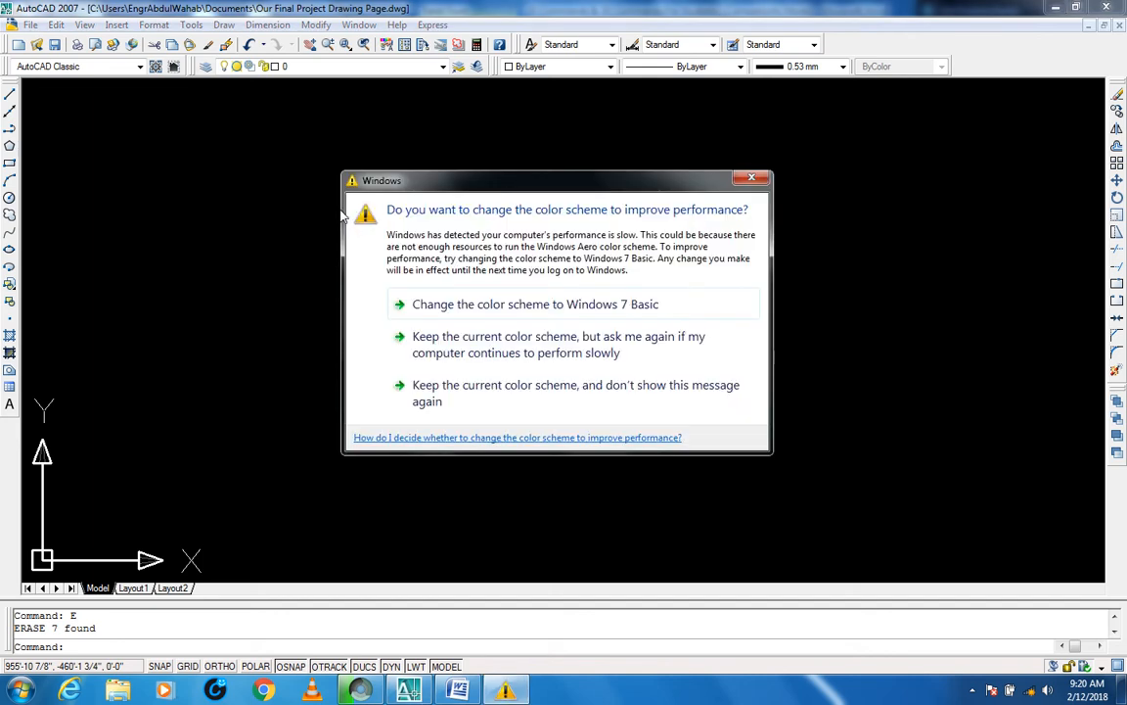
# Step: Change the Windows color scheme to Windows 7 Basic
pyautogui.click(450, 304)
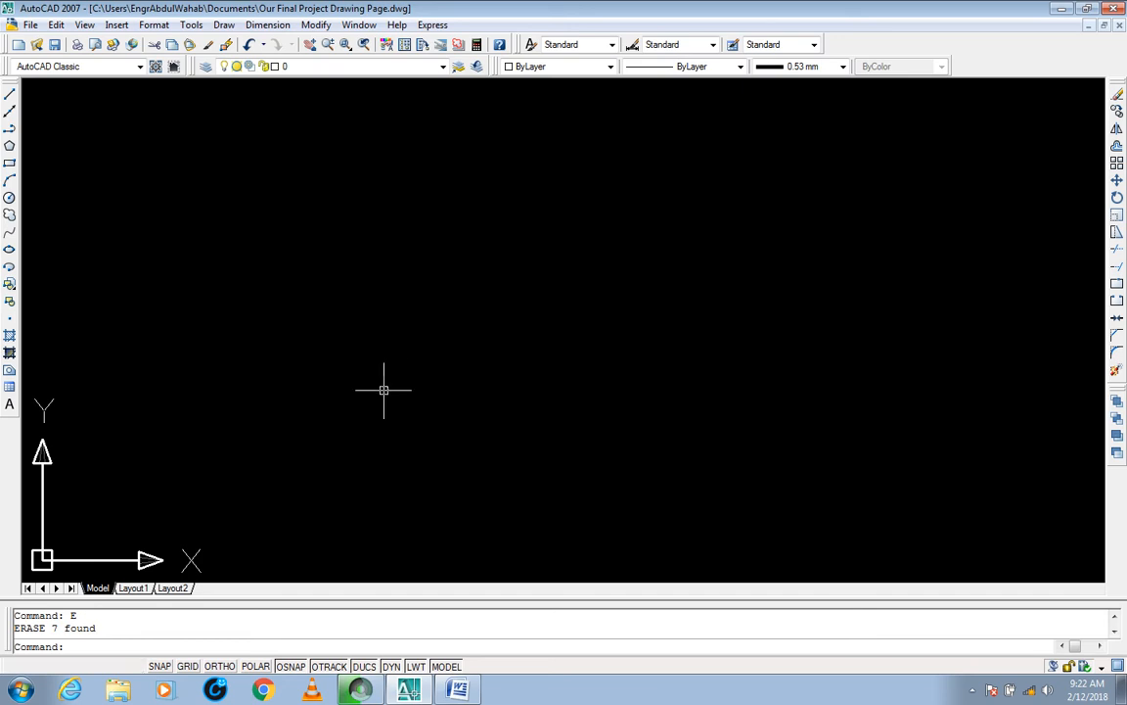
# Step: Switch to the Word document and look through its 2D and 3D command tables, returning to the Stretch, Scale and Lengthen rows
pyautogui.click(457, 690)
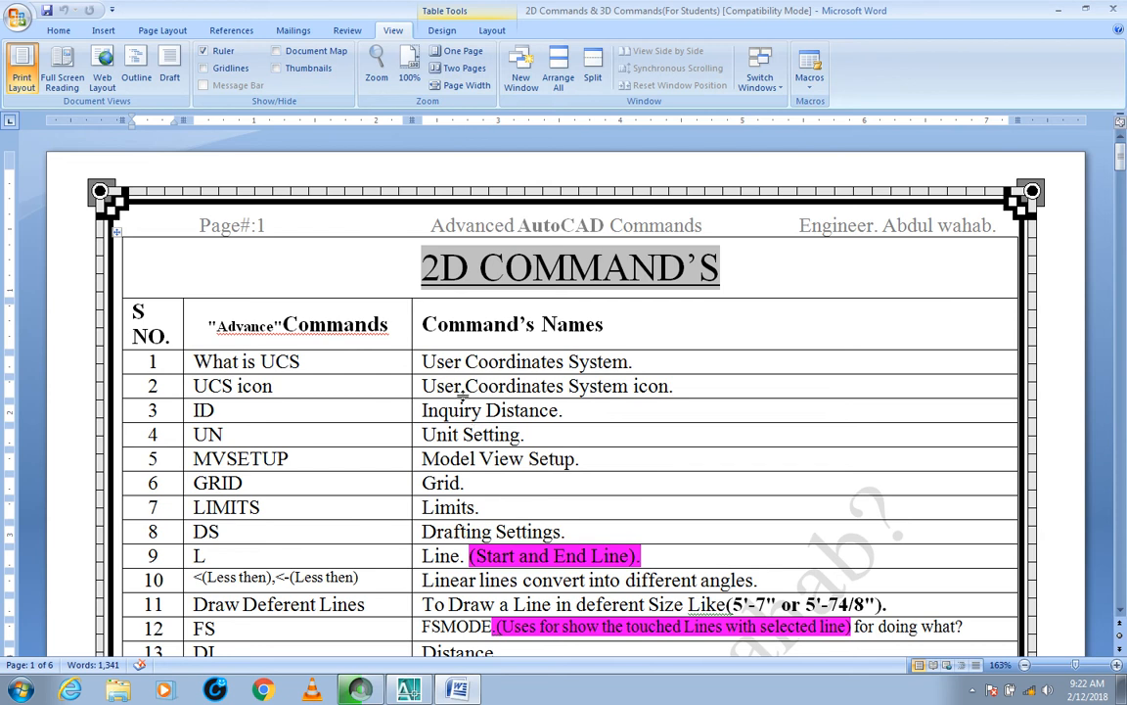
pyautogui.scroll(-15, 606, 264)
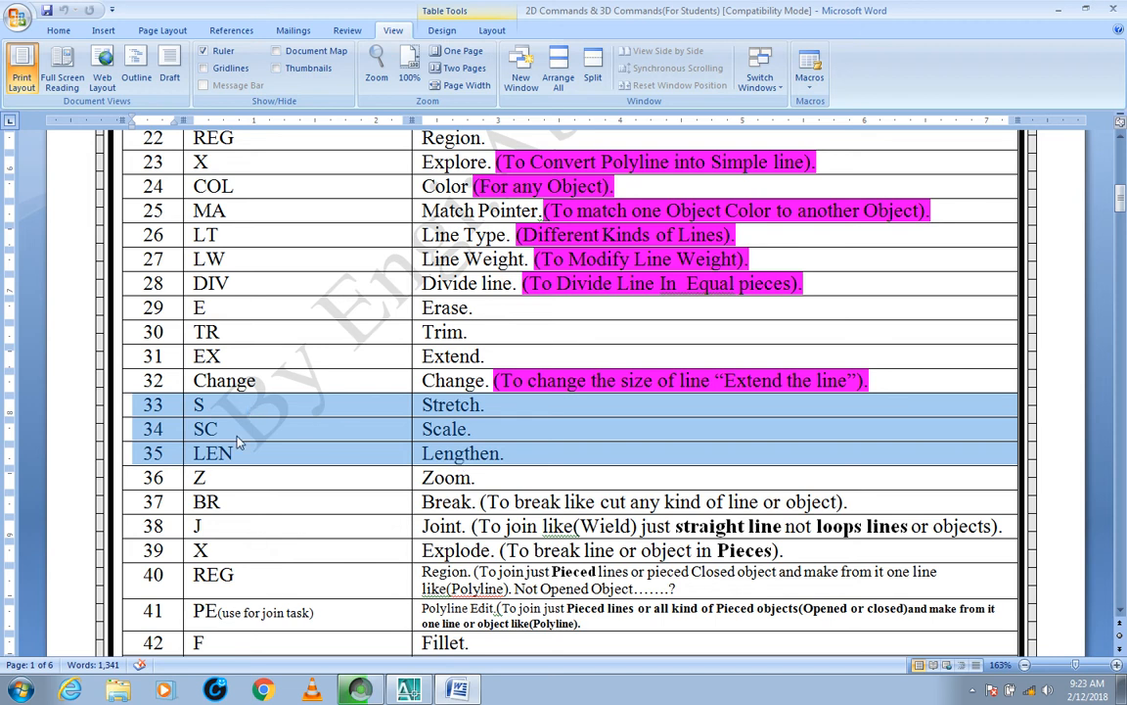
pyautogui.scroll(-5, 365, 456)
pyautogui.scroll(-20, 367, 456)
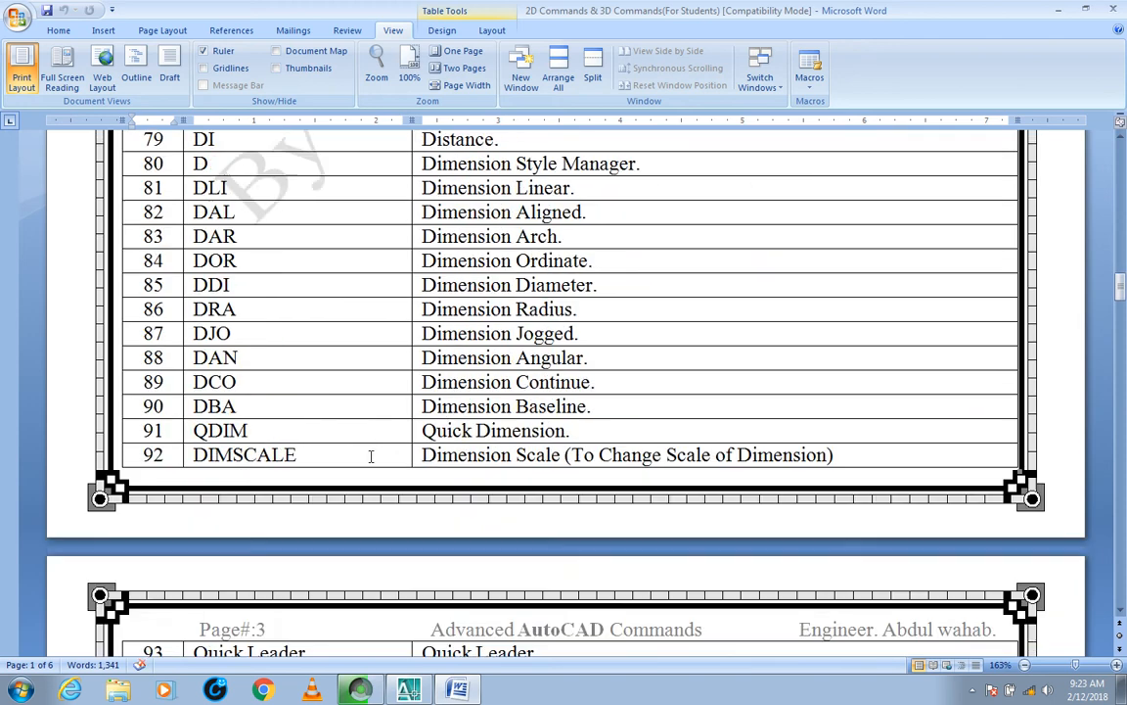
pyautogui.scroll(-20, 372, 456)
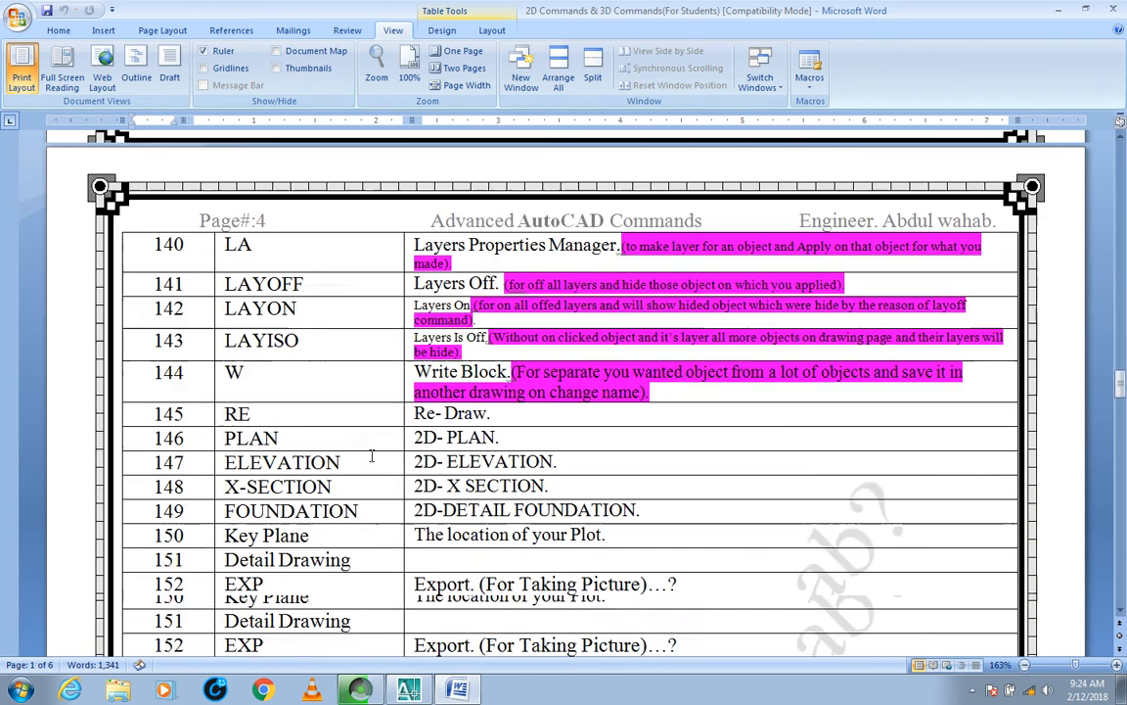
pyautogui.scroll(-20, 372, 455)
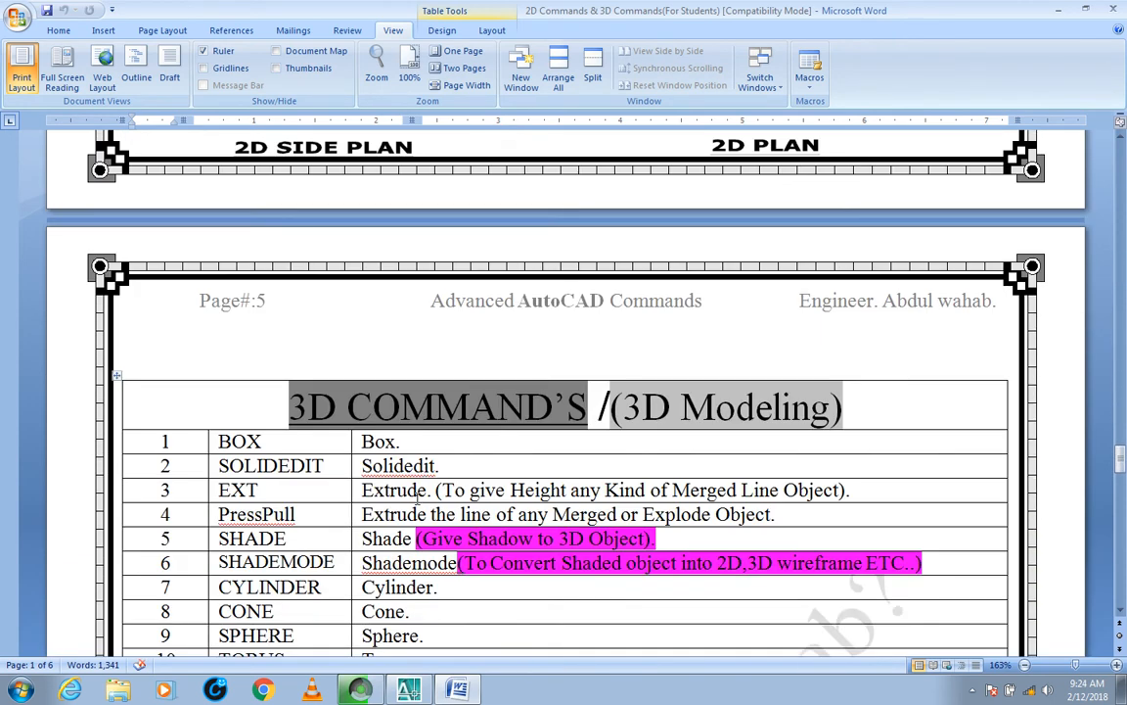
pyautogui.scroll(20, 387, 447)
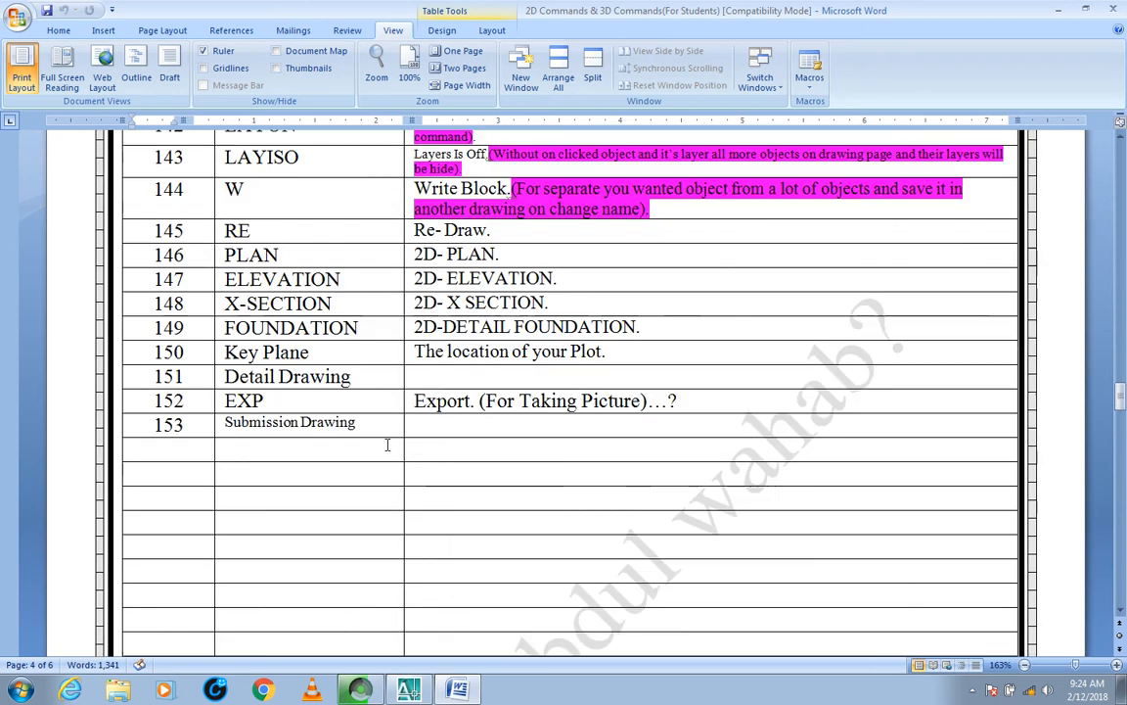
pyautogui.scroll(20, 386, 447)
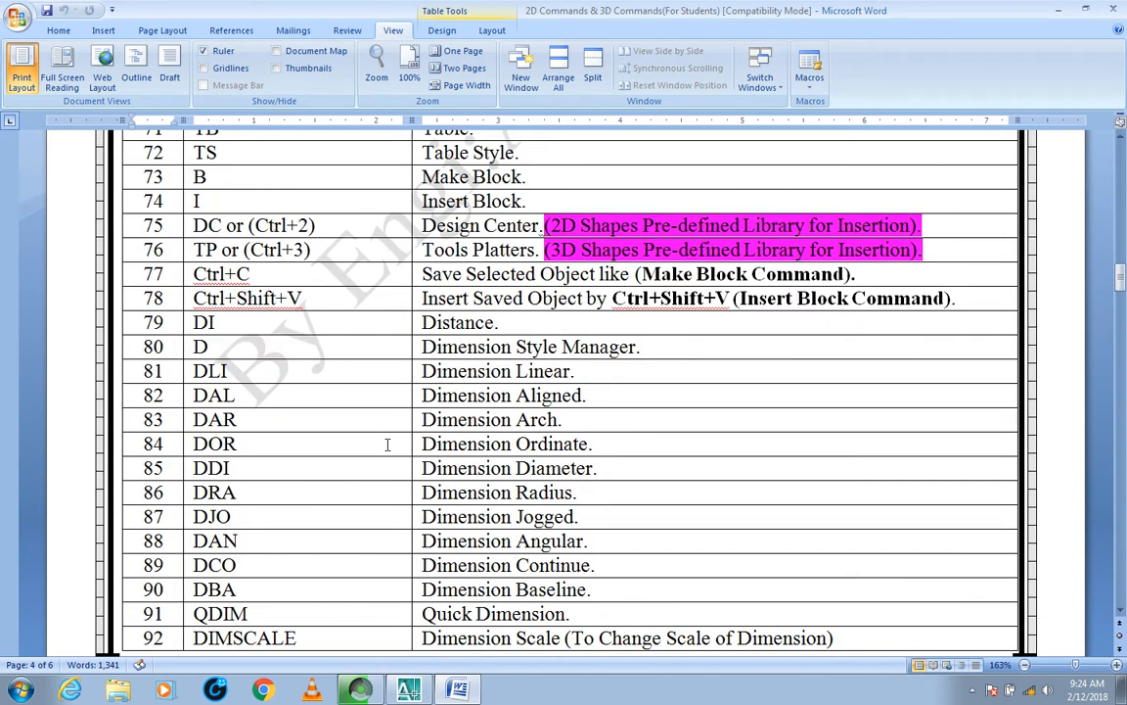
pyautogui.scroll(3, 387, 445)
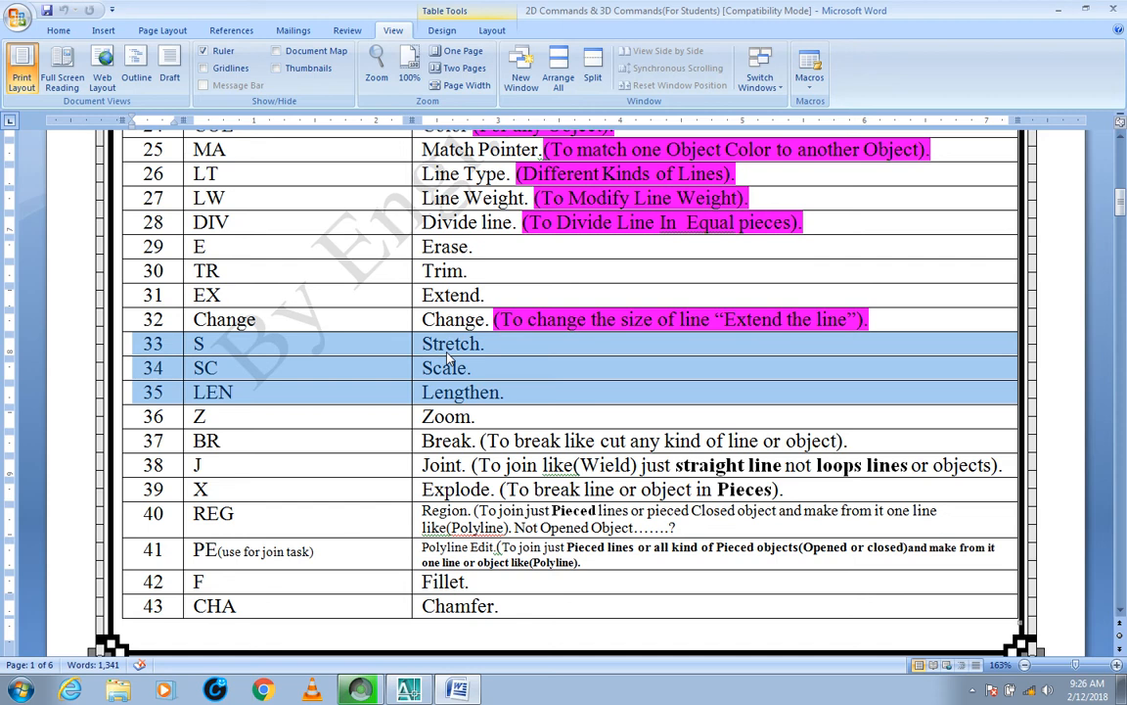
# Step: Switch back to AutoCAD and draw a horizontal 1' line with Ortho on
pyautogui.hotkey('alt', 'Tab')
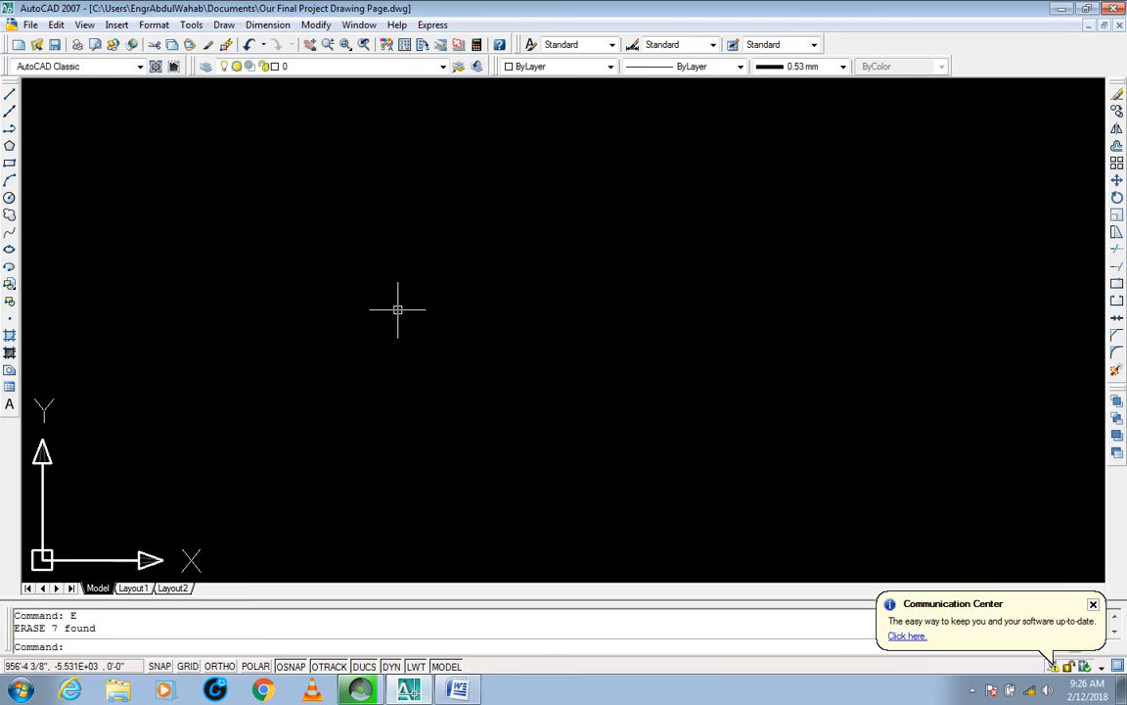
pyautogui.write('L')
pyautogui.press('Return')
pyautogui.click(292, 313)
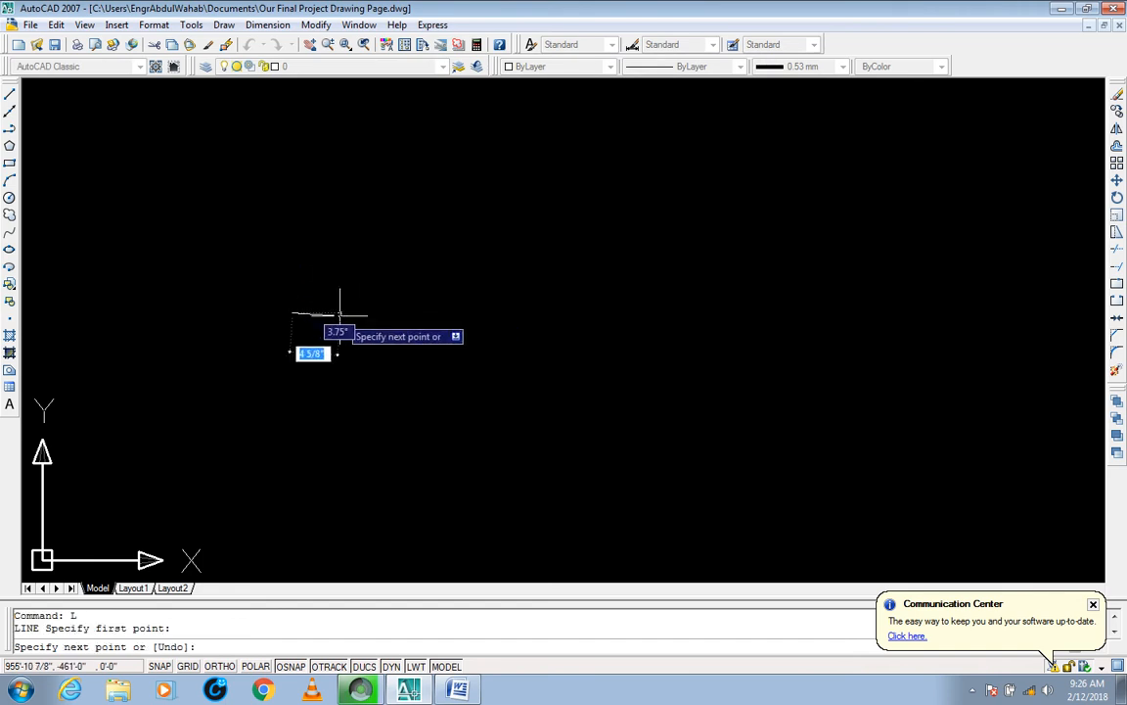
pyautogui.press('F8')
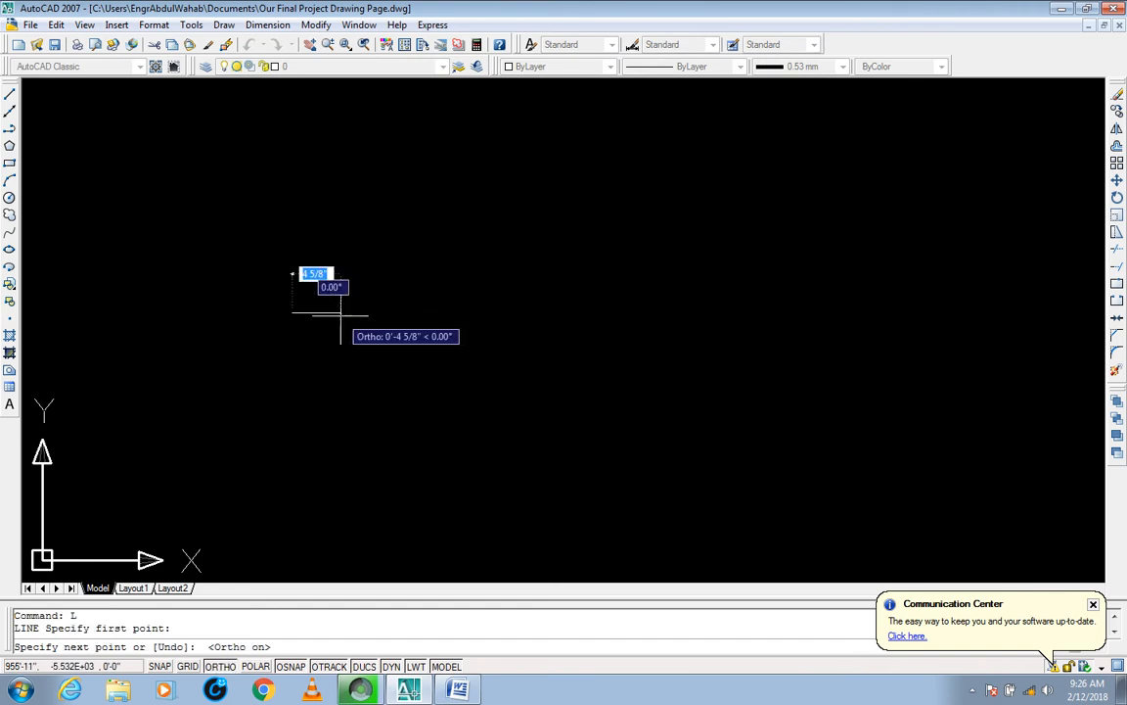
pyautogui.write('1')
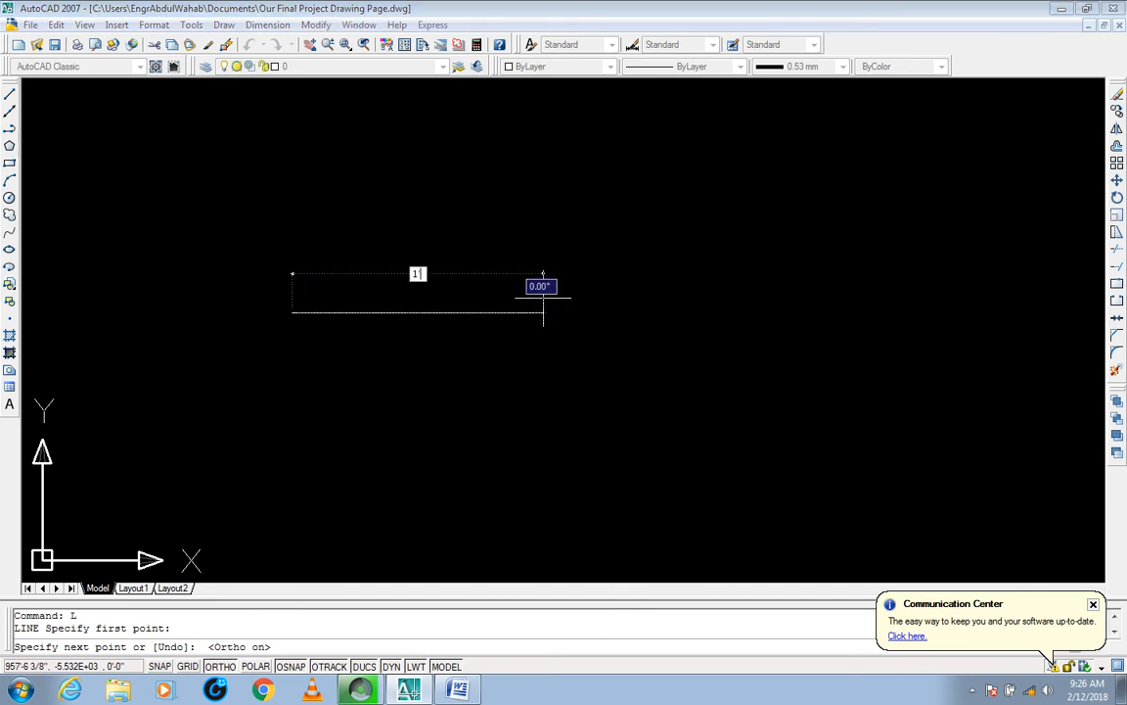
pyautogui.press('Return')
pyautogui.press('Return')
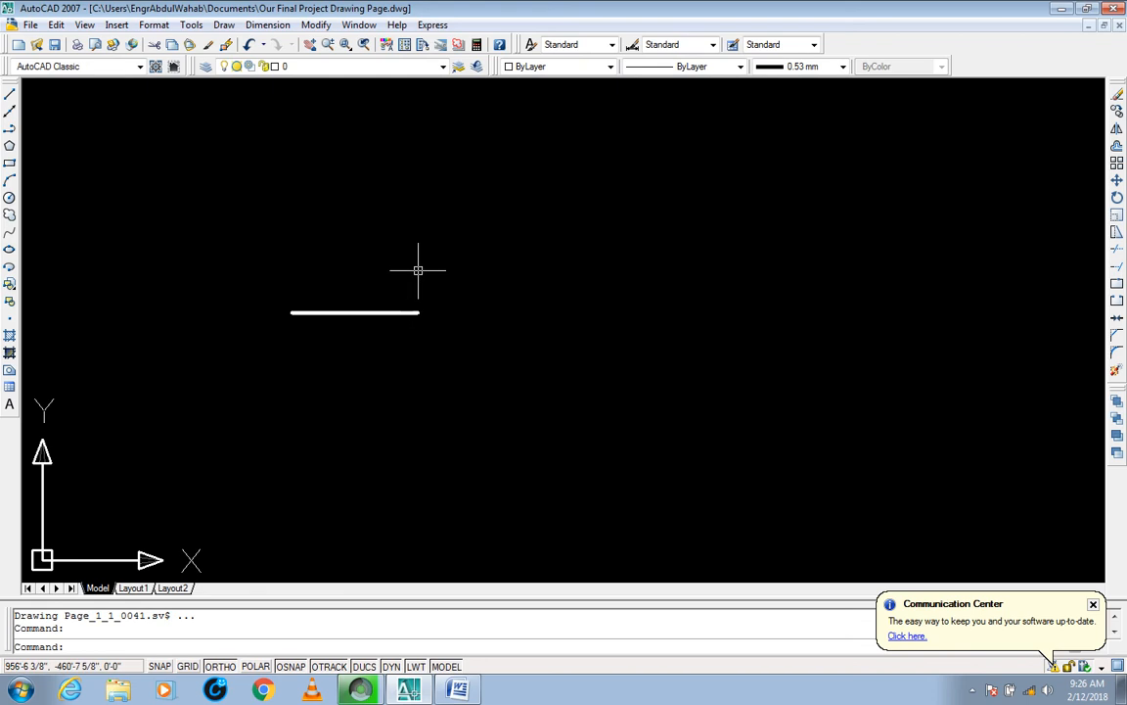
# Step: Set the lineweight of the line and the current lineweight for new objects to ByLayer
pyautogui.click(420, 269)
pyautogui.click(200, 364)
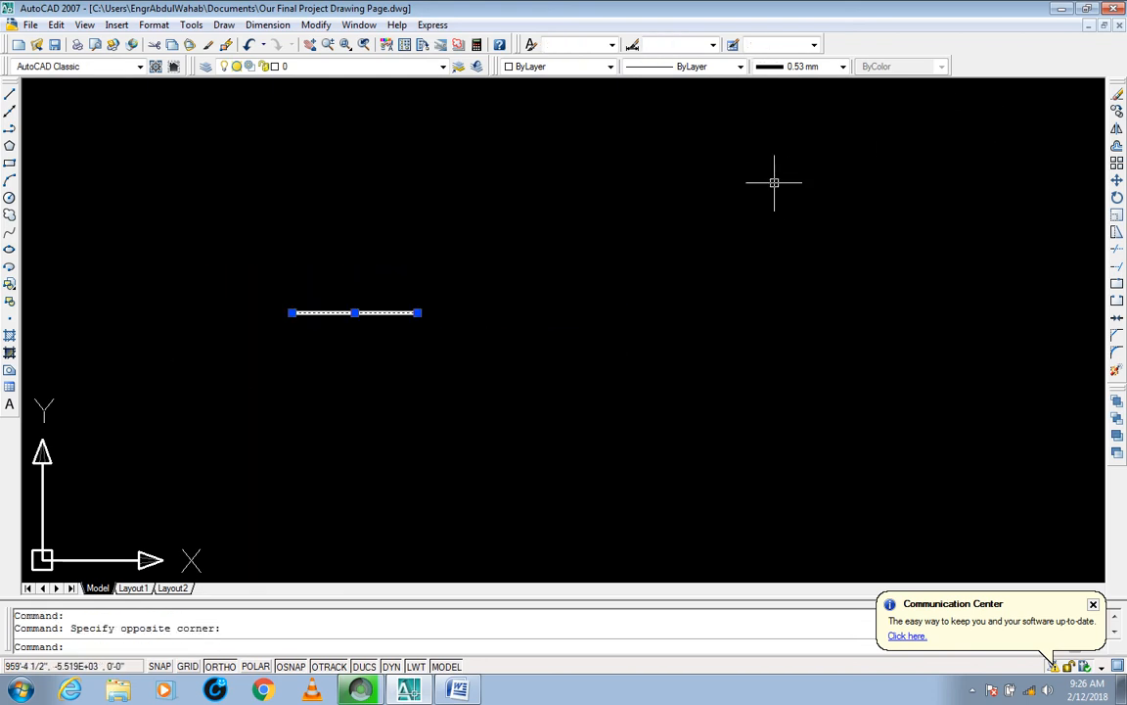
pyautogui.click(791, 67)
pyautogui.click(795, 86)
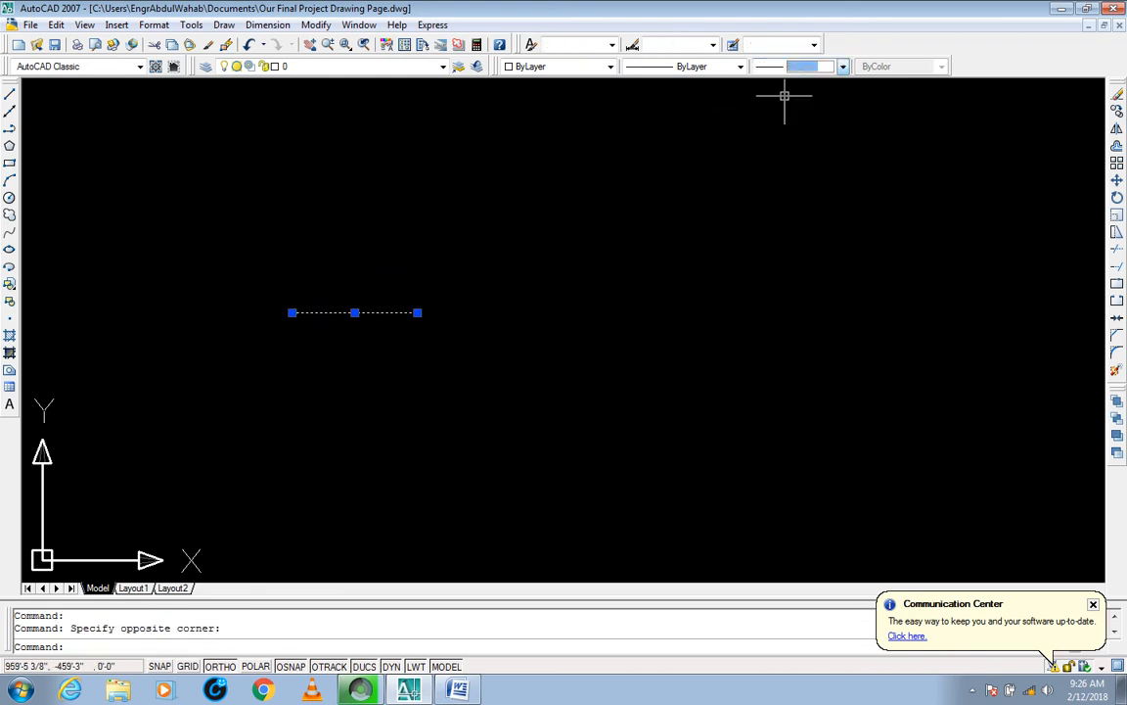
pyautogui.press('Escape')
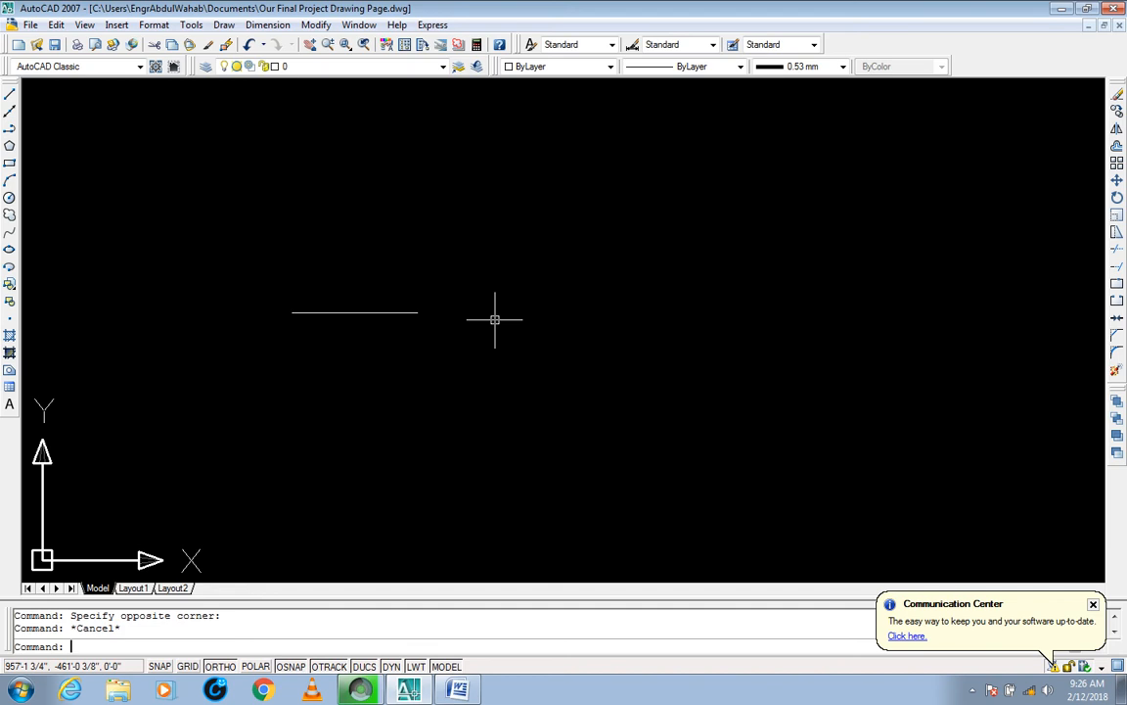
pyautogui.click(788, 67)
pyautogui.click(803, 95)
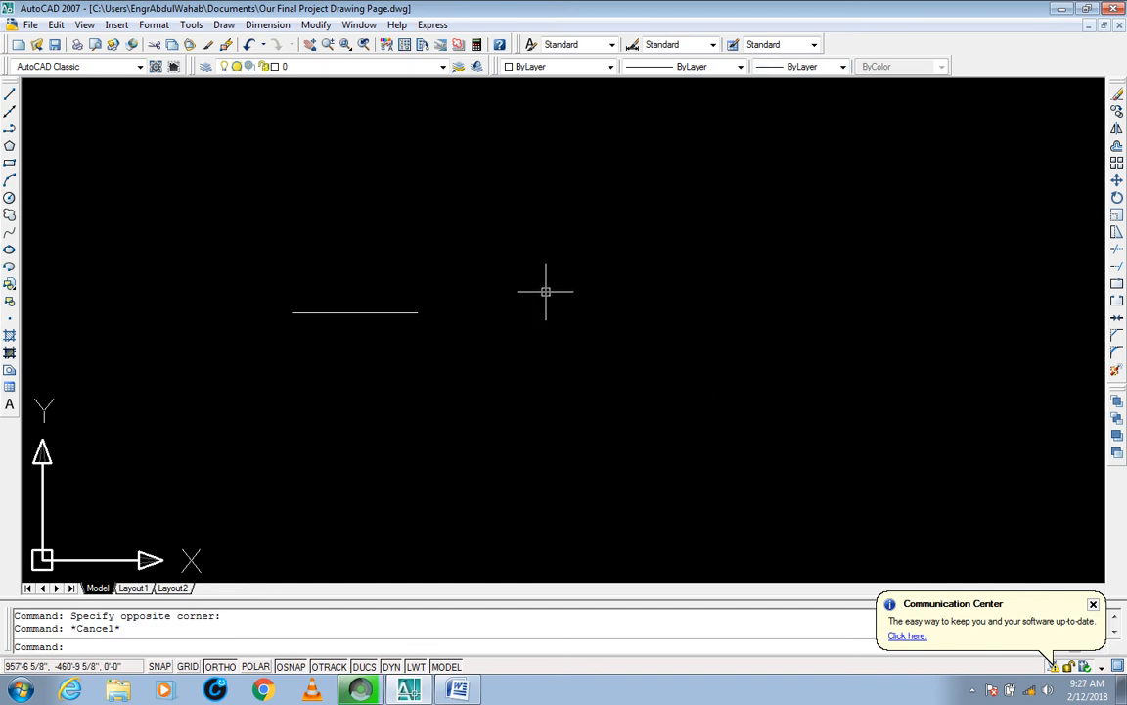
# Step: Select the line, check its length at the right end grip, and clear the selection
pyautogui.moveTo(443, 323); pyautogui.dragTo(447, 301, button='middle')
pyautogui.click(450, 268)
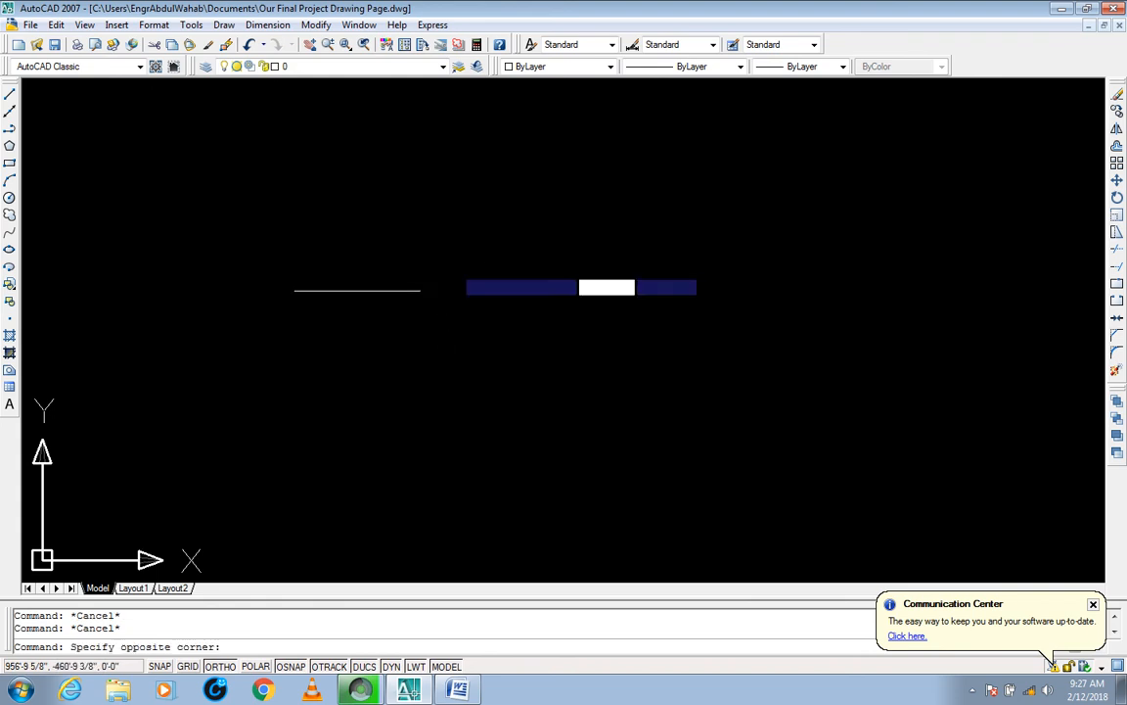
pyautogui.click(403, 298)
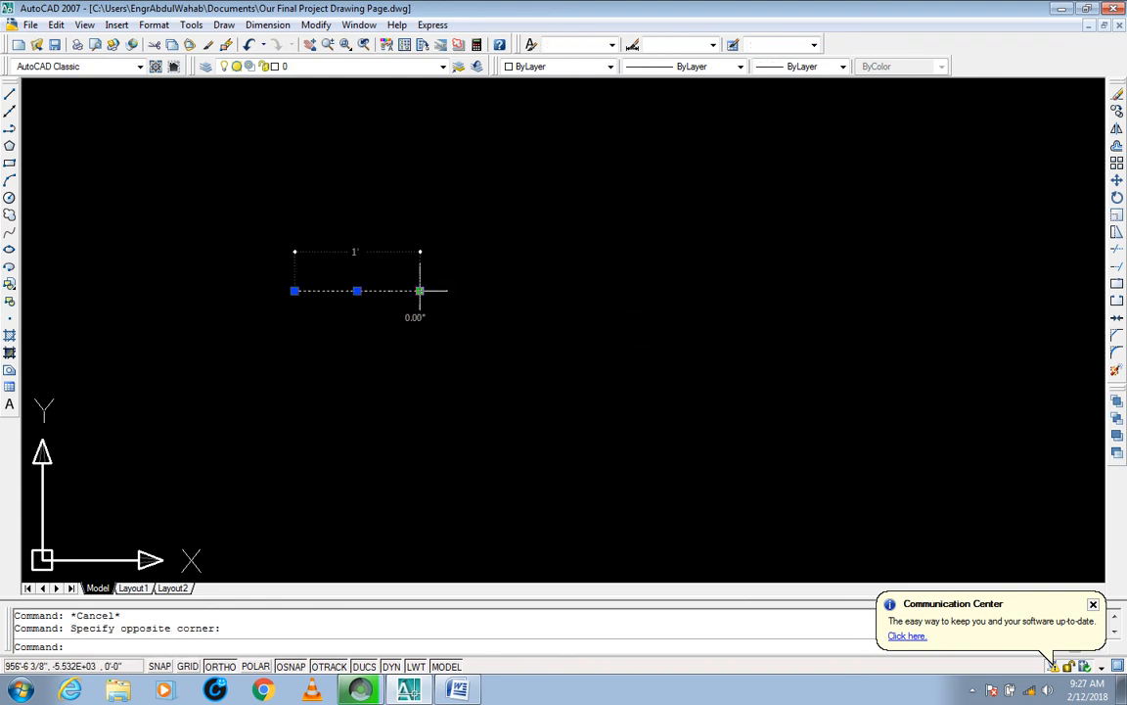
pyautogui.moveTo(471, 312); pyautogui.dragTo(425, 299, button='middle')
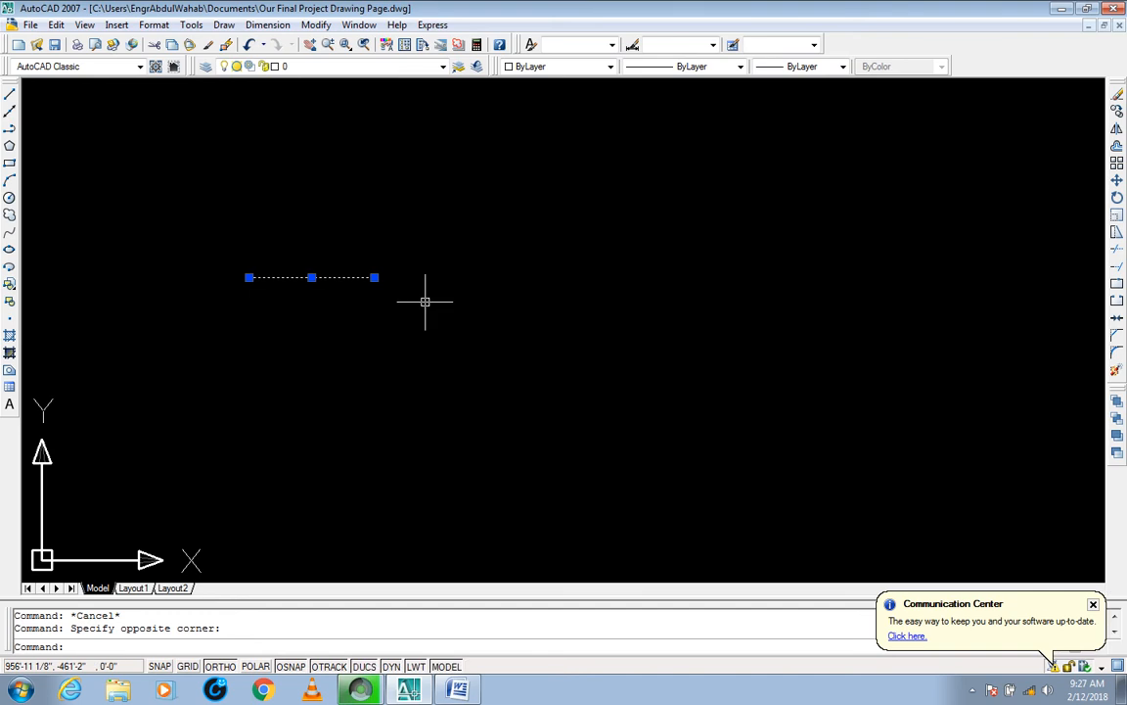
pyautogui.press('Escape')
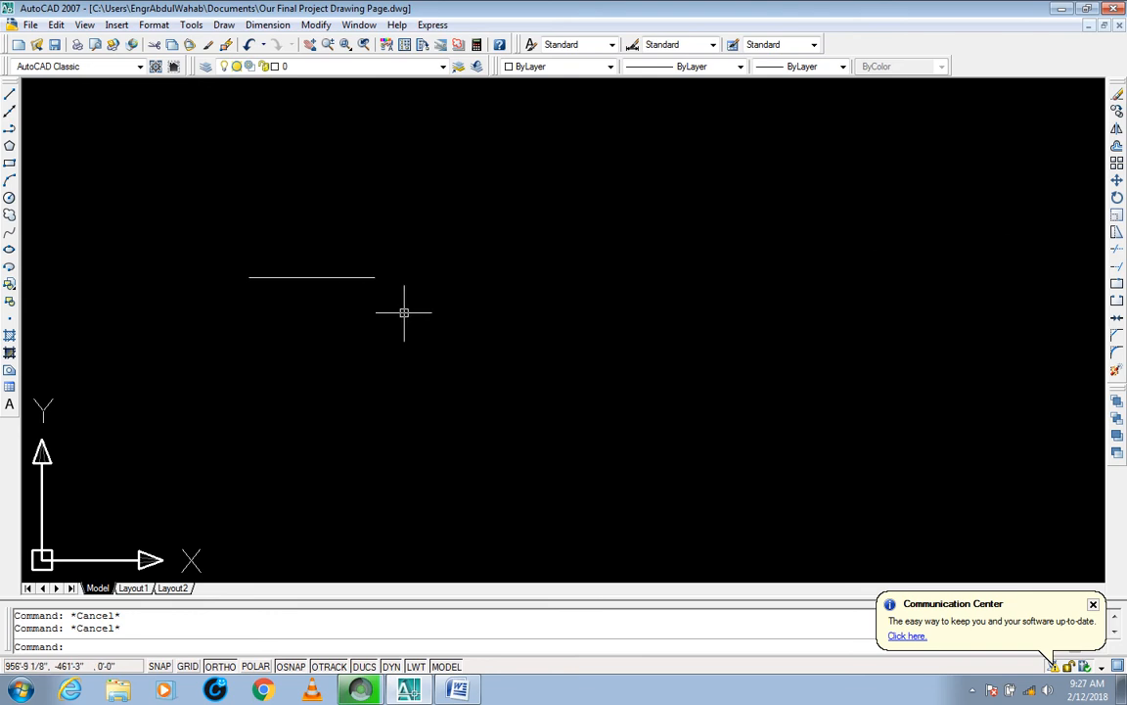
# Step: Stretch the right end of the line 1' horizontally to the right, using a crossing window and the endpoint as base point
pyautogui.moveTo(360, 291)
pyautogui.mouseDown(button='middle')
pyautogui.moveTo(533, 270)
pyautogui.moveTo(558, 298)
pyautogui.mouseUp(button='middle')
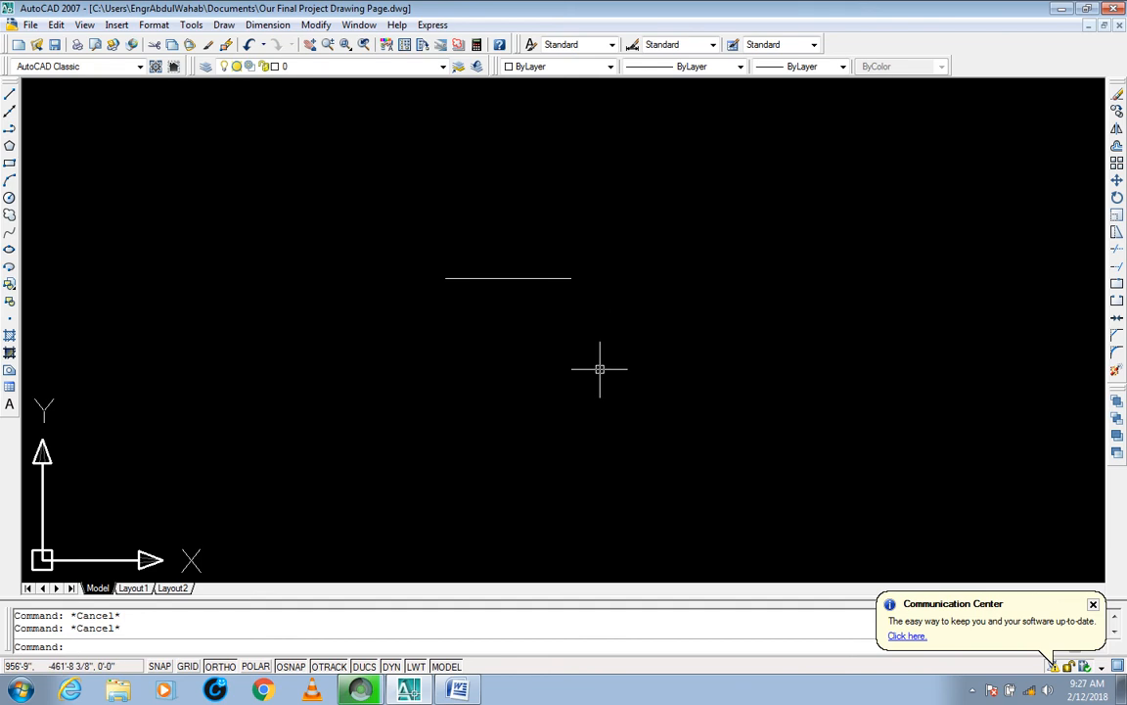
pyautogui.write('s')
pyautogui.press('Return')
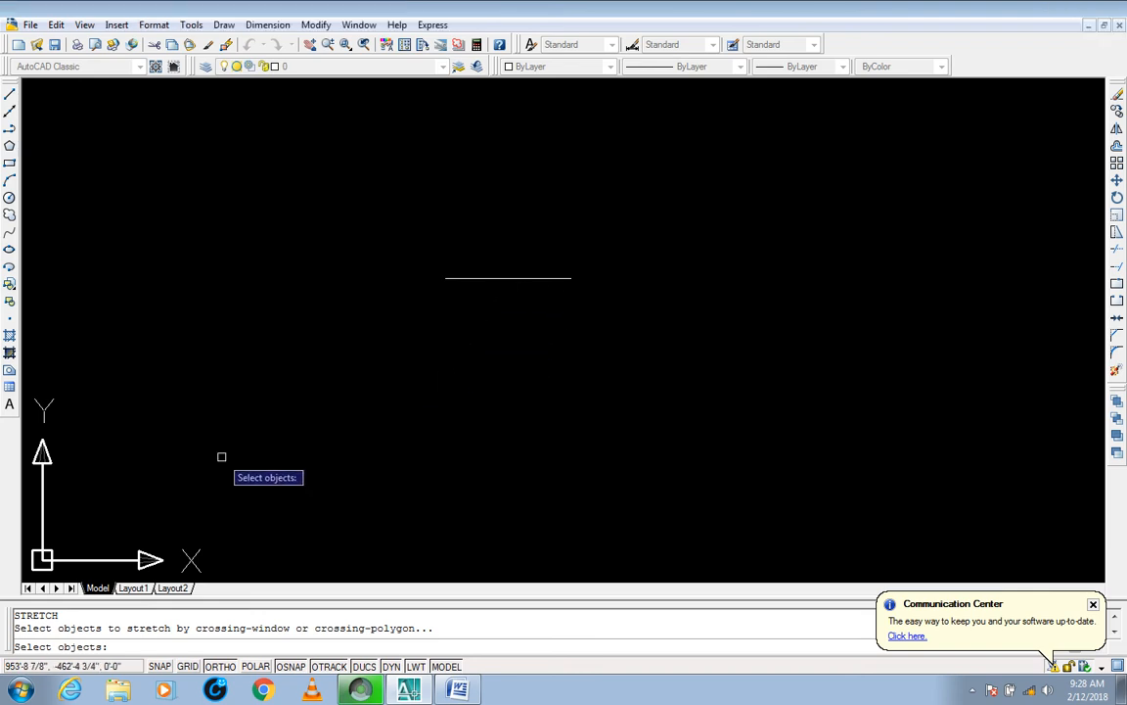
pyautogui.moveTo(59, 615); pyautogui.dragTo(13, 615)
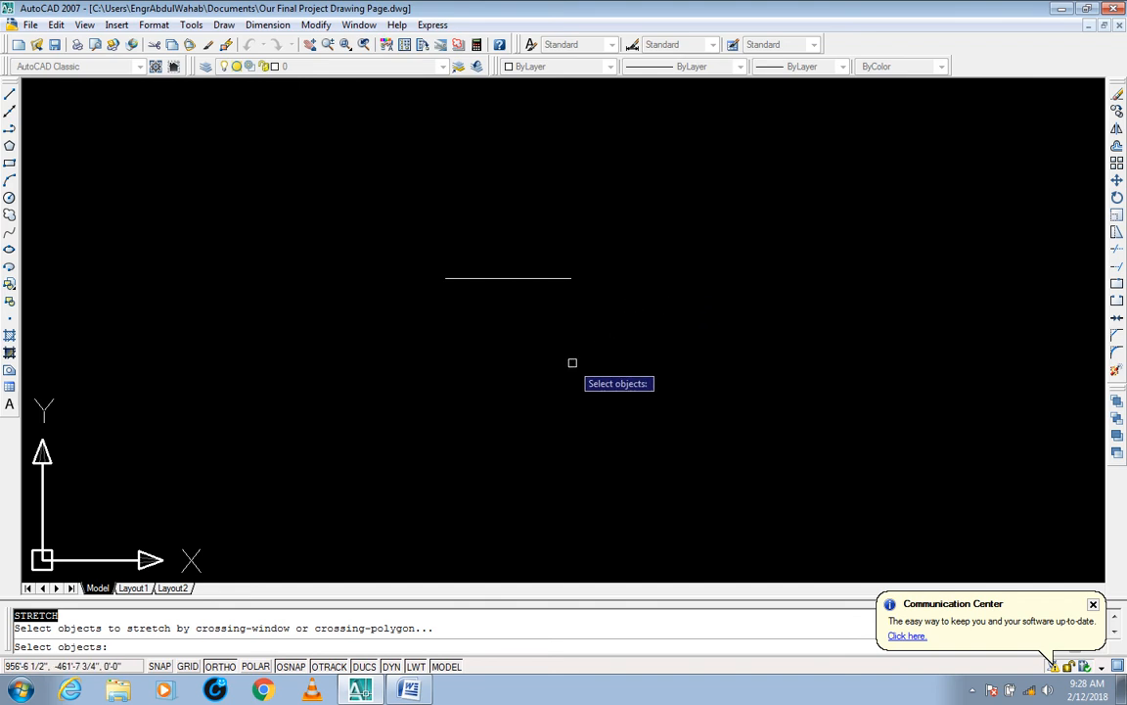
pyautogui.click(617, 233)
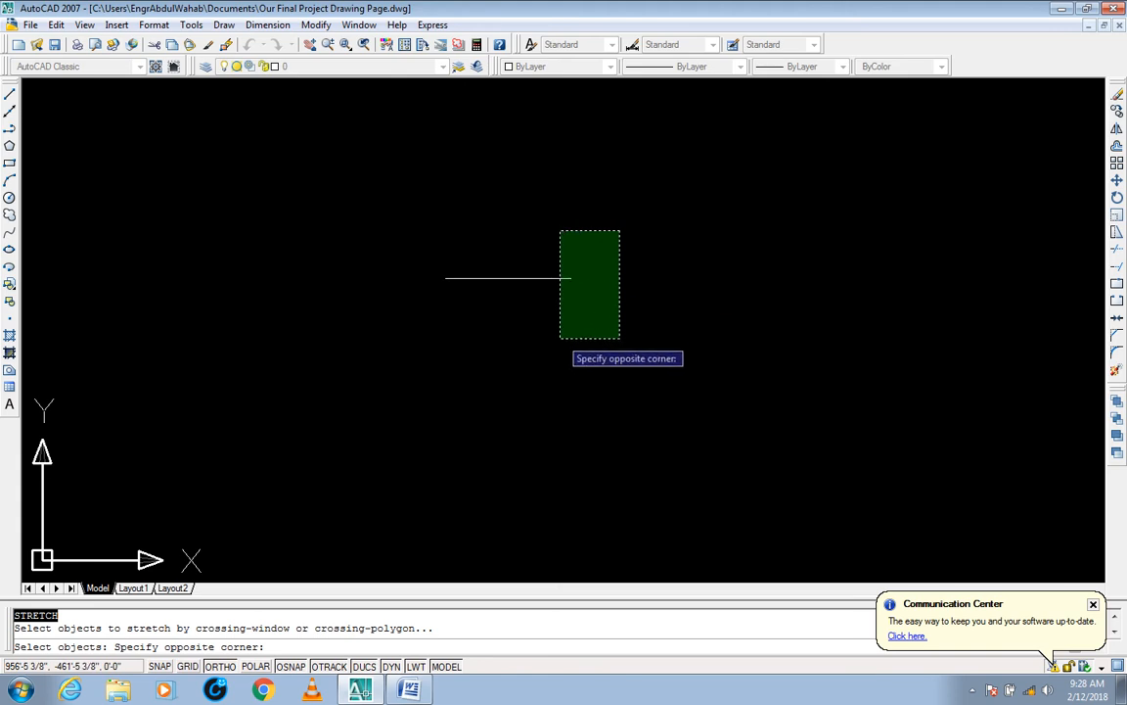
pyautogui.click(561, 337)
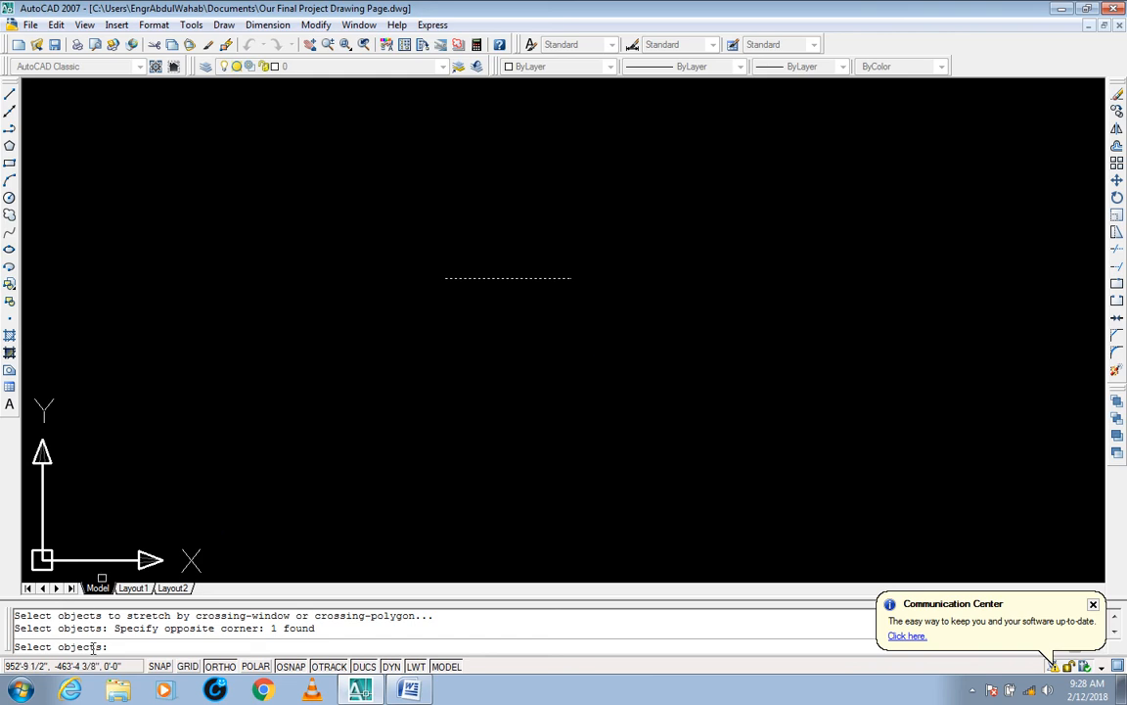
pyautogui.moveTo(315, 628); pyautogui.dragTo(163, 628)
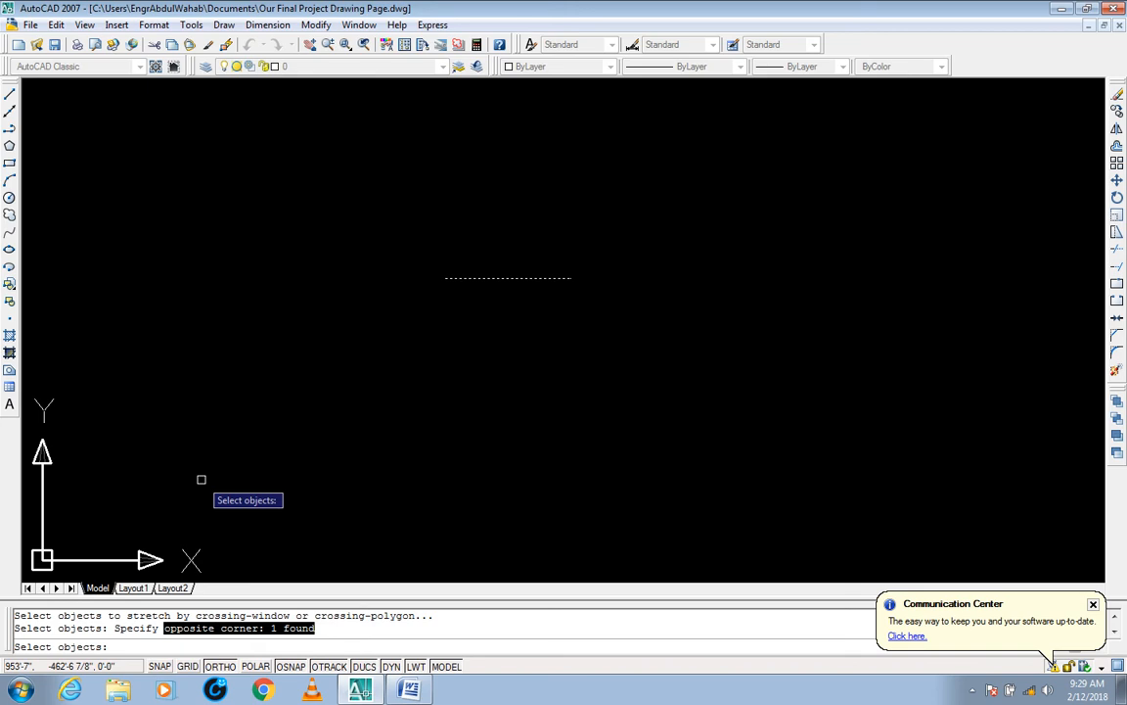
pyautogui.press('Return')
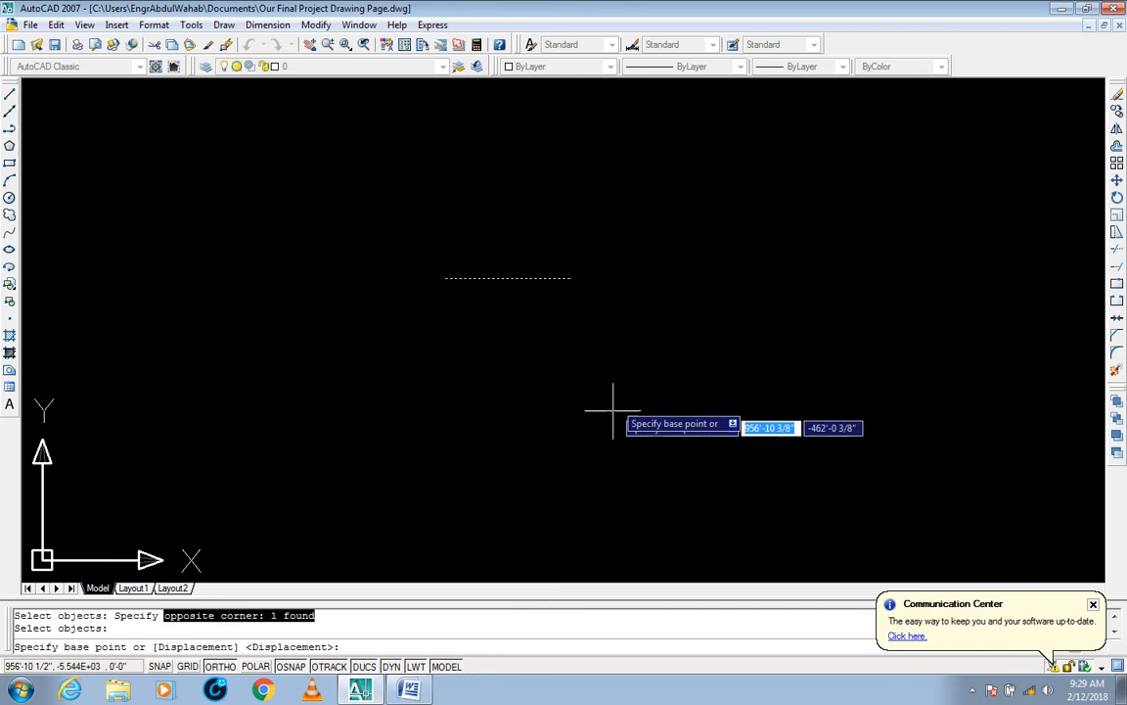
pyautogui.click(575, 277)
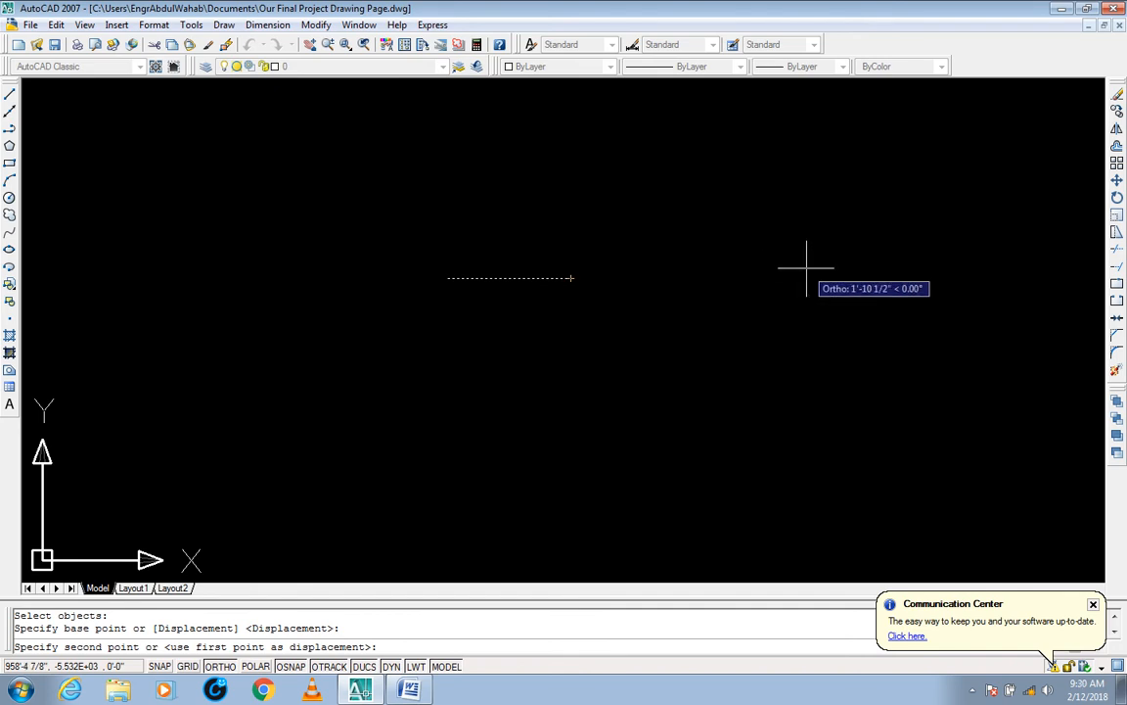
pyautogui.write('1')
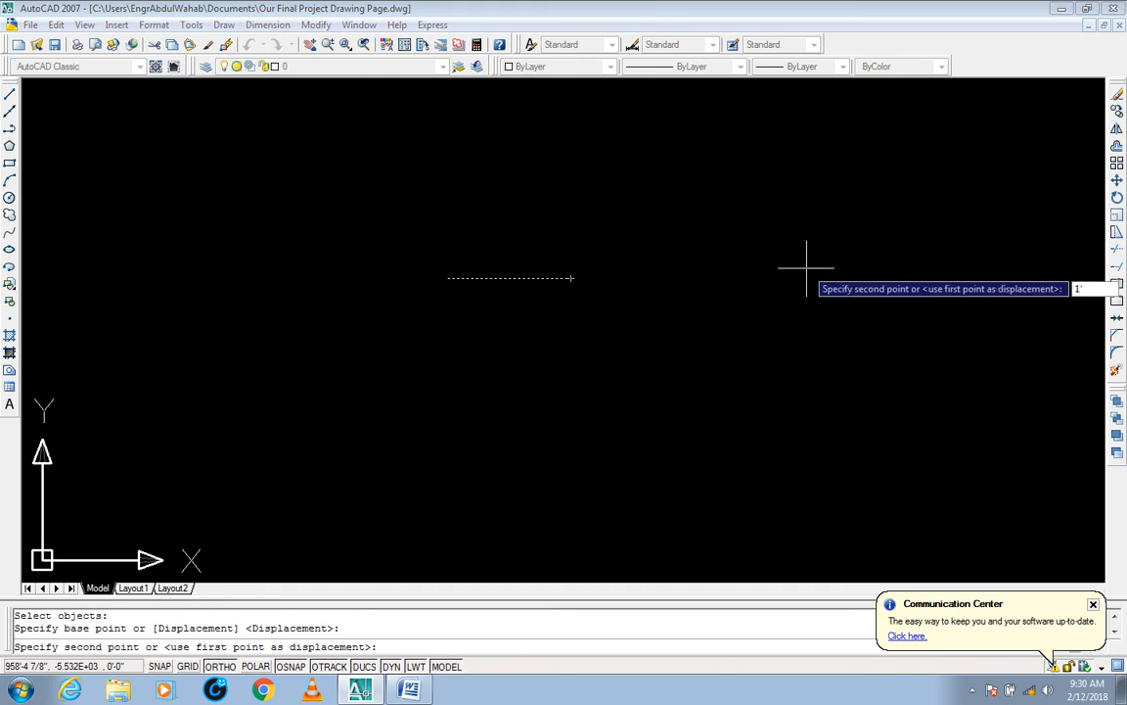
pyautogui.write("'")
pyautogui.press('Return')
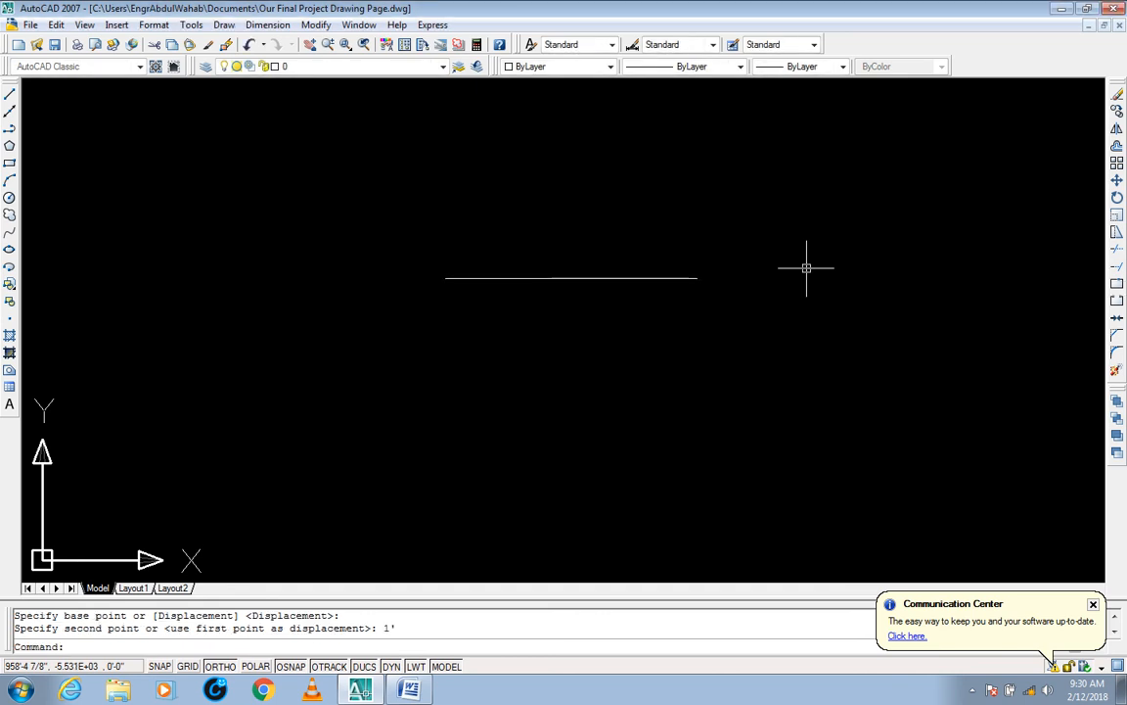
# Step: Select the stretched line, check its new length at the end grip, and deselect it
pyautogui.click(764, 234)
pyautogui.click(695, 286)
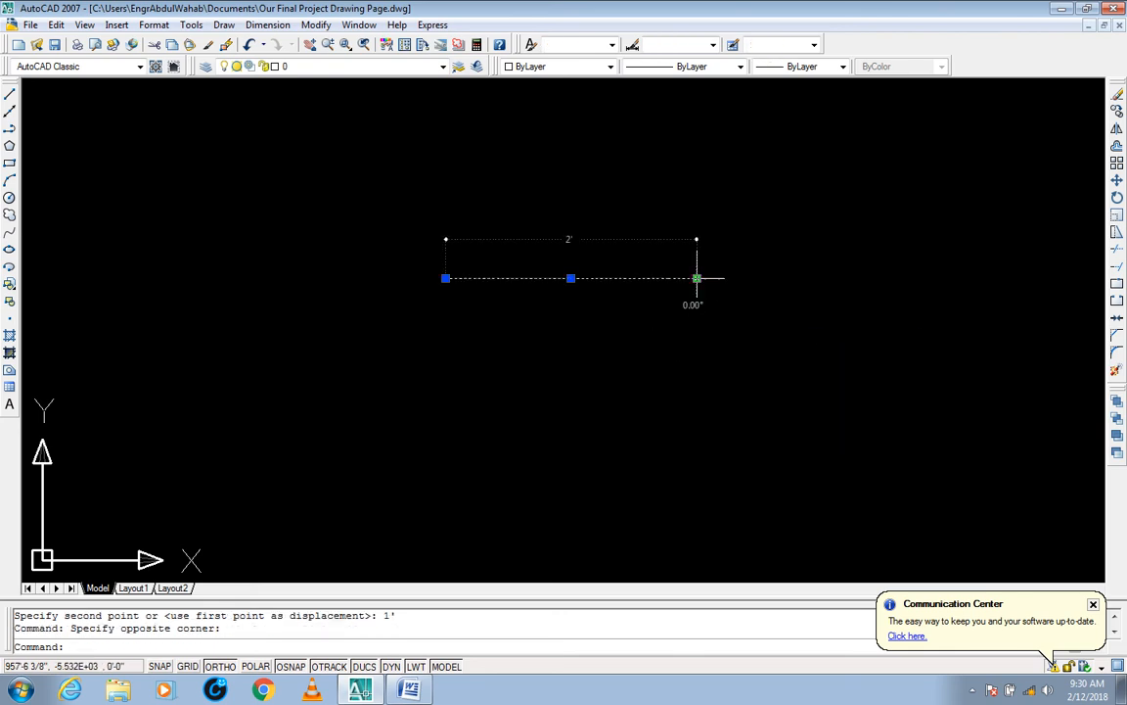
pyautogui.press('Escape')
pyautogui.press('Escape')
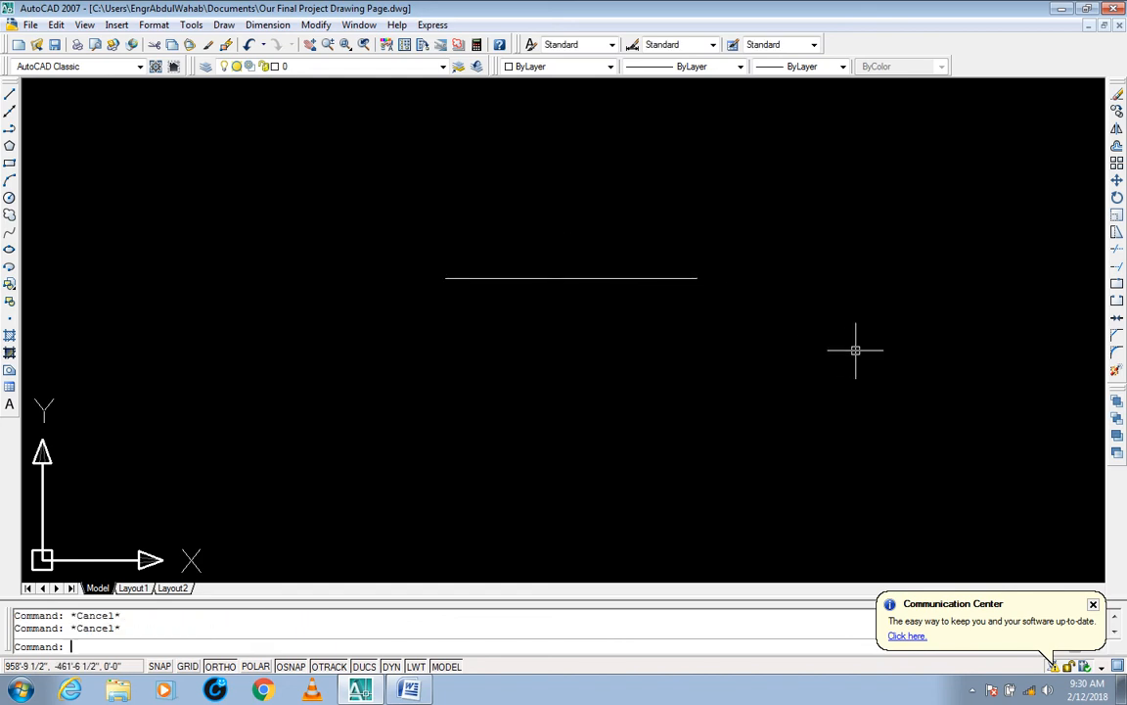
# Step: Stretch the line's right end 1' horizontally to the left, using a crossing window over that end and its endpoint as base point
pyautogui.write('s')
pyautogui.press('Return')
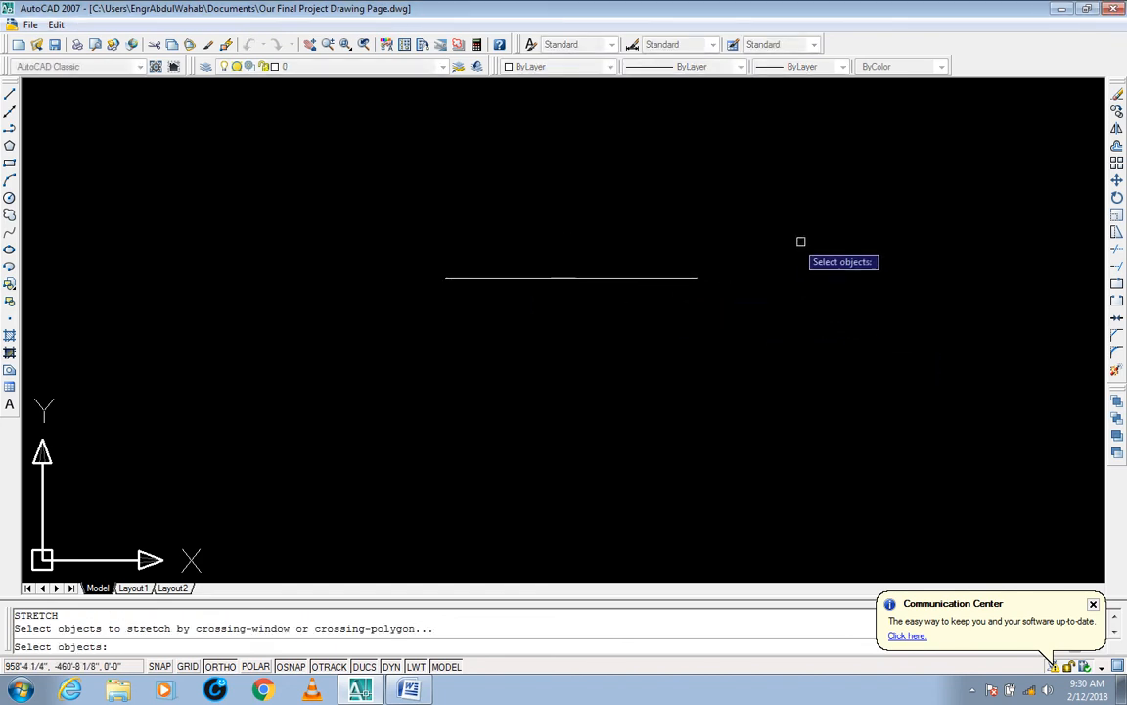
pyautogui.click(783, 188)
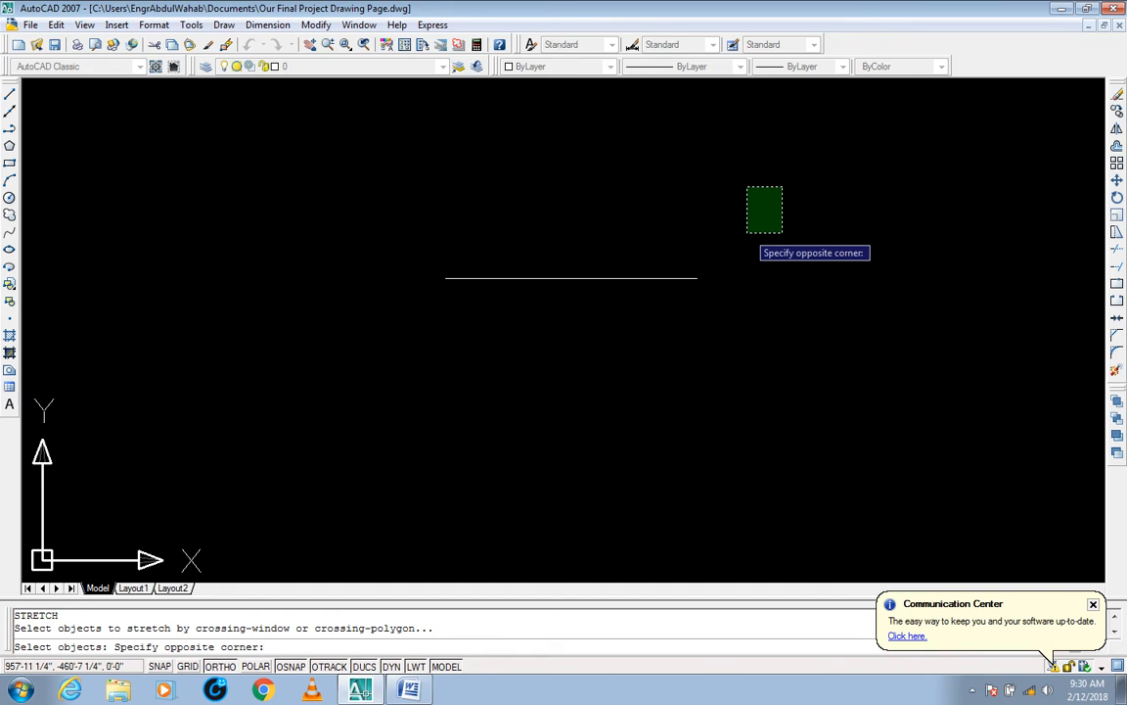
pyautogui.click(764, 223)
pyautogui.click(357, 168)
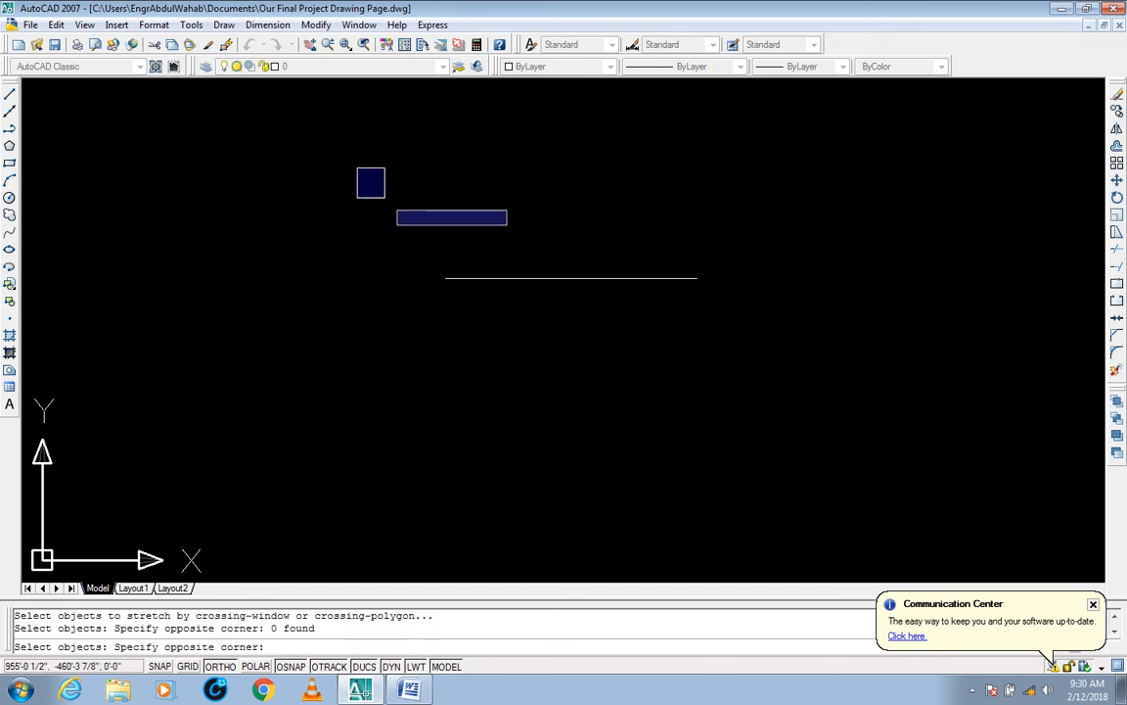
pyautogui.click(394, 205)
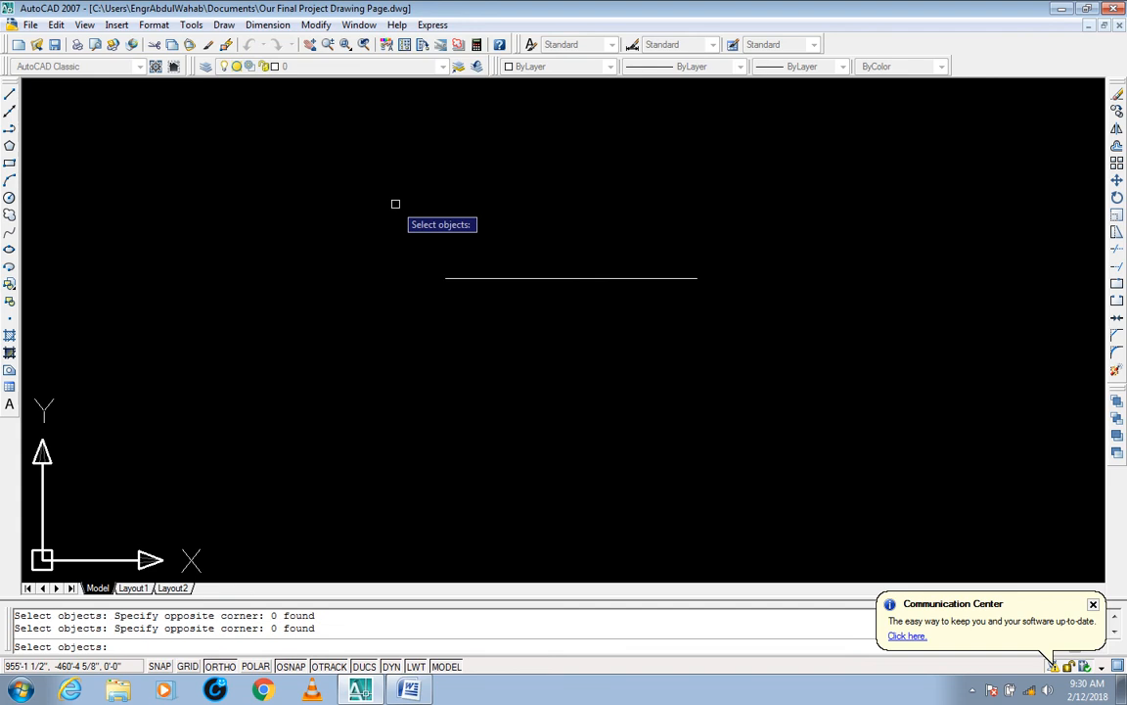
pyautogui.click(786, 185)
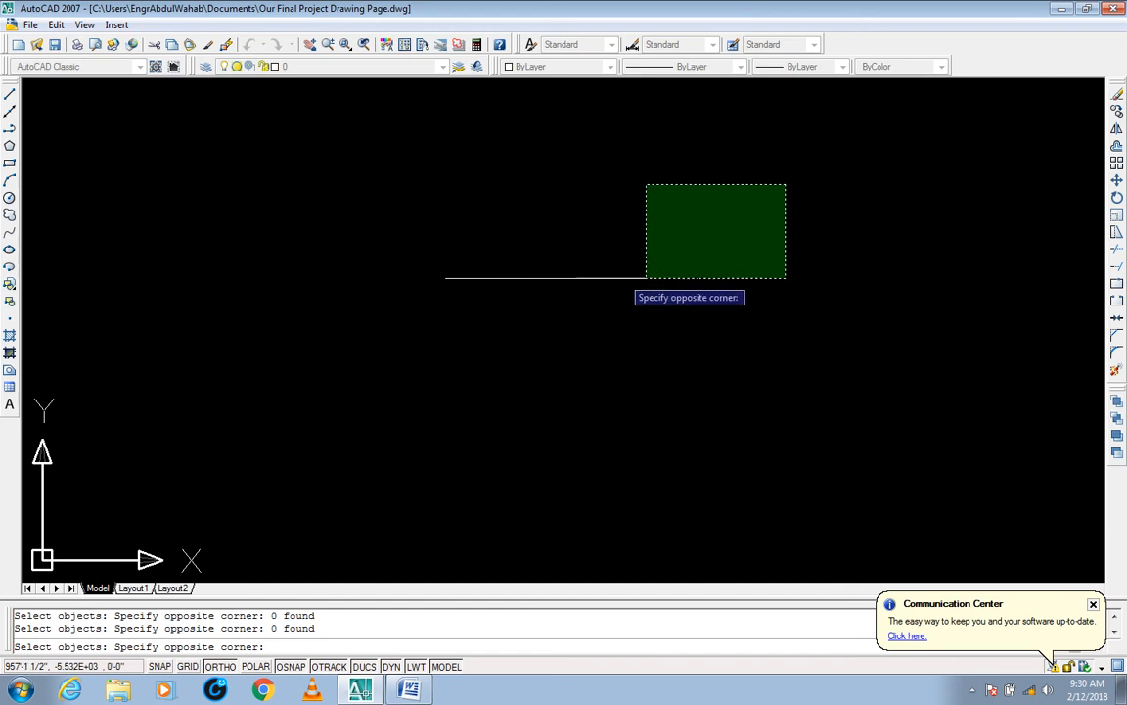
pyautogui.click(729, 276)
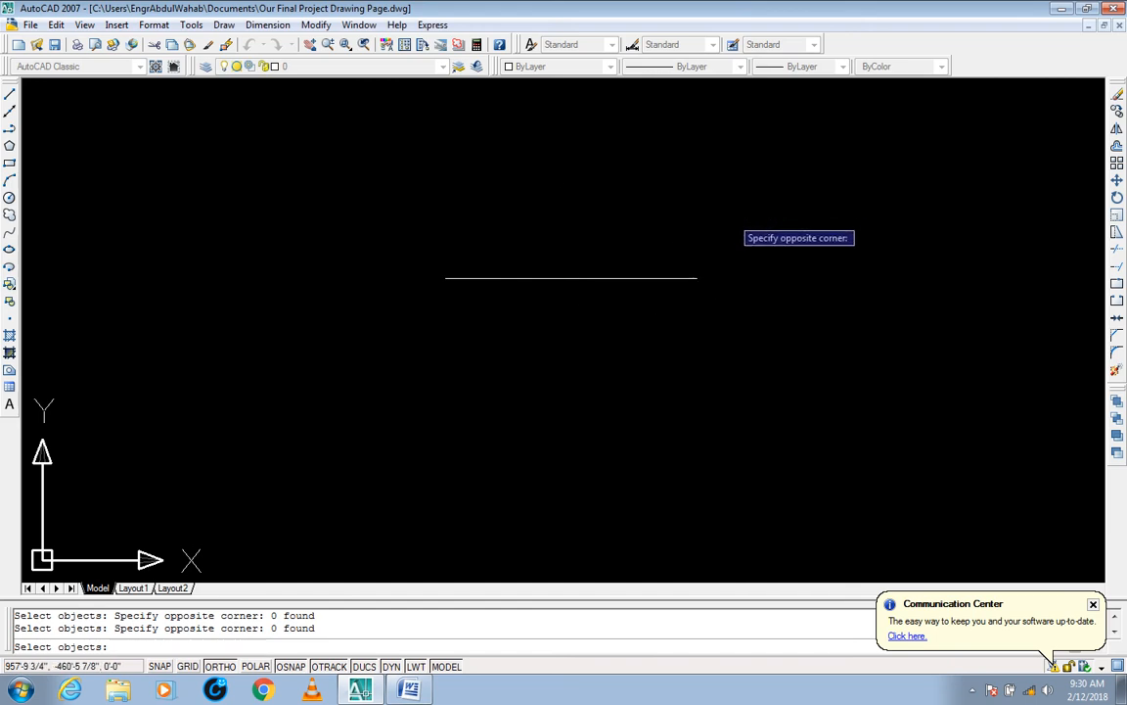
pyautogui.click(763, 198)
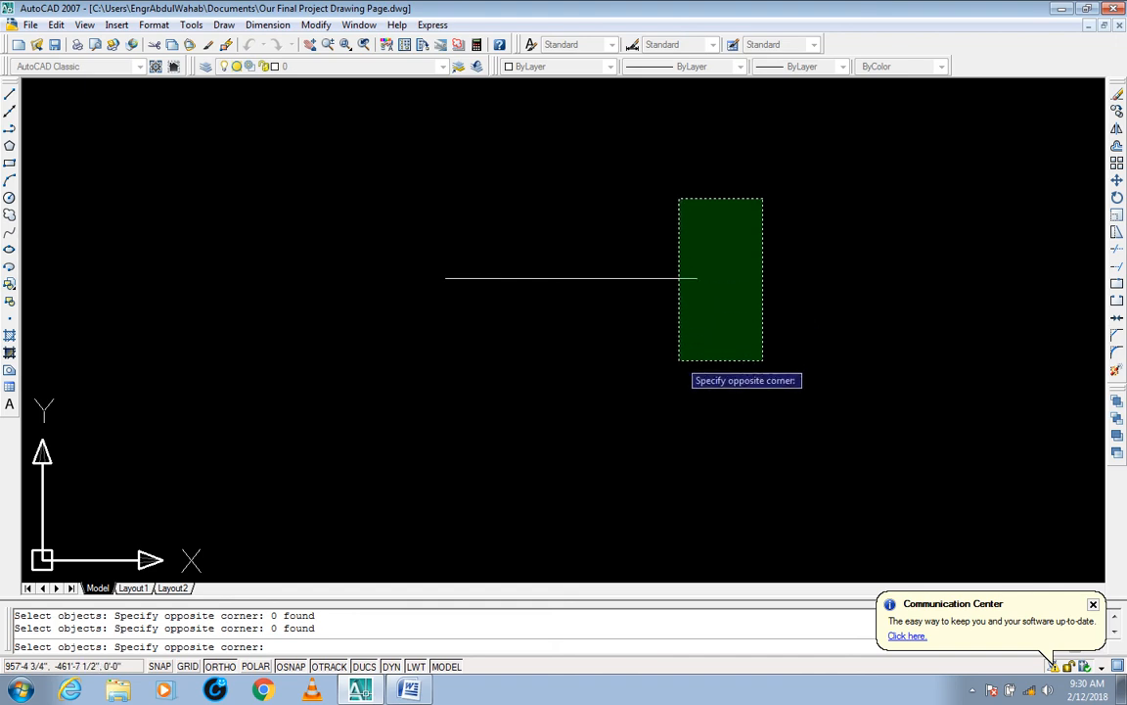
pyautogui.click(679, 358)
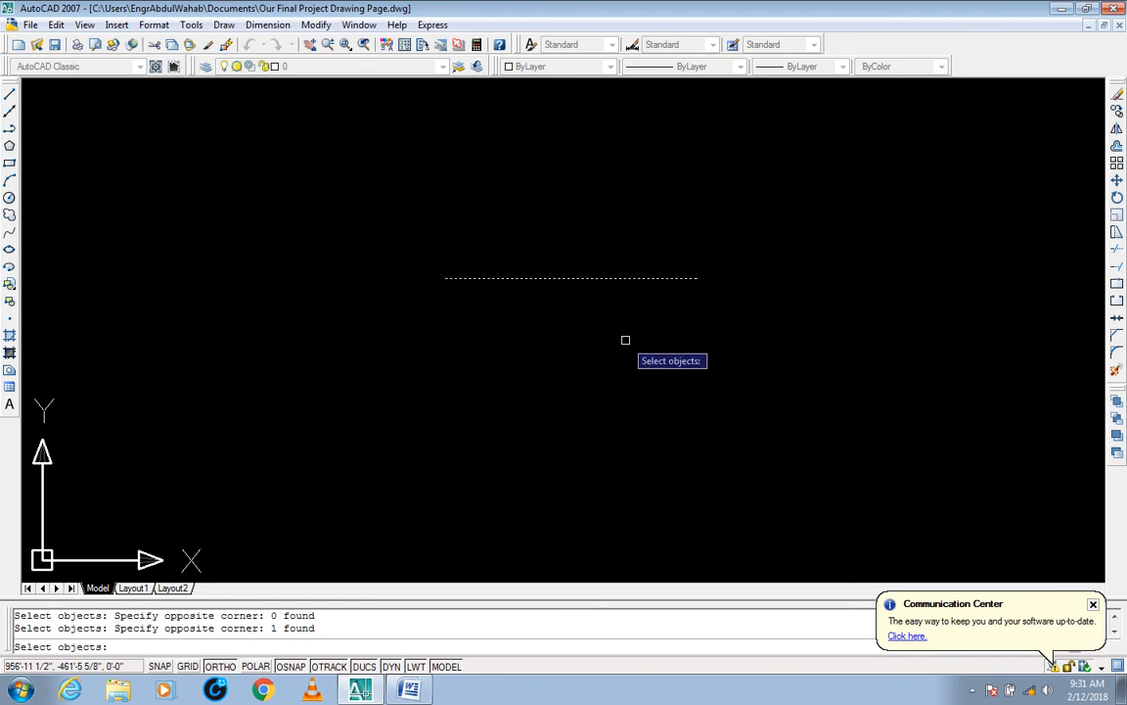
pyautogui.press('Return')
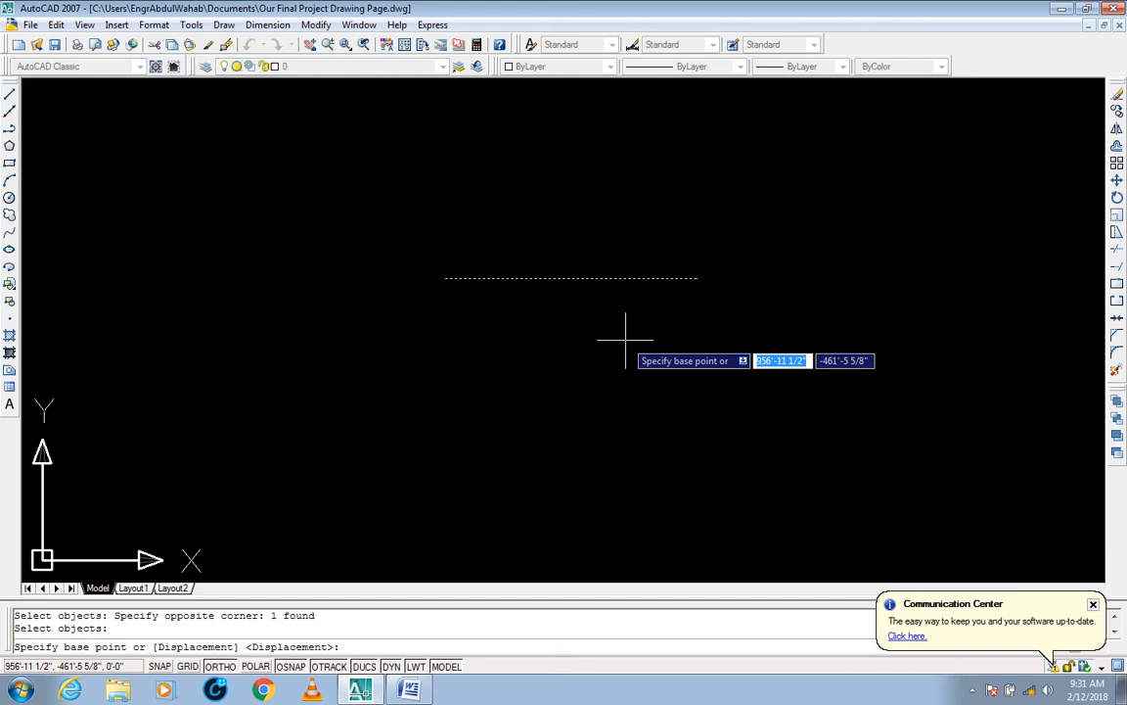
pyautogui.click(697, 278)
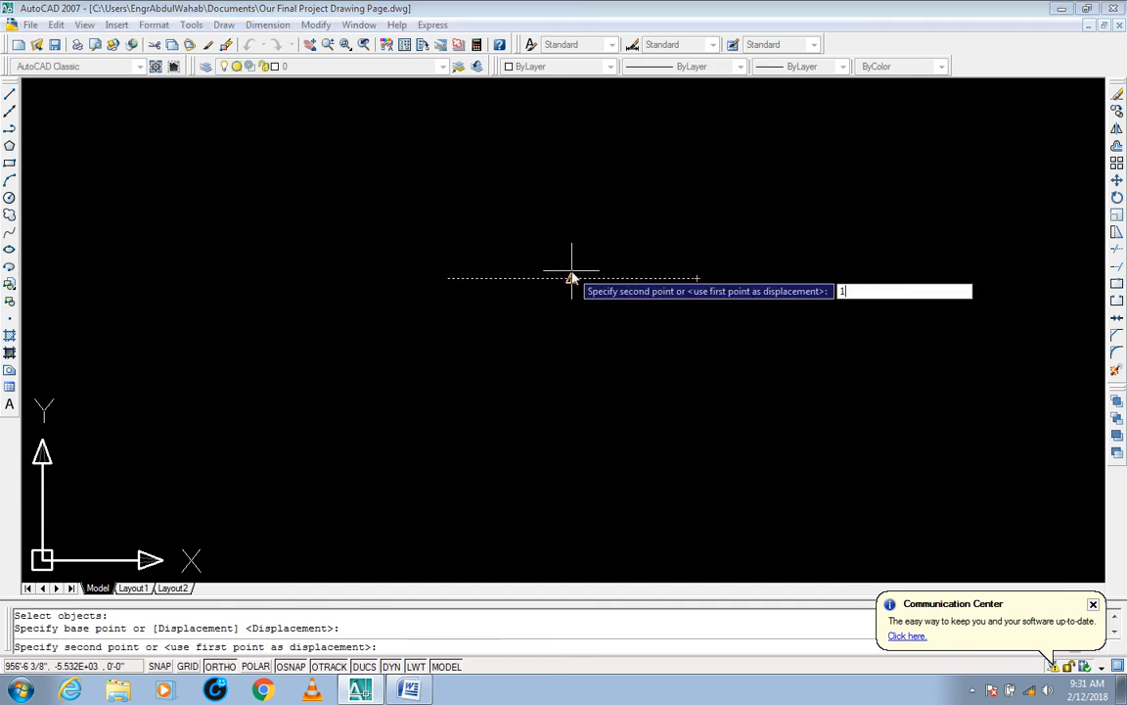
pyautogui.write("1'")
pyautogui.press('Return')
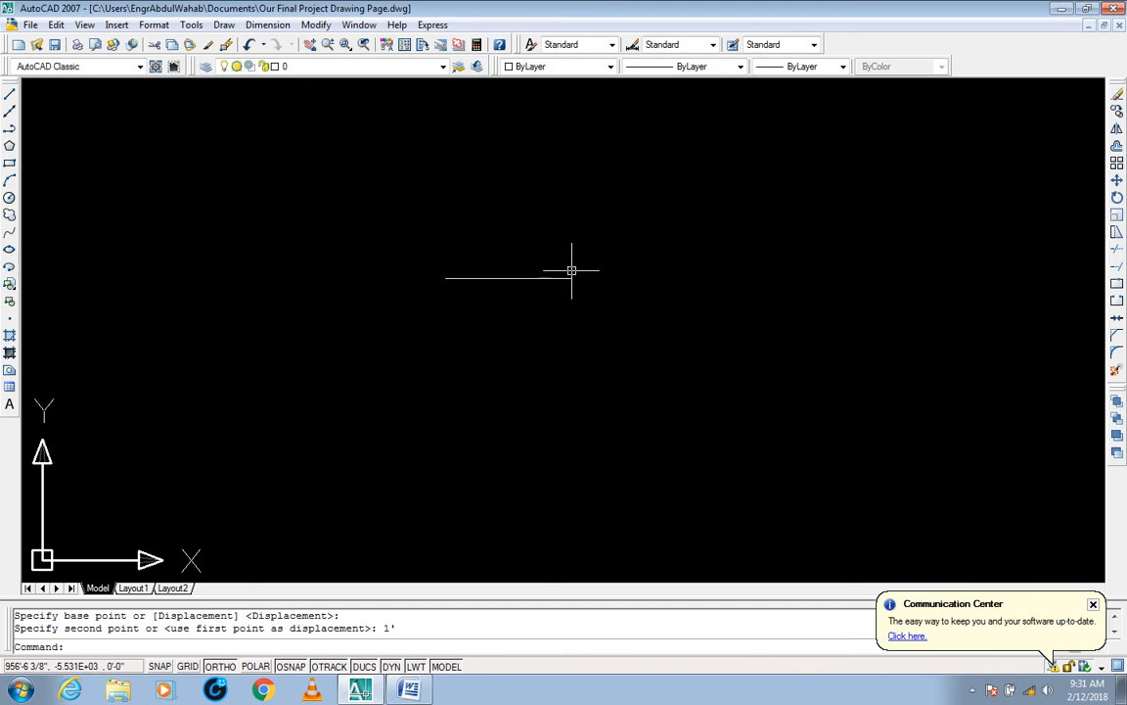
# Step: Select the shortened line to examine its end grips, and clear the selection
pyautogui.click(599, 250)
pyautogui.click(568, 320)
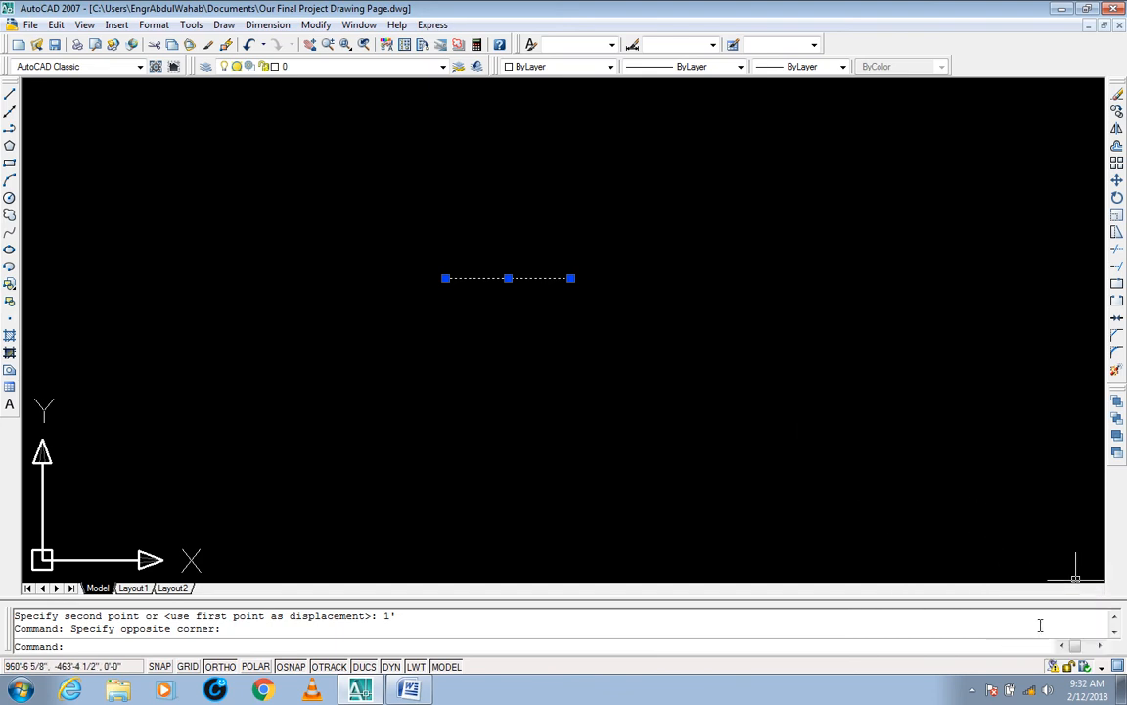
pyautogui.click(975, 692)
pyautogui.click(787, 423)
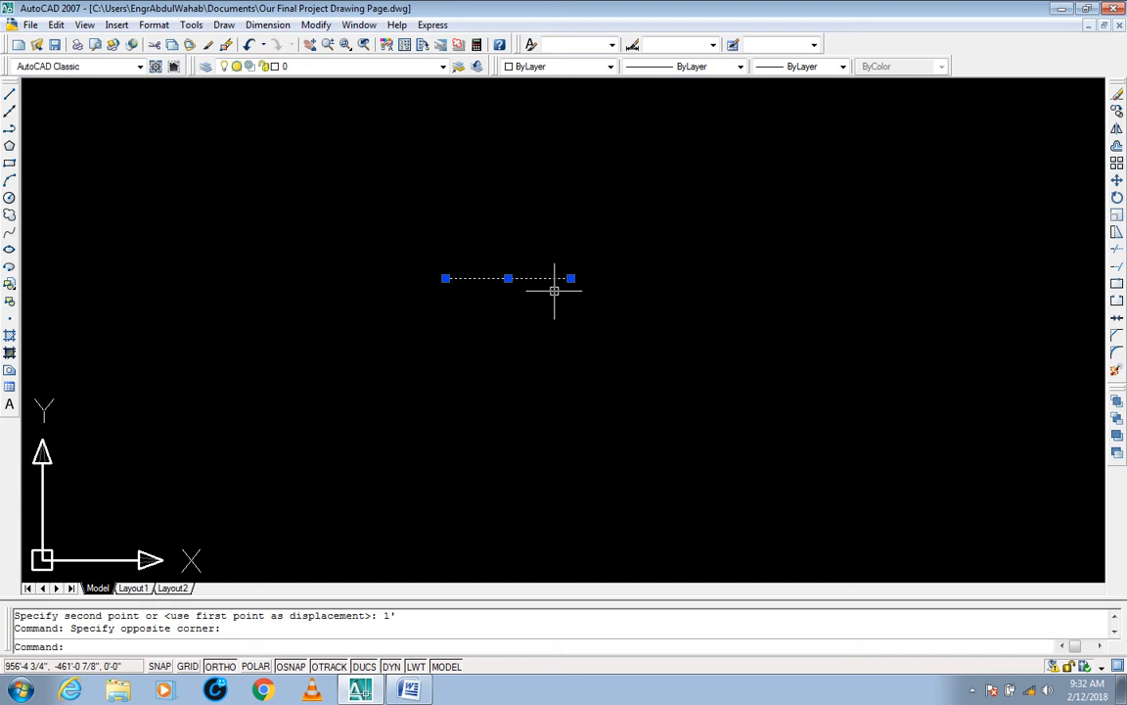
pyautogui.moveTo(506, 353); pyautogui.dragTo(524, 369, button='middle')
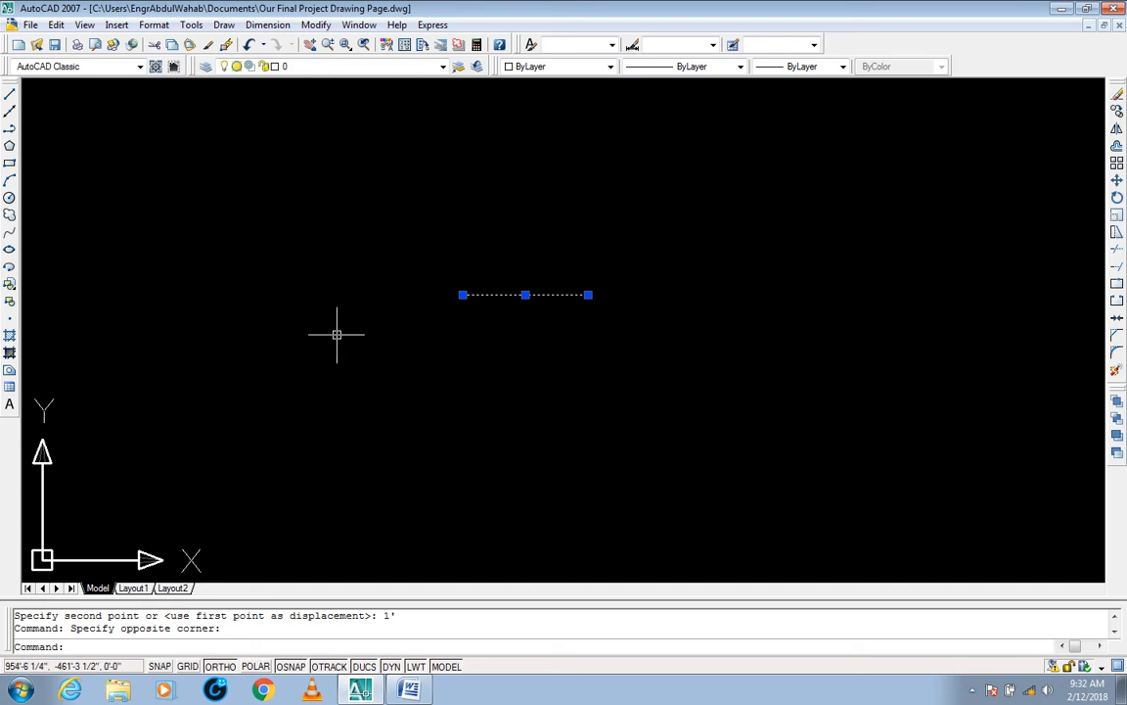
pyautogui.press('Escape')
pyautogui.press('Escape')
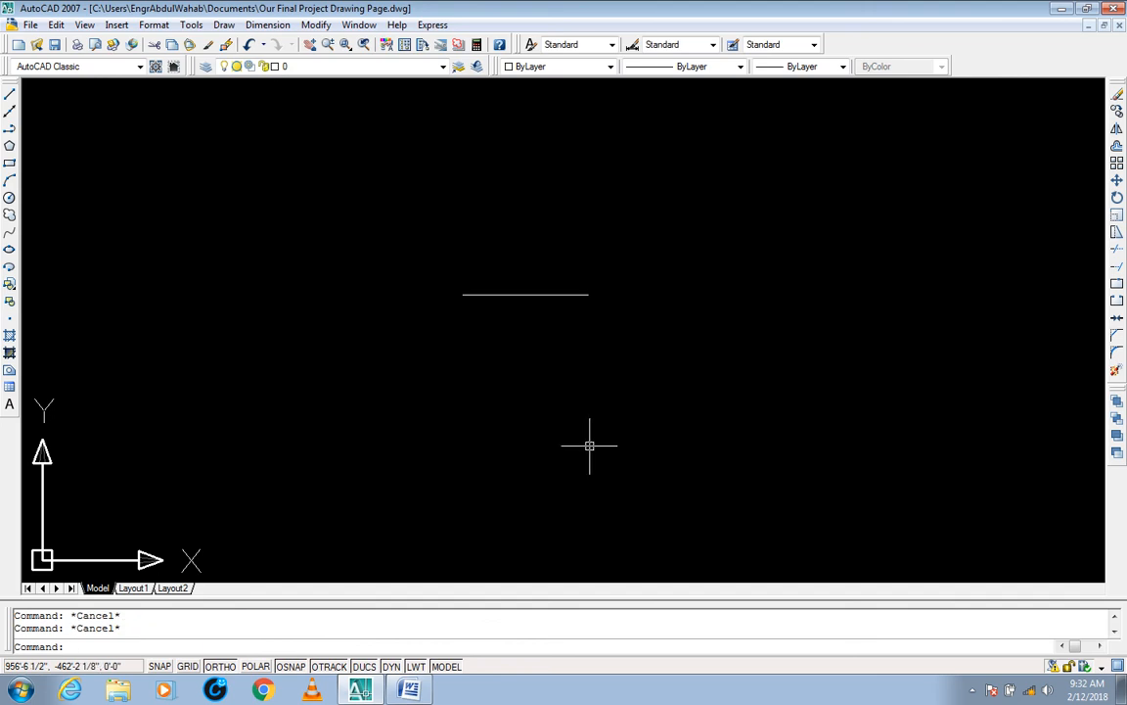
# Step: Copy the line vertically six times, placing three copies above the original and three below it
pyautogui.write('CO')
pyautogui.press('Return')
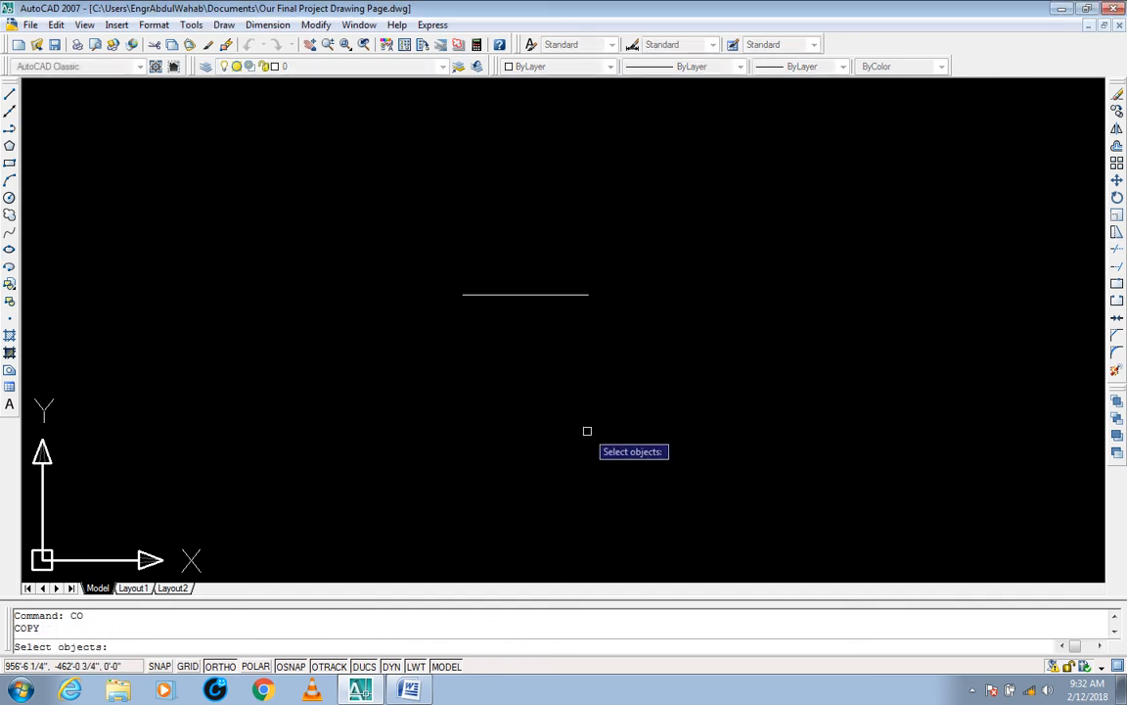
pyautogui.click(631, 260)
pyautogui.click(468, 345)
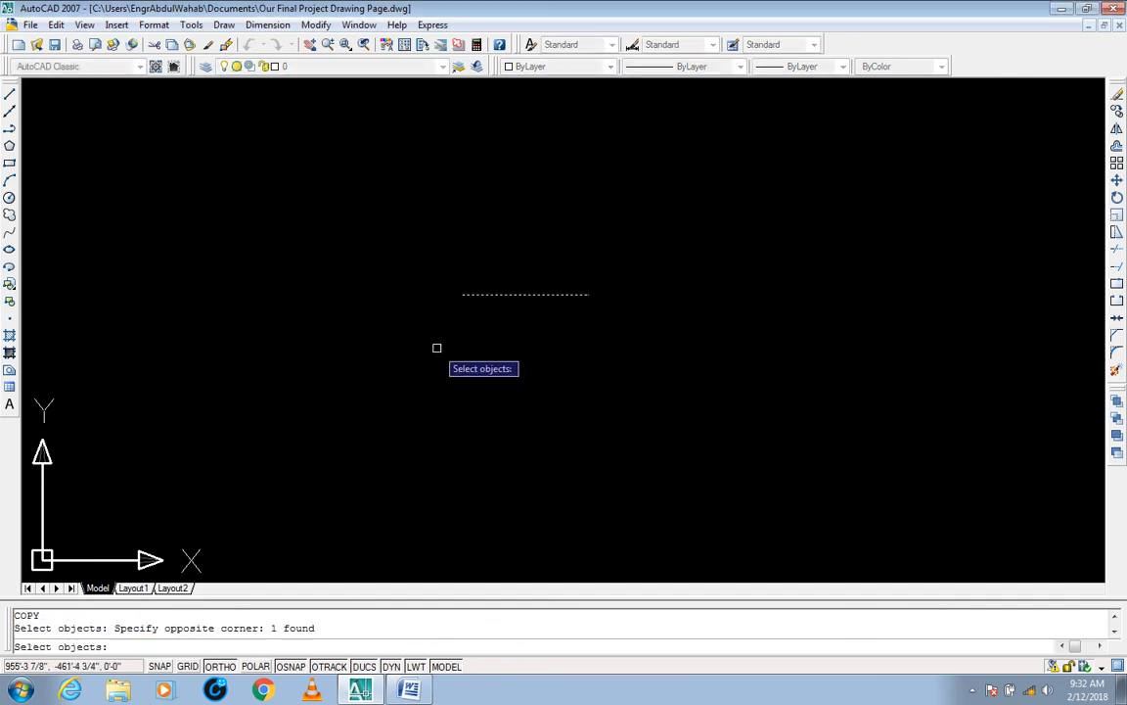
pyautogui.press('Return')
pyautogui.click(648, 370)
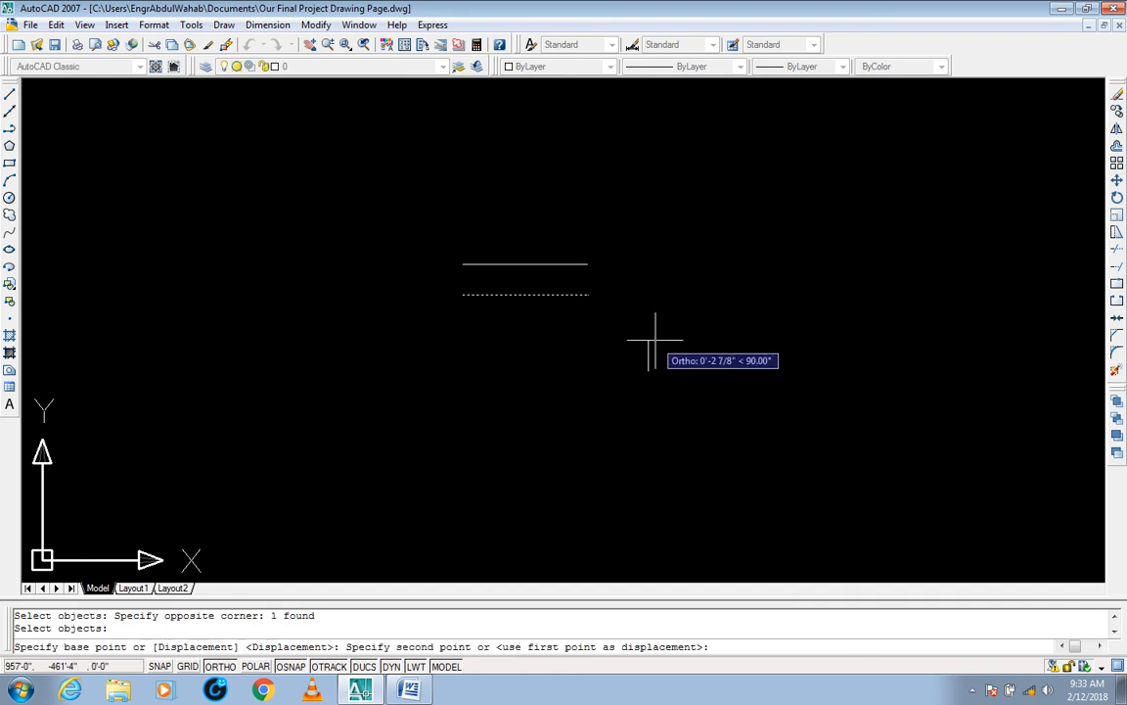
pyautogui.click(656, 336)
pyautogui.click(662, 298)
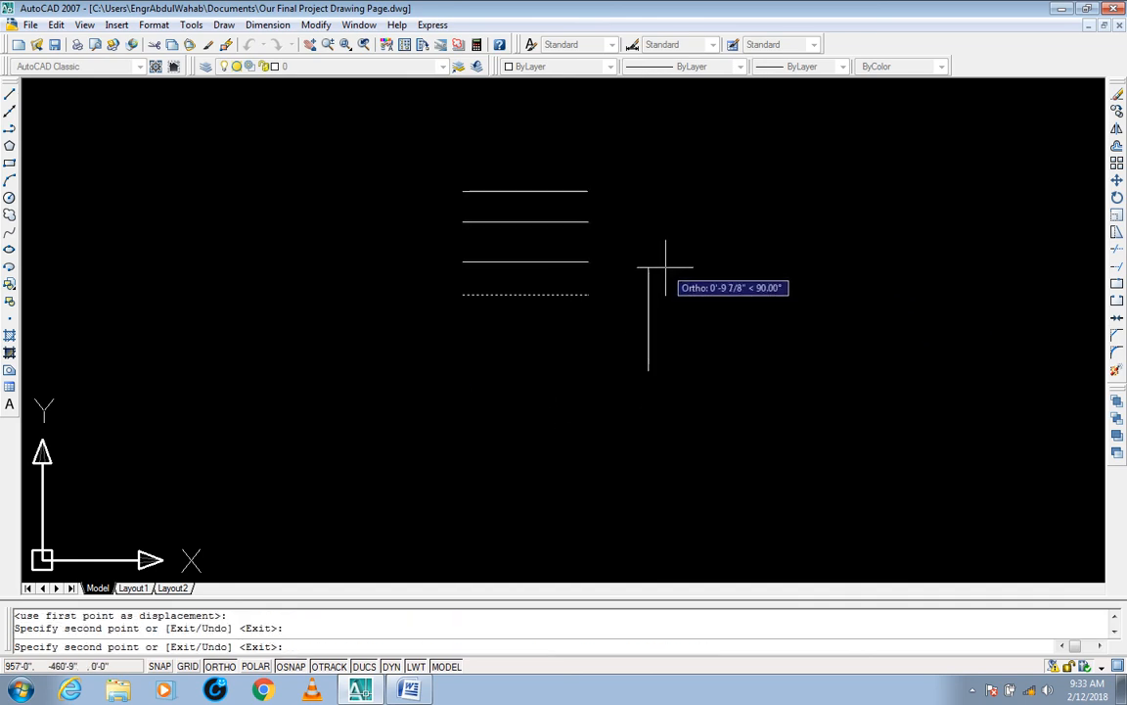
pyautogui.click(664, 266)
pyautogui.click(673, 409)
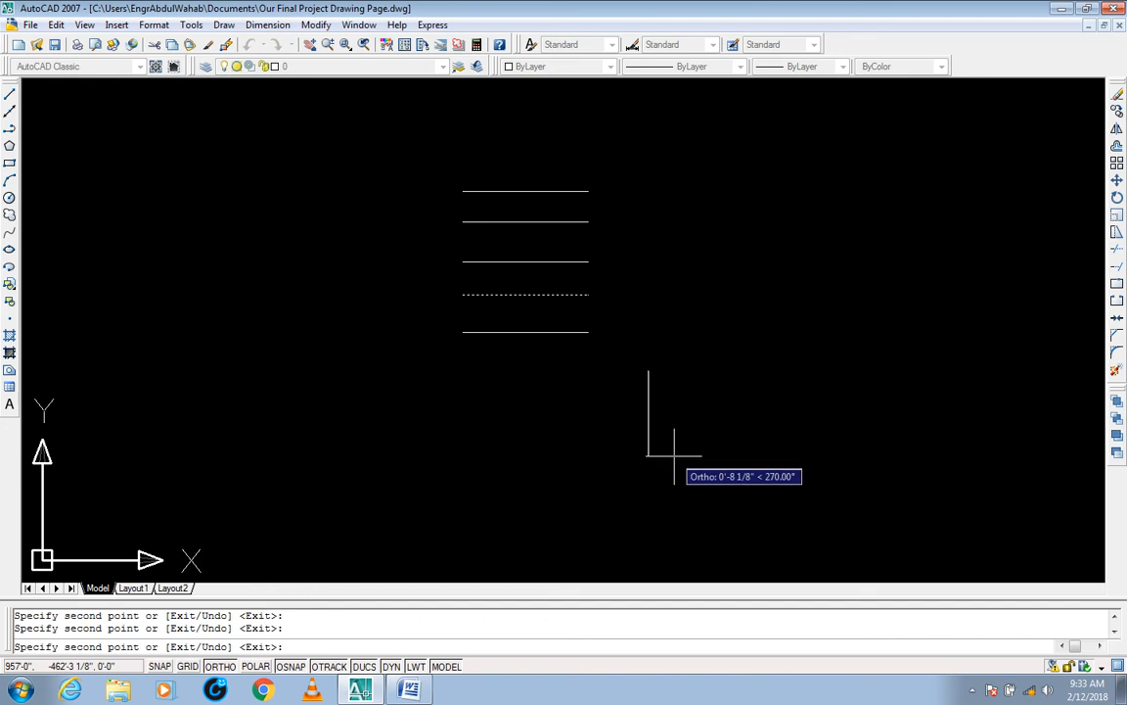
pyautogui.click(673, 456)
pyautogui.click(673, 501)
pyautogui.press('Escape')
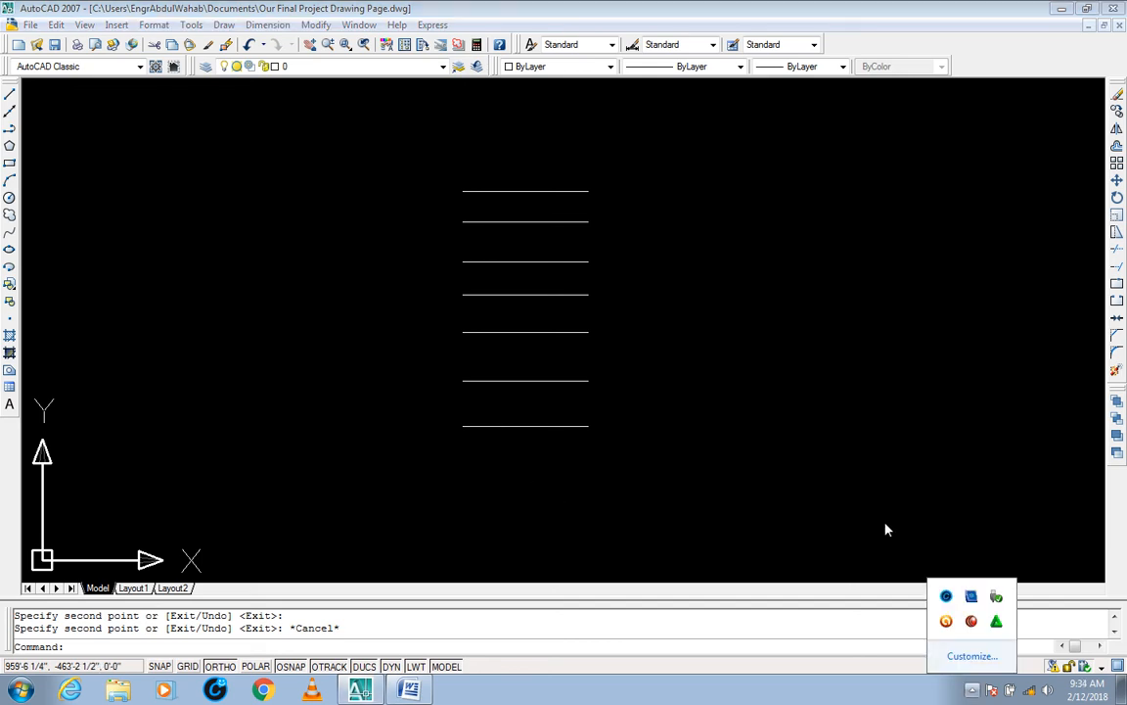
pyautogui.click(885, 525)
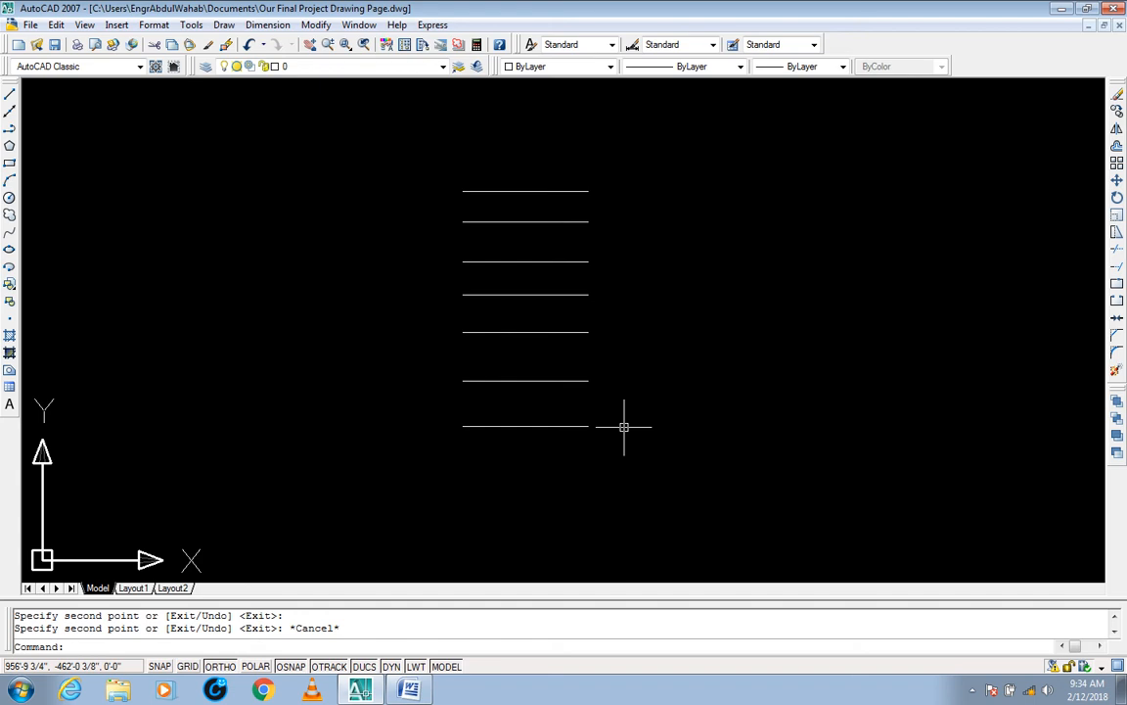
pyautogui.press('Escape')
pyautogui.press('Escape')
pyautogui.write('s')
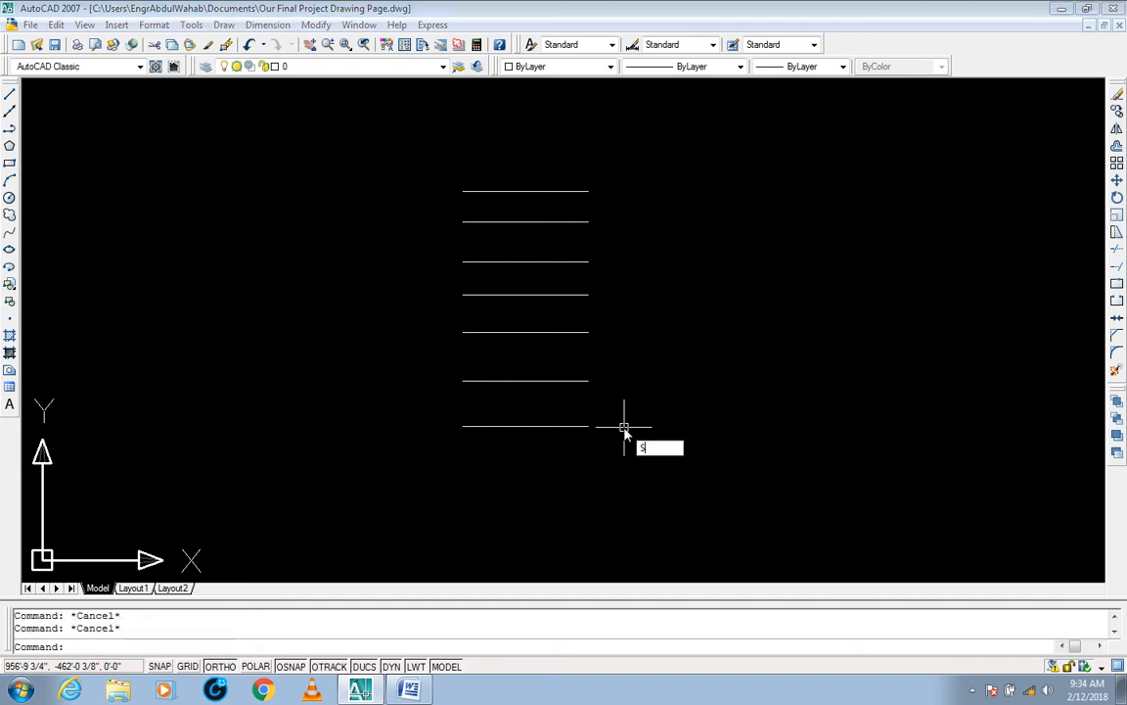
pyautogui.press('Return')
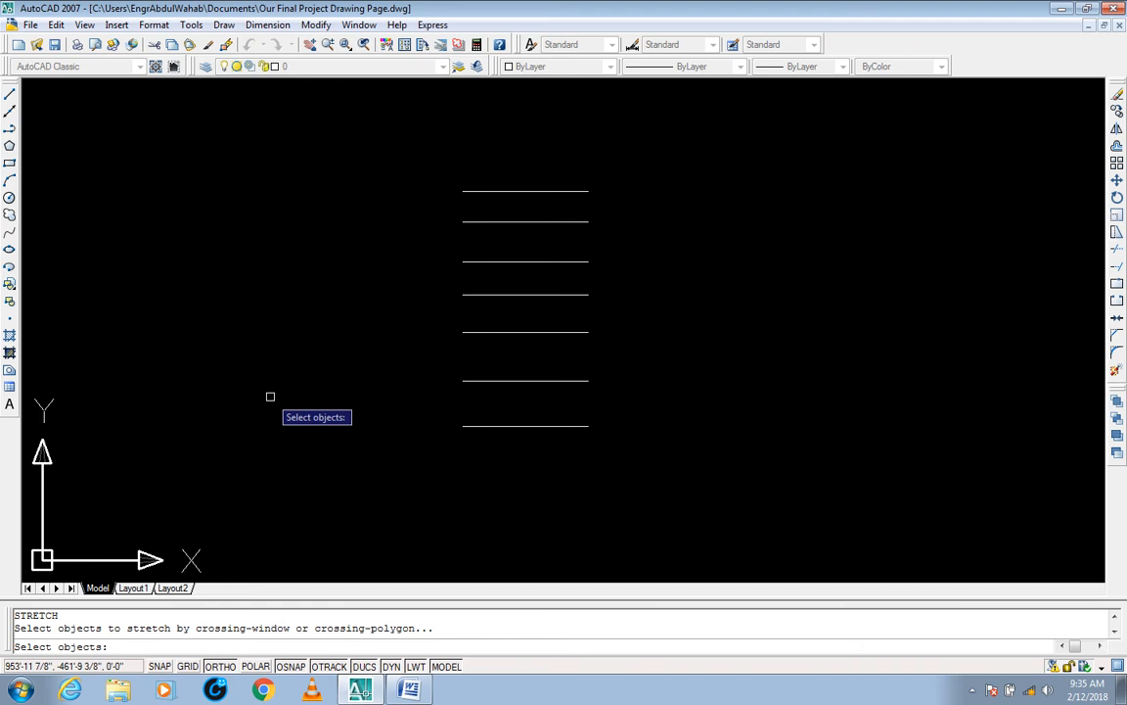
pyautogui.click(671, 149)
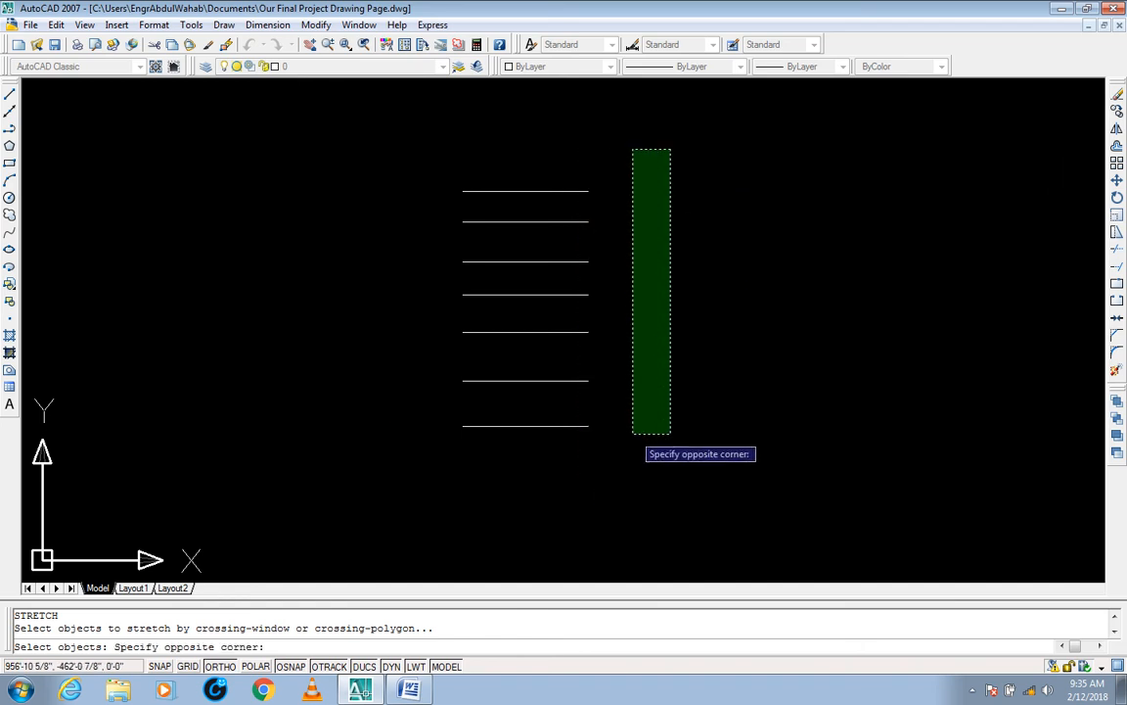
pyautogui.click(637, 388)
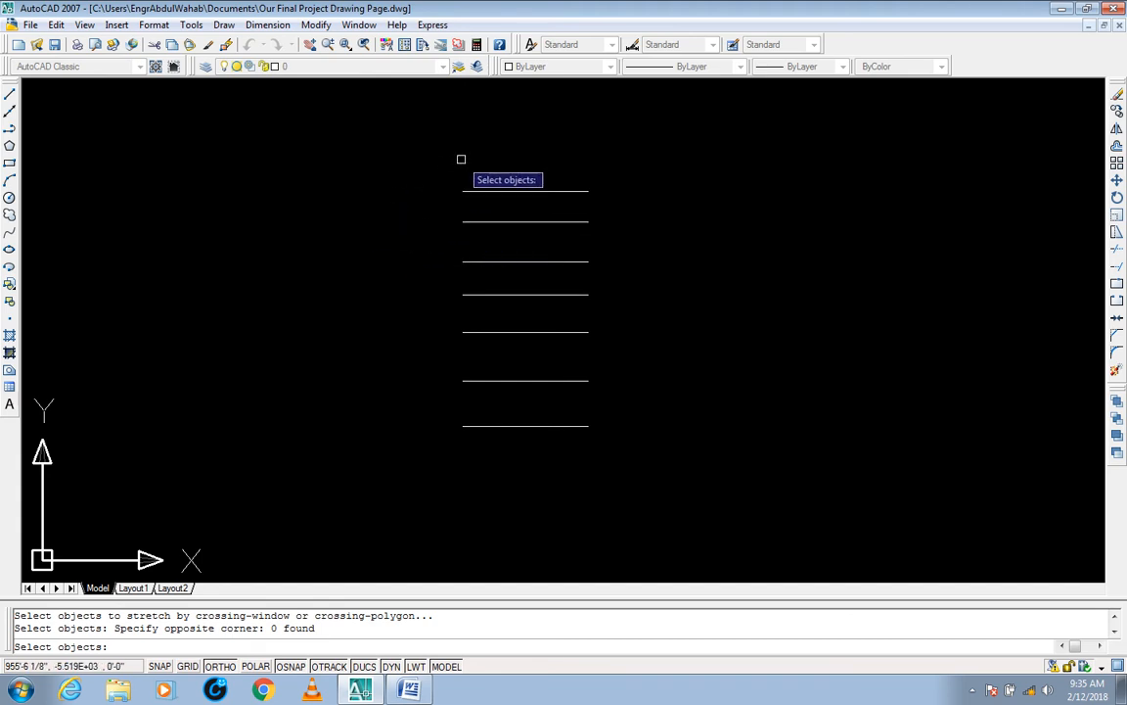
pyautogui.click(368, 140)
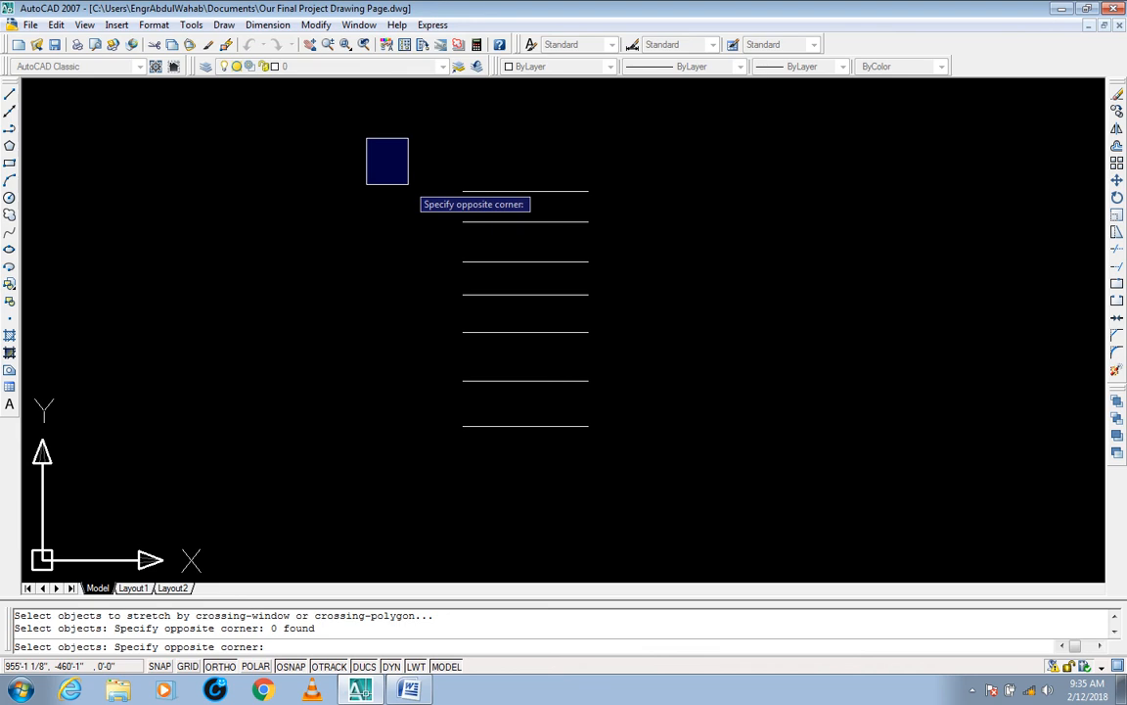
pyautogui.click(408, 183)
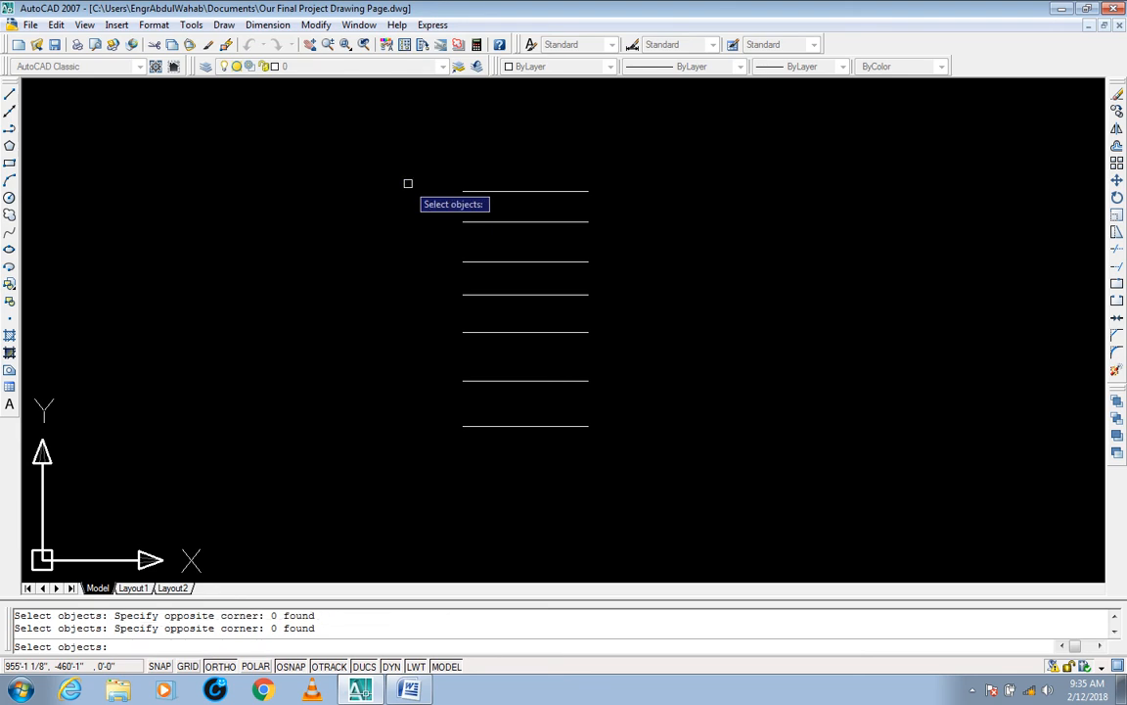
pyautogui.click(468, 152)
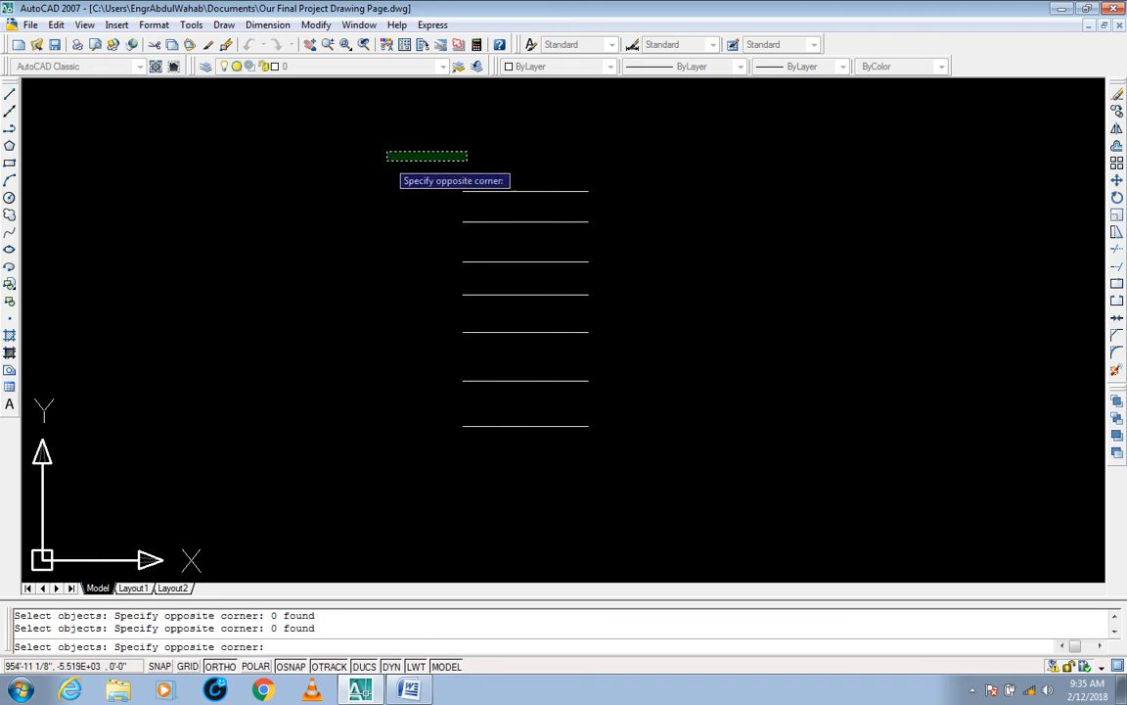
pyautogui.click(387, 164)
pyautogui.click(472, 155)
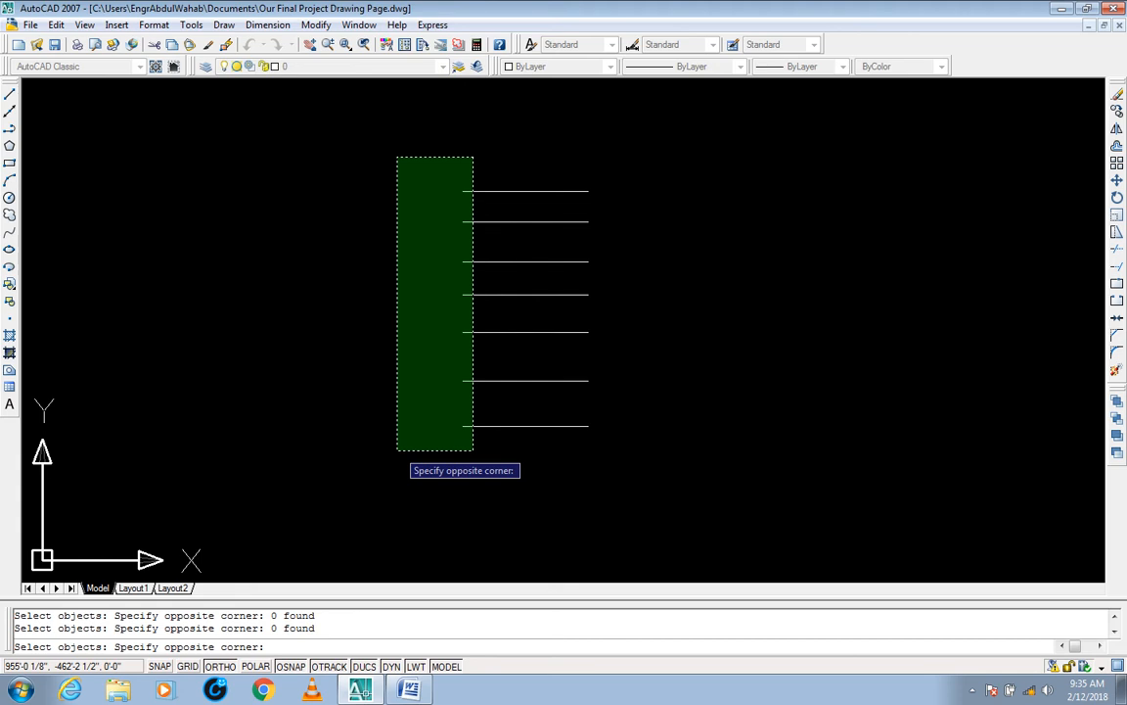
pyautogui.press('Escape')
pyautogui.press('Escape')
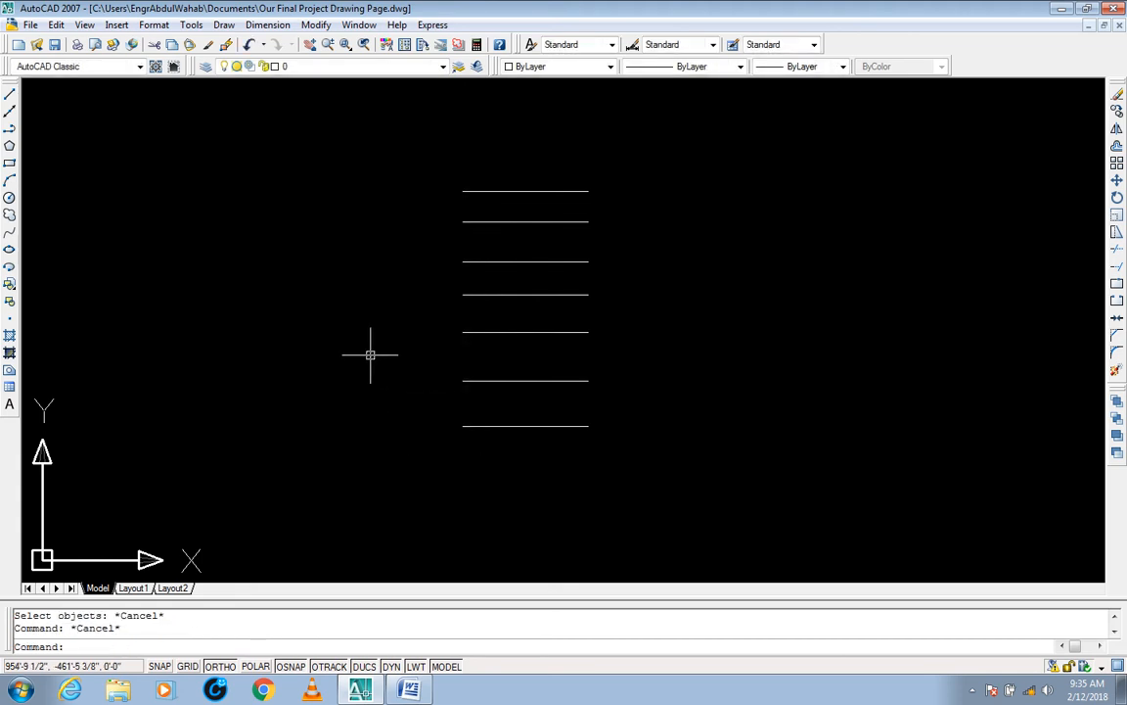
# Step: Stretch the left ends of all seven lines 1' horizontally to the left, using the lowest line's left endpoint as base point
pyautogui.write('s')
pyautogui.press('Return')
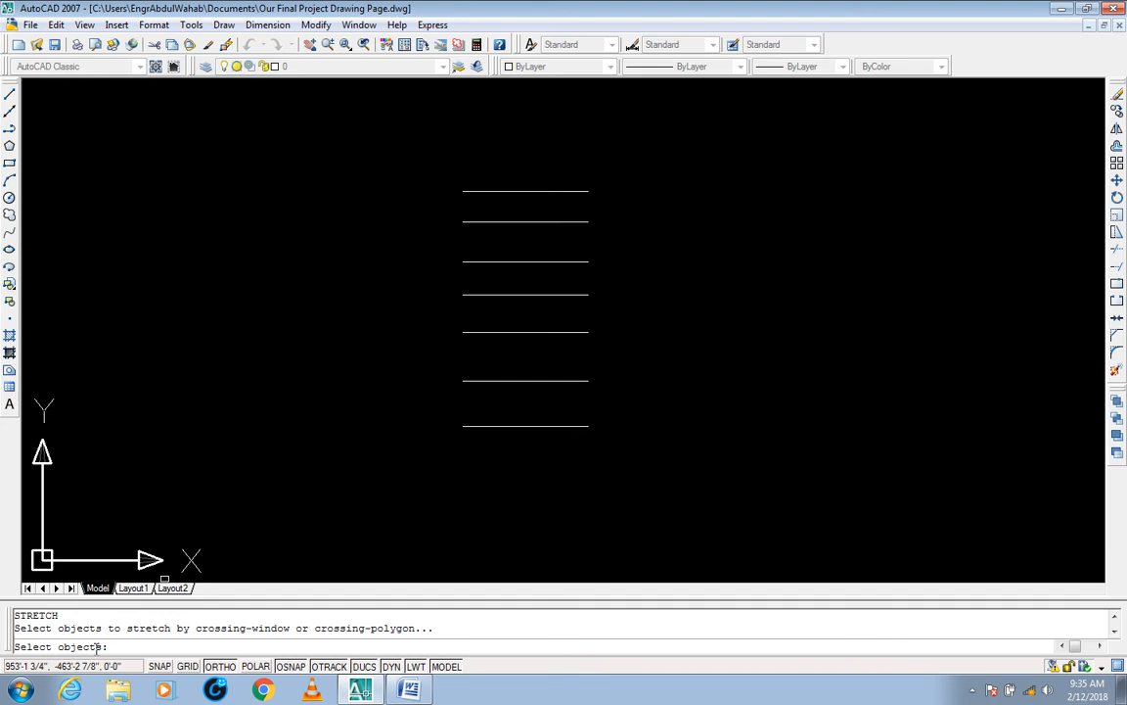
pyautogui.click(466, 147)
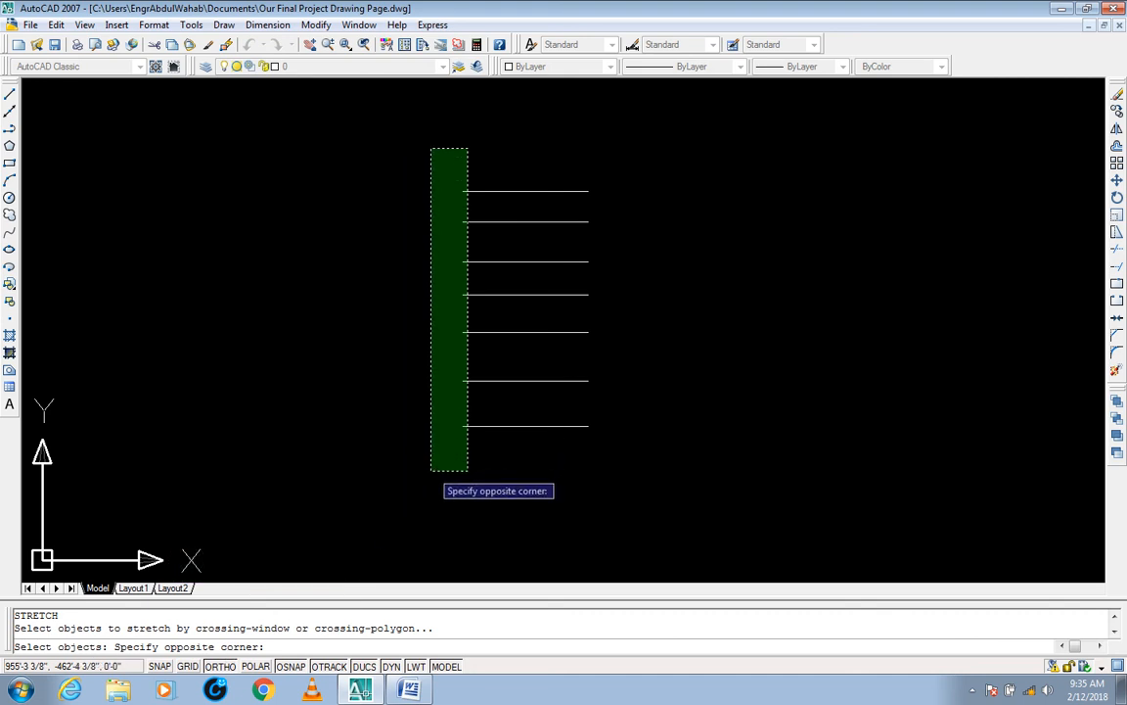
pyautogui.click(432, 471)
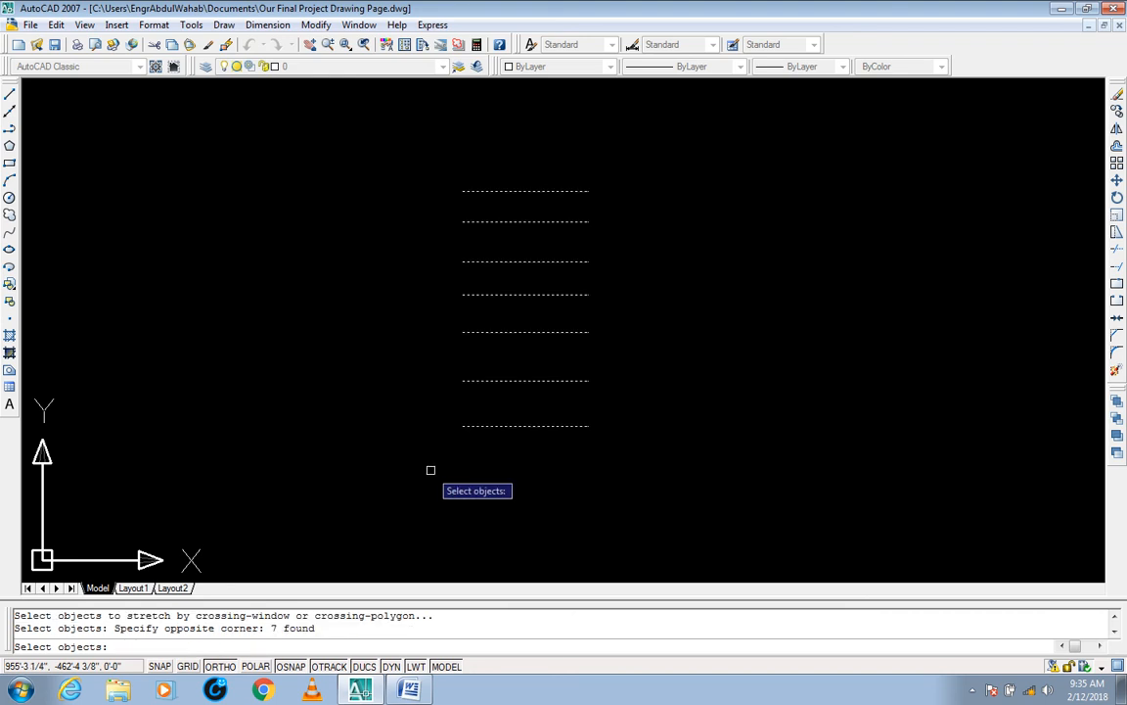
pyautogui.press('Return')
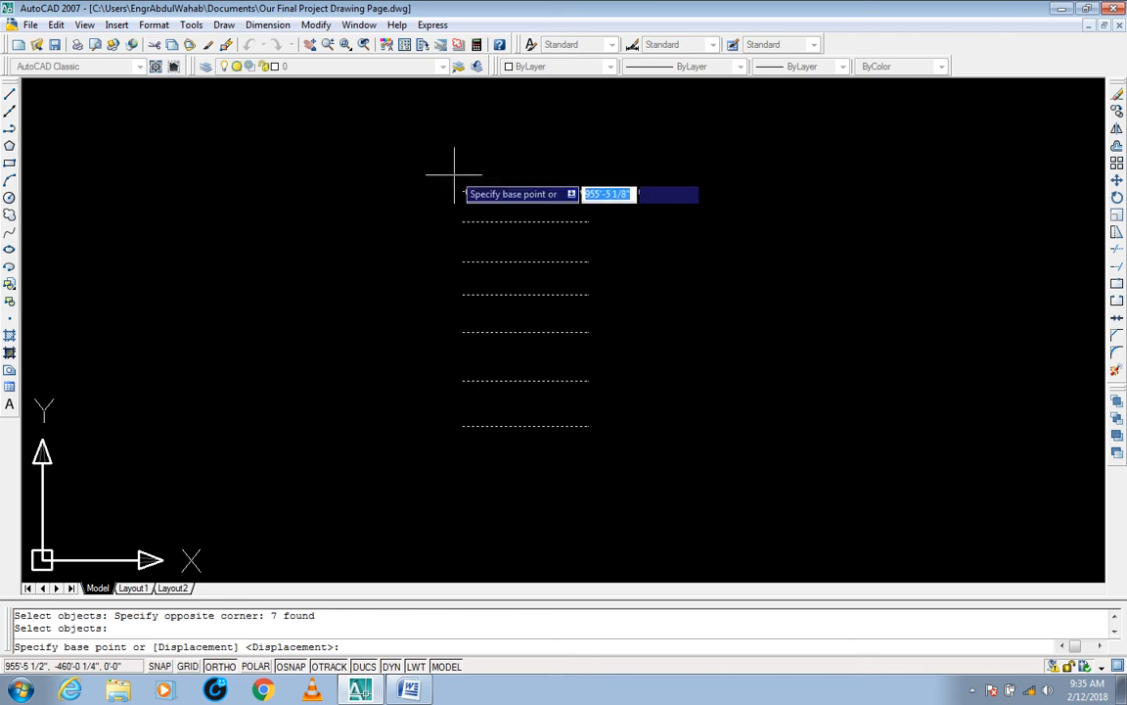
pyautogui.click(463, 425)
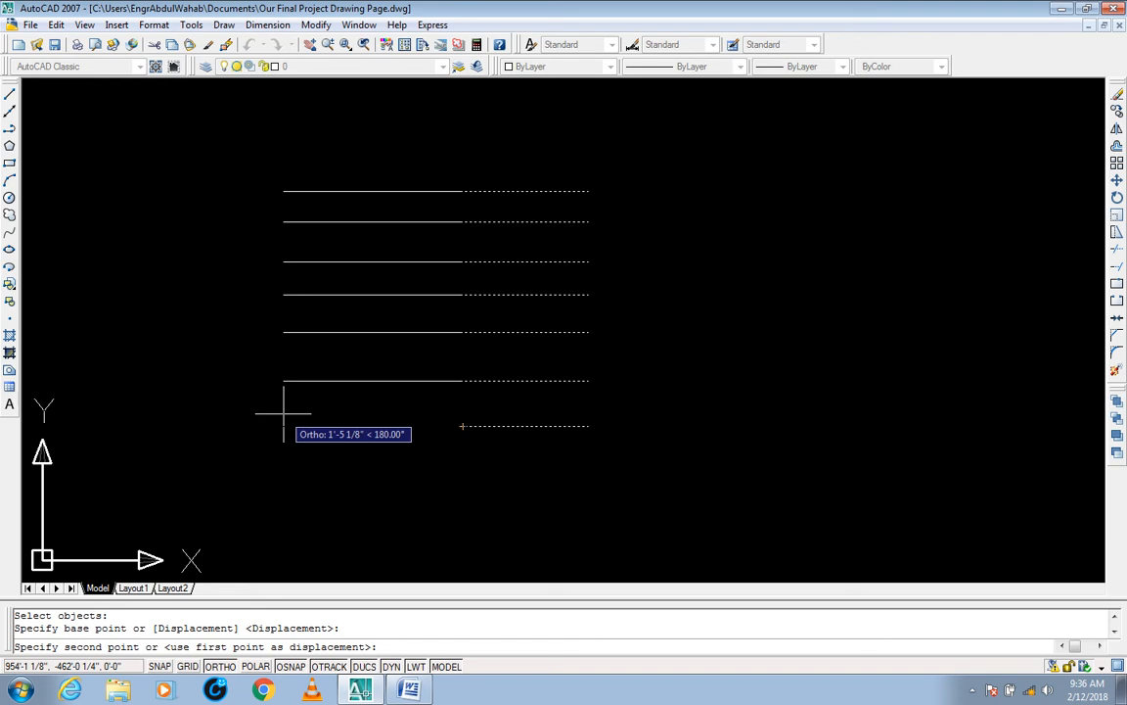
pyautogui.write("1'")
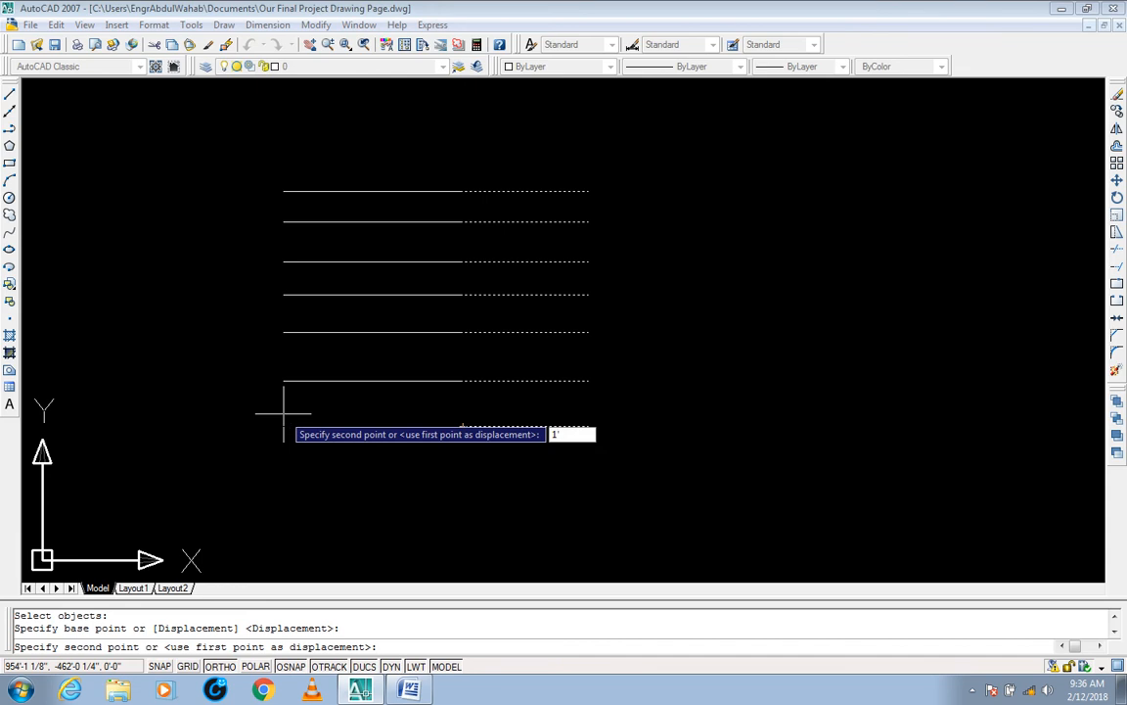
pyautogui.press('Return')
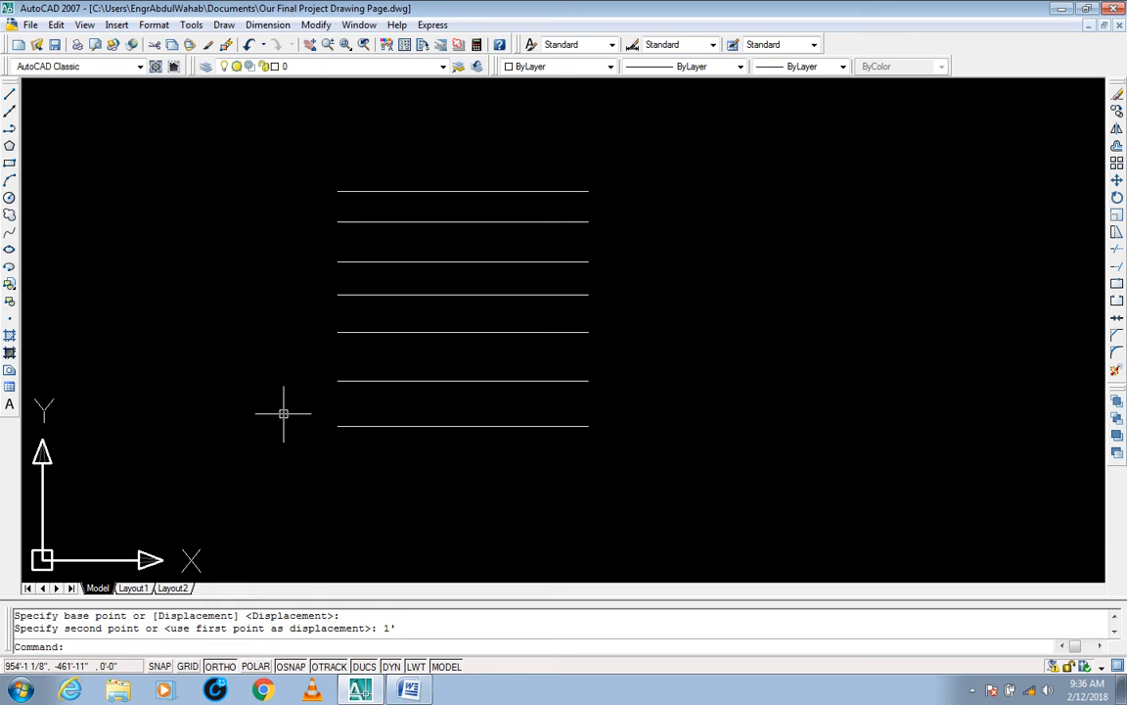
# Step: Select all seven lengthened lines to examine their grips, and clear the selection
pyautogui.click(383, 156)
pyautogui.click(309, 451)
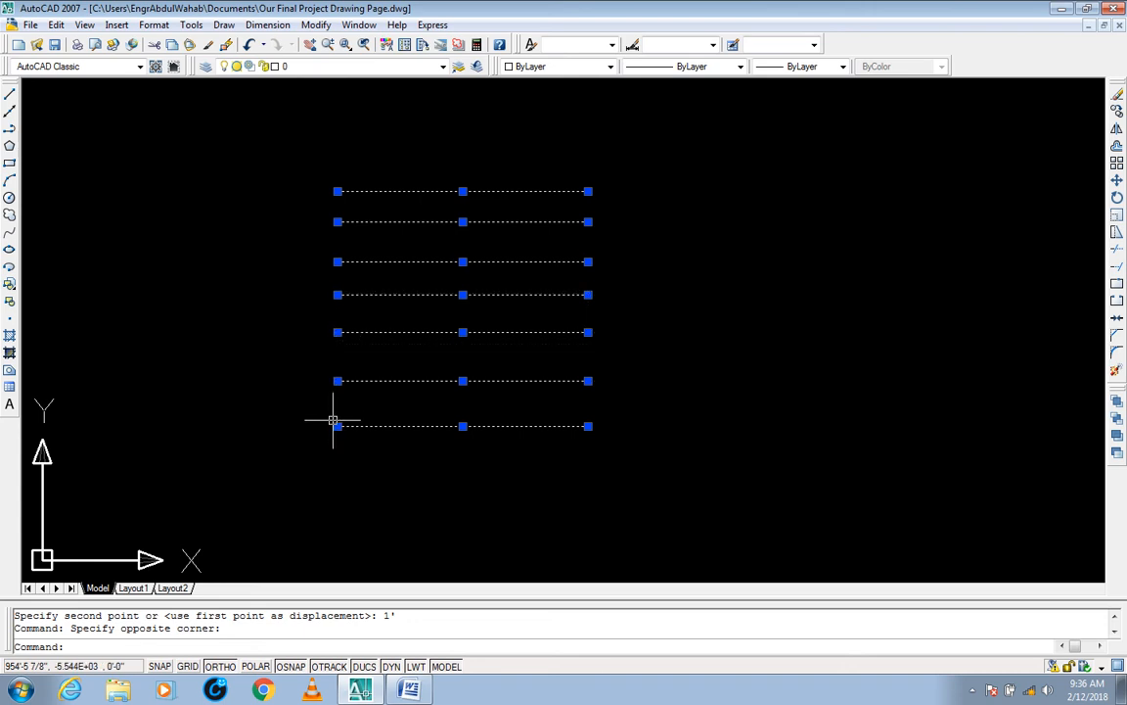
pyautogui.press('Escape')
pyautogui.press('Escape')
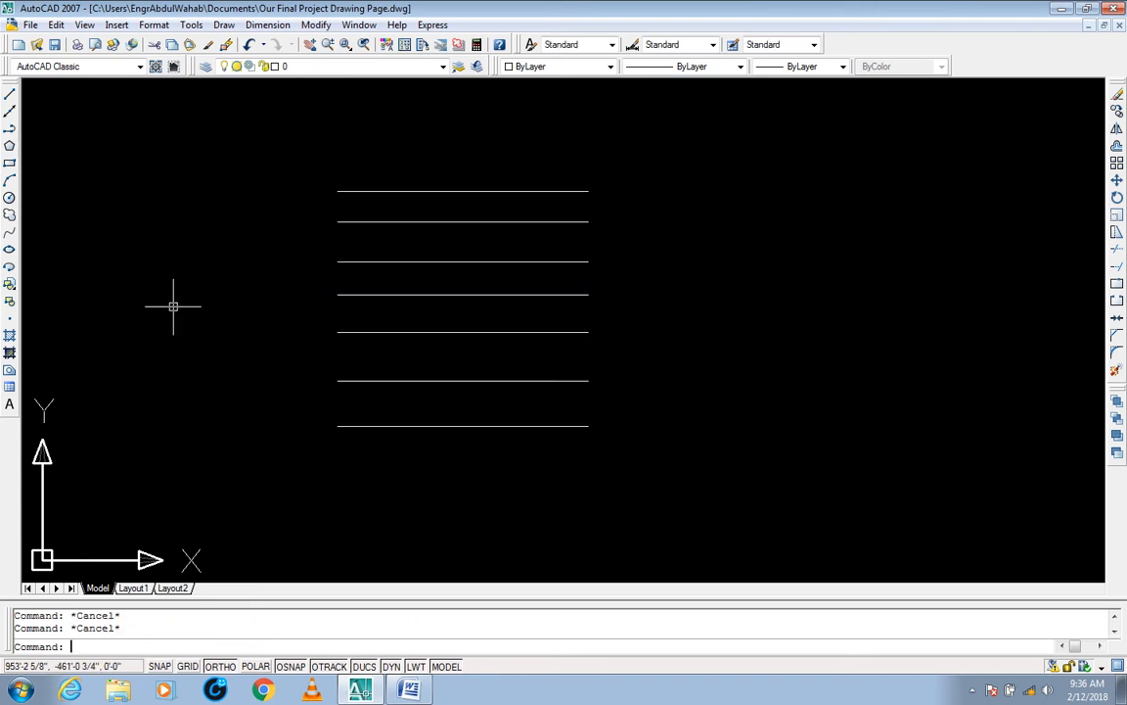
# Step: Stretch the left ends of all seven lines 1' horizontally to the right, from the lowest line's left endpoint
pyautogui.write('s')
pyautogui.press('Return')
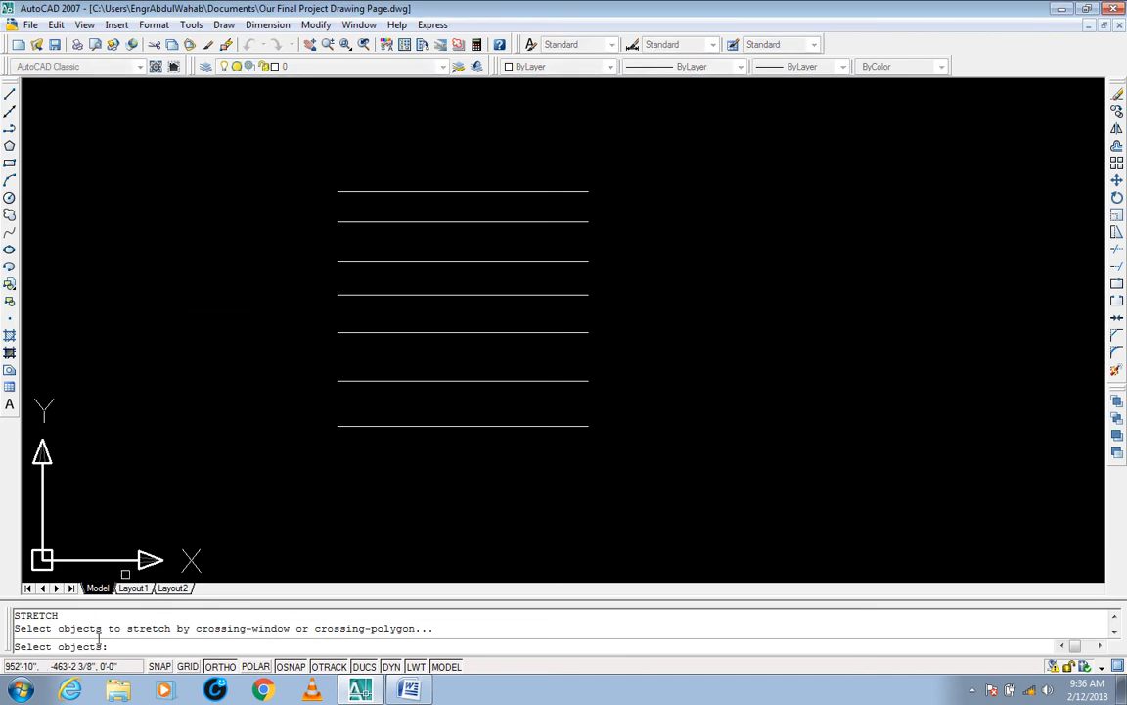
pyautogui.click(349, 150)
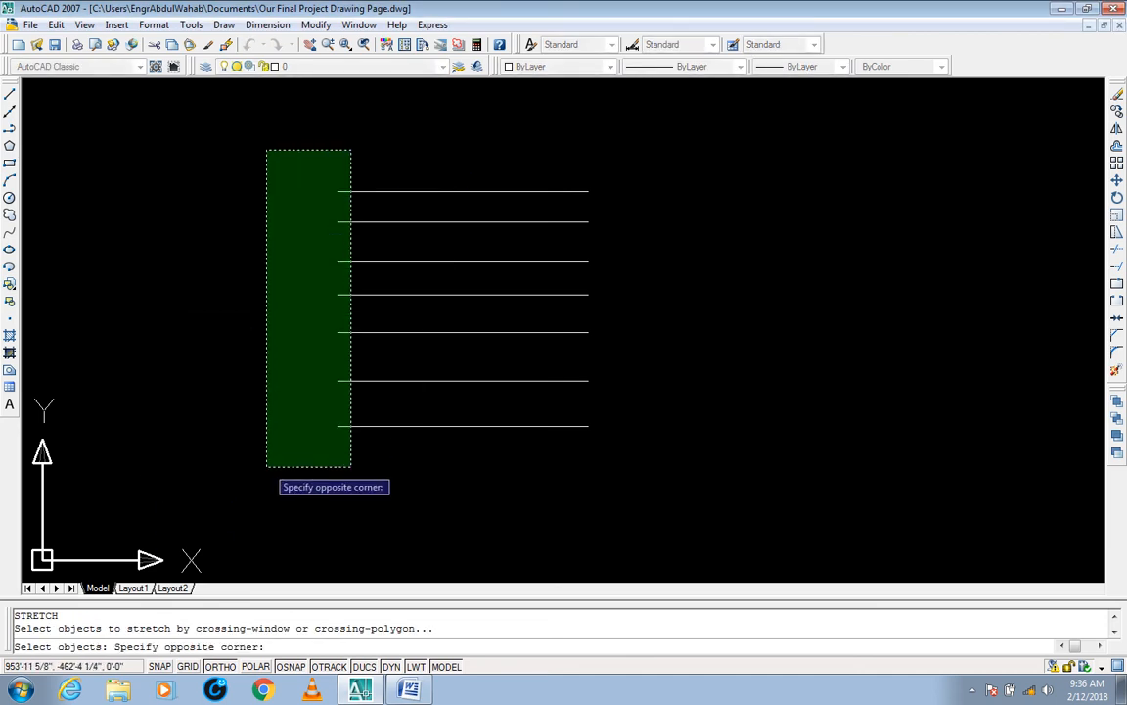
pyautogui.click(267, 430)
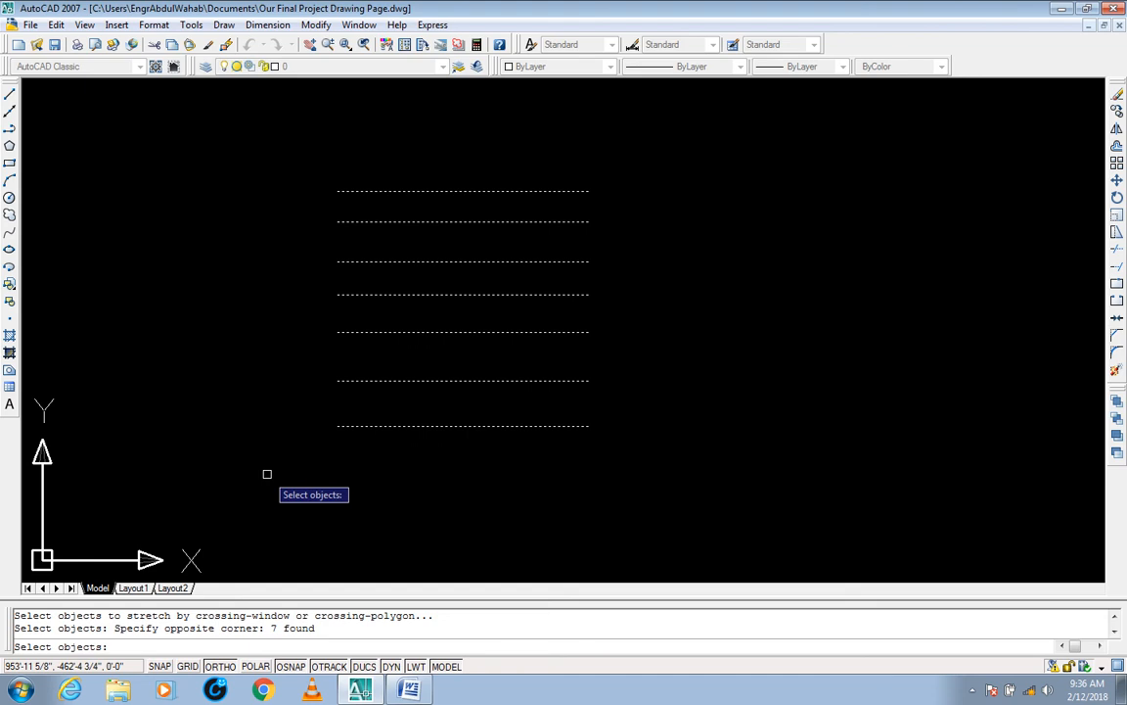
pyautogui.press('Return')
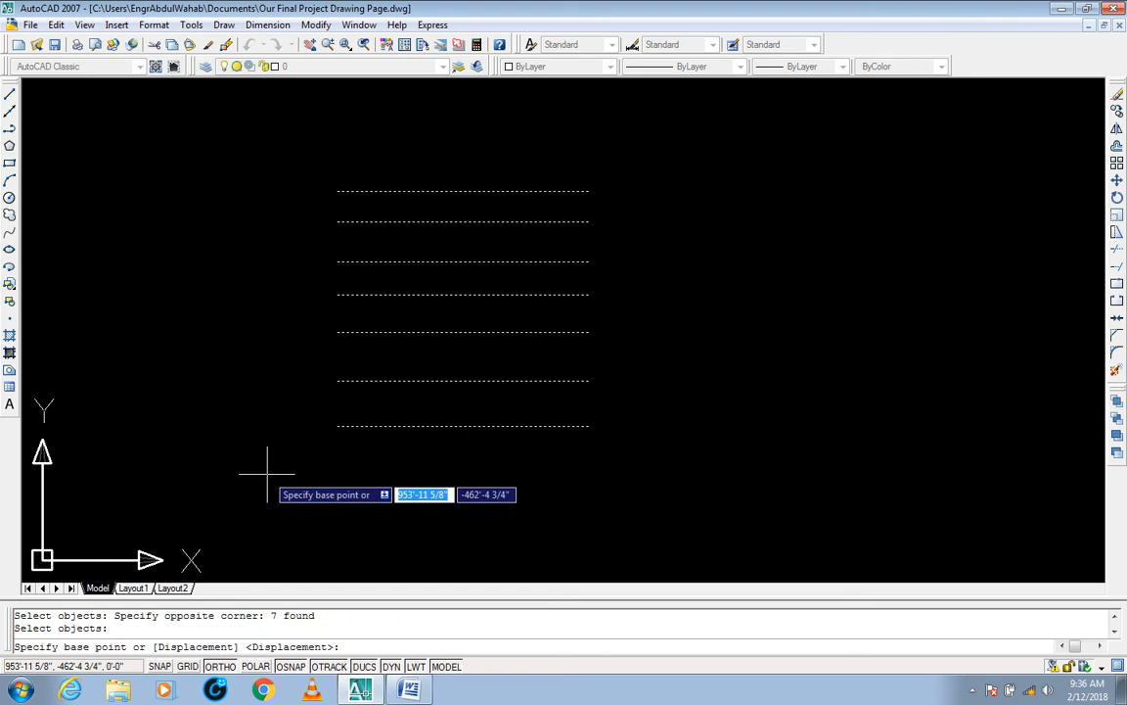
pyautogui.click(338, 425)
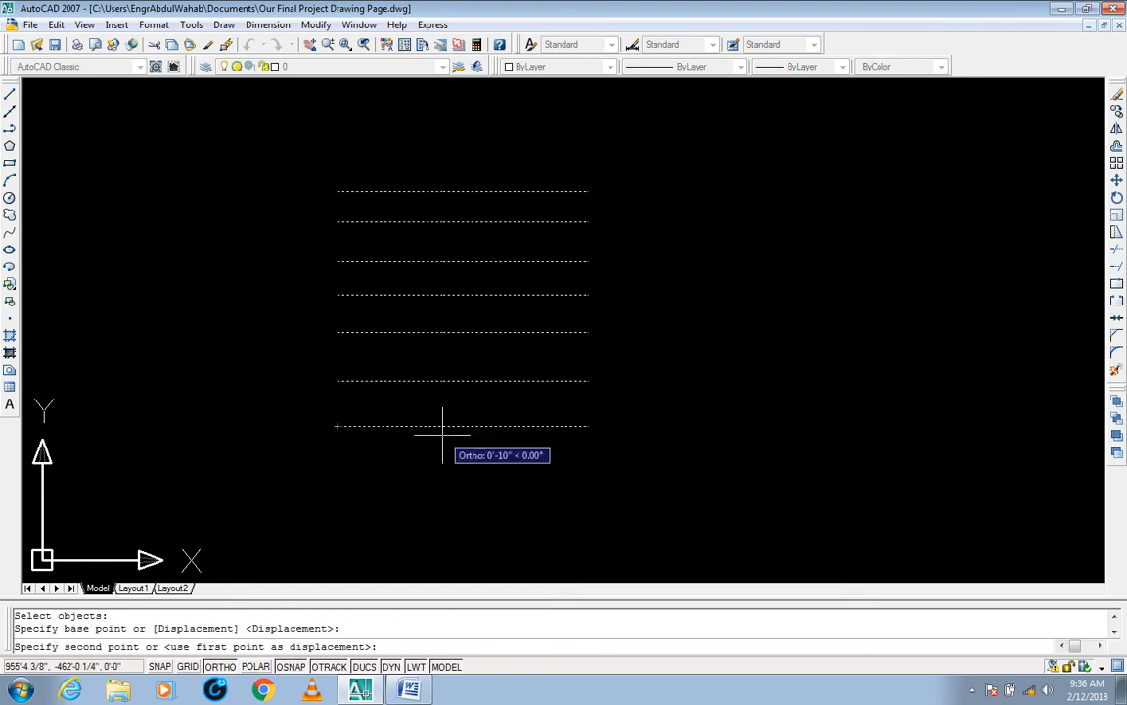
pyautogui.write("1'")
pyautogui.press('Return')
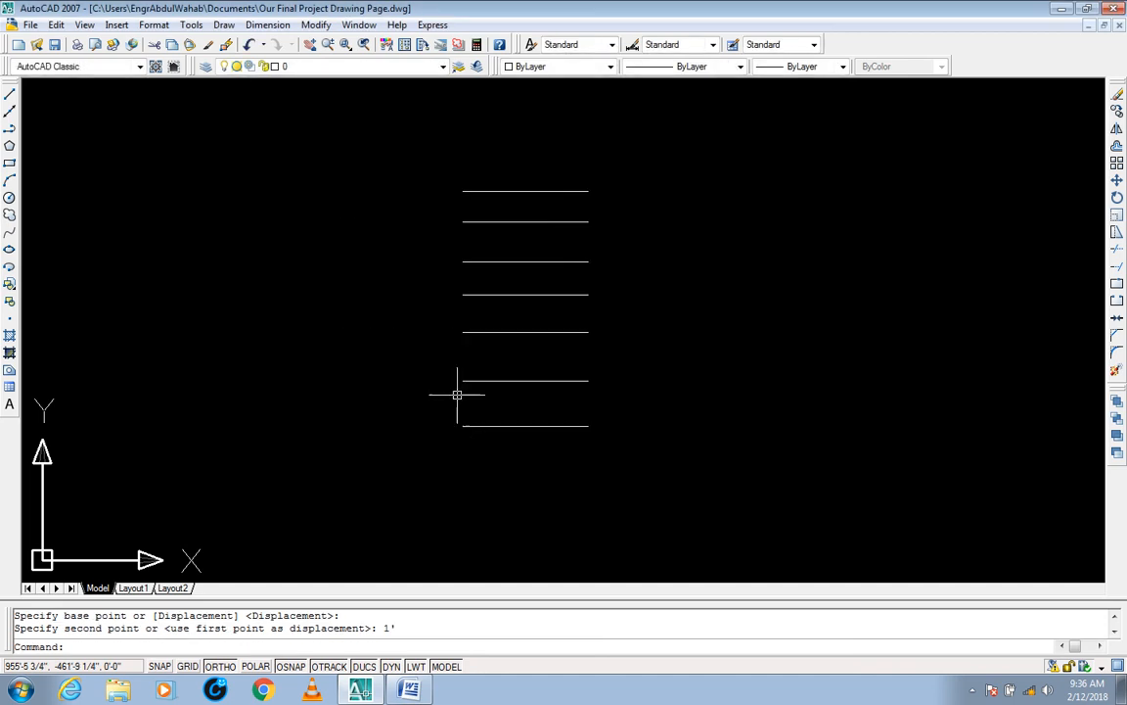
# Step: Select the seven shortened lines to examine their end grips, and deselect them
pyautogui.moveTo(458, 389); pyautogui.dragTo(467, 366, button='middle')
pyautogui.click(494, 161)
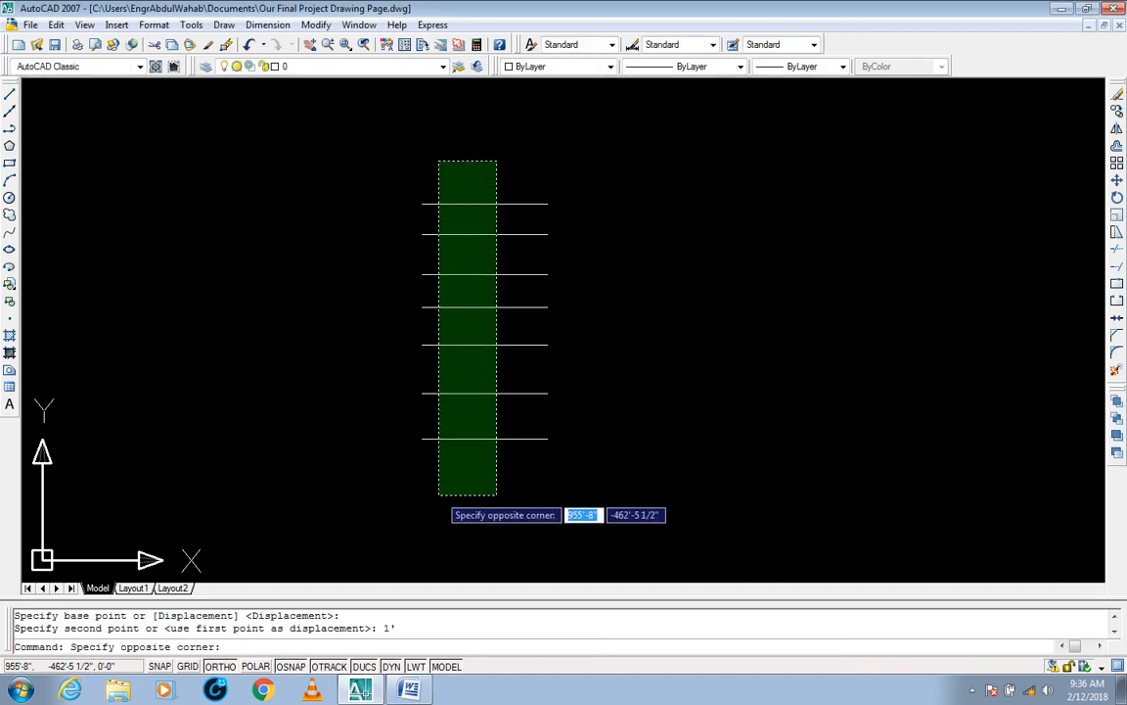
pyautogui.click(437, 493)
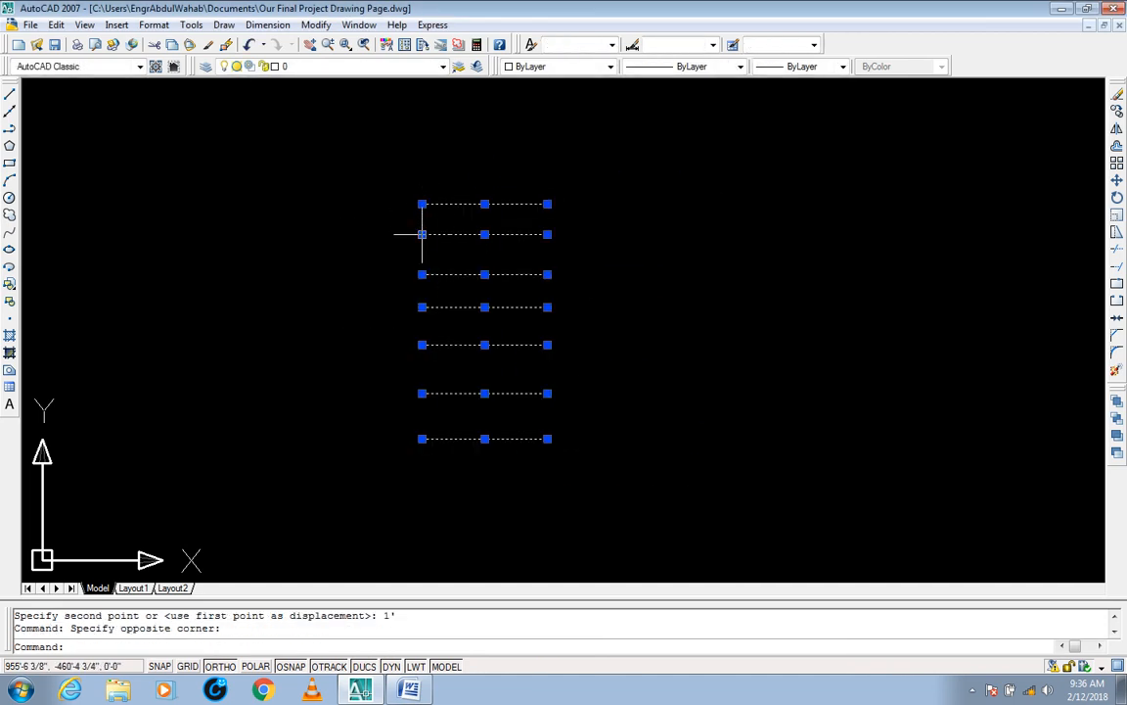
pyautogui.moveTo(419, 285); pyautogui.dragTo(502, 255, button='middle')
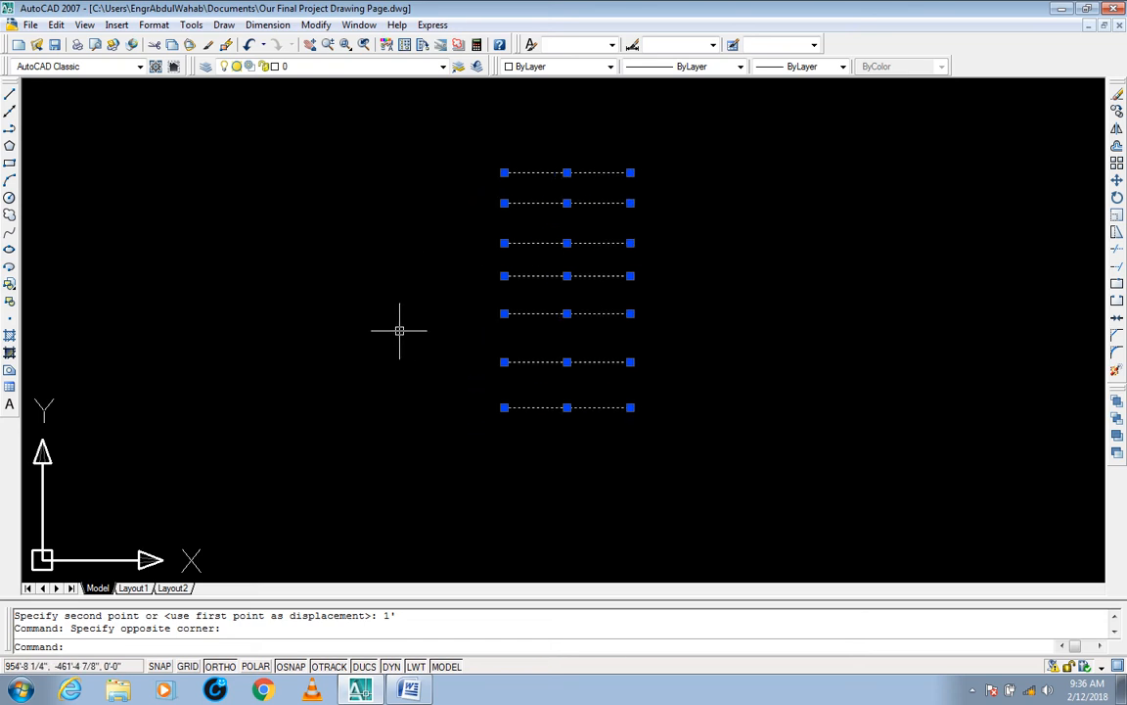
pyautogui.press('Escape')
pyautogui.press('Escape')
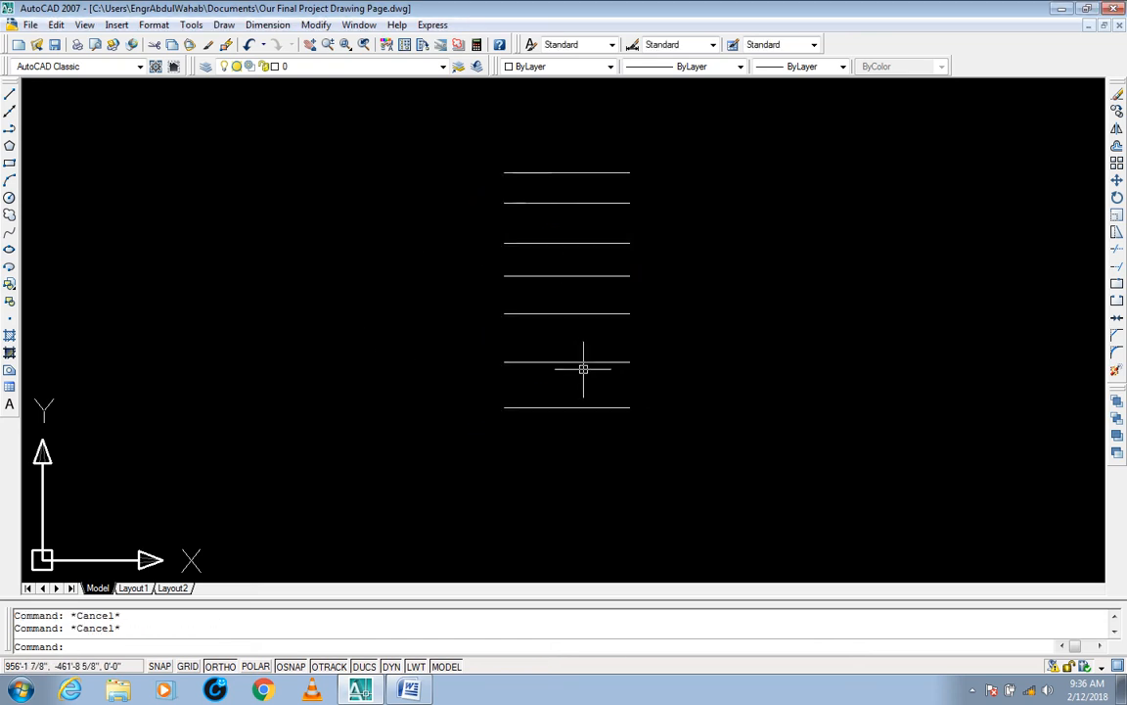
# Step: Erase the three lowest lines of the stack with a crossing window
pyautogui.write('E')
pyautogui.press('Return')
pyautogui.click(677, 295)
pyautogui.click(488, 454)
pyautogui.press('Return')
# Step: Erase the two uppermost of the remaining four lines with a crossing window, and leave the command
pyautogui.moveTo(604, 345); pyautogui.dragTo(554, 436, button='middle')
pyautogui.press('Return')
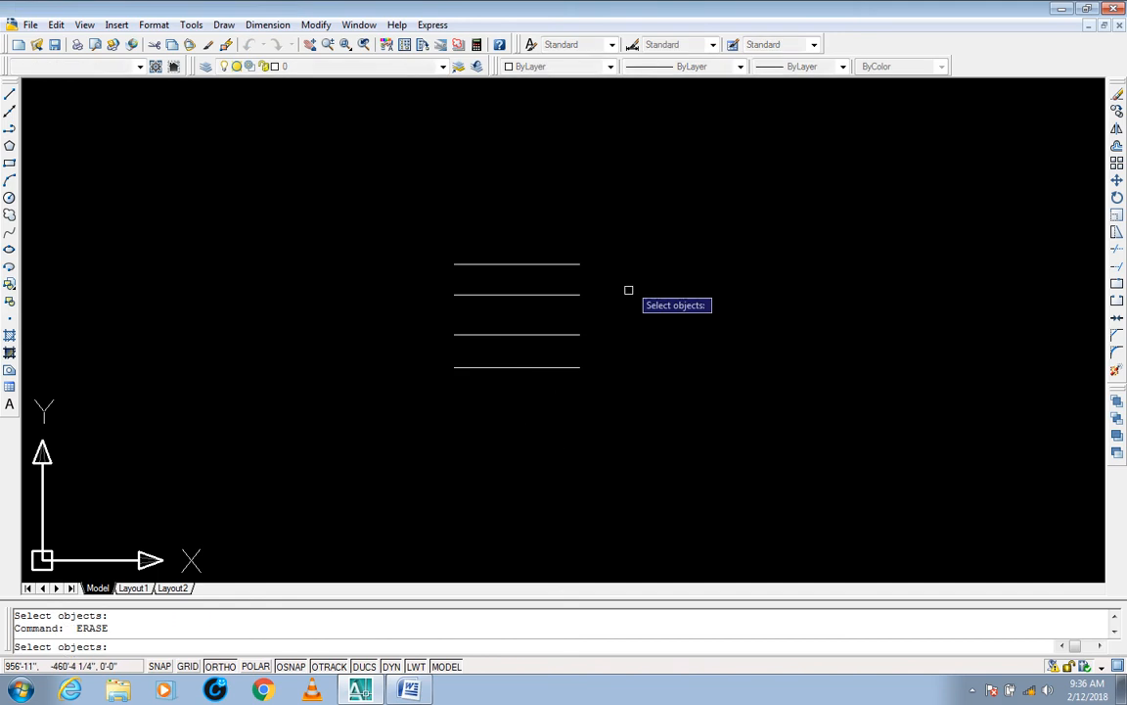
pyautogui.click(627, 234)
pyautogui.click(431, 317)
pyautogui.press('Return')
pyautogui.moveTo(450, 309)
pyautogui.mouseDown(button='middle')
pyautogui.moveTo(532, 306)
pyautogui.moveTo(367, 315)
pyautogui.mouseUp(button='middle')
pyautogui.press('Escape')
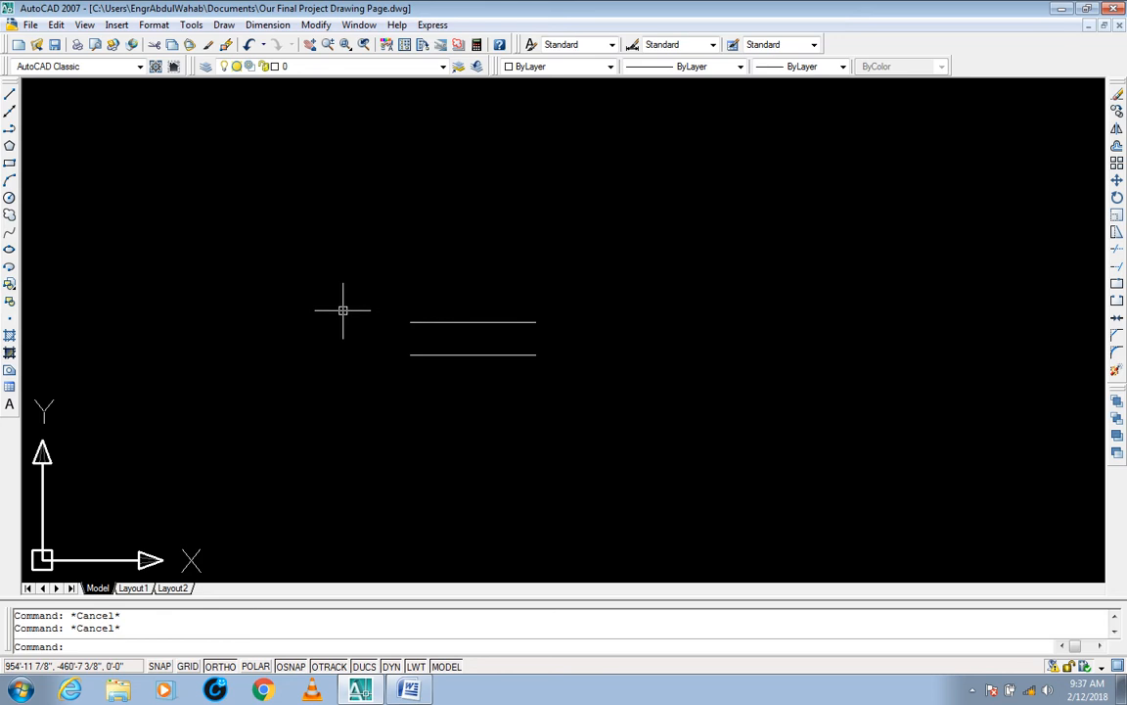
# Step: Copy the upper line from its midpoint with Ortho off, placing two scattered copies to the left and three to the right
pyautogui.write('co')
pyautogui.press('Return')
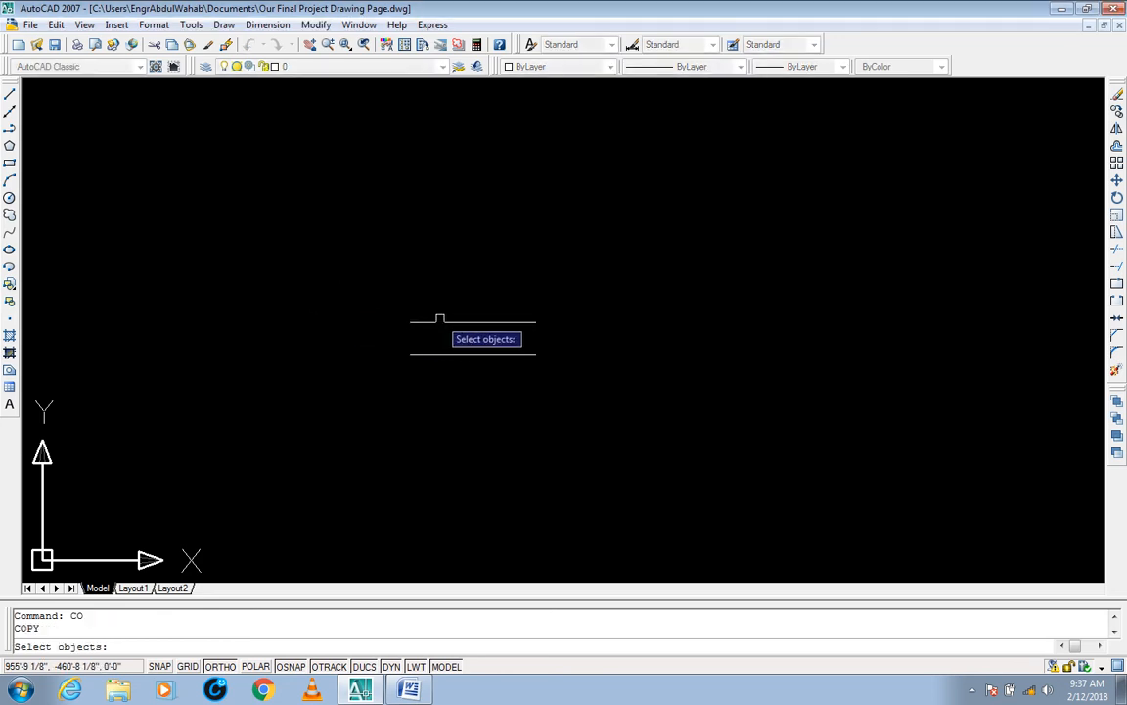
pyautogui.click(441, 321)
pyautogui.press('Return')
pyautogui.click(470, 321)
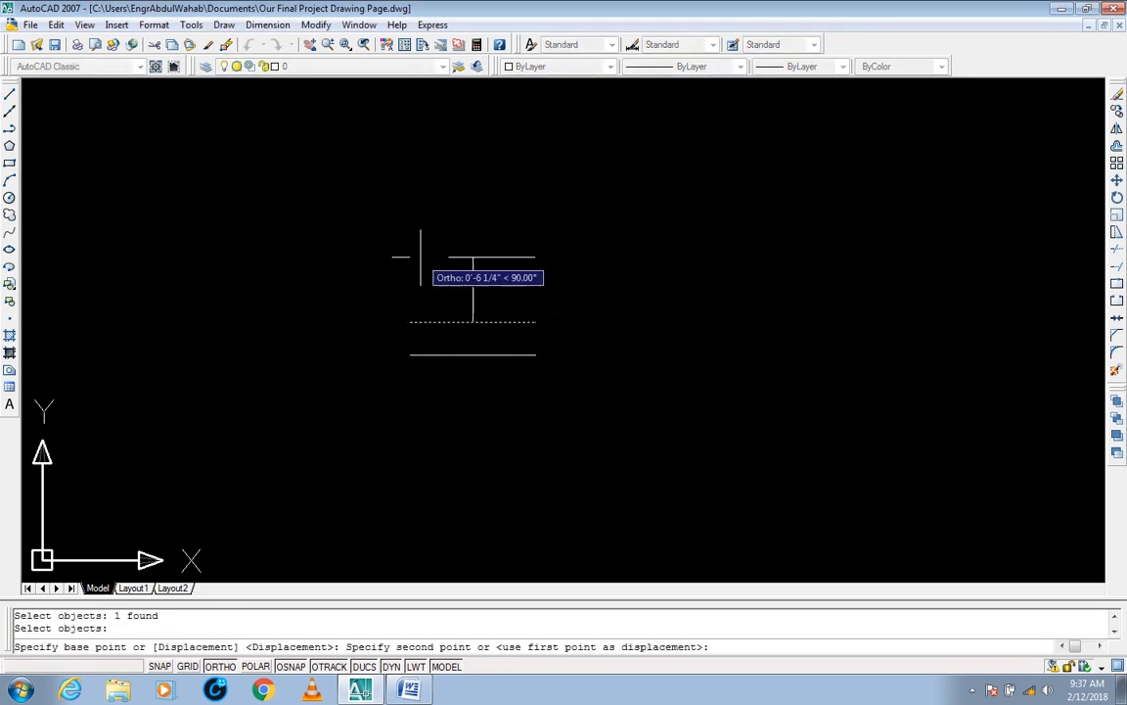
pyautogui.press('F8')
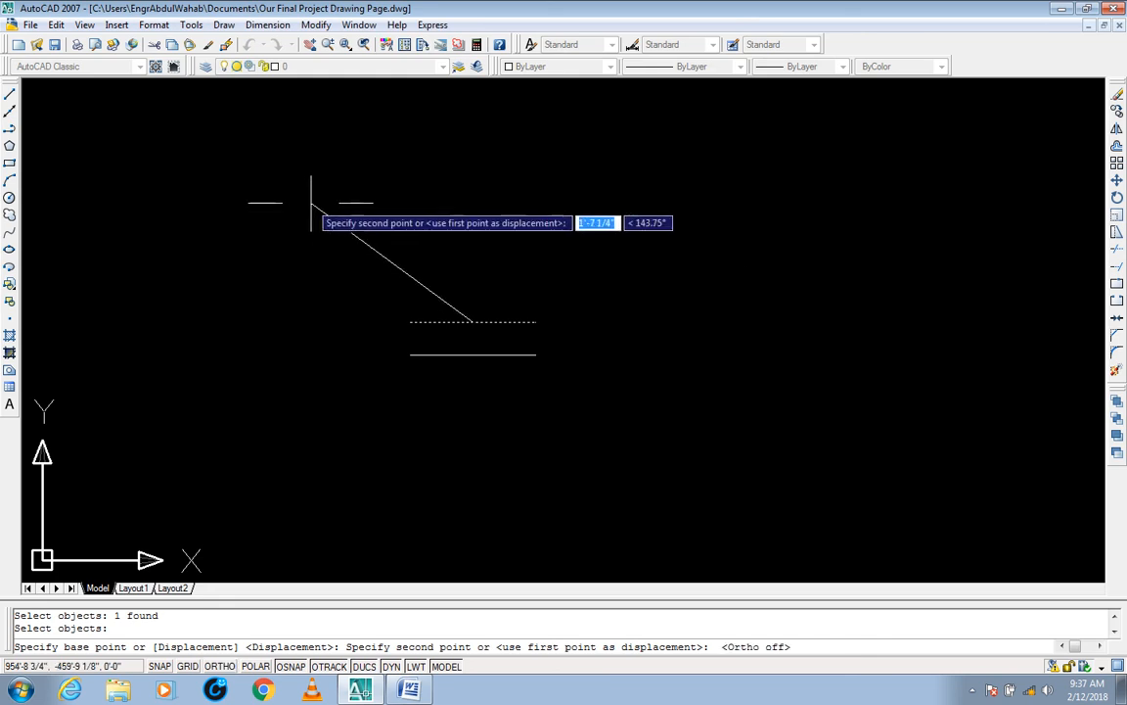
pyautogui.click(310, 202)
pyautogui.click(310, 486)
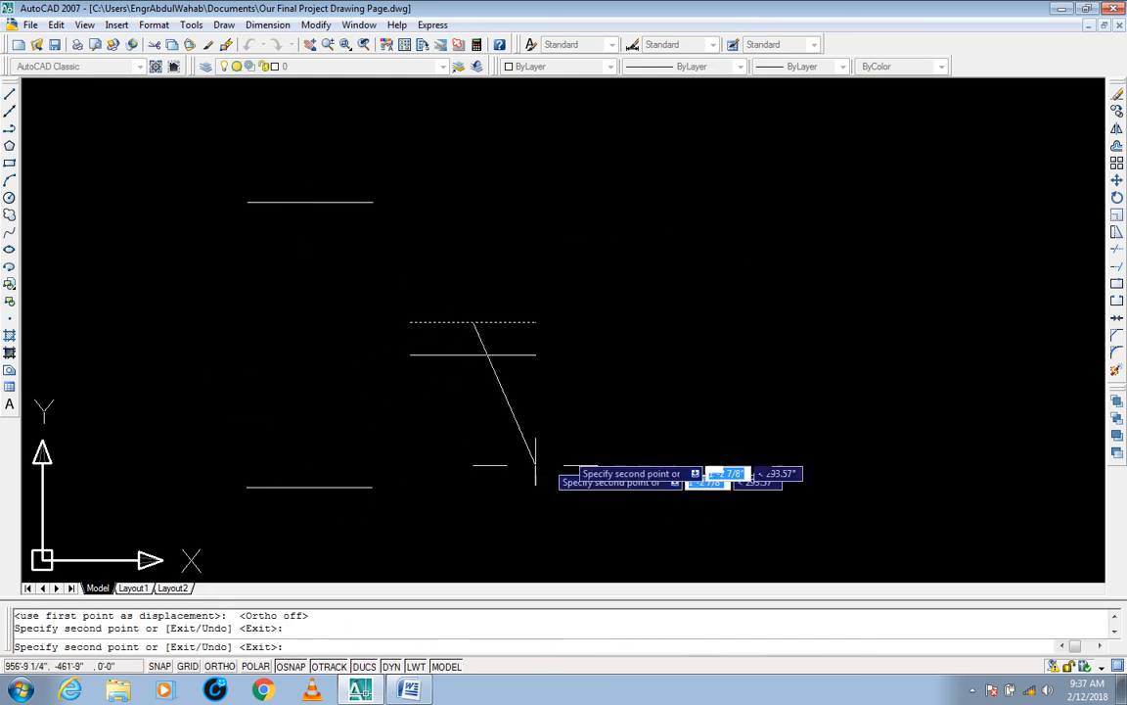
pyautogui.click(805, 218)
pyautogui.click(922, 355)
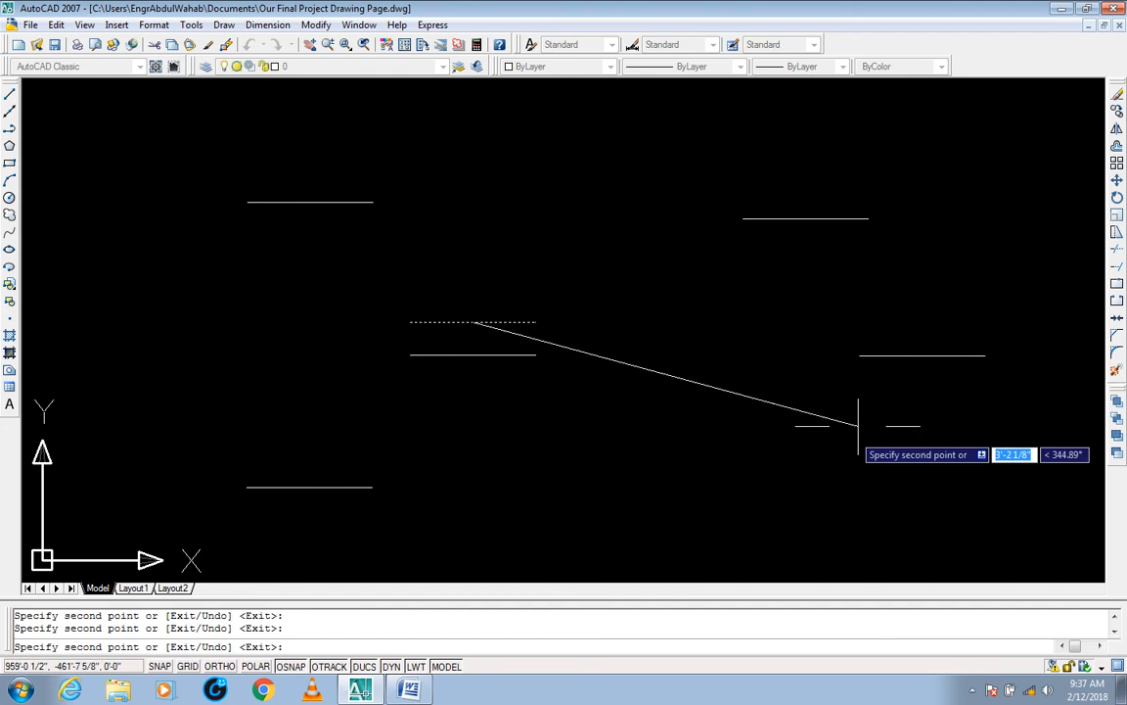
pyautogui.click(805, 503)
pyautogui.press('Escape')
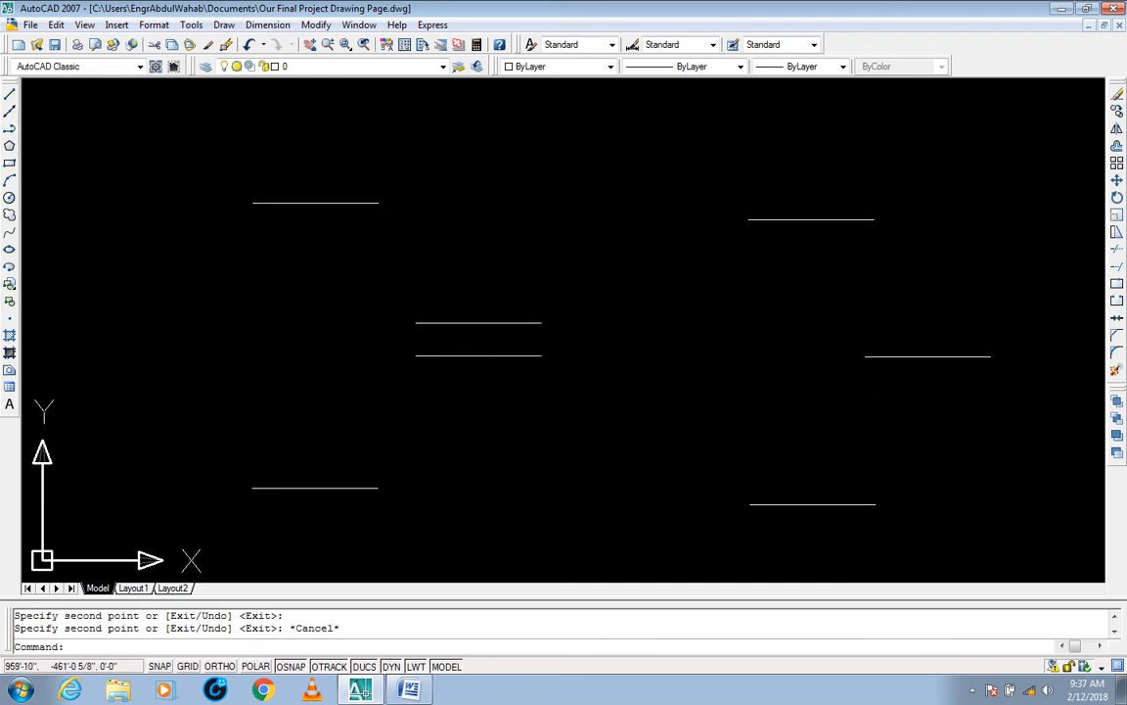
pyautogui.press('Escape')
pyautogui.press('Escape')
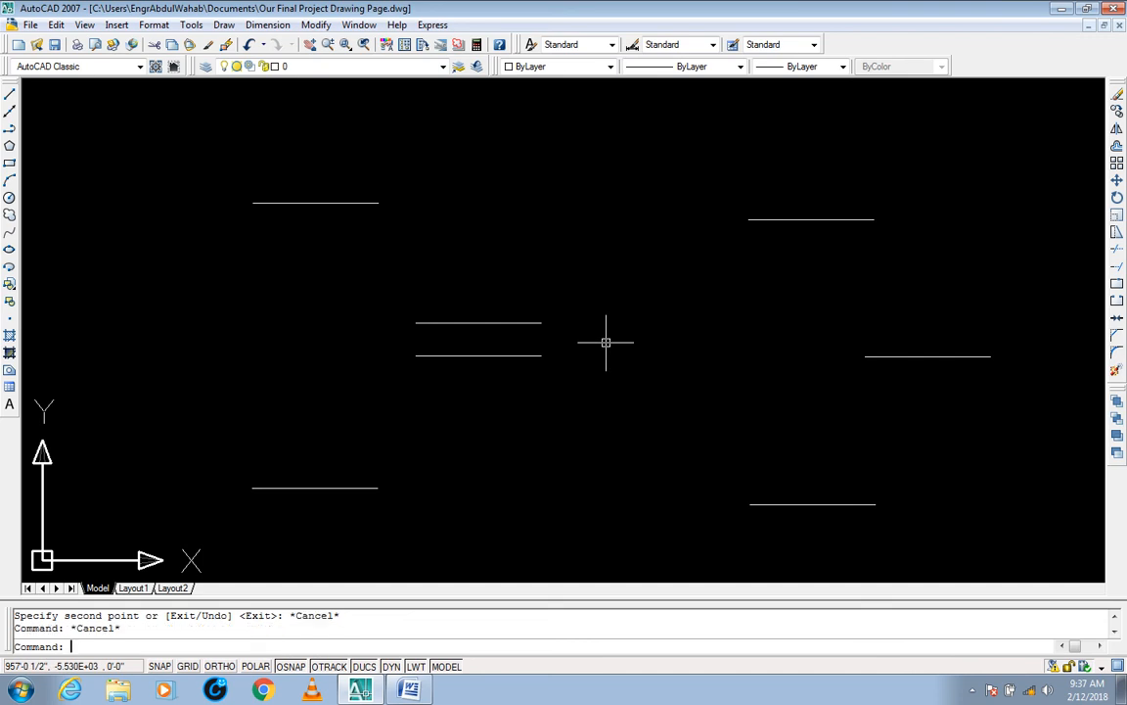
# Step: Stretch the right ends of all seven lines 1'-1" to the right with Ortho on, catching the ends with separate crossing windows
pyautogui.write('s')
pyautogui.press('Return')
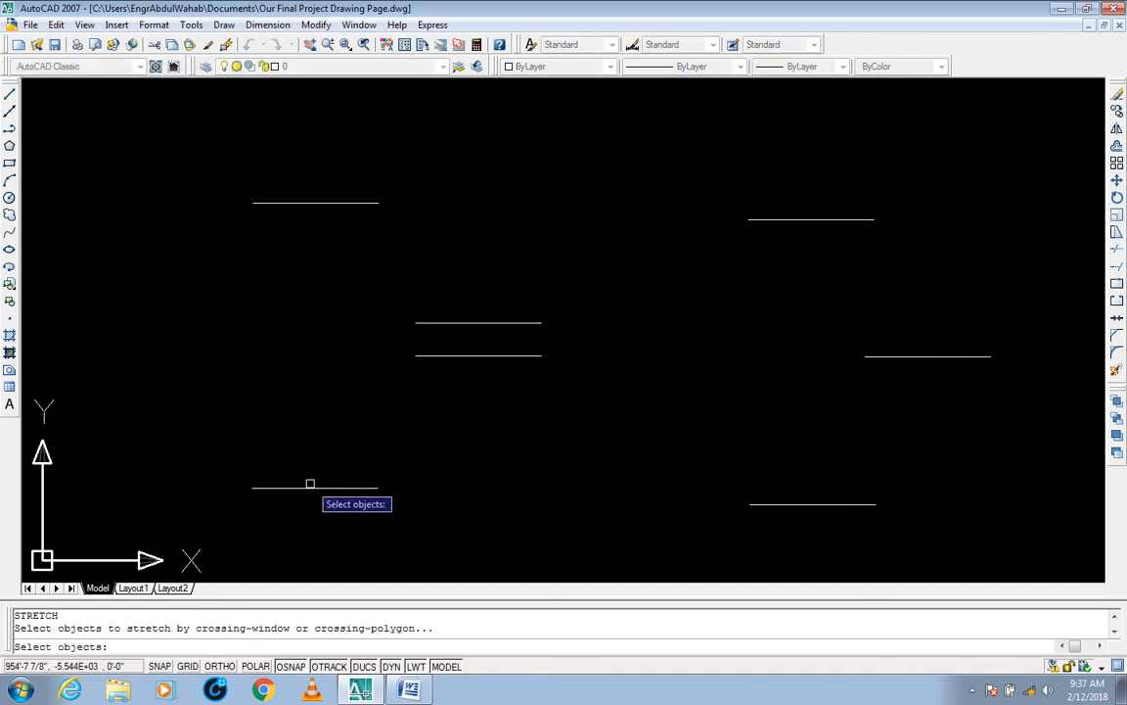
pyautogui.click(572, 287)
pyautogui.click(476, 356)
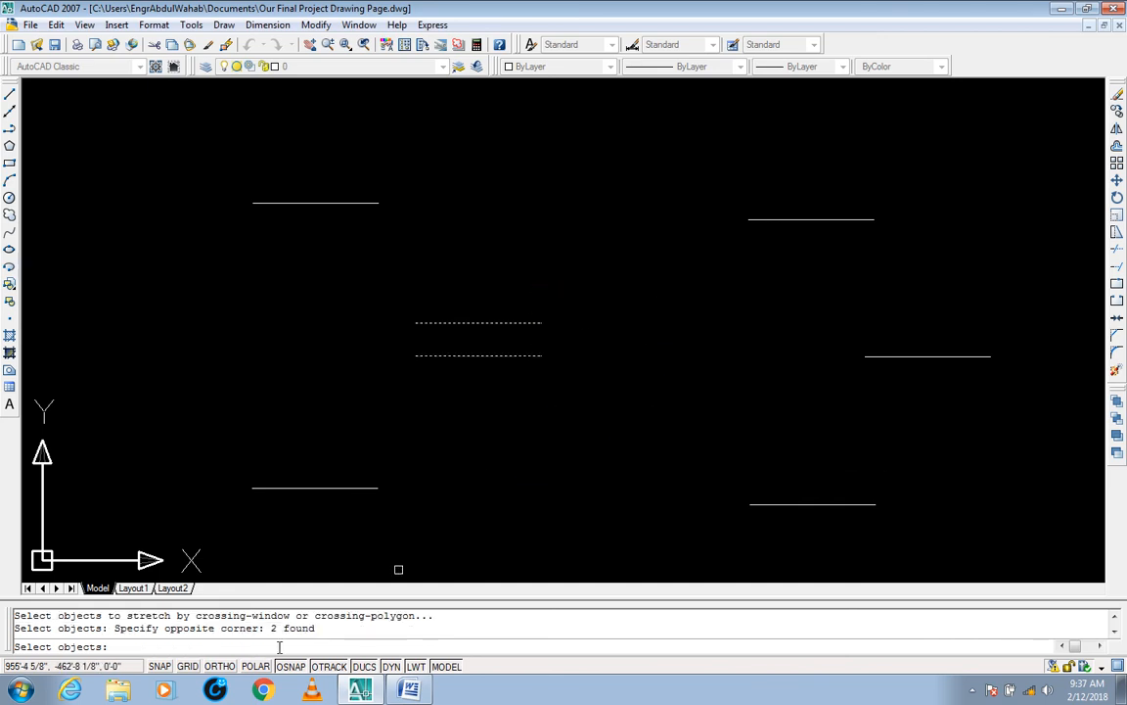
pyautogui.click(403, 181)
pyautogui.click(358, 225)
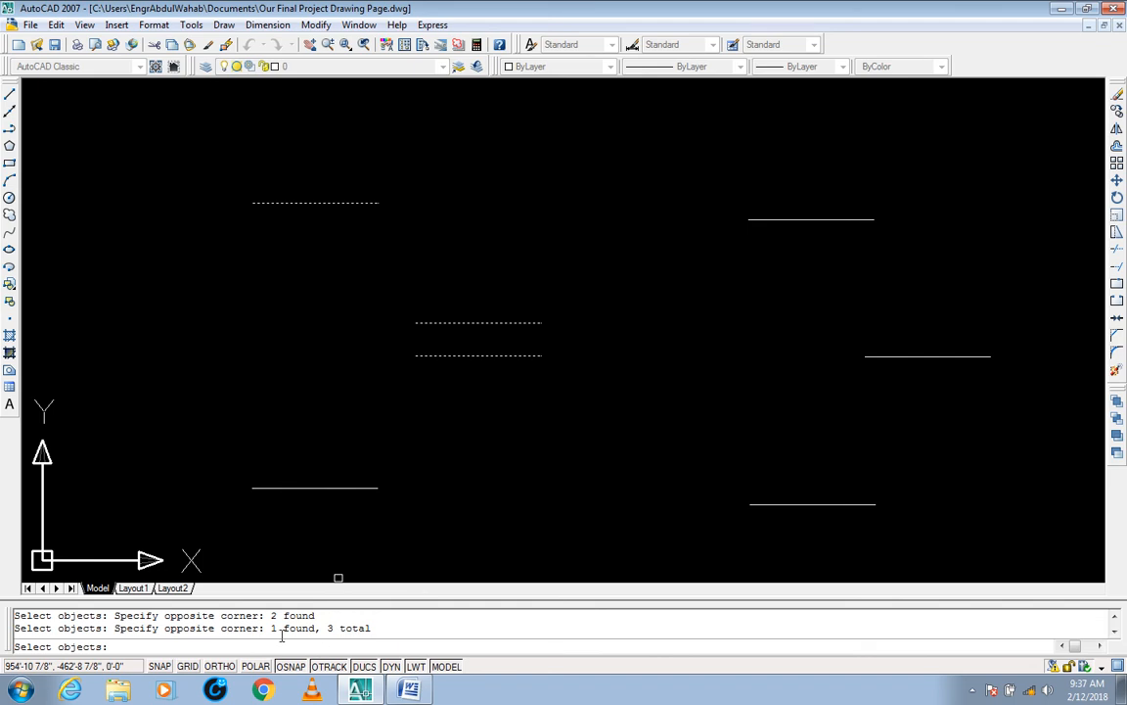
pyautogui.click(395, 466)
pyautogui.click(354, 518)
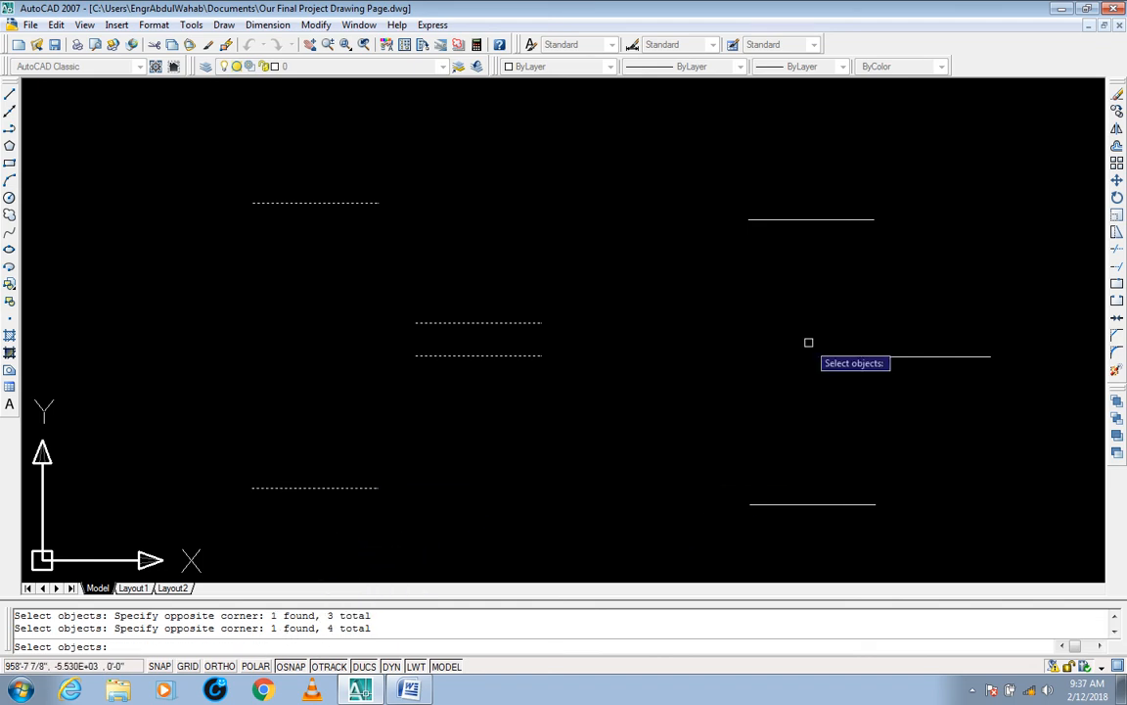
pyautogui.click(885, 204)
pyautogui.click(853, 268)
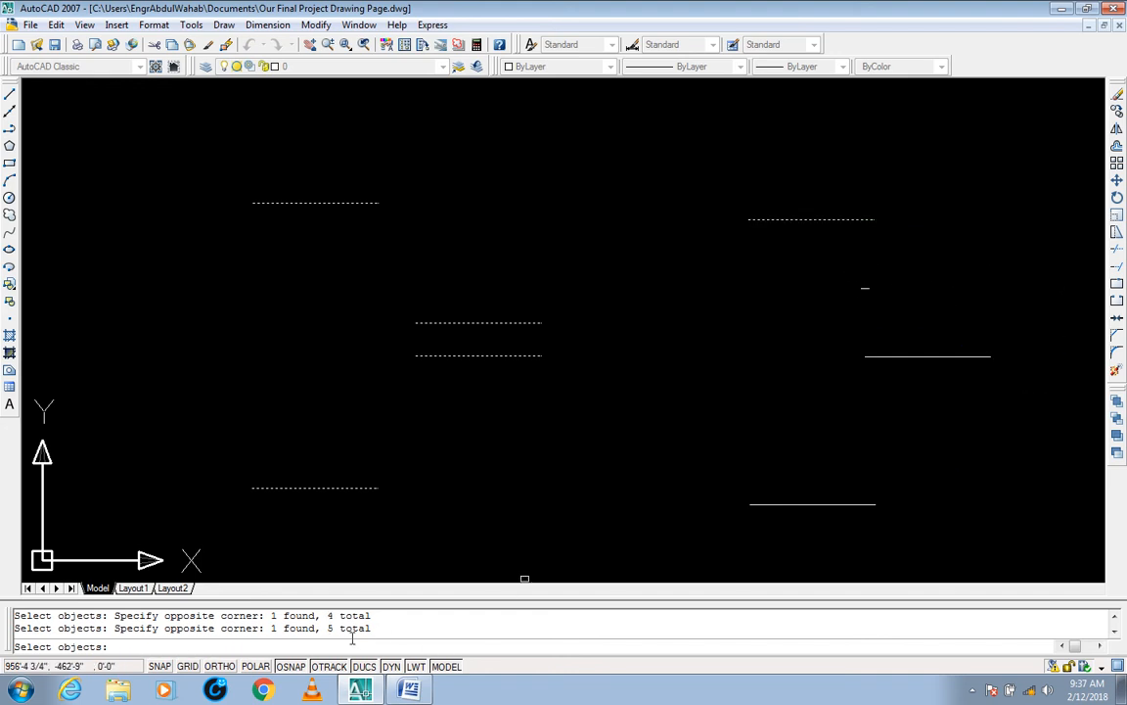
pyautogui.click(1006, 338)
pyautogui.click(970, 388)
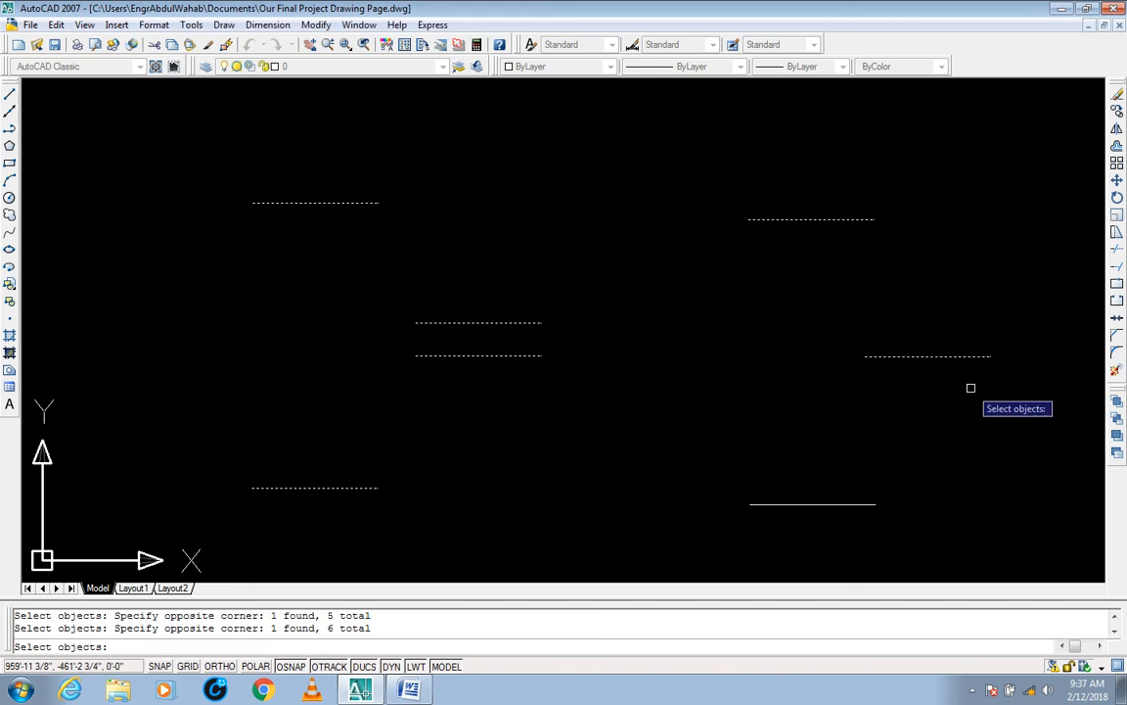
pyautogui.click(900, 485)
pyautogui.click(874, 511)
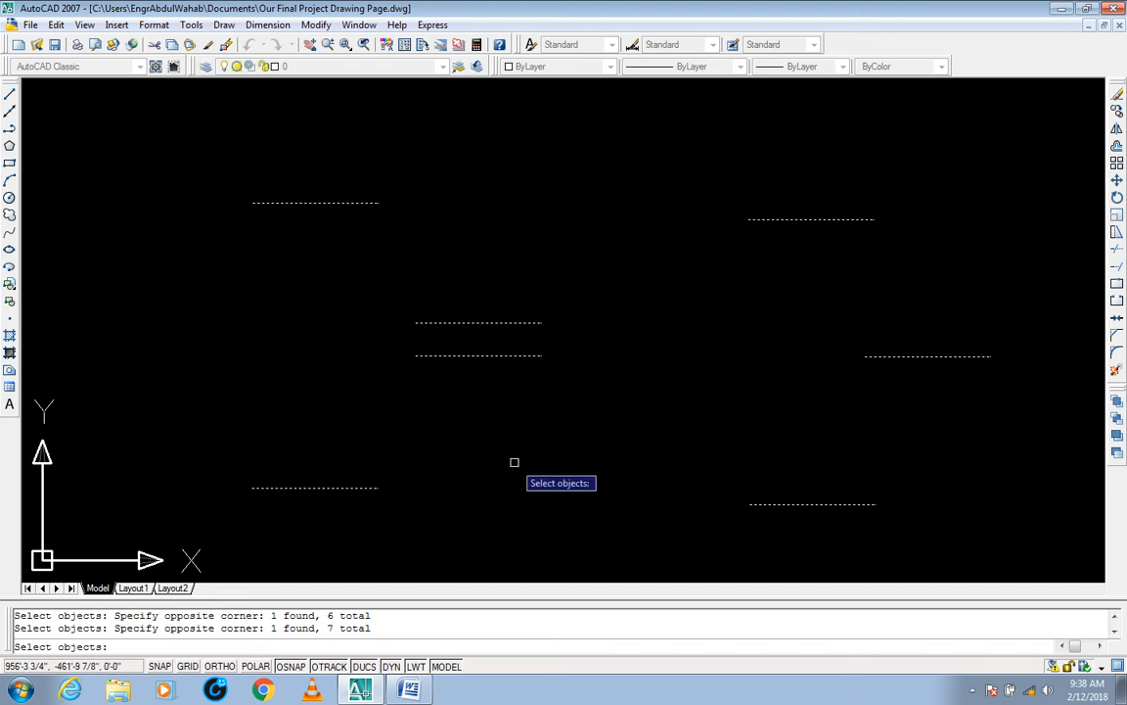
pyautogui.press('Return')
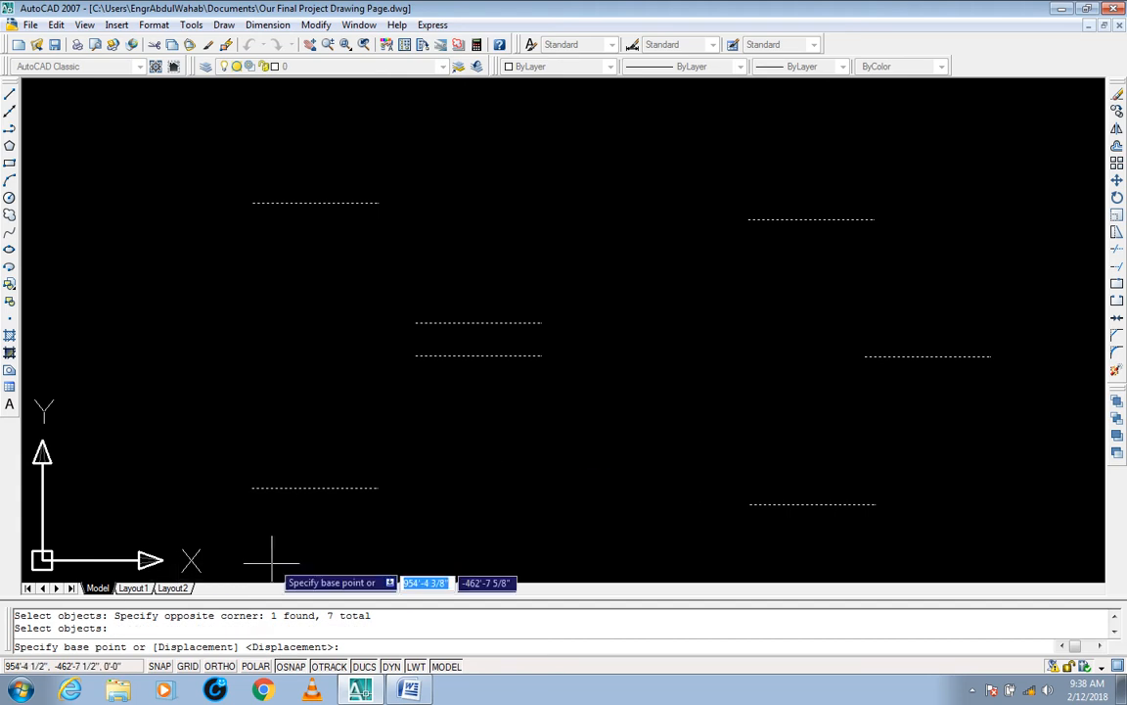
pyautogui.click(378, 486)
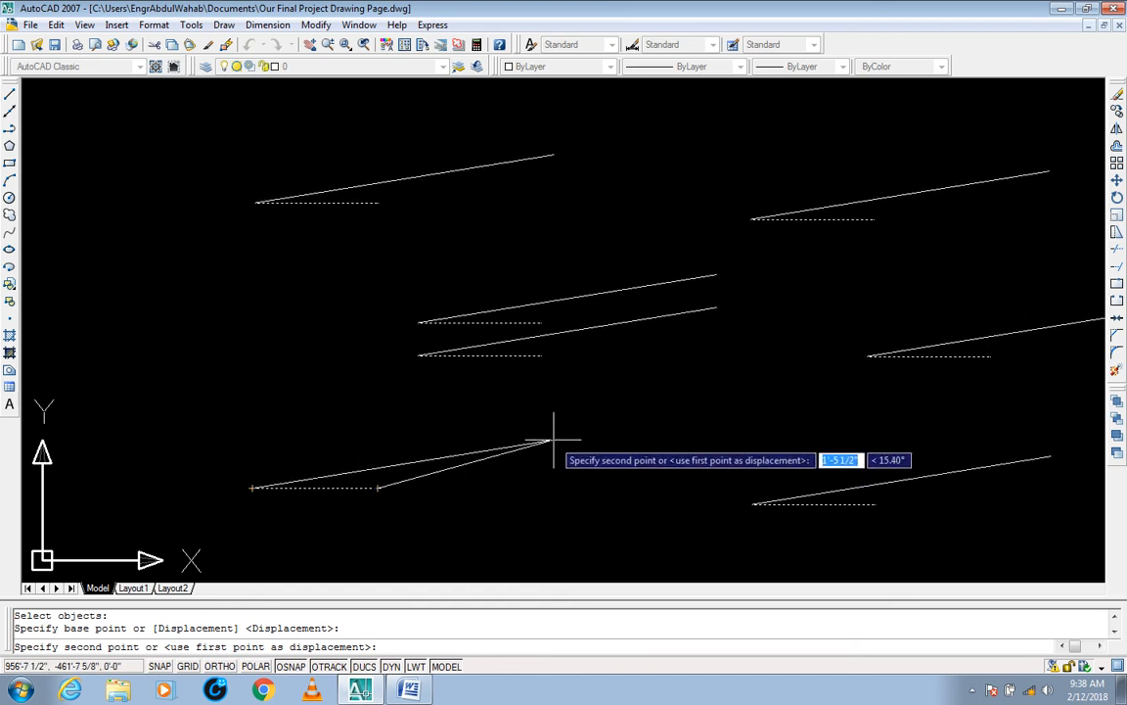
pyautogui.press('F8')
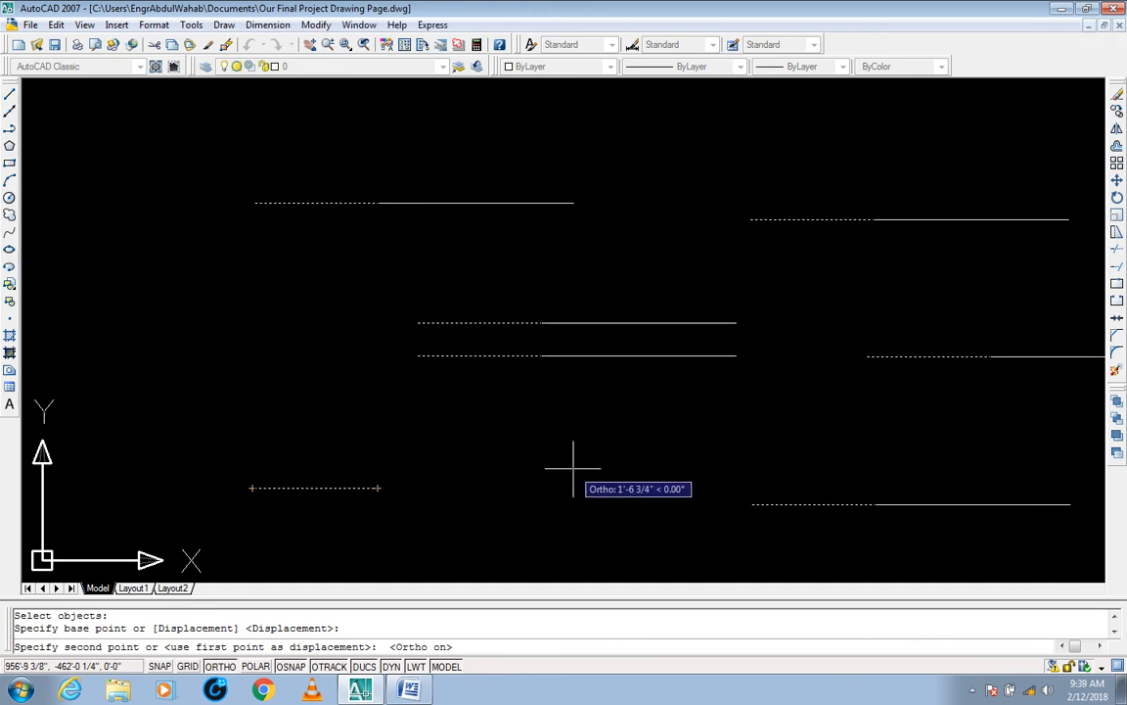
pyautogui.write('1')
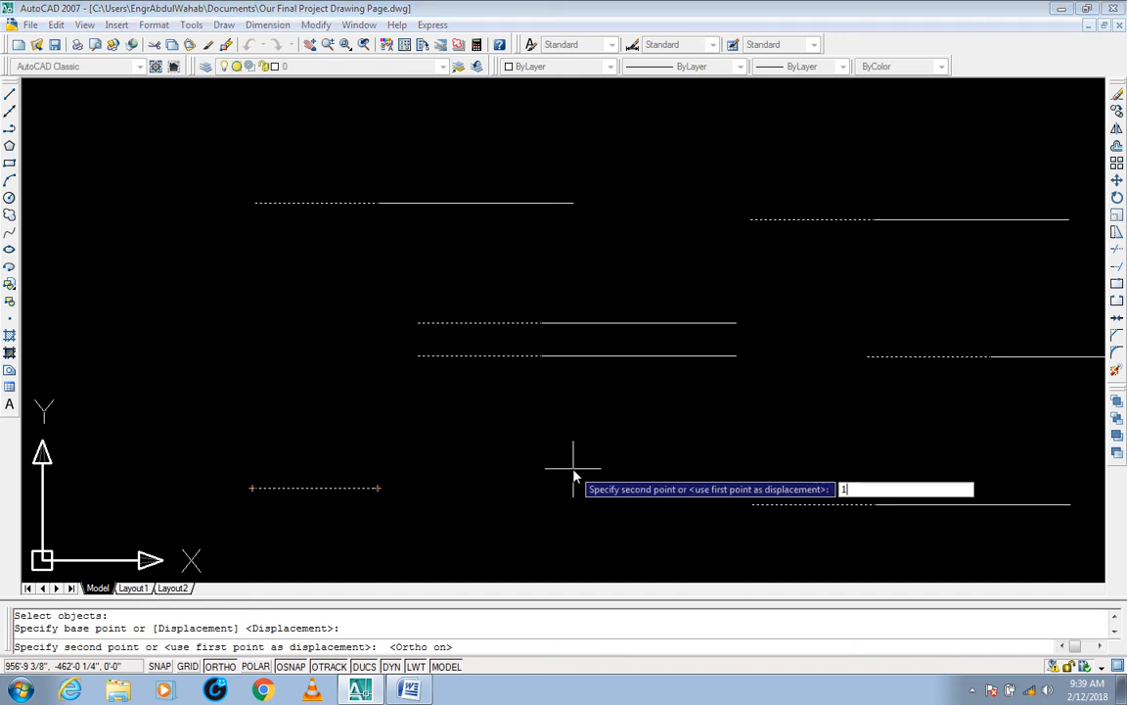
pyautogui.write("'-1")
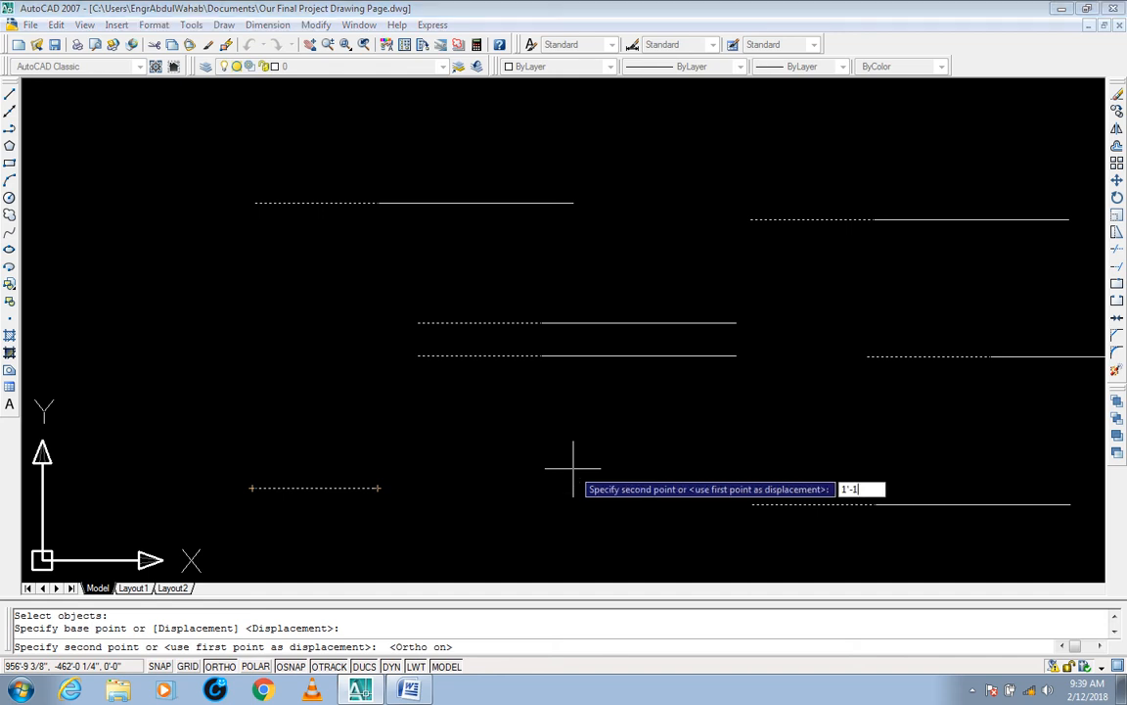
pyautogui.write('"')
pyautogui.press('Return')
# Step: Select the lower-left, two middle and far-right lines to examine their grips and lengths, and deselect them
pyautogui.click(576, 436)
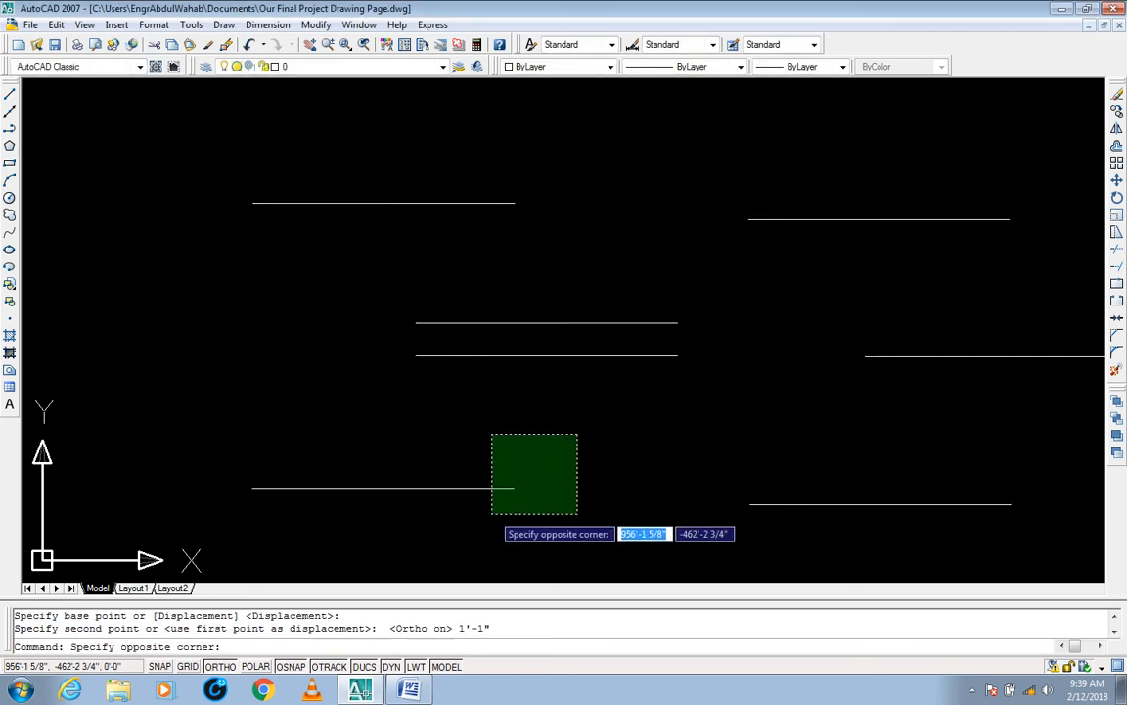
pyautogui.click(490, 516)
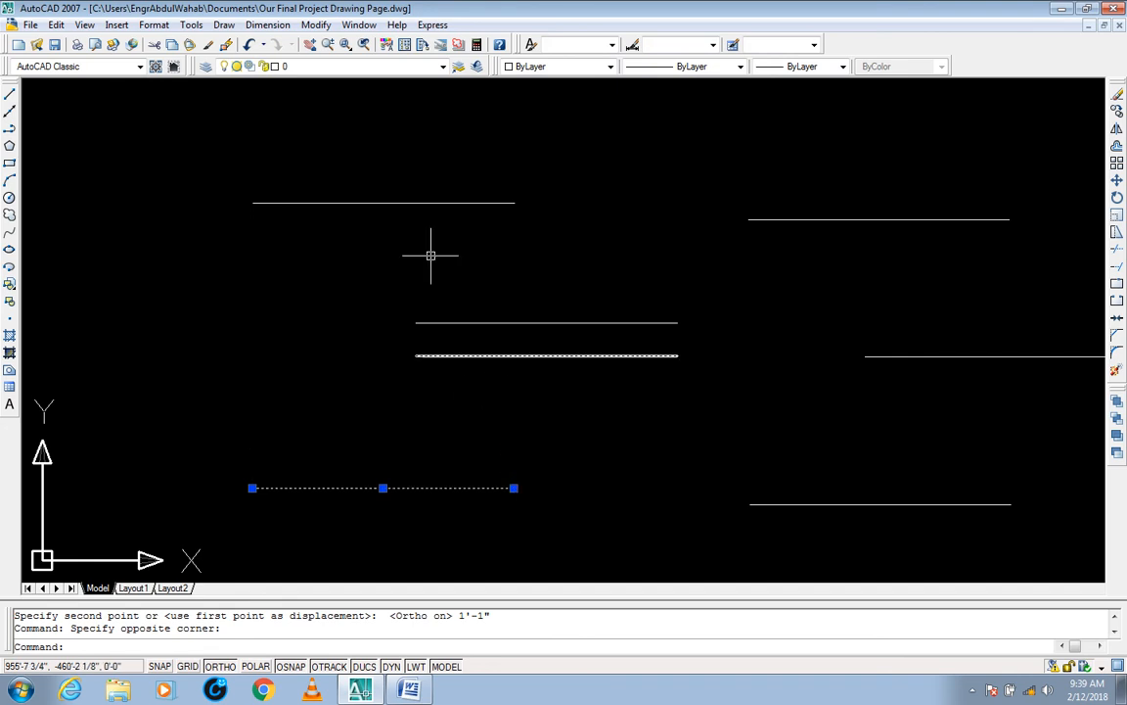
pyautogui.click(692, 283)
pyautogui.click(659, 360)
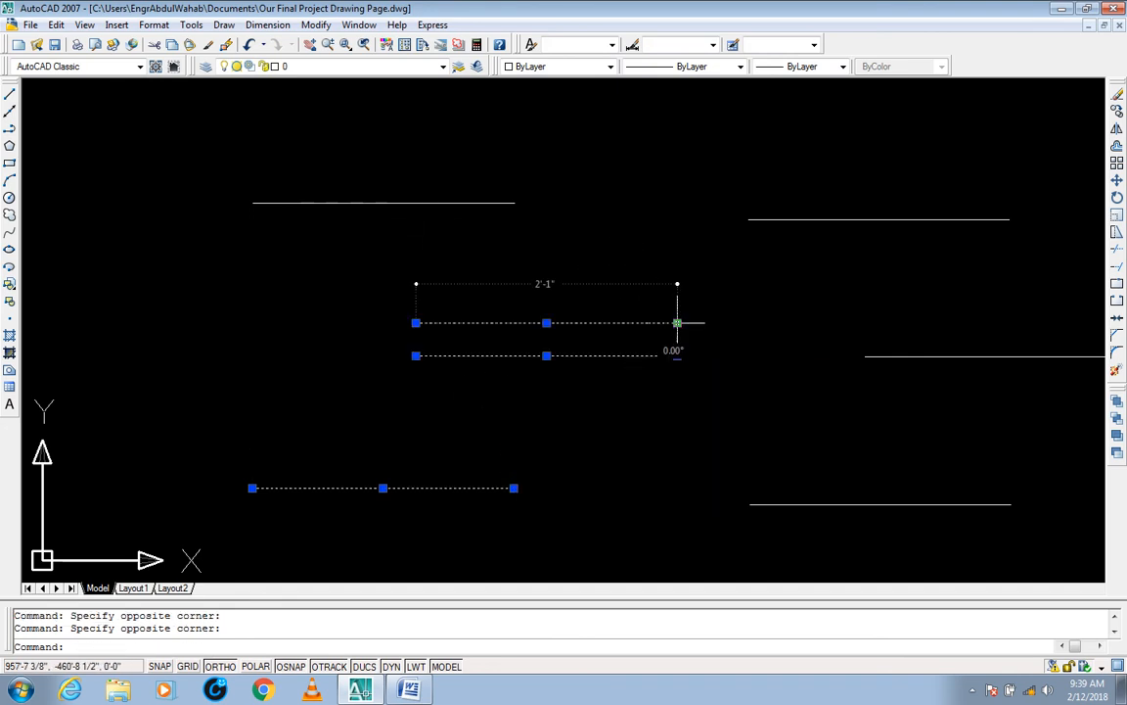
pyautogui.moveTo(959, 325); pyautogui.dragTo(884, 318, button='middle')
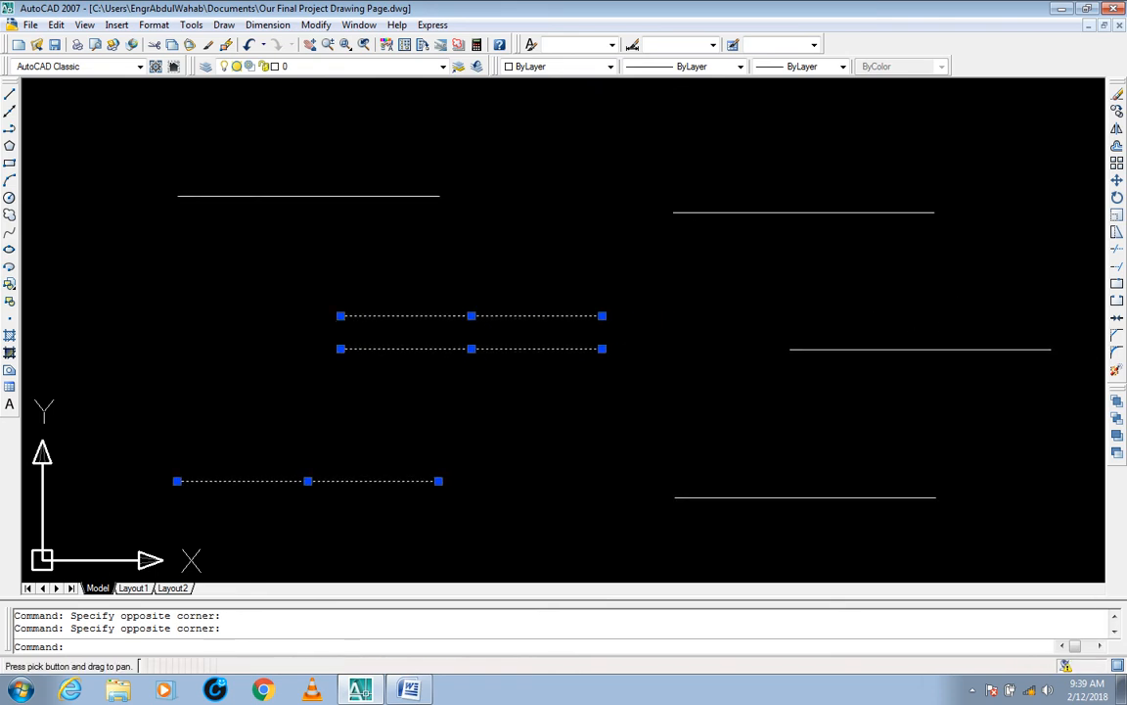
pyautogui.click(1051, 314)
pyautogui.click(1018, 365)
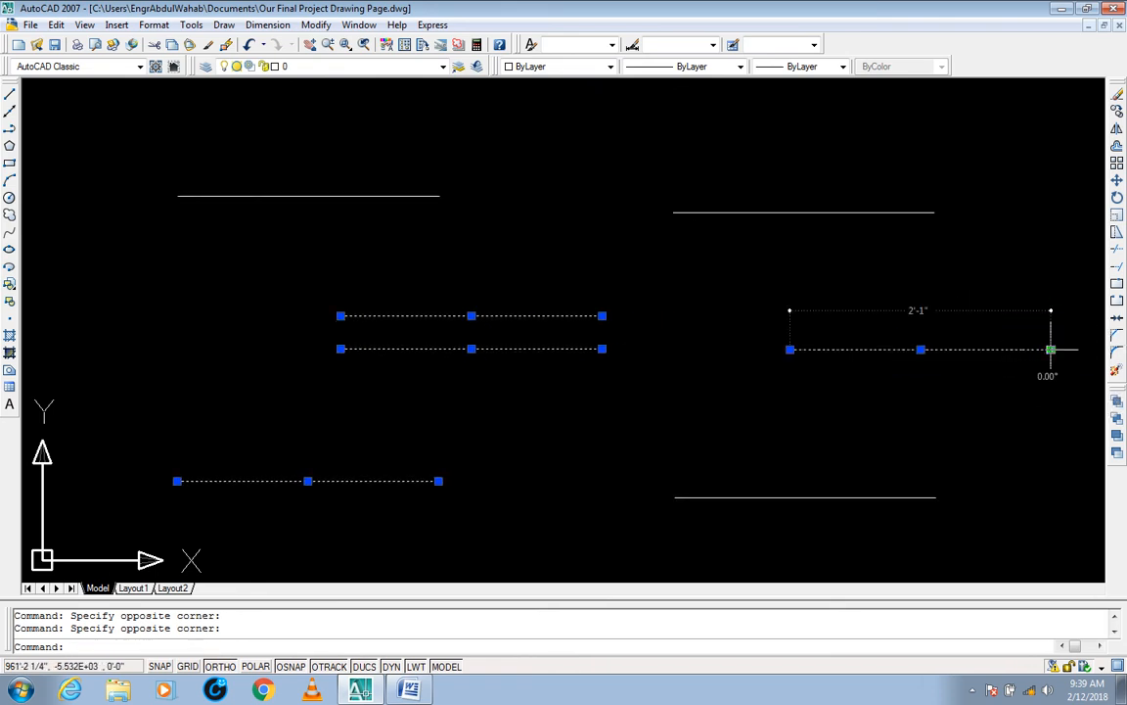
pyautogui.press('Escape')
pyautogui.press('Escape')
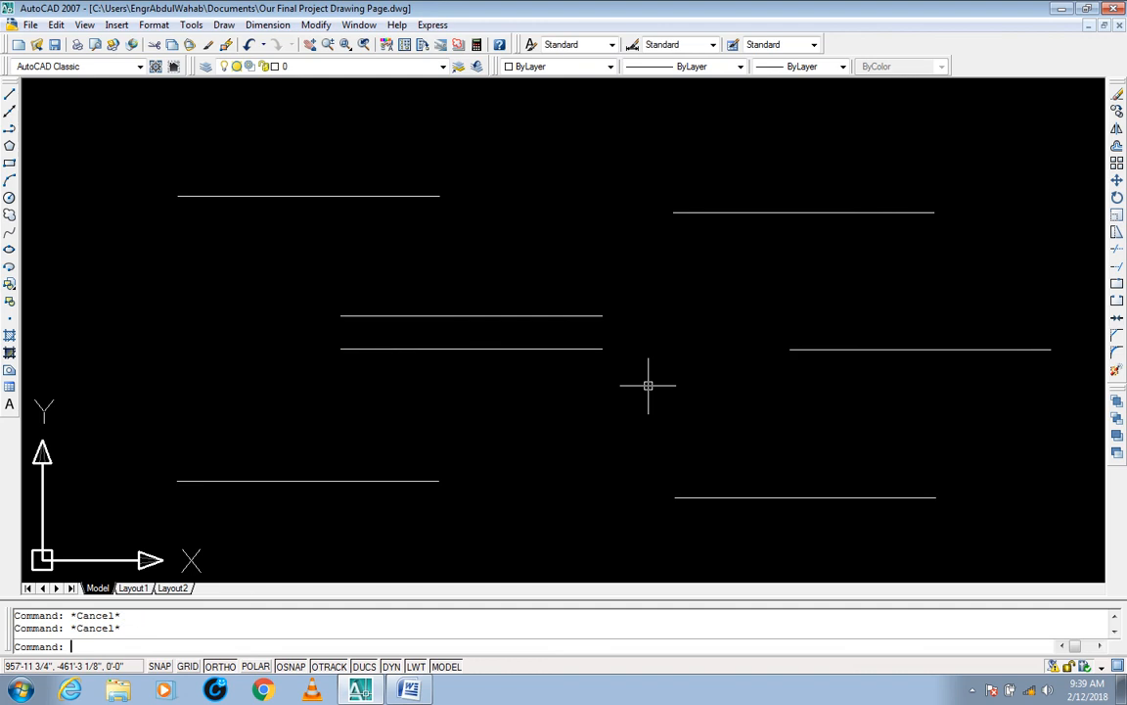
# Step: Shorten all seven lines by stretching their right ends 1'-1" to the left, catching the ends with separate crossing windows
pyautogui.write('s')
pyautogui.press('Return')
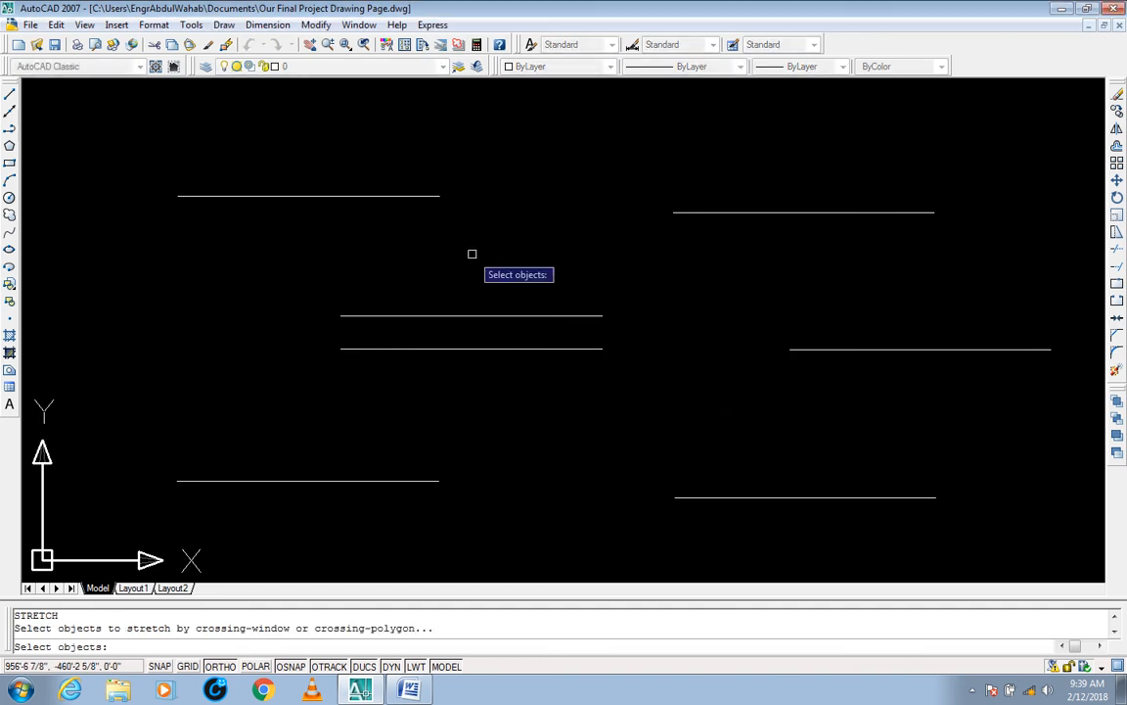
pyautogui.click(631, 300)
pyautogui.click(595, 370)
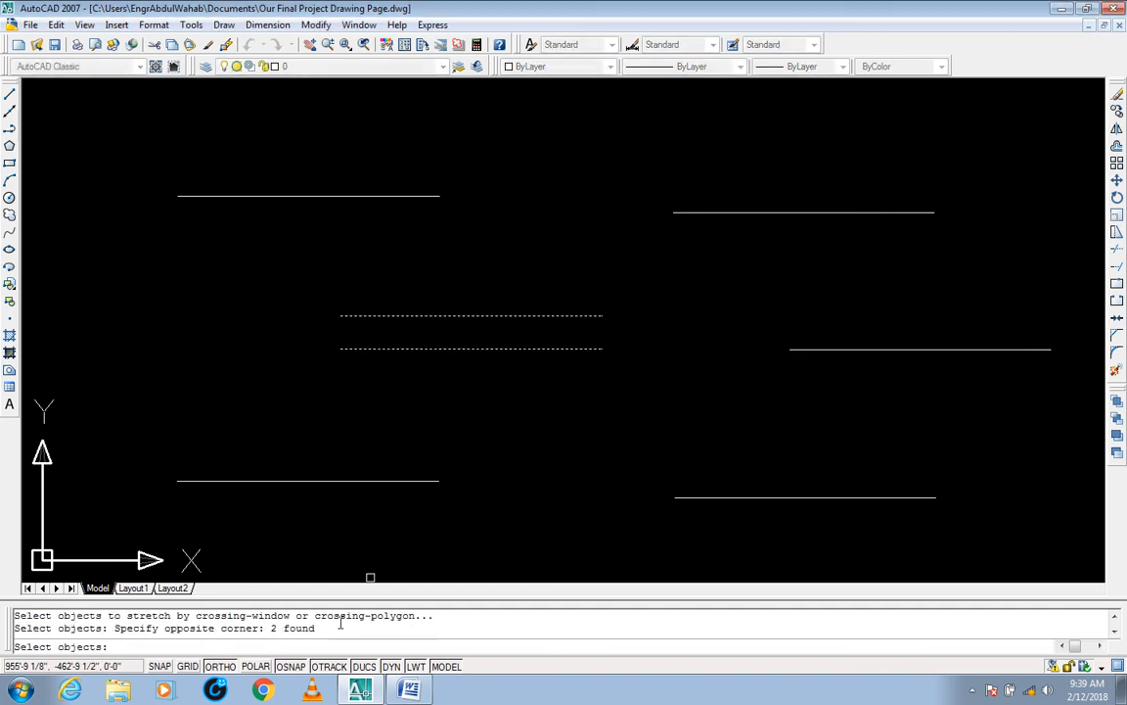
pyautogui.click(446, 186)
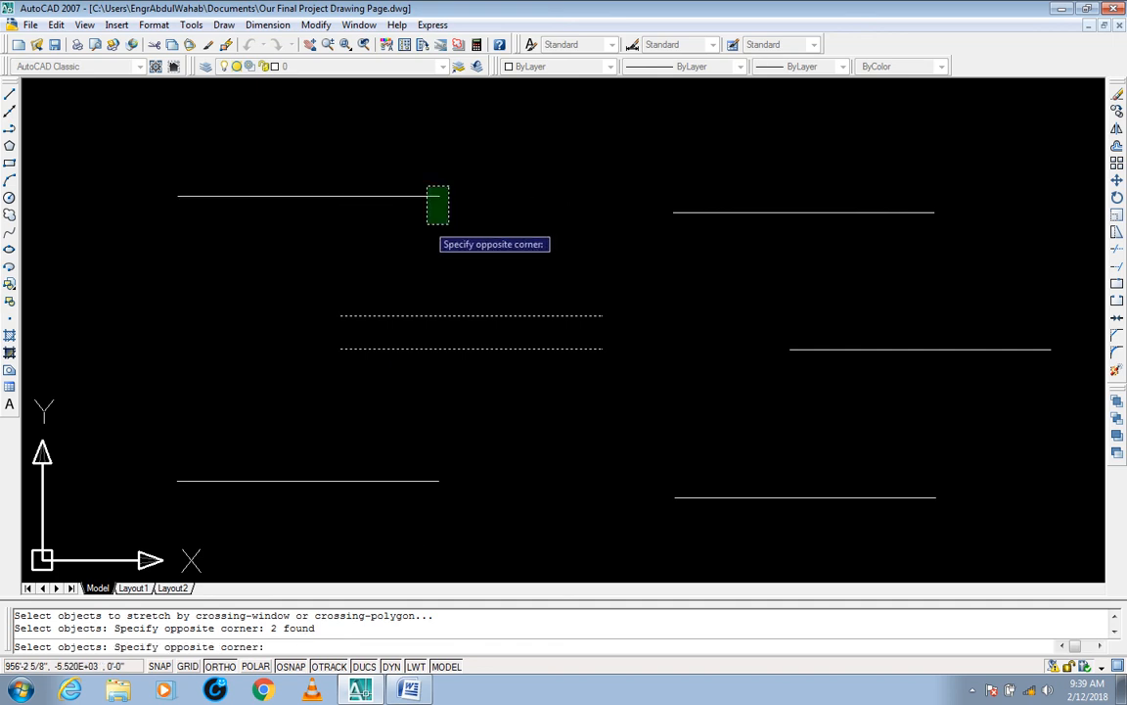
pyautogui.click(427, 223)
pyautogui.click(455, 449)
pyautogui.click(431, 489)
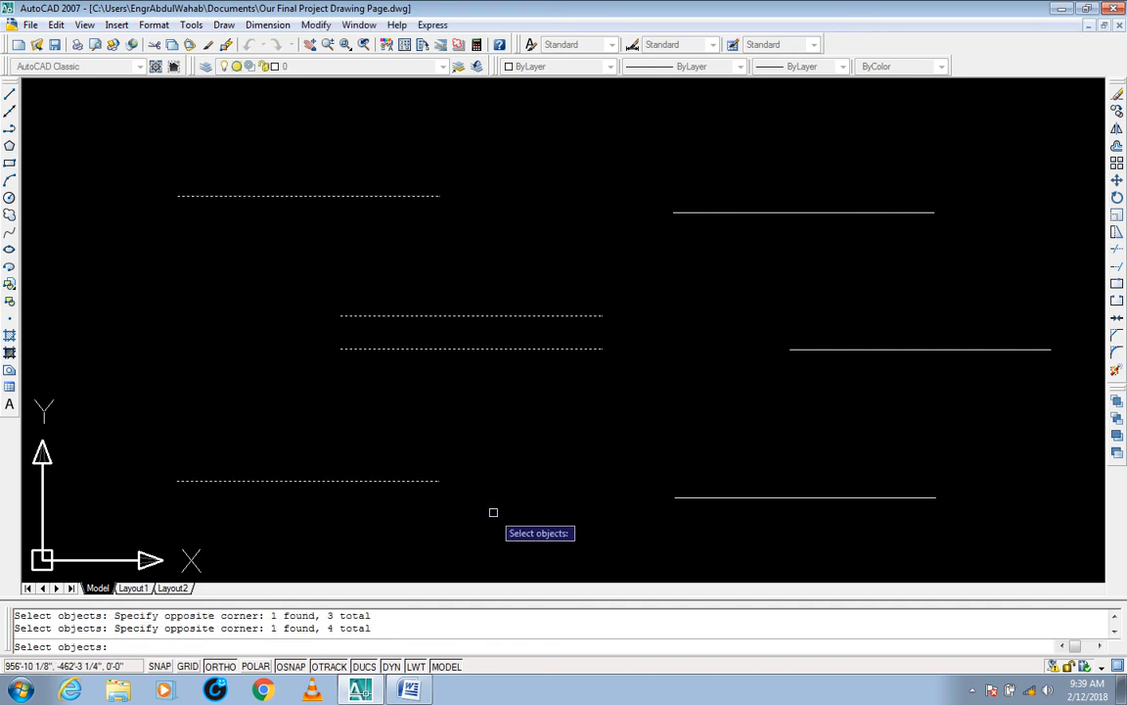
pyautogui.click(962, 479)
pyautogui.click(932, 516)
pyautogui.click(1058, 338)
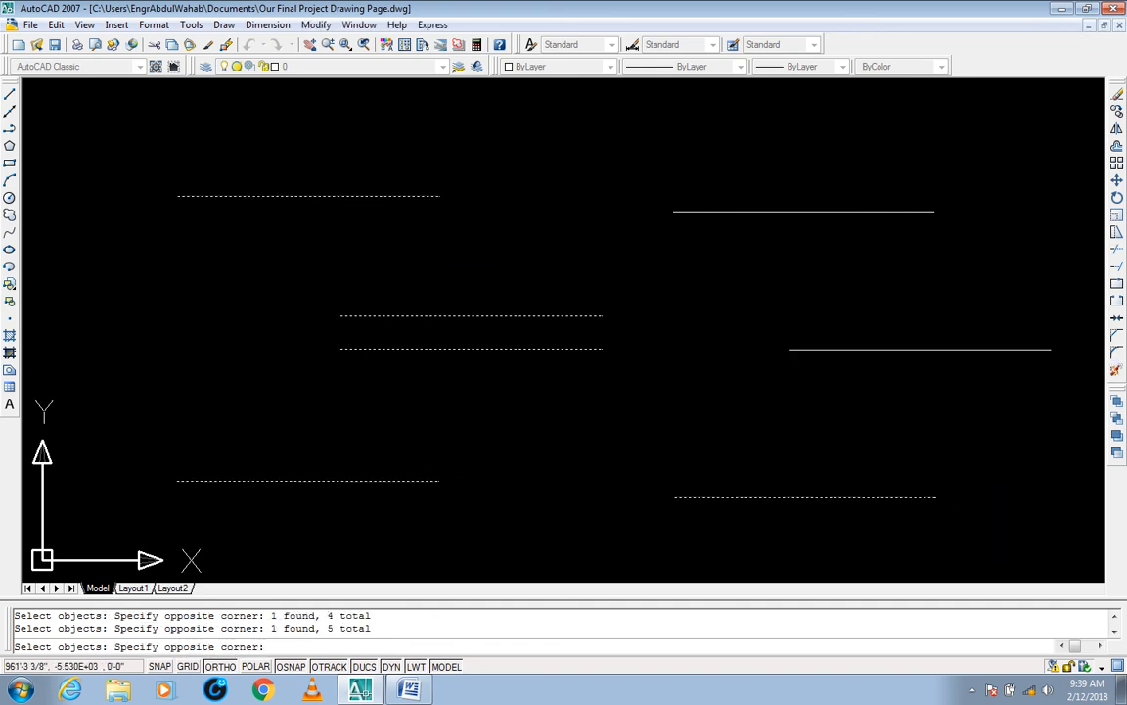
pyautogui.click(1044, 380)
pyautogui.click(974, 174)
pyautogui.click(925, 250)
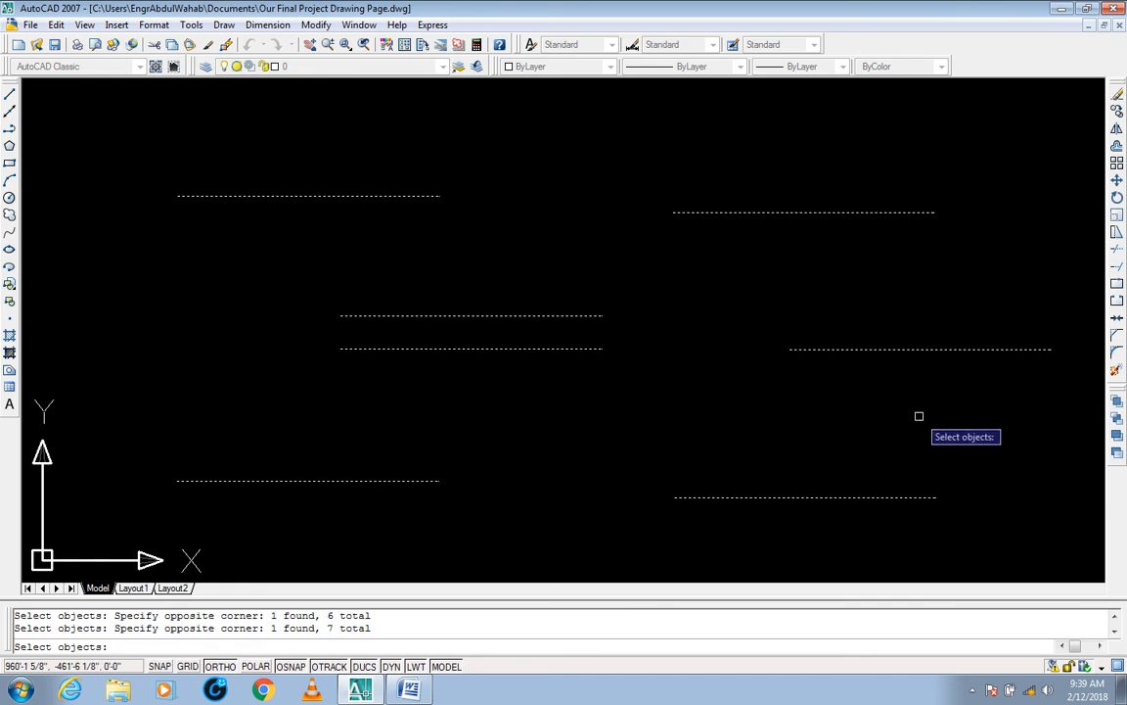
pyautogui.press('Return')
pyautogui.click(1051, 349)
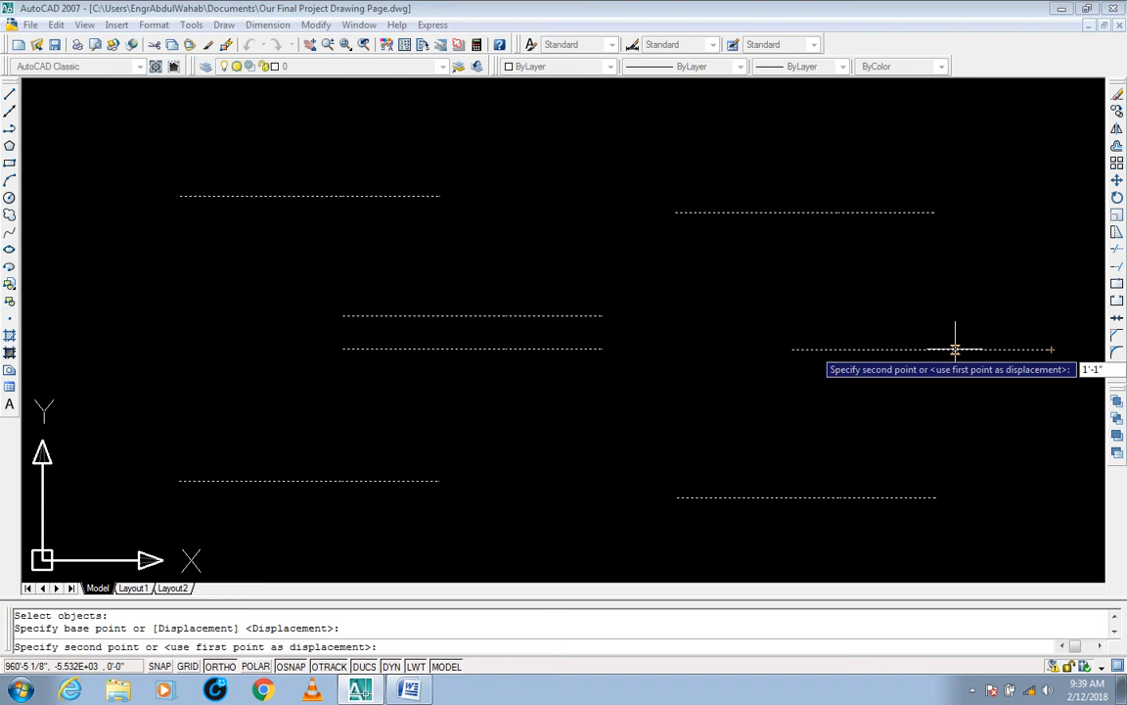
pyautogui.press('Return')
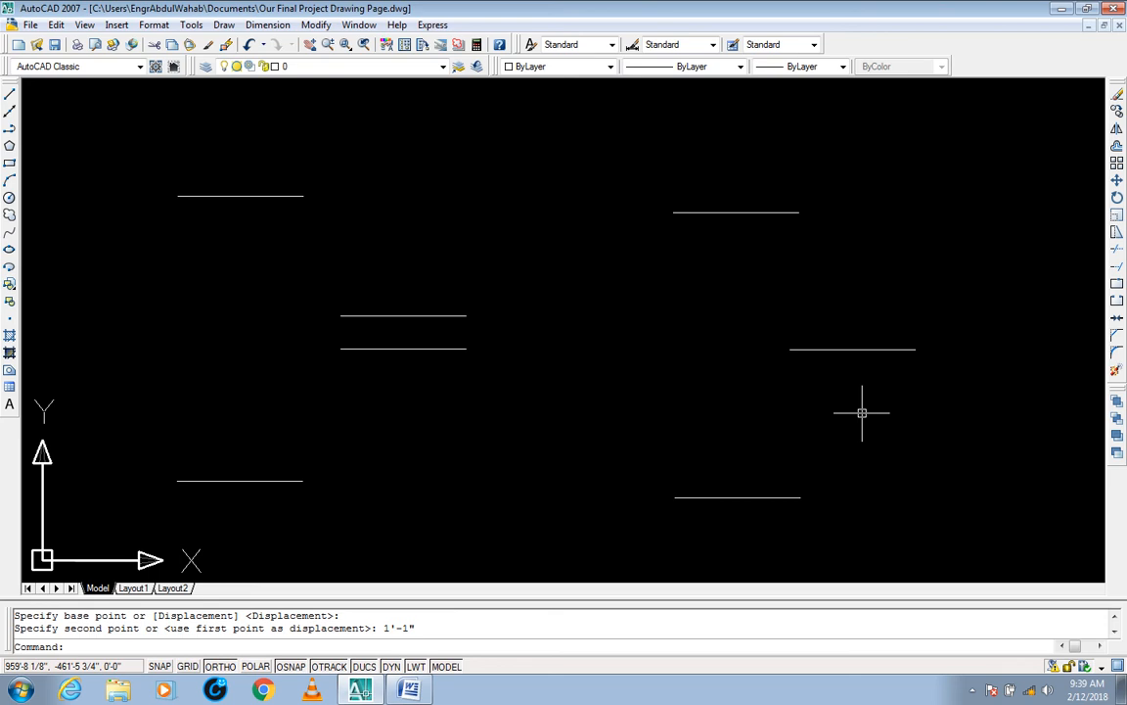
# Step: Select the far-right line and the two middle lines to examine their grips, and deselect them
pyautogui.click(930, 307)
pyautogui.click(873, 413)
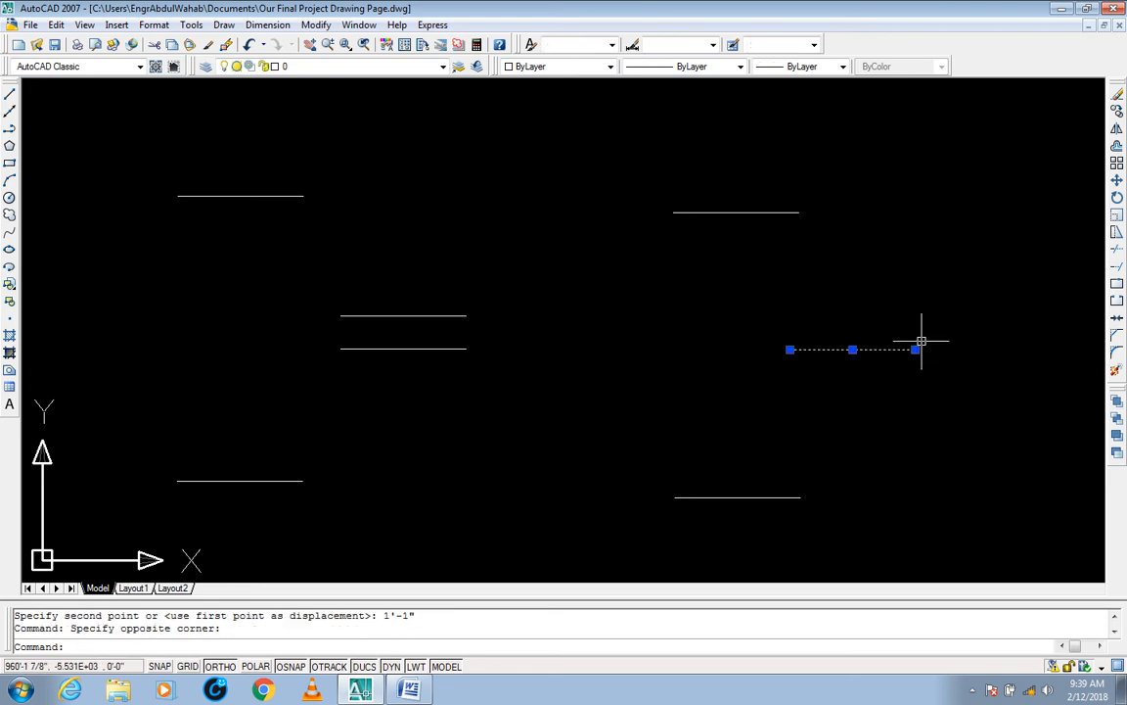
pyautogui.click(510, 297)
pyautogui.click(448, 365)
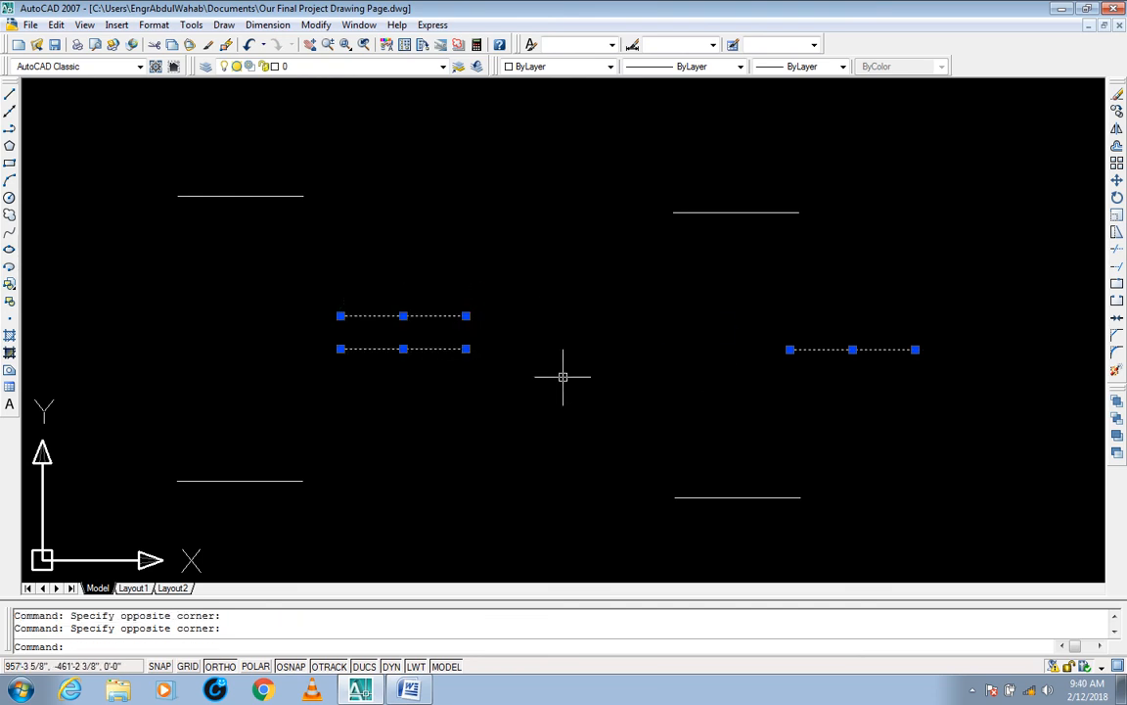
pyautogui.press('Escape')
pyautogui.press('Escape')
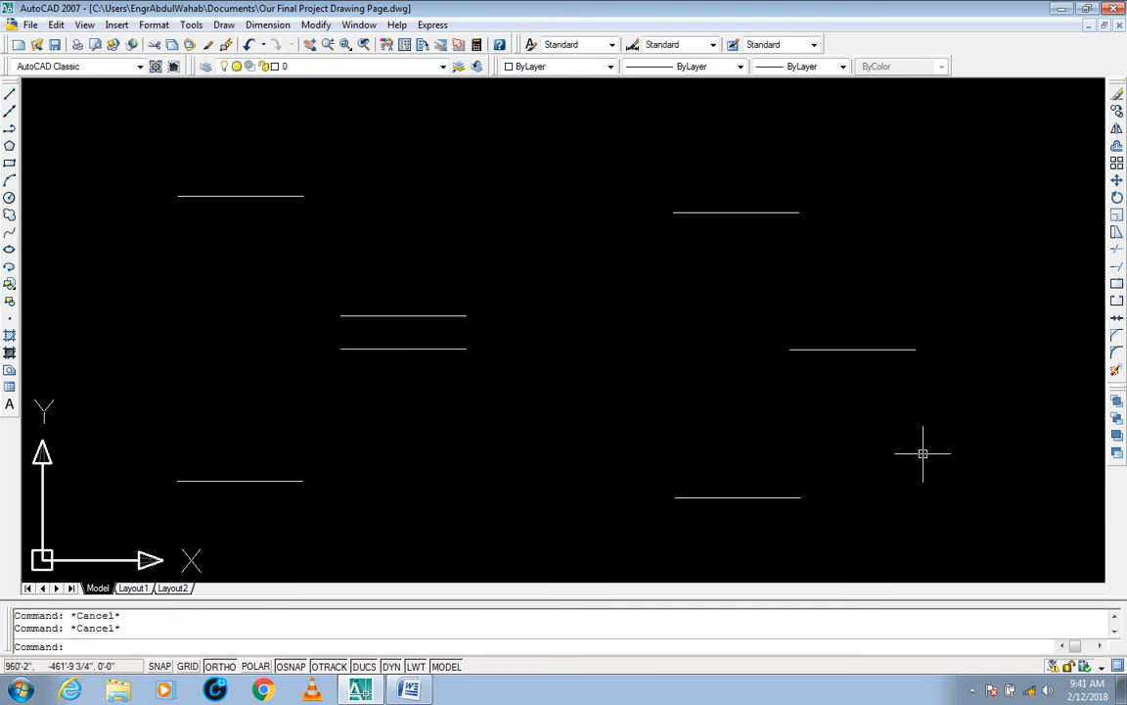
pyautogui.click(972, 691)
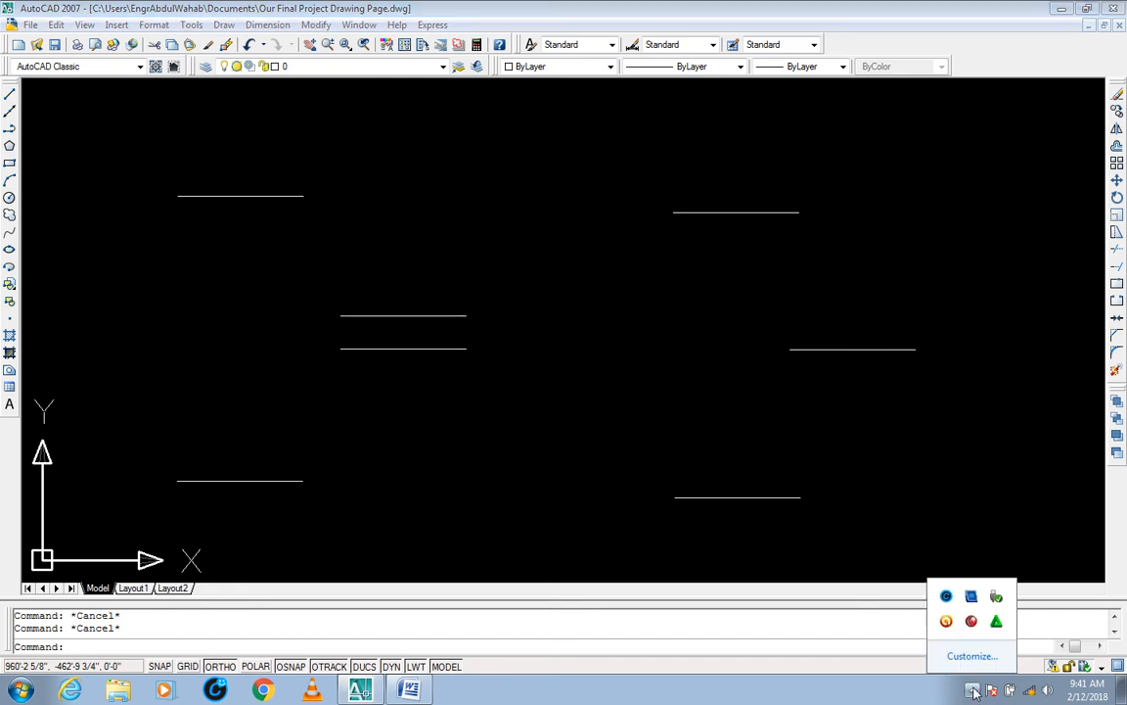
pyautogui.click(940, 480)
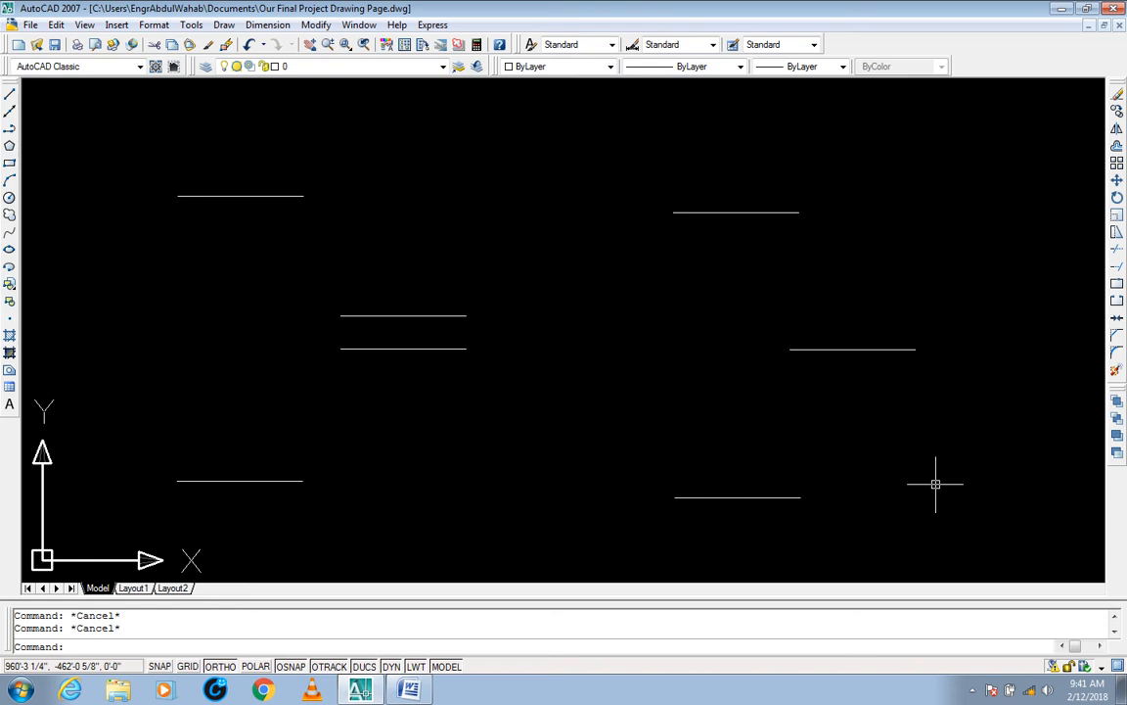
# Step: Erase the upper-left and lower-left scattered lines with crossing windows
pyautogui.write('e')
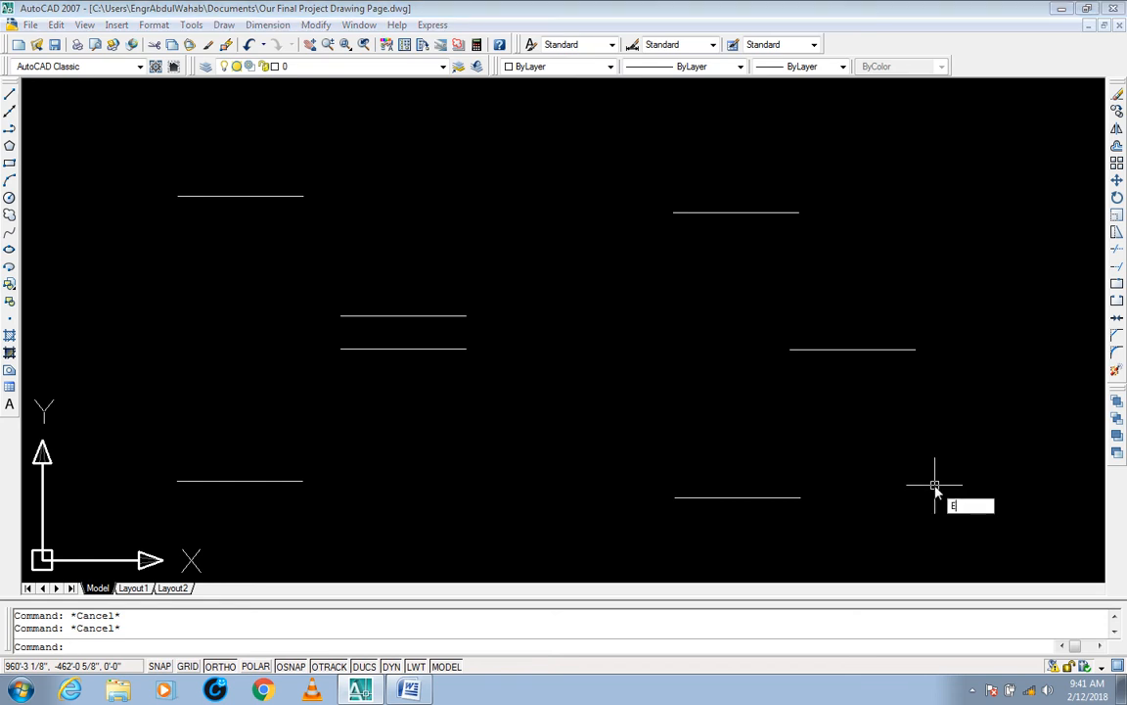
pyautogui.press('Return')
pyautogui.click(395, 169)
pyautogui.click(155, 239)
pyautogui.press('Return')
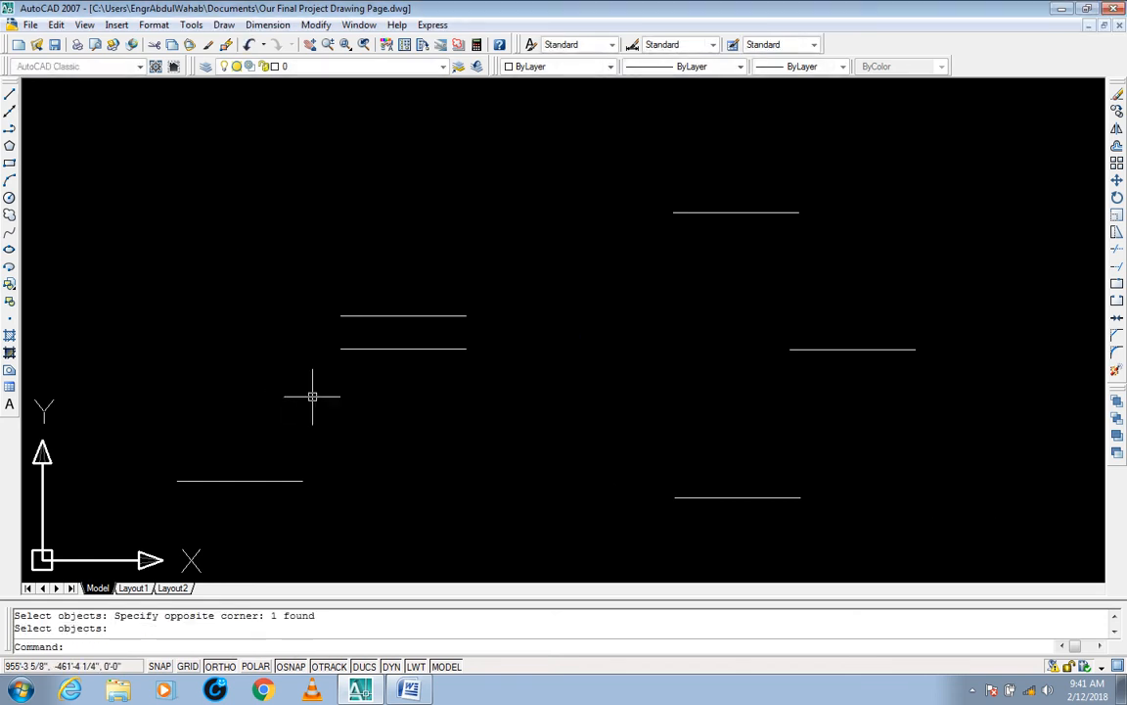
pyautogui.click(327, 397)
pyautogui.click(188, 479)
pyautogui.write('e')
pyautogui.press('Return')
# Step: Erase the three scattered lines on the right side with a single crossing window
pyautogui.click(971, 166)
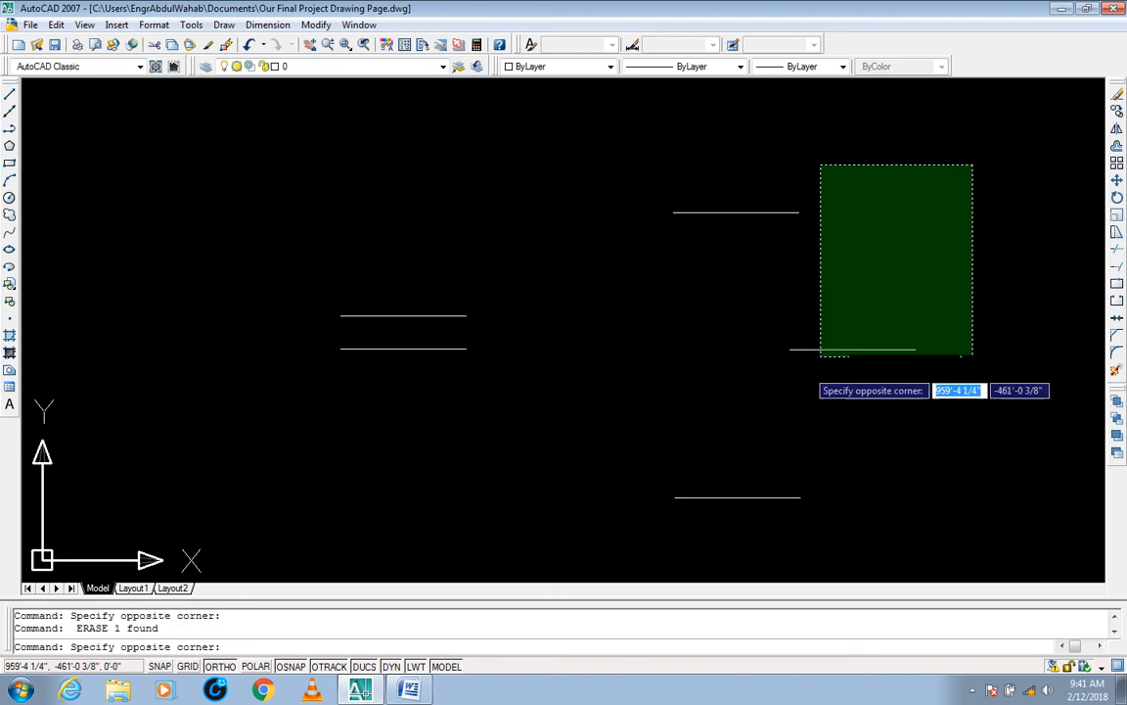
pyautogui.click(636, 499)
pyautogui.write('e')
pyautogui.press('Return')
# Step: Erase the upper of the two remaining middle lines with a crossing window, leaving a single line
pyautogui.moveTo(494, 410)
pyautogui.mouseDown(button='middle')
pyautogui.moveTo(678, 399)
pyautogui.moveTo(594, 322)
pyautogui.moveTo(628, 338)
pyautogui.mouseUp(button='middle')
pyautogui.scroll(1, 722, 234)
pyautogui.click(722, 237)
pyautogui.click(453, 307)
pyautogui.write('e')
pyautogui.press('Return')
pyautogui.press('Escape')
pyautogui.press('Escape')
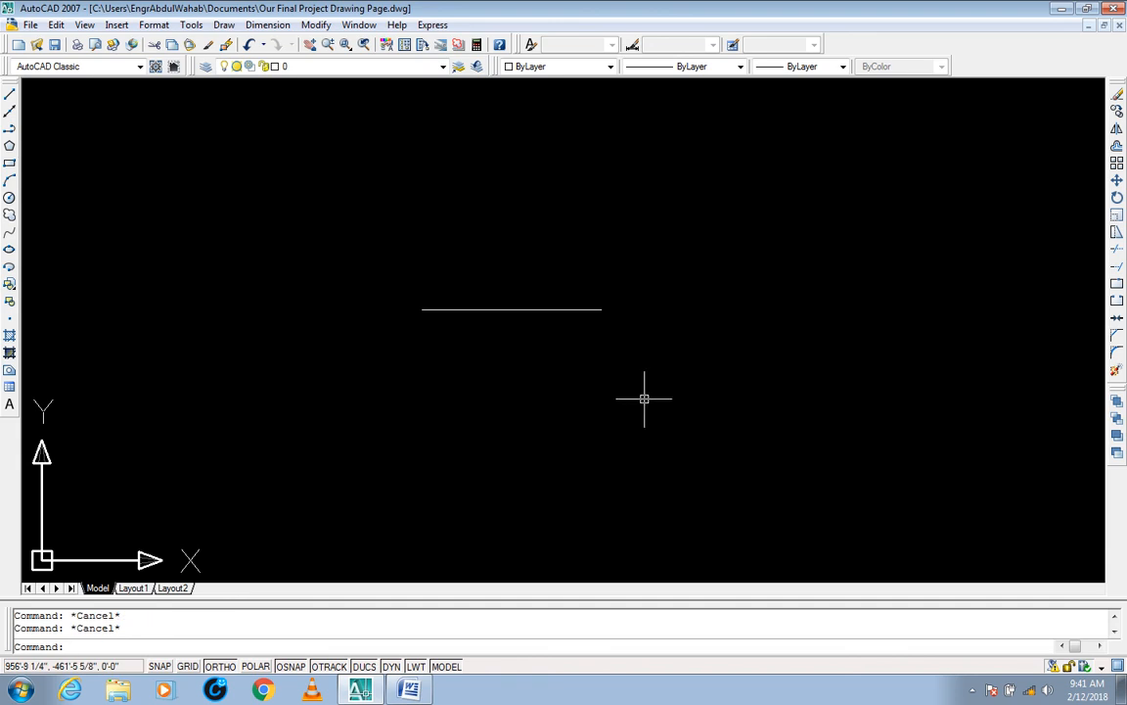
# Step: Use Stretch with a crossing window around the entire line to shift it 3' to the right from its midpoint, with Ortho on
pyautogui.write('s')
pyautogui.press('Return')
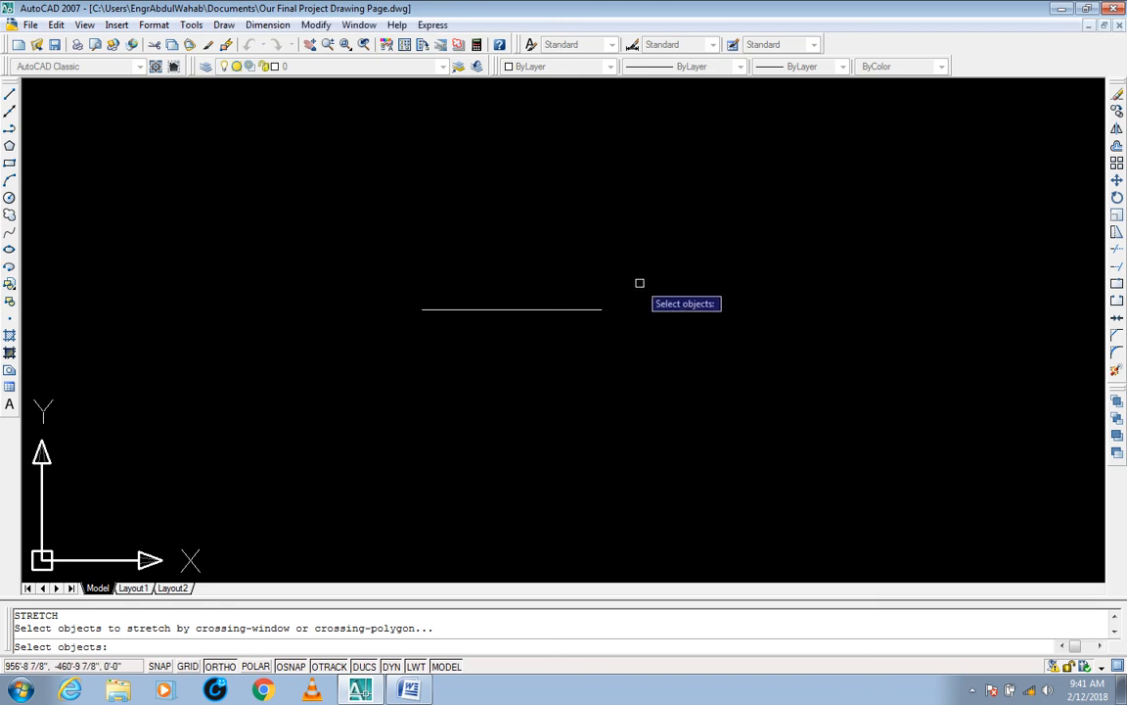
pyautogui.moveTo(616, 345); pyautogui.dragTo(627, 349, button='middle')
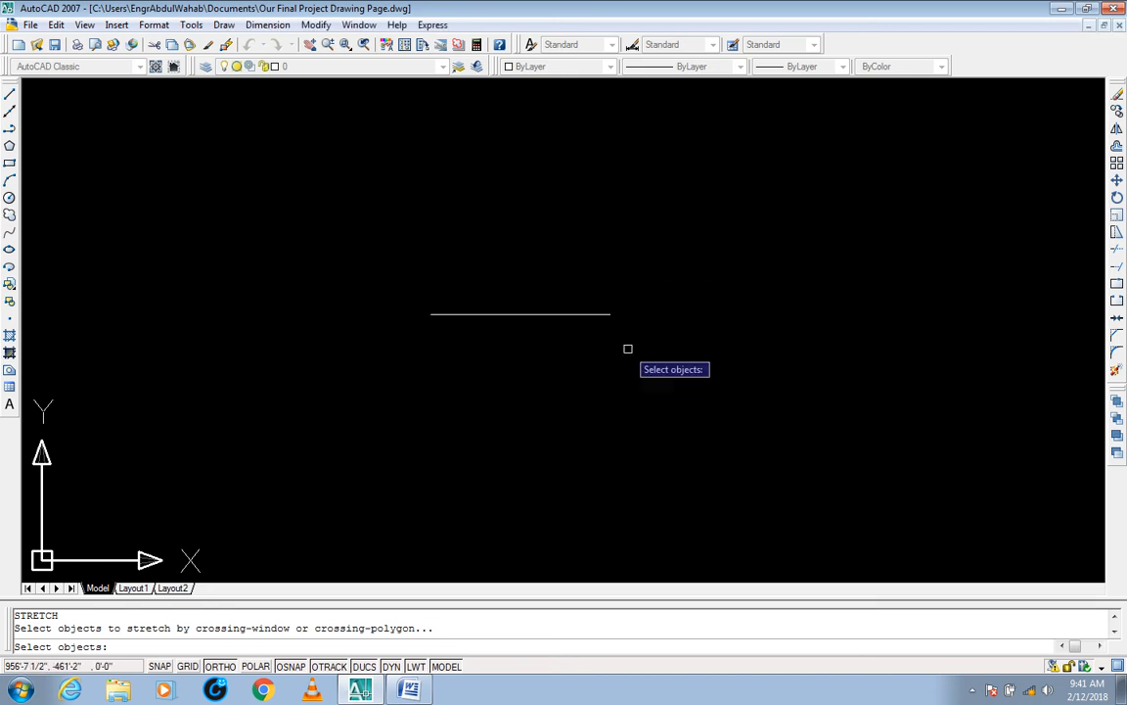
pyautogui.click(656, 279)
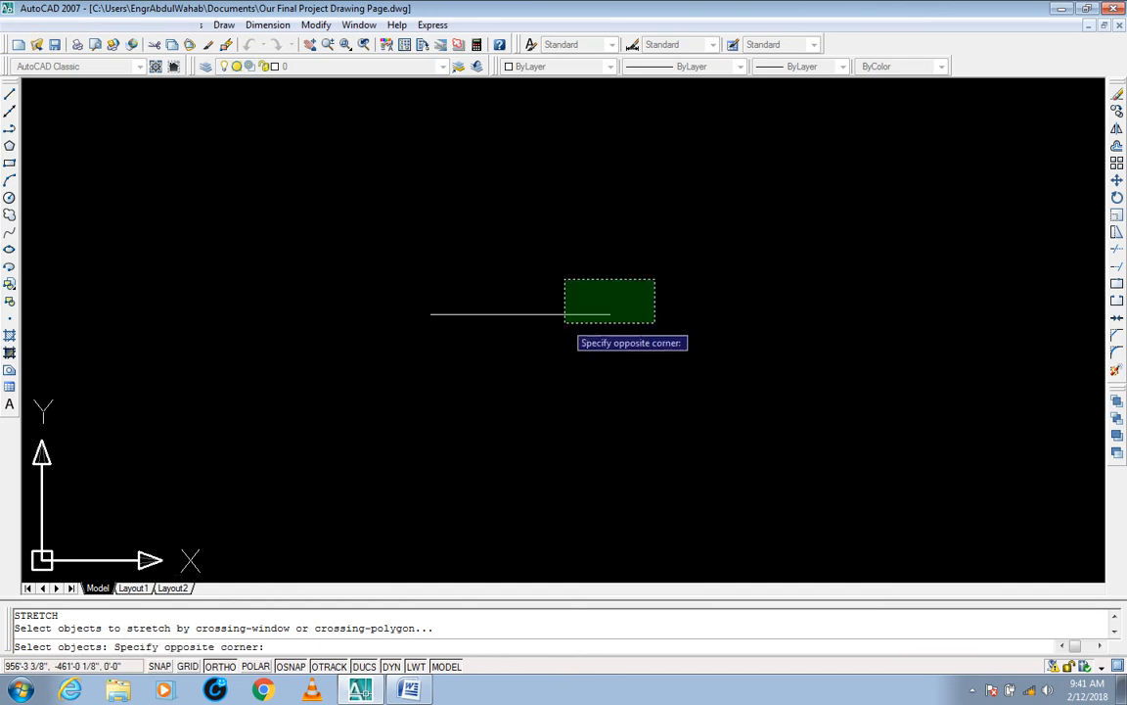
pyautogui.click(364, 335)
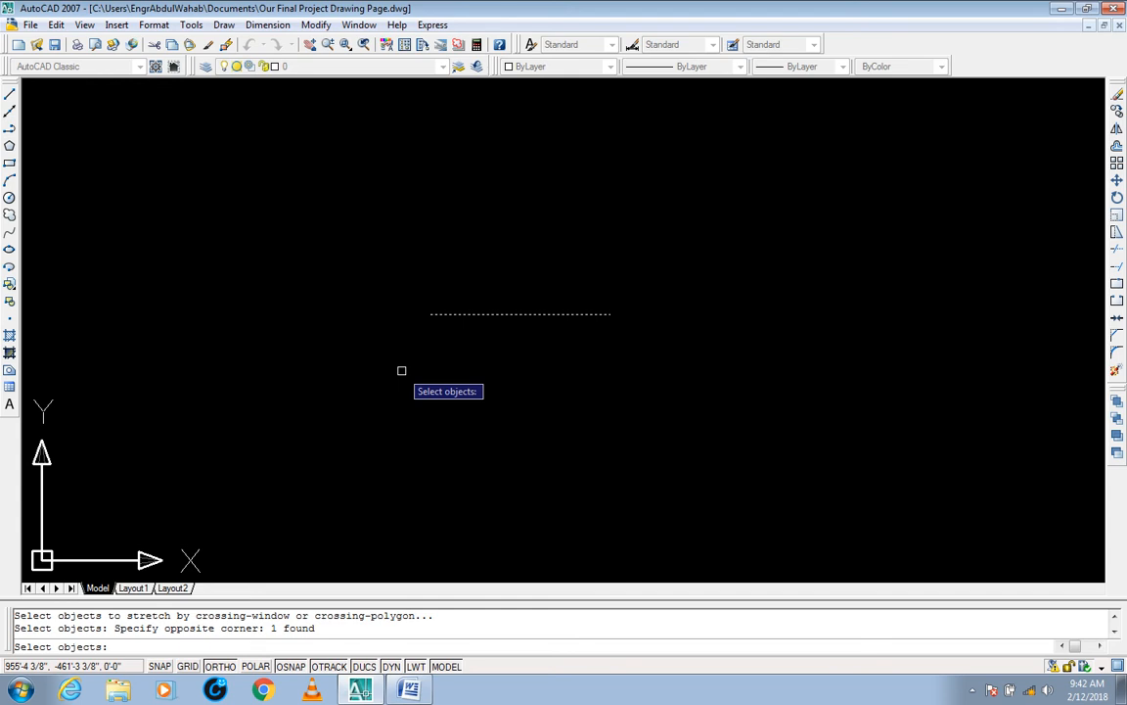
pyautogui.press('Return')
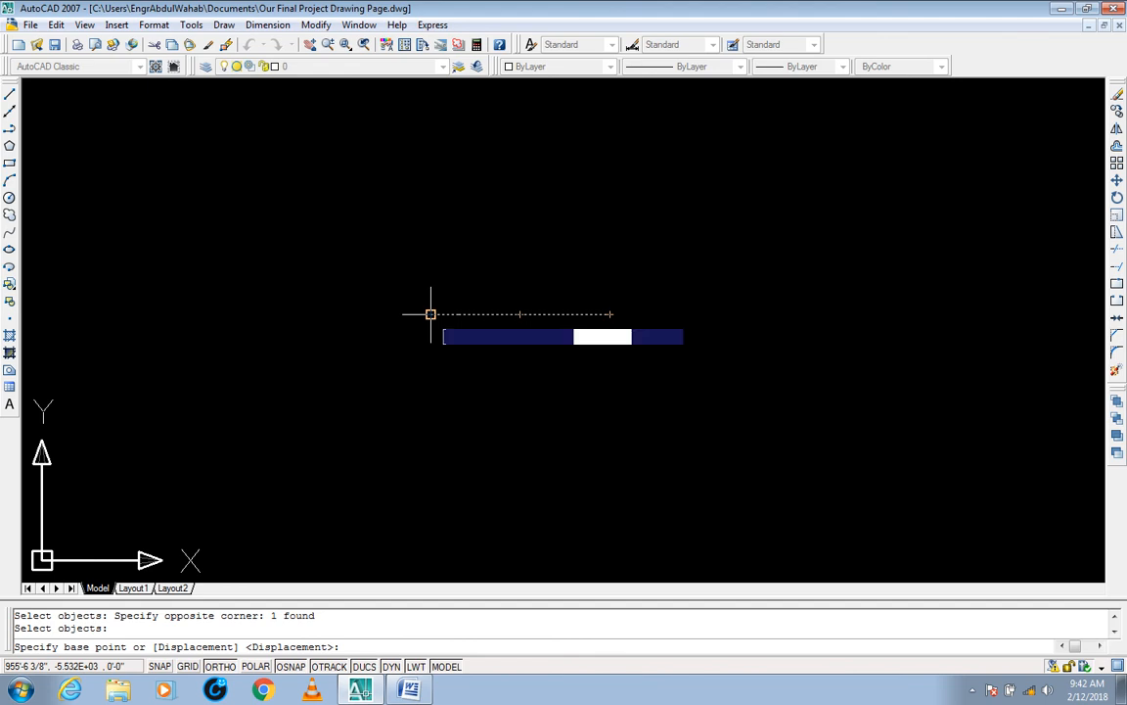
pyautogui.click(520, 314)
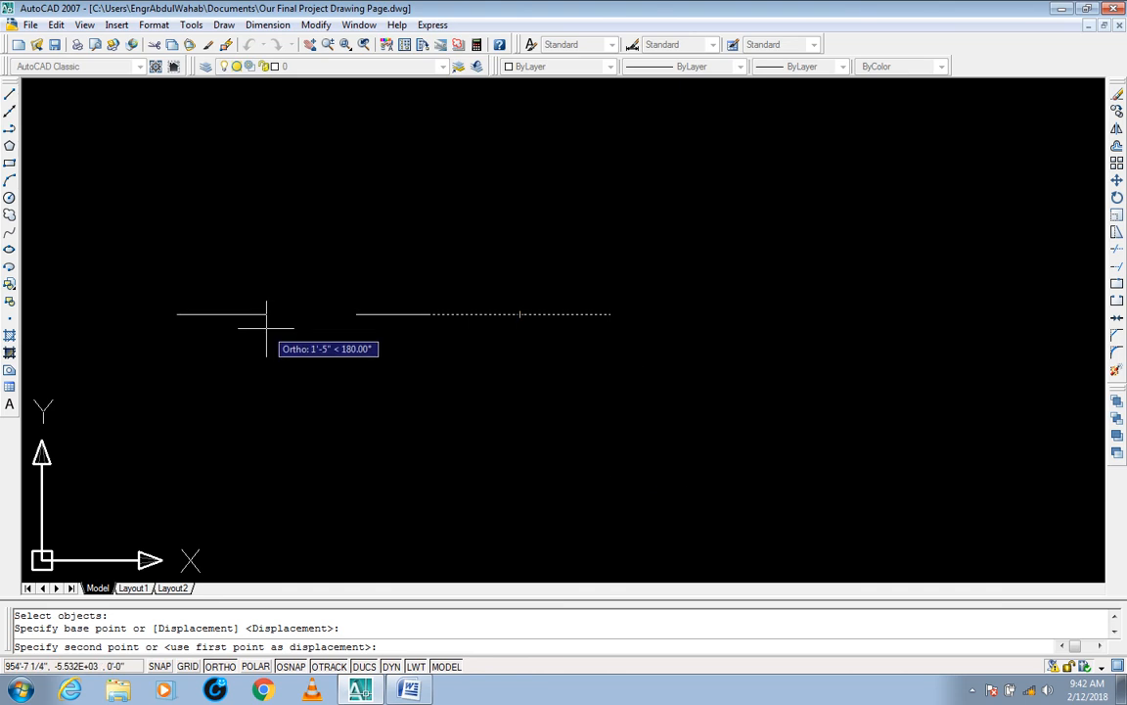
pyautogui.click(223, 666)
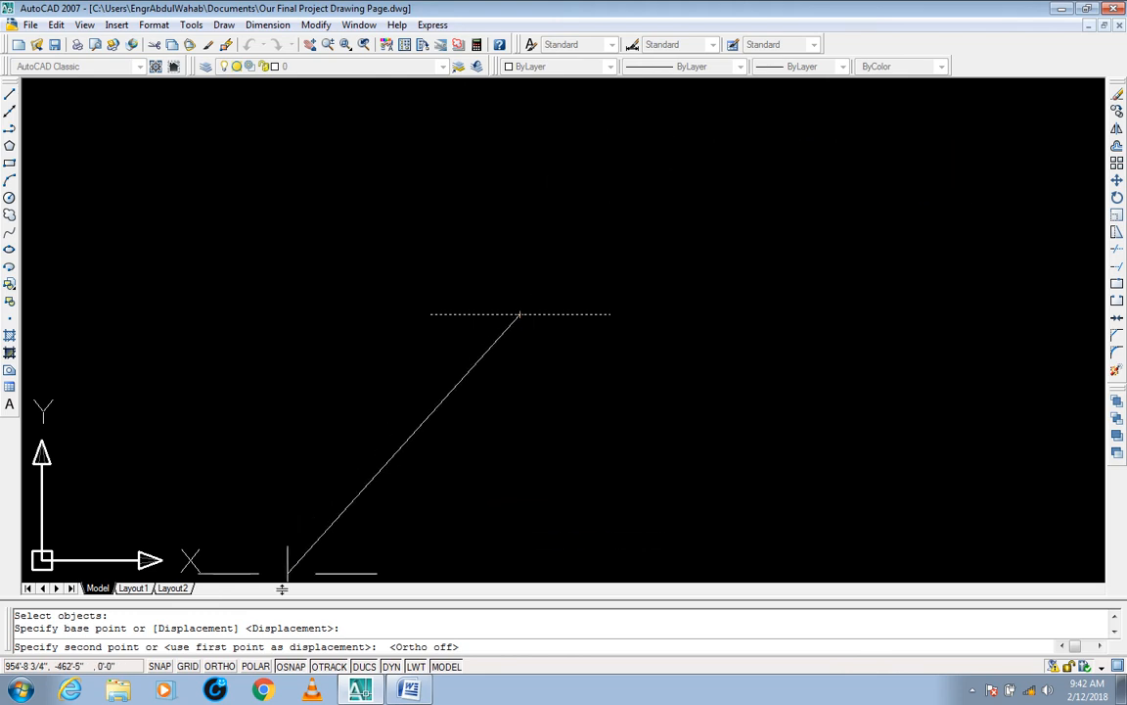
pyautogui.click(222, 666)
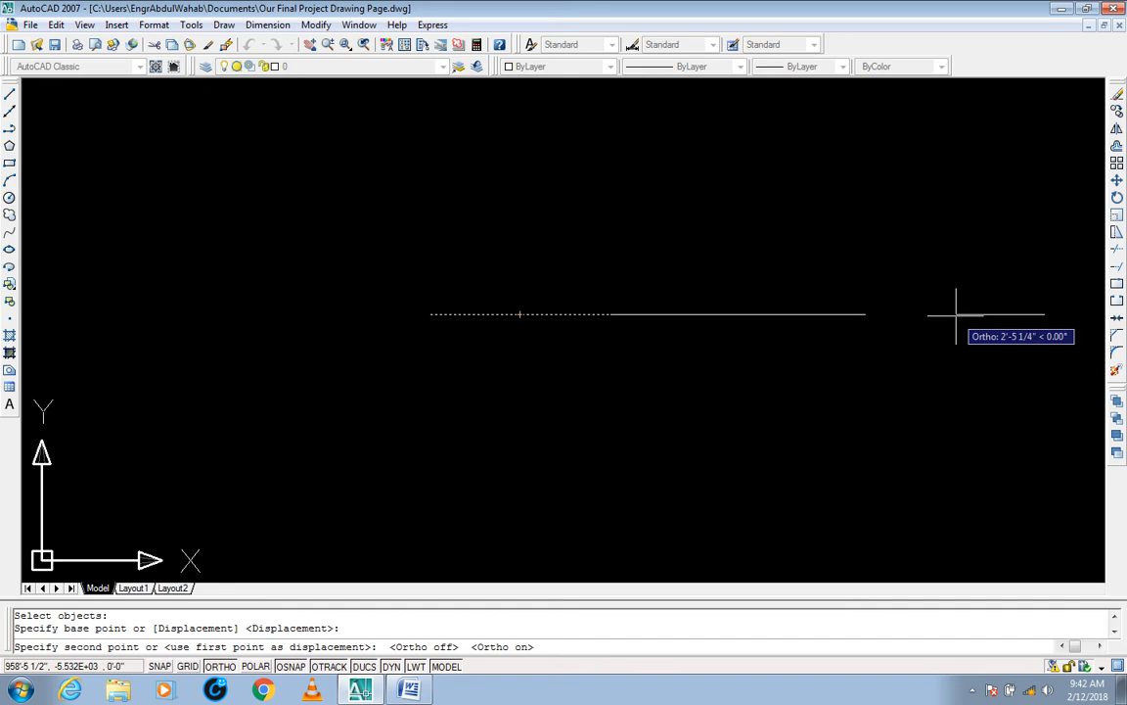
pyautogui.write('3')
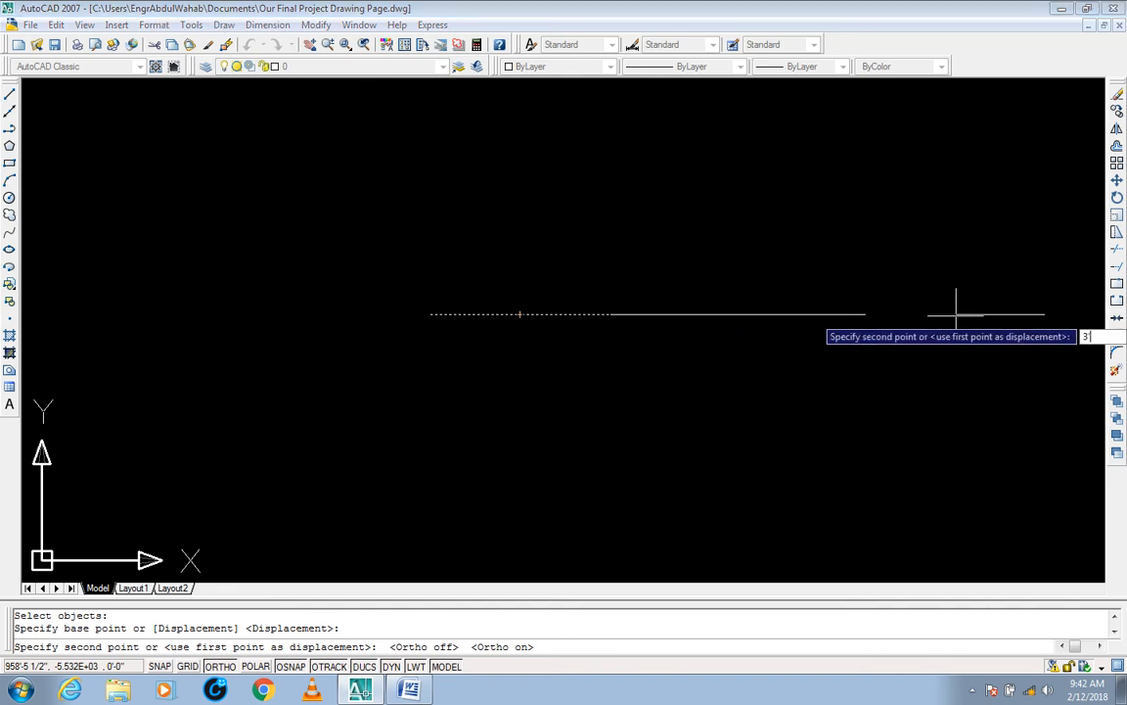
pyautogui.write("'")
pyautogui.press('Return')
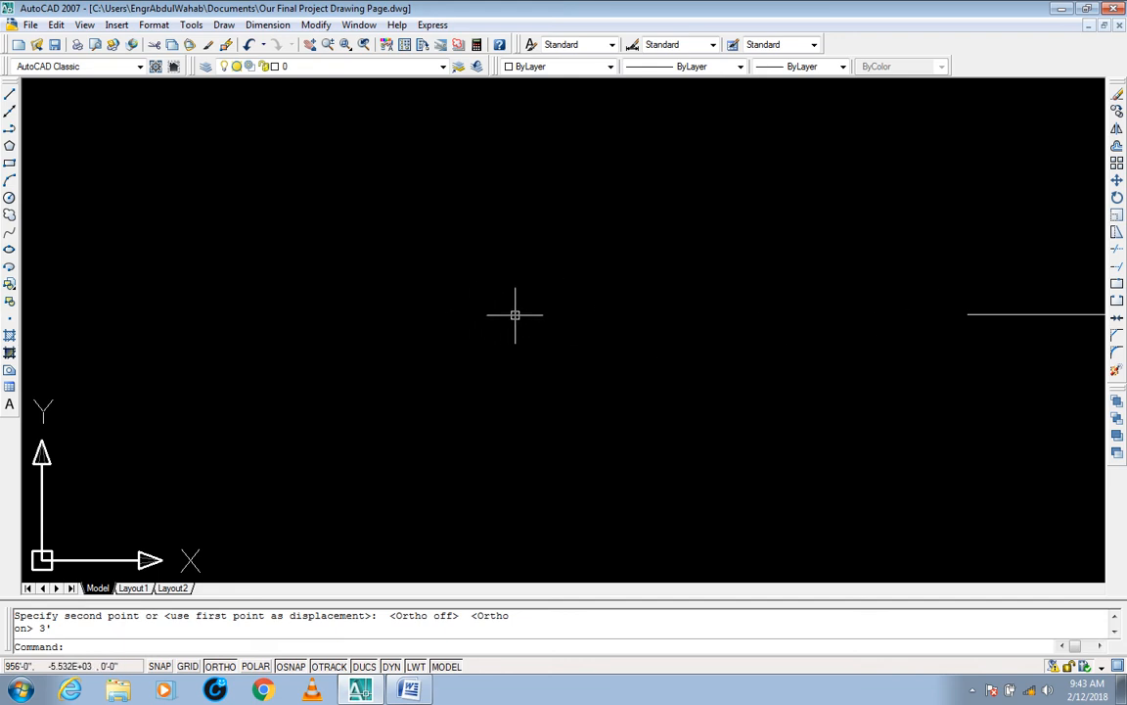
# Step: Undo the 3' stretch of the line
pyautogui.hotkey('ctrl', 'z')
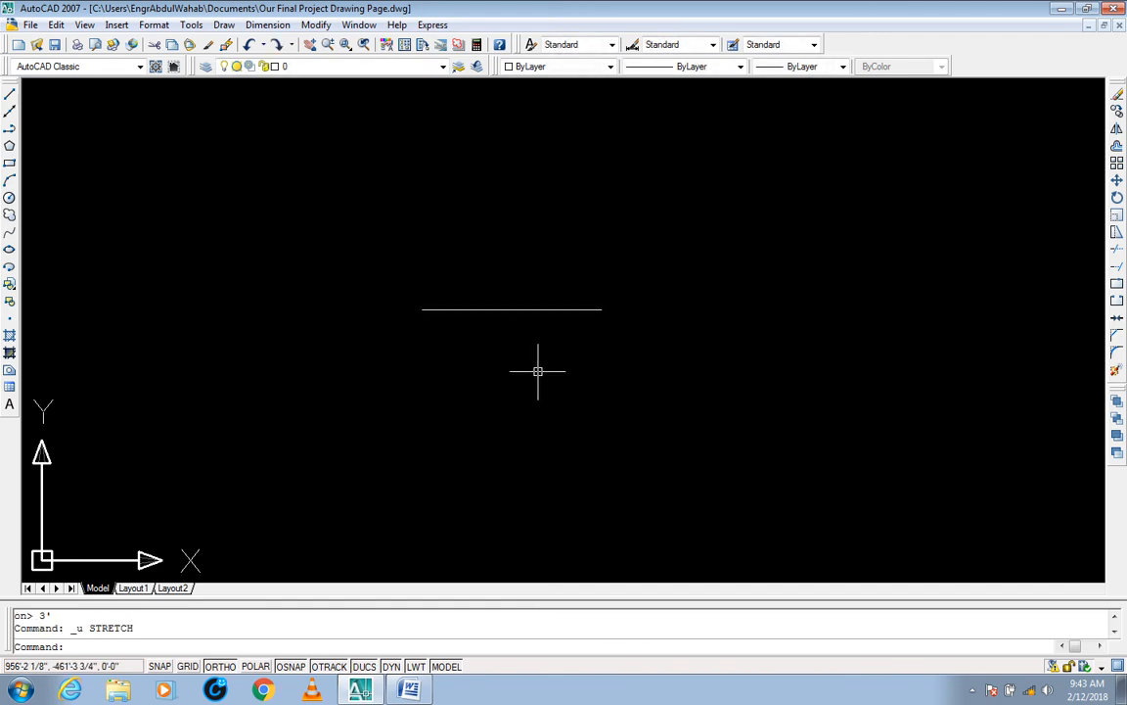
pyautogui.press('Escape')
pyautogui.press('Escape')
# Step: Place a point about 2 3/4" directly above the line's midpoint
pyautogui.write('PO')
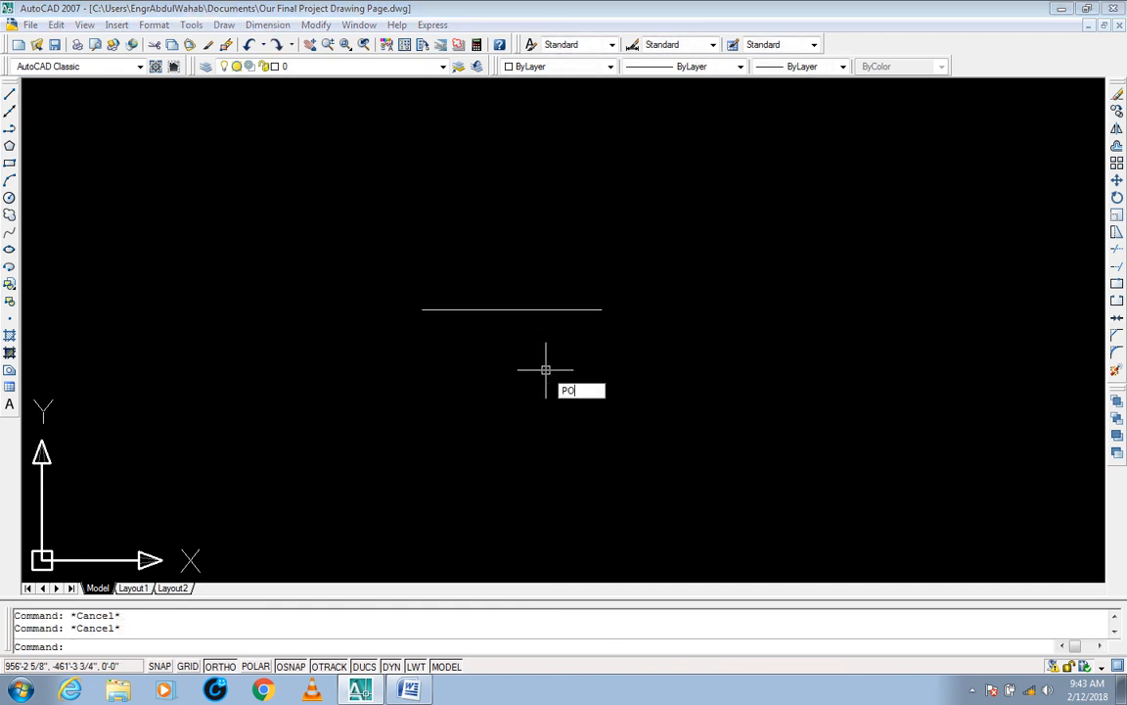
pyautogui.press('Return')
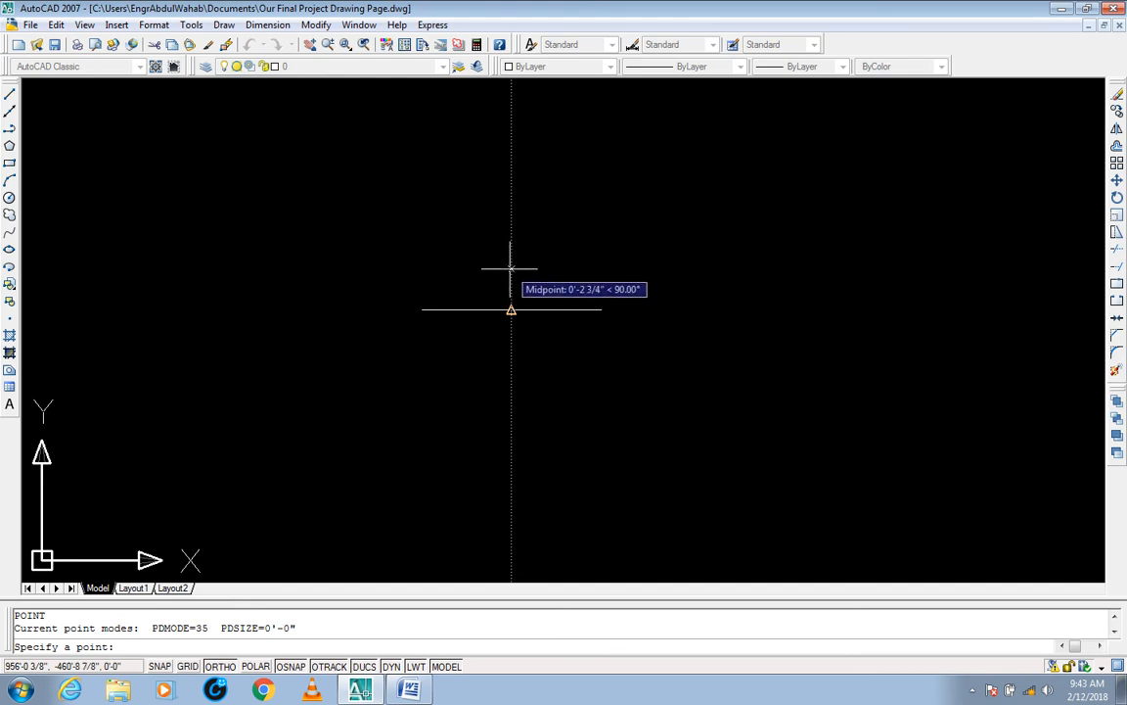
pyautogui.click(511, 268)
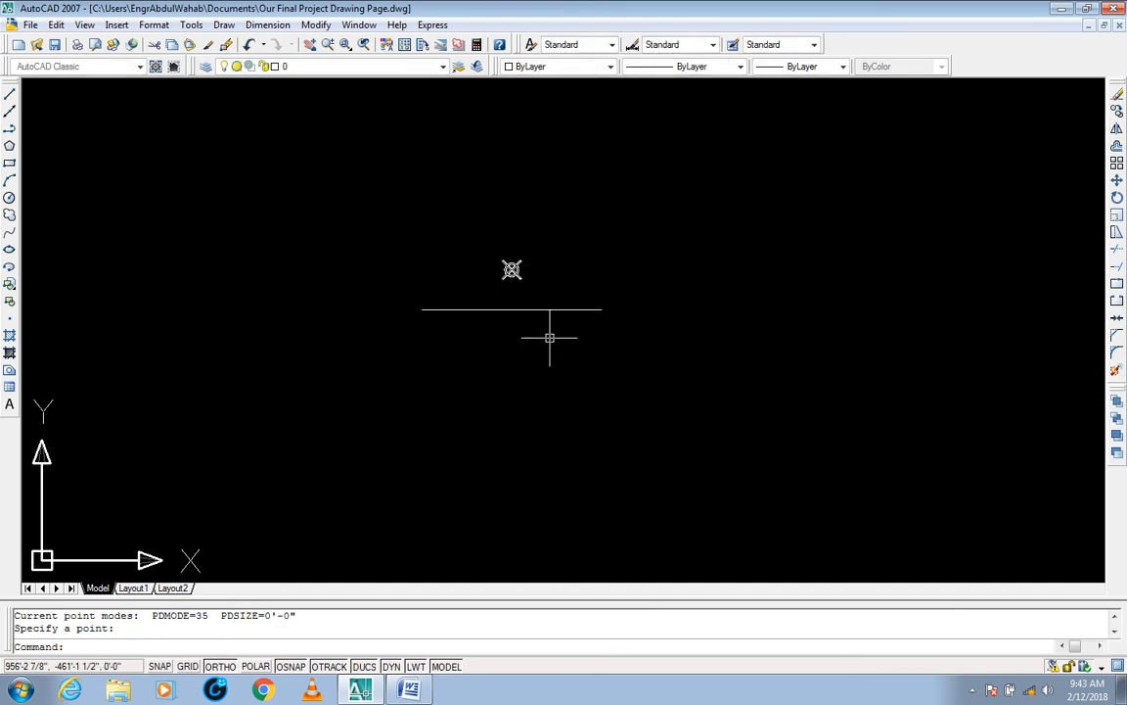
pyautogui.press('Escape')
pyautogui.press('Escape')
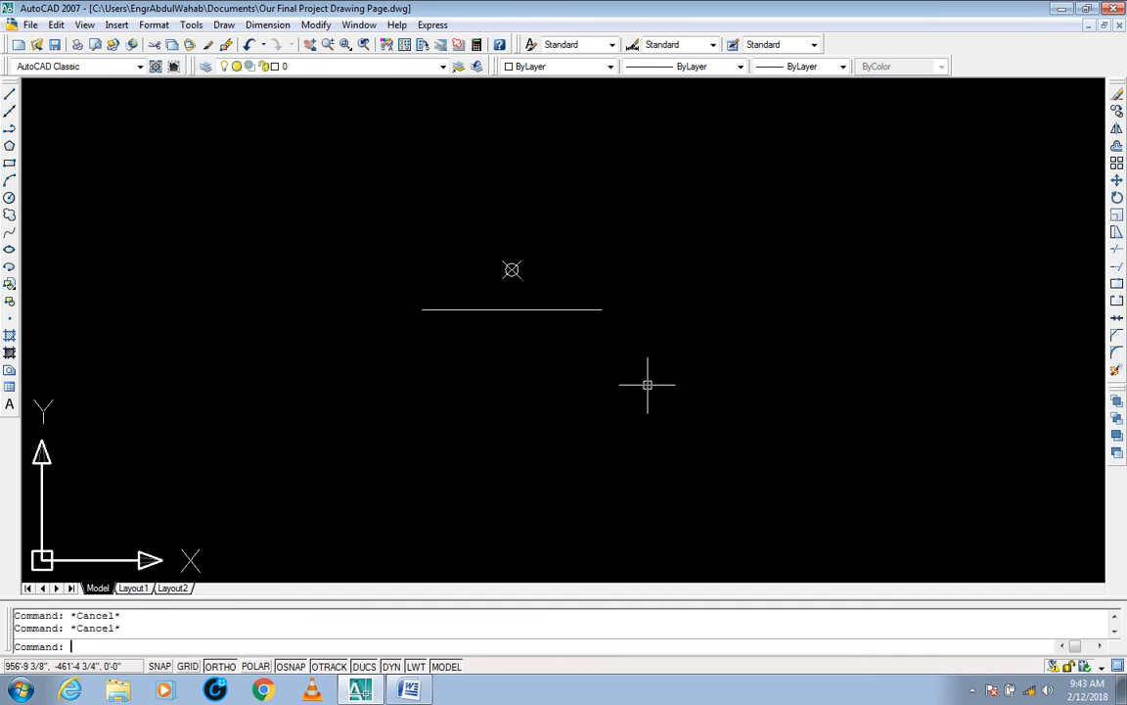
# Step: Set the point style to the plain dot using DDPTYPE
pyautogui.write('DDPTYPE')
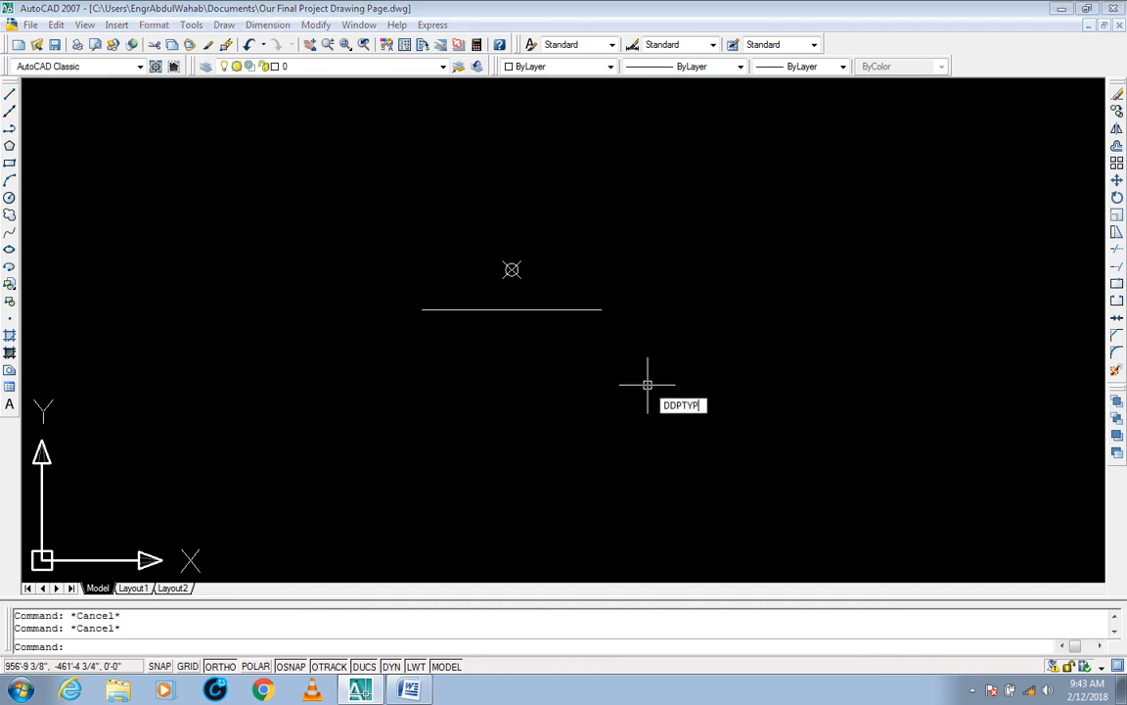
pyautogui.press('Return')
pyautogui.click(484, 240)
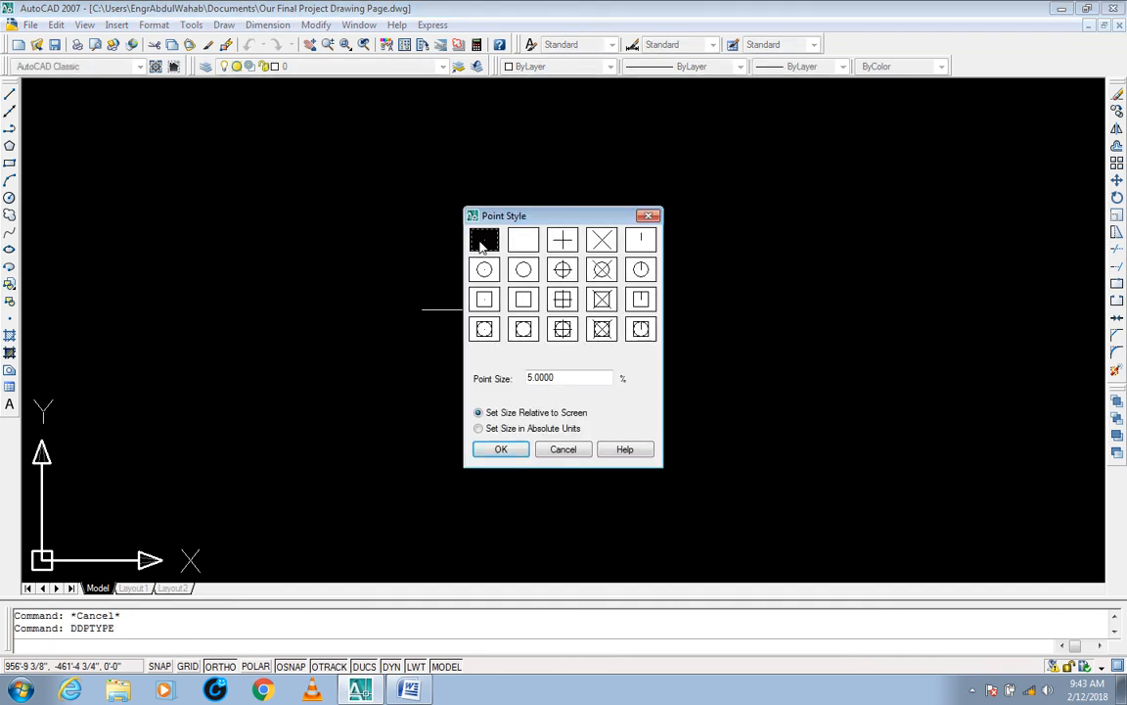
pyautogui.click(501, 451)
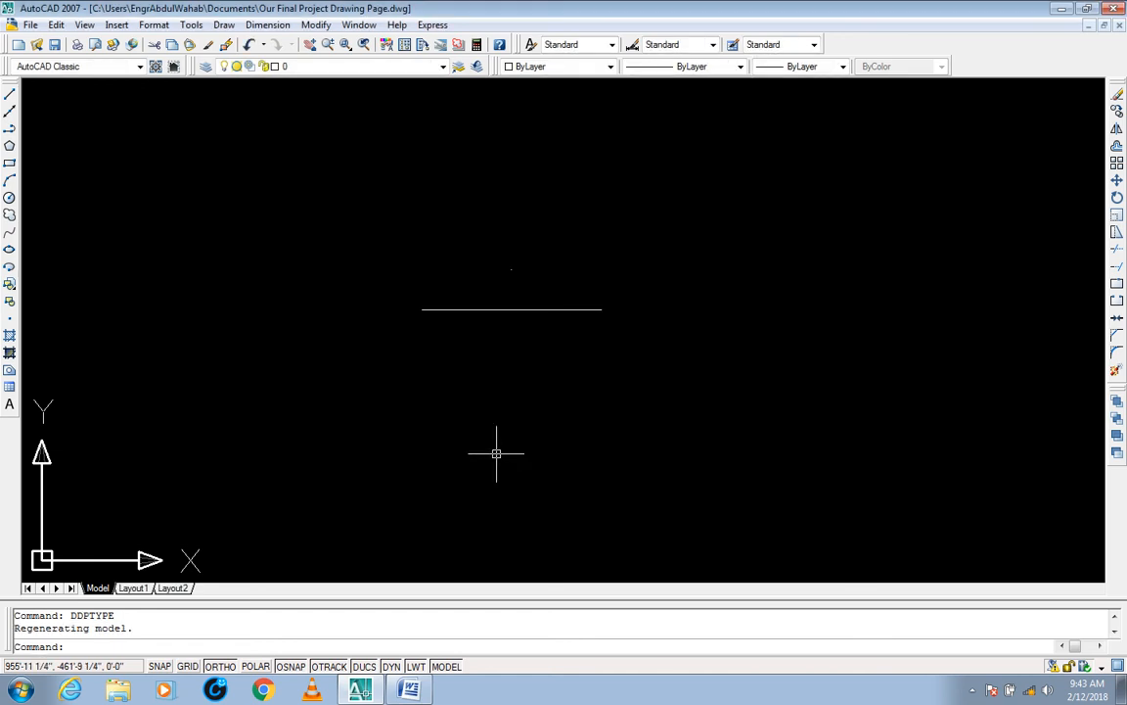
pyautogui.press('Escape')
pyautogui.press('Escape')
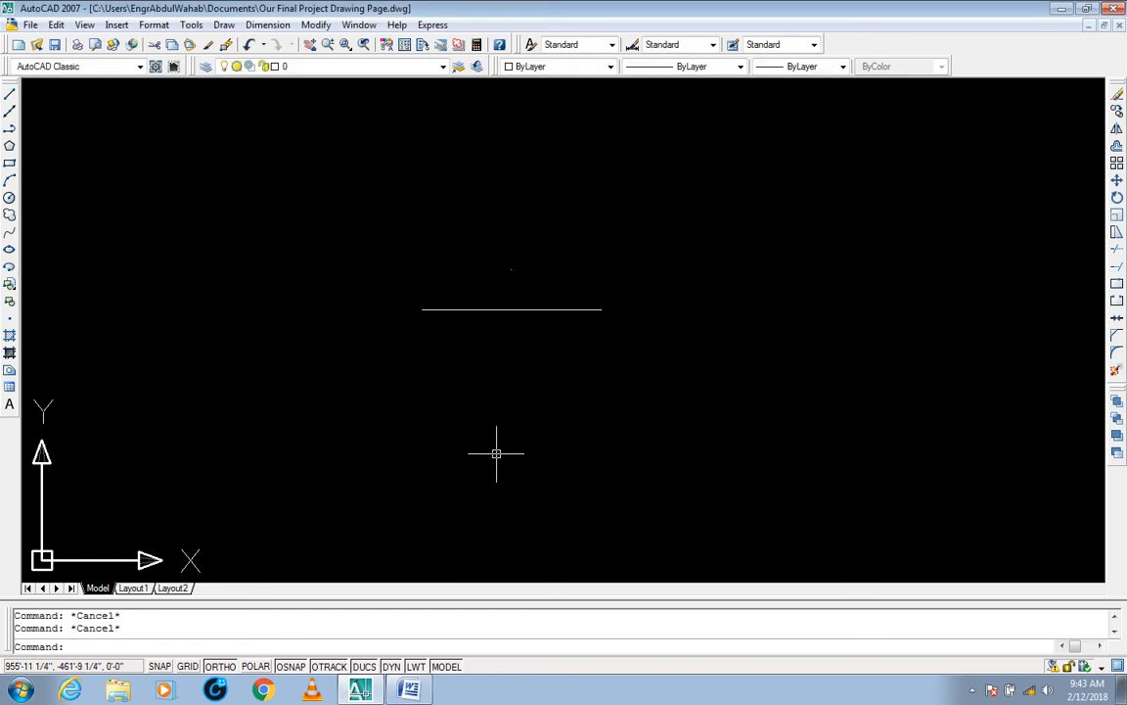
# Step: Use Stretch with a crossing window around the entire line to shift it 2'-6" to the right from its midpoint
pyautogui.write('s')
pyautogui.press('Return')
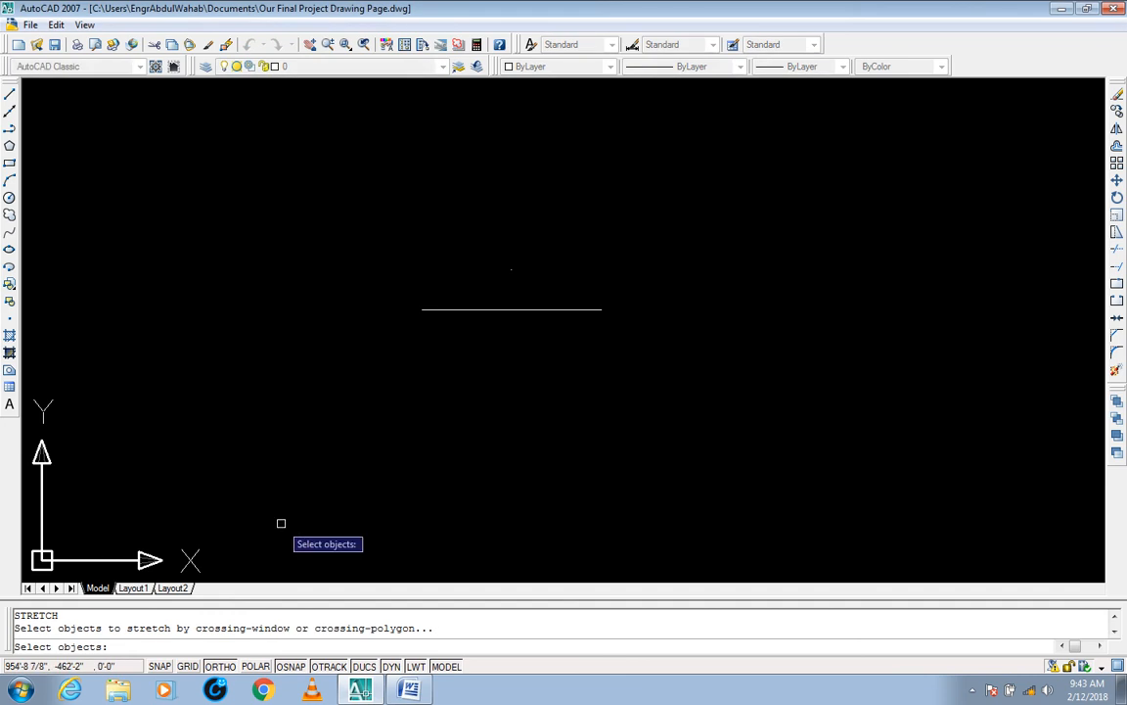
pyautogui.click(644, 296)
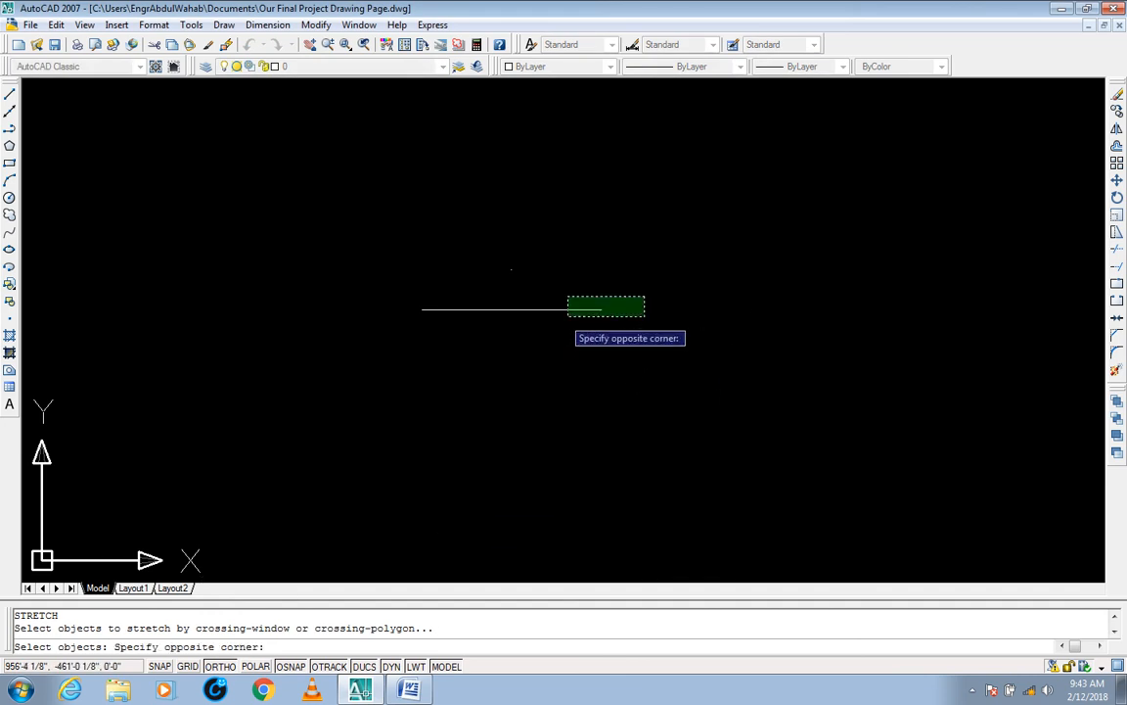
pyautogui.click(396, 344)
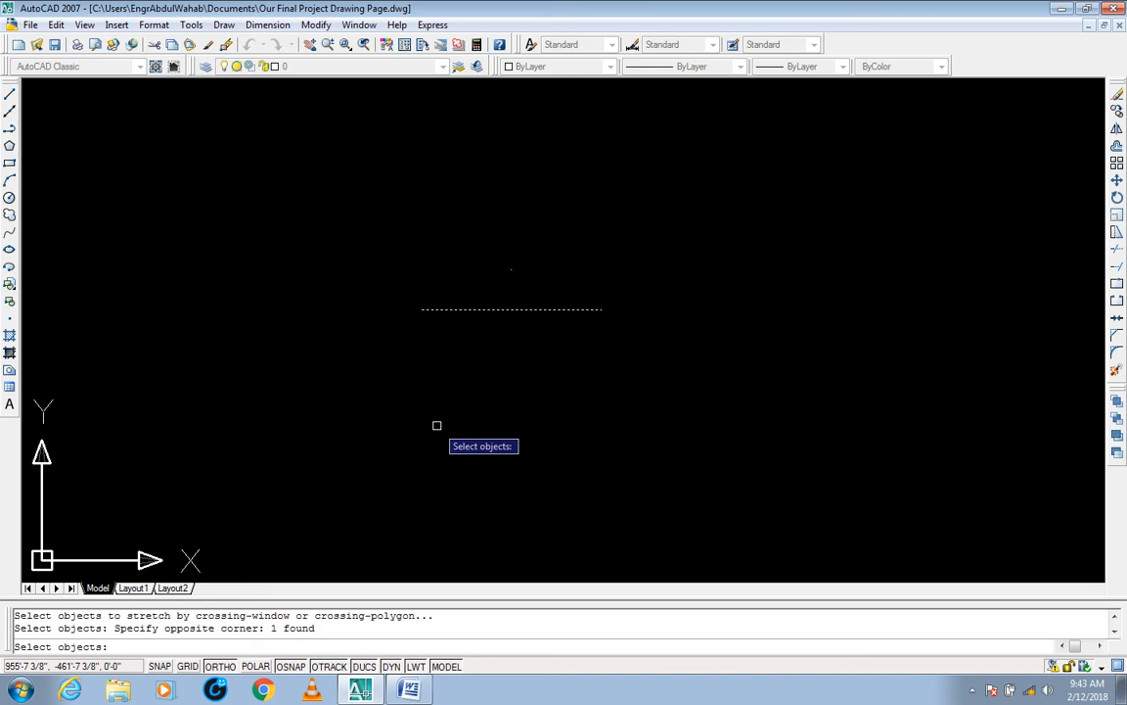
pyautogui.press('Return')
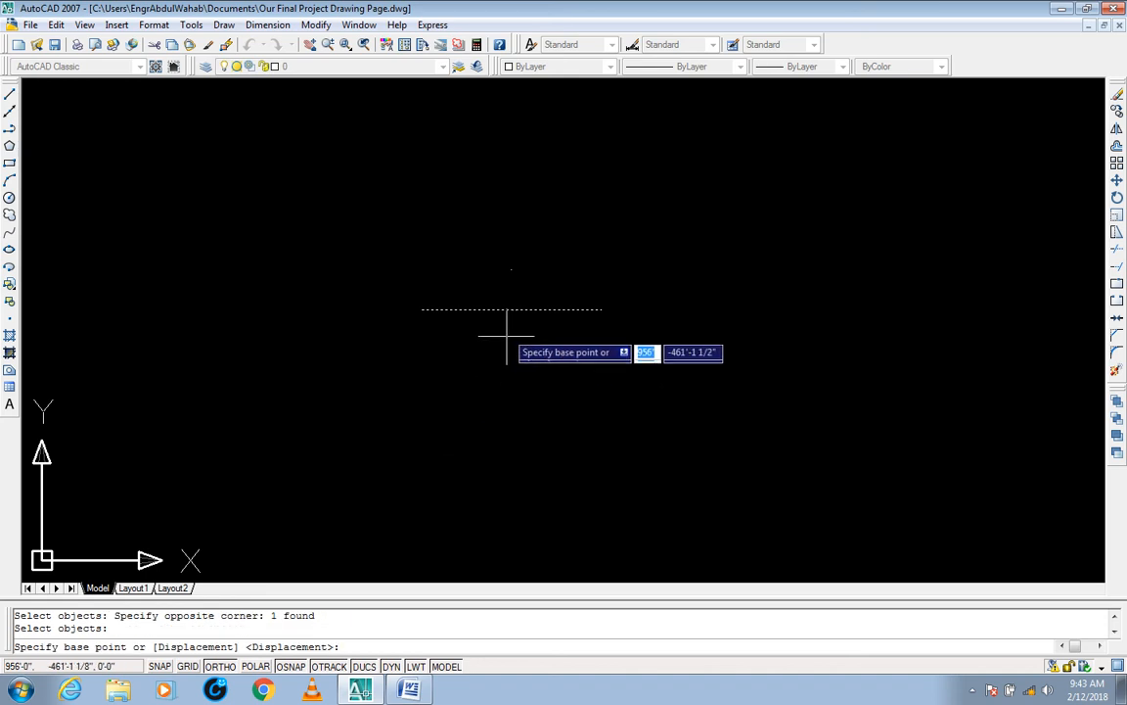
pyautogui.click(511, 310)
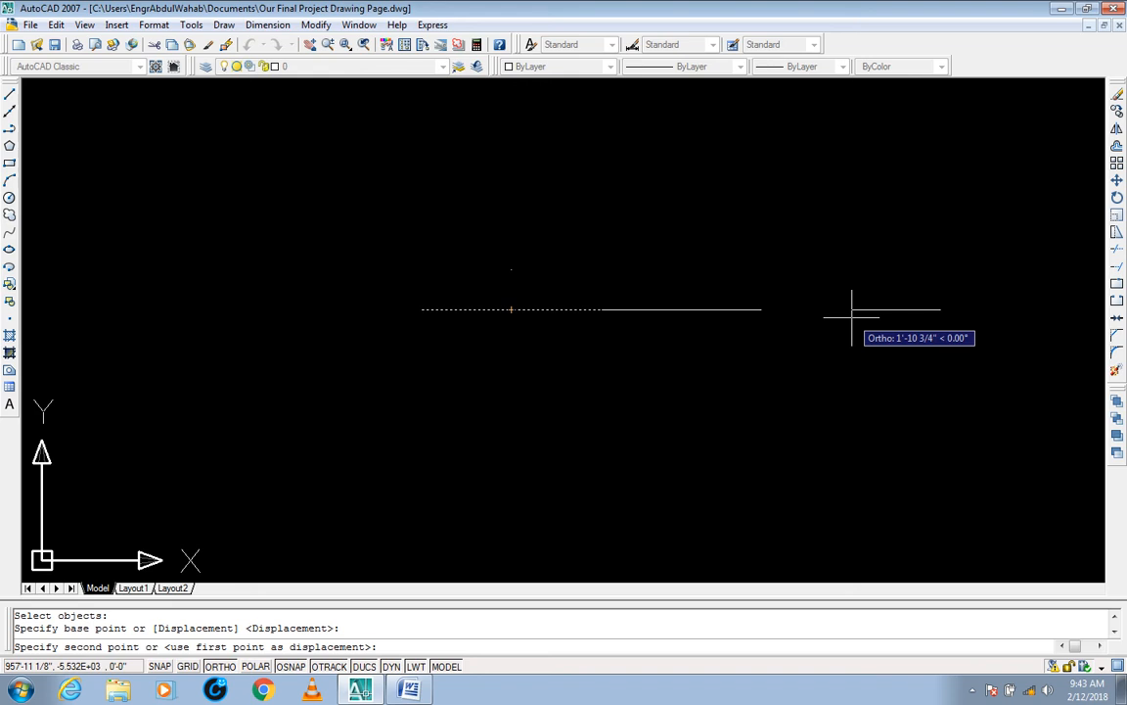
pyautogui.write("2'-6")
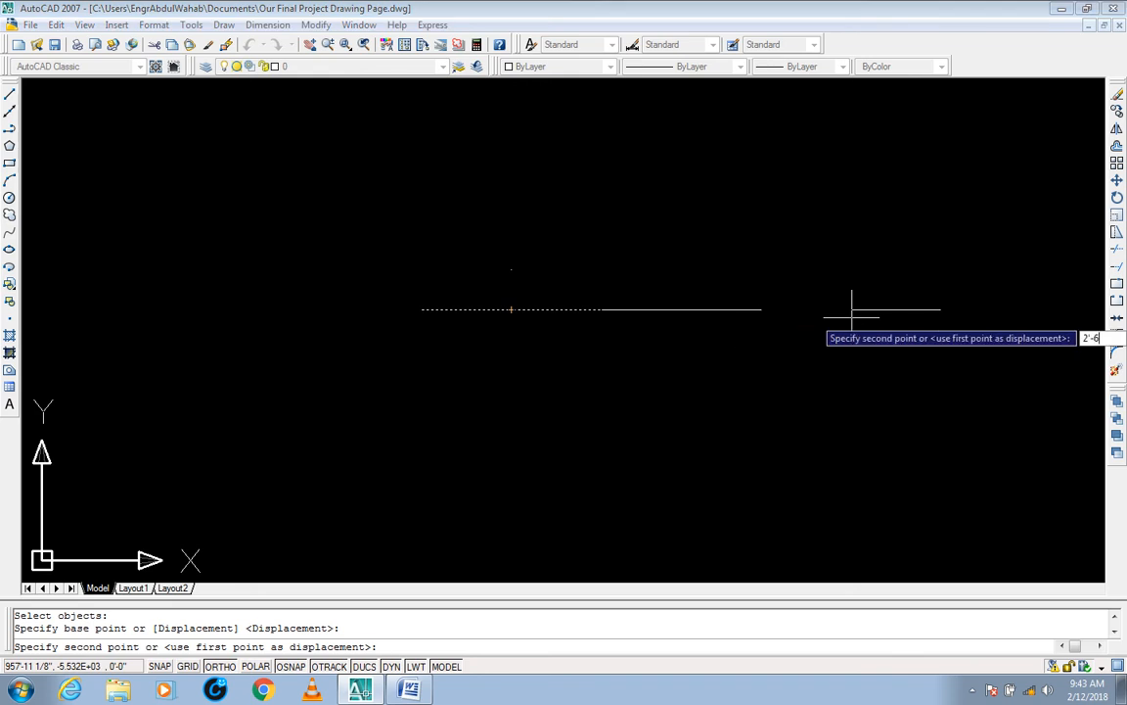
pyautogui.write('"')
pyautogui.press('Return')
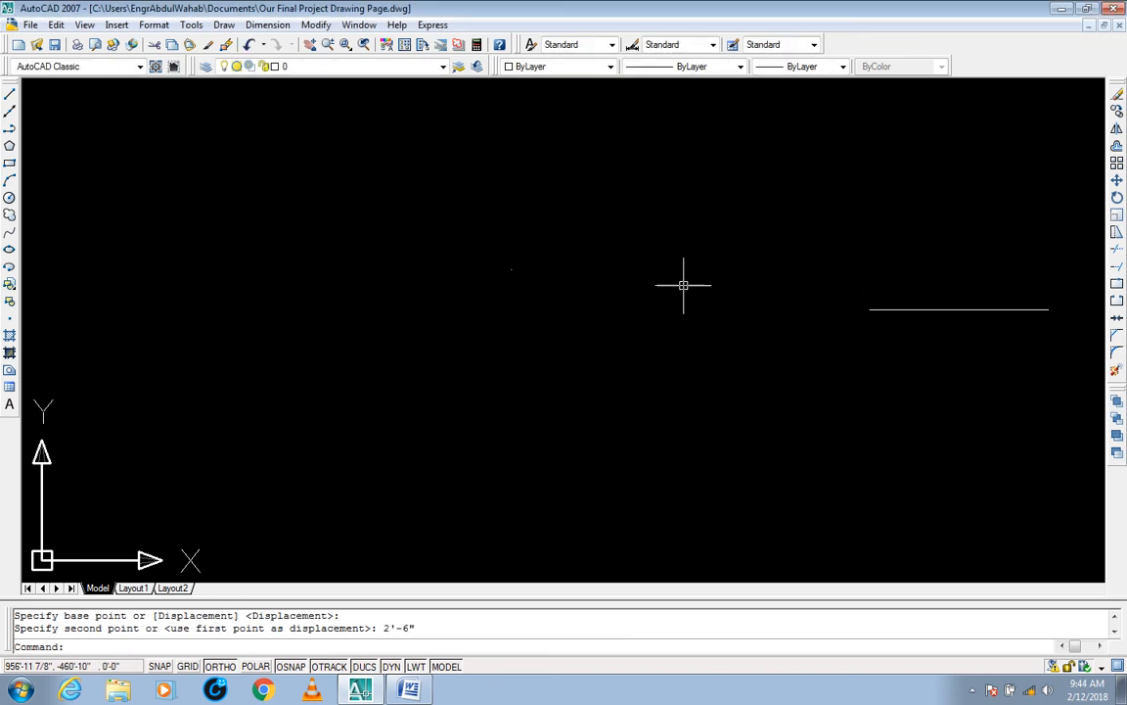
pyautogui.press('Escape')
pyautogui.press('Escape')
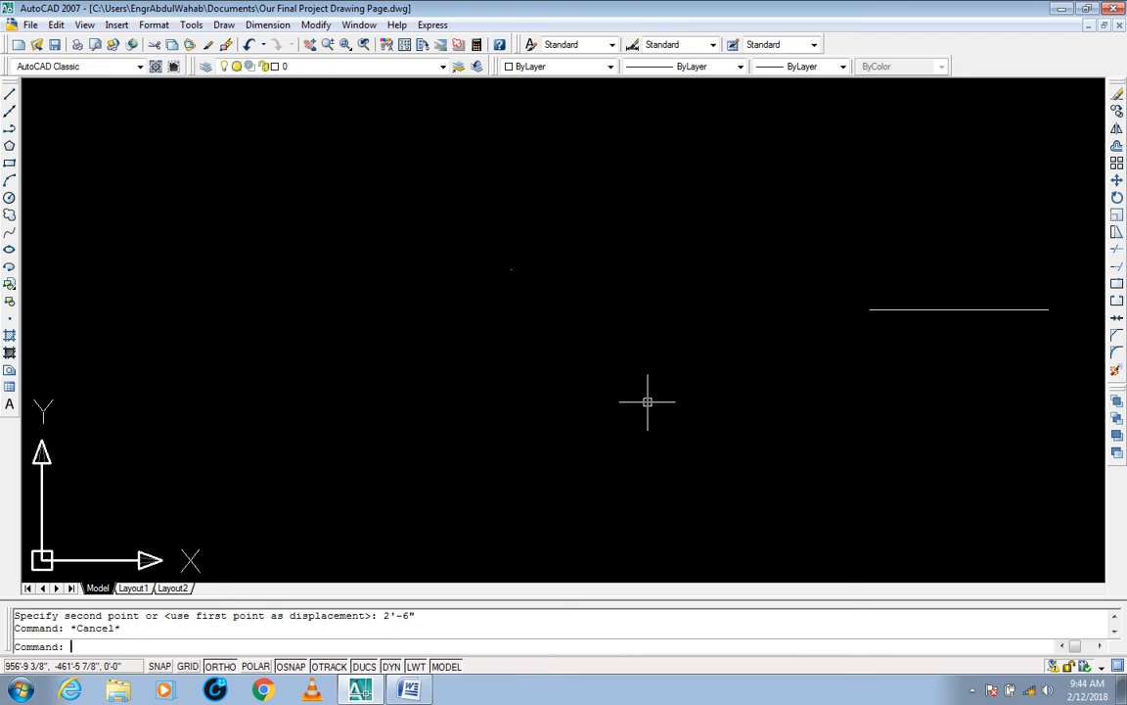
pyautogui.write('PL')
pyautogui.press('Return')
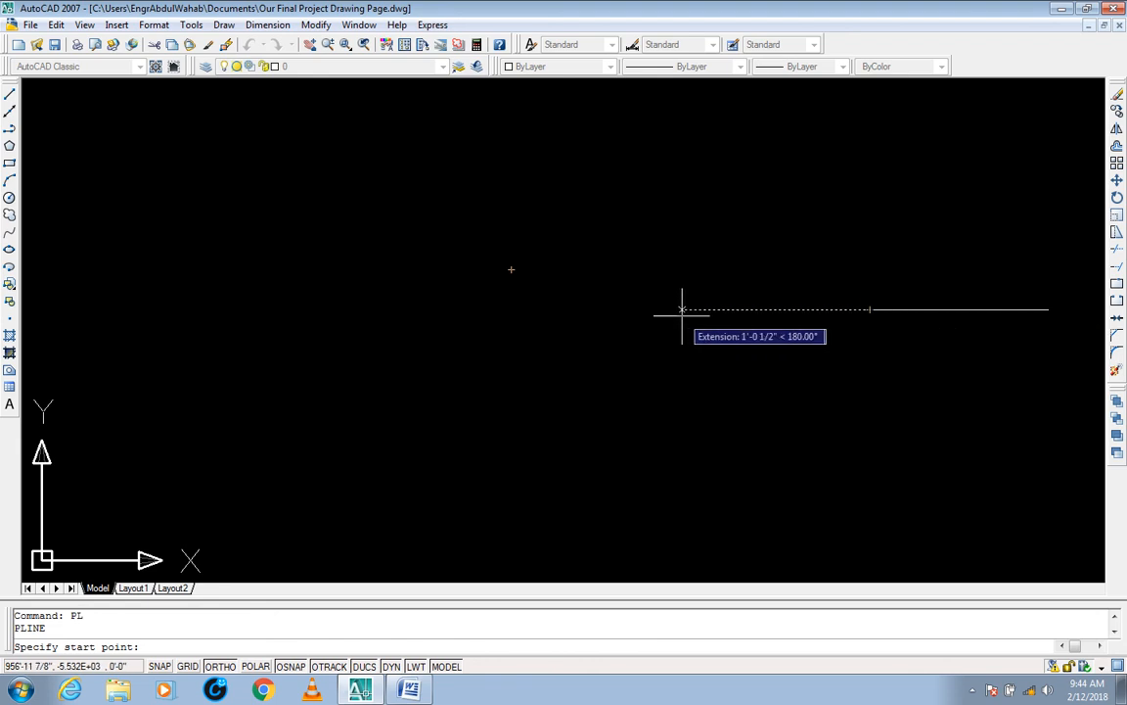
pyautogui.click(511, 309)
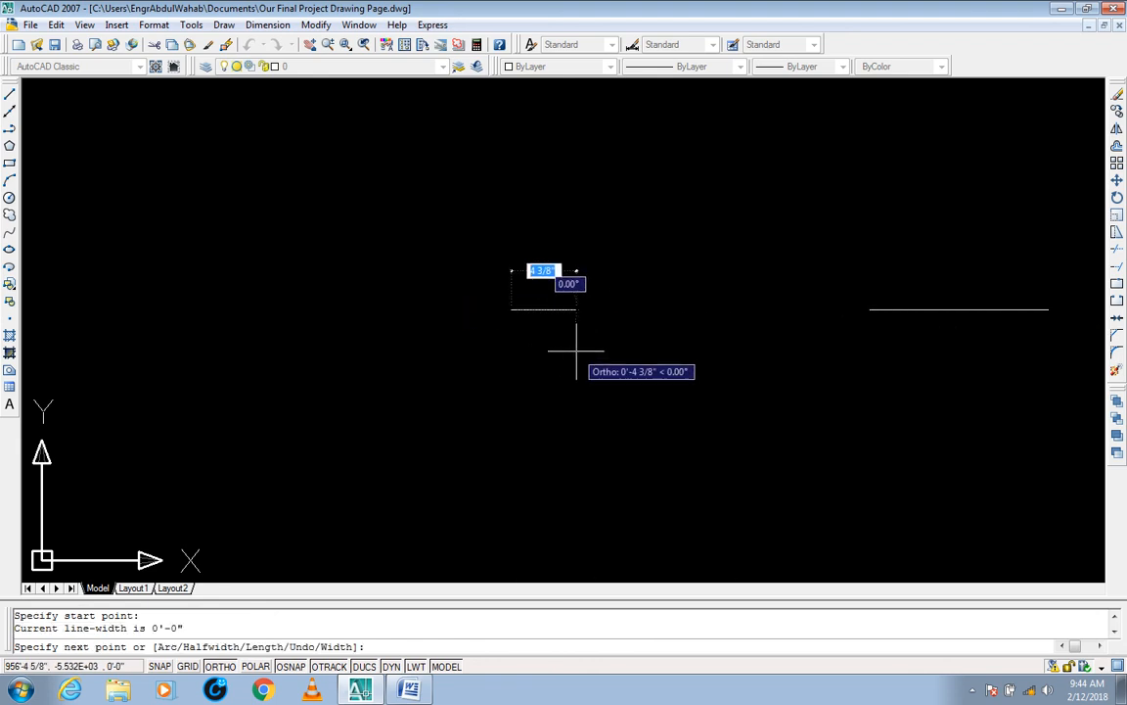
pyautogui.press('Escape')
pyautogui.press('Escape')
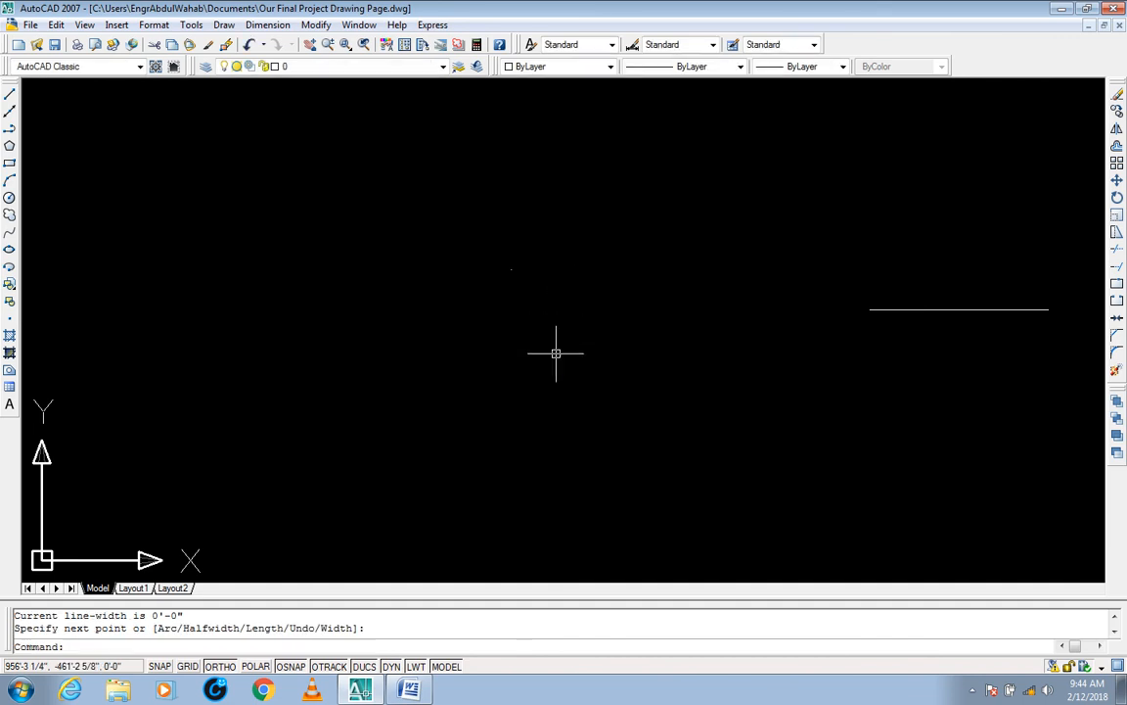
# Step: Place a point at the line's original midpoint, aligned below the existing point and with the shifted line's extension
pyautogui.write('po')
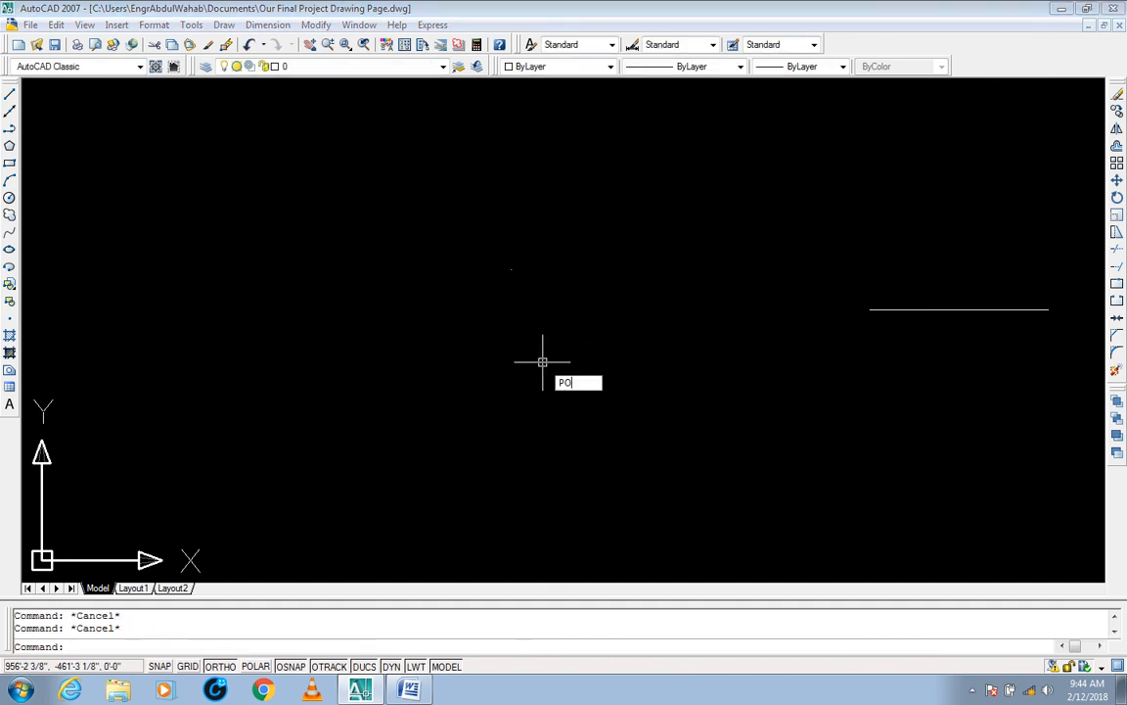
pyautogui.press('Return')
pyautogui.click(511, 269)
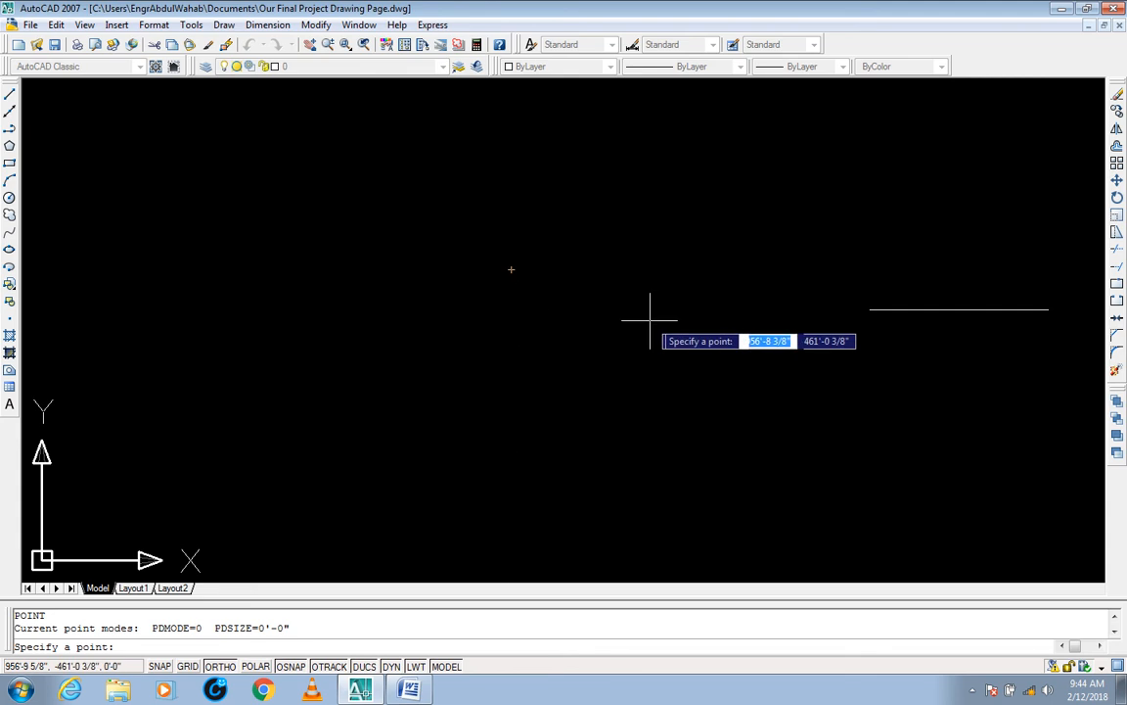
pyautogui.click(511, 309)
pyautogui.press('Escape')
pyautogui.press('Escape')
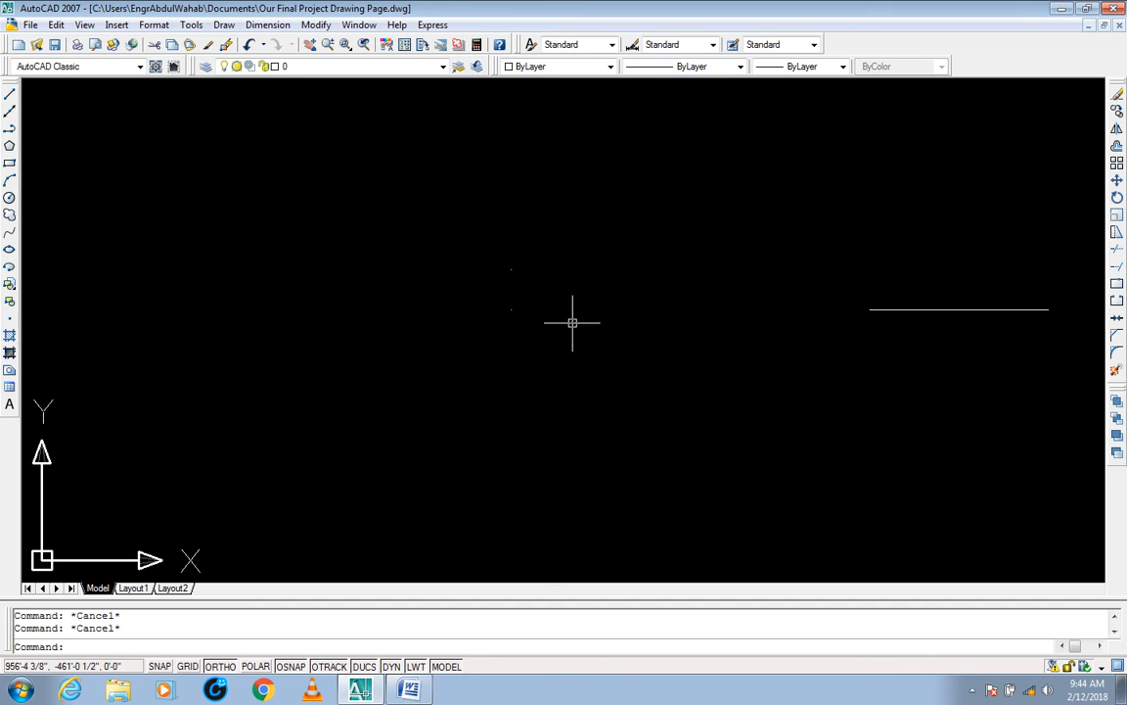
# Step: Erase the upper reference point with a crossing window
pyautogui.write('e')
pyautogui.press('Return')
pyautogui.click(533, 245)
pyautogui.click(486, 287)
pyautogui.press('Return')
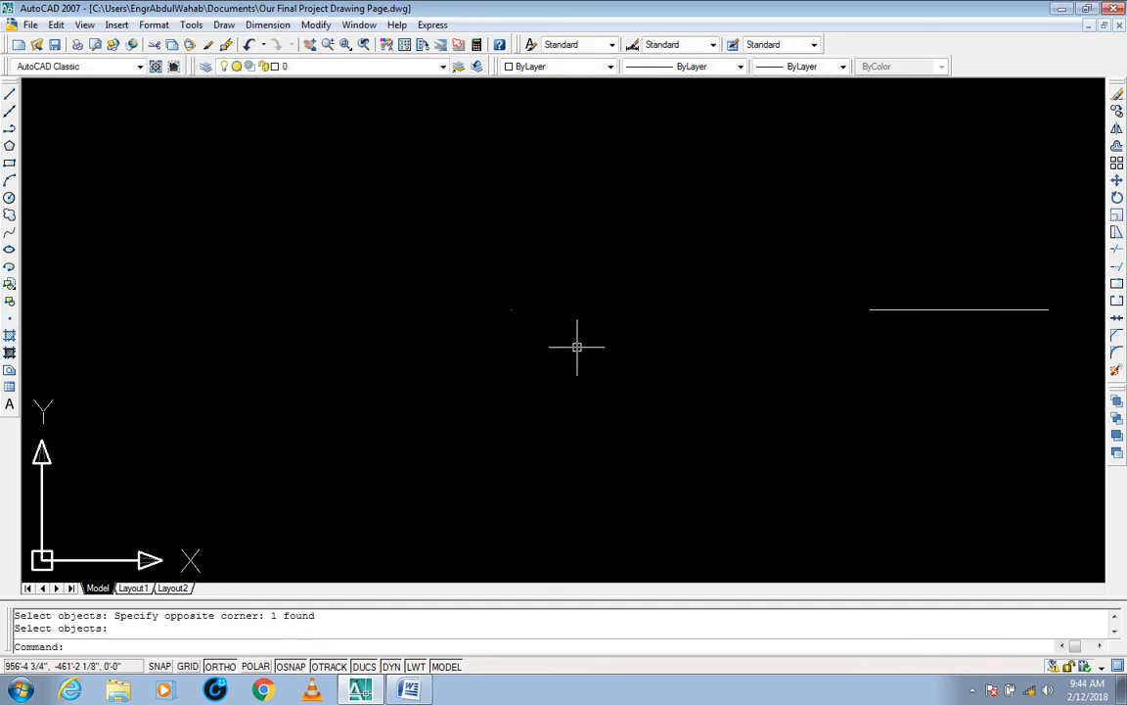
pyautogui.press('Escape')
pyautogui.press('Escape')
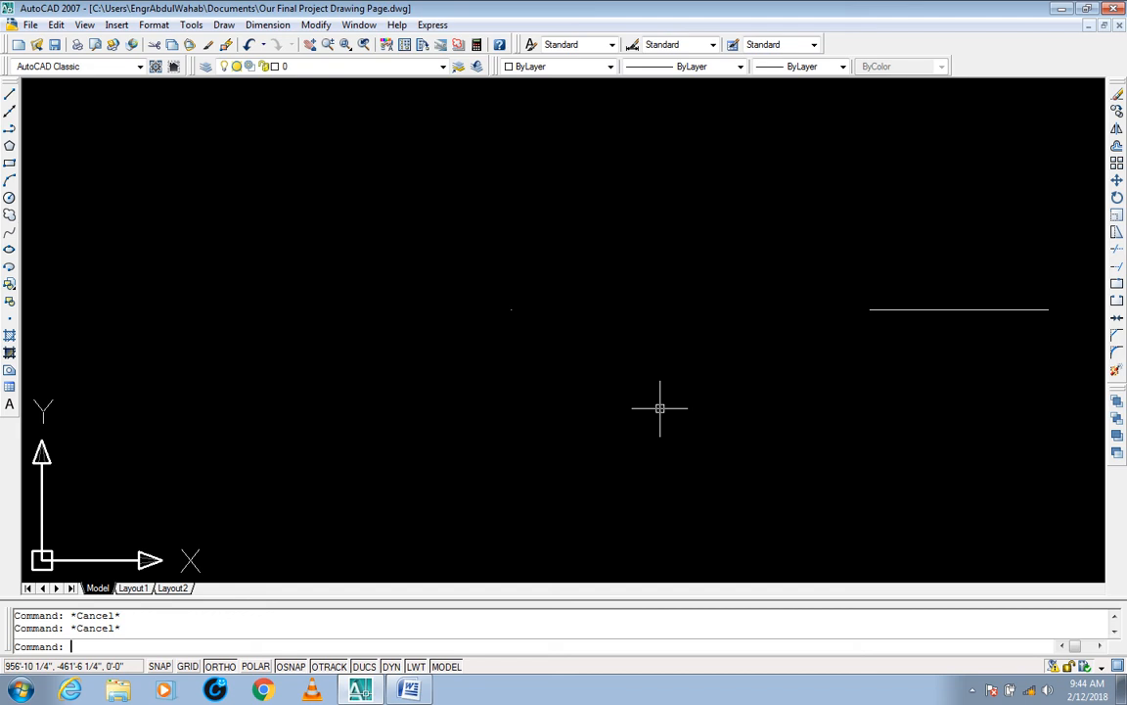
# Step: Measure the distance from the shifted line's midpoint to the point marking its original midpoint, and highlight the distance in the command history
pyautogui.write('di')
pyautogui.press('Return')
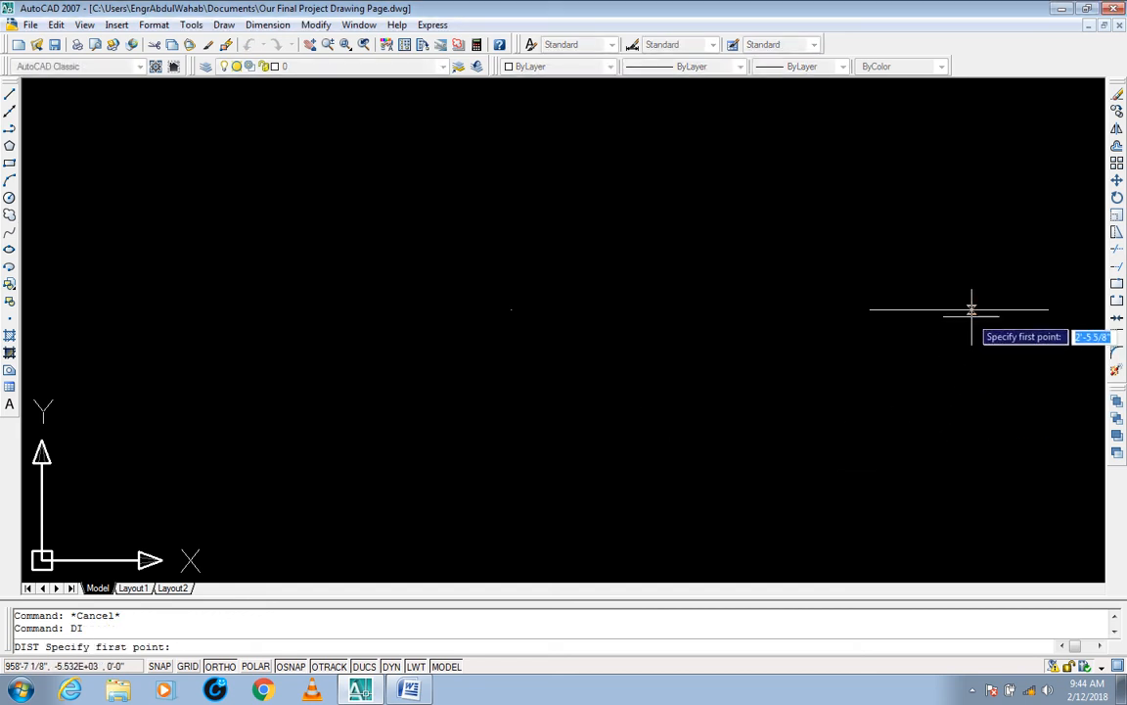
pyautogui.click(959, 310)
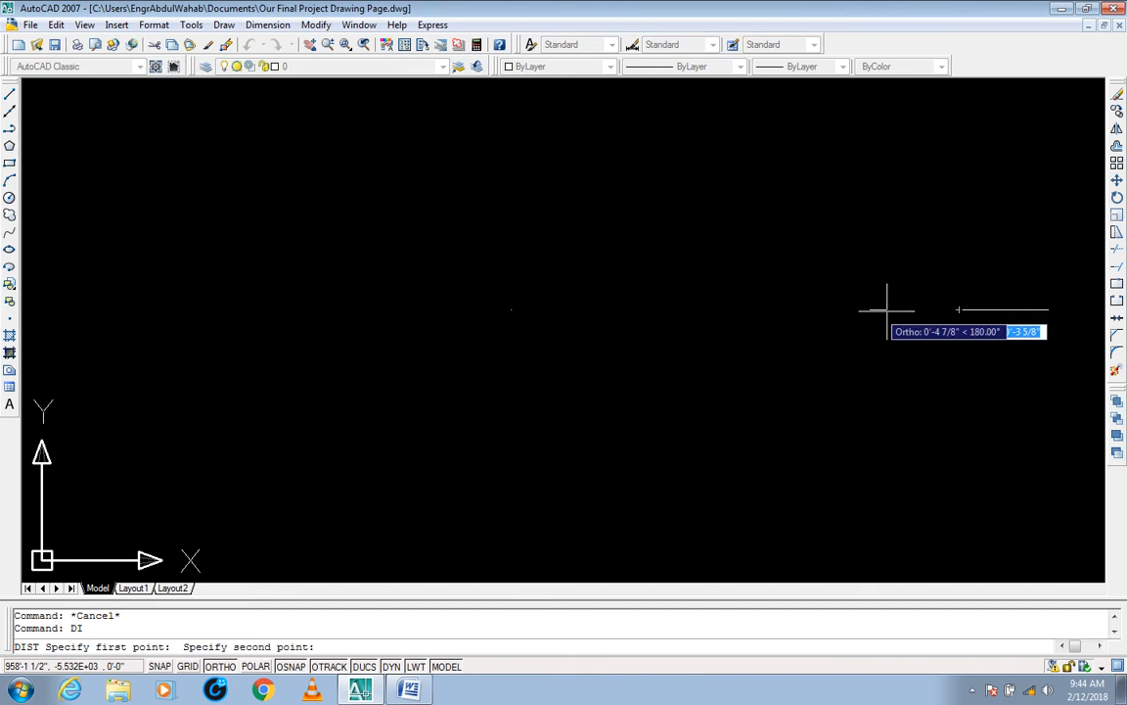
pyautogui.click(511, 309)
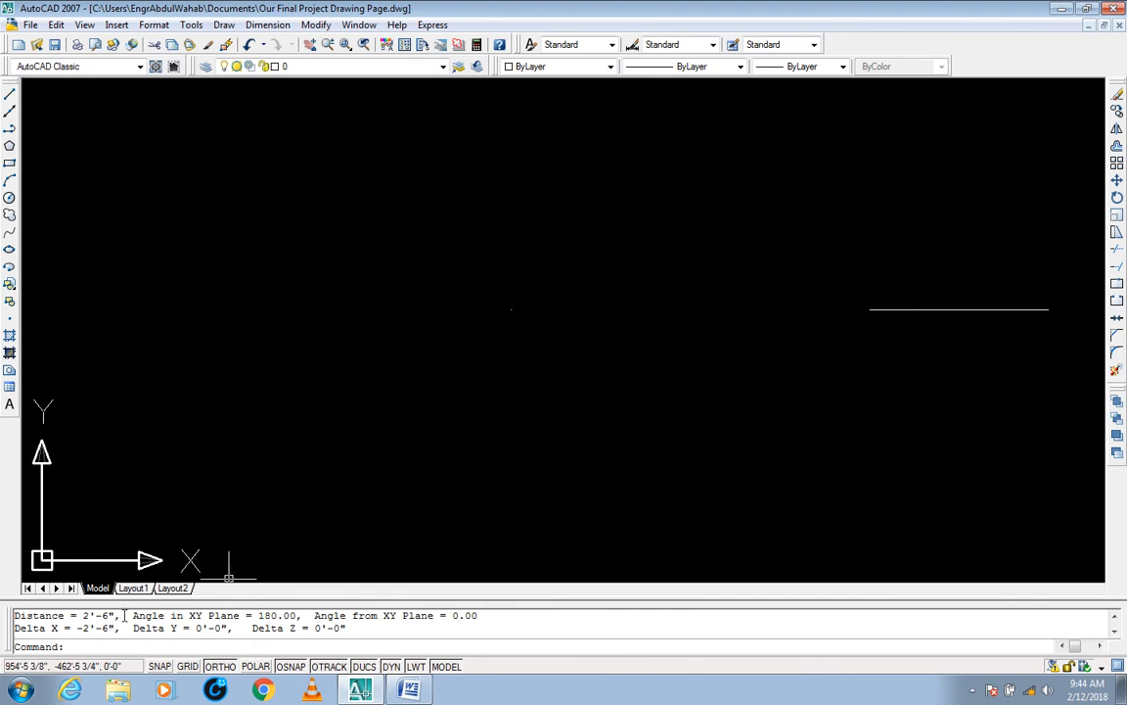
pyautogui.moveTo(124, 614); pyautogui.dragTo(14, 615)
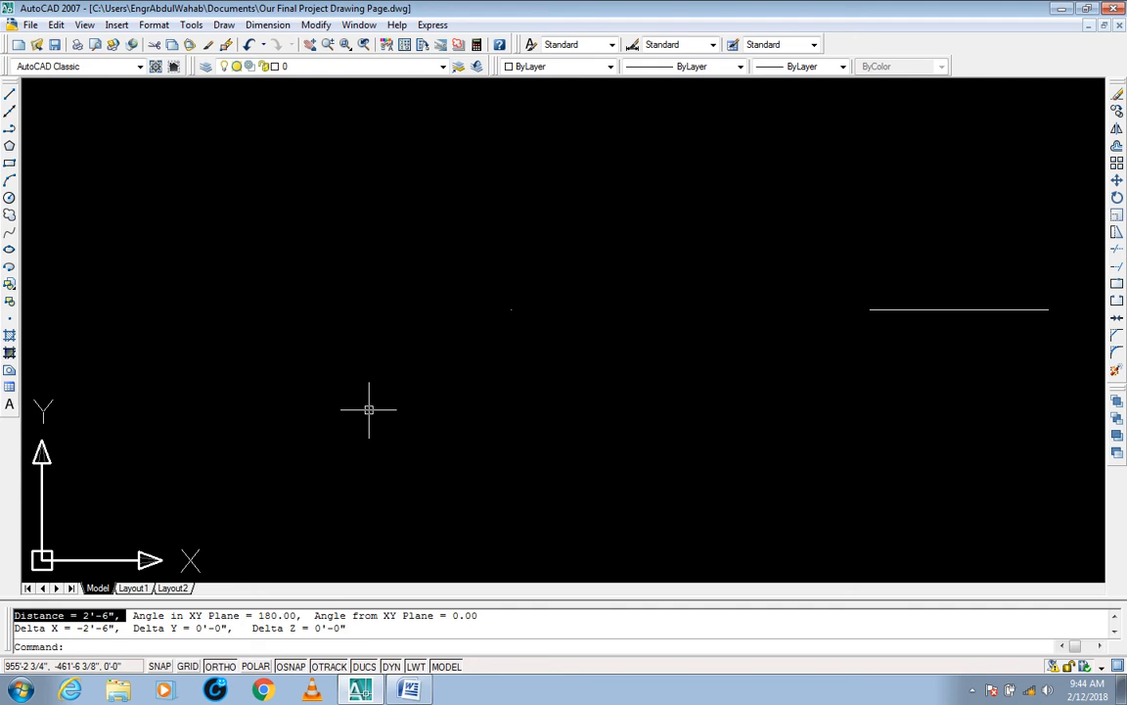
pyautogui.press('Escape')
pyautogui.press('Escape')
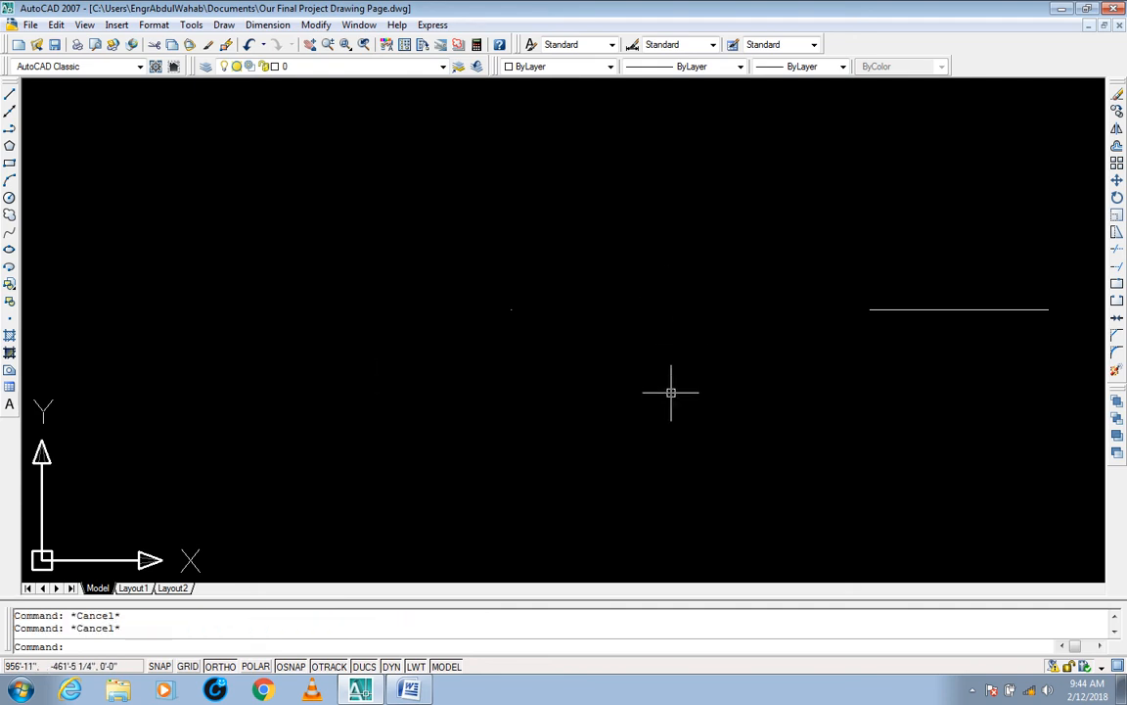
# Step: Undo the last erase, point, polyline and stretch operations
pyautogui.hotkey('ctrl', 'z')
pyautogui.hotkey('ctrl', 'z')
pyautogui.hotkey('ctrl', 'z')
pyautogui.hotkey('ctrl', 'z')
pyautogui.hotkey('ctrl', 'z')
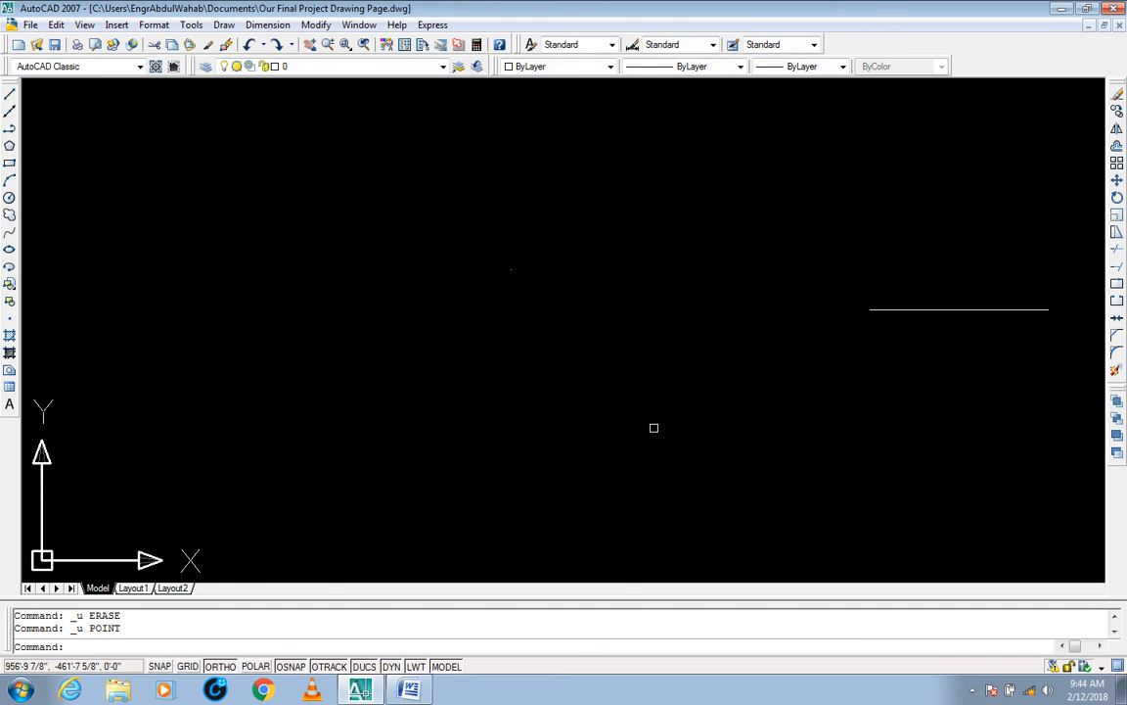
# Step: Erase the reference point above the line with a crossing window
pyautogui.click(547, 257)
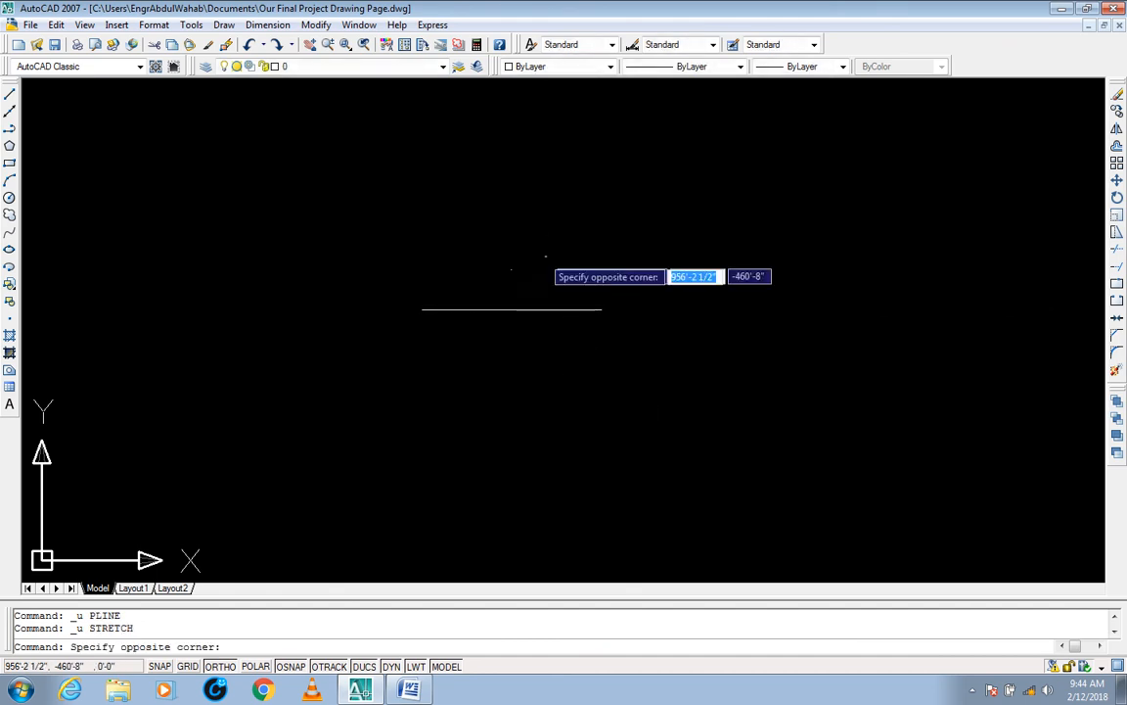
pyautogui.click(473, 284)
pyautogui.write('e')
pyautogui.press('Return')
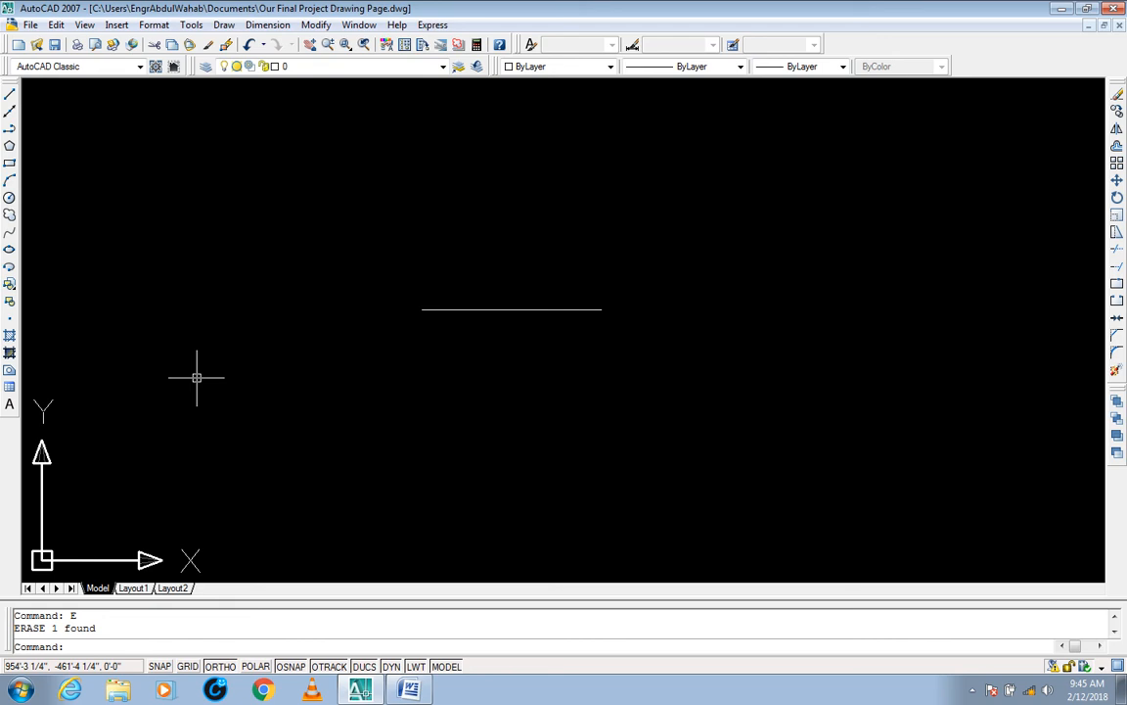
pyautogui.press('Escape')
pyautogui.press('Escape')
# Step: Copy the horizontal line once a short distance straight above and once straight below the original
pyautogui.write('CO')
pyautogui.press('Return')
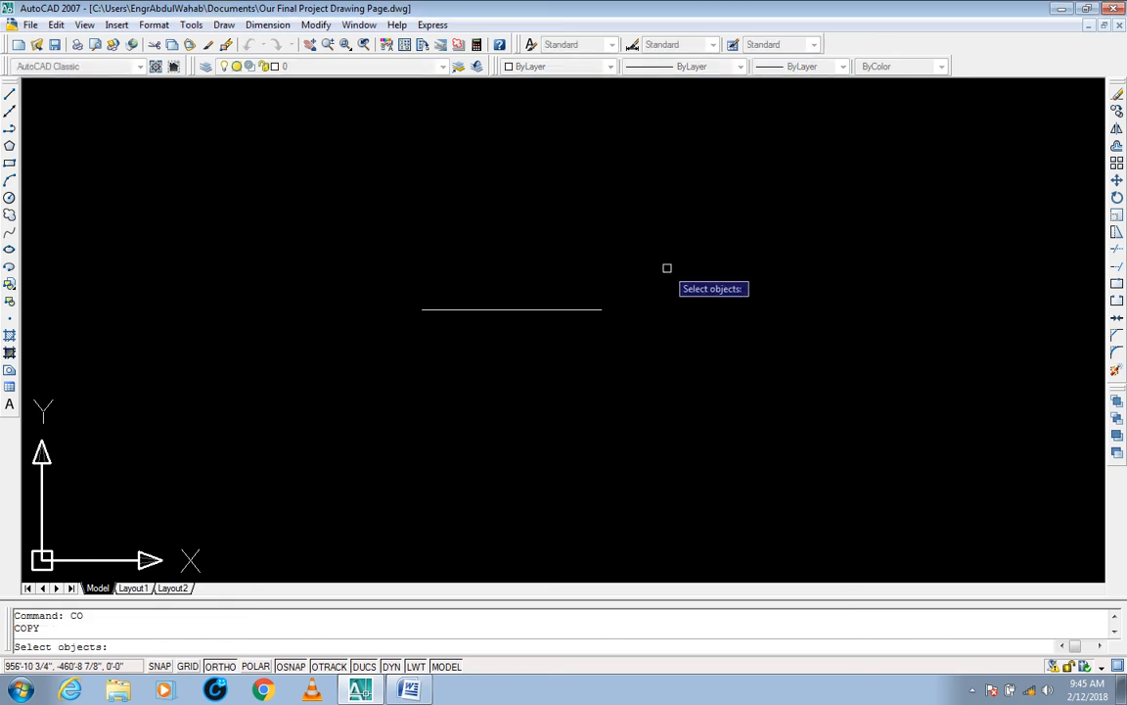
pyautogui.click(670, 265)
pyautogui.click(402, 370)
pyautogui.press('Return')
pyautogui.click(485, 448)
pyautogui.click(491, 400)
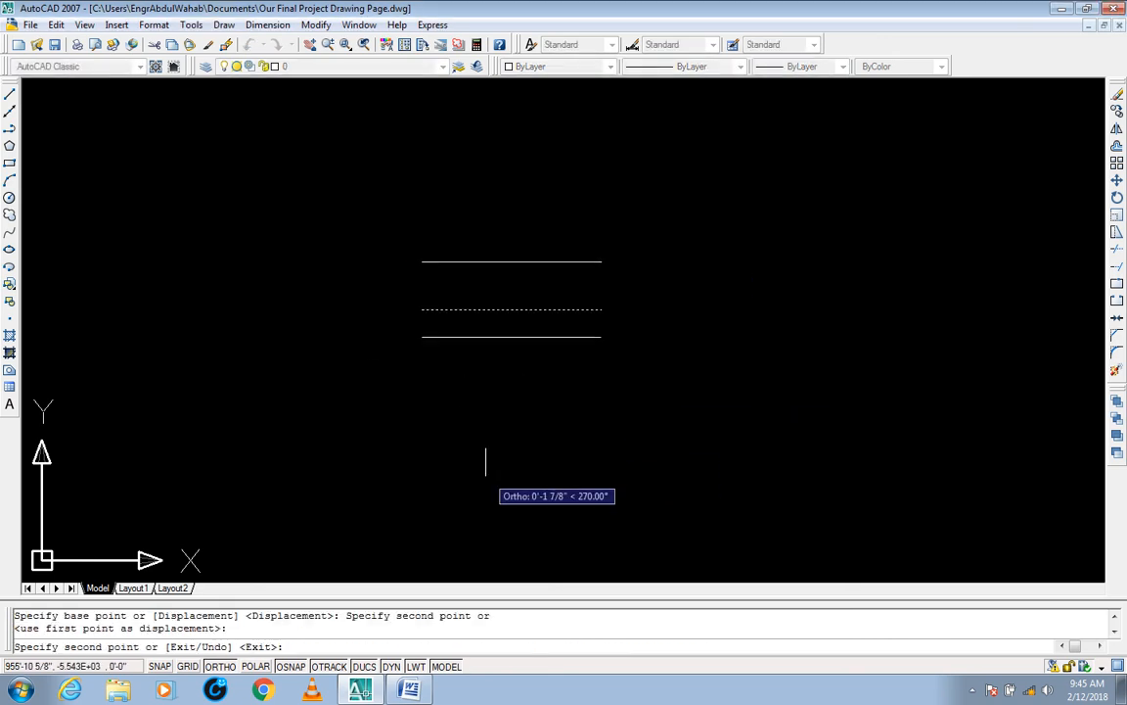
pyautogui.click(485, 486)
pyautogui.press('Escape')
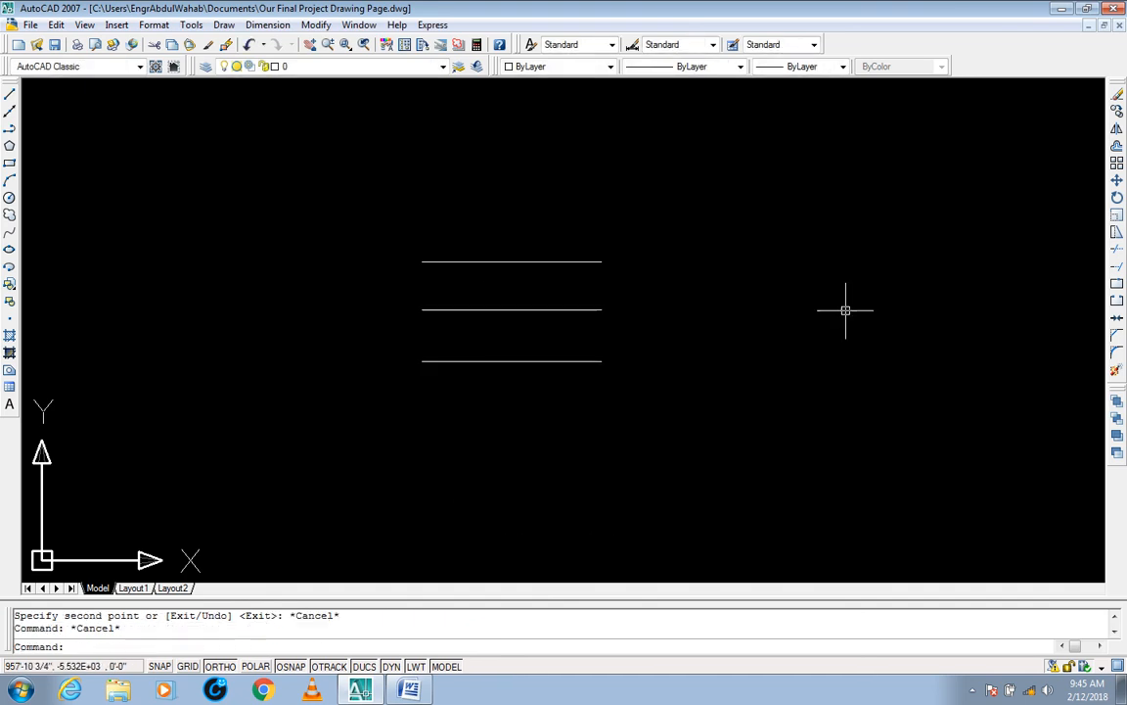
pyautogui.press('Escape')
# Step: Use Stretch with a crossing window around all three lines to shift them 2' to the left from the lowest line's midpoint, and undo the shift
pyautogui.write('s')
pyautogui.press('Return')
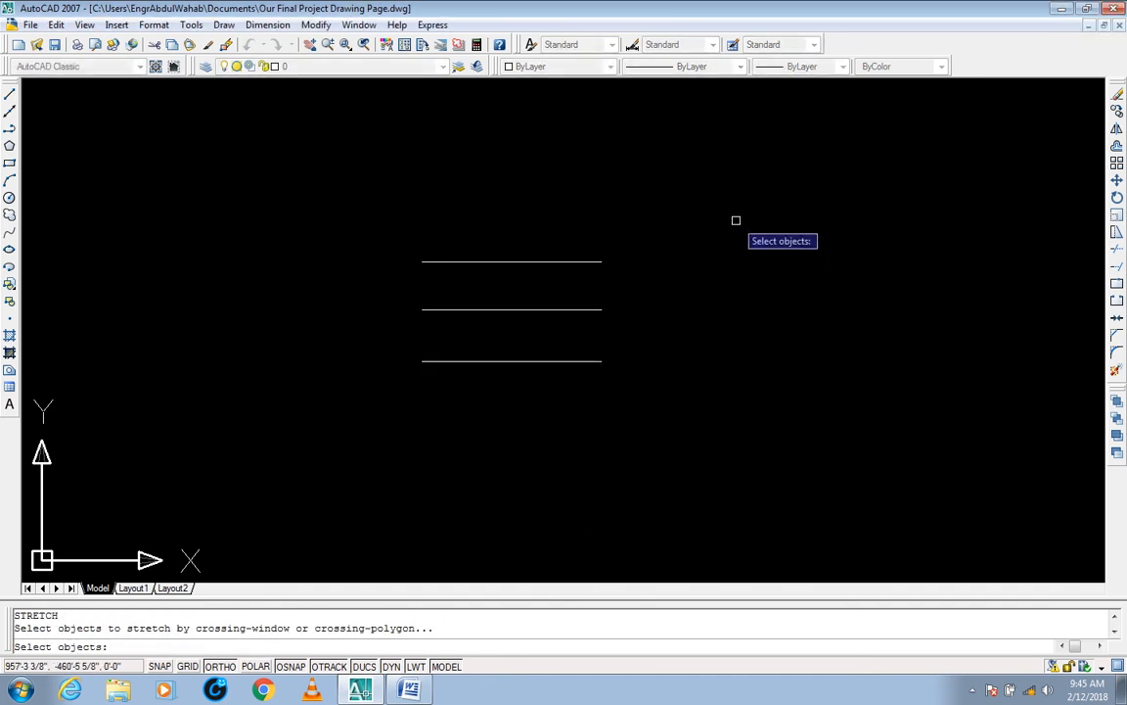
pyautogui.click(736, 220)
pyautogui.click(365, 435)
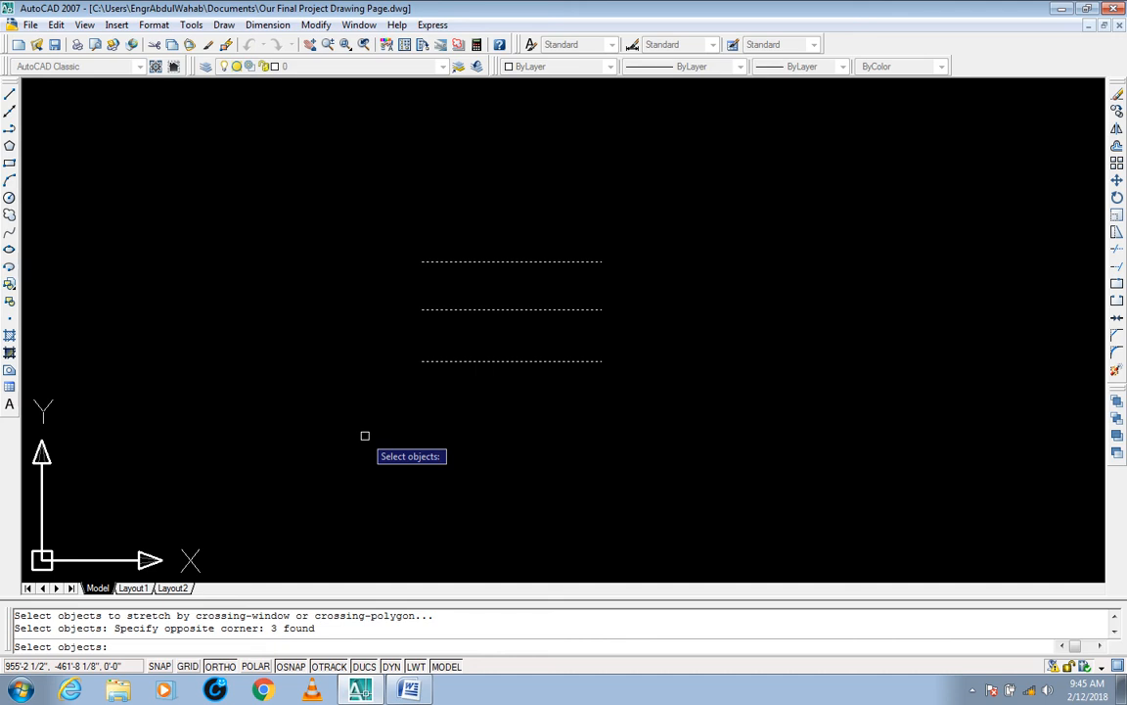
pyautogui.press('Return')
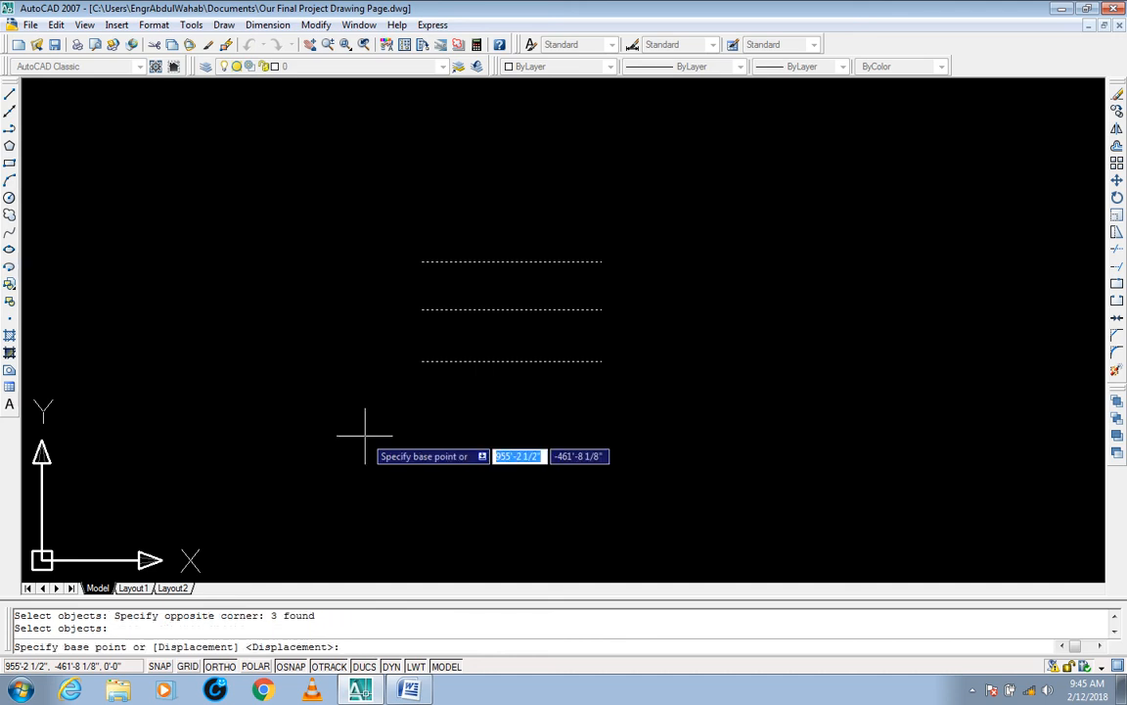
pyautogui.click(511, 361)
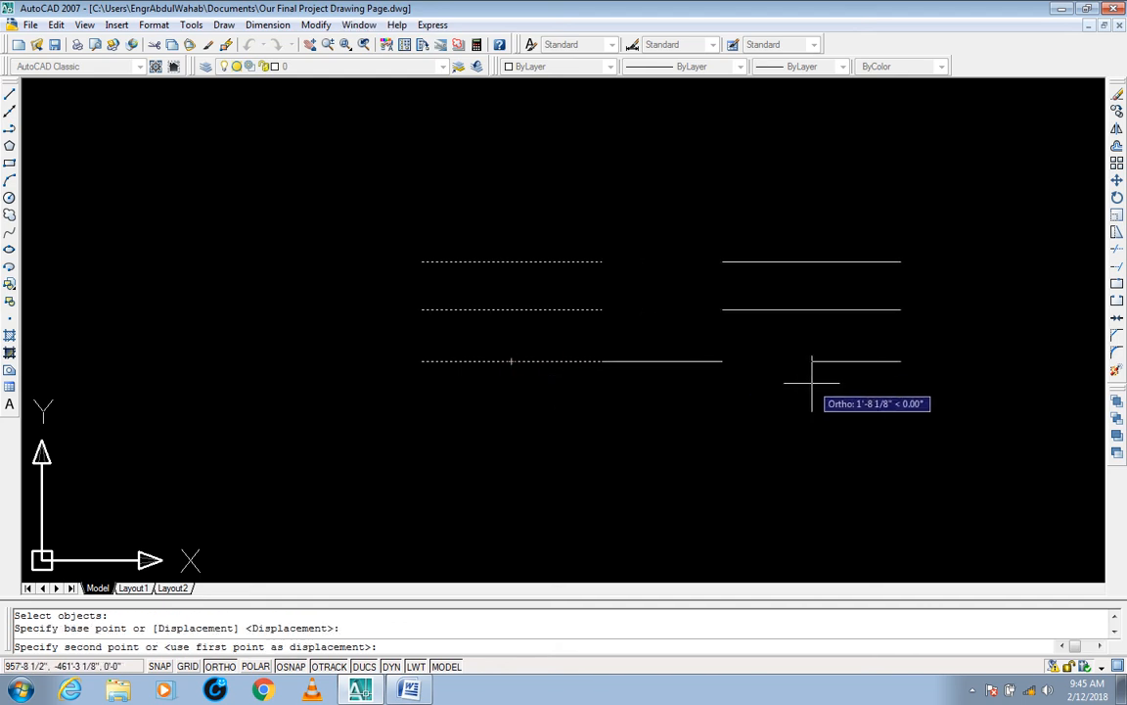
pyautogui.moveTo(160, 373); pyautogui.dragTo(207, 378, button='middle')
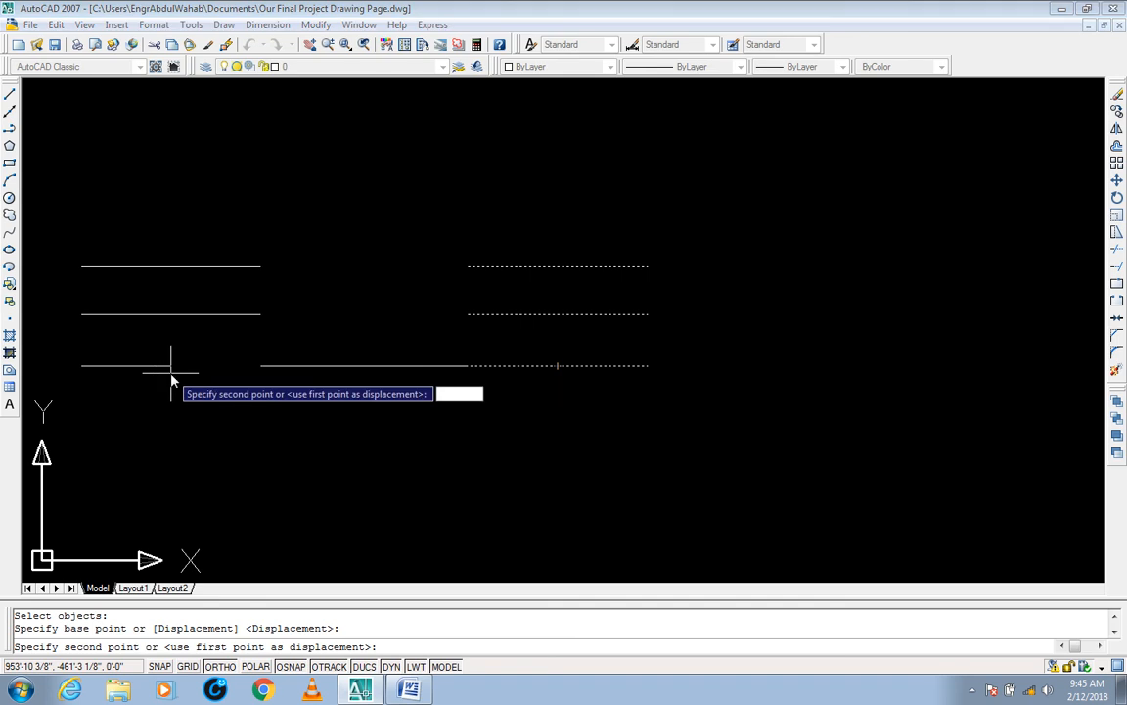
pyautogui.write("2'")
pyautogui.press('Return')
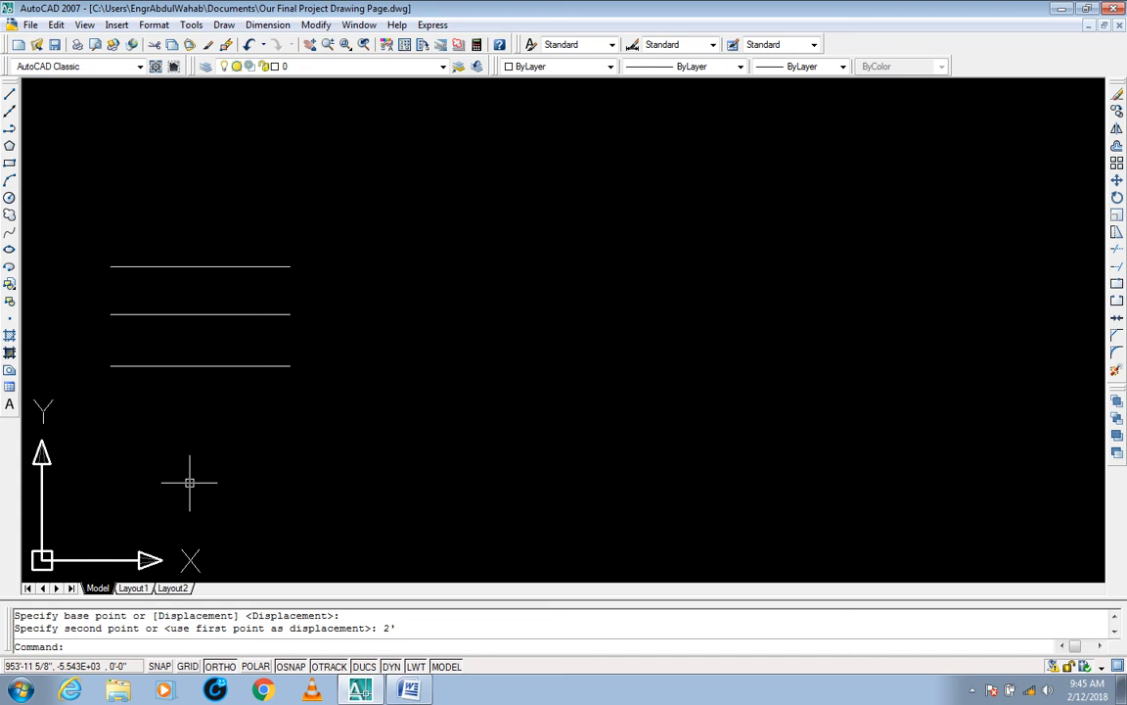
pyautogui.hotkey('ctrl', 'z')
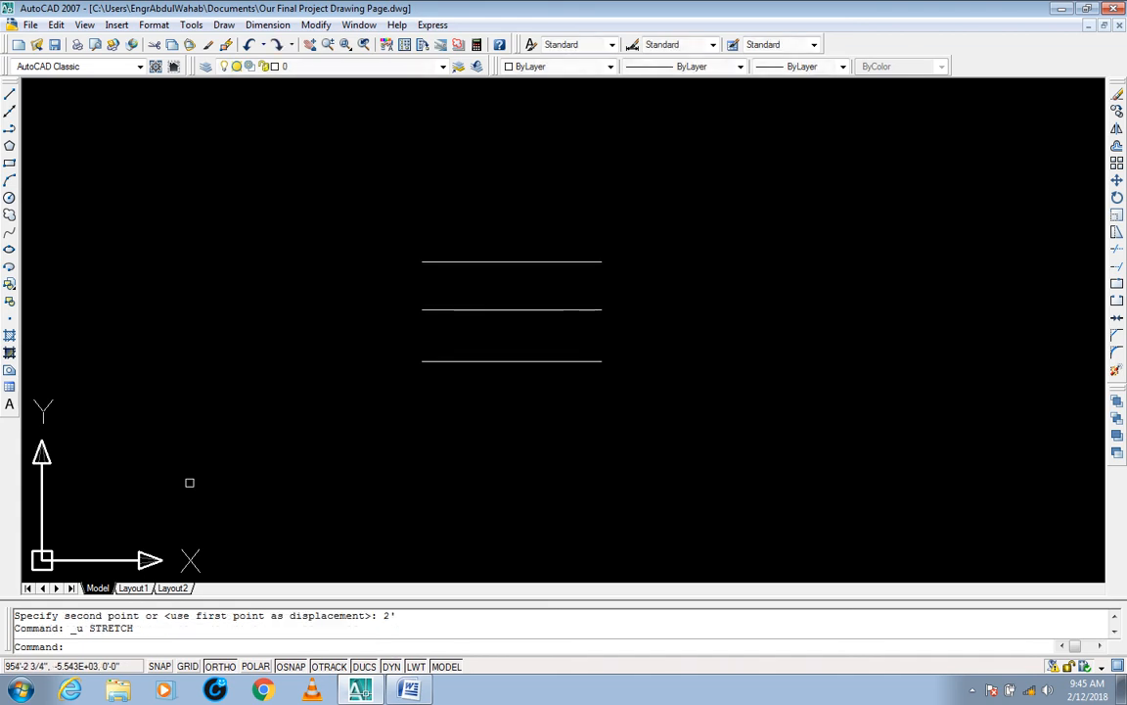
pyautogui.press('Escape')
pyautogui.press('Escape')
# Step: Move the uppermost line freely up and to the left of the other two, with Ortho turned off
pyautogui.write('m')
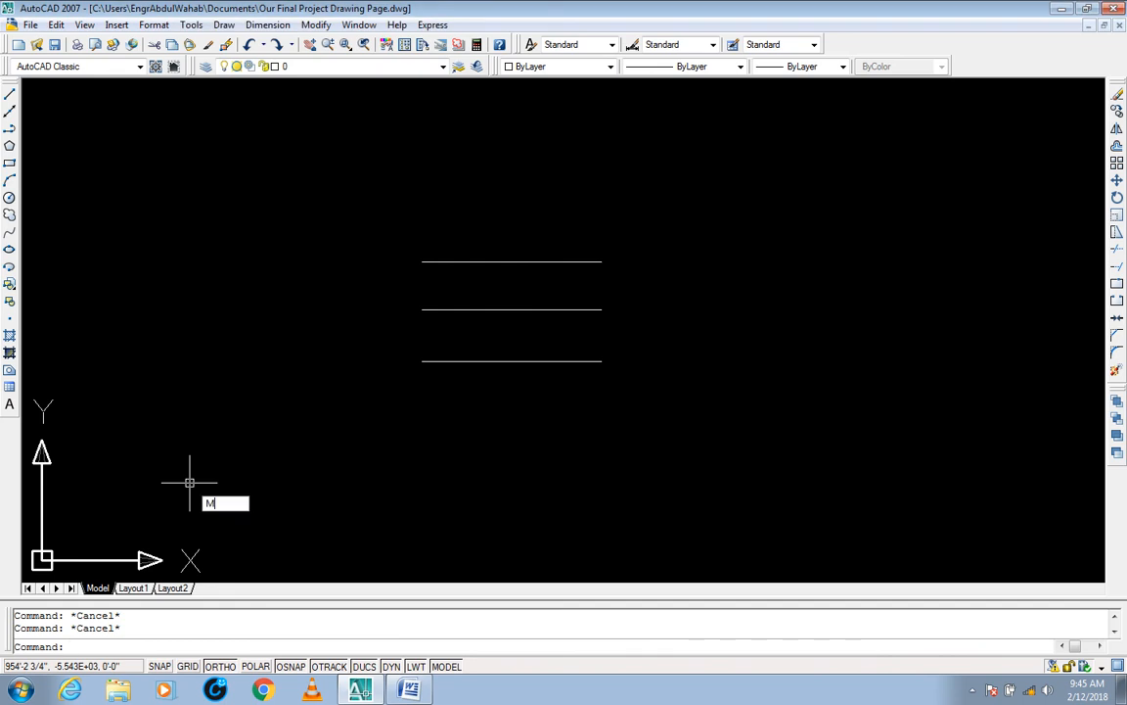
pyautogui.press('Return')
pyautogui.click(669, 229)
pyautogui.click(445, 273)
pyautogui.press('Return')
pyautogui.click(741, 435)
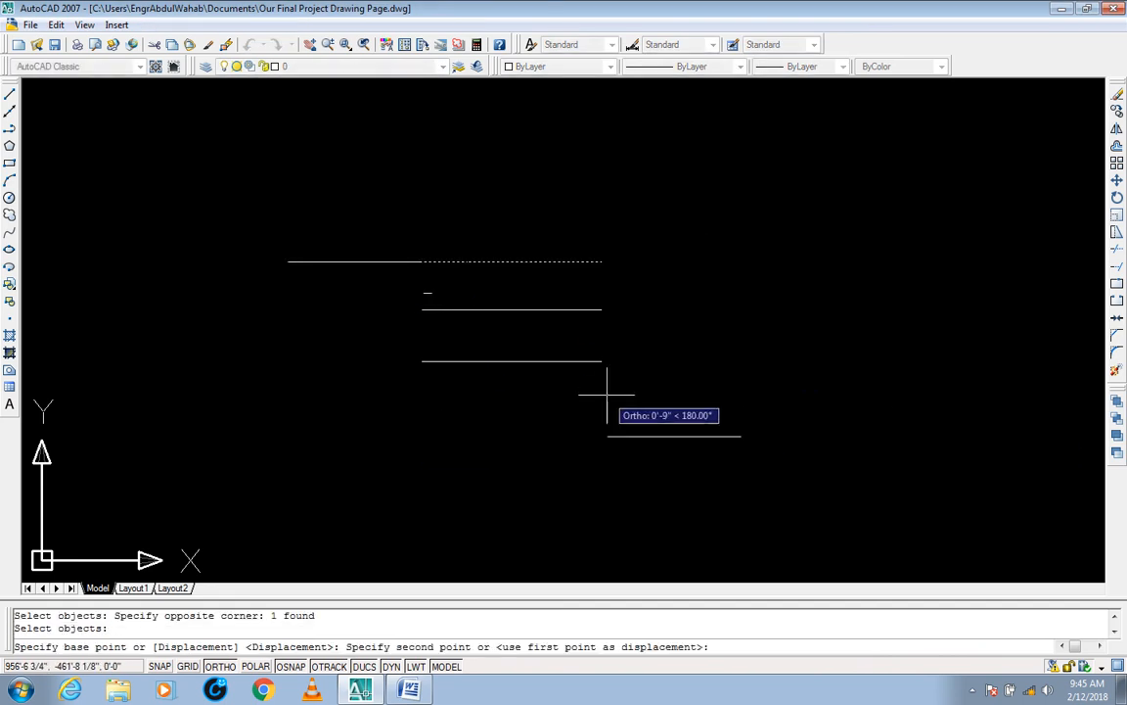
pyautogui.press('F8')
pyautogui.click(466, 374)
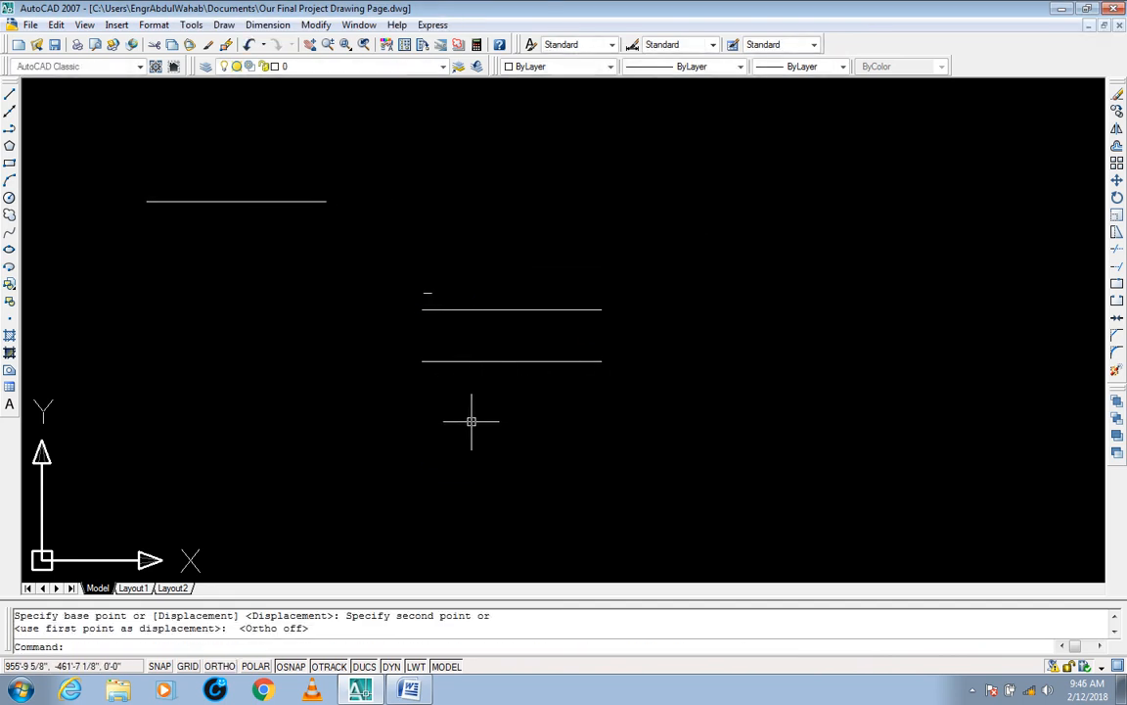
pyautogui.press('Escape')
pyautogui.press('Escape')
# Step: Move the lowest line down and to the right of the middle line, so the three lines are staggered
pyautogui.write('m')
pyautogui.press('Return')
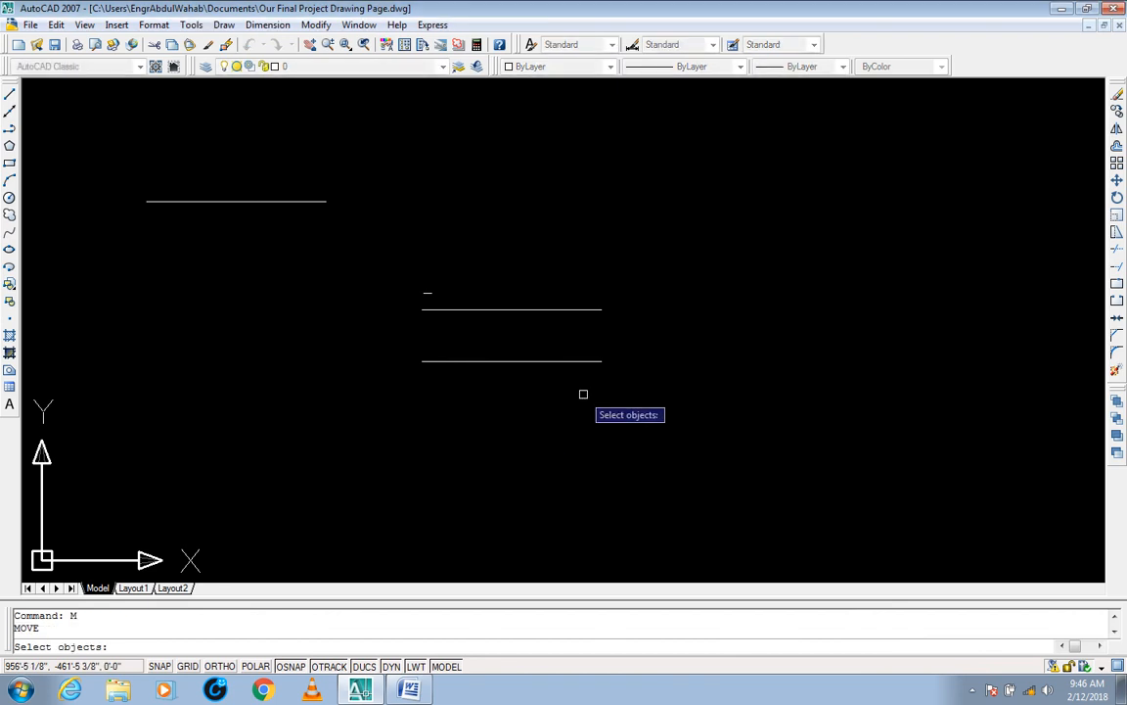
pyautogui.click(577, 303)
pyautogui.click(408, 383)
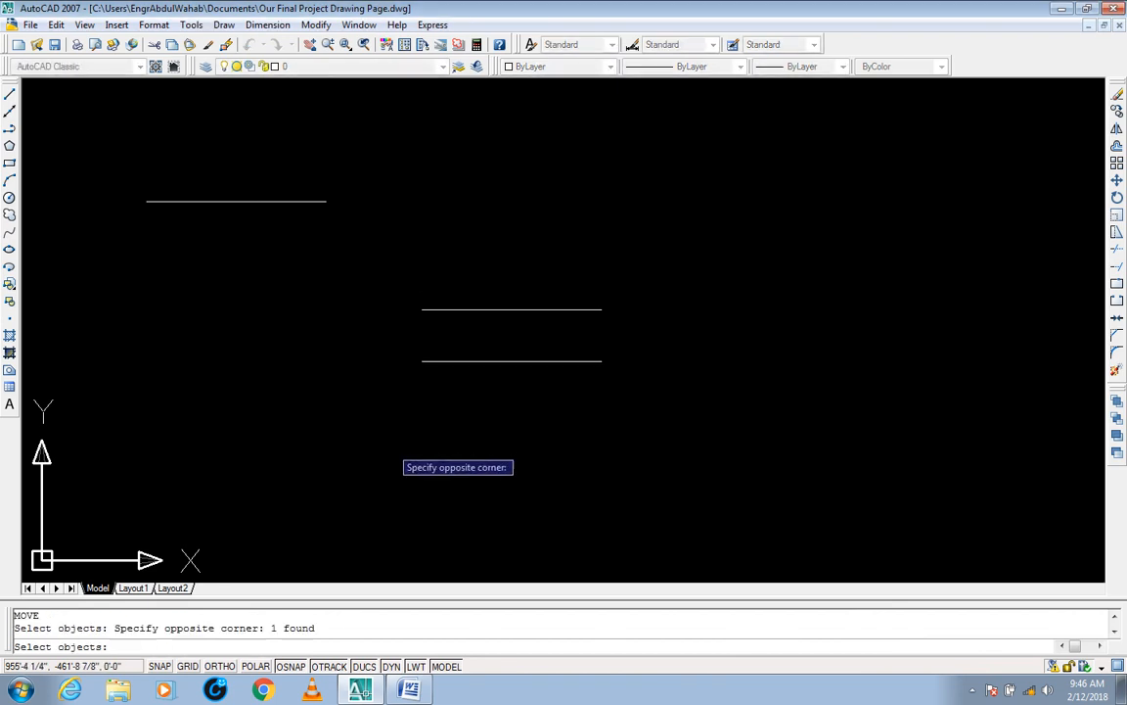
pyautogui.click(820, 518)
pyautogui.press('Escape')
pyautogui.press('Escape')
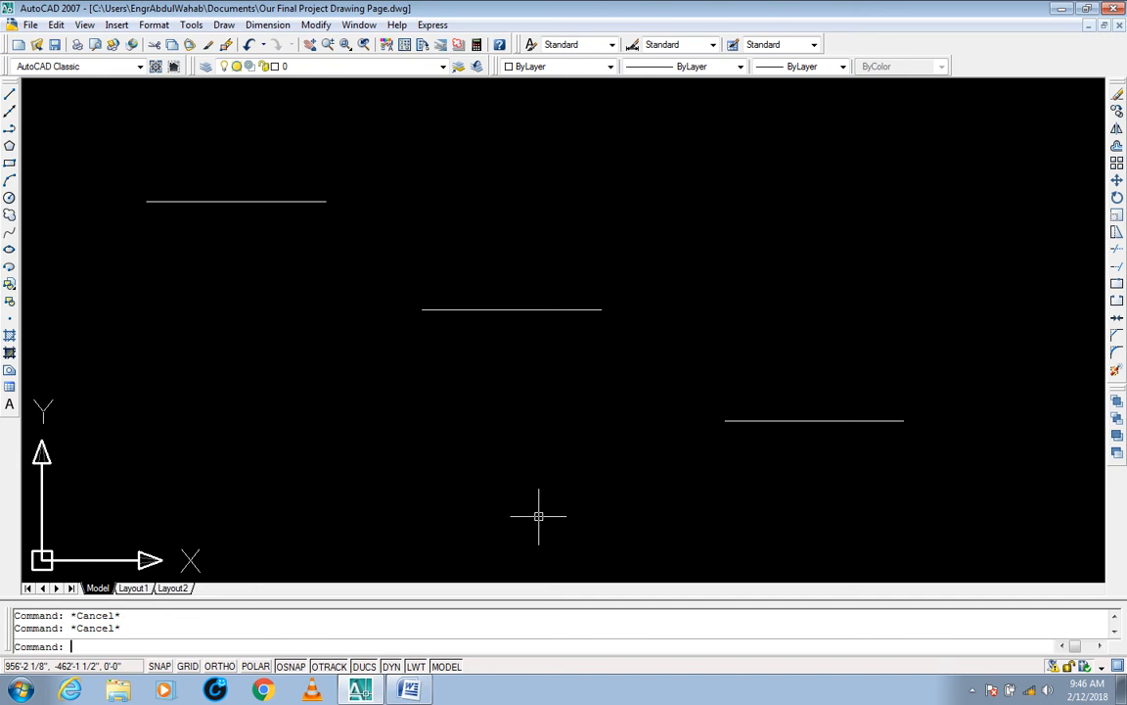
# Step: Use Stretch to shift all three staggered lines 1' to the right from the middle line's midpoint, and undo the shift
pyautogui.write('s')
pyautogui.press('Return')
pyautogui.click(1011, 168)
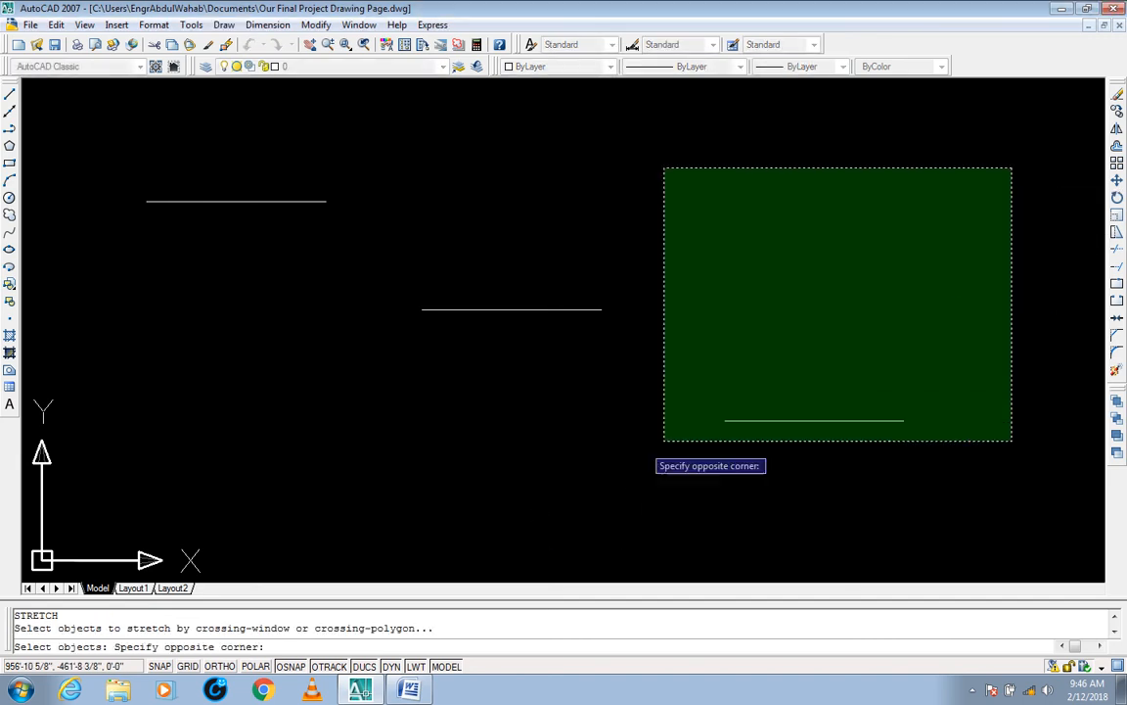
pyautogui.click(87, 468)
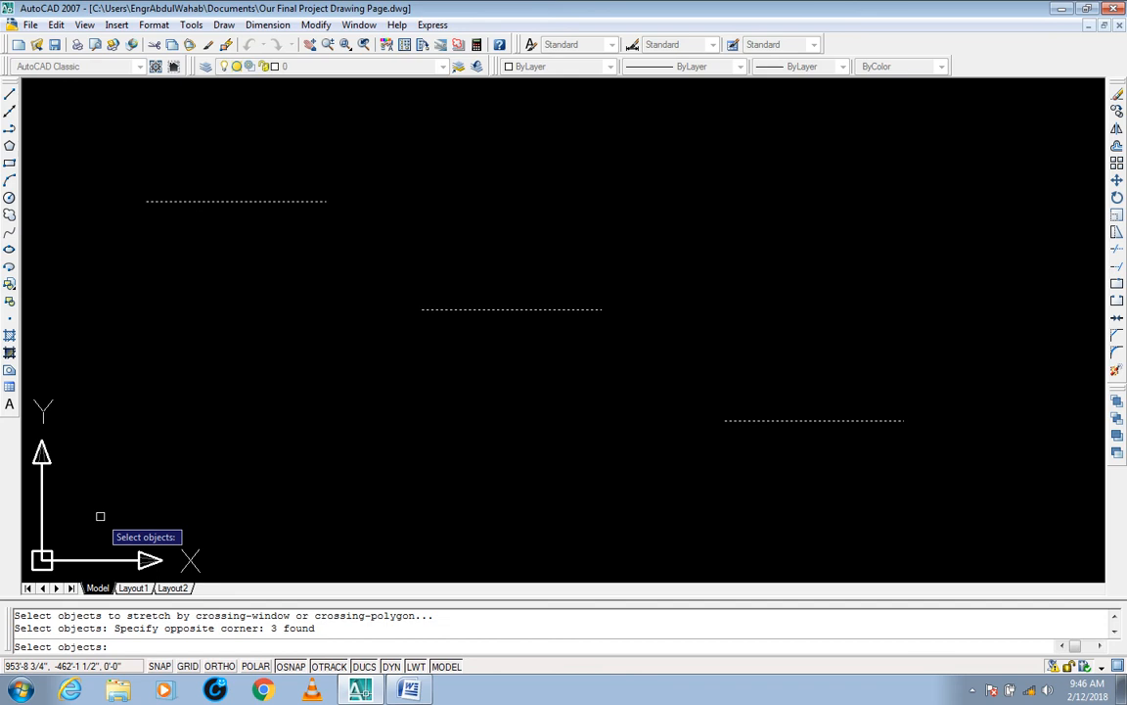
pyautogui.press('Return')
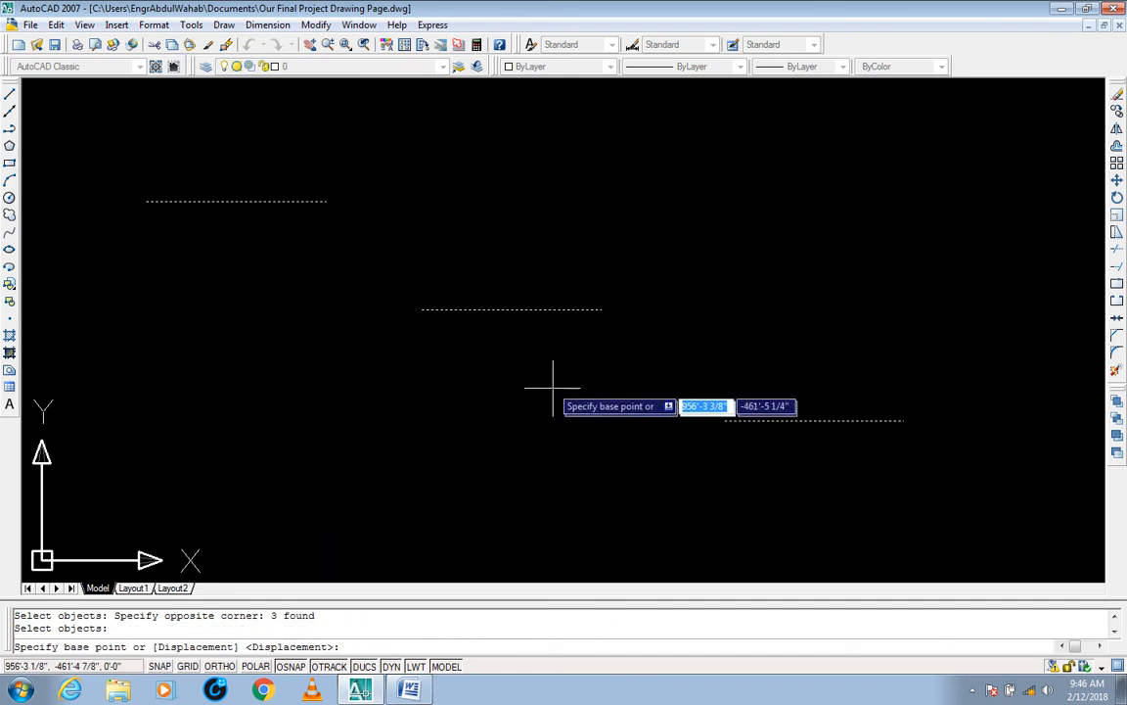
pyautogui.click(511, 310)
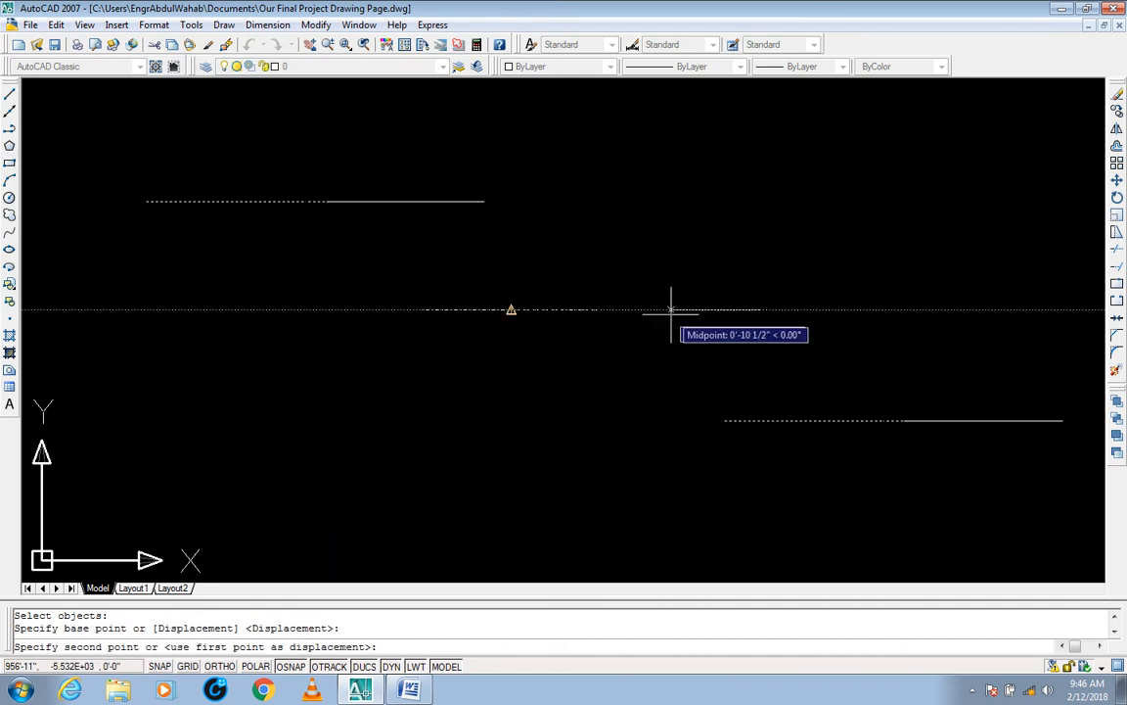
pyautogui.write("1'")
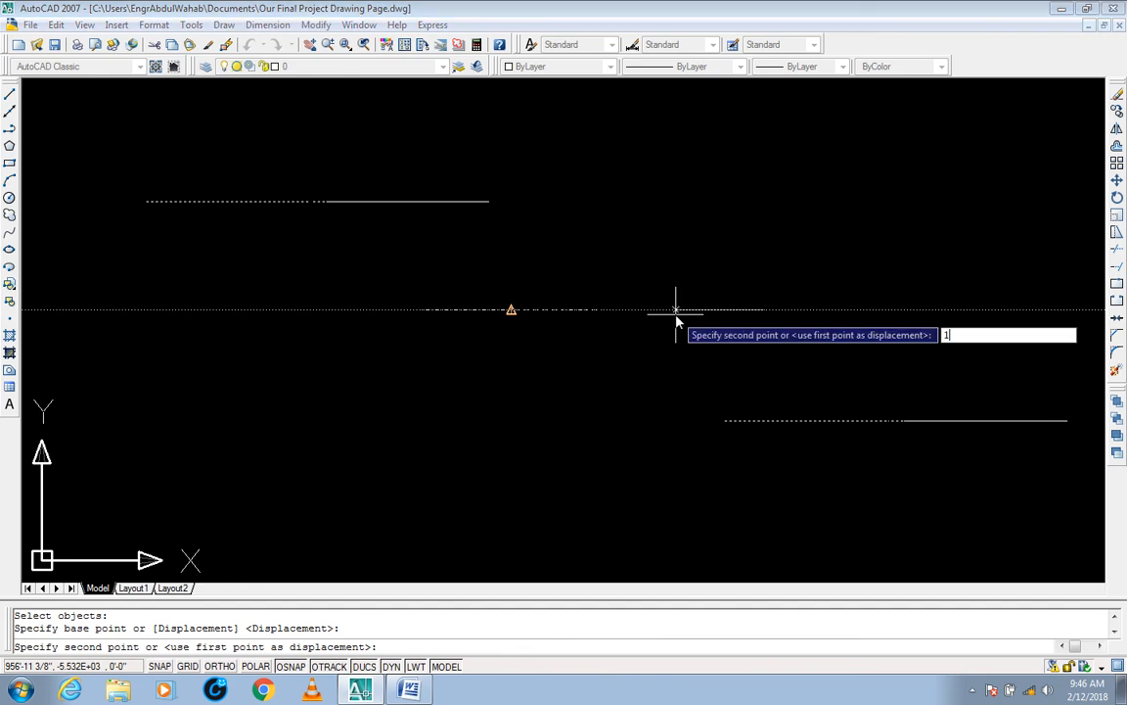
pyautogui.press('Return')
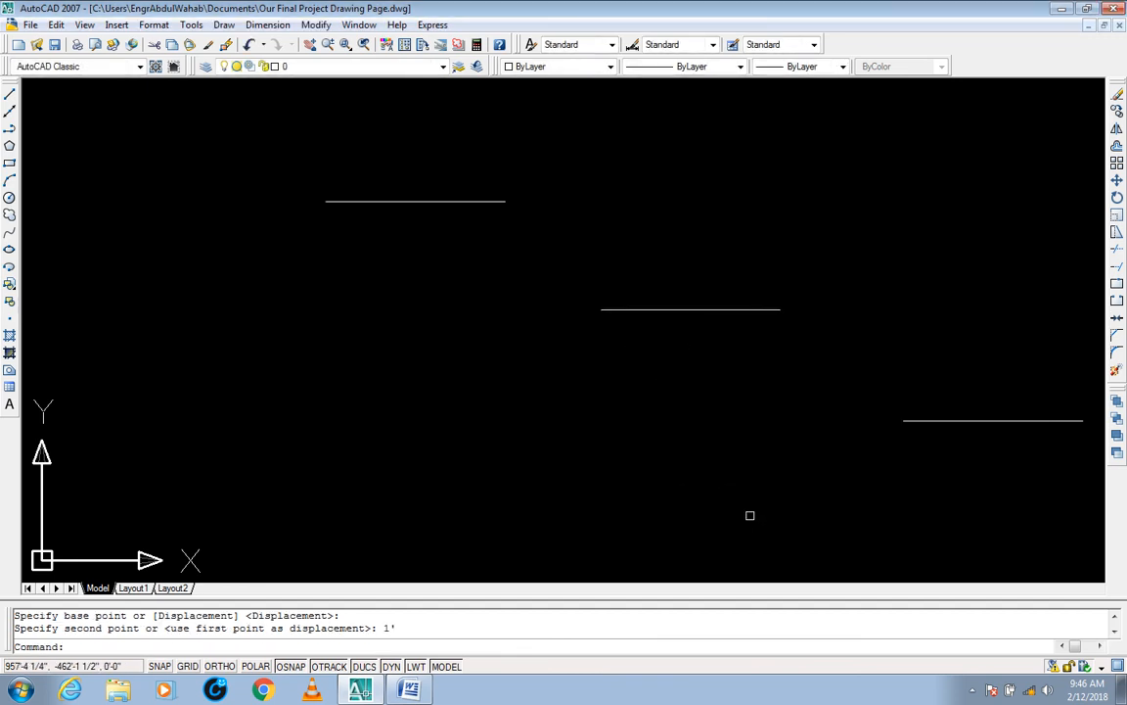
pyautogui.hotkey('ctrl', 'z')
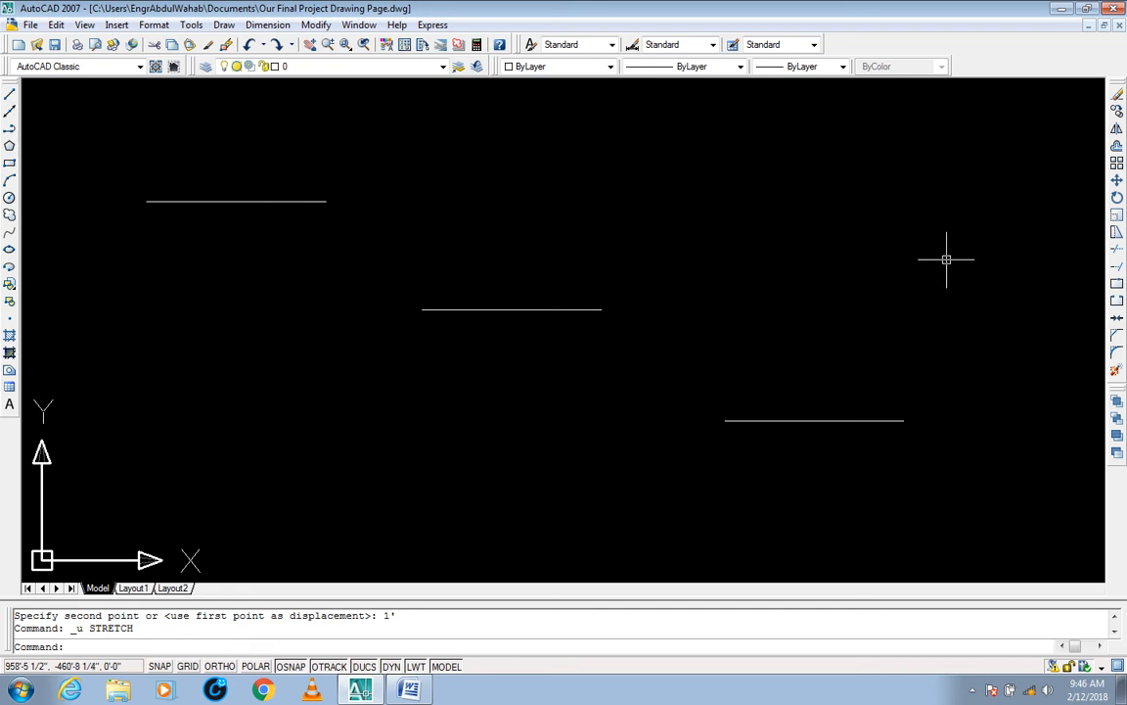
# Step: Erase all three staggered lines with a crossing window
pyautogui.click(987, 175)
pyautogui.click(79, 495)
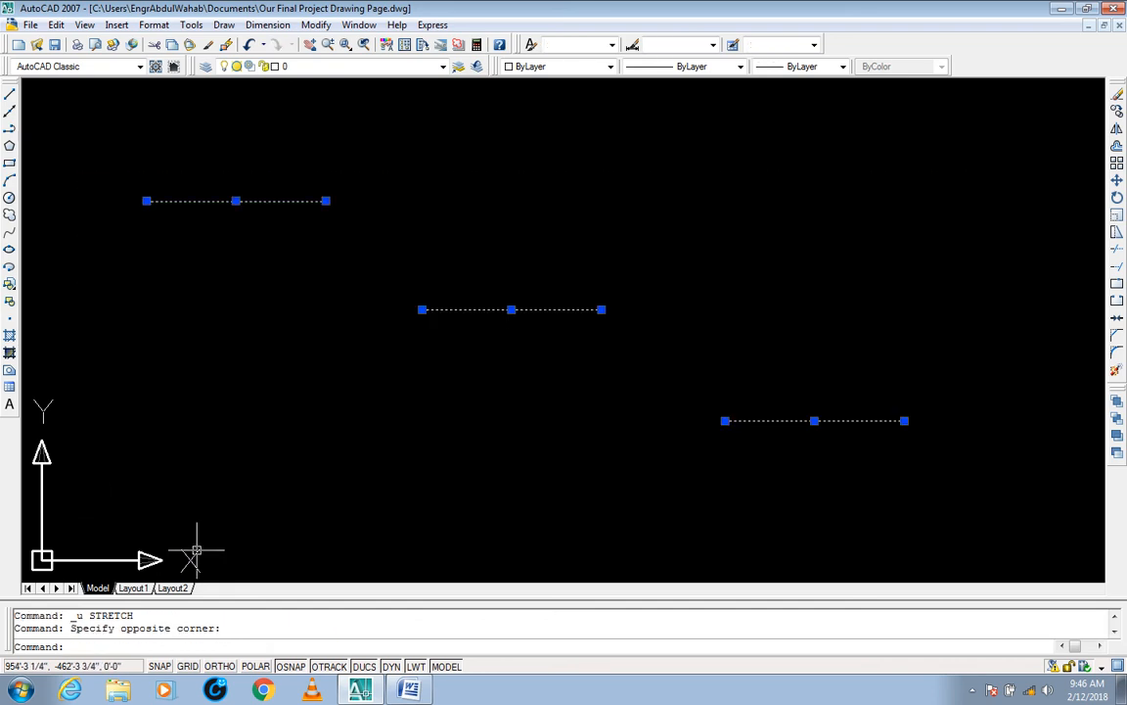
pyautogui.write('E')
pyautogui.press('Return')
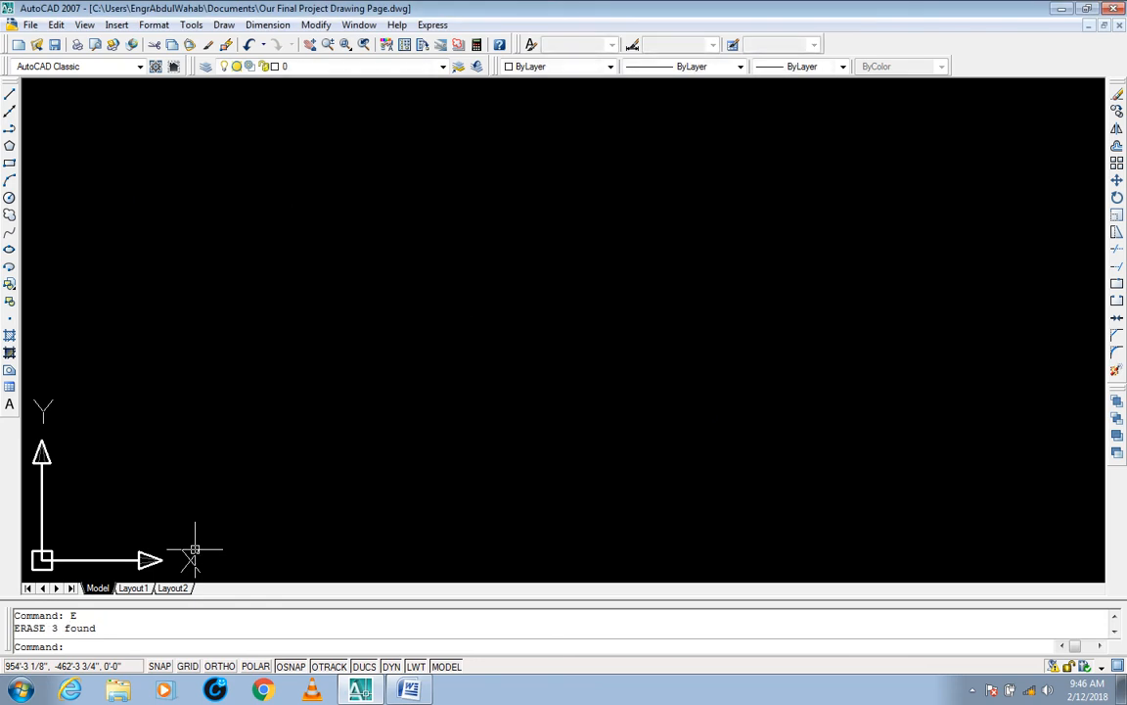
pyautogui.press('Escape')
pyautogui.press('Escape')
# Step: Draw a 1' by 1' square with Rectangle in the empty drawing, and check its side lengths
pyautogui.write('REC')
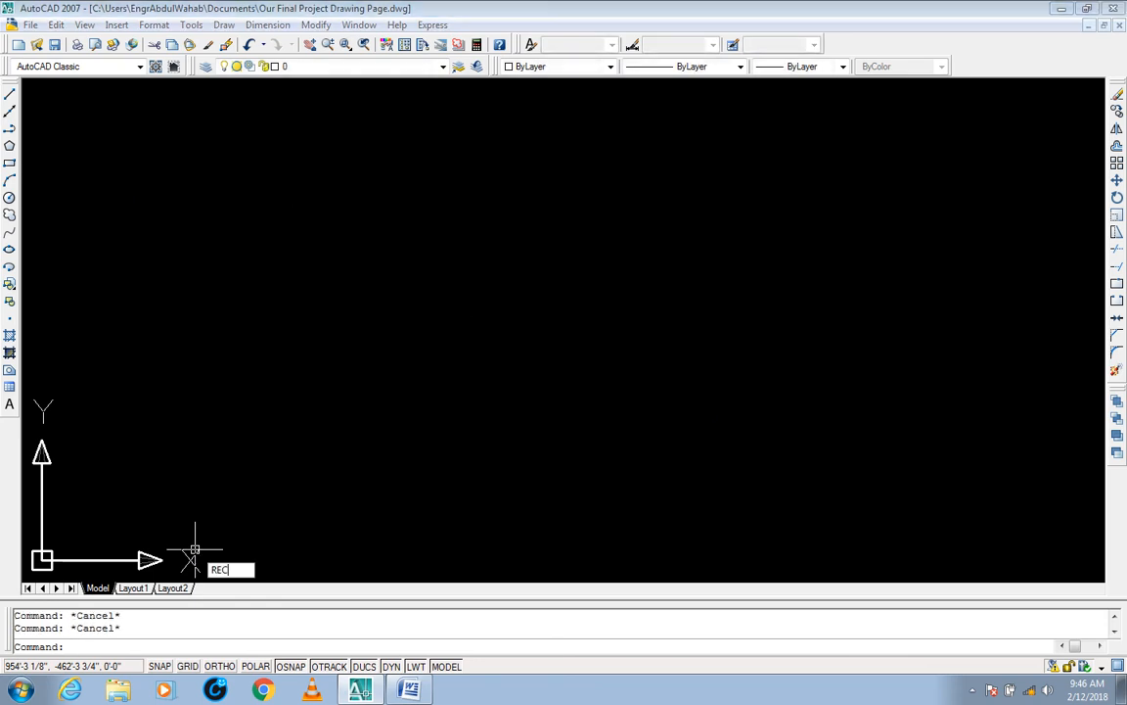
pyautogui.press('Return')
pyautogui.click(419, 241)
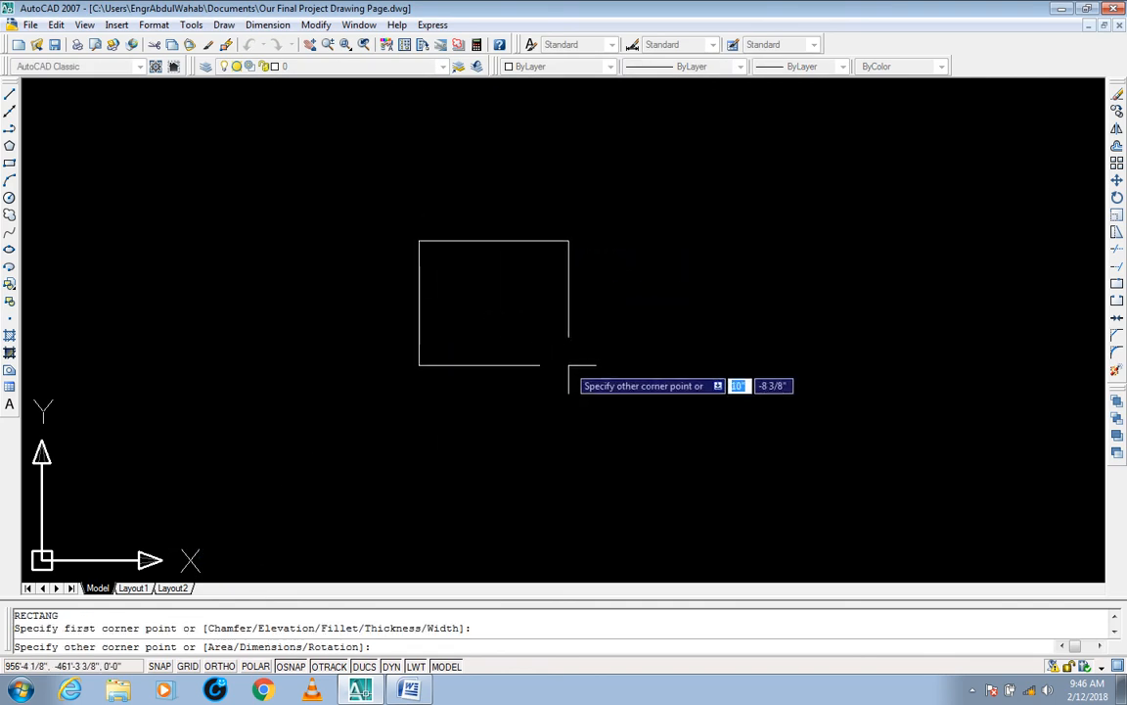
pyautogui.write("1'")
pyautogui.press('Tab')
pyautogui.write('1')
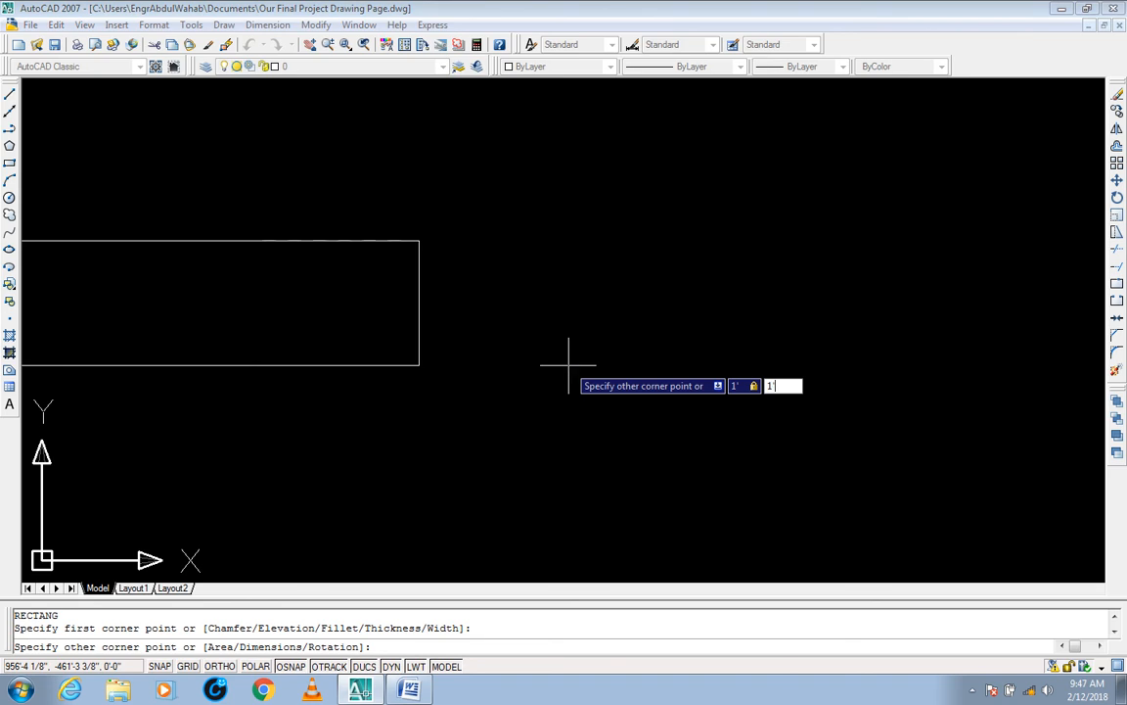
pyautogui.press('Return')
pyautogui.moveTo(588, 273); pyautogui.dragTo(575, 371, button='middle')
pyautogui.scroll(-2, 594, 374)
pyautogui.click(646, 289)
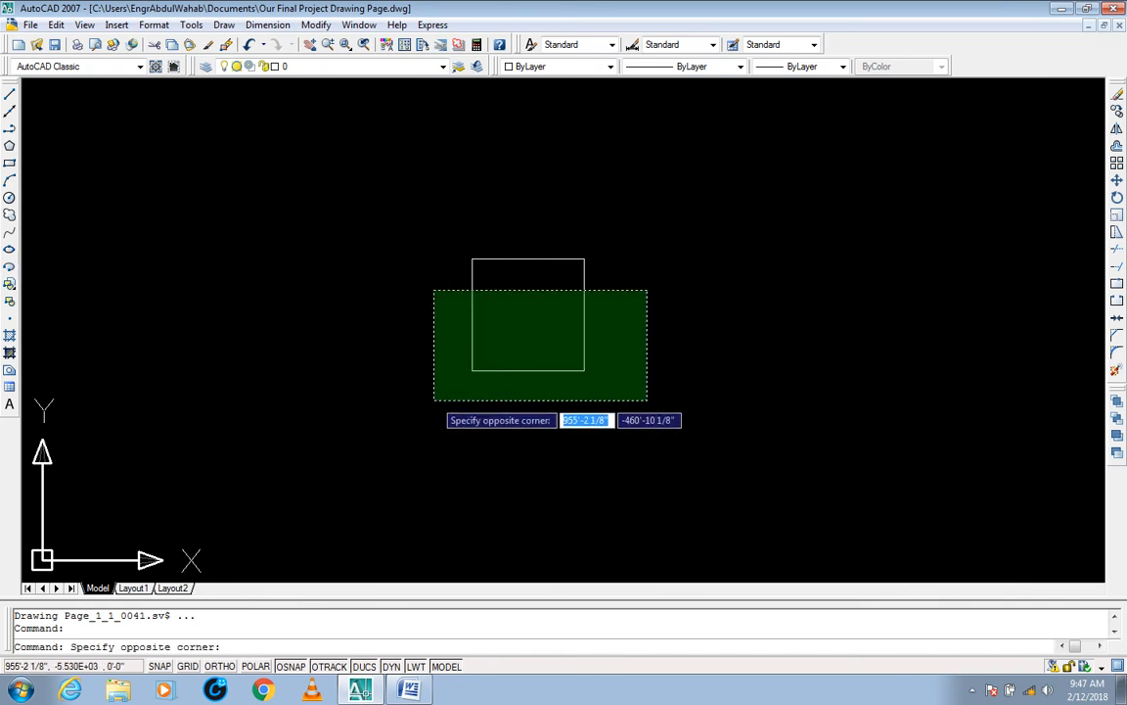
pyautogui.click(432, 402)
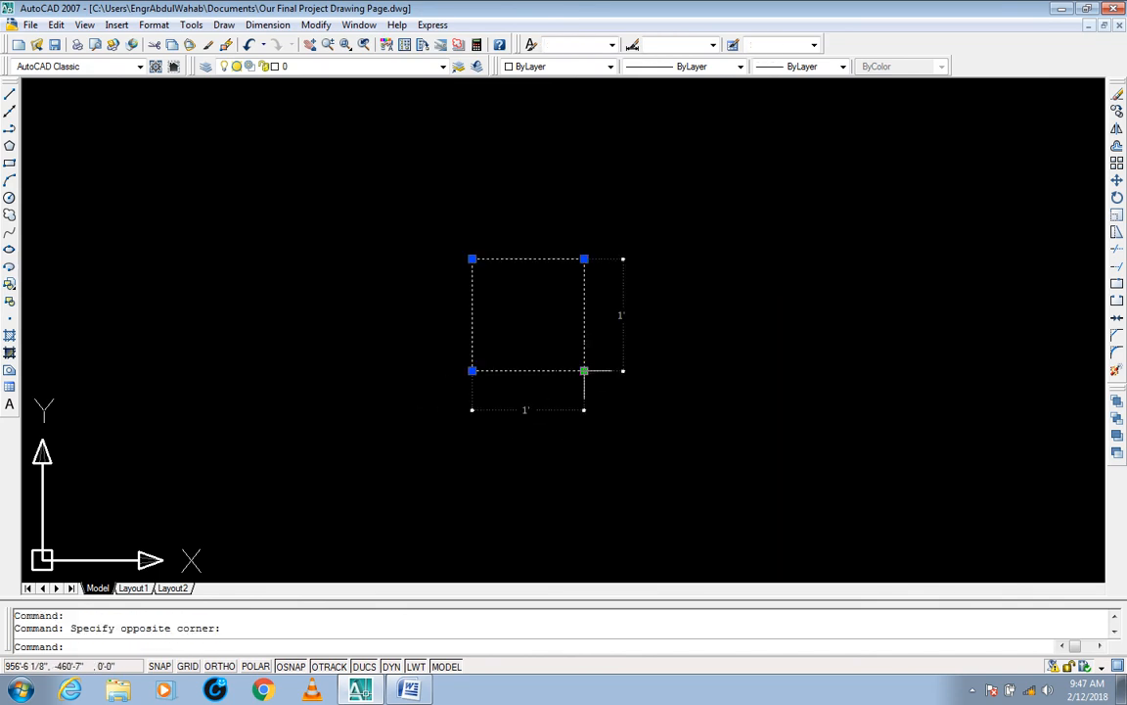
pyautogui.press('Escape')
pyautogui.press('Escape')
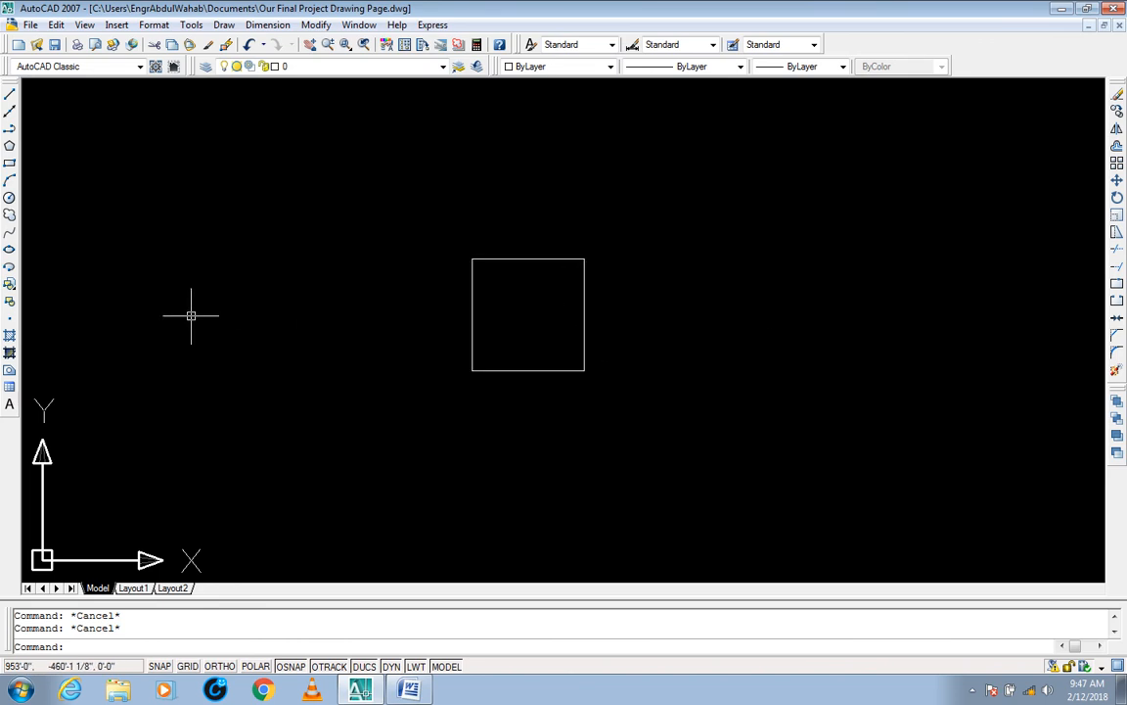
# Step: With Ortho on, stretch the square's right edge 2' to the right from its lower-right corner, and check the resulting rectangle
pyautogui.moveTo(613, 443); pyautogui.dragTo(603, 455, button='middle')
pyautogui.write('s')
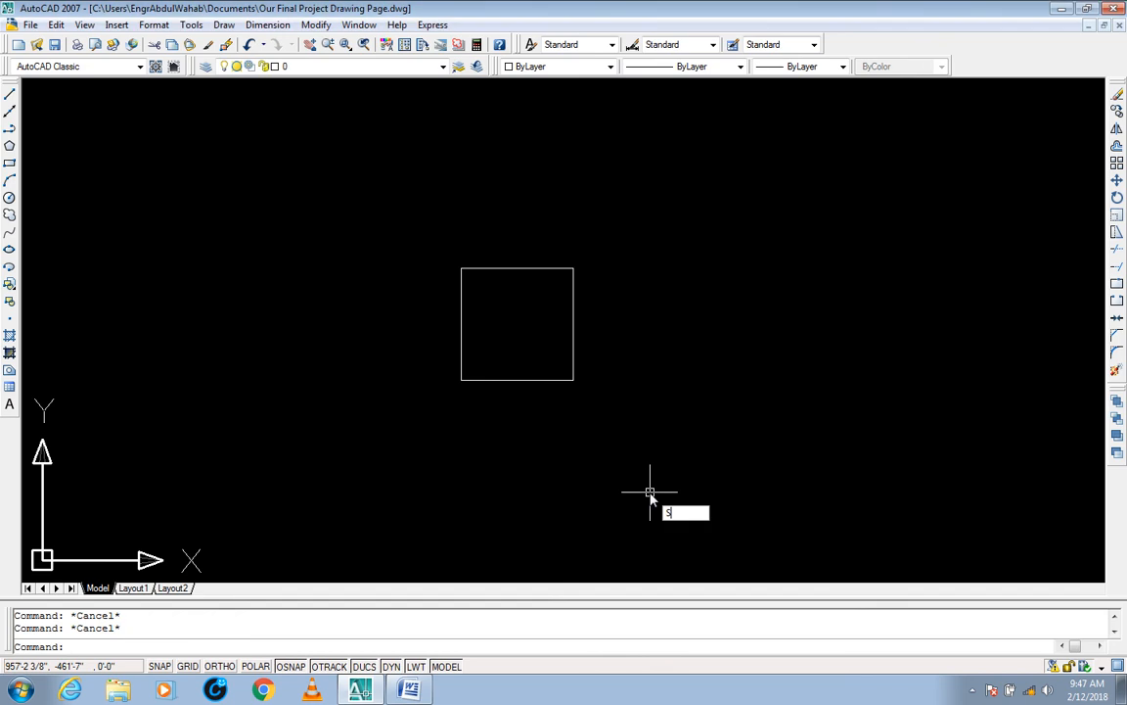
pyautogui.press('Return')
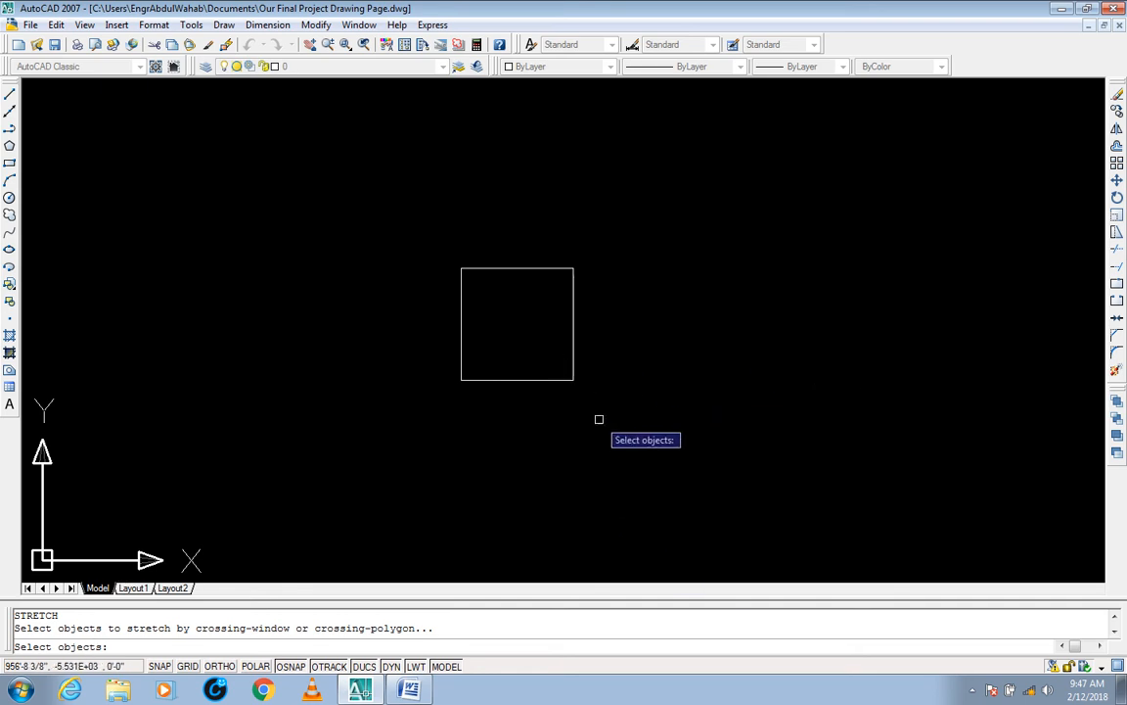
pyautogui.click(221, 666)
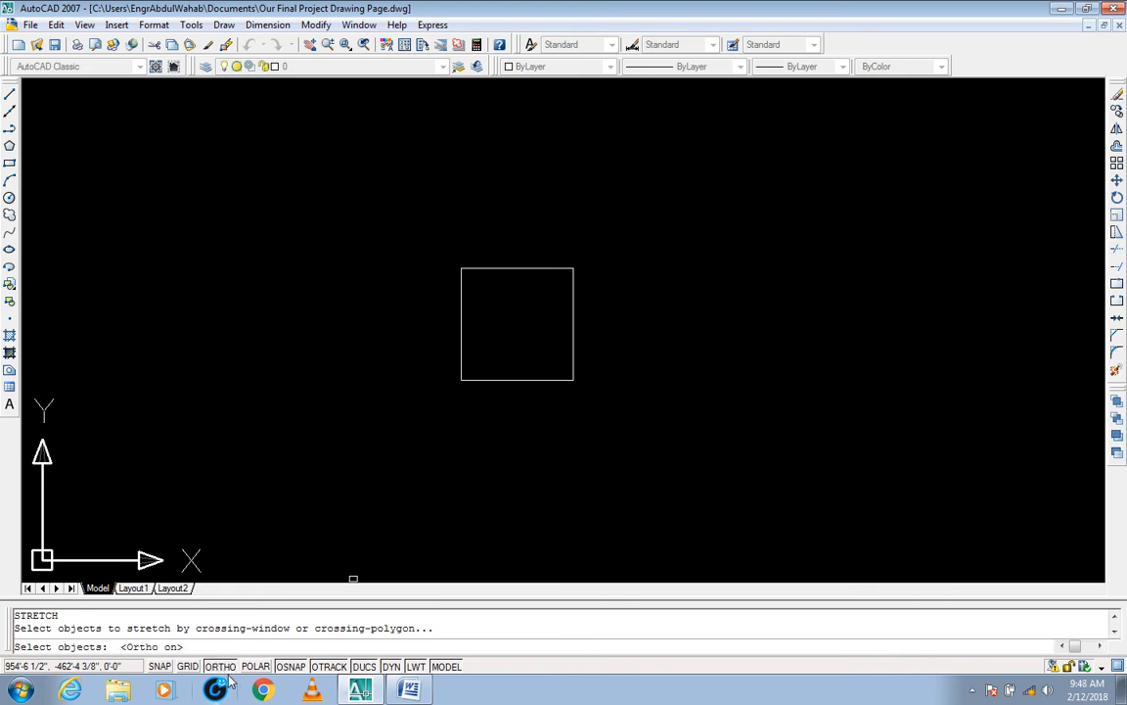
pyautogui.click(608, 253)
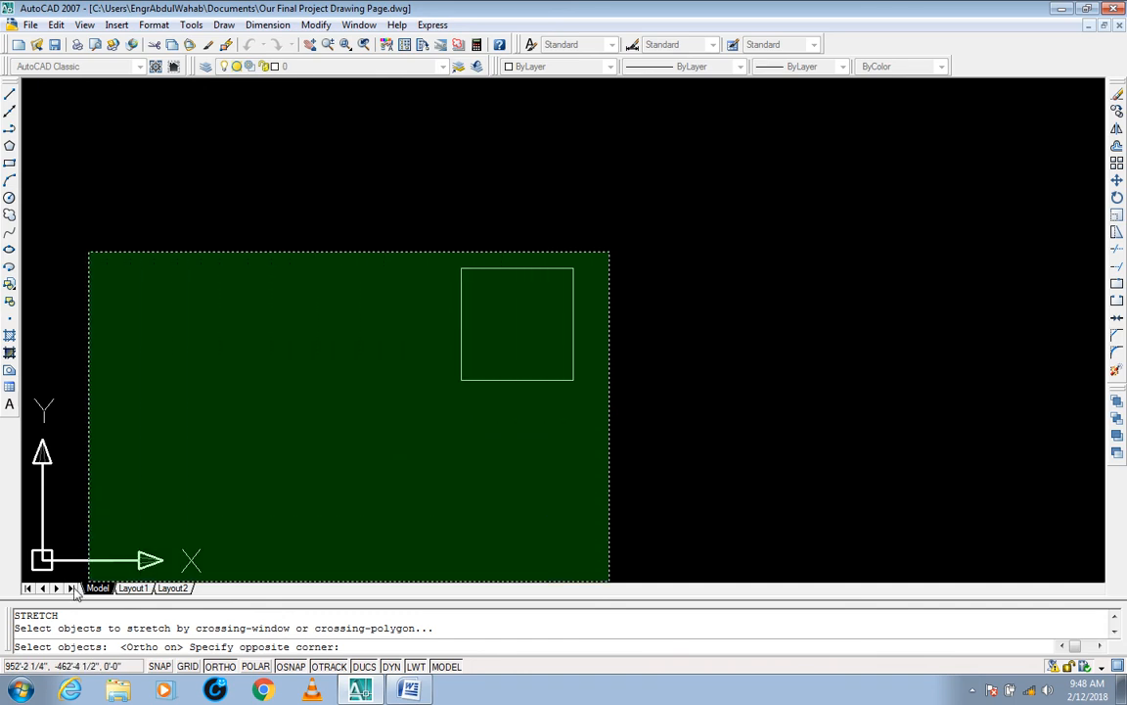
pyautogui.moveTo(69, 616); pyautogui.dragTo(2, 620)
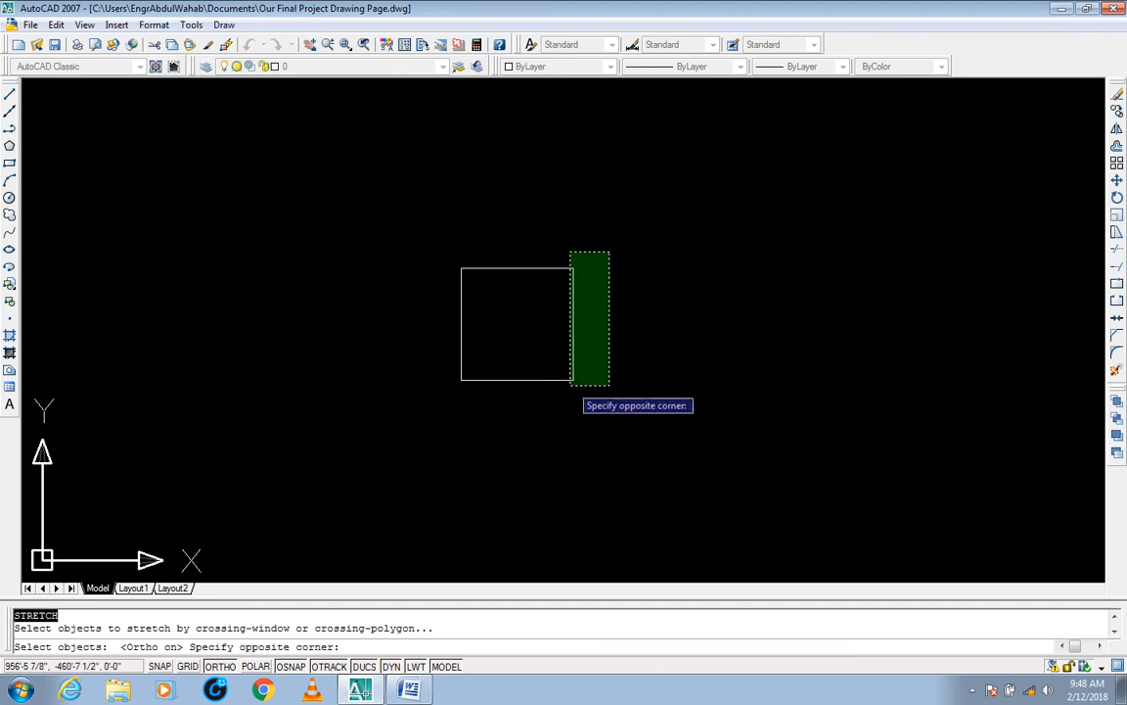
pyautogui.click(556, 381)
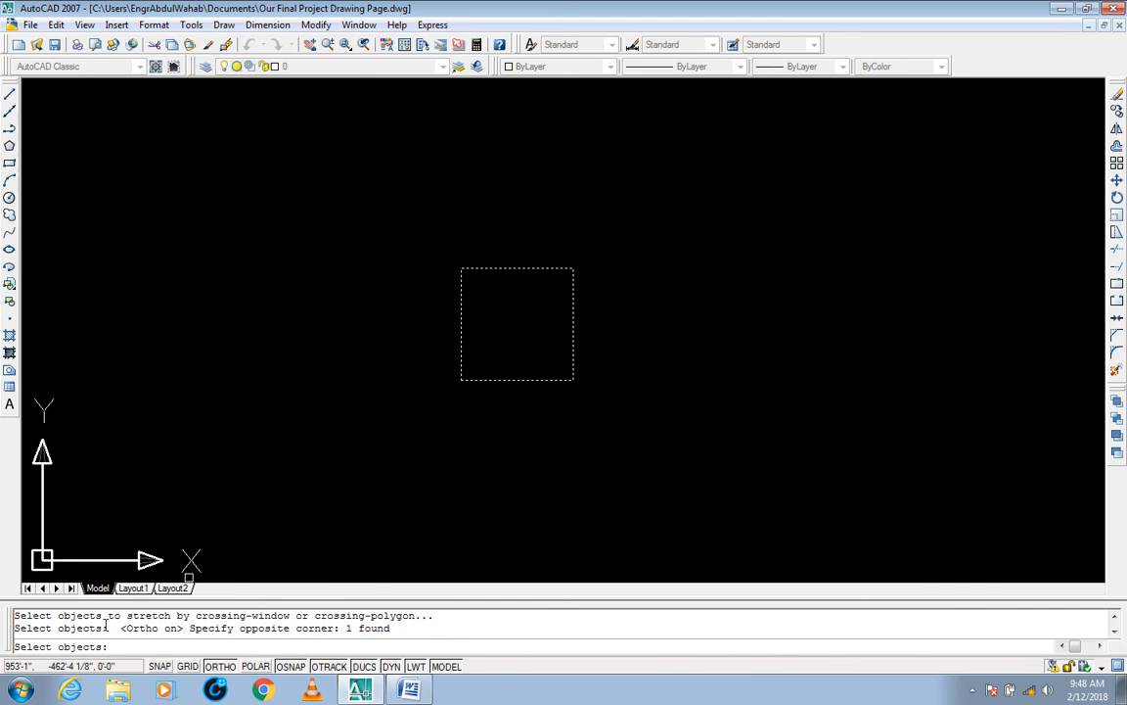
pyautogui.press('Return')
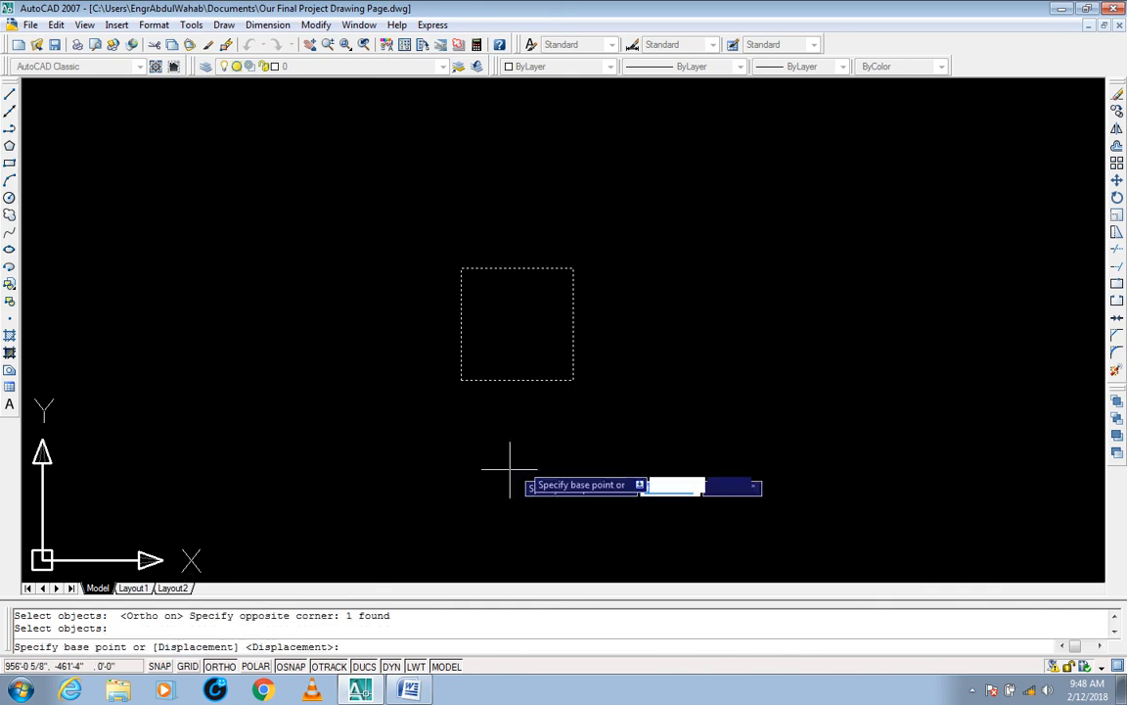
pyautogui.click(574, 380)
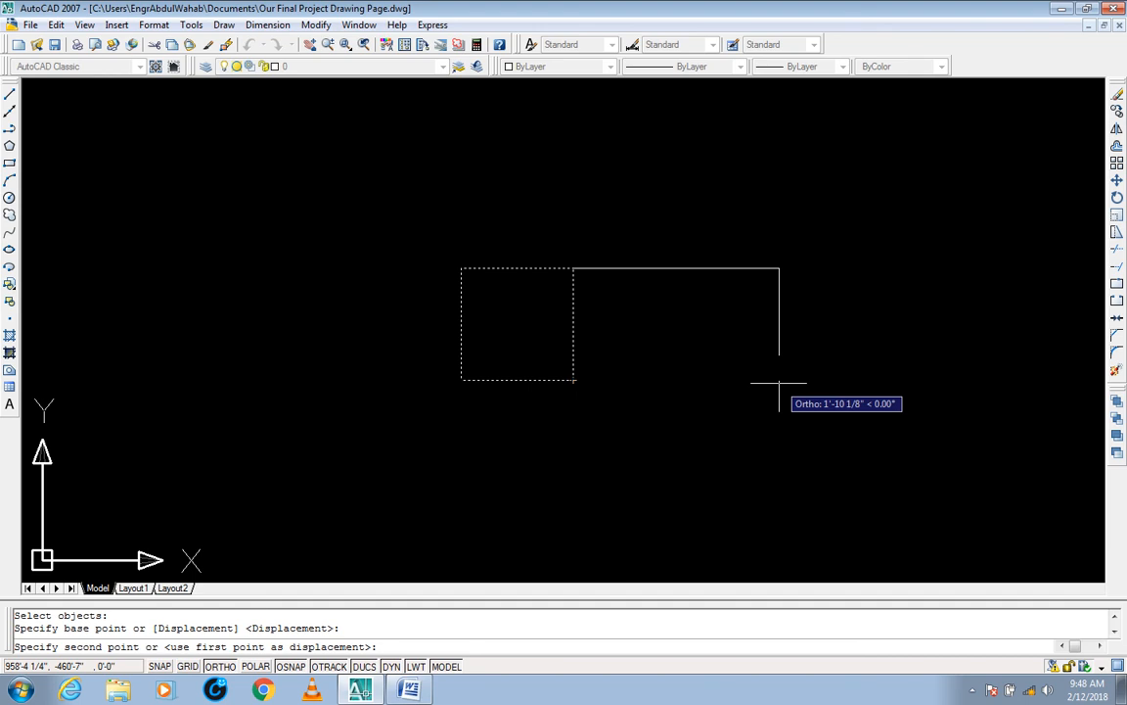
pyautogui.write("2'")
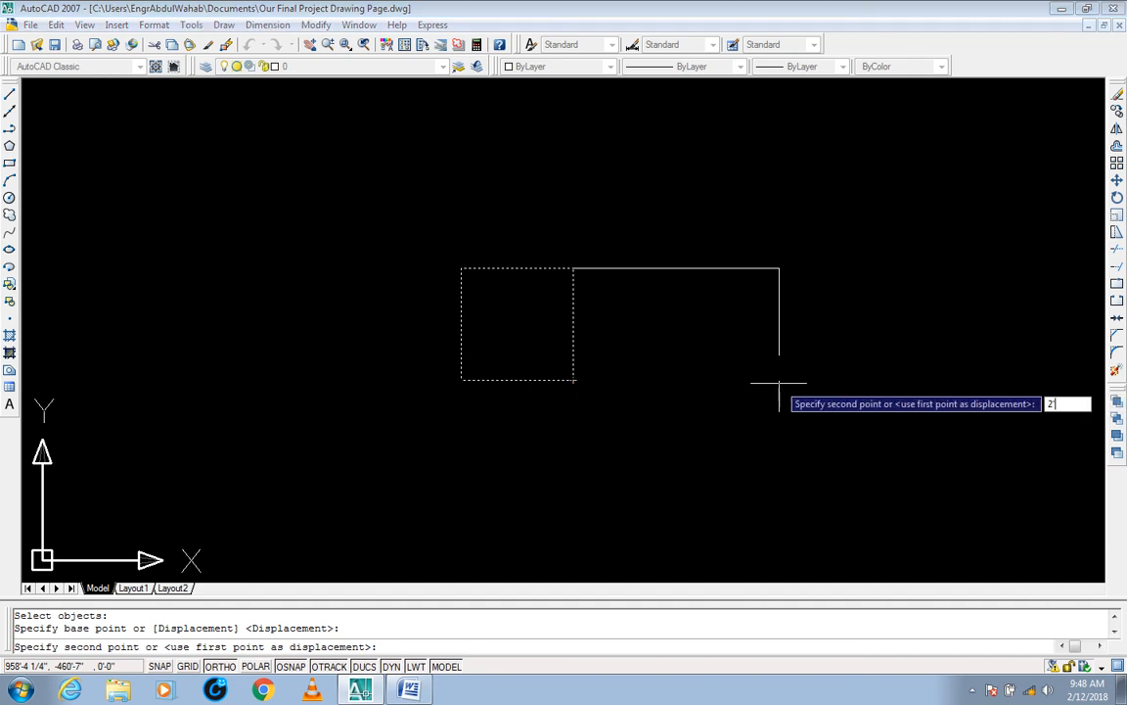
pyautogui.press('Return')
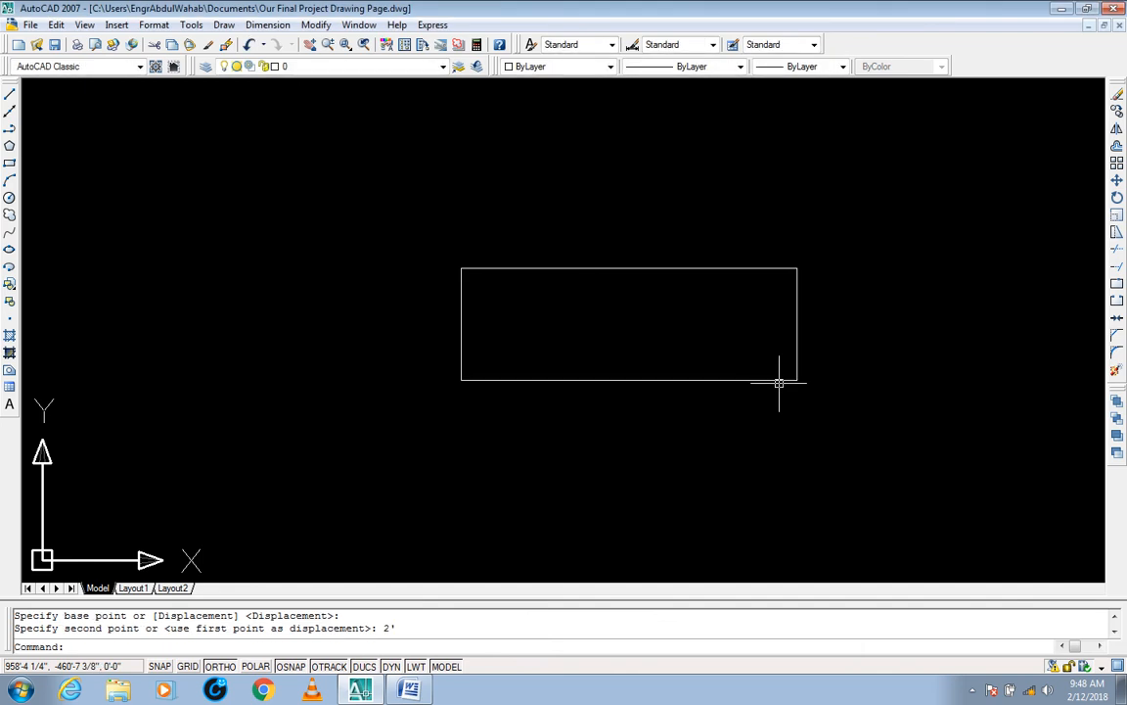
pyautogui.scroll(-3, 705, 372)
pyautogui.moveTo(704, 372); pyautogui.dragTo(619, 356, button='middle')
pyautogui.click(709, 349)
pyautogui.click(679, 377)
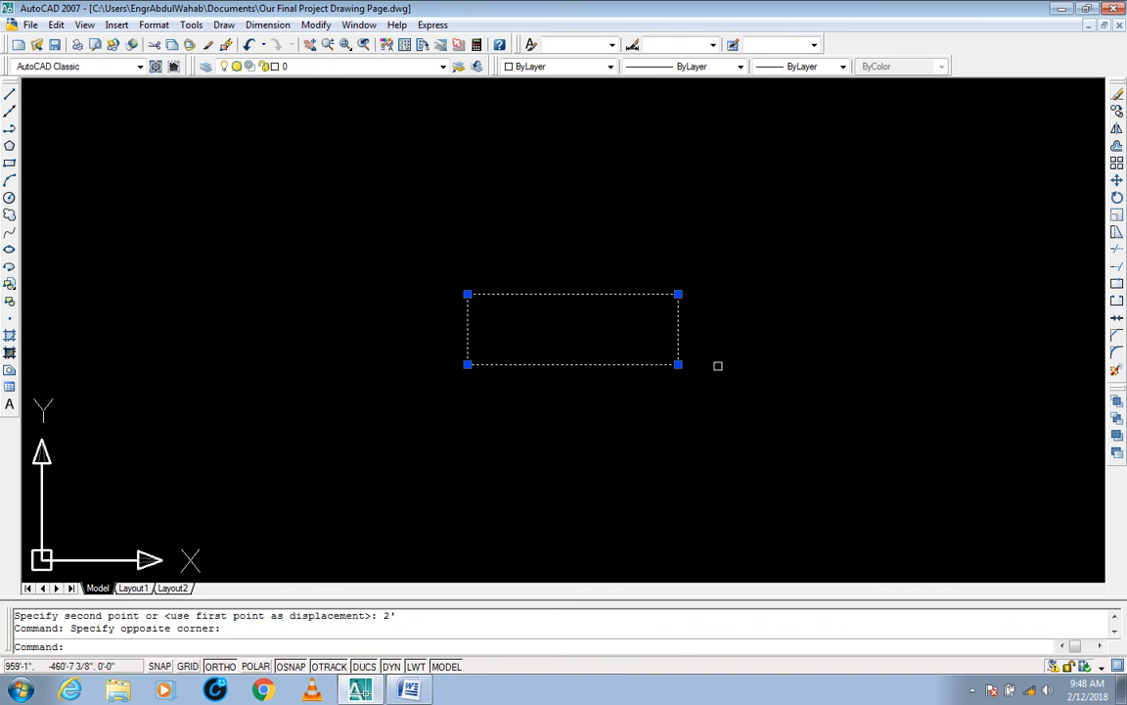
pyautogui.press('Escape')
pyautogui.press('Escape')
# Step: Stretch the rectangle's right edge 2' to the left from its lower-right corner, and check the shortened shape
pyautogui.write('s')
pyautogui.press('Return')
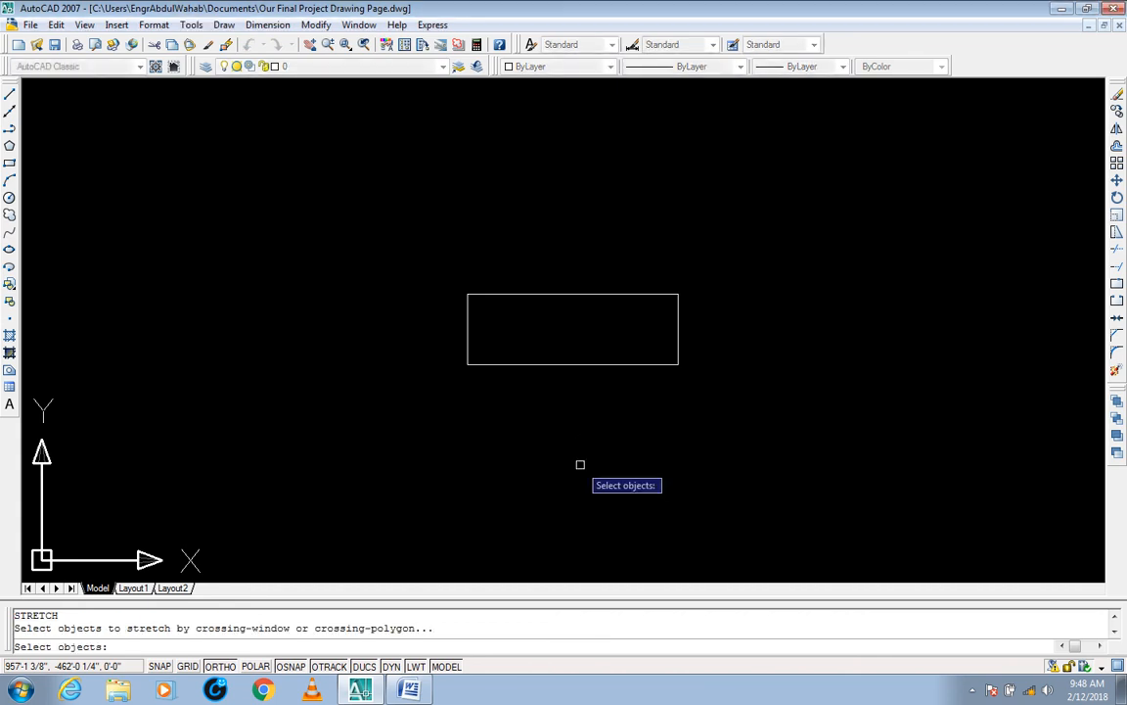
pyautogui.click(732, 279)
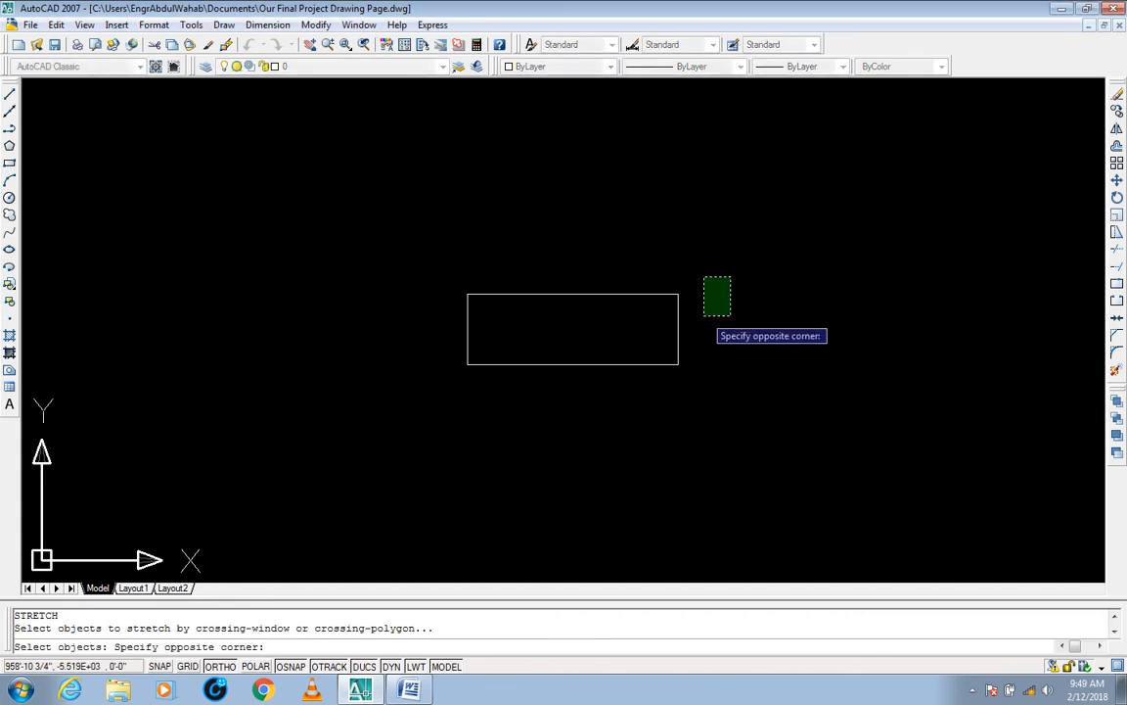
pyautogui.click(666, 387)
pyautogui.press('Return')
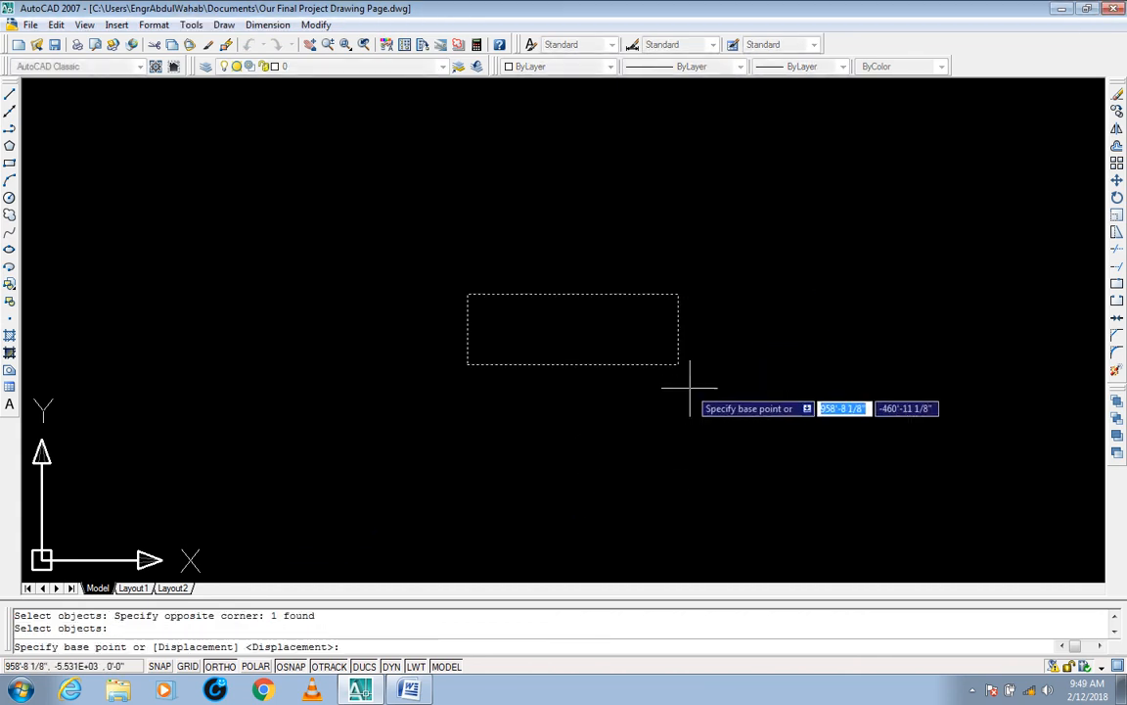
pyautogui.click(678, 364)
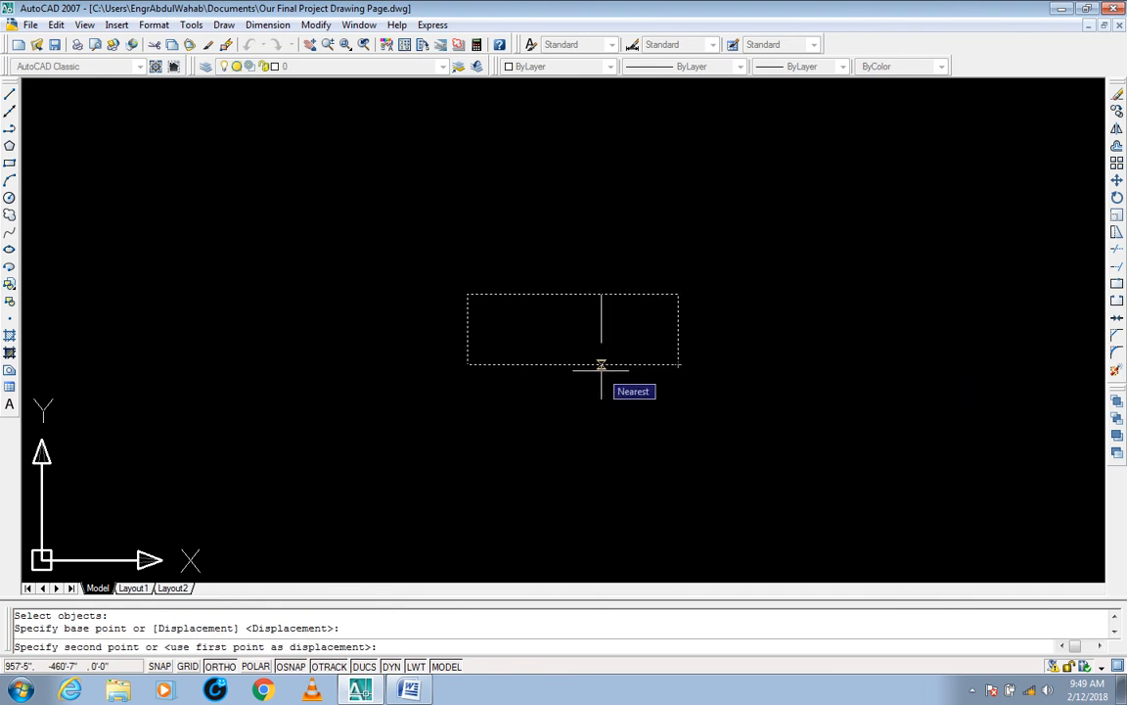
pyautogui.write("2'")
pyautogui.press('Return')
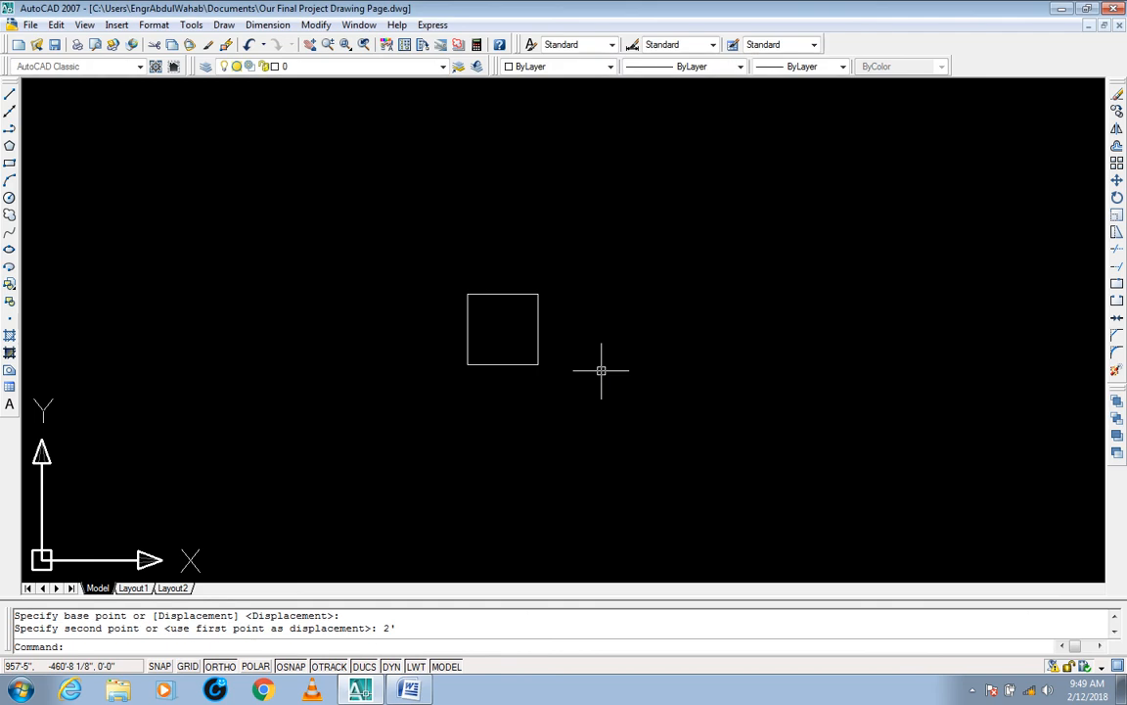
pyautogui.moveTo(526, 343); pyautogui.dragTo(533, 349, button='middle')
pyautogui.click(592, 392)
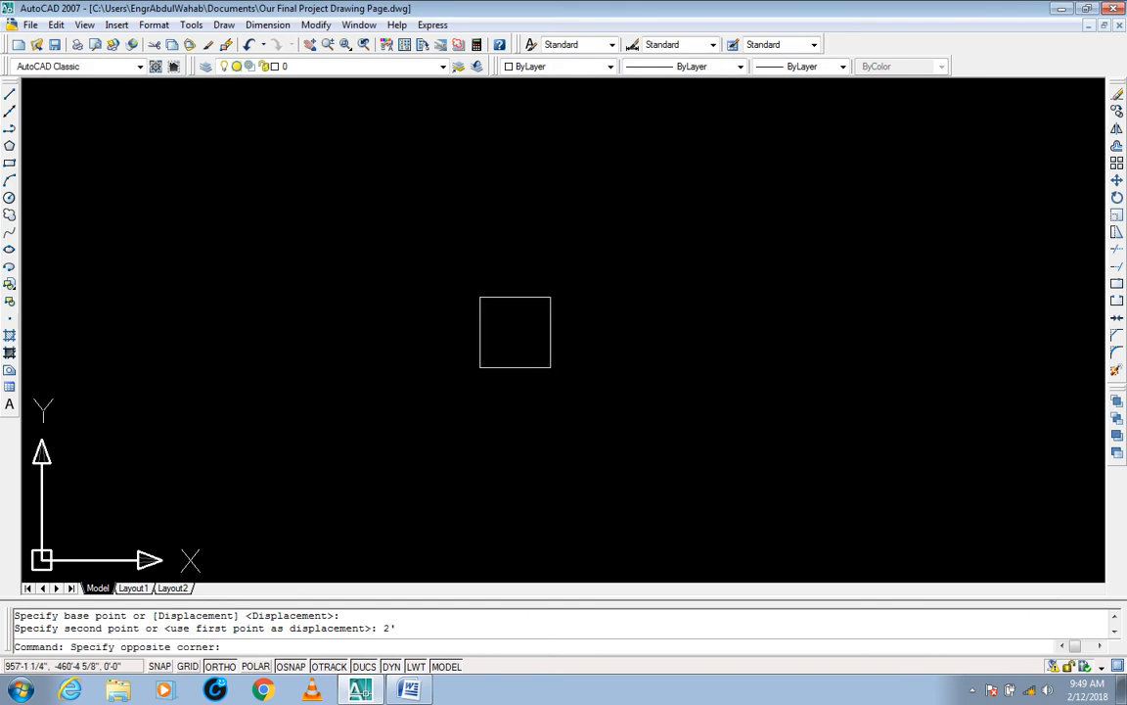
pyautogui.click(528, 353)
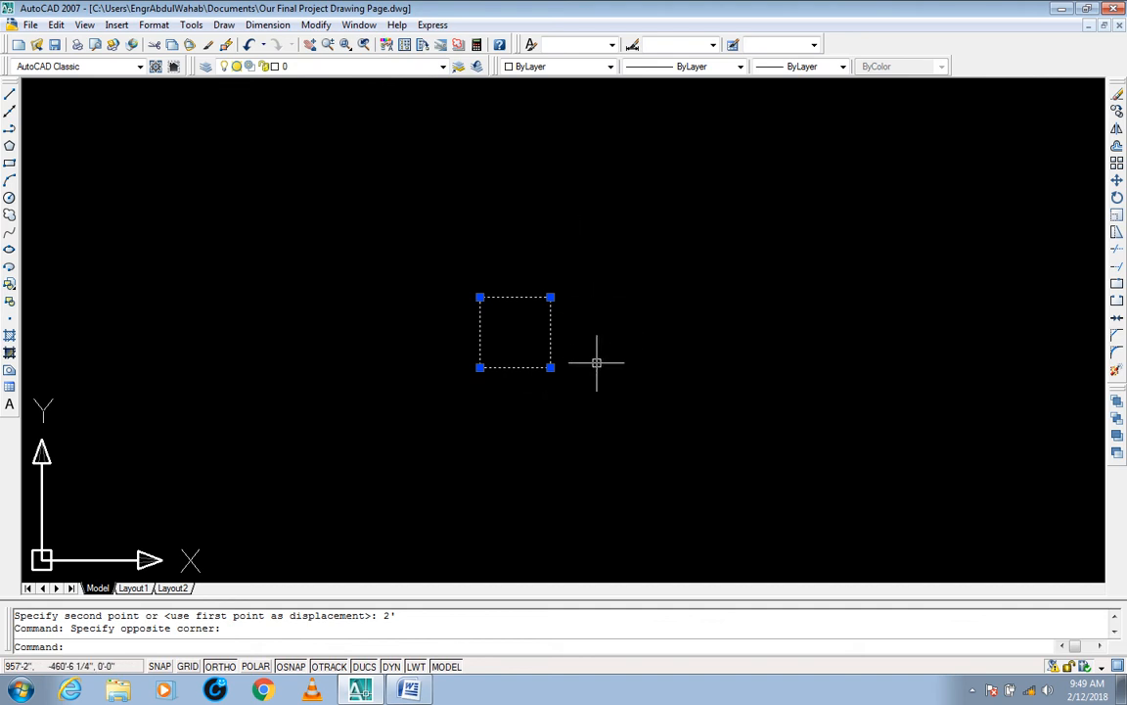
pyautogui.press('Escape')
pyautogui.press('Escape')
pyautogui.write('s')
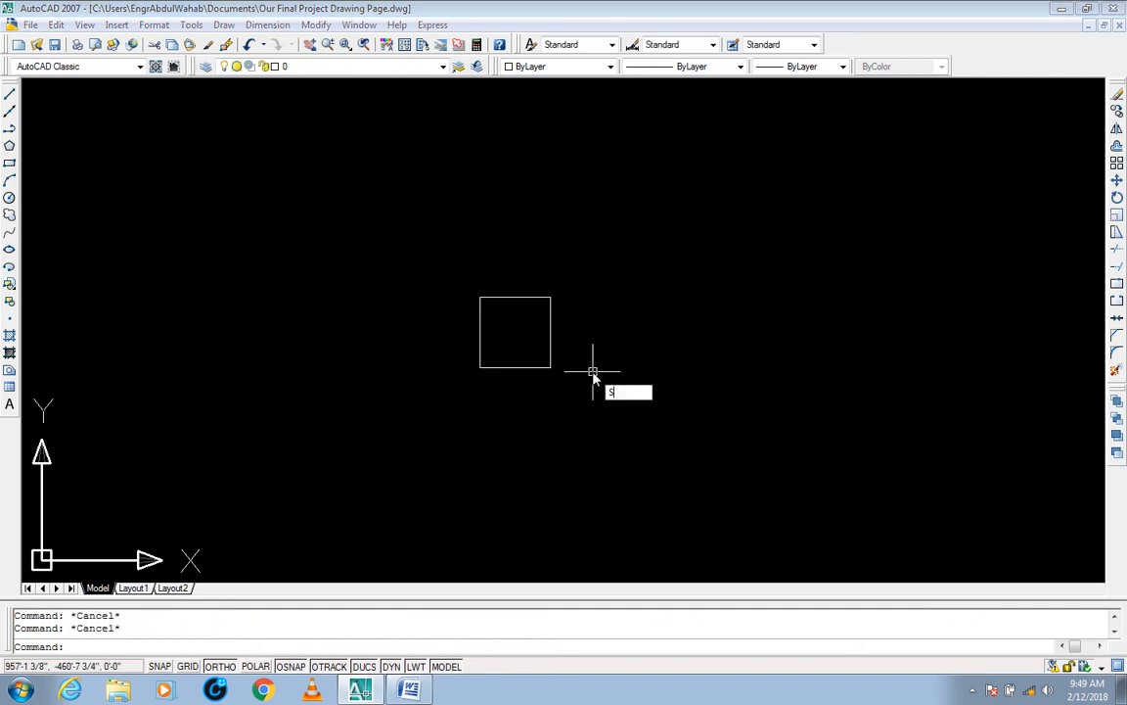
pyautogui.press('Return')
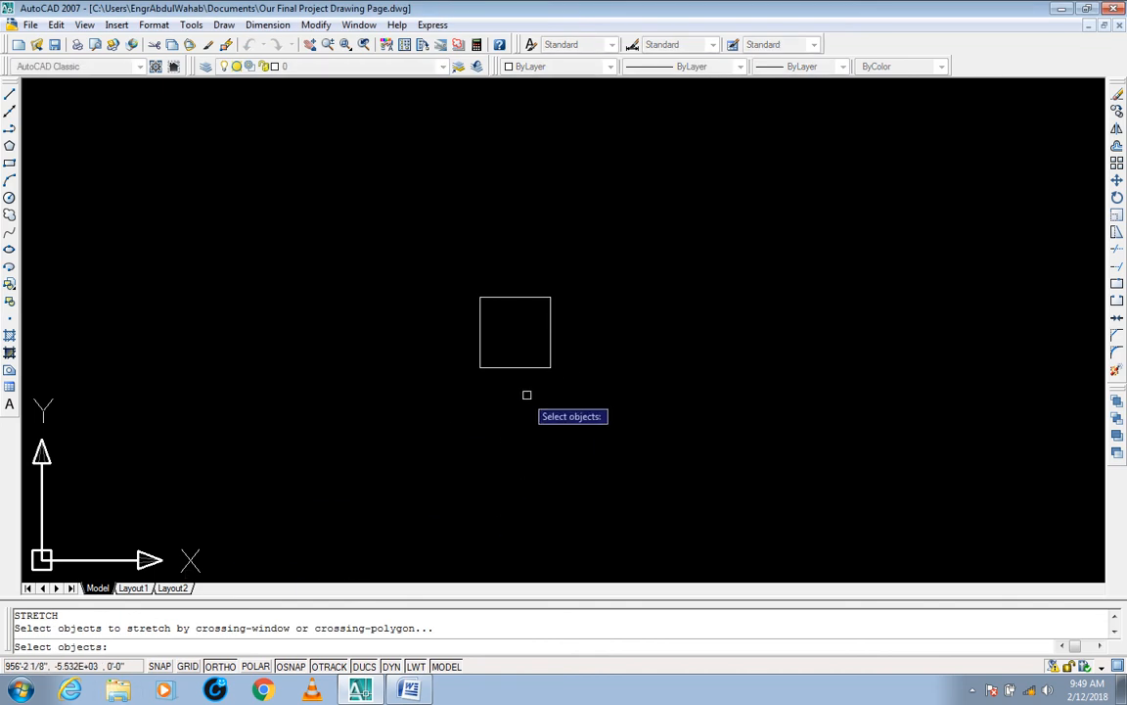
pyautogui.press('Escape')
pyautogui.press('Escape')
pyautogui.press('Escape')
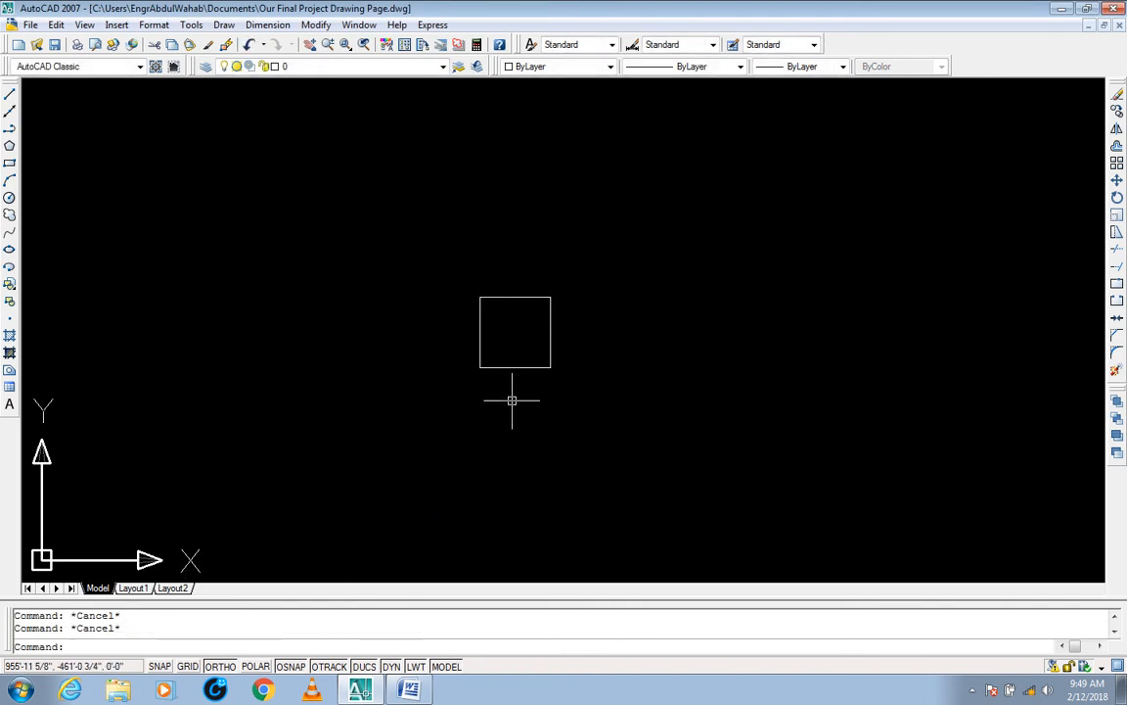
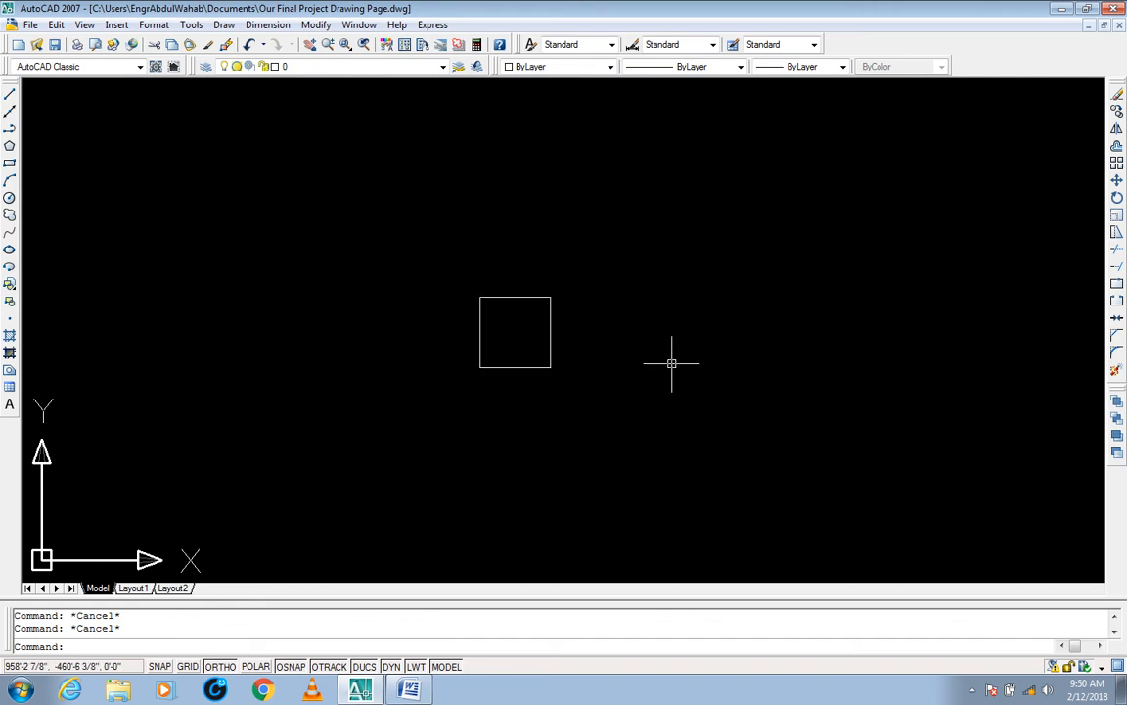
pyautogui.write('s')
pyautogui.press('Return')
pyautogui.press('Escape')
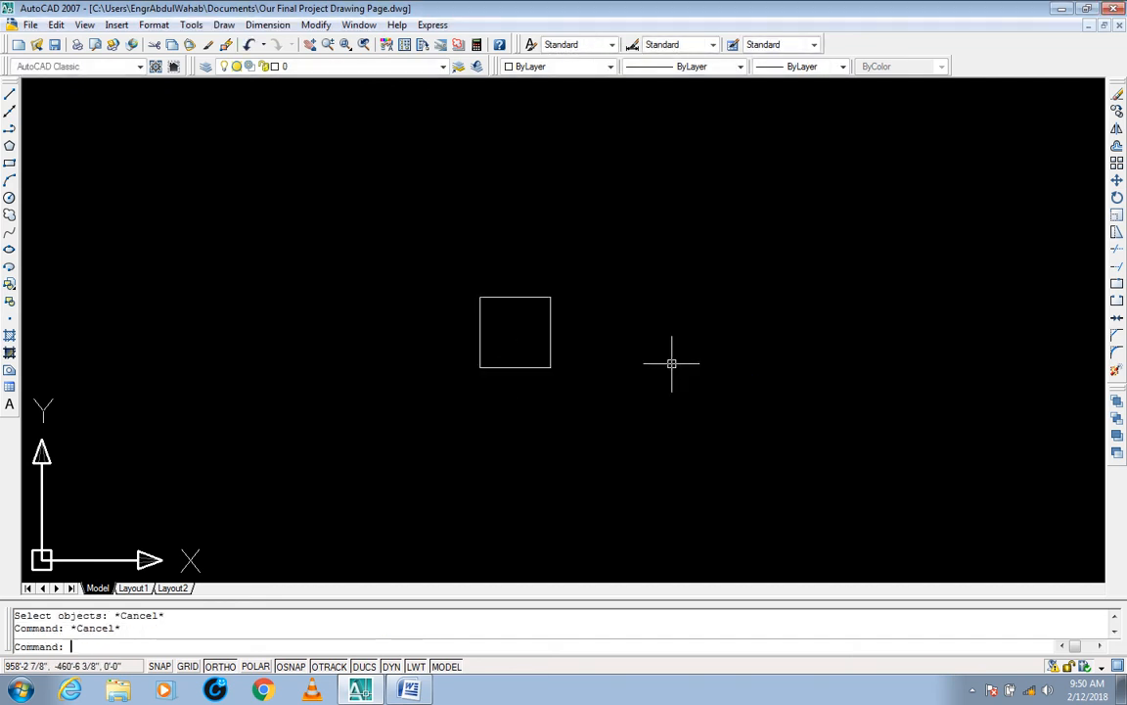
pyautogui.press('Escape')
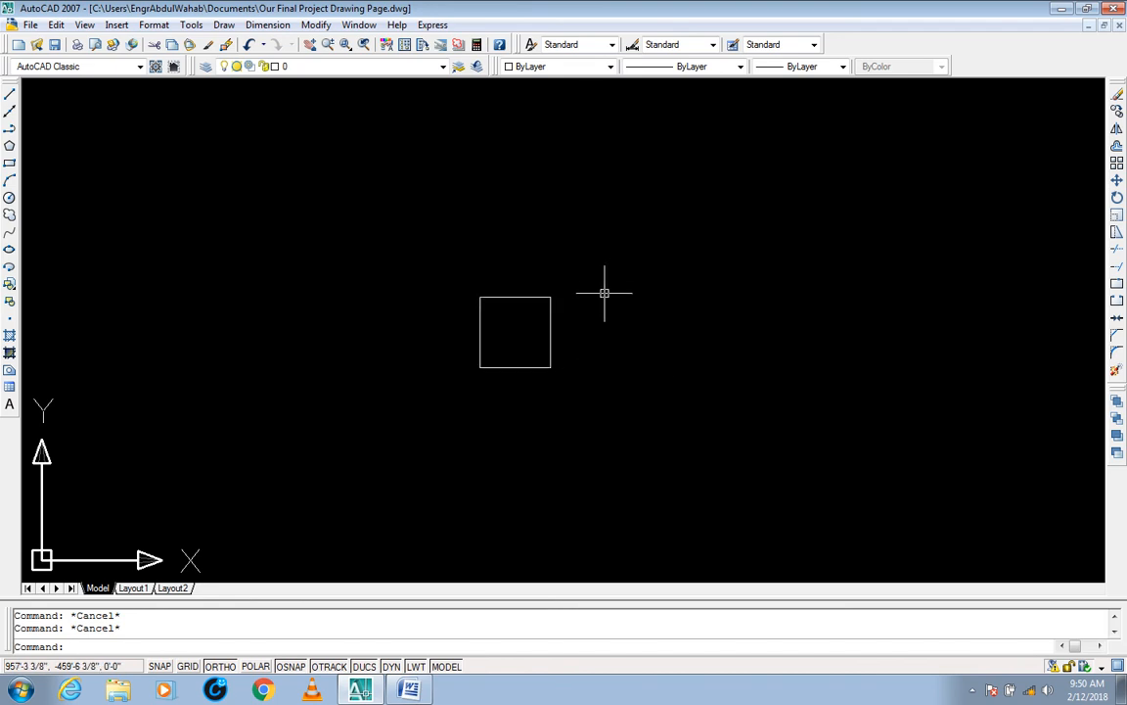
pyautogui.write('s')
pyautogui.press('Escape')
# Step: Copy the square straight down with Ortho on, placing a single duplicate below the original
pyautogui.write('co')
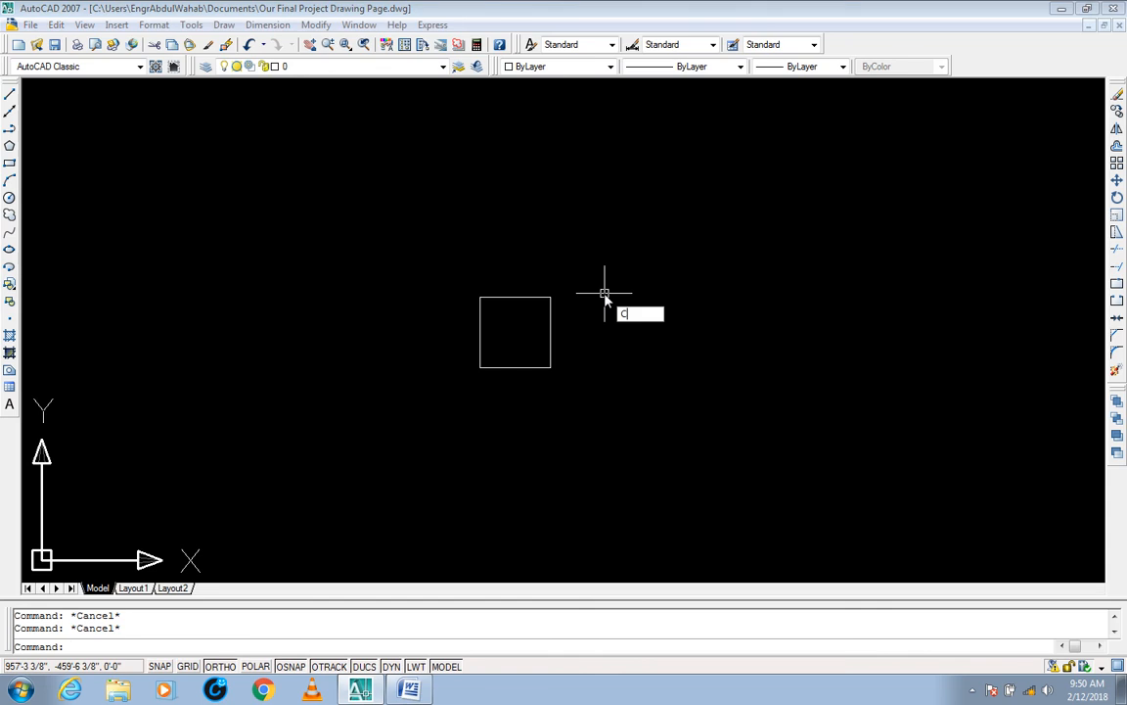
pyautogui.press('Return')
pyautogui.click(592, 265)
pyautogui.click(482, 382)
pyautogui.press('Return')
pyautogui.click(543, 422)
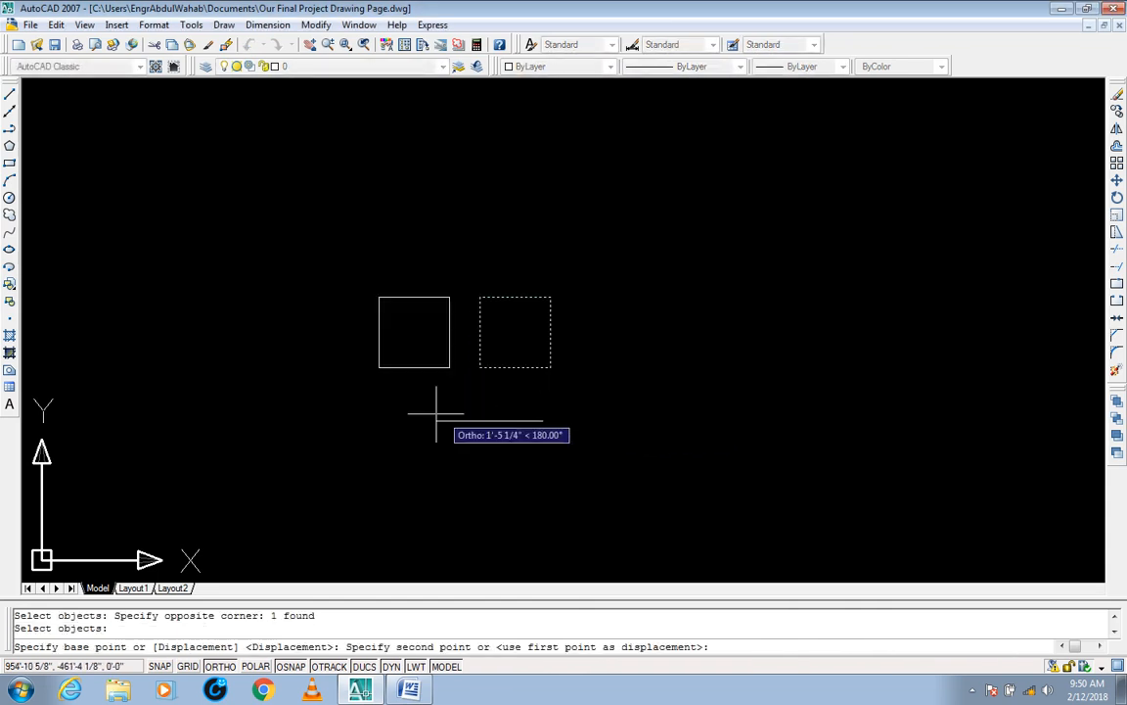
pyautogui.moveTo(560, 543); pyautogui.dragTo(561, 418, button='middle')
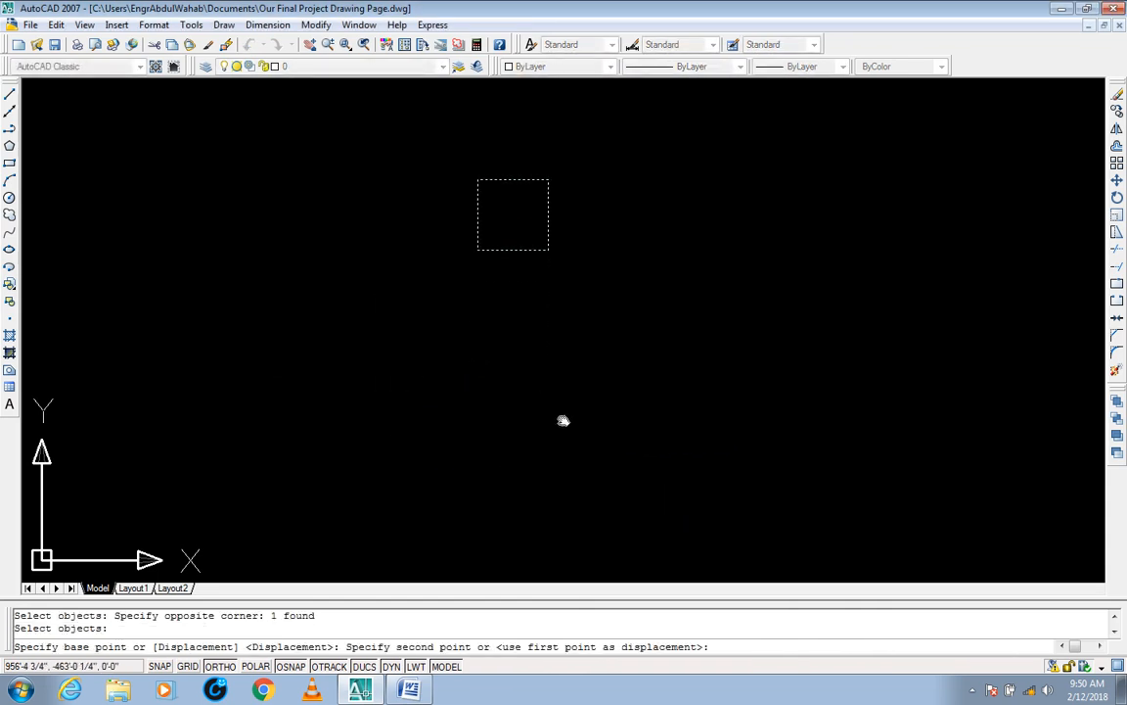
pyautogui.click(565, 496)
pyautogui.press('Escape')
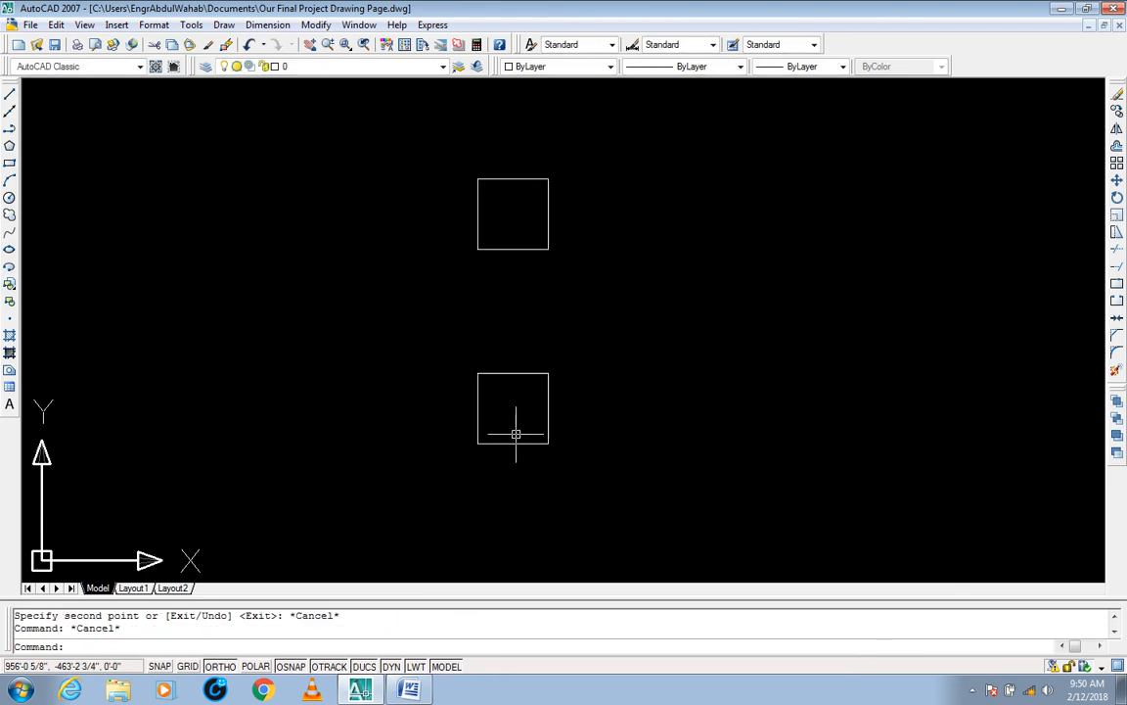
# Step: Explode the lower square into separate lines
pyautogui.click(515, 444)
pyautogui.write('x')
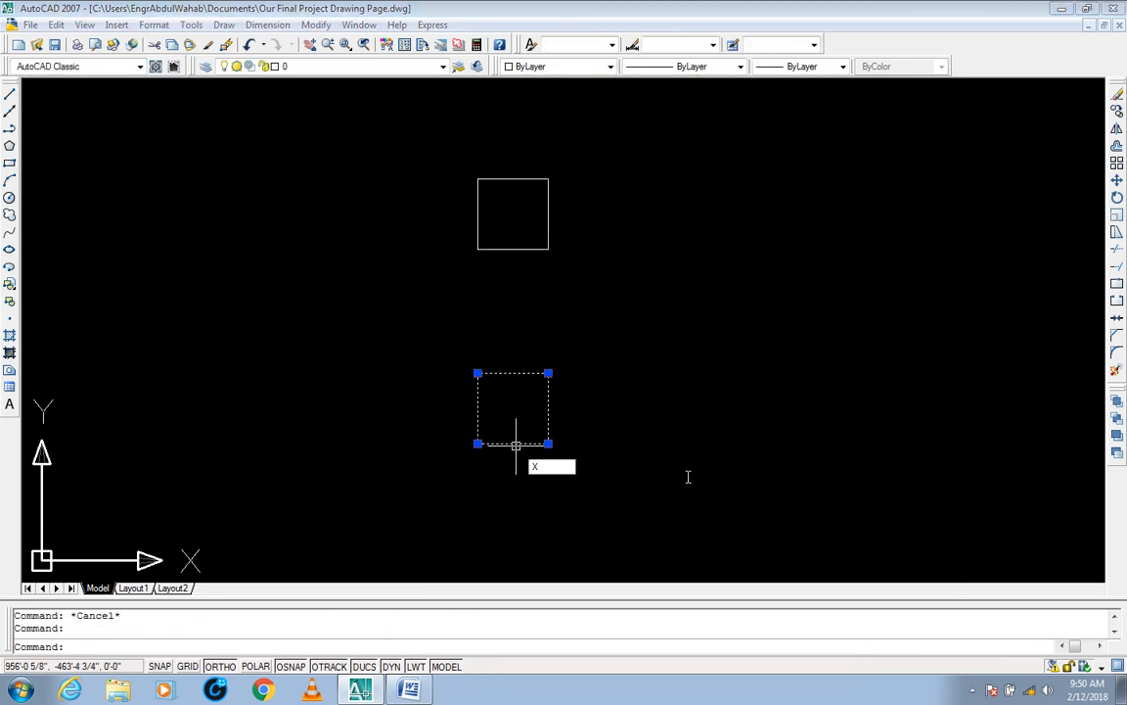
pyautogui.press('Return')
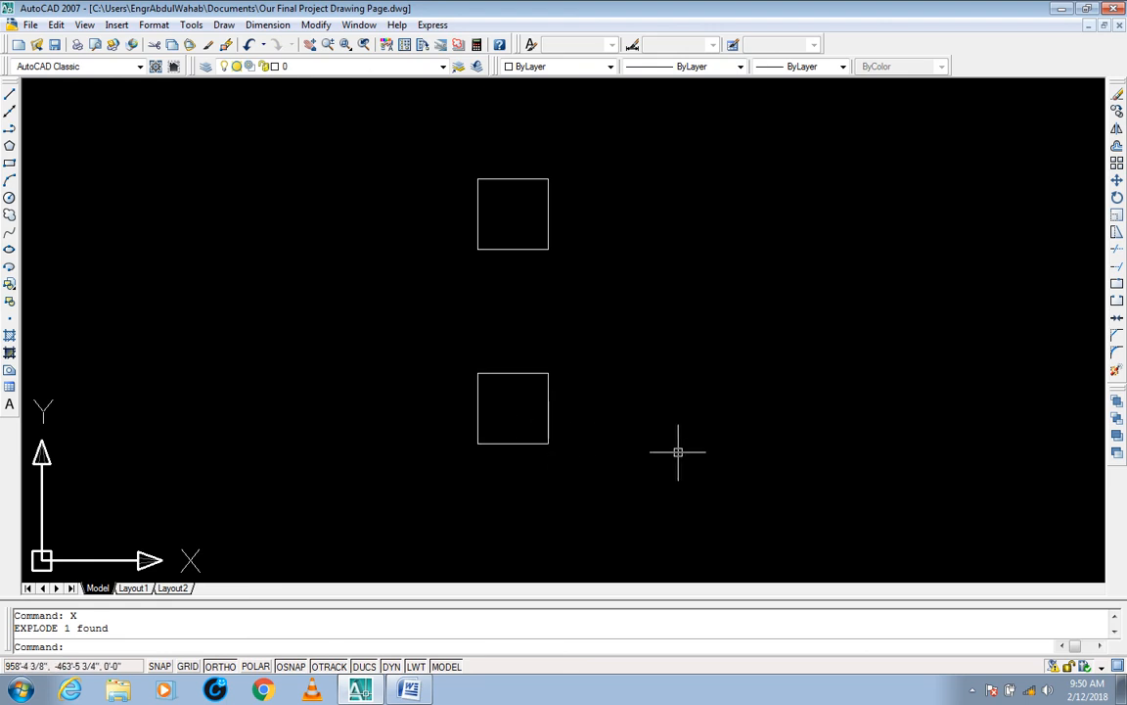
pyautogui.press('Escape')
pyautogui.press('Escape')
pyautogui.write('s')
pyautogui.press('Return')
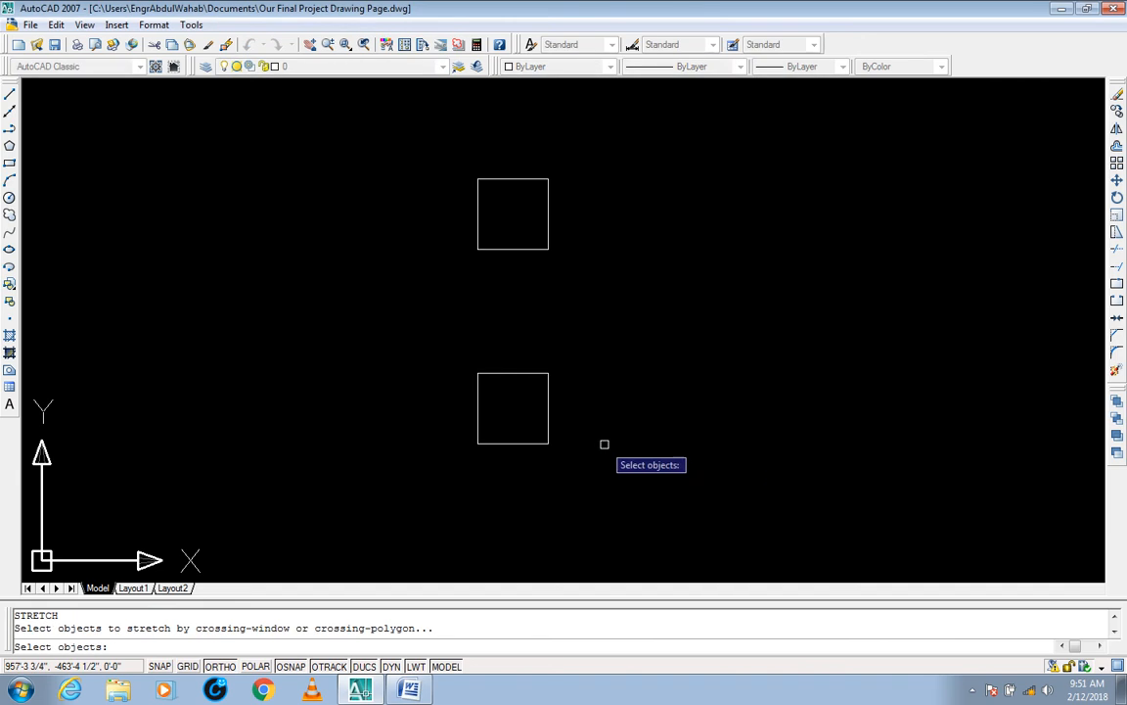
pyautogui.click(589, 355)
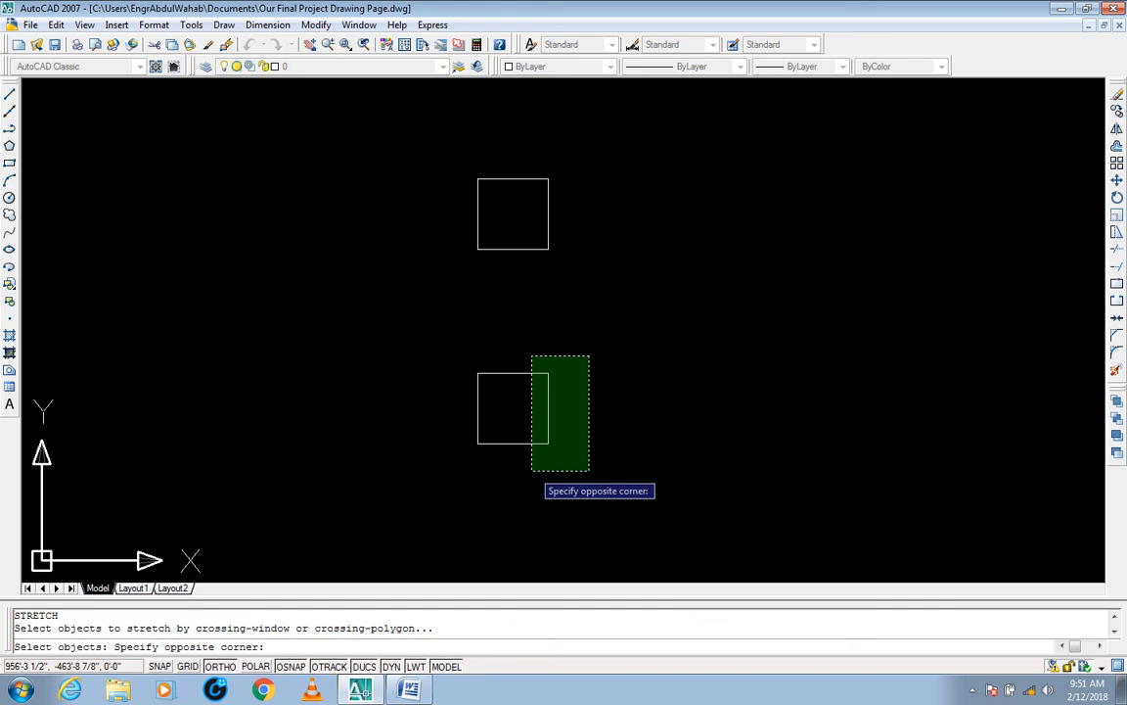
pyautogui.write('A')
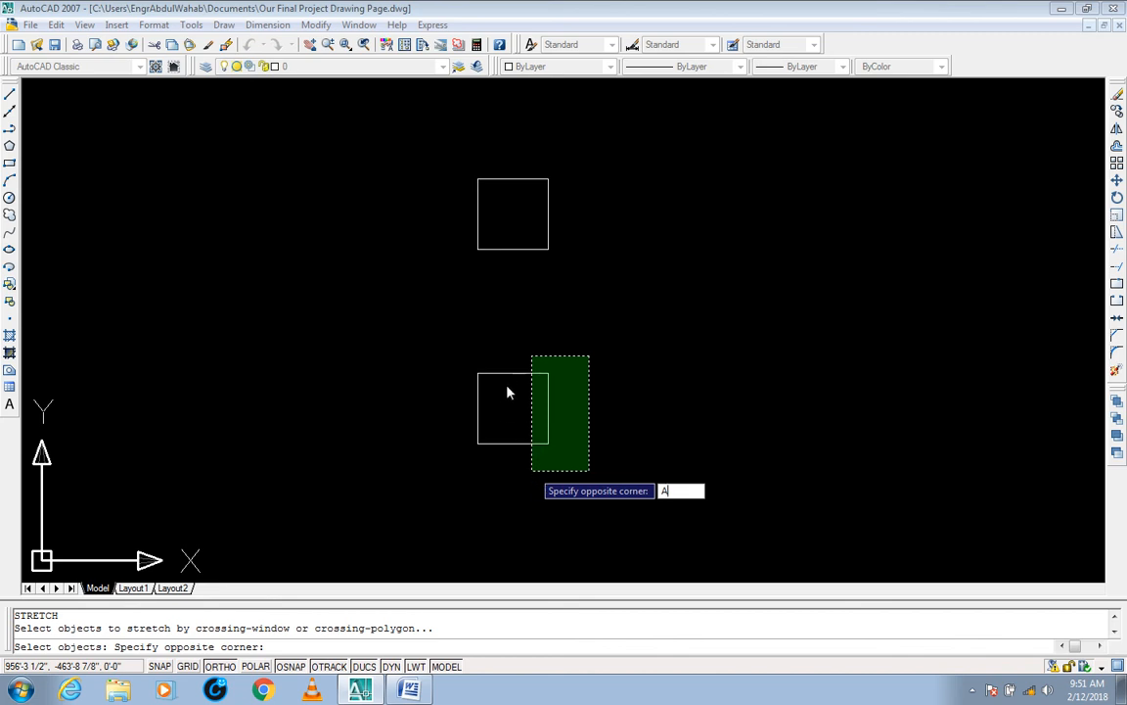
pyautogui.press('Escape')
# Step: Examine the exploded lower square by selecting it whole, then its top, right and bottom sides with crossing windows, and clear the selection
pyautogui.click(586, 365)
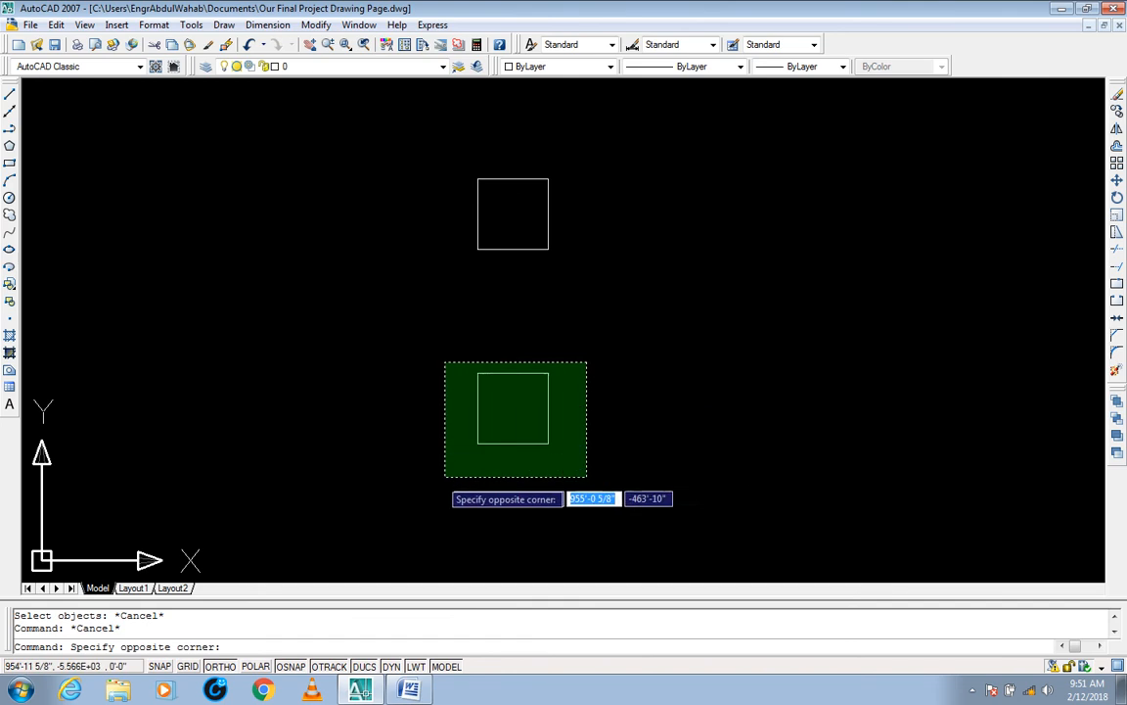
pyautogui.click(446, 473)
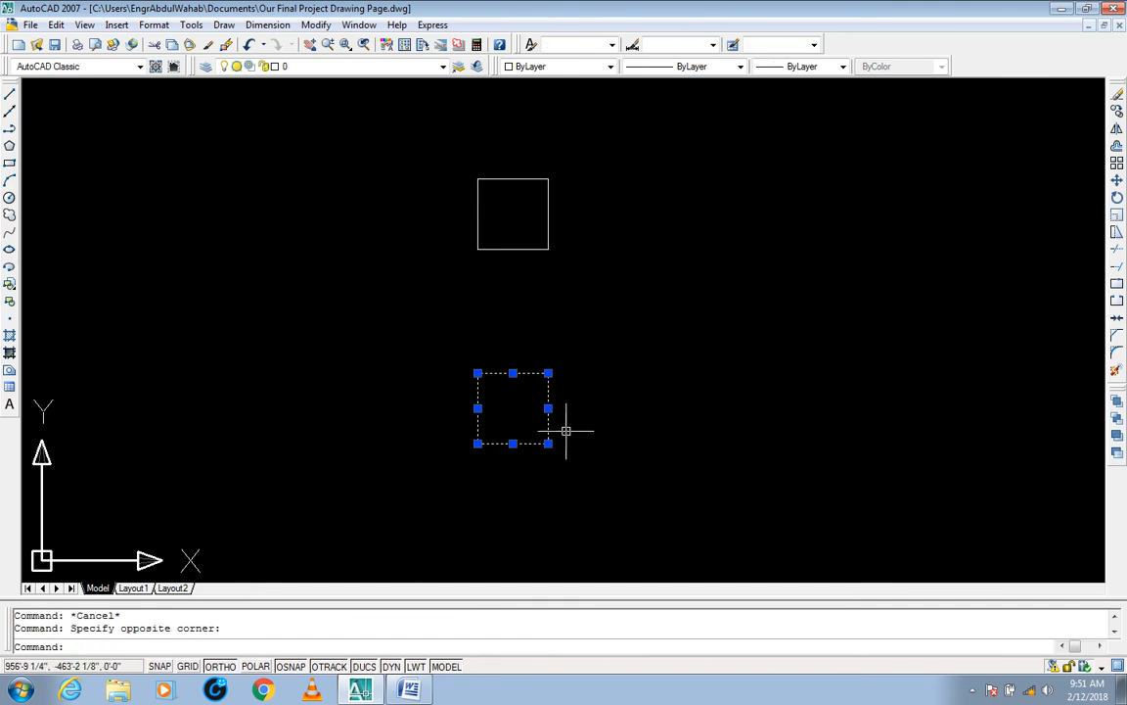
pyautogui.press('Escape')
pyautogui.click(519, 359)
pyautogui.click(505, 398)
pyautogui.click(566, 414)
pyautogui.click(519, 428)
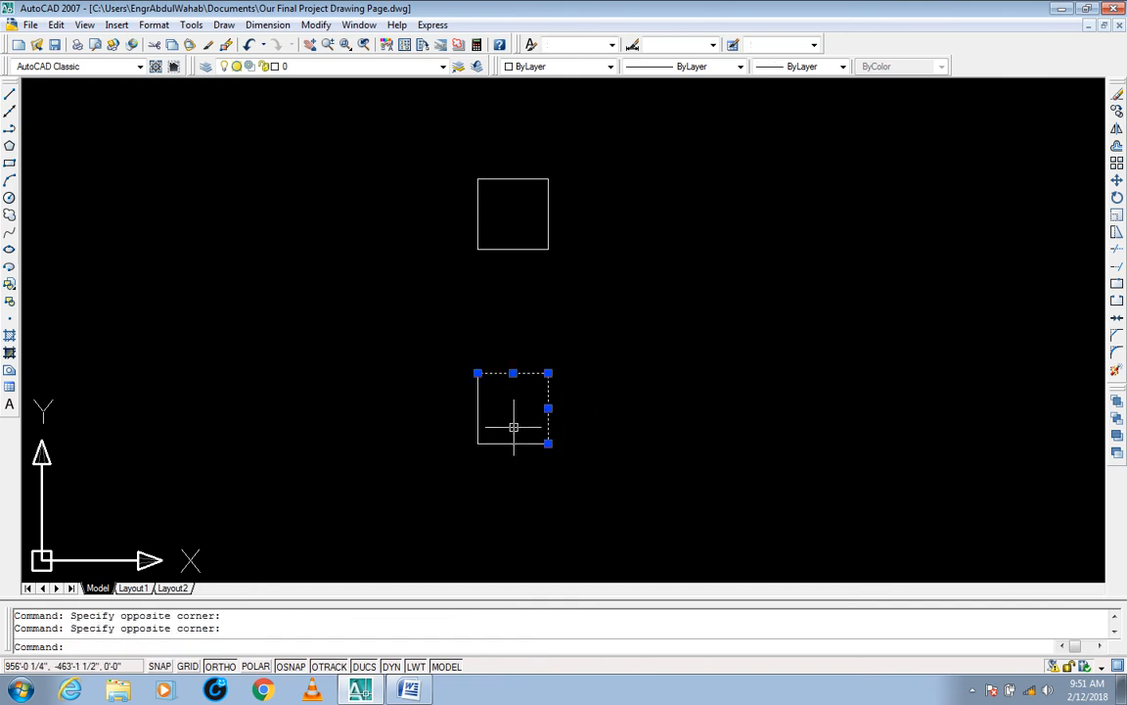
pyautogui.click(513, 428)
pyautogui.click(500, 467)
pyautogui.click(502, 415)
pyautogui.press('Escape')
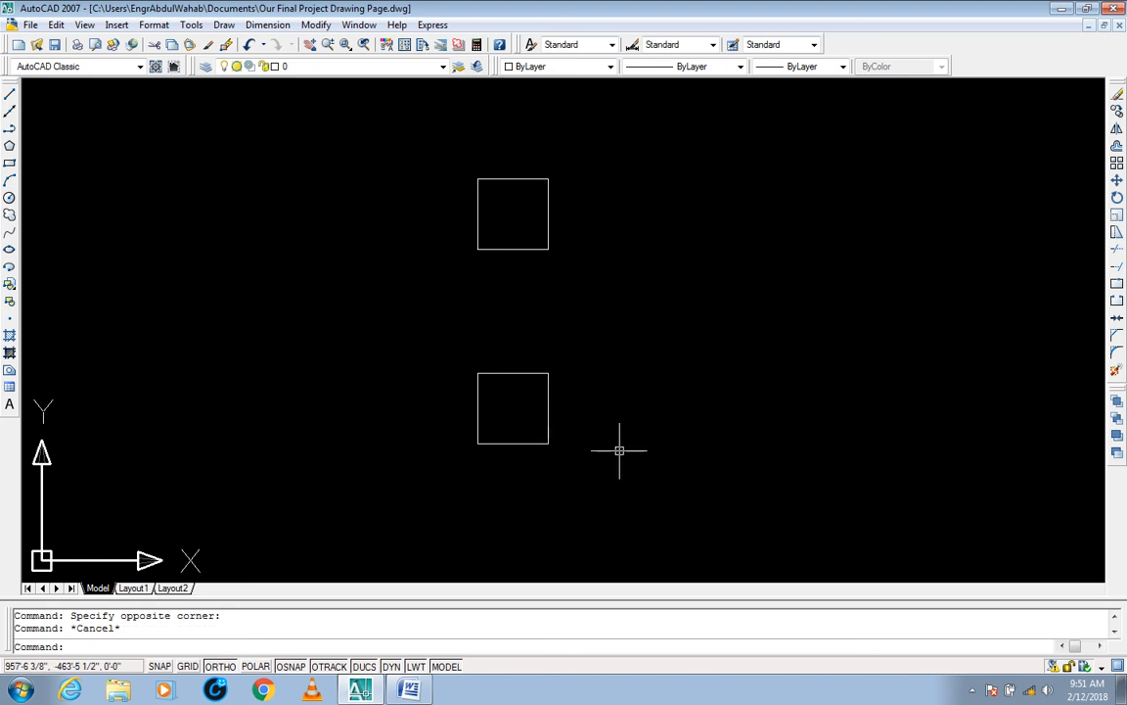
pyautogui.press('Escape')
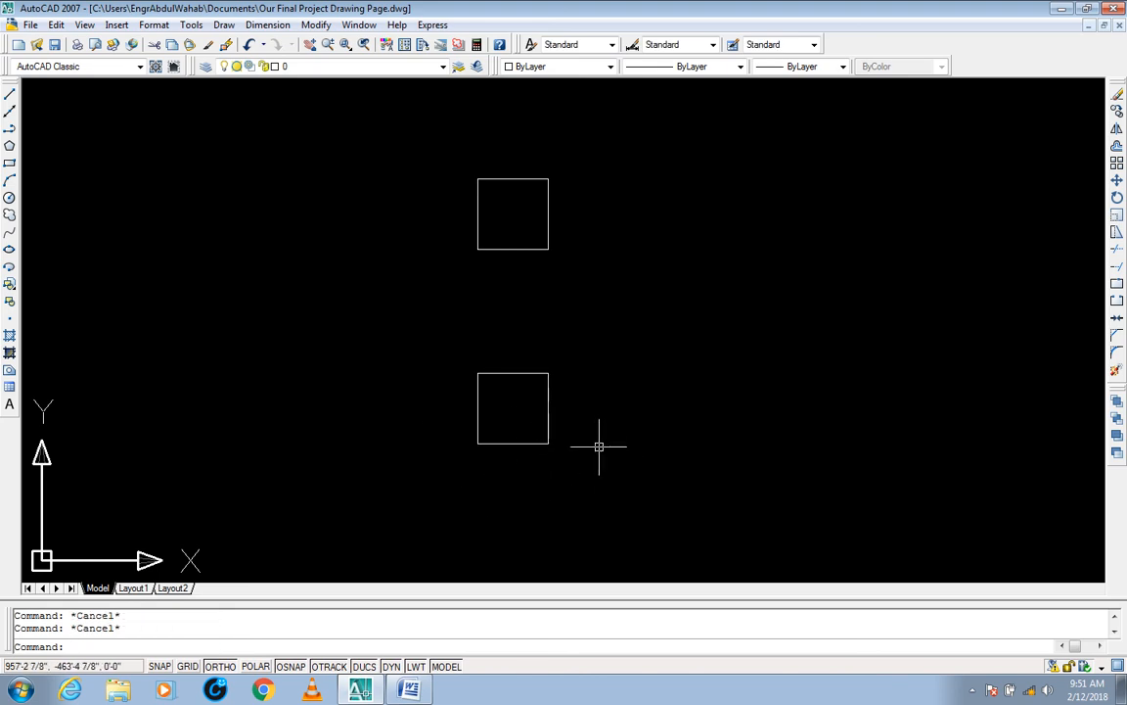
# Step: Examine the lower square's bottom and top lines, singly and together, then its right line alone, and clear each selection
pyautogui.click(524, 418)
pyautogui.click(521, 455)
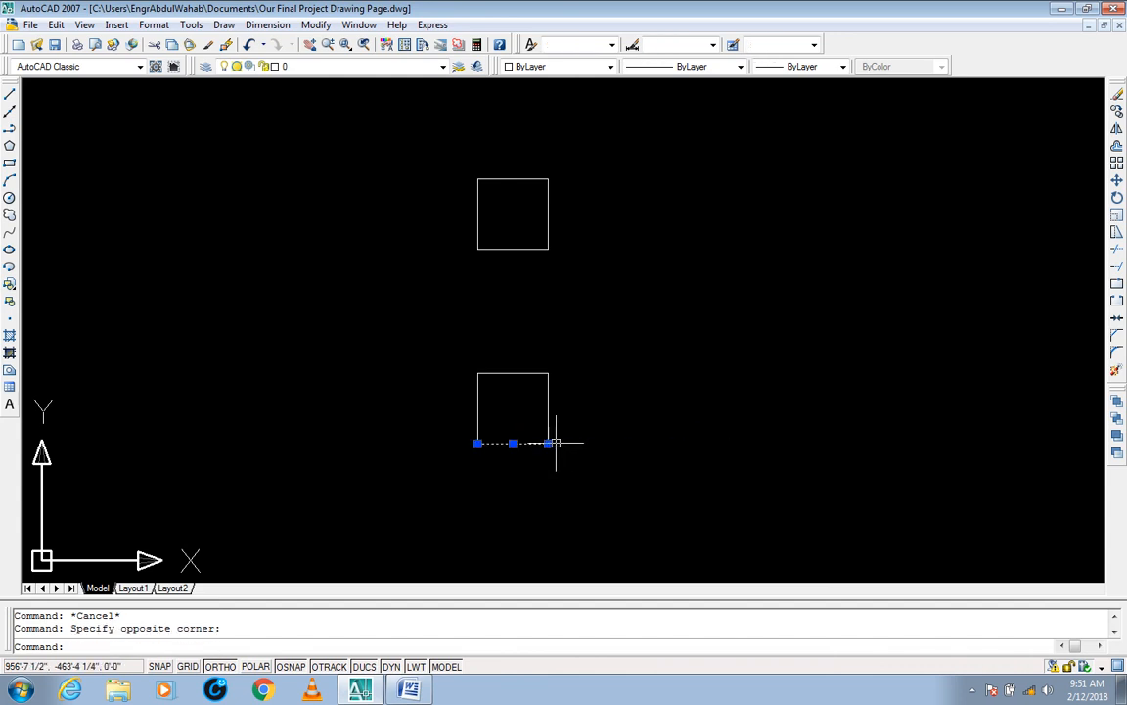
pyautogui.press('Escape')
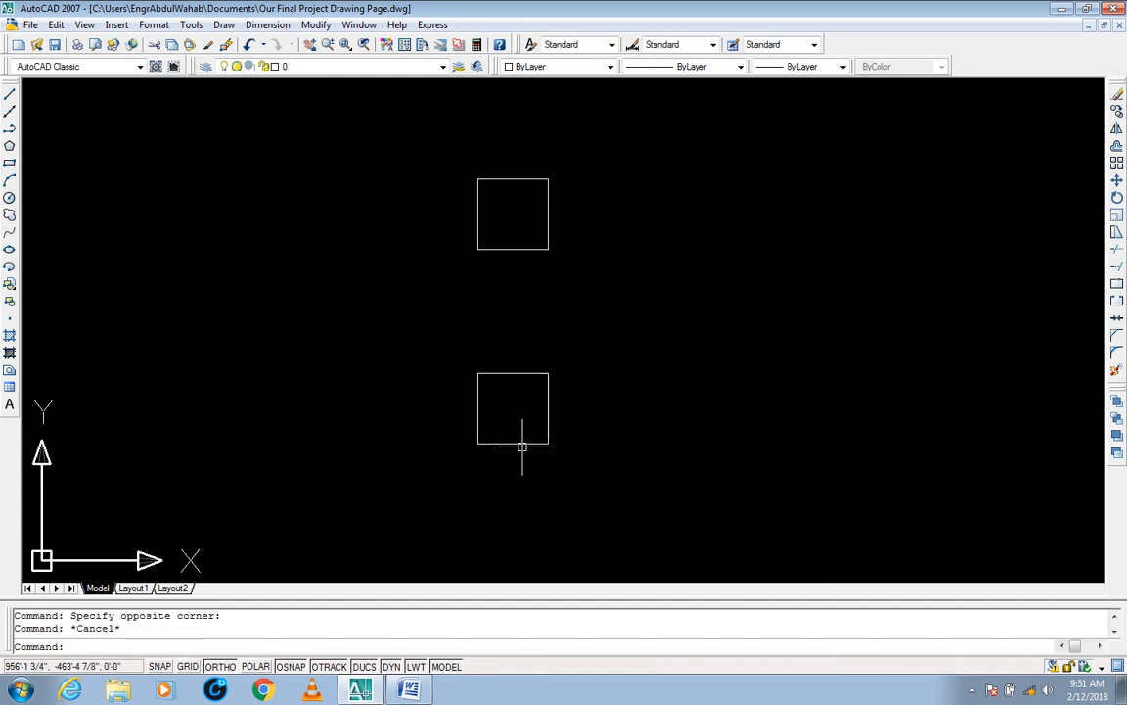
pyautogui.click(516, 445)
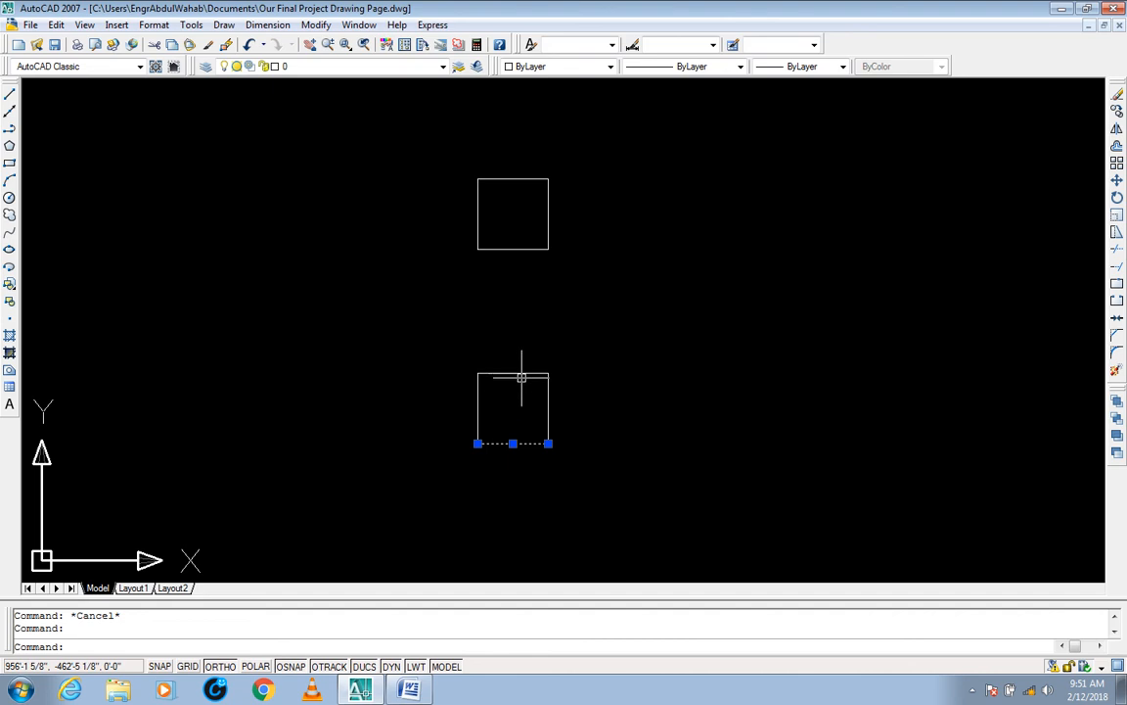
pyautogui.click(522, 373)
pyautogui.press('Escape')
pyautogui.press('Escape')
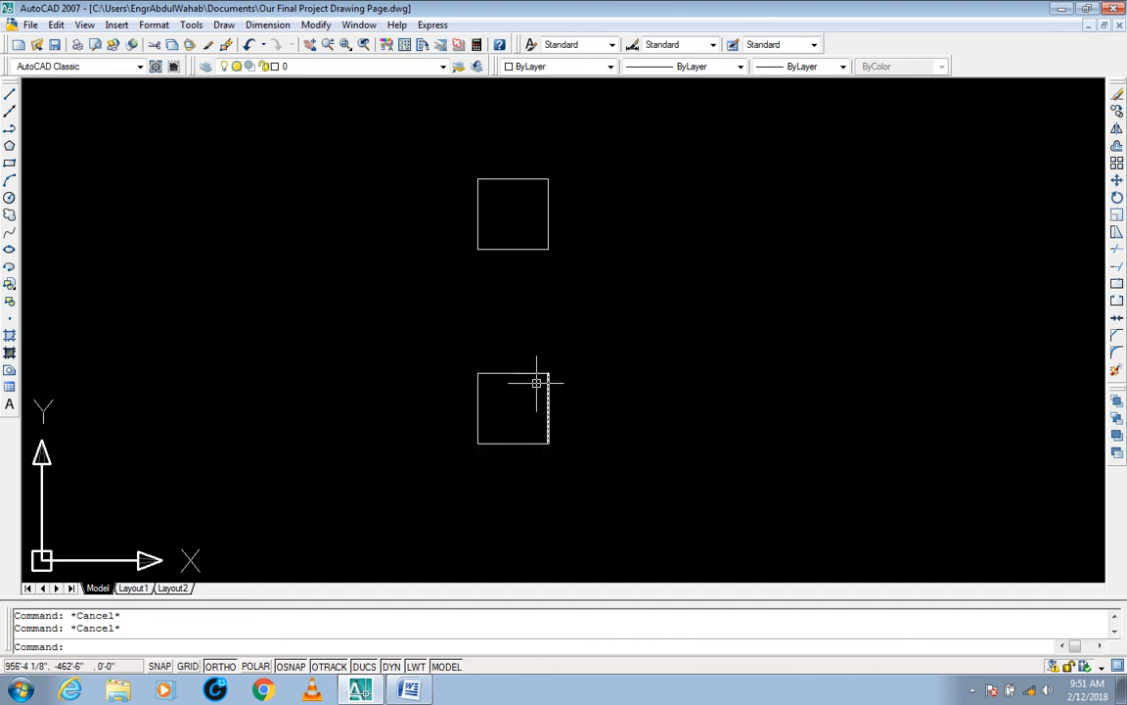
pyautogui.click(527, 361)
pyautogui.click(509, 395)
pyautogui.click(518, 421)
pyautogui.click(511, 468)
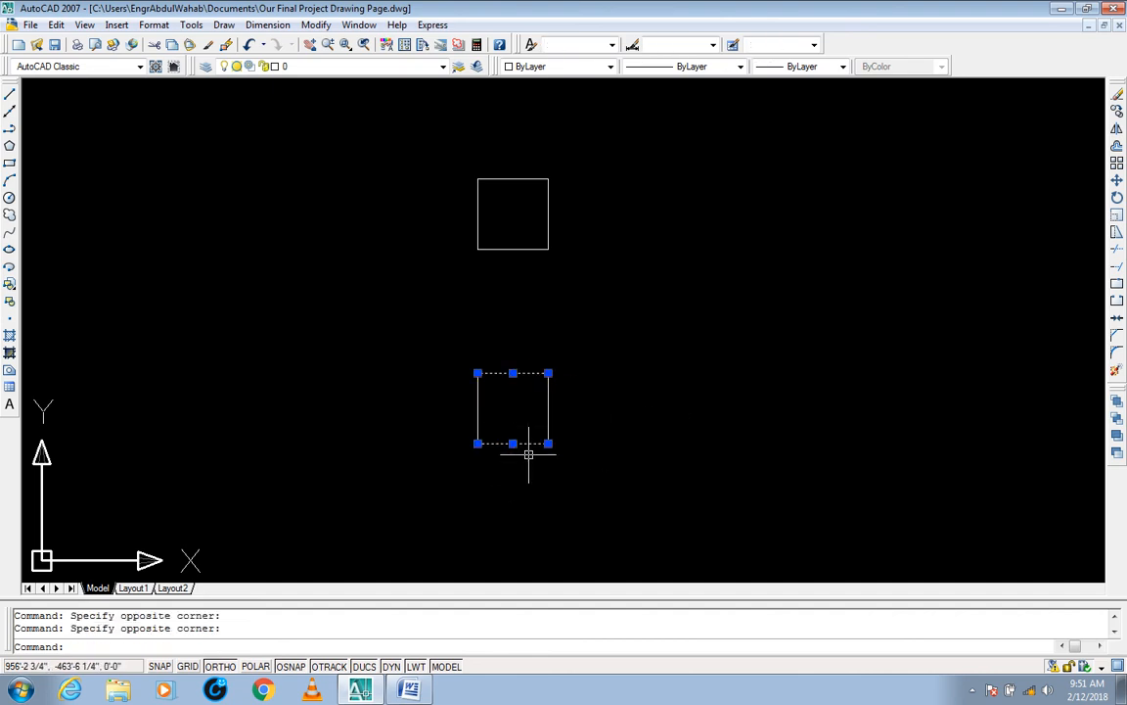
pyautogui.press('Escape')
pyautogui.click(581, 403)
pyautogui.click(516, 420)
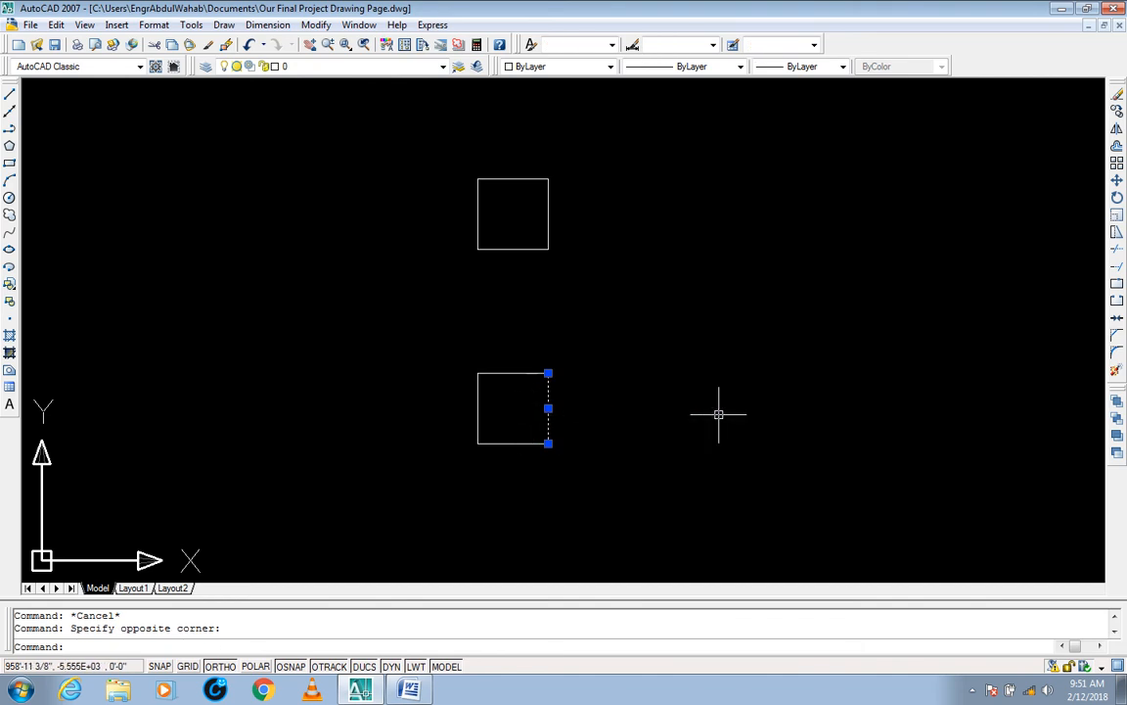
pyautogui.press('Escape')
pyautogui.press('Escape')
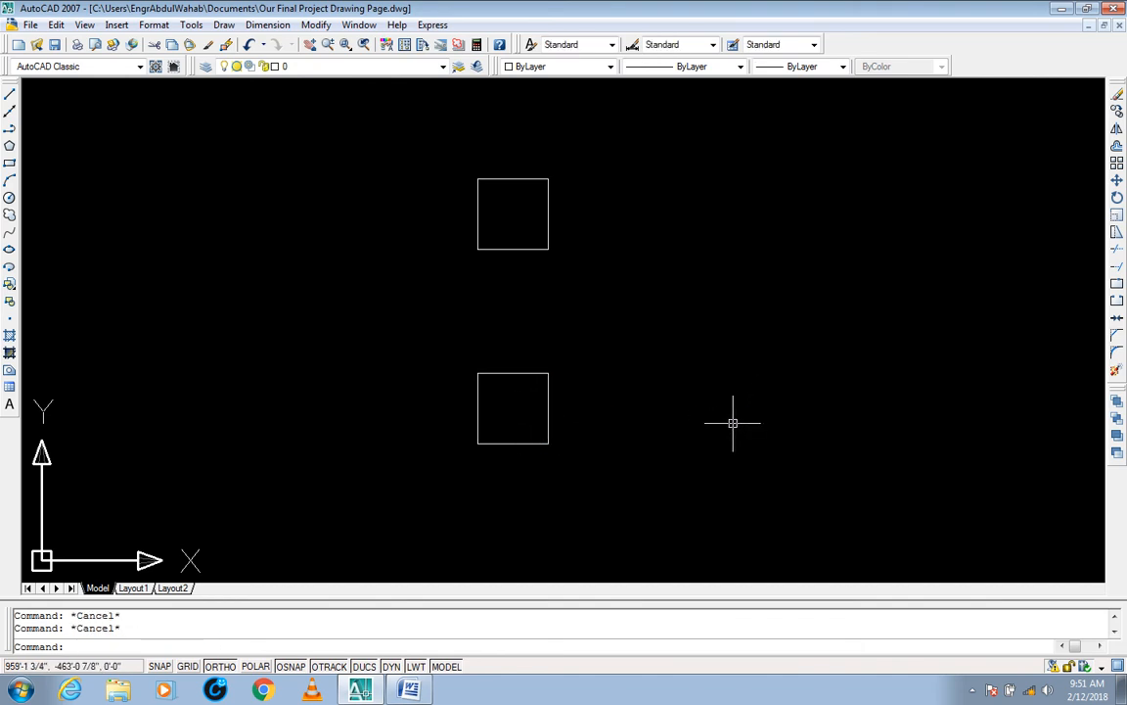
# Step: Stretch the exploded square's right edge 1' to the right, crossing-selecting its three right-hand lines and using the lower-right corner as base point
pyautogui.write('s')
pyautogui.press('Return')
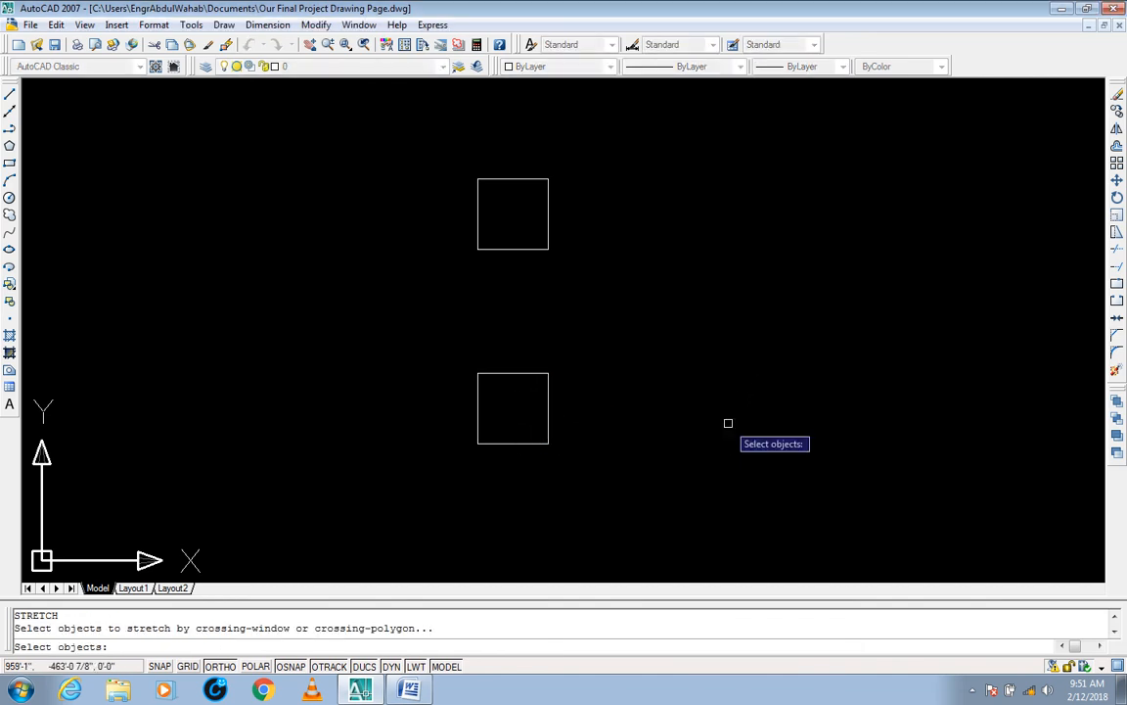
pyautogui.click(571, 361)
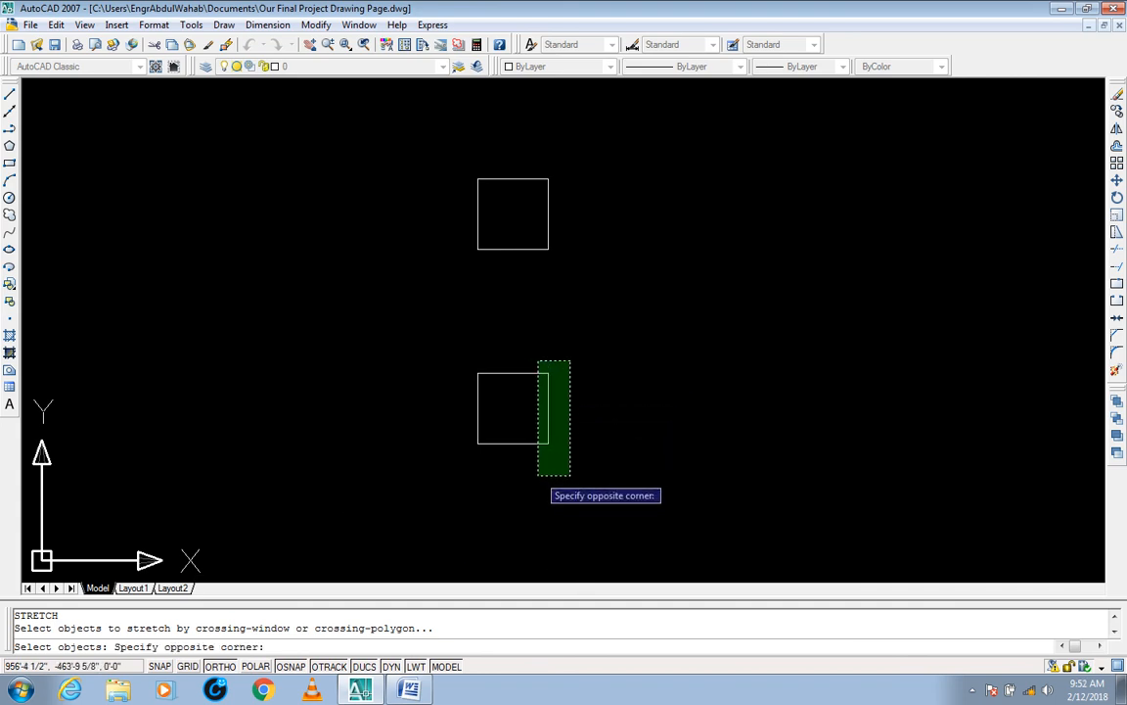
pyautogui.write('A')
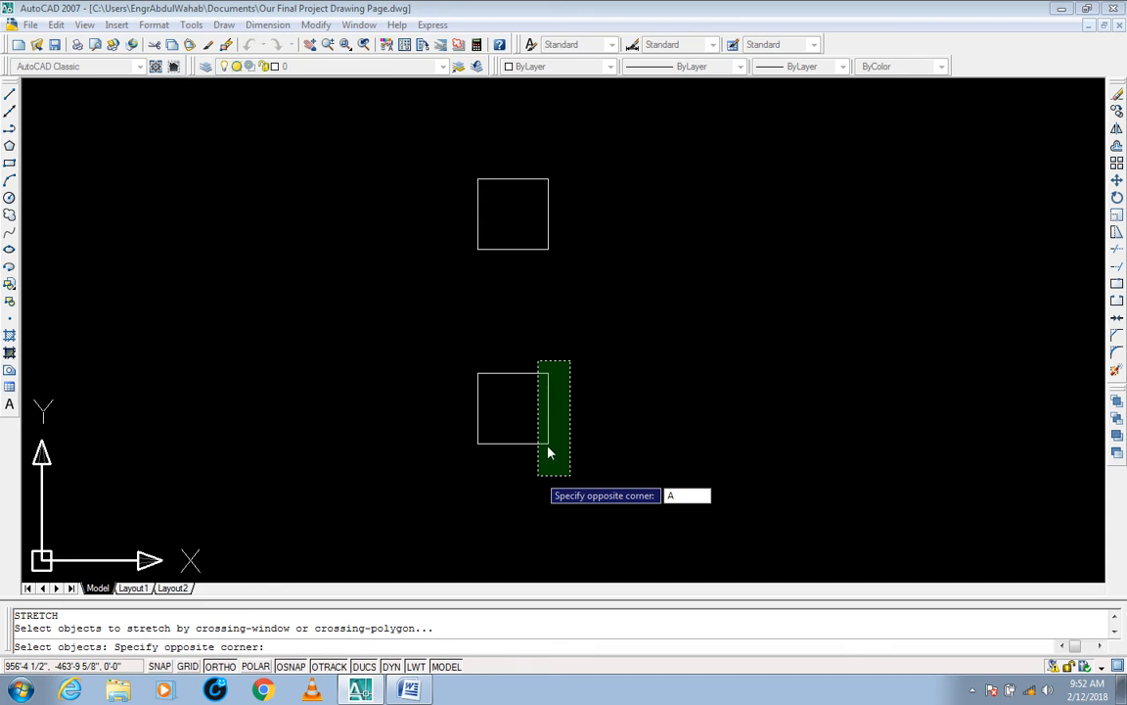
pyautogui.press('Escape')
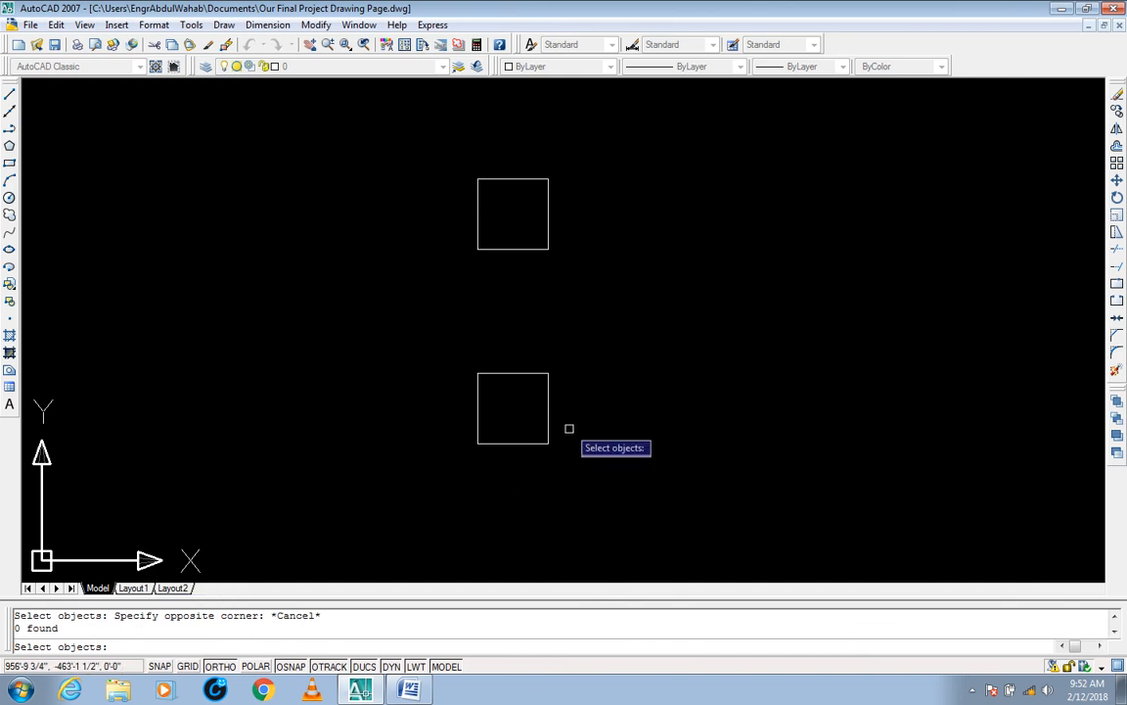
pyautogui.click(572, 352)
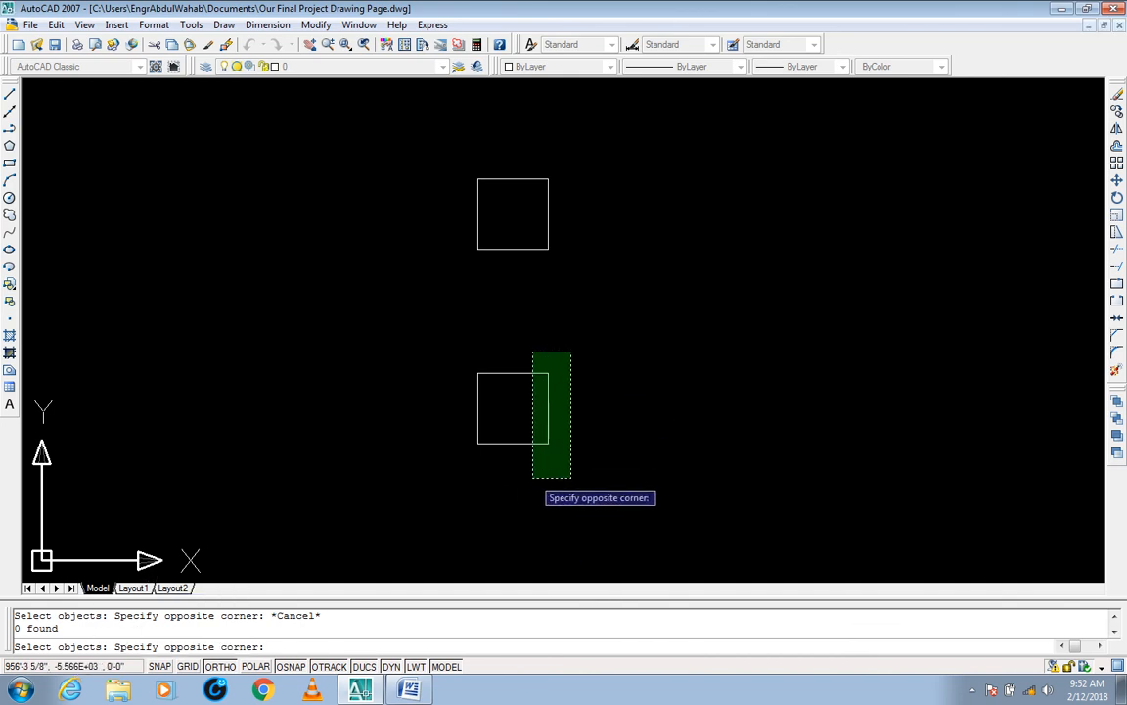
pyautogui.click(532, 477)
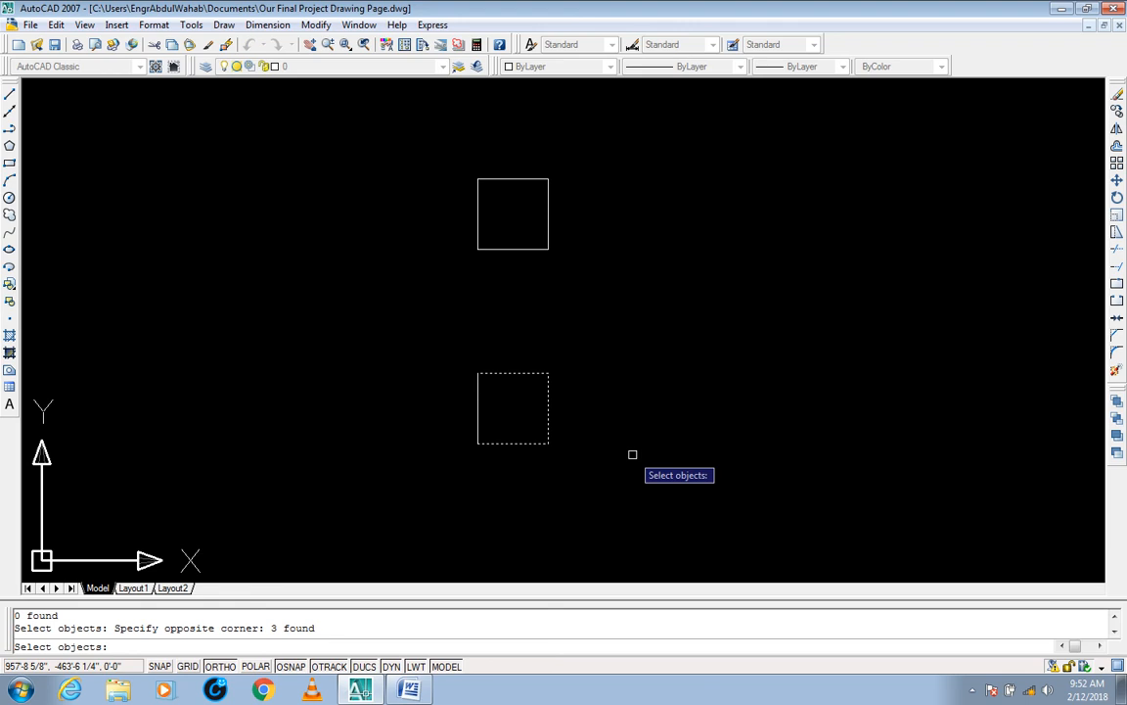
pyautogui.press('Return')
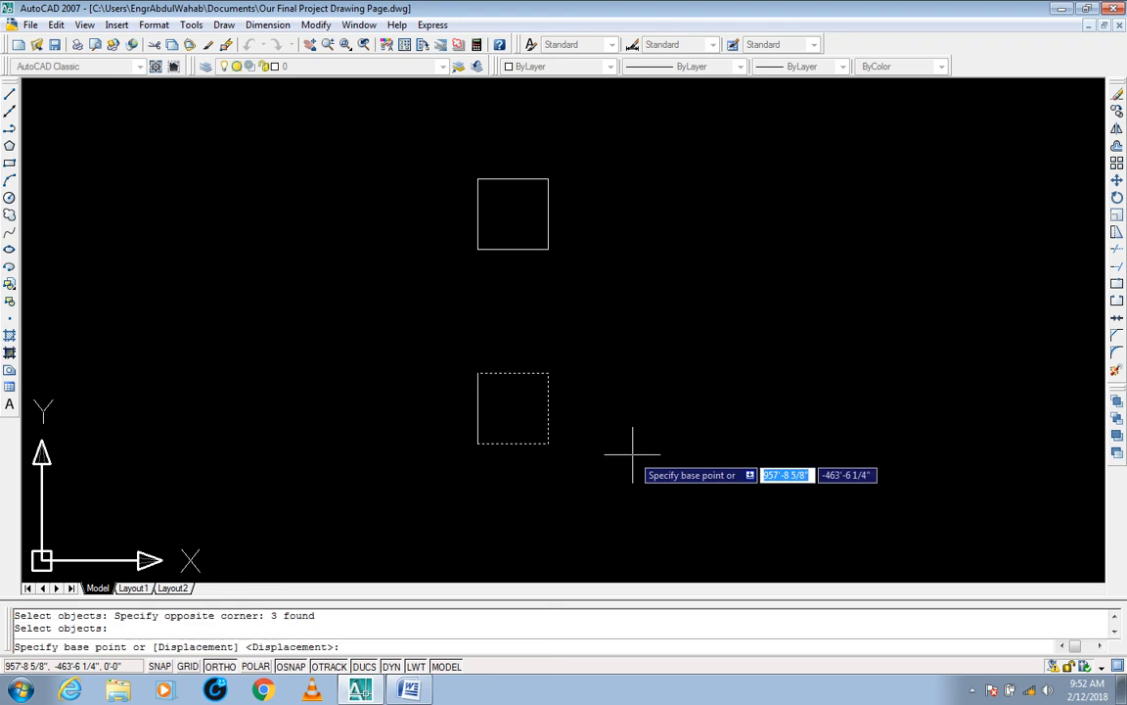
pyautogui.click(548, 443)
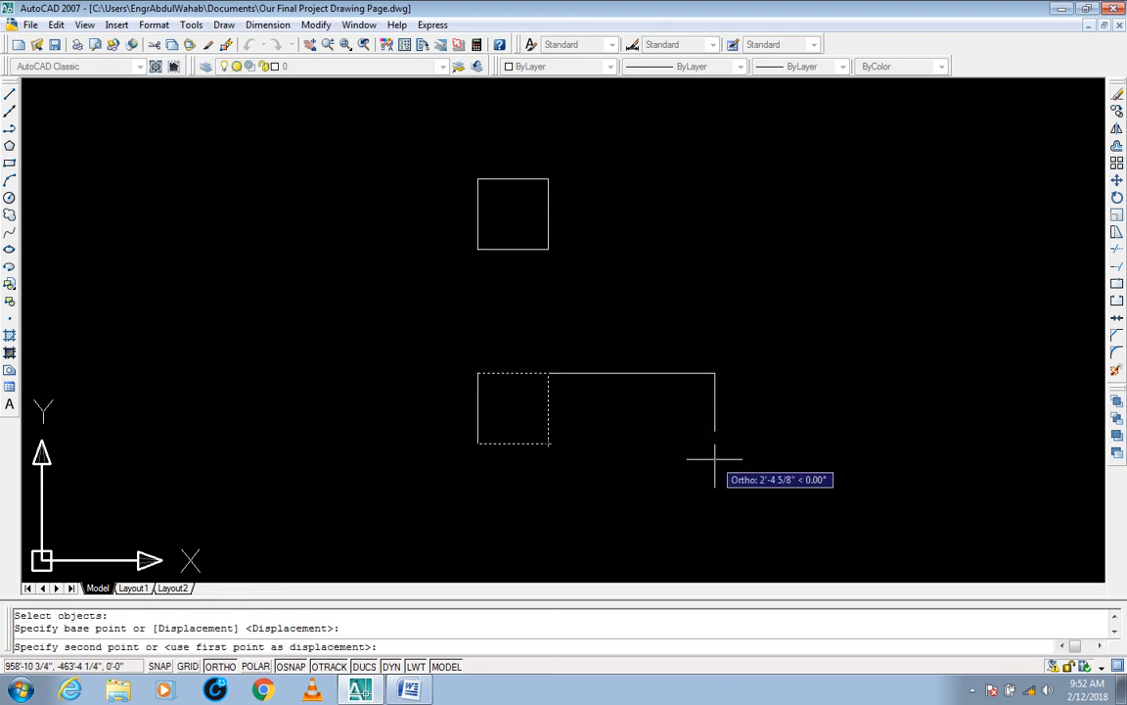
pyautogui.write("1'")
pyautogui.press('Return')
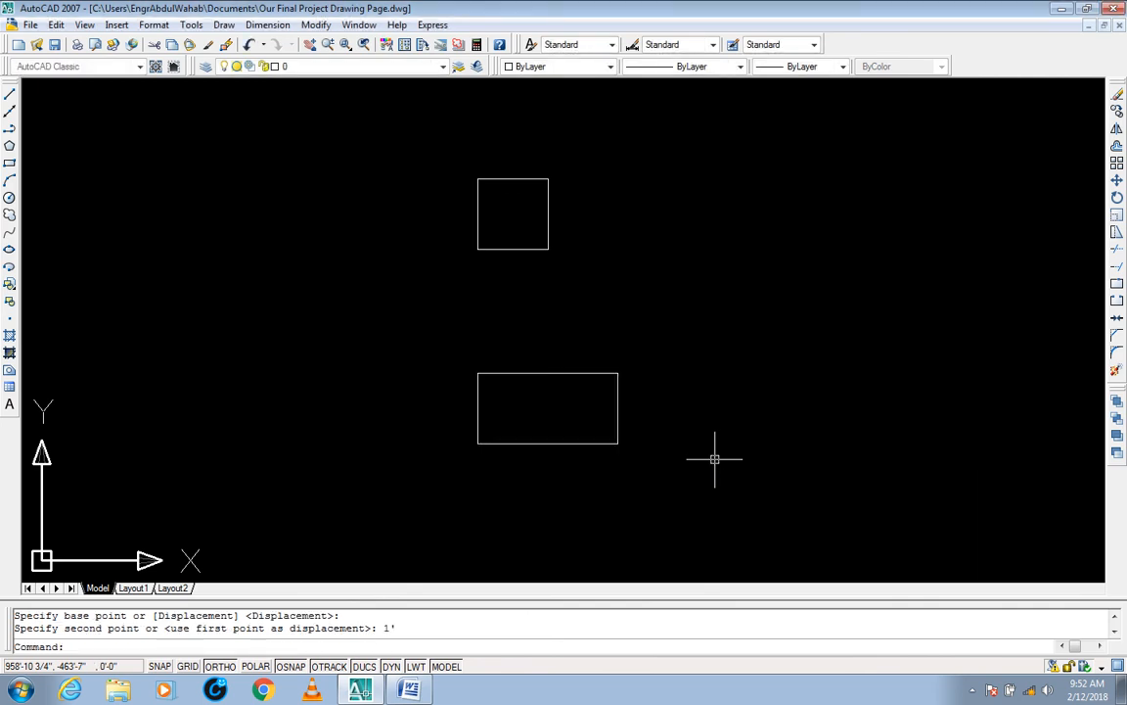
# Step: Check the bottom and right side lengths of the stretched rectangle at its lower-right corner, and clear the selection
pyautogui.click(668, 415)
pyautogui.click(560, 470)
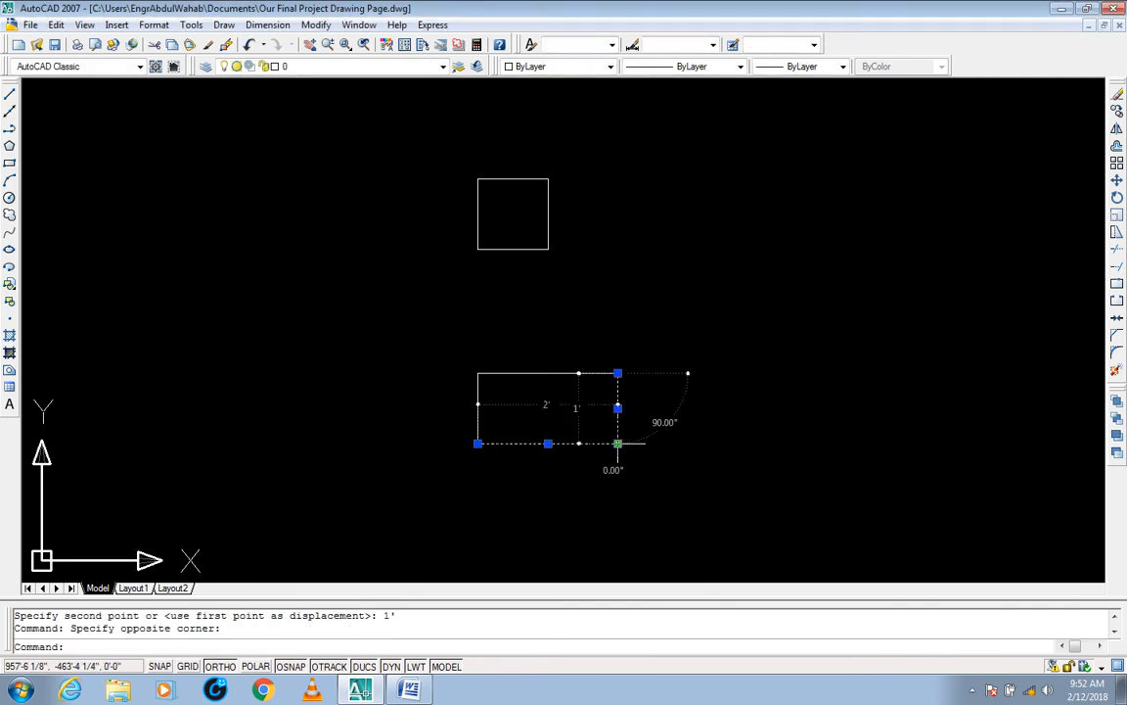
pyautogui.press('Escape')
pyautogui.press('Escape')
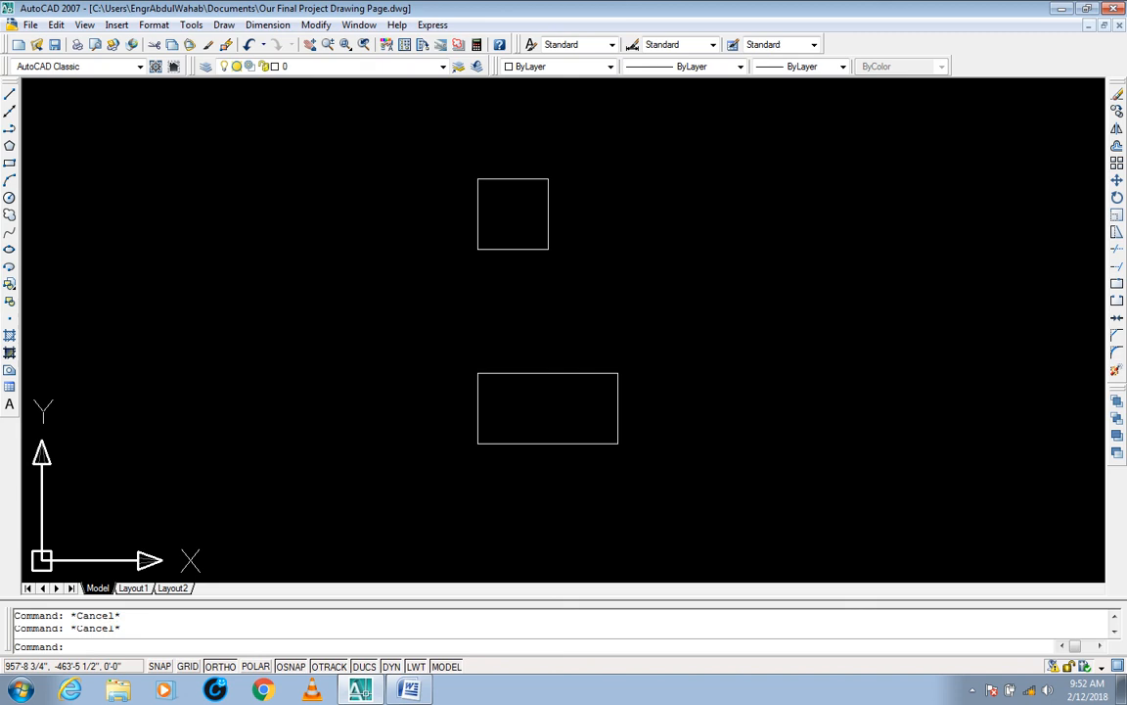
# Step: Erase the lower stretched rectangle made of four separate lines, selecting it whole with a crossing window
pyautogui.click(692, 350)
pyautogui.click(446, 479)
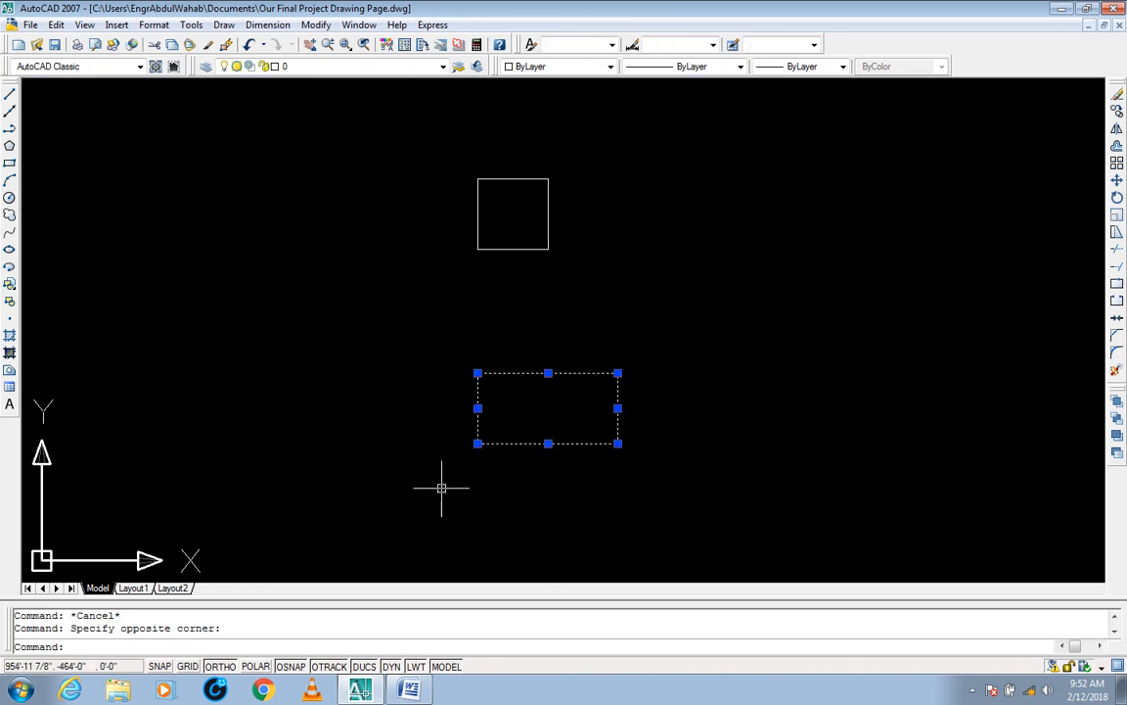
pyautogui.write('e')
pyautogui.press('Return')
pyautogui.moveTo(501, 376); pyautogui.dragTo(503, 546, button='middle')
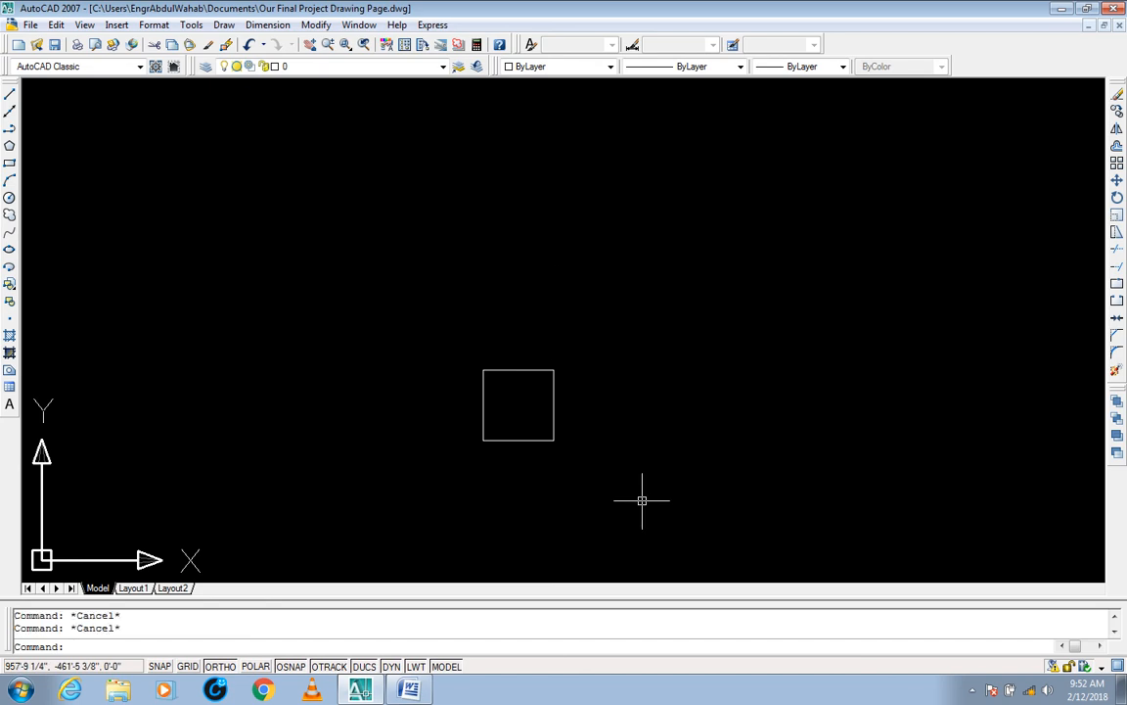
# Step: Stretch the remaining square's right edge 1' to the right, crossing-selecting that edge and using the lower-right corner as base point
pyautogui.write('s')
pyautogui.press('Return')
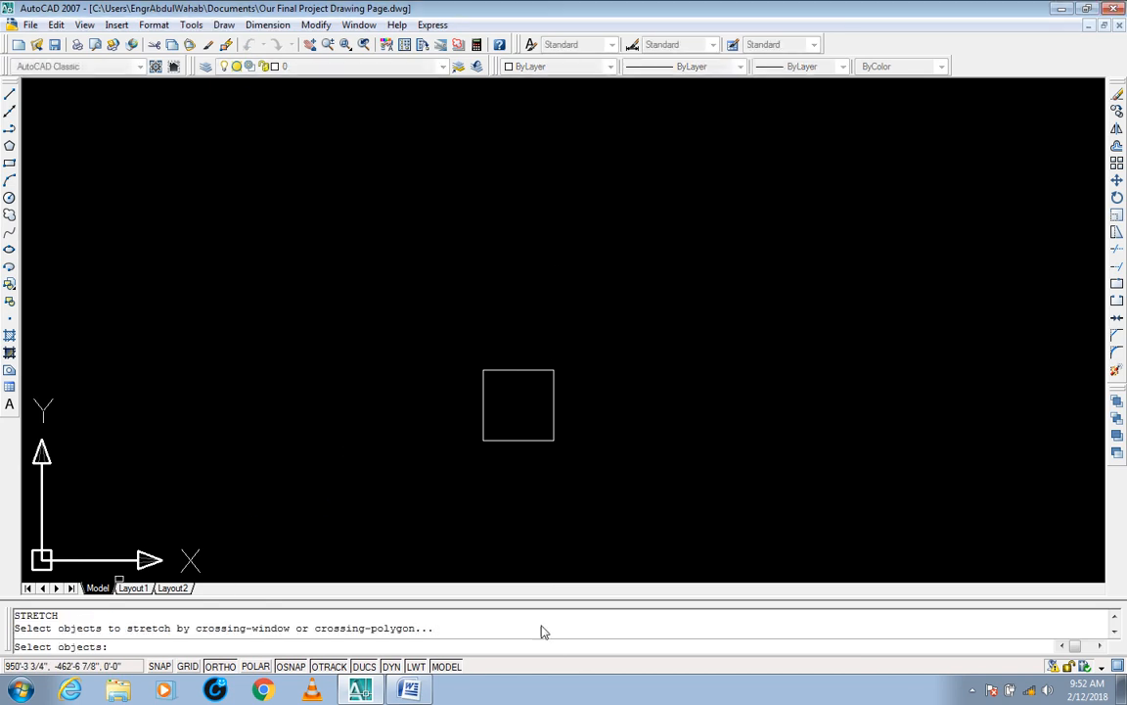
pyautogui.moveTo(556, 449)
pyautogui.mouseDown(button='middle')
pyautogui.moveTo(548, 410)
pyautogui.moveTo(559, 356)
pyautogui.mouseUp(button='middle')
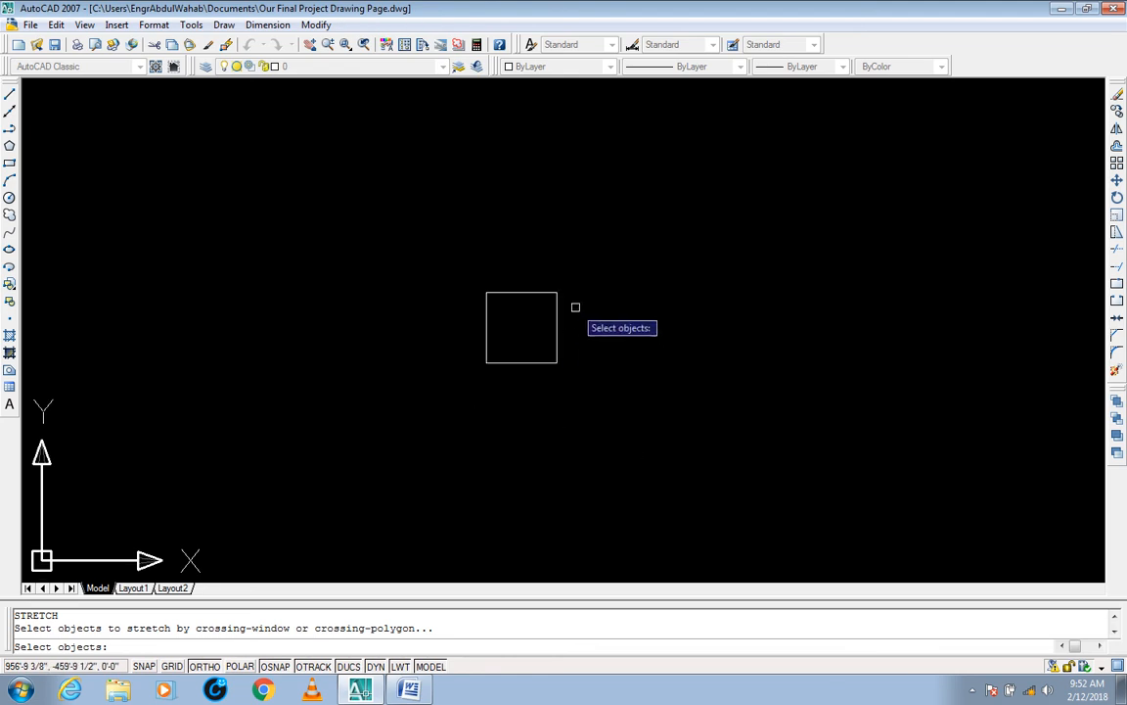
pyautogui.click(585, 273)
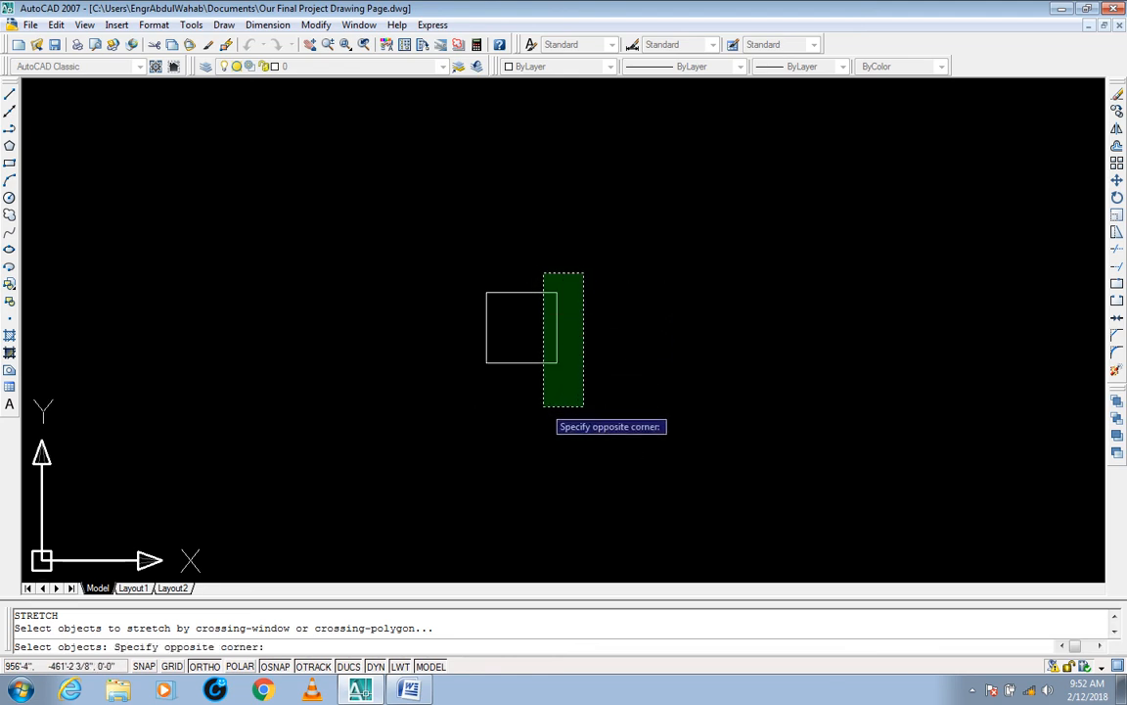
pyautogui.click(544, 406)
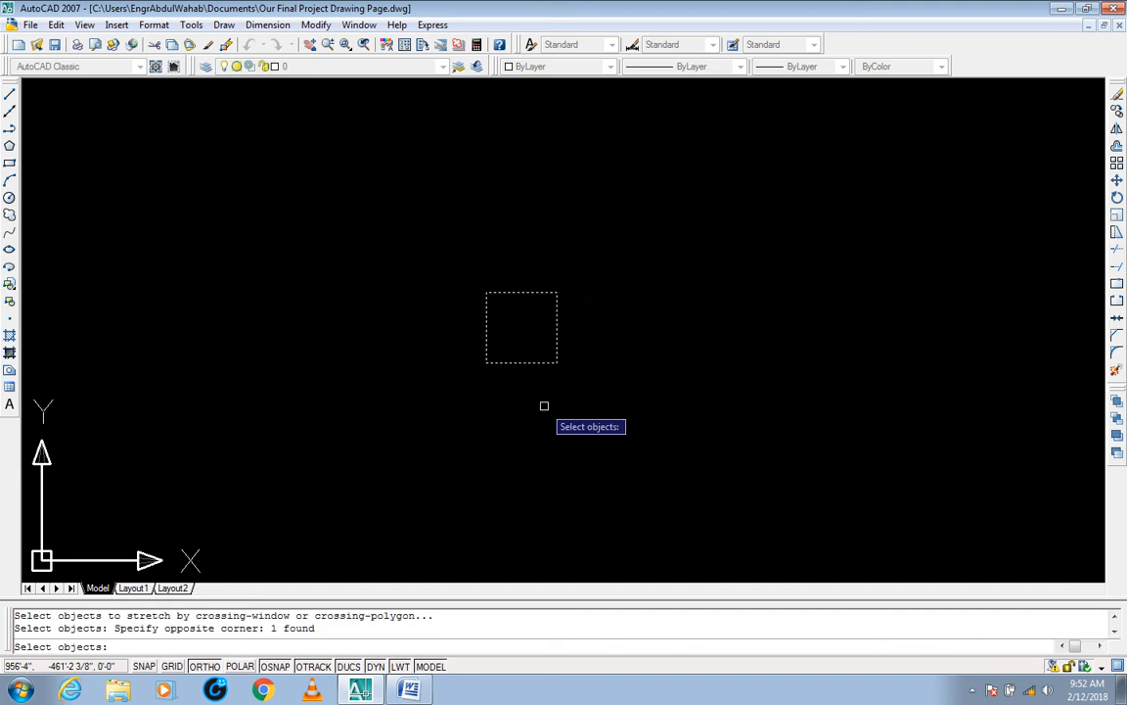
pyautogui.press('Return')
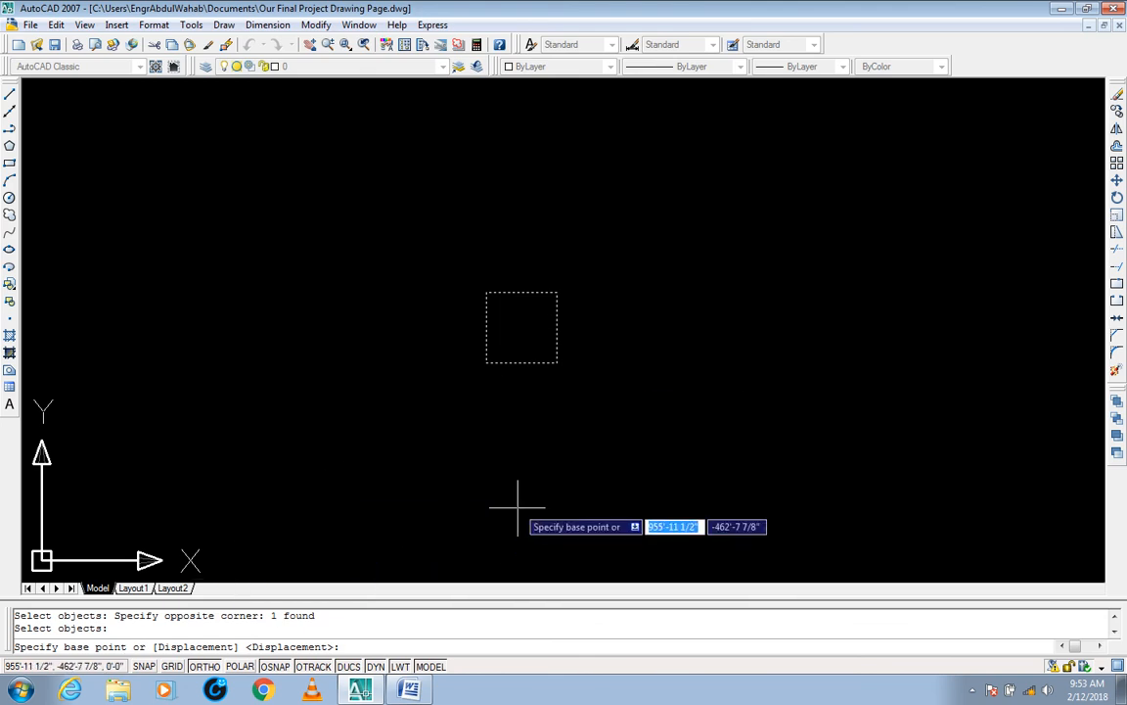
pyautogui.click(558, 363)
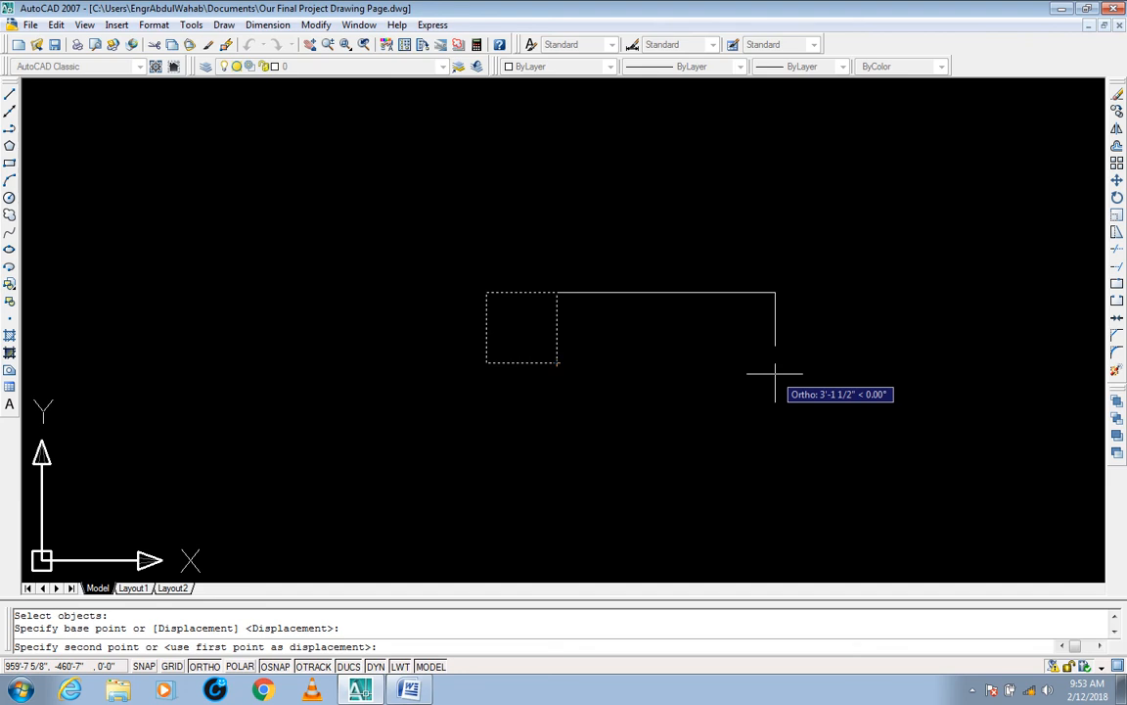
pyautogui.write('1')
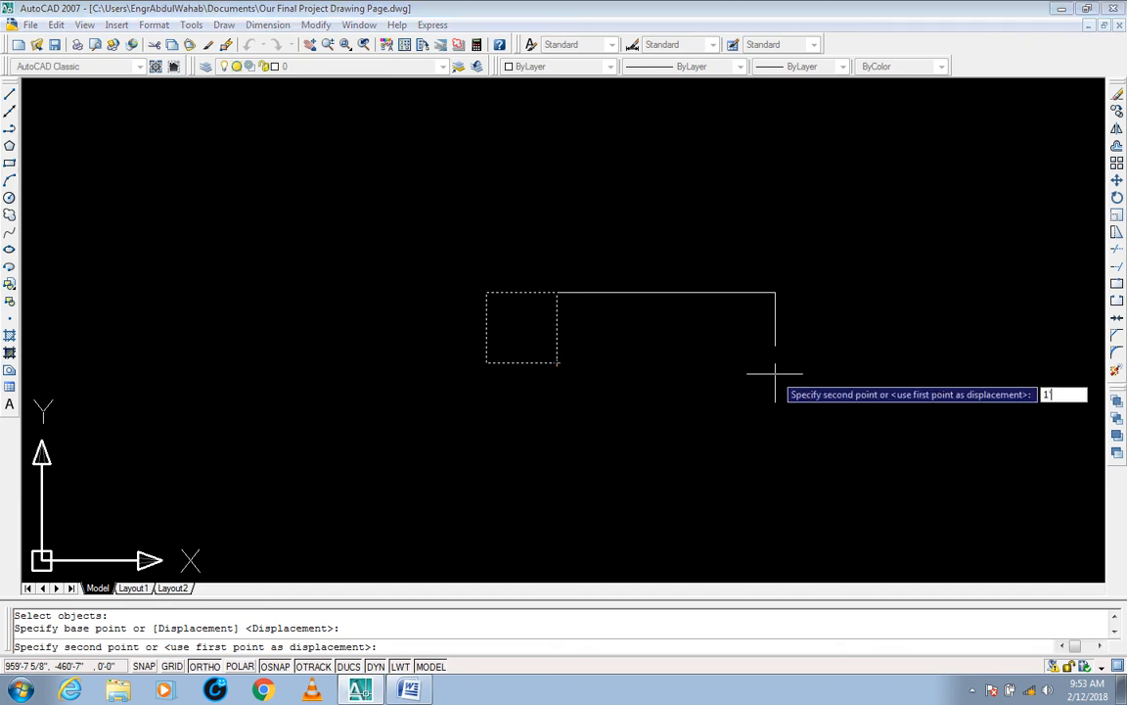
pyautogui.write("'")
pyautogui.press('Return')
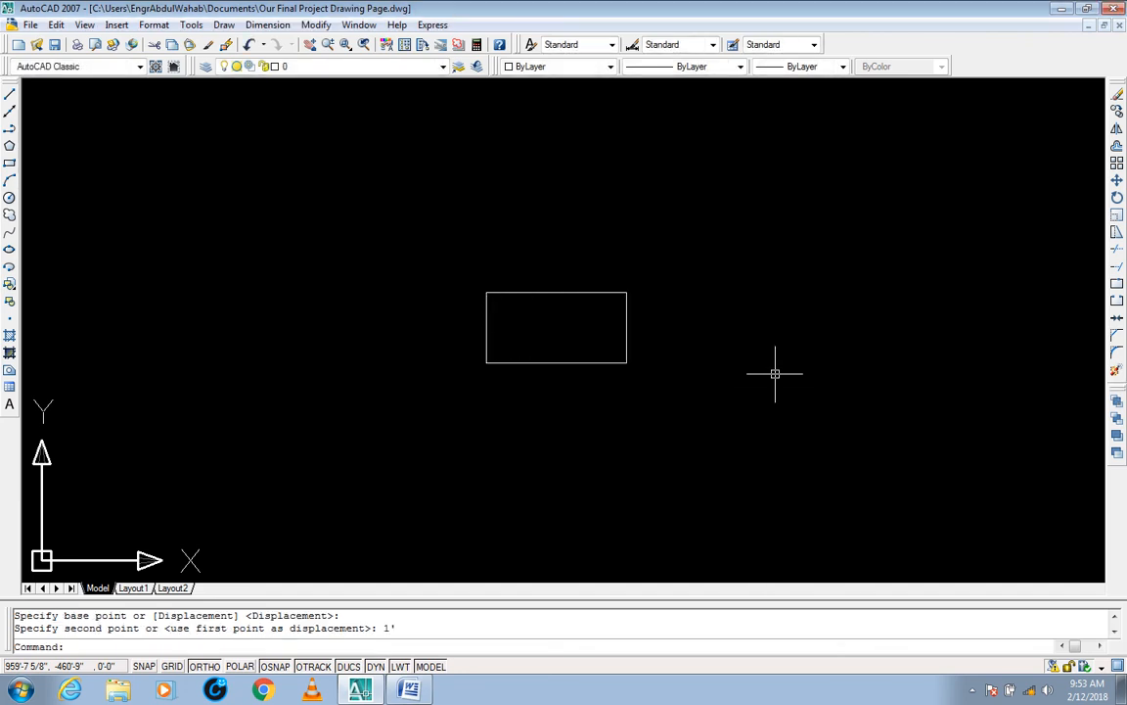
# Step: Select the stretched rectangle to inspect its lower-right corner, and clear the selection
pyautogui.click(679, 266)
pyautogui.click(621, 371)
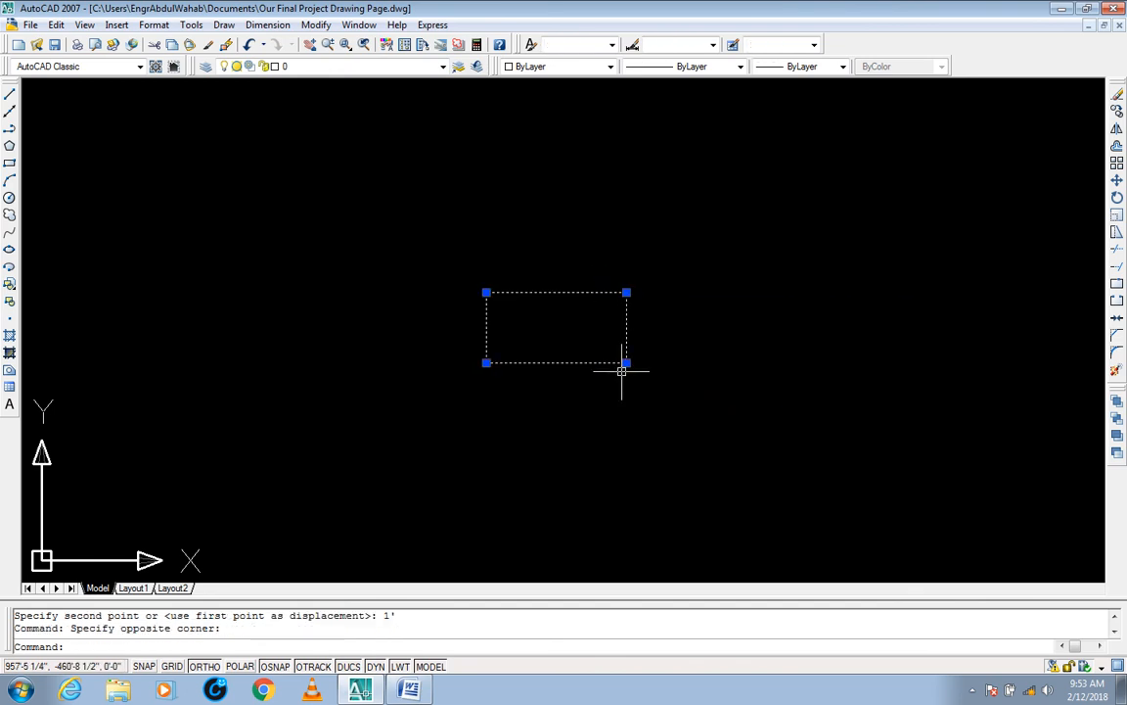
pyautogui.moveTo(630, 400); pyautogui.dragTo(586, 411, button='middle')
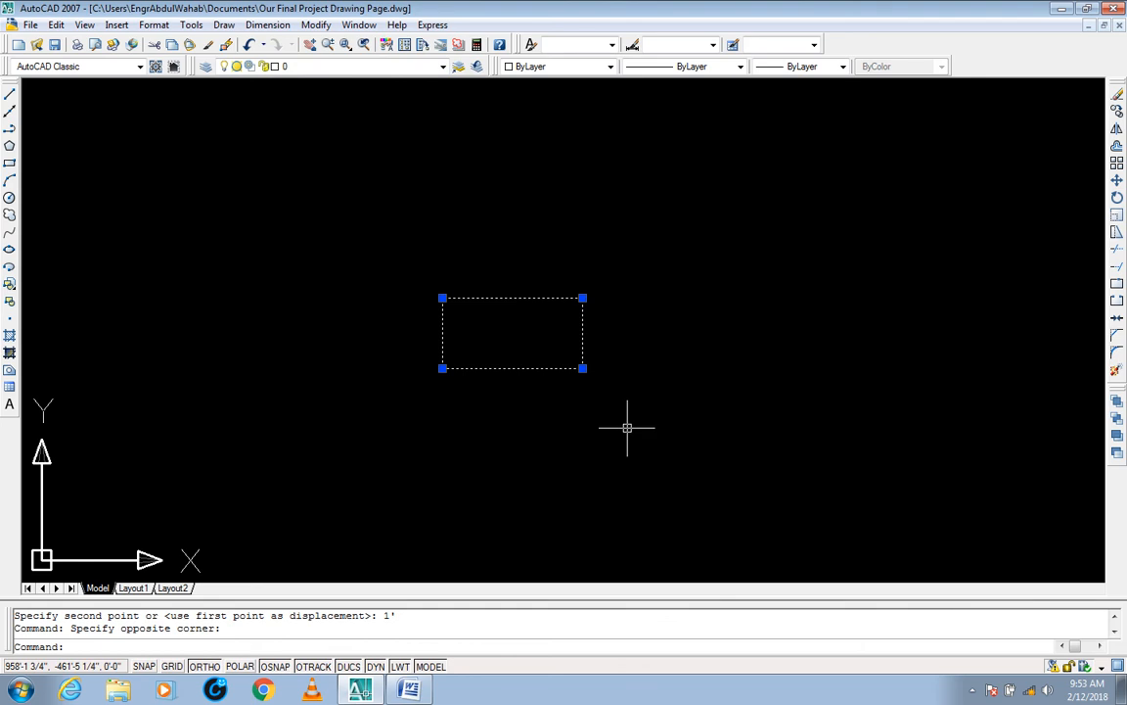
pyautogui.press('Escape')
pyautogui.press('Escape')
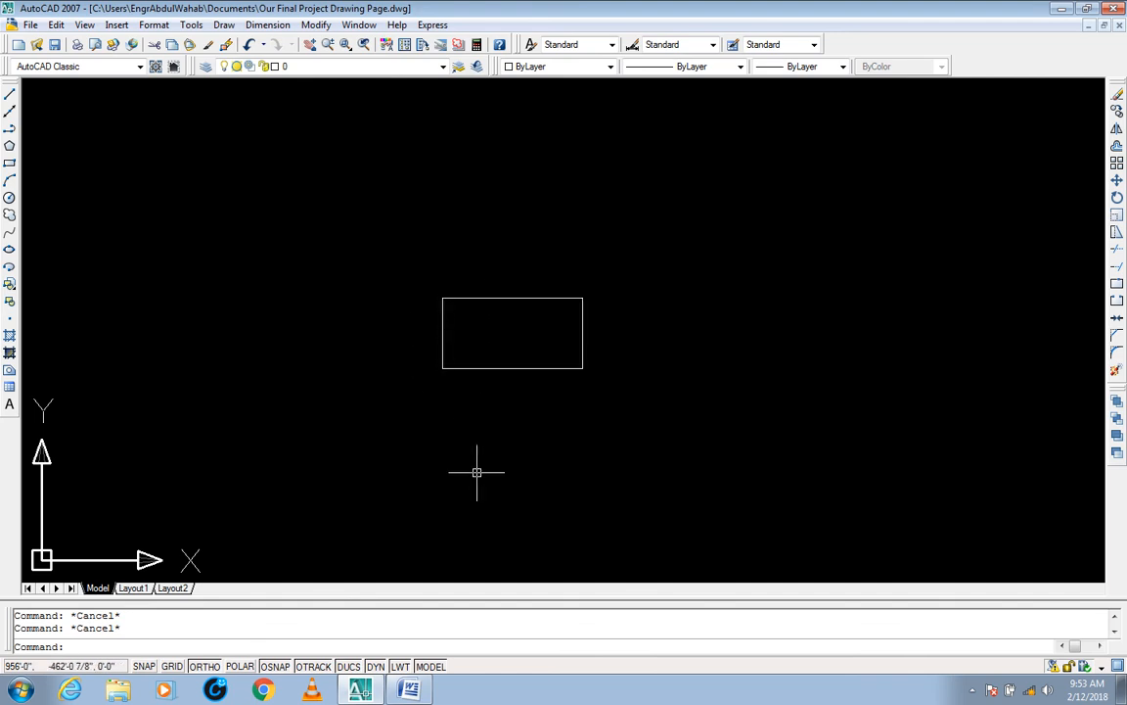
pyautogui.write('s')
pyautogui.press('Return')
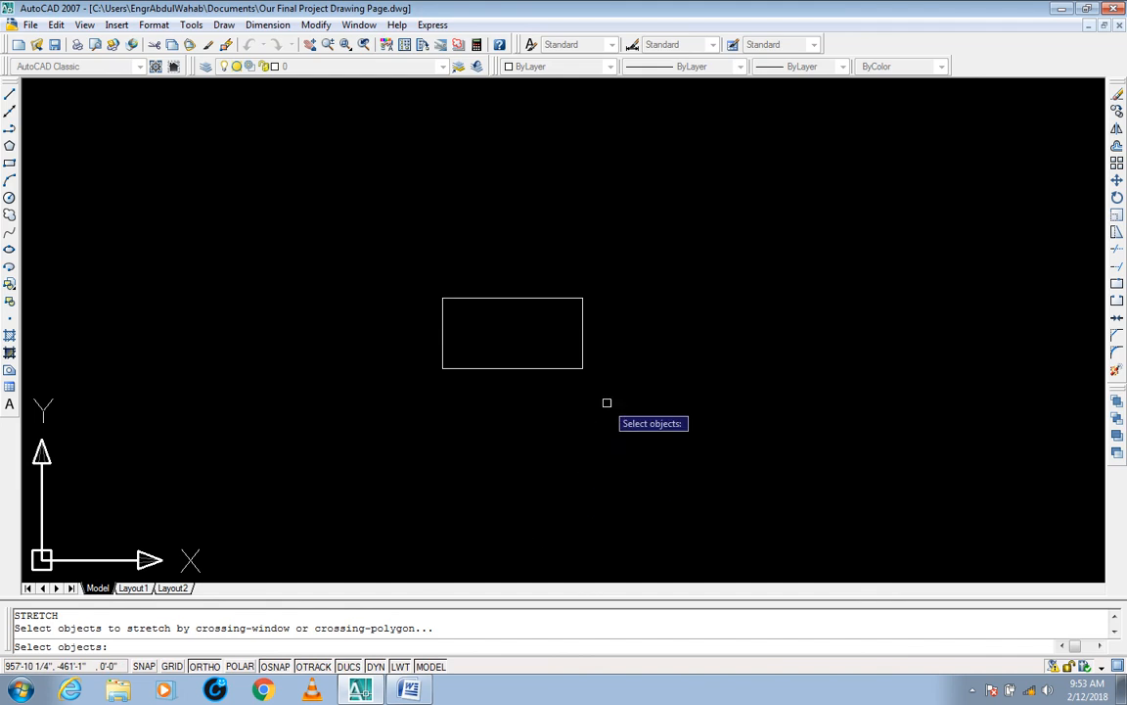
pyautogui.moveTo(591, 370); pyautogui.dragTo(594, 352, button='middle')
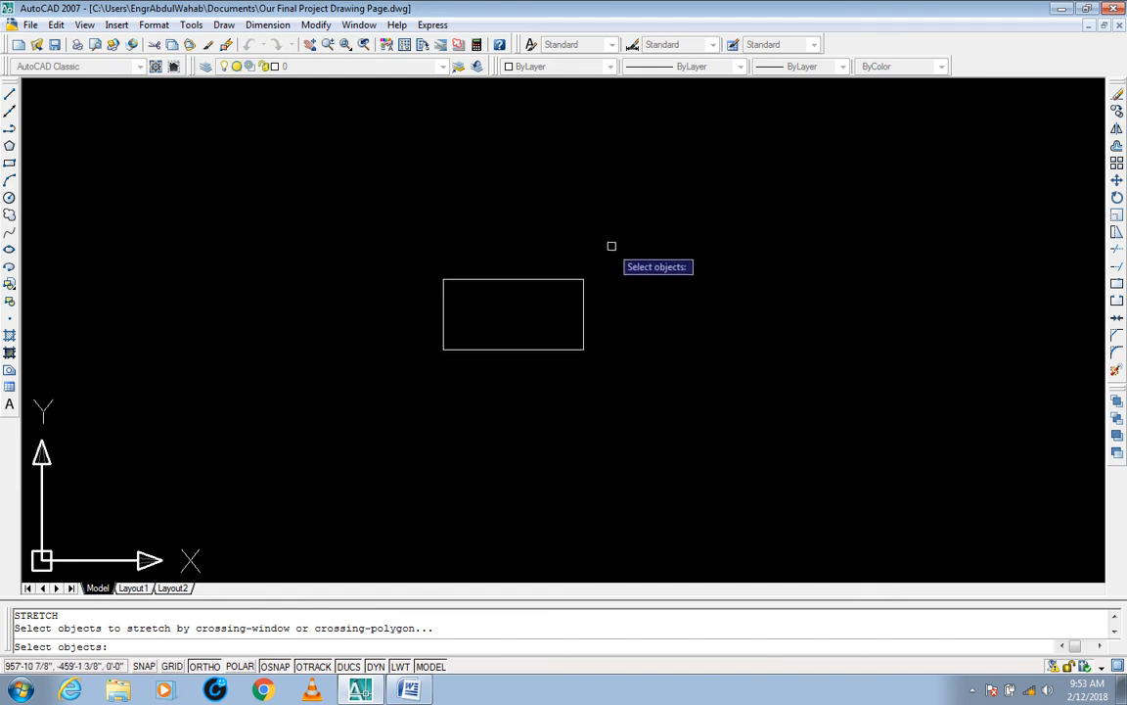
pyautogui.click(612, 337)
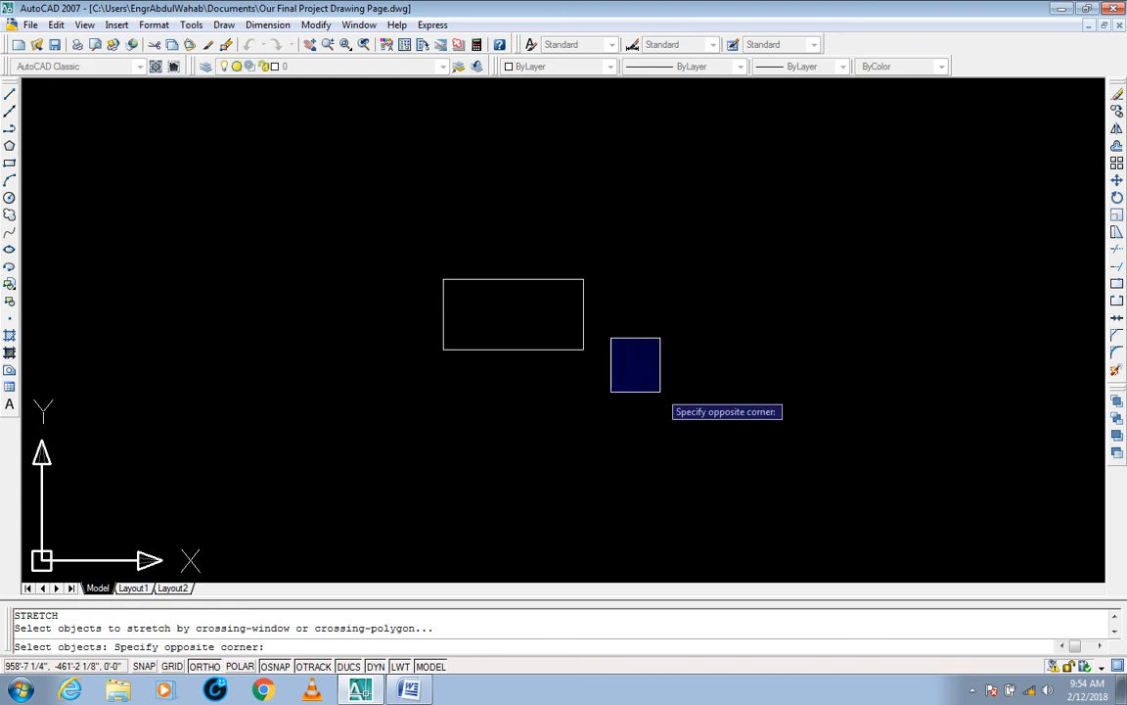
pyautogui.click(659, 390)
pyautogui.click(639, 248)
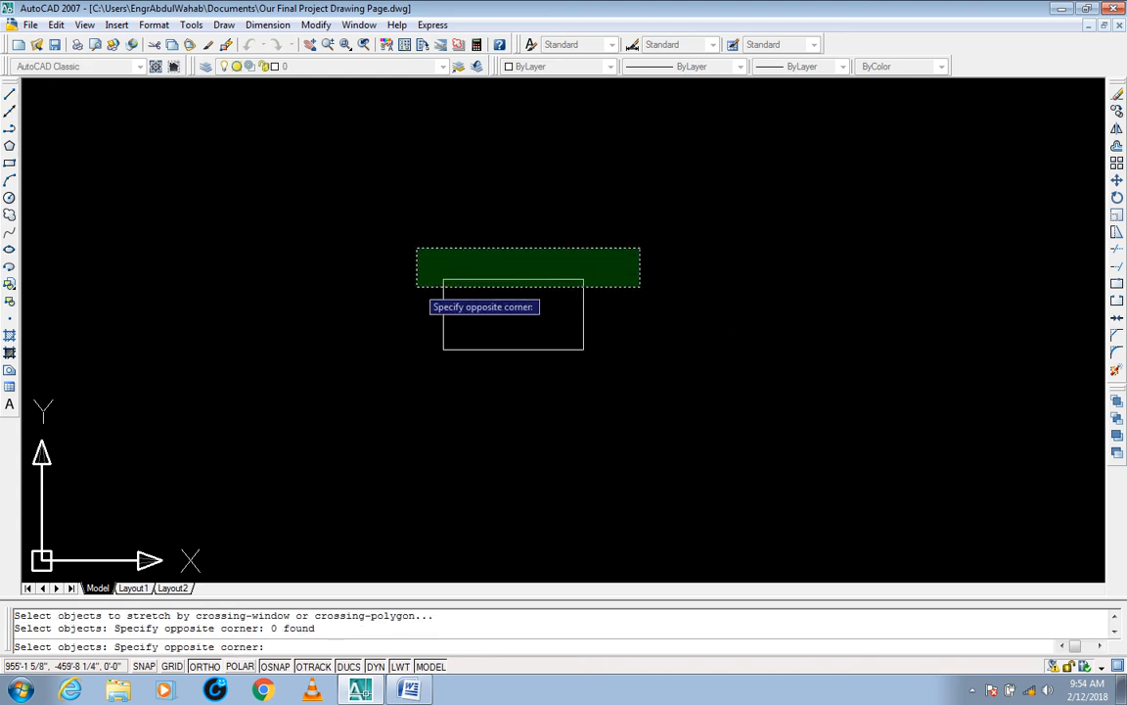
pyautogui.click(417, 286)
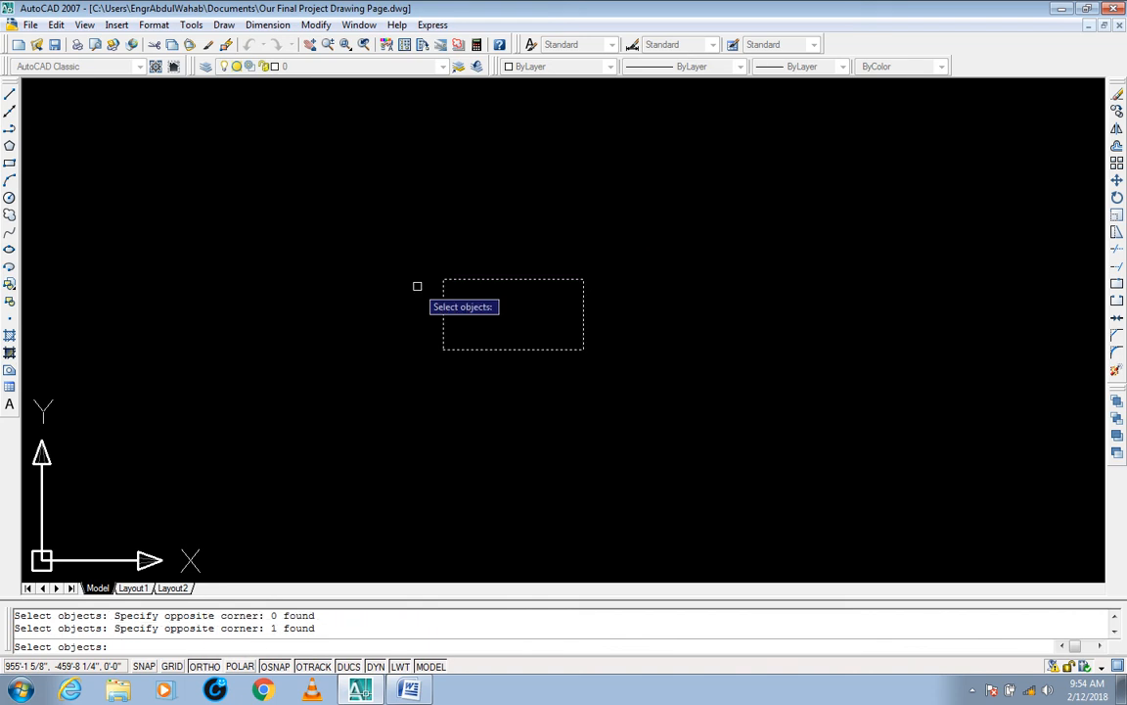
pyautogui.press('Return')
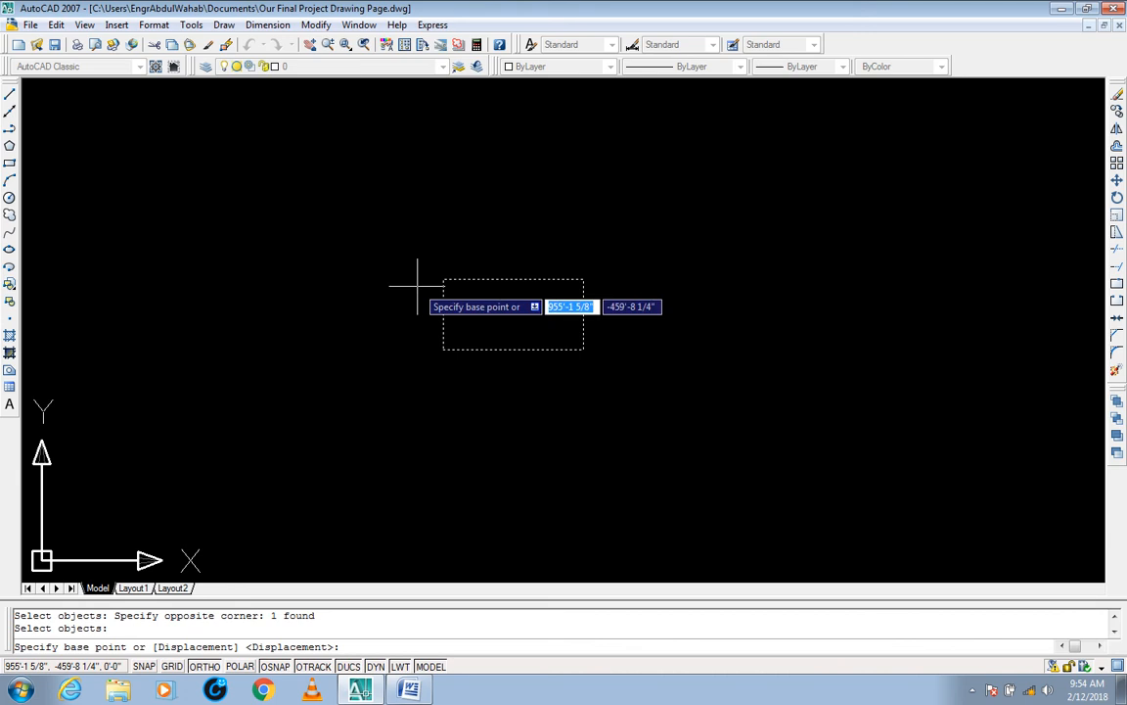
pyautogui.press('Escape')
pyautogui.press('Escape')
pyautogui.press('Escape')
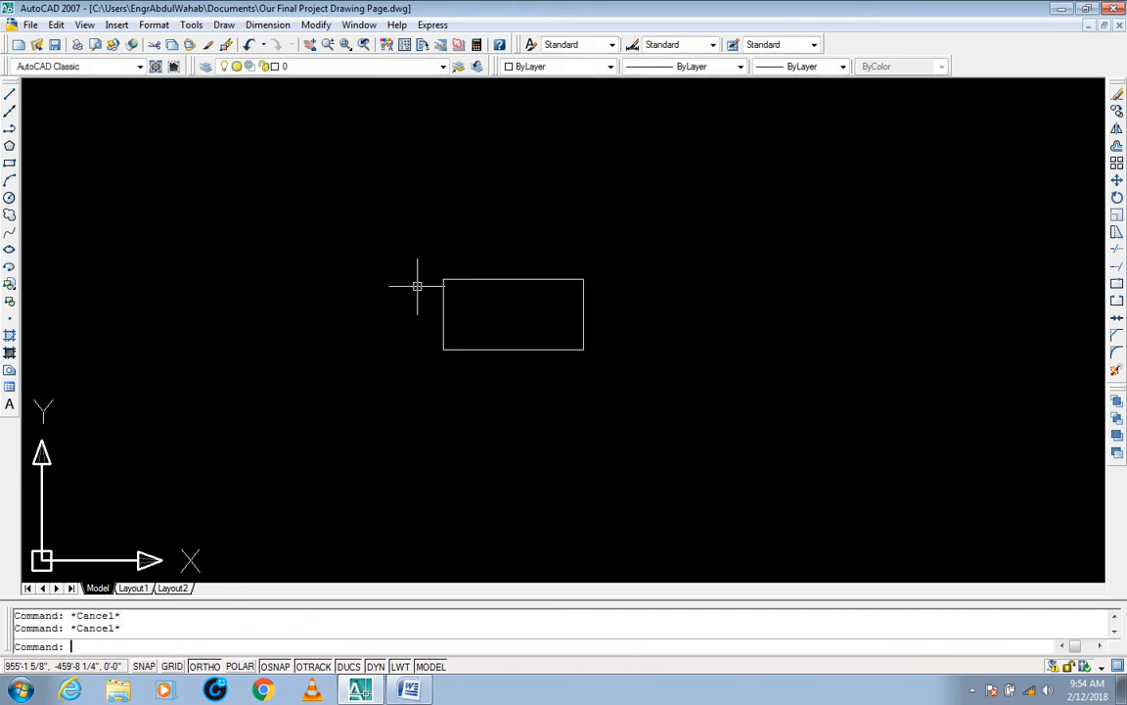
# Step: Stretch the rectangle's top edge 1' upward, crossing-selecting the whole edge and using its midpoint as base point
pyautogui.write('s')
pyautogui.press('Return')
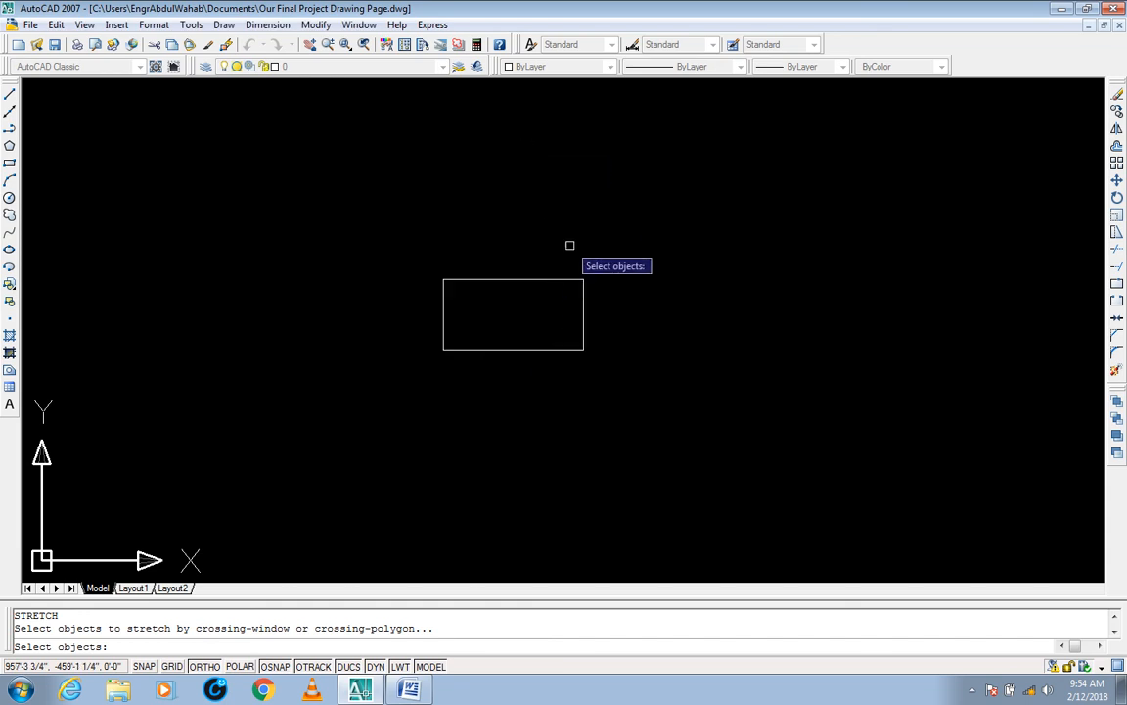
pyautogui.click(614, 259)
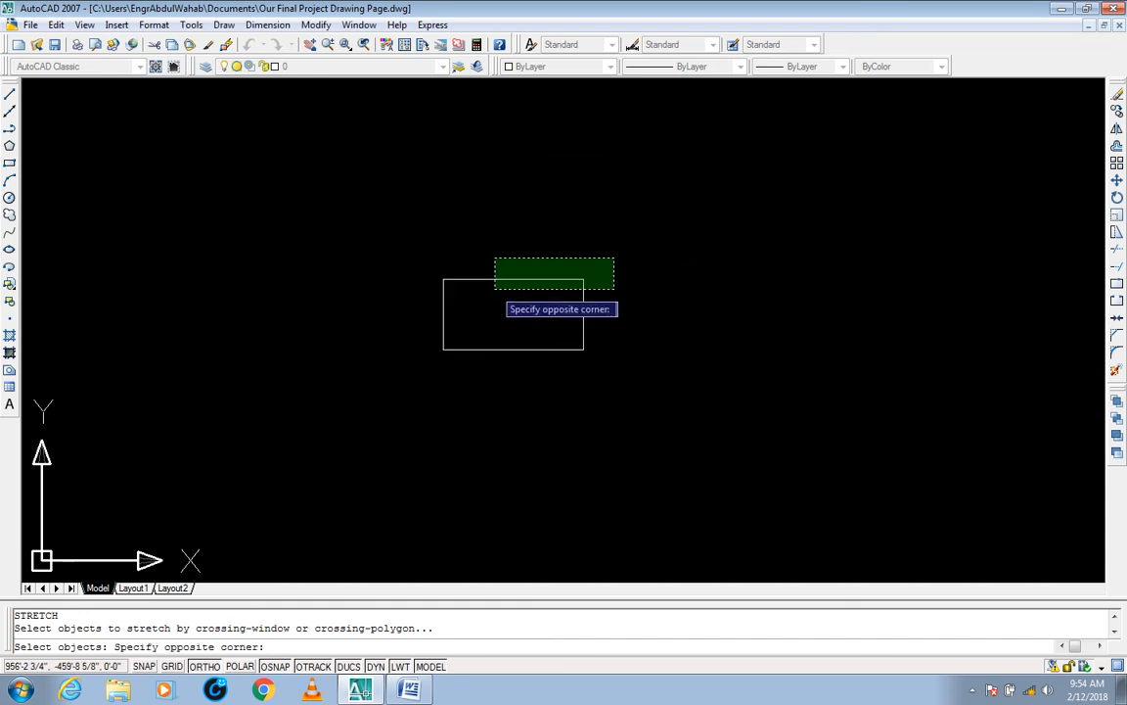
pyautogui.click(407, 289)
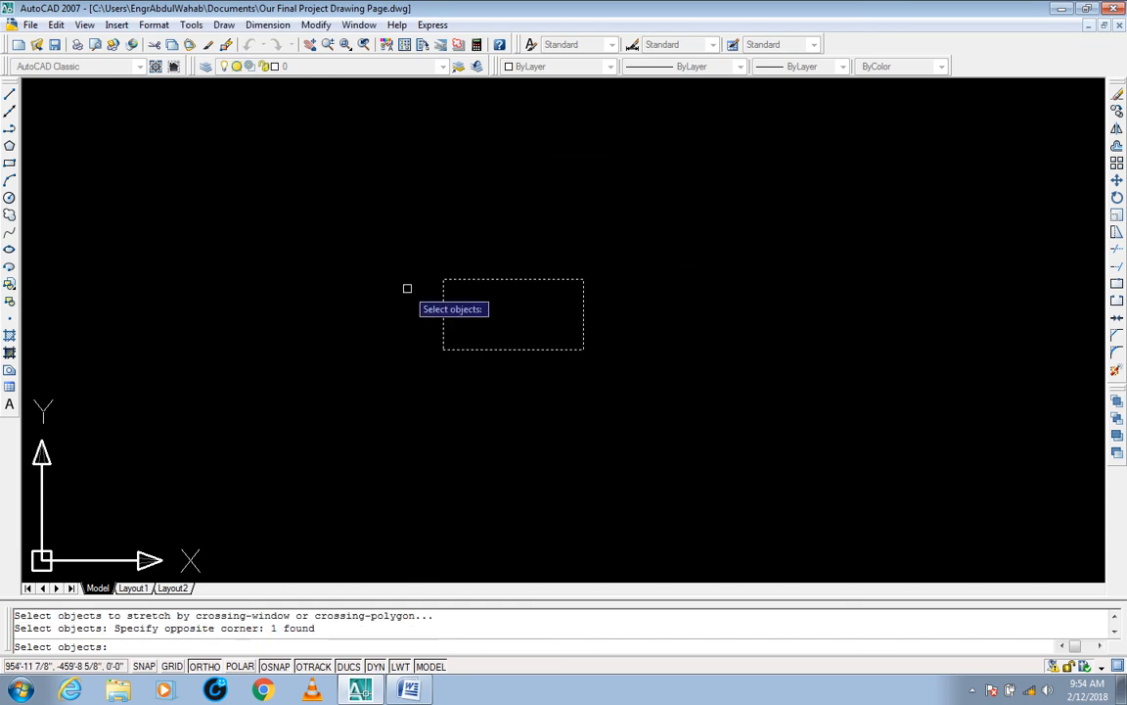
pyautogui.press('Return')
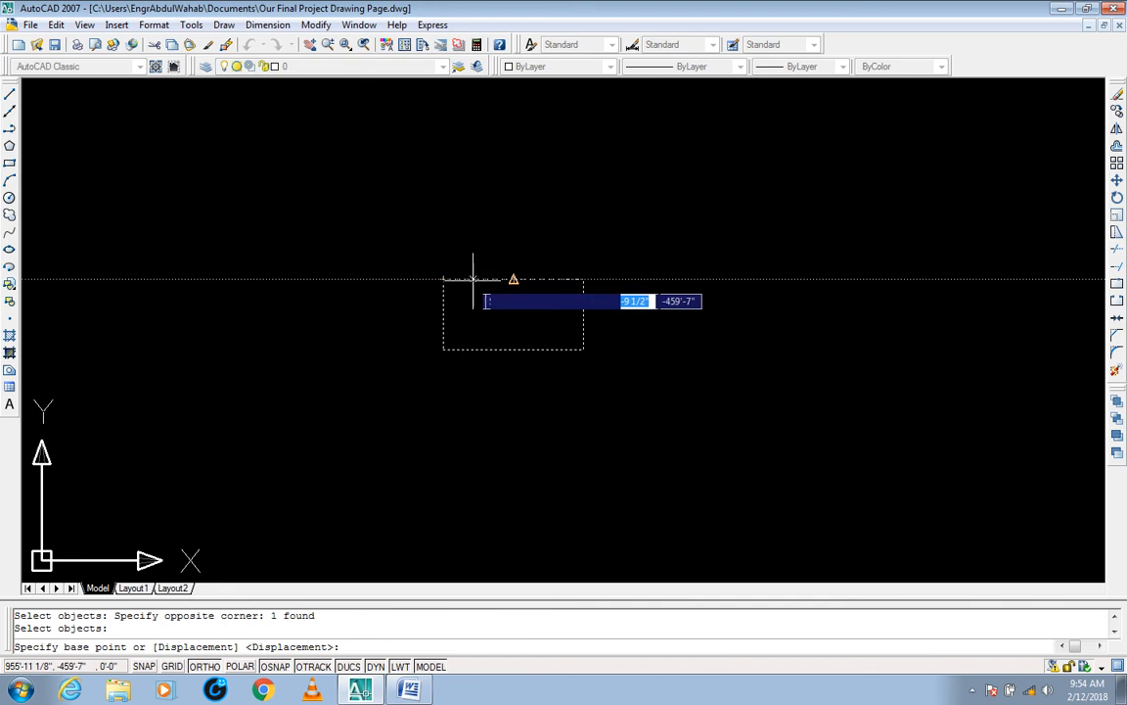
pyautogui.click(513, 279)
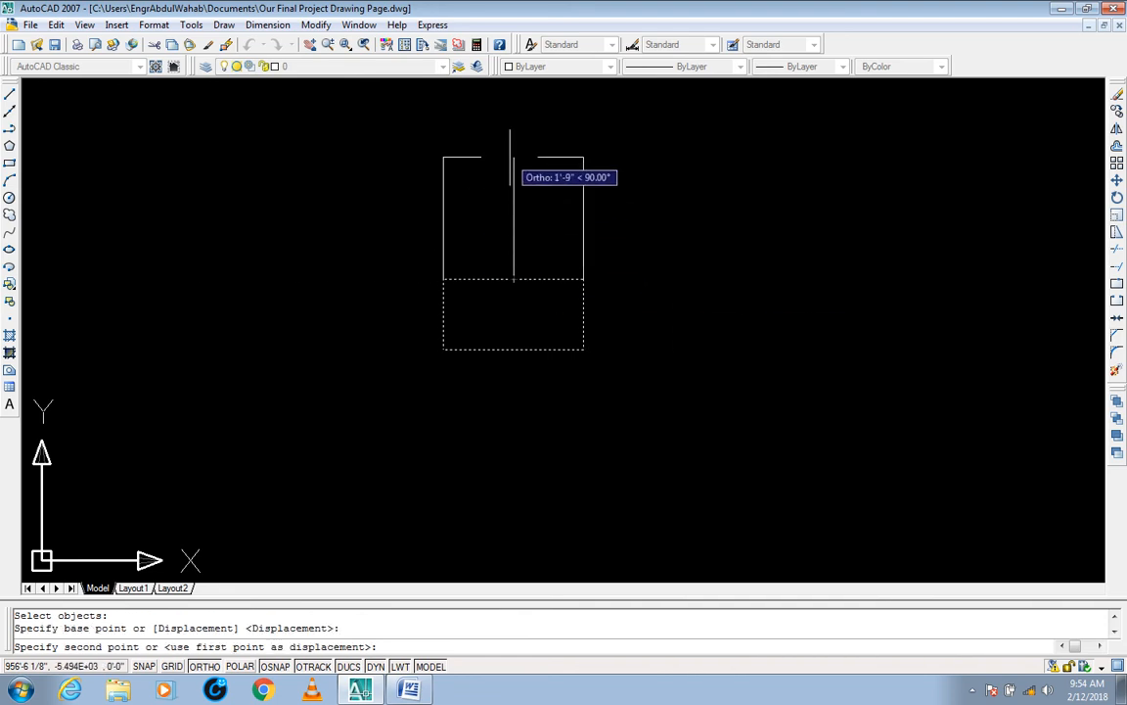
pyautogui.write("1'")
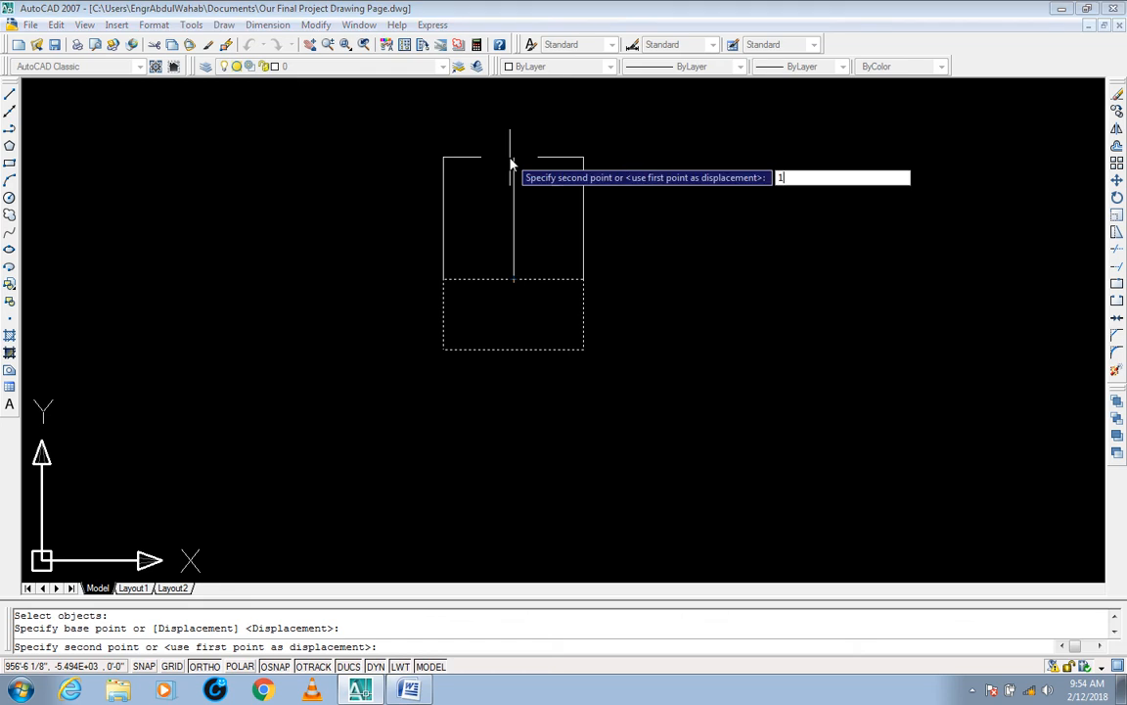
pyautogui.press('Return')
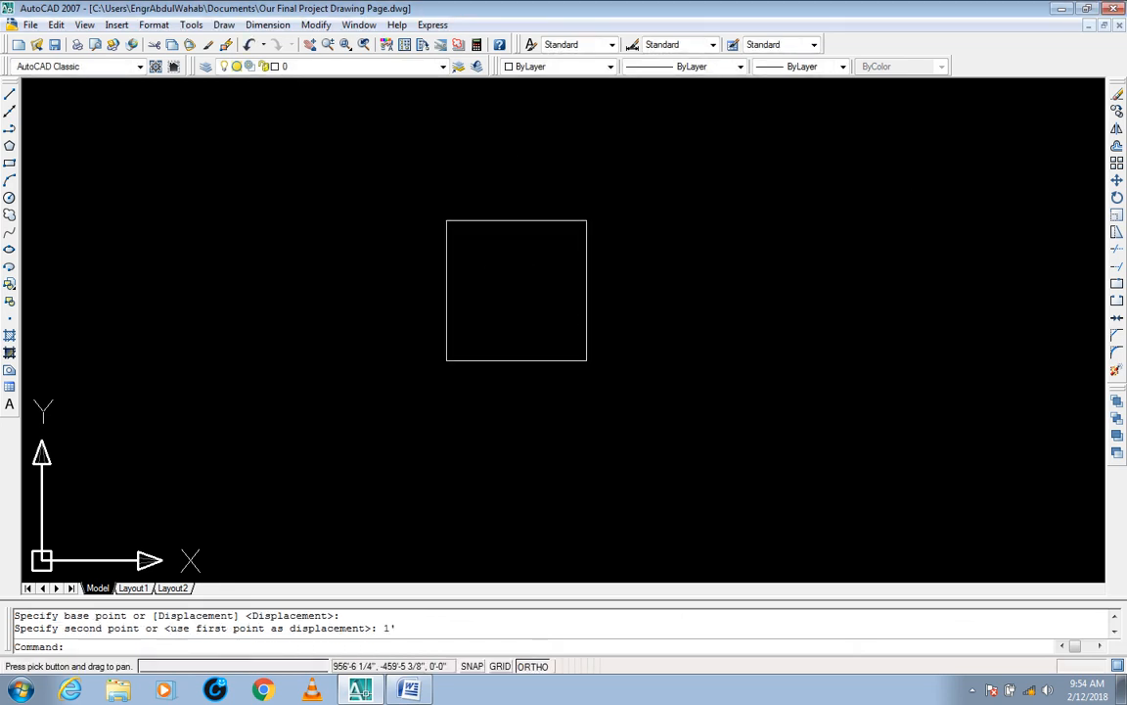
# Step: Check the enlarged square's bottom and right side lengths at its lower-right corner, and clear the selection
pyautogui.click(617, 314)
pyautogui.click(533, 393)
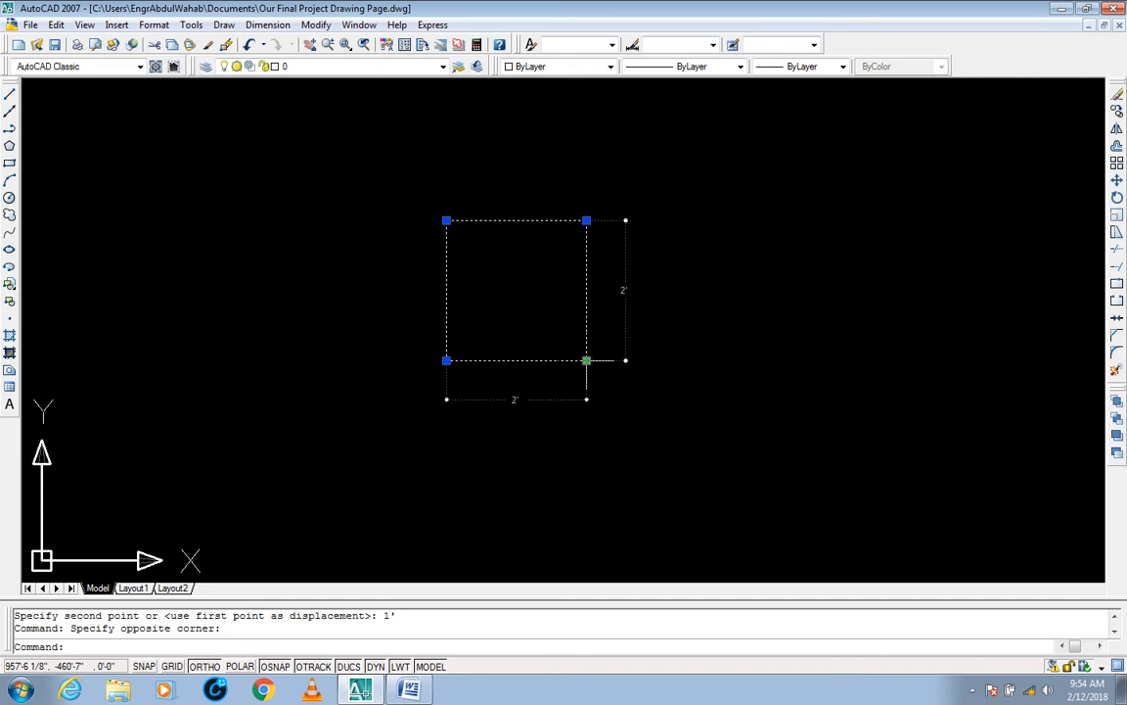
pyautogui.press('Escape')
pyautogui.press('Escape')
pyautogui.moveTo(653, 396); pyautogui.dragTo(631, 420, button='middle')
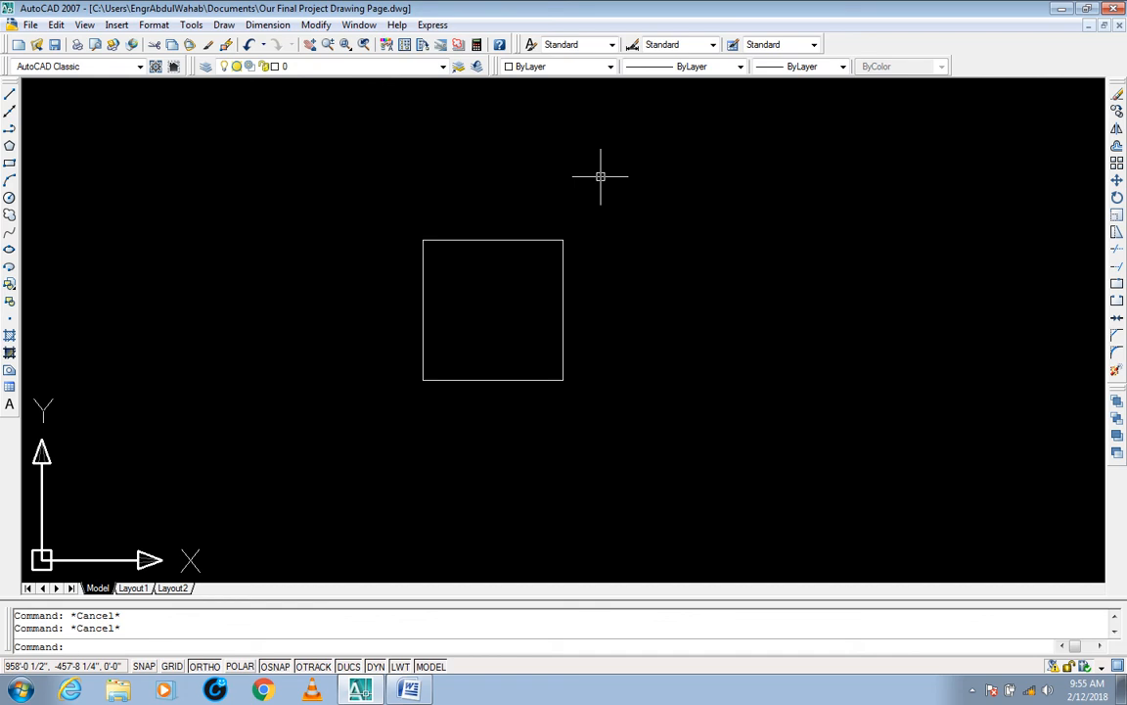
# Step: Stretch only the square's upper-right corner 6" at a 45° angle with Ortho off, crossing-selecting that corner and using it as base point
pyautogui.write('s')
pyautogui.press('Return')
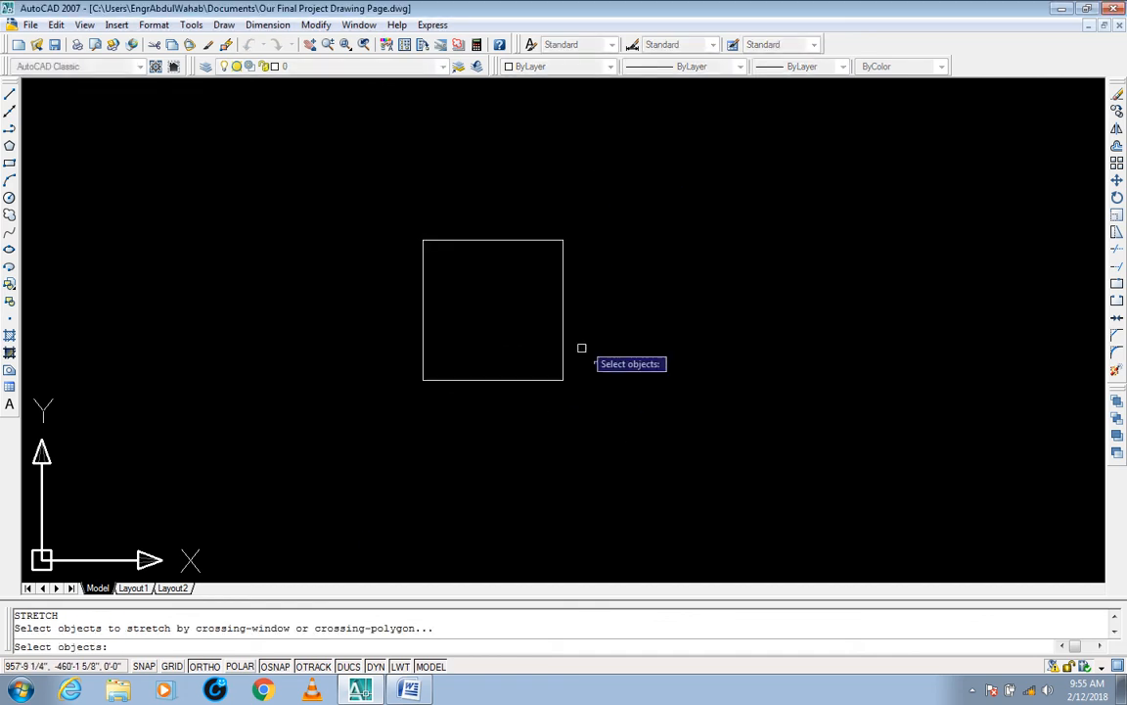
pyautogui.click(528, 183)
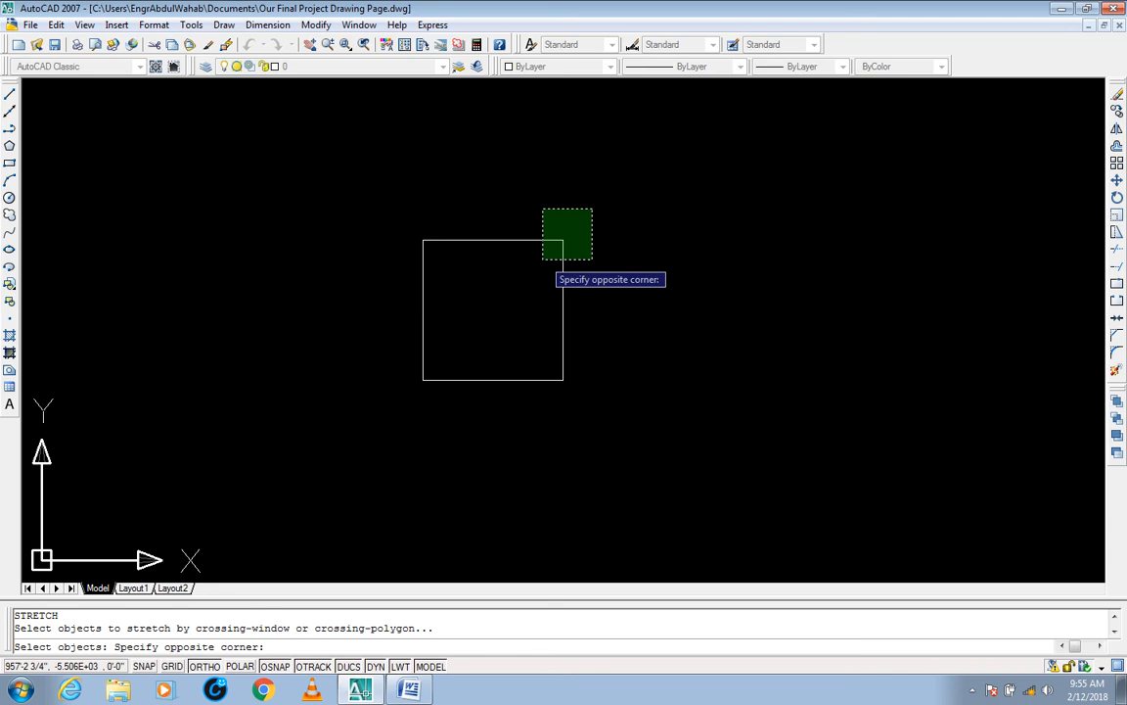
pyautogui.click(542, 259)
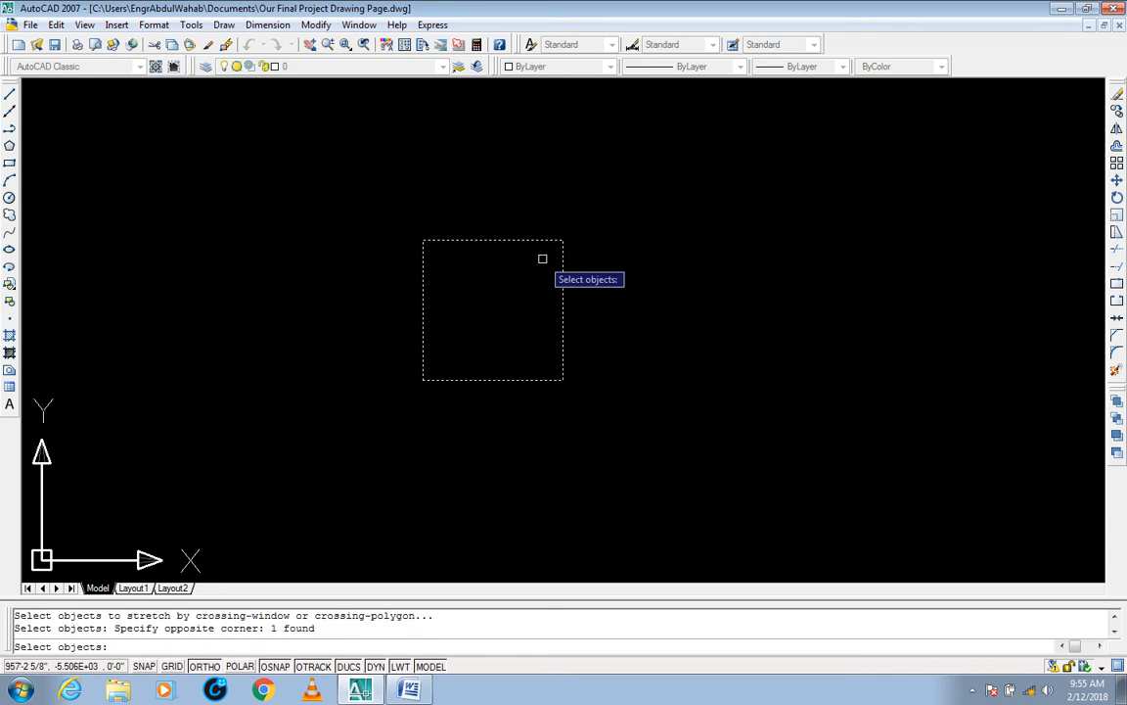
pyautogui.press('Return')
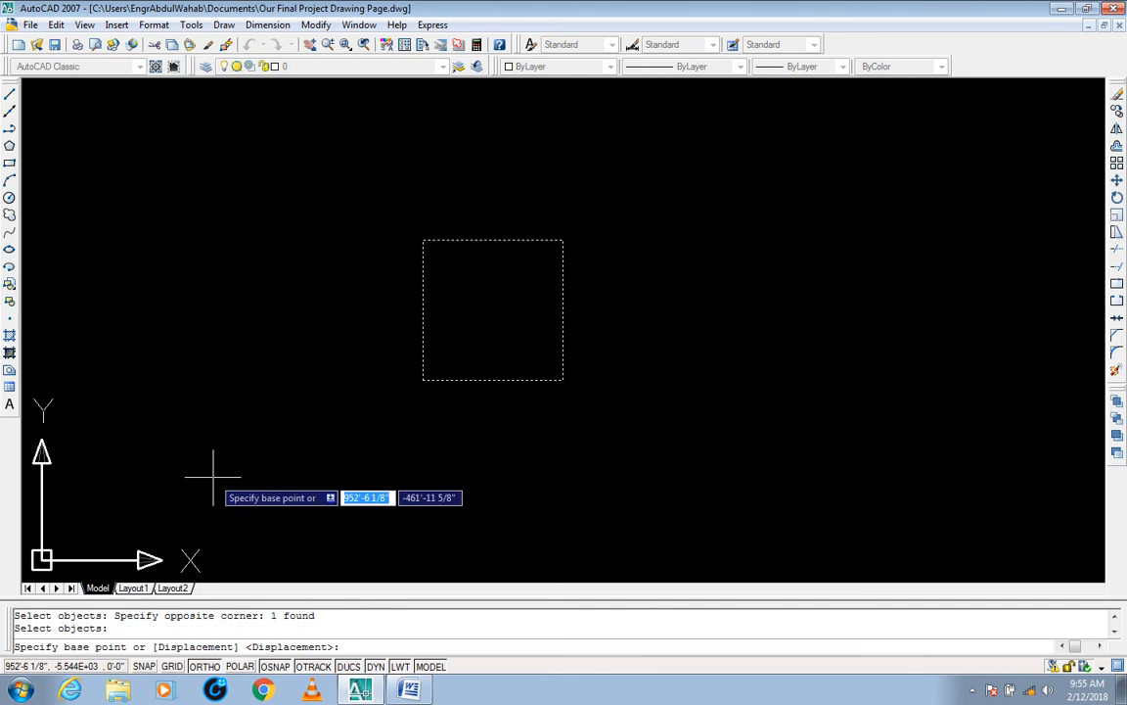
pyautogui.click(563, 239)
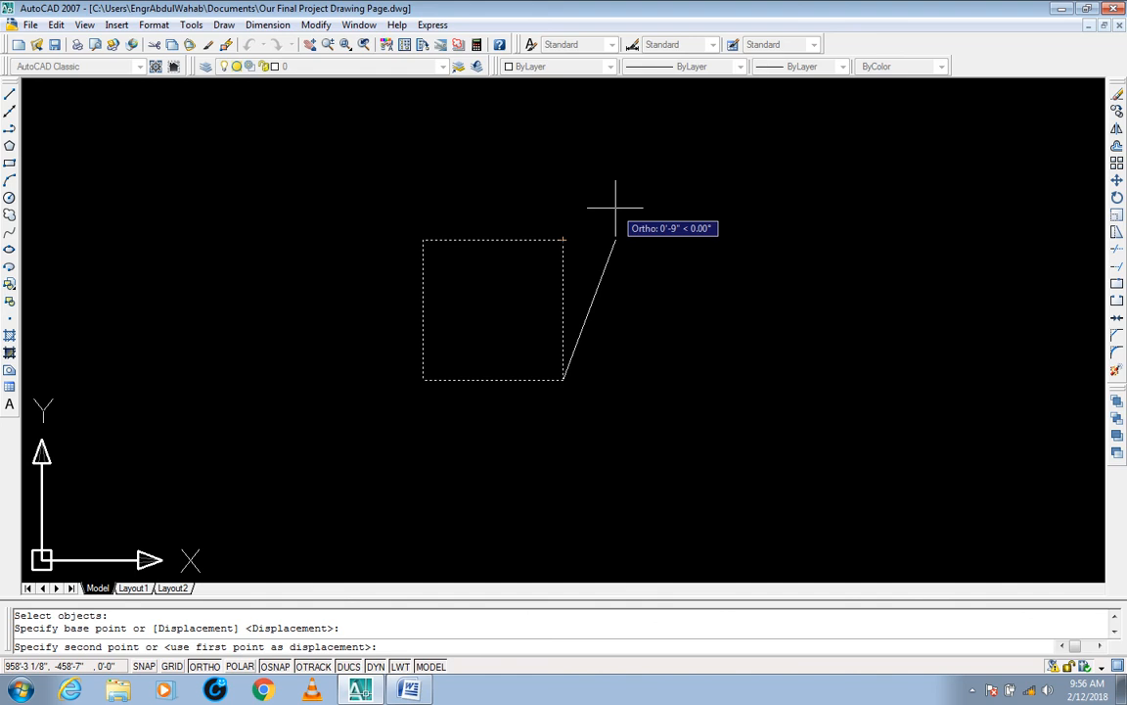
pyautogui.press('F8')
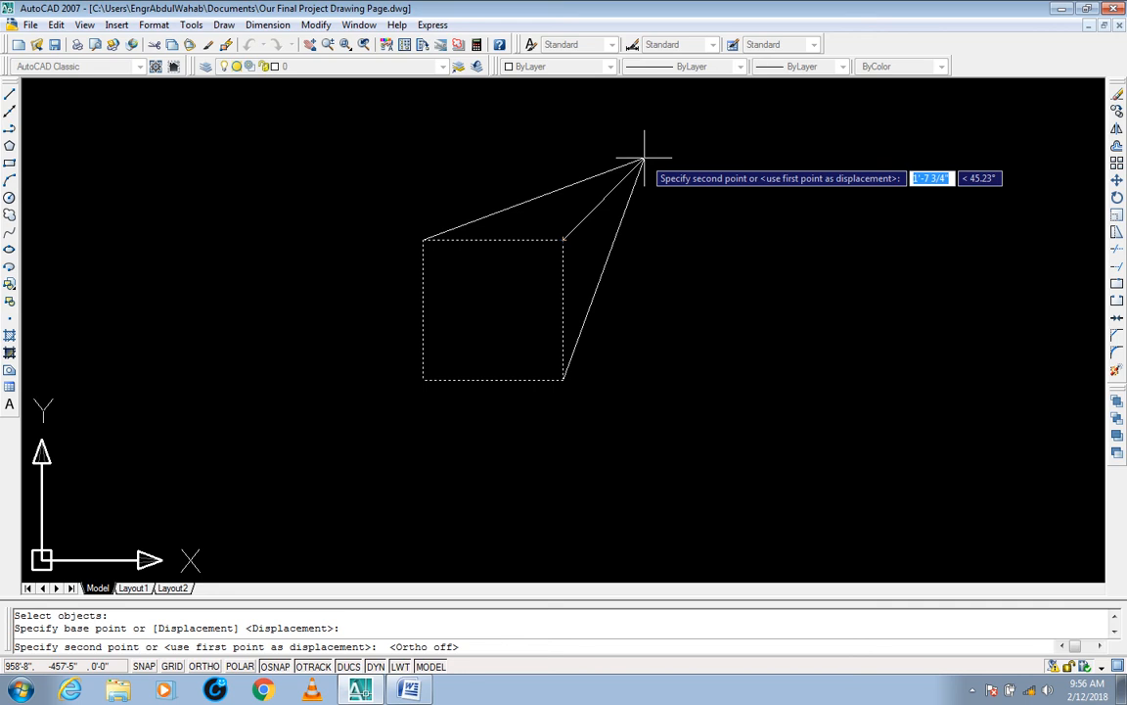
pyautogui.press('F8')
pyautogui.write('<')
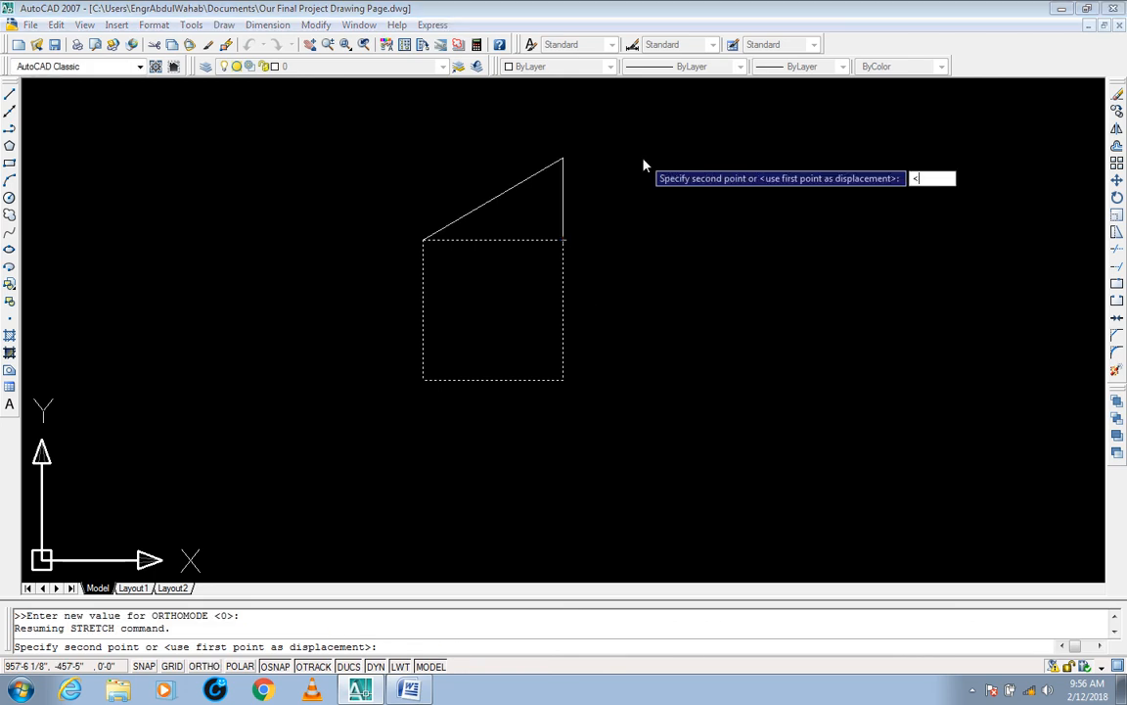
pyautogui.write('45')
pyautogui.press('Return')
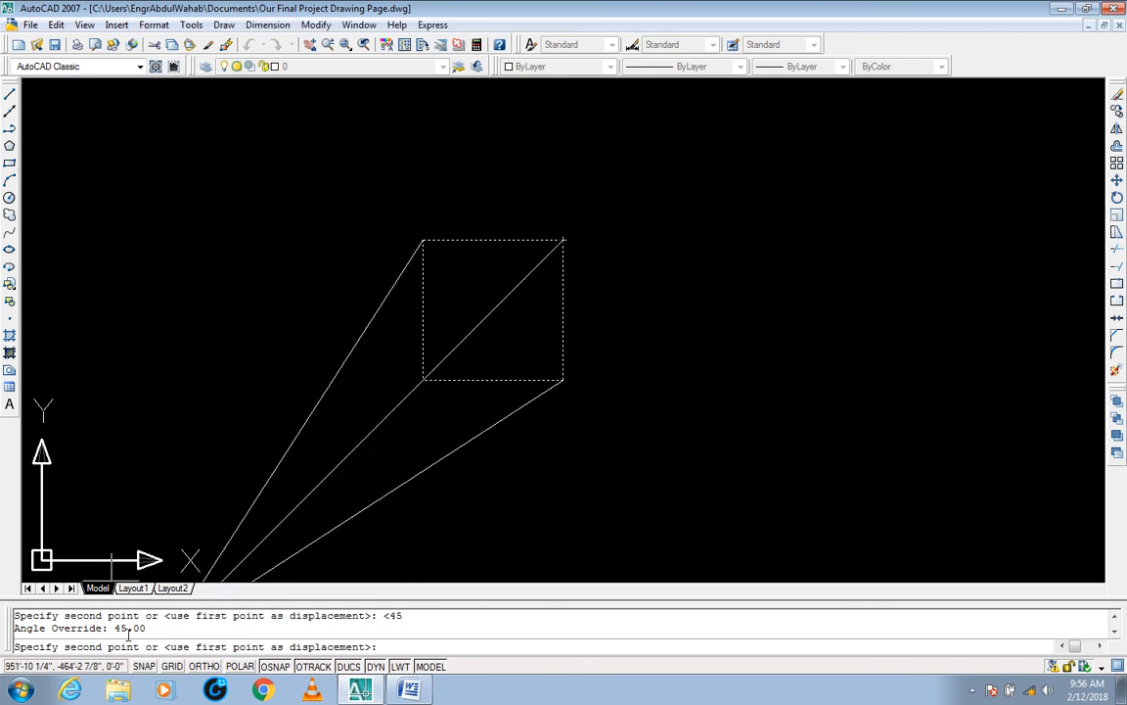
pyautogui.moveTo(144, 628); pyautogui.dragTo(14, 631)
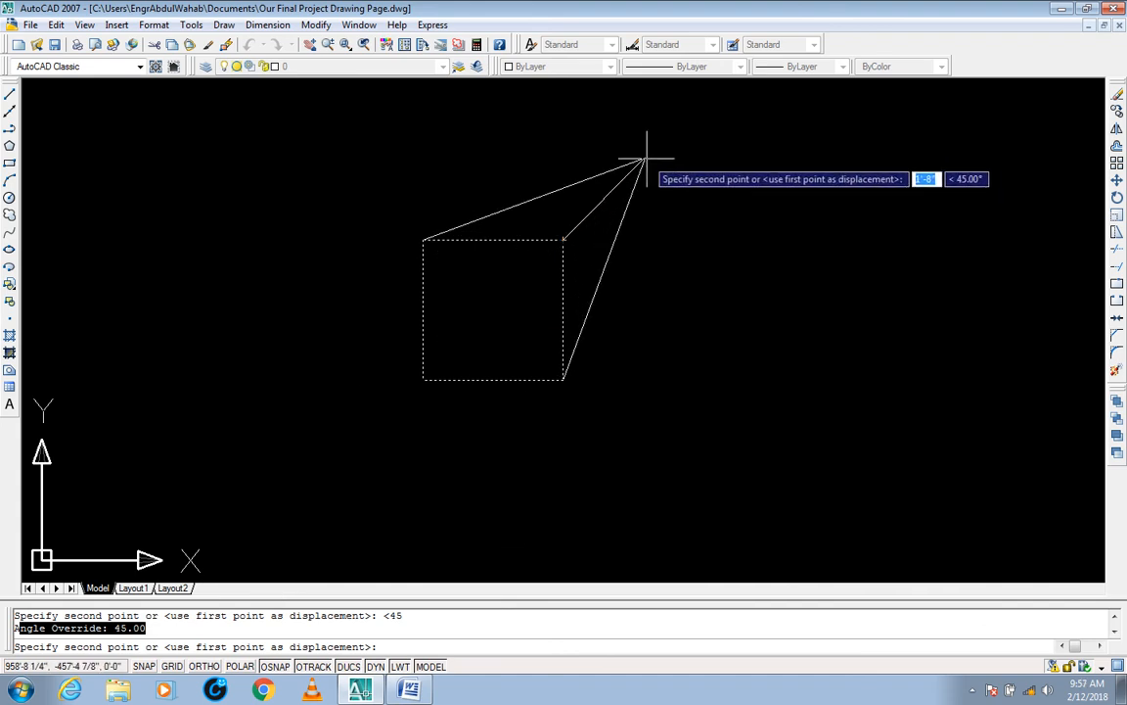
pyautogui.write('6')
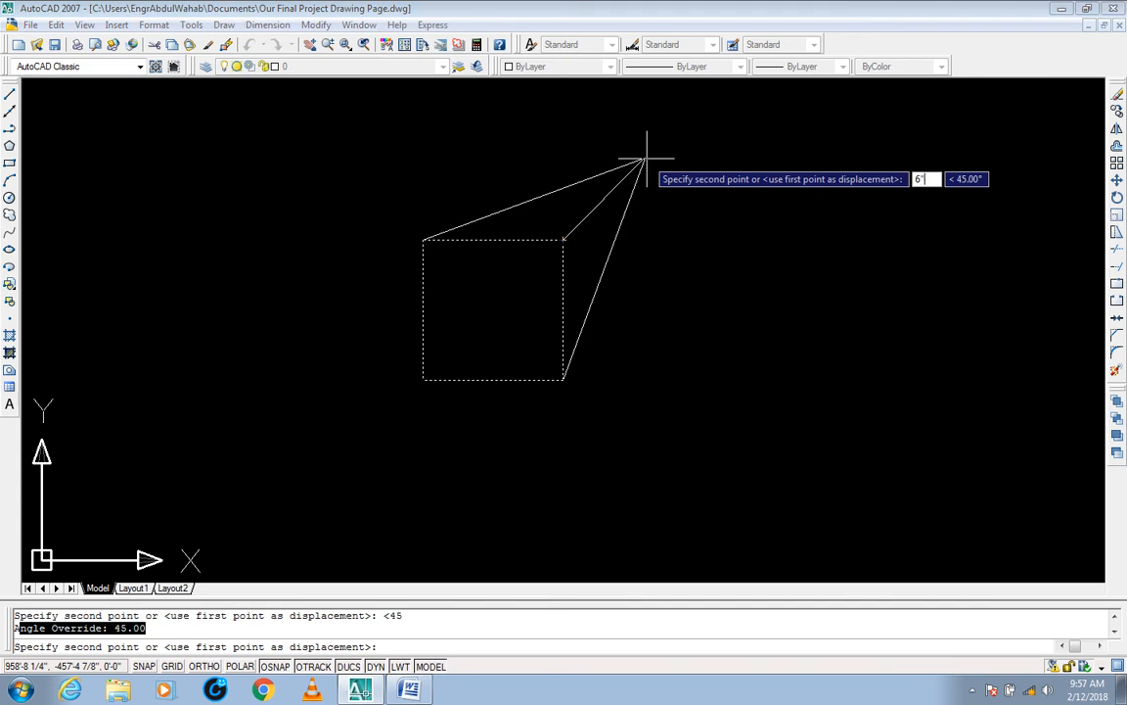
pyautogui.press('Return')
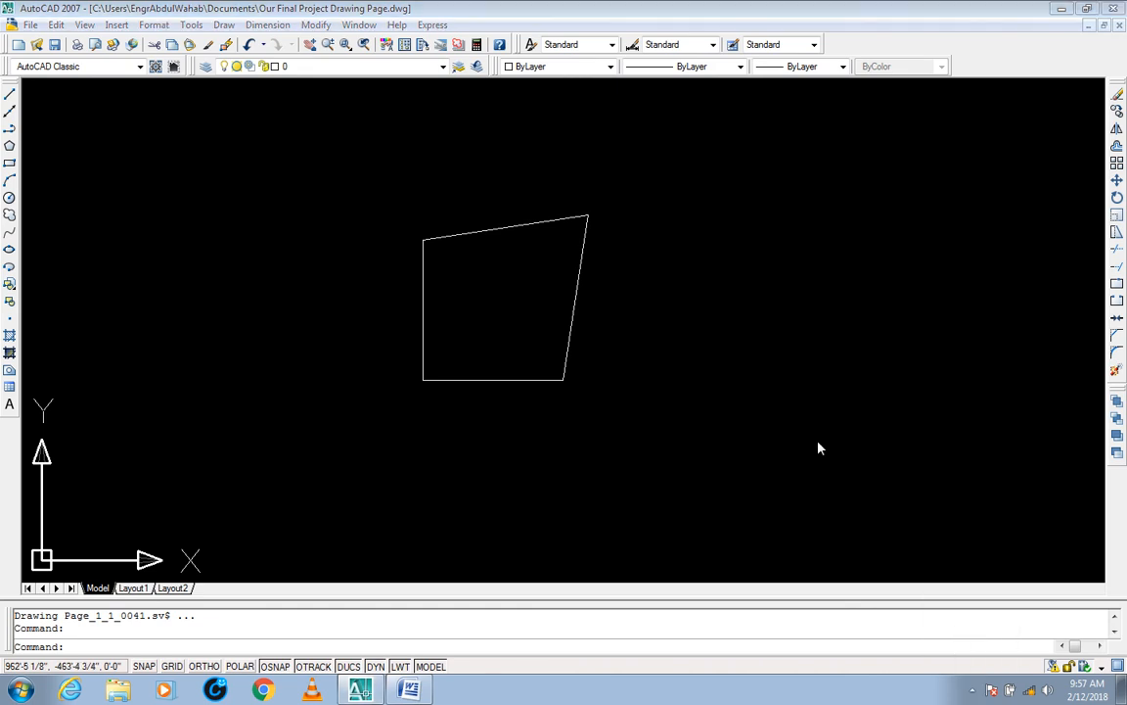
pyautogui.click(972, 691)
pyautogui.click(832, 356)
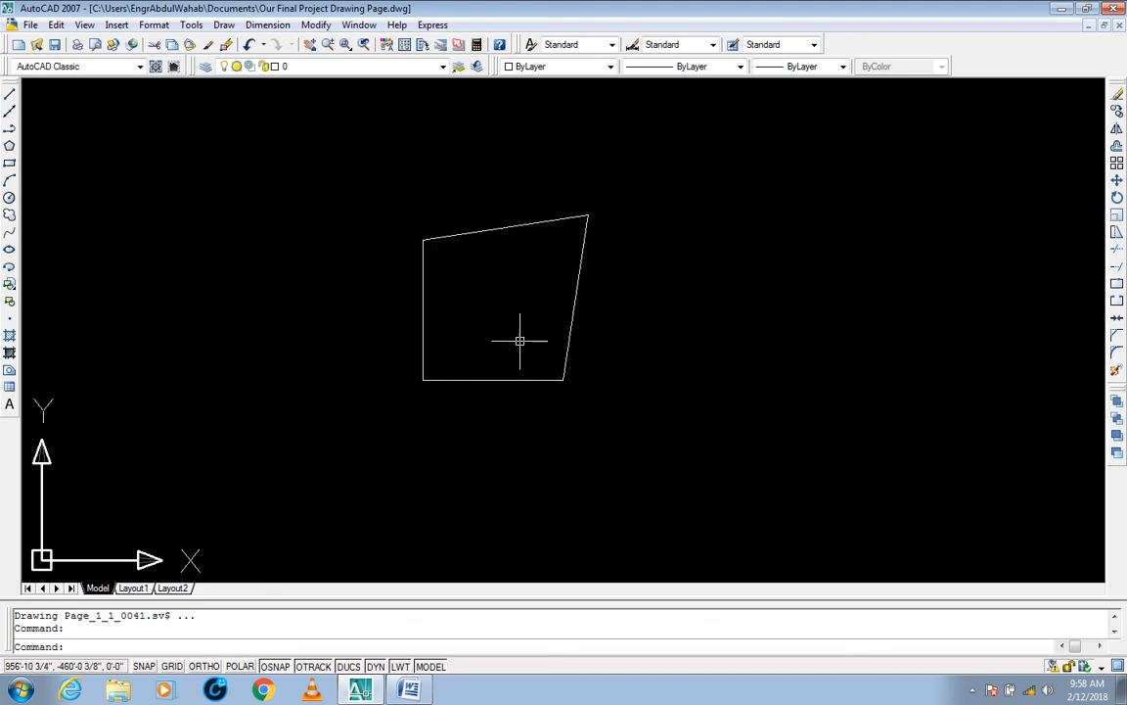
pyautogui.moveTo(520, 335); pyautogui.dragTo(546, 356, button='middle')
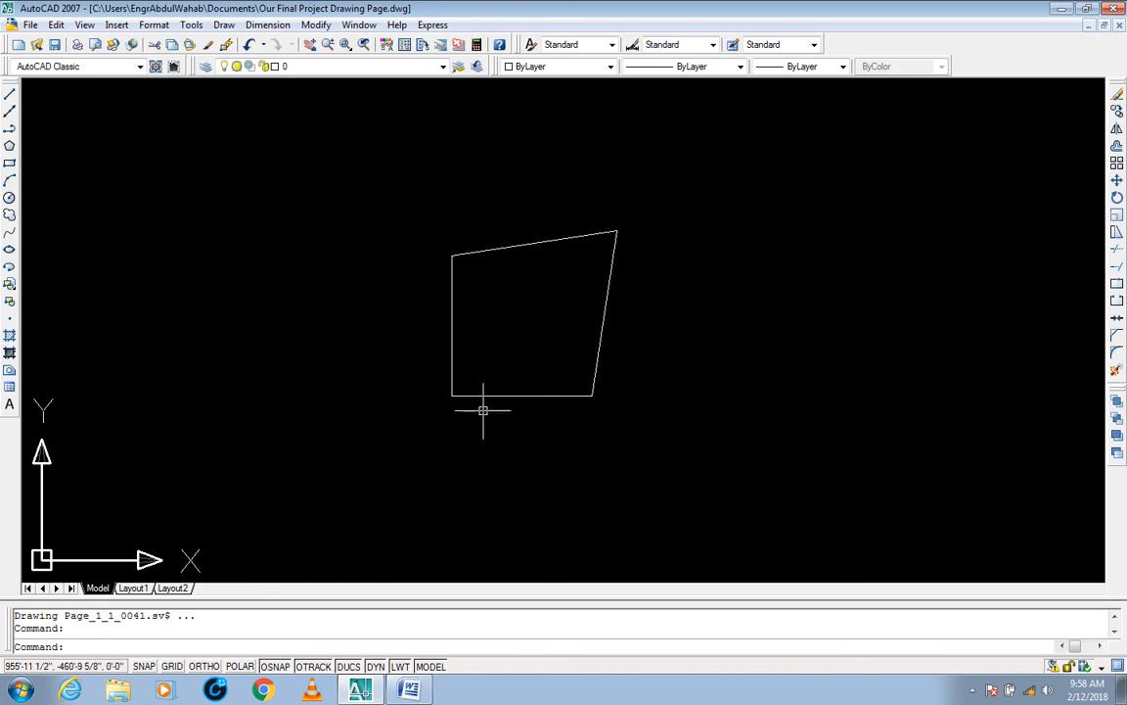
# Step: Crossing-select the distorted square to inspect its corner grips, and clear the selection
pyautogui.click(483, 358)
pyautogui.click(419, 421)
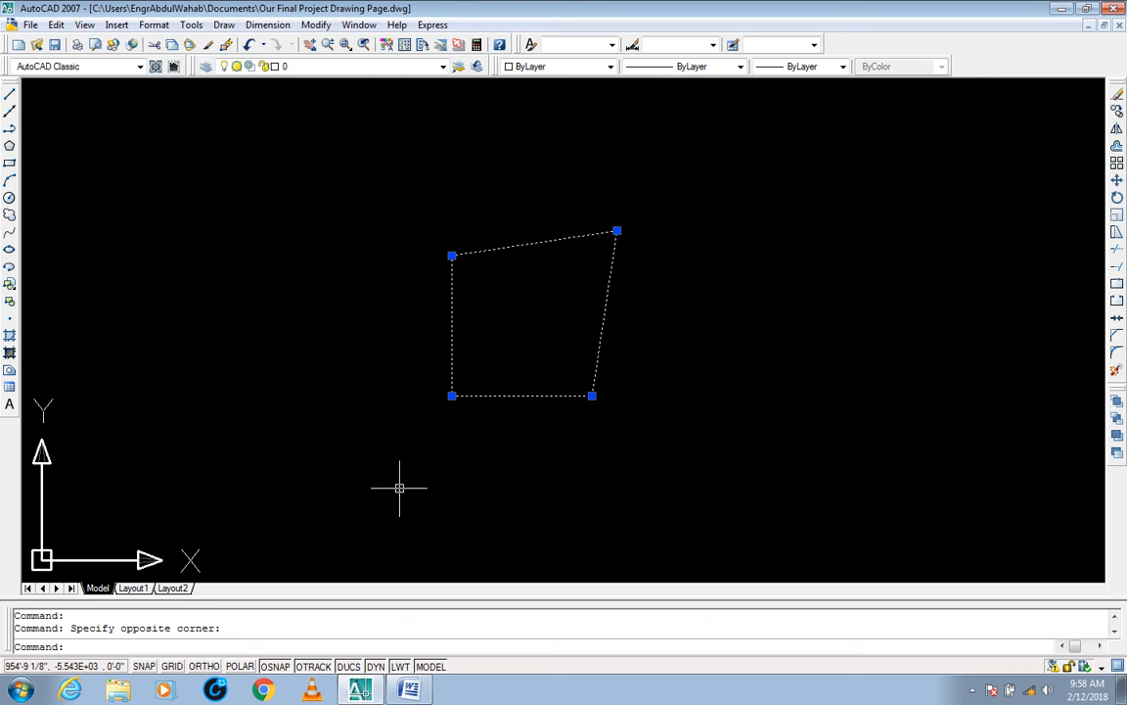
pyautogui.press('Escape')
pyautogui.press('Escape')
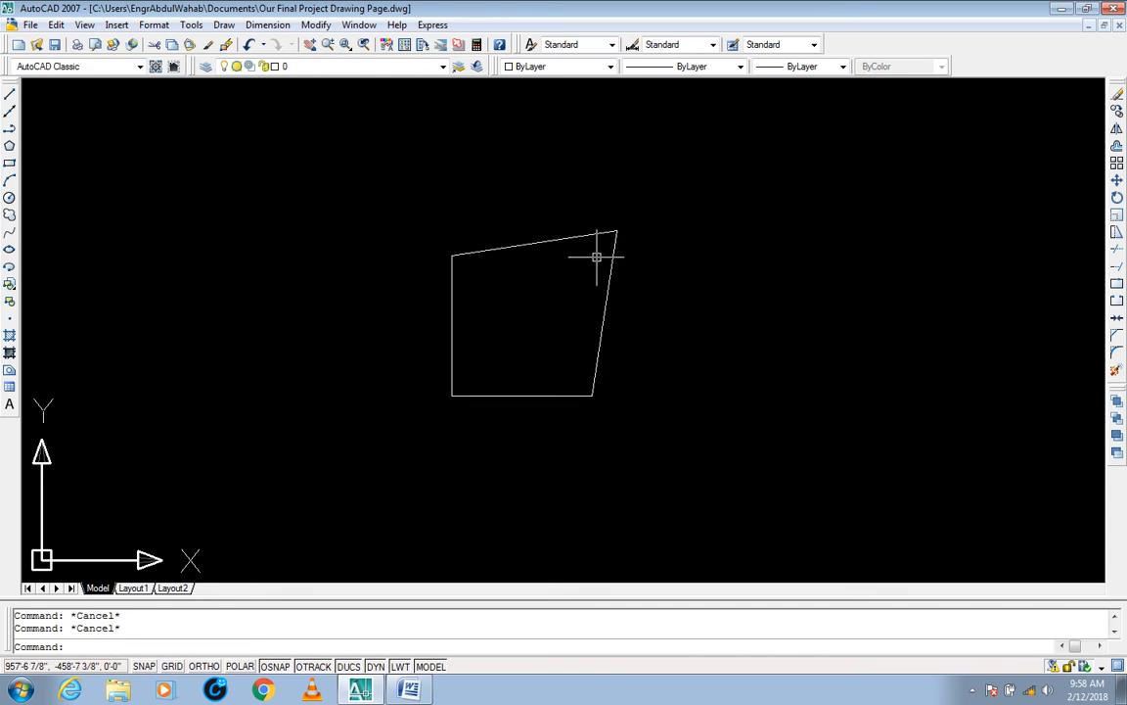
# Step: Turn Ortho mode on and back off again
pyautogui.click(205, 666)
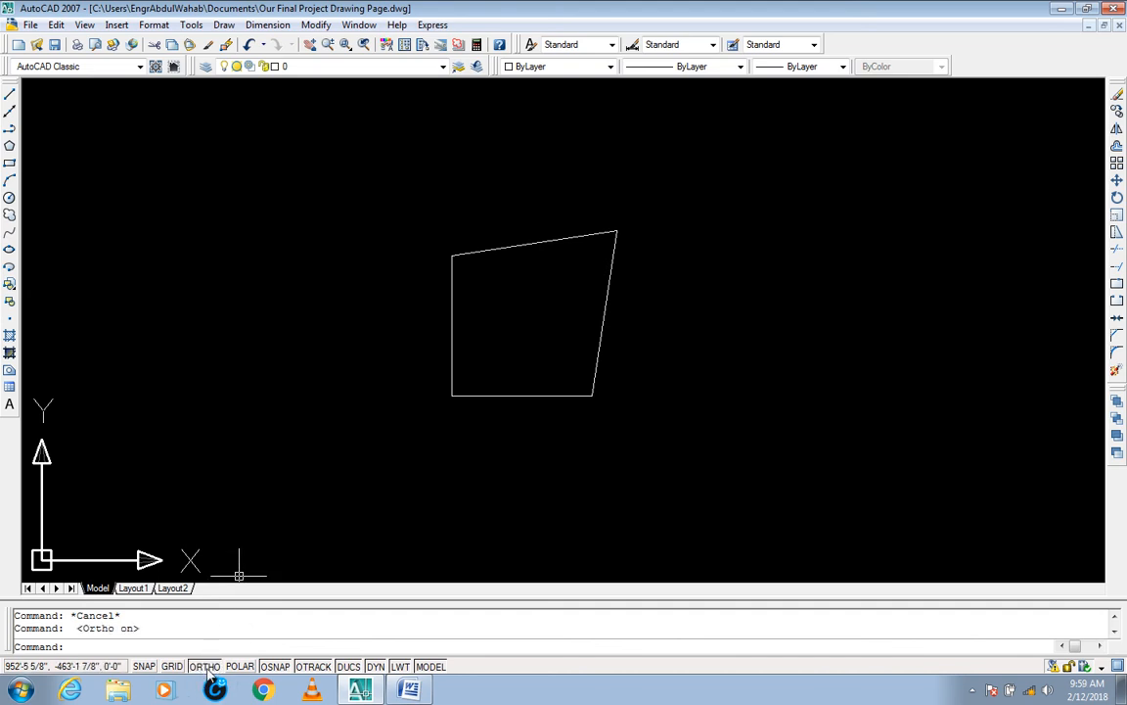
pyautogui.click(205, 666)
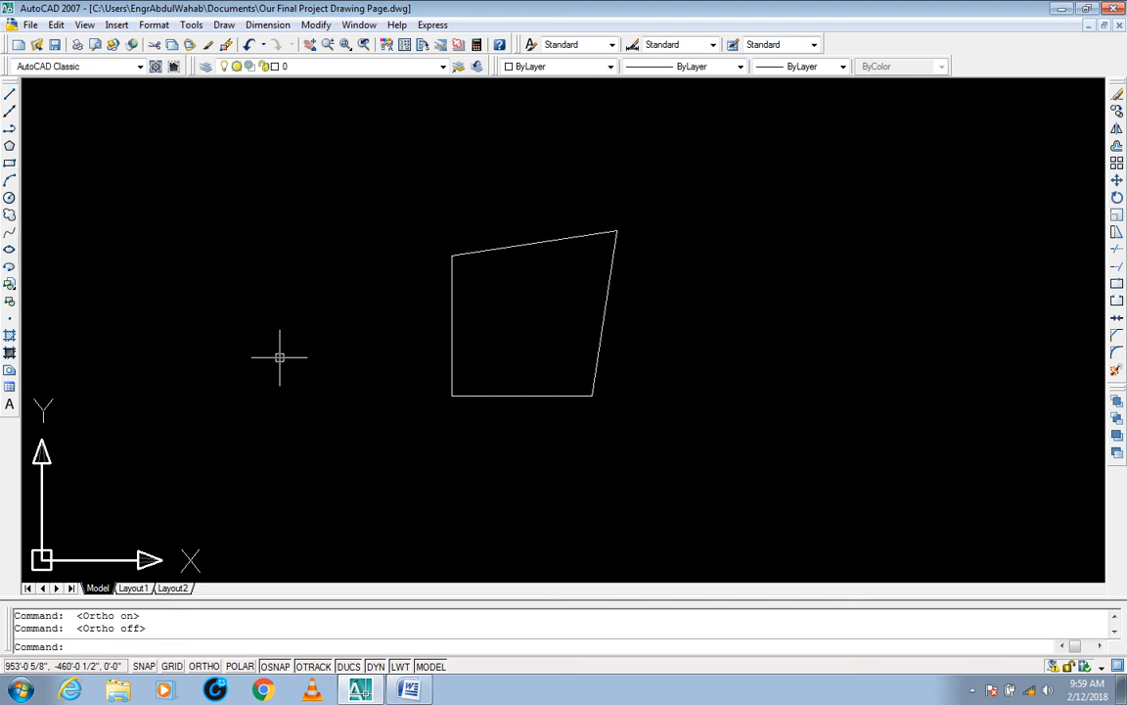
pyautogui.press('Escape')
pyautogui.press('Escape')
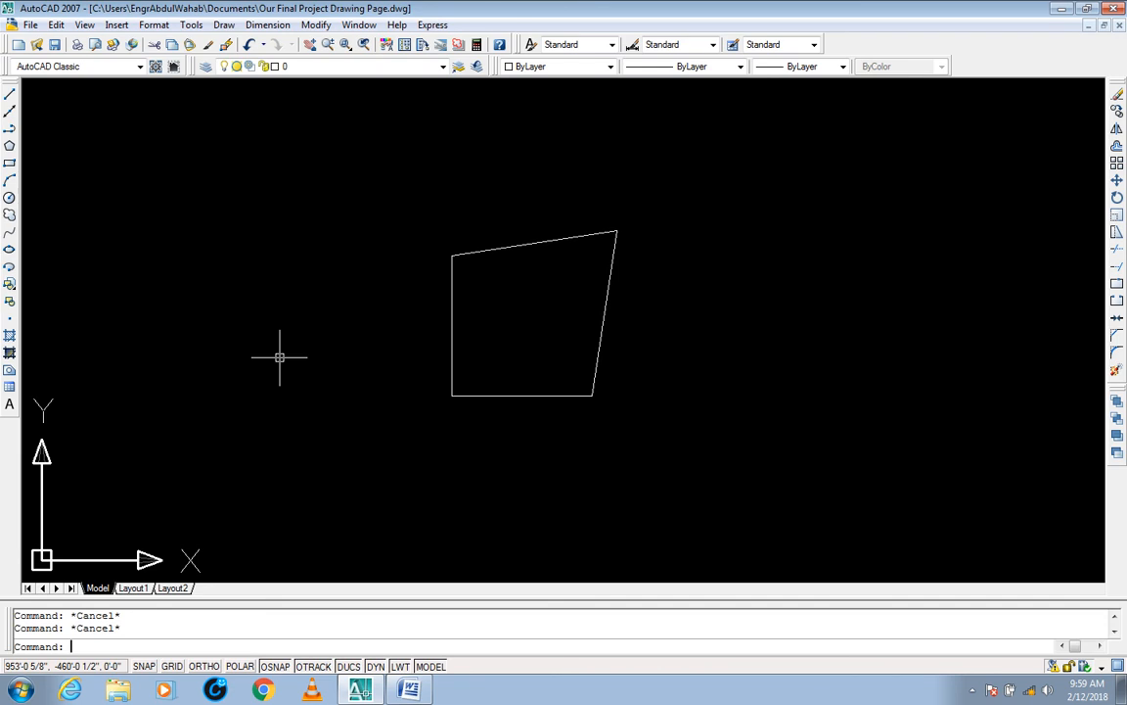
pyautogui.write('s')
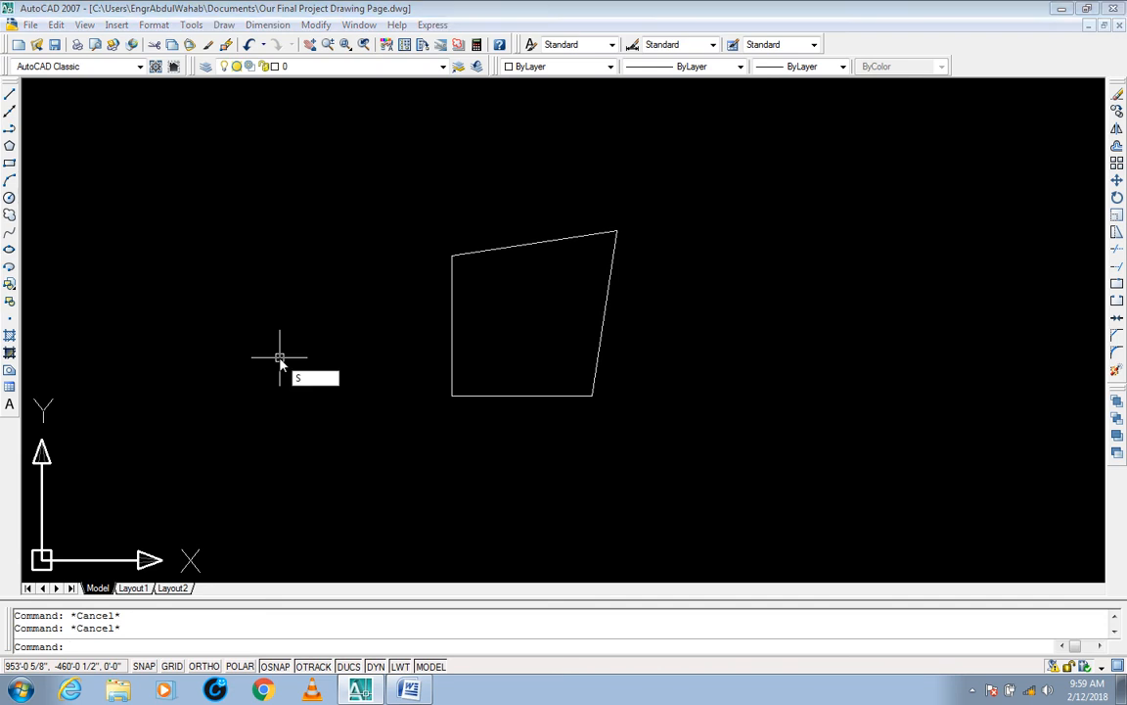
pyautogui.press('Return')
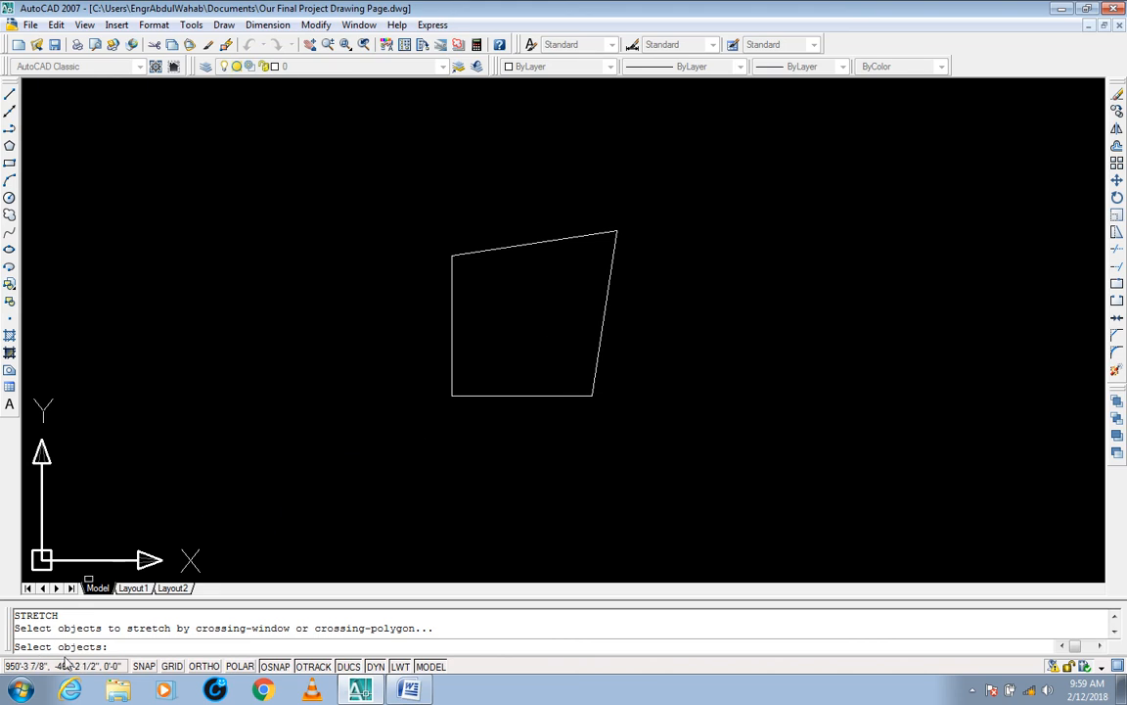
pyautogui.click(633, 214)
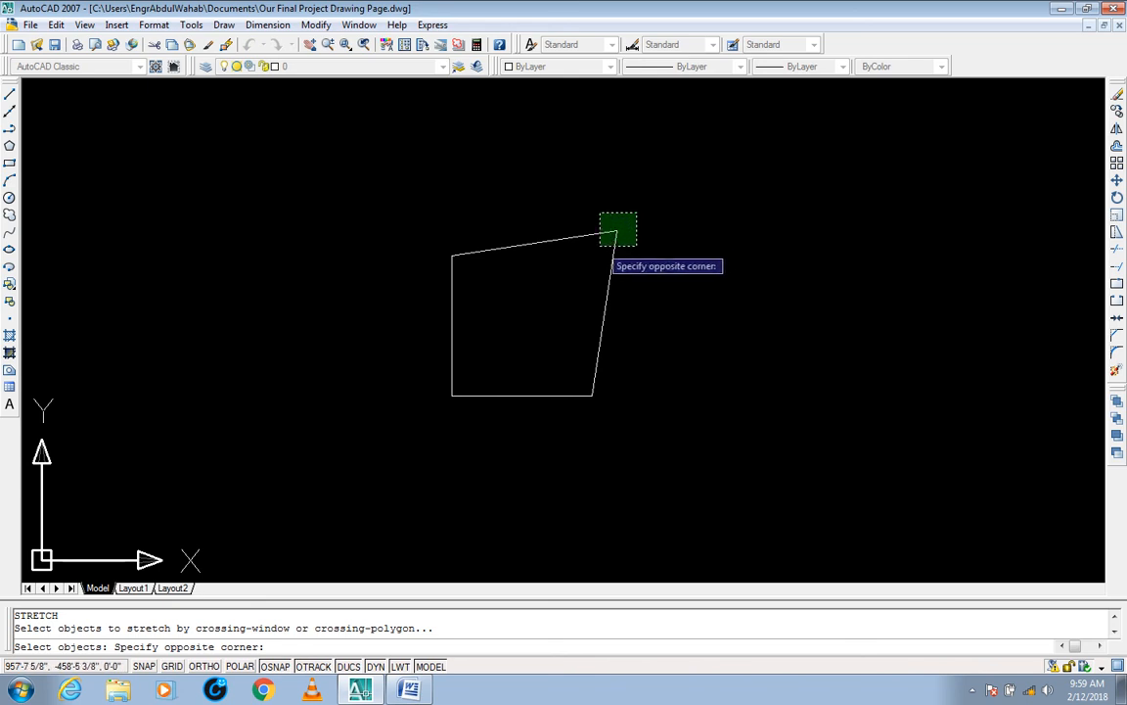
pyautogui.press('Escape')
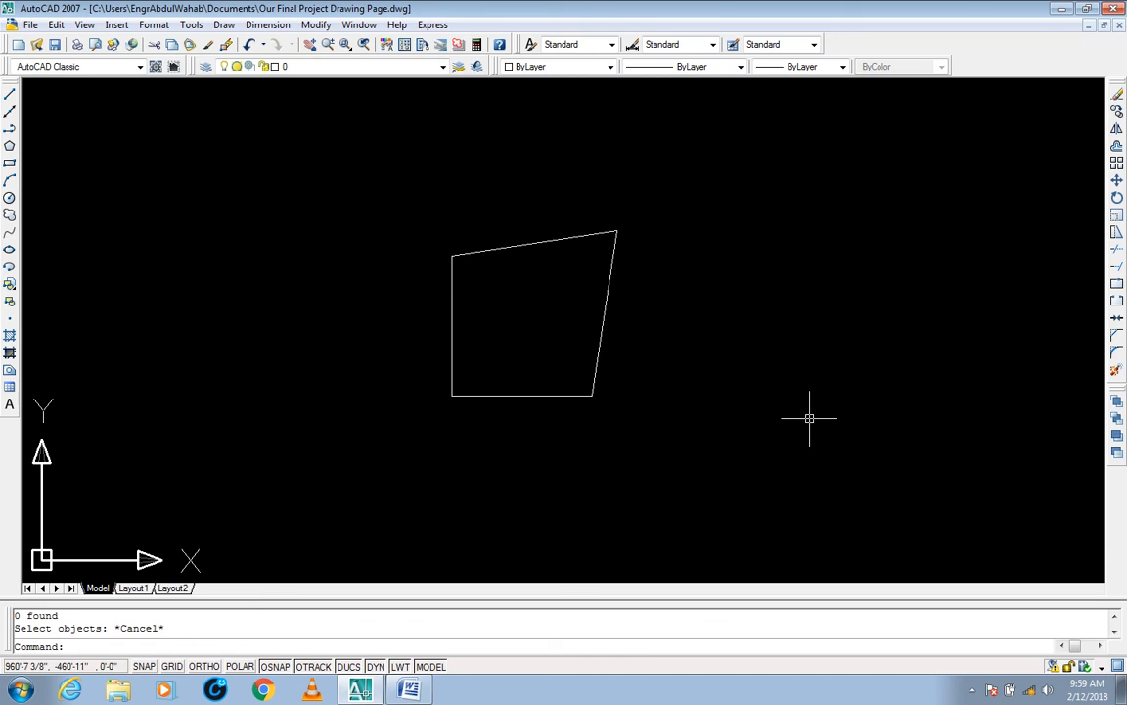
pyautogui.press('Escape')
pyautogui.press('Escape')
# Step: Draw a horizontal reference line with Ortho on from the shape's upper-left corner to well beyond its right side
pyautogui.write('L')
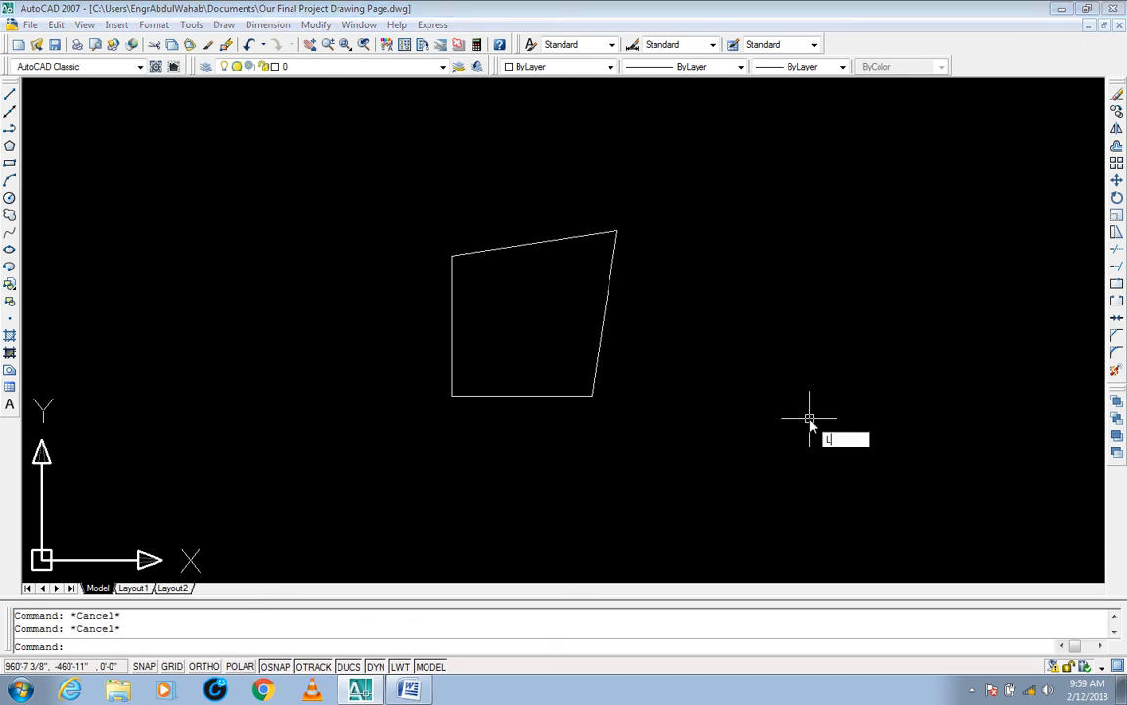
pyautogui.press('Return')
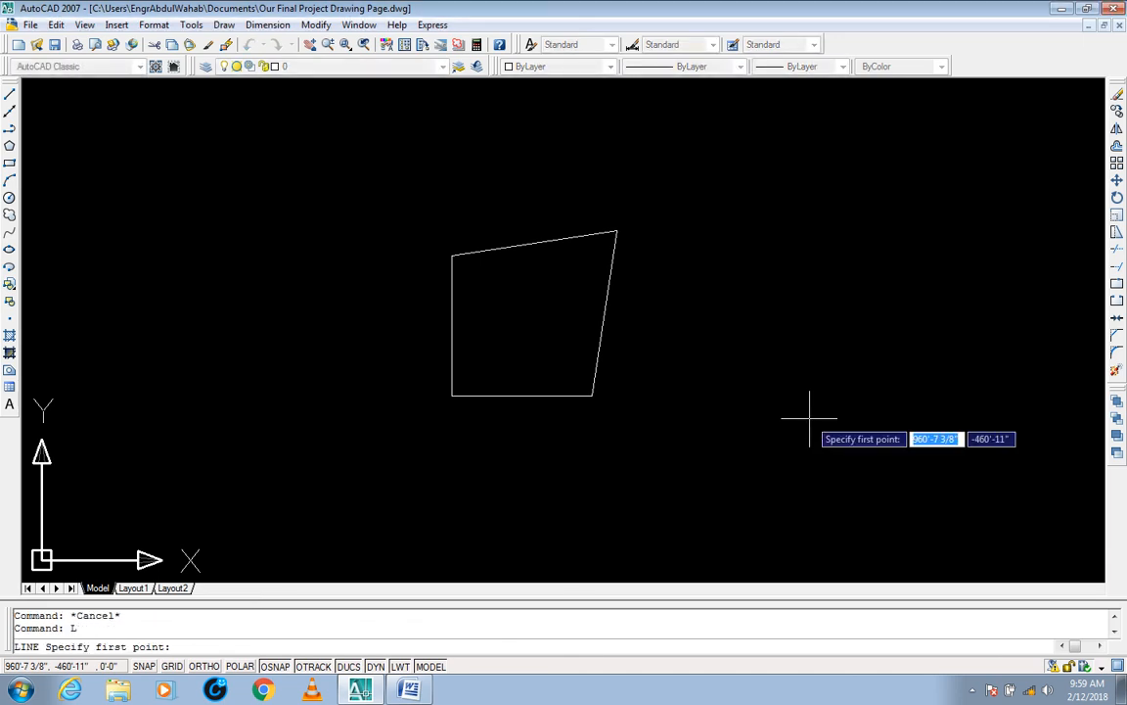
pyautogui.click(452, 255)
pyautogui.press('F8')
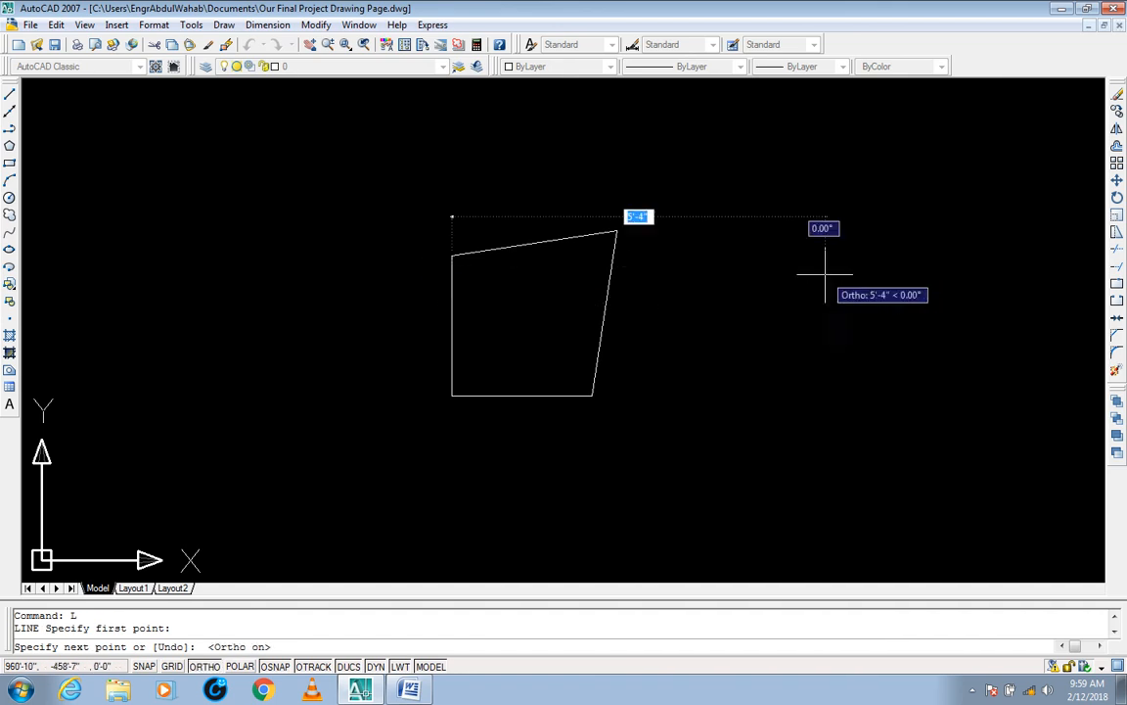
pyautogui.click(846, 256)
pyautogui.press('Return')
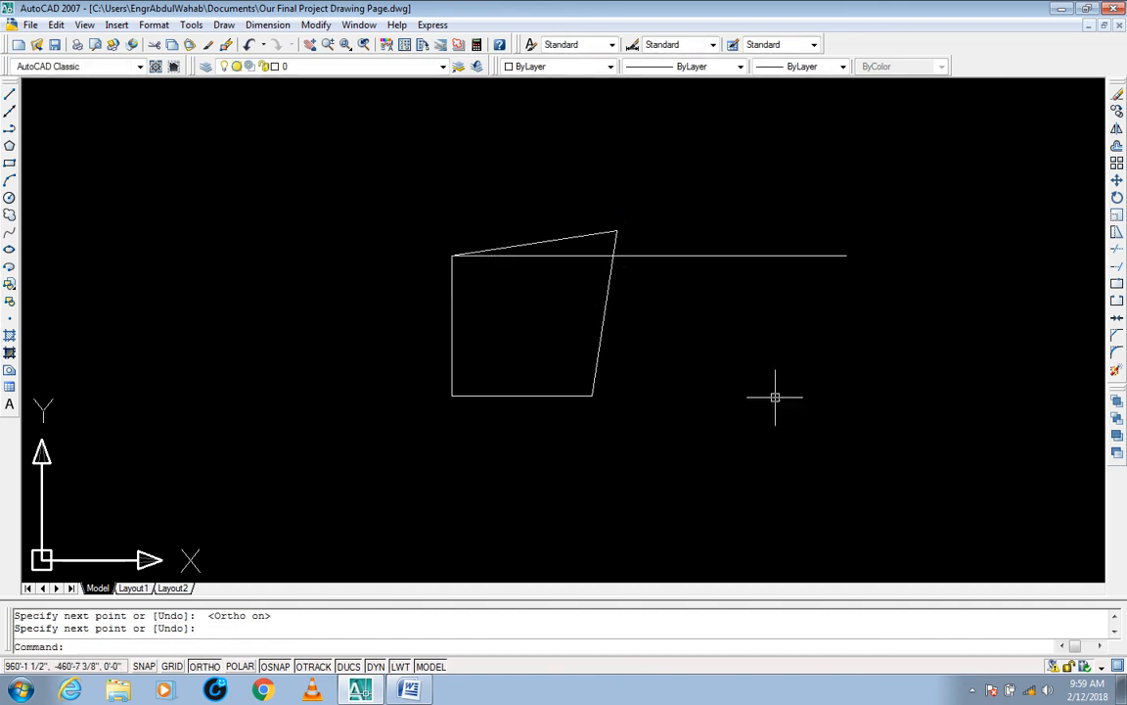
# Step: Draw a vertical reference line from the shape's lower-right corner up past its top edge
pyautogui.press('Return')
pyautogui.click(592, 394)
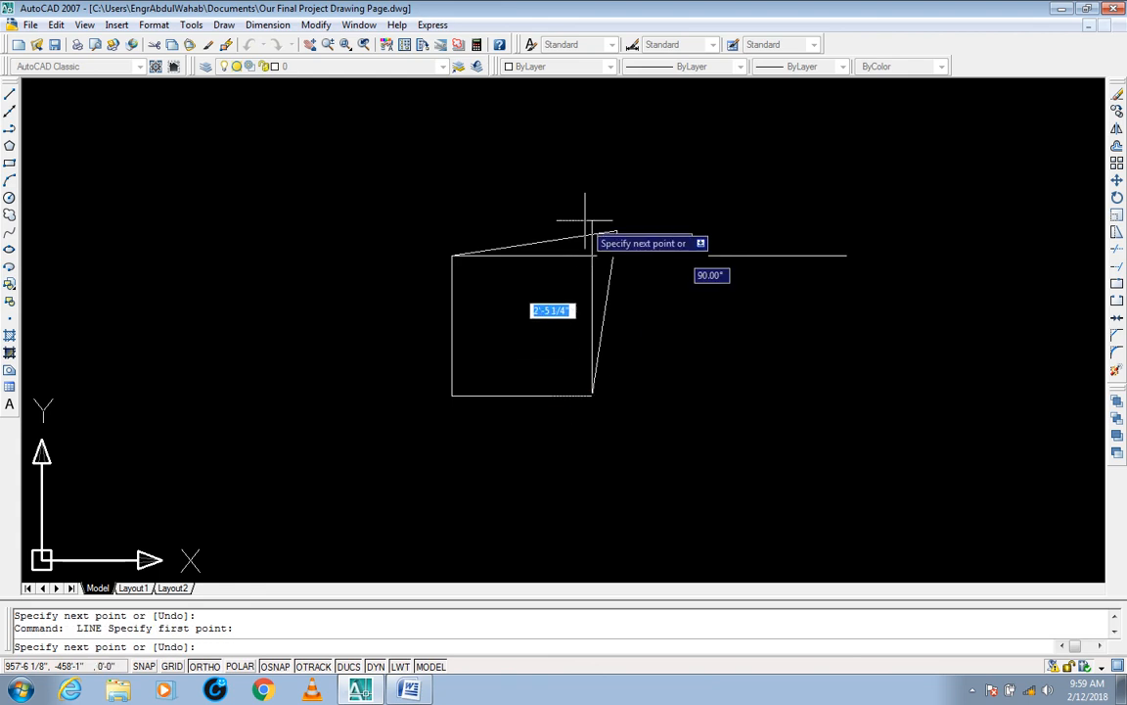
pyautogui.click(592, 166)
pyautogui.press('Return')
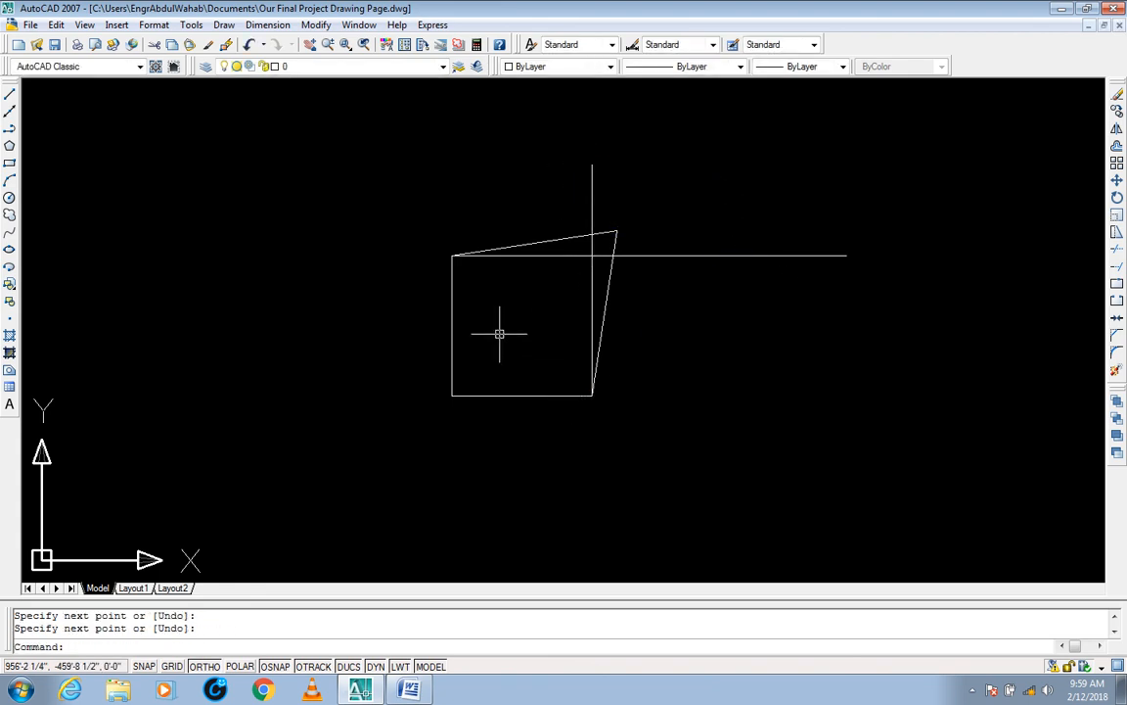
pyautogui.press('Escape')
pyautogui.press('Escape')
# Step: Draw a diagonal line from the intersection of the two reference lines to the stretched upper-right corner
pyautogui.write('L')
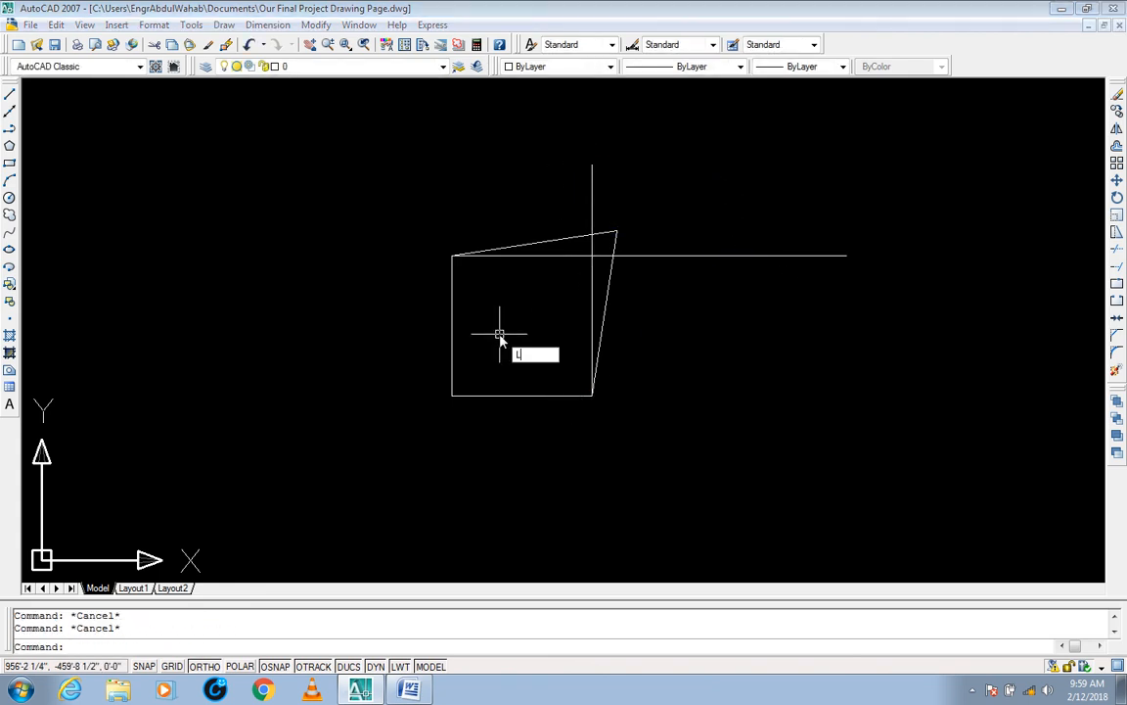
pyautogui.press('Return')
pyautogui.scroll(5, 636, 221)
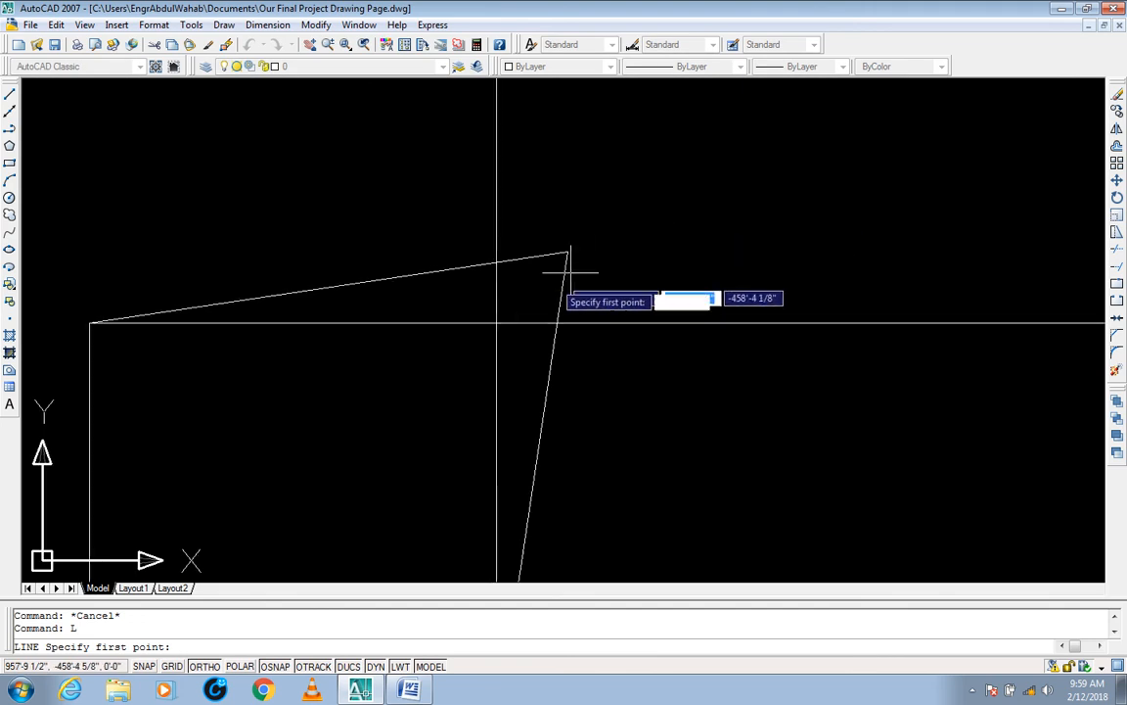
pyautogui.click(496, 323)
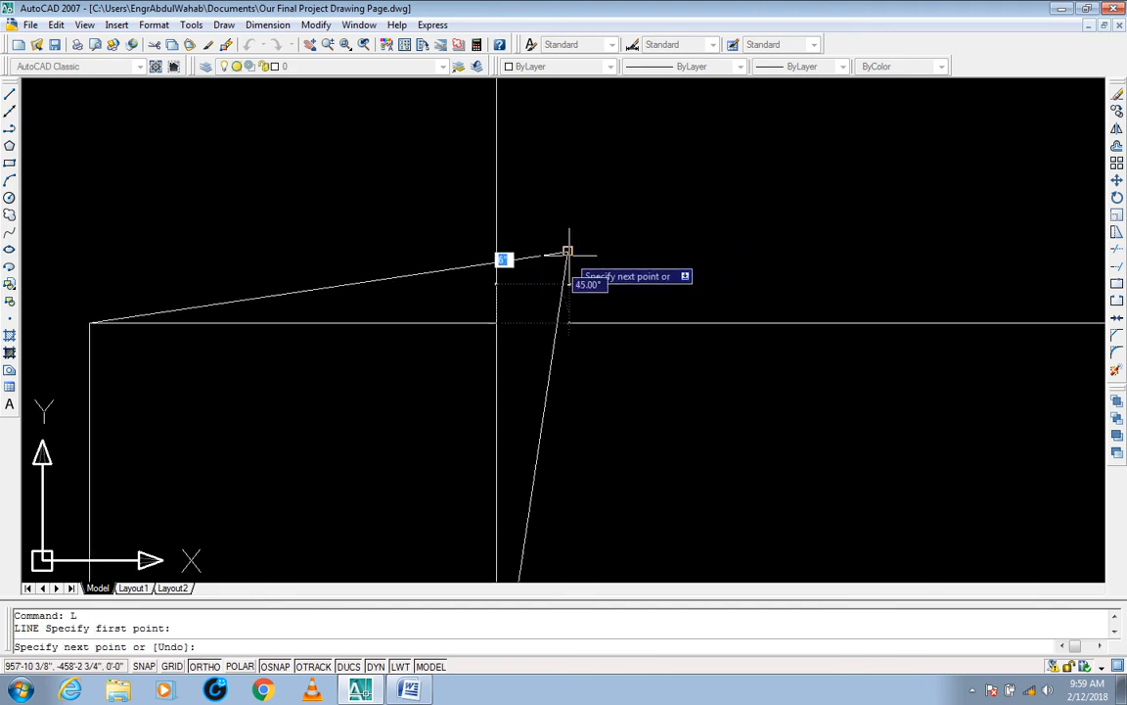
pyautogui.click(568, 252)
pyautogui.press('Return')
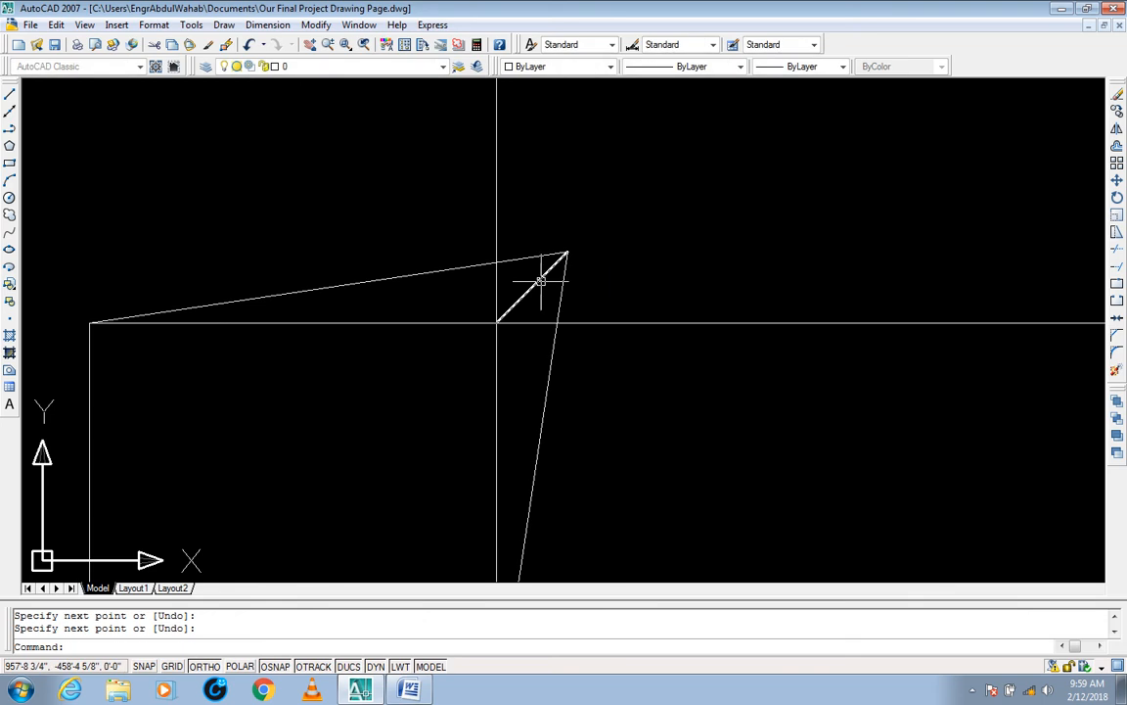
# Step: Select the short diagonal line to check its length and angle at the stretched corner, and clear the selection
pyautogui.moveTo(520, 289); pyautogui.dragTo(562, 257, button='middle')
pyautogui.scroll(-2, 577, 242)
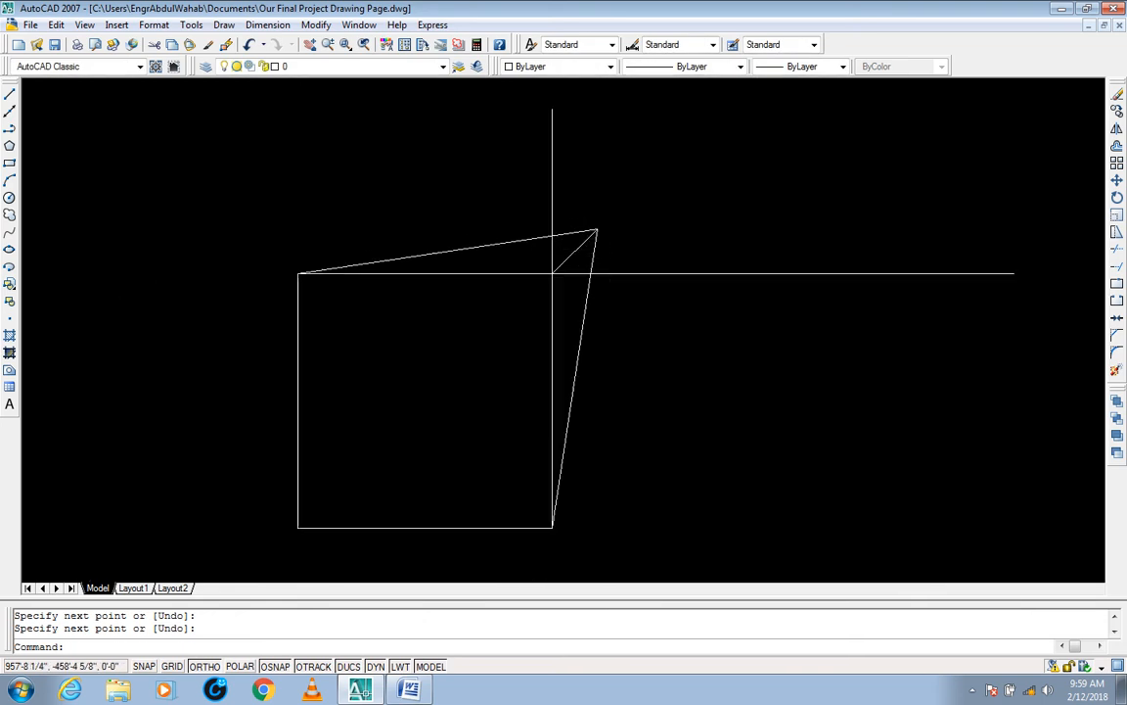
pyautogui.click(575, 251)
pyautogui.moveTo(597, 229)
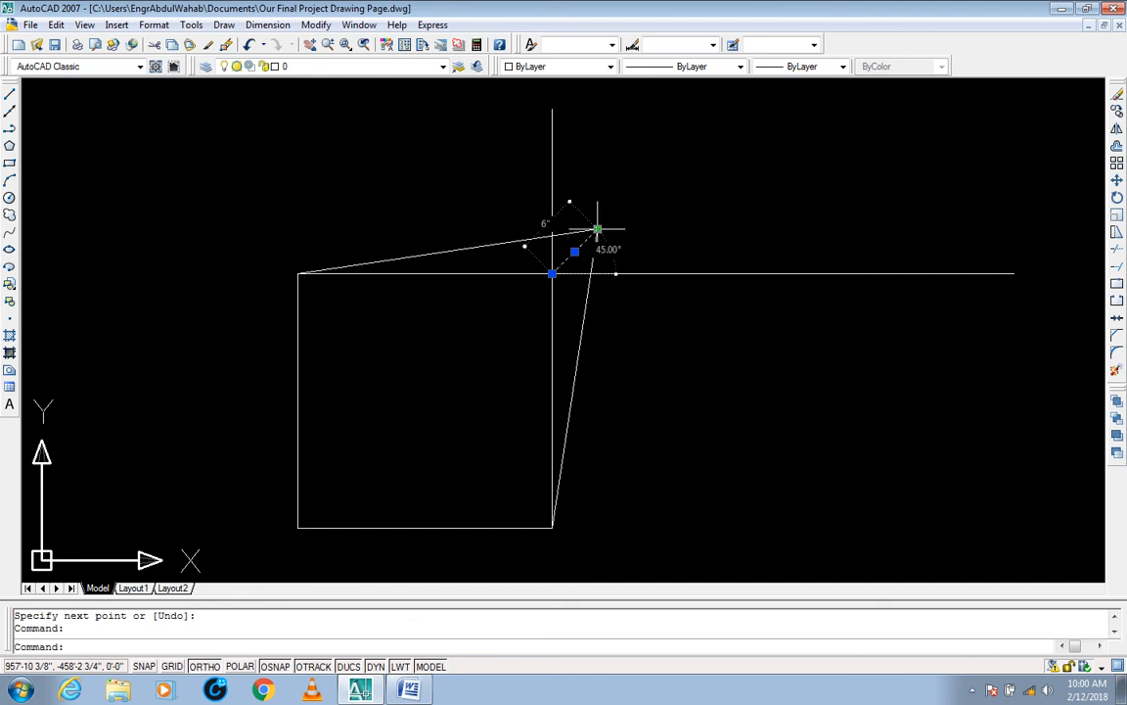
pyautogui.press('Escape')
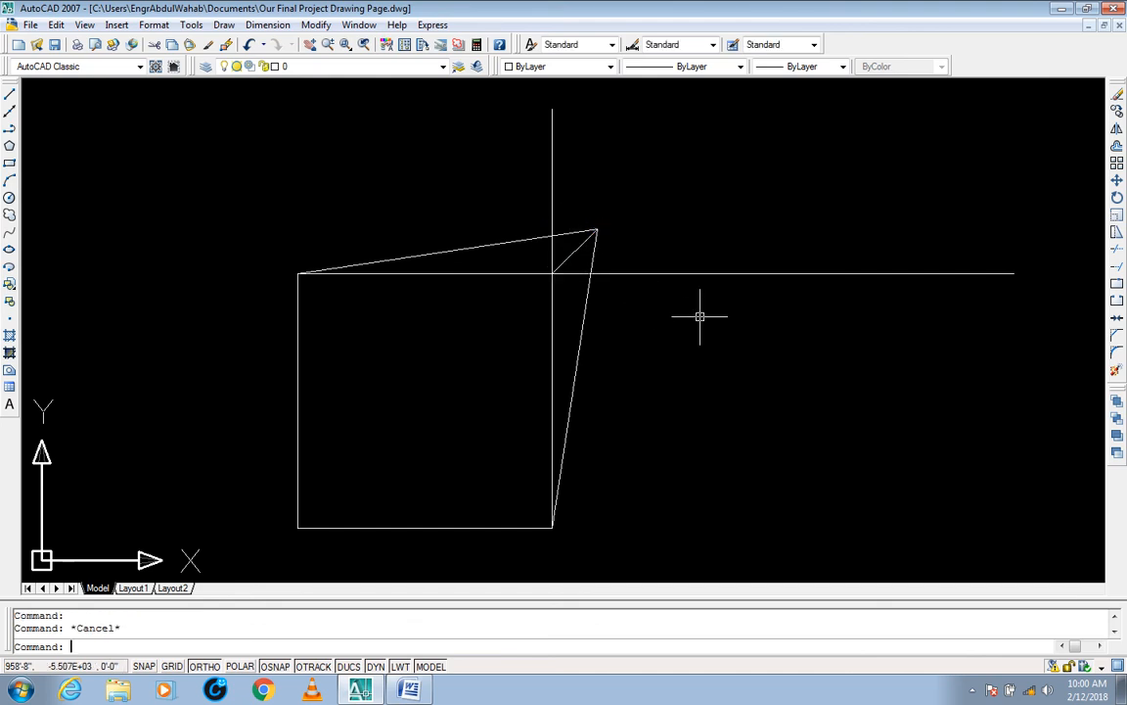
# Step: Undo the diagonal, vertical and horizontal reference lines so only the stretched four-sided shape is left
pyautogui.press('Escape')
pyautogui.hotkey('ctrl', 'z')
pyautogui.hotkey('ctrl', 'z')
pyautogui.hotkey('ctrl', 'z')
pyautogui.hotkey('ctrl', 'z')
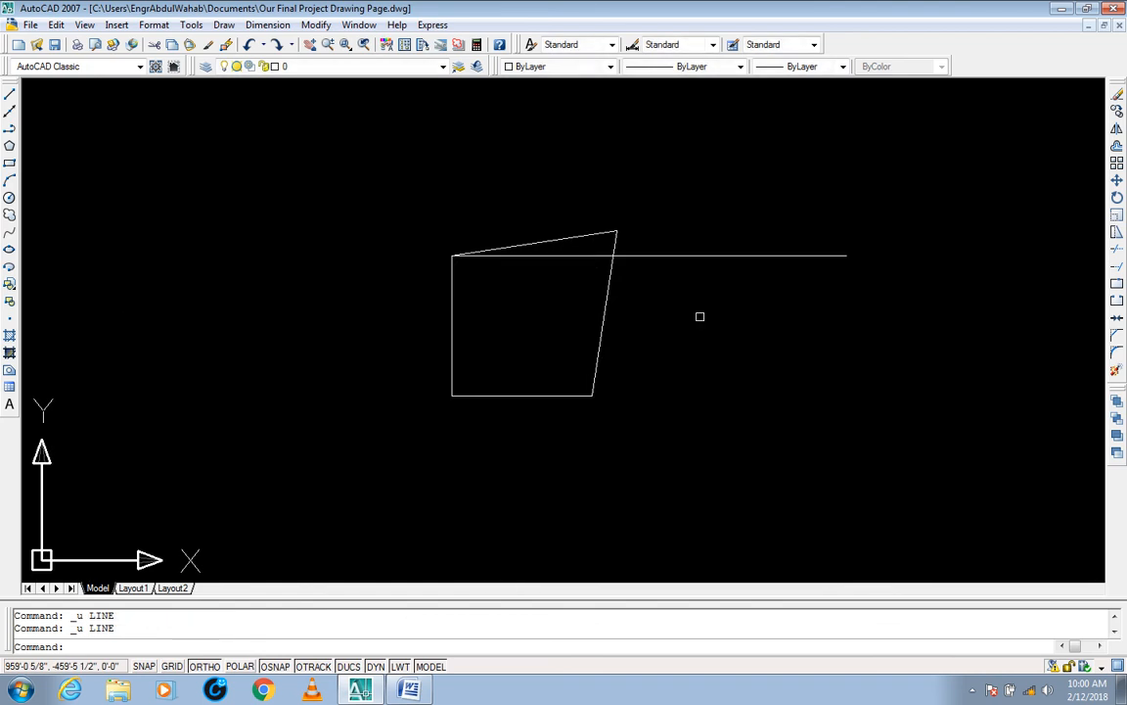
pyautogui.moveTo(672, 326); pyautogui.dragTo(673, 328, button='middle')
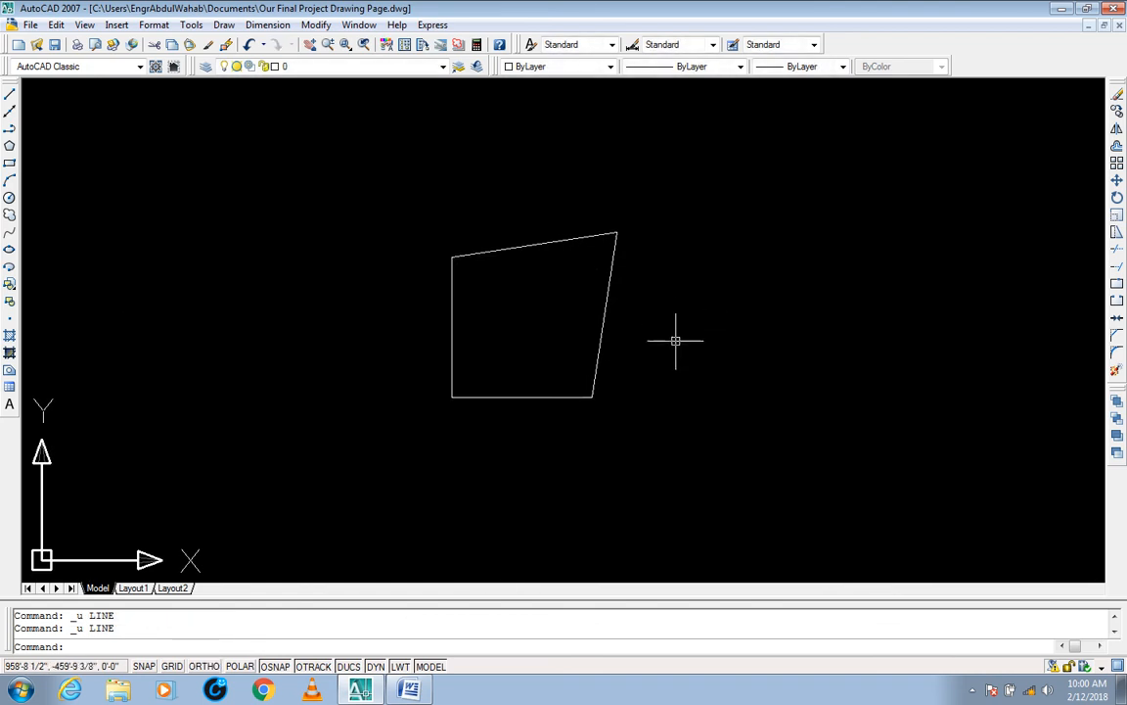
pyautogui.press('Escape')
pyautogui.press('Escape')
pyautogui.write('s')
pyautogui.press('Return')
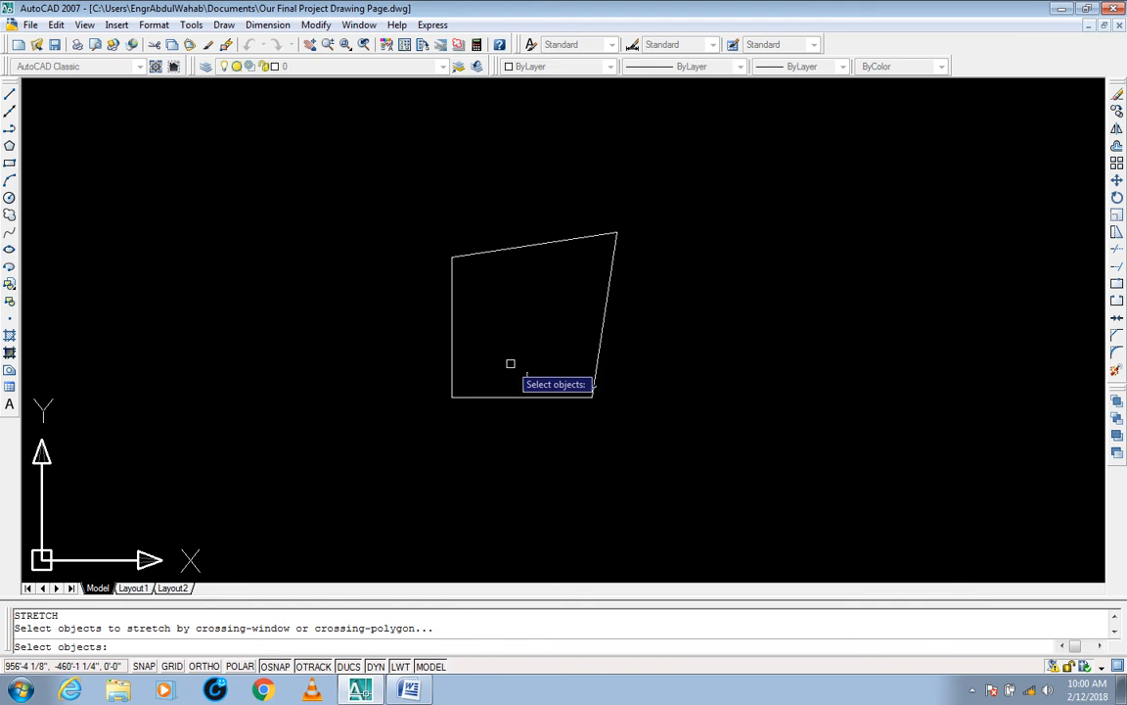
pyautogui.click(666, 220)
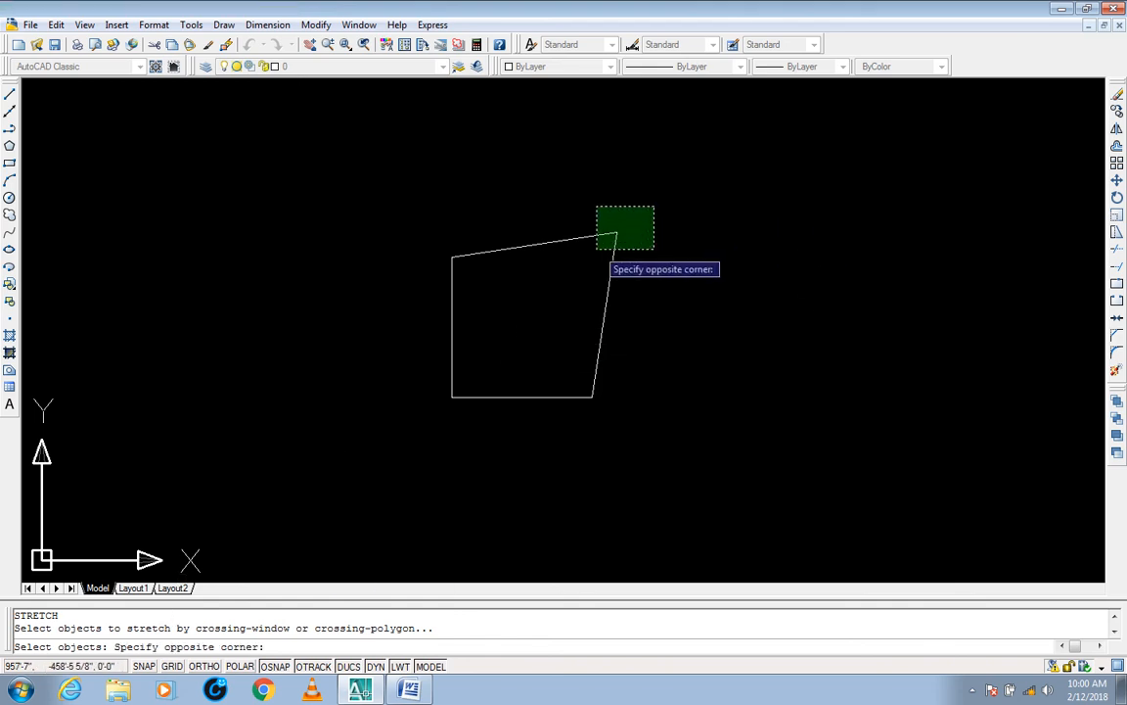
pyautogui.click(594, 259)
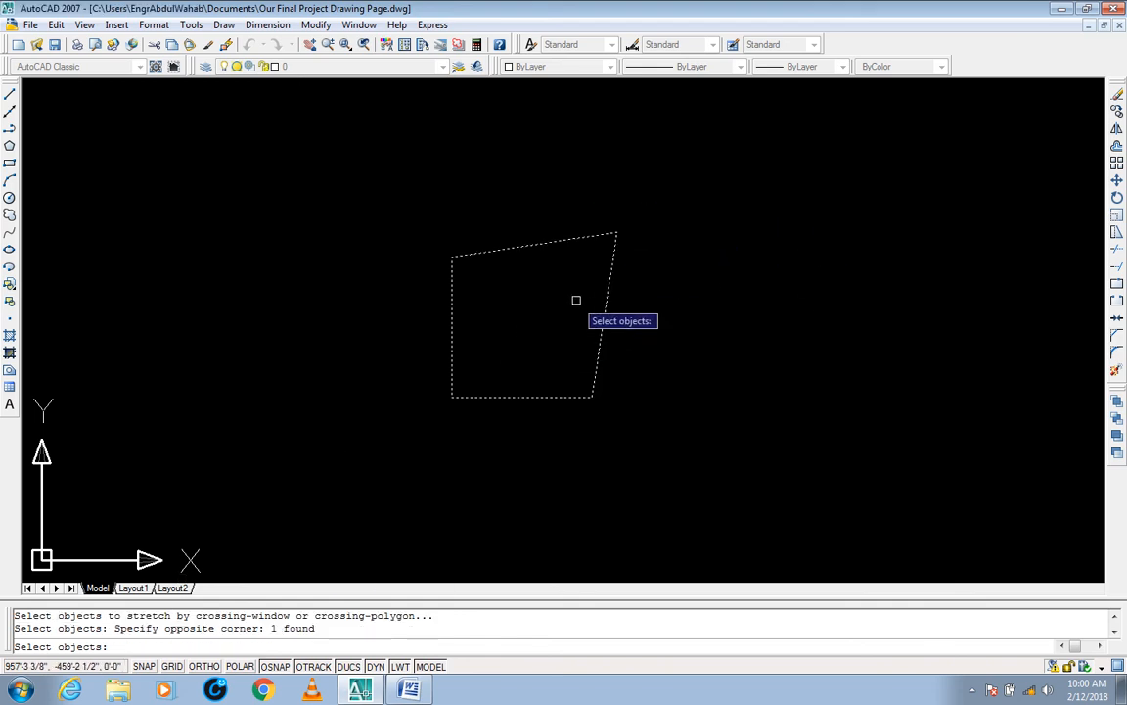
pyautogui.press('Return')
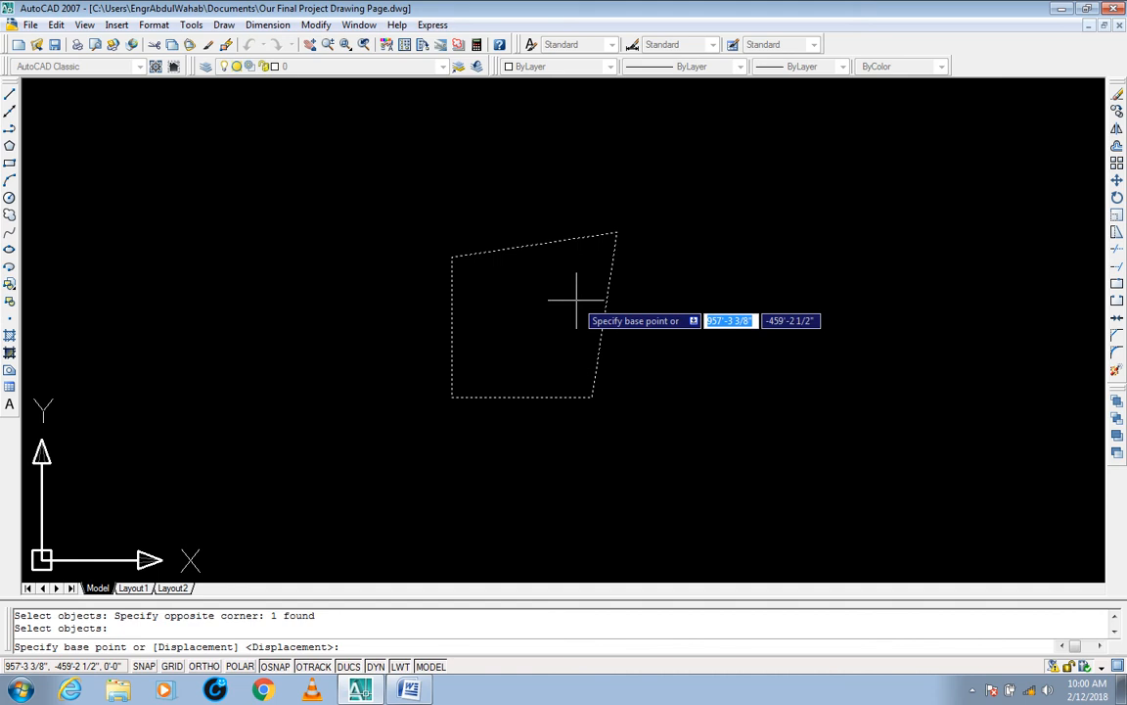
pyautogui.click(616, 232)
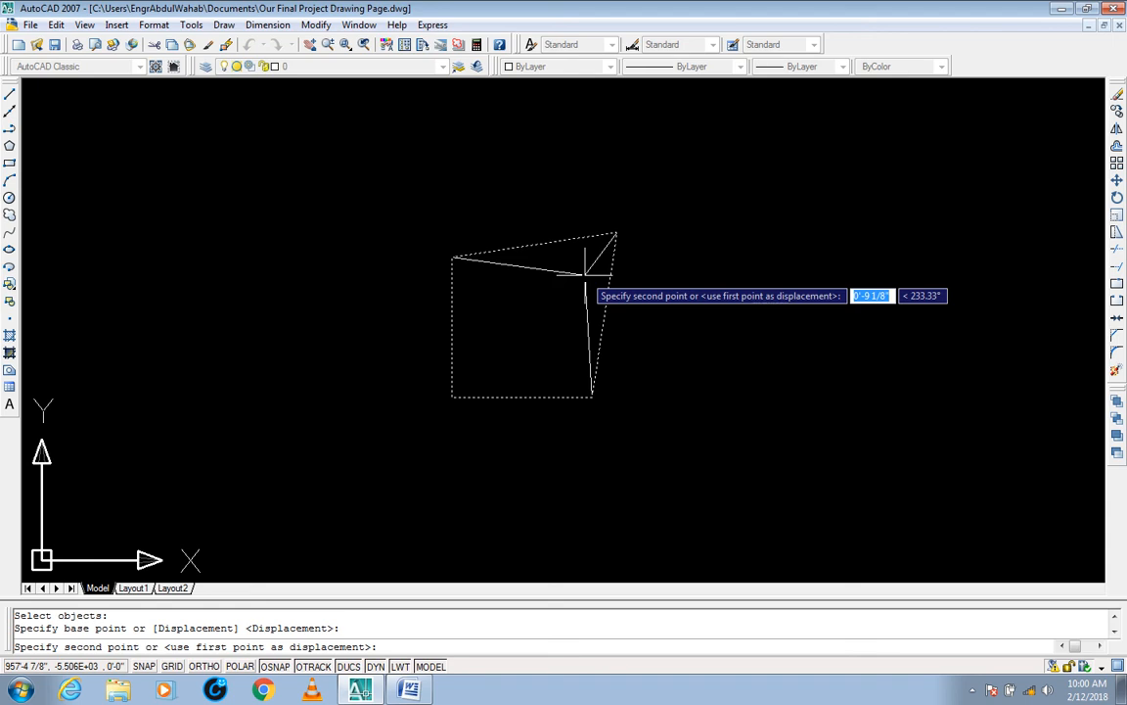
pyautogui.write('<')
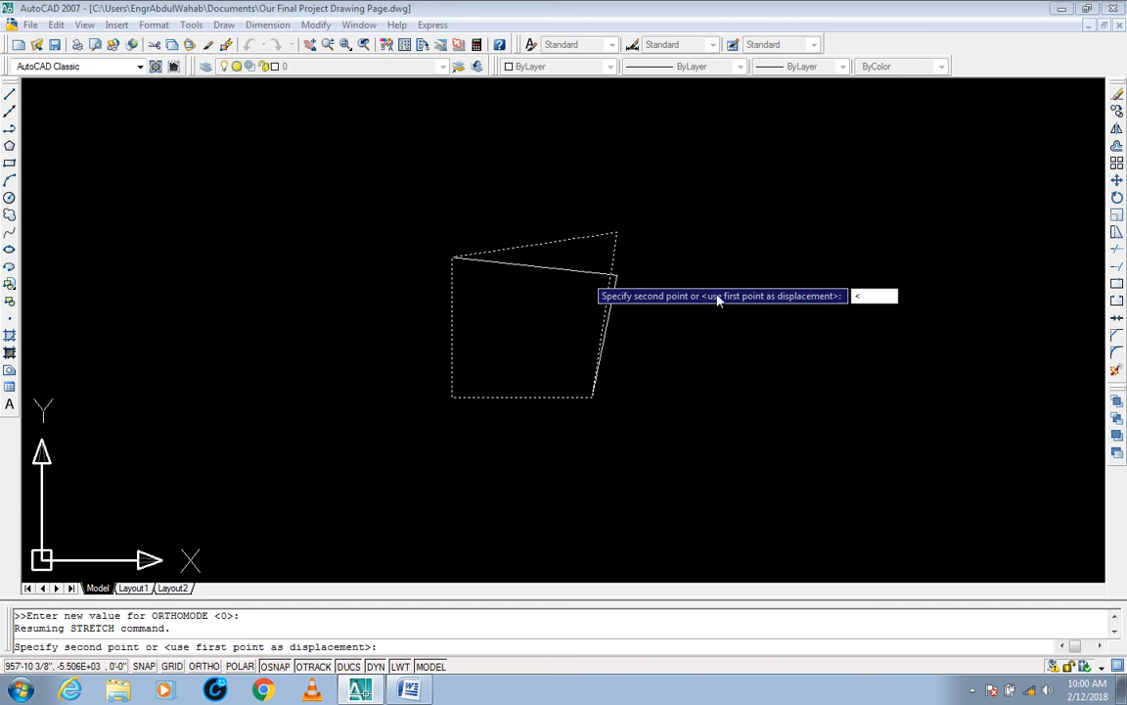
pyautogui.press('Escape')
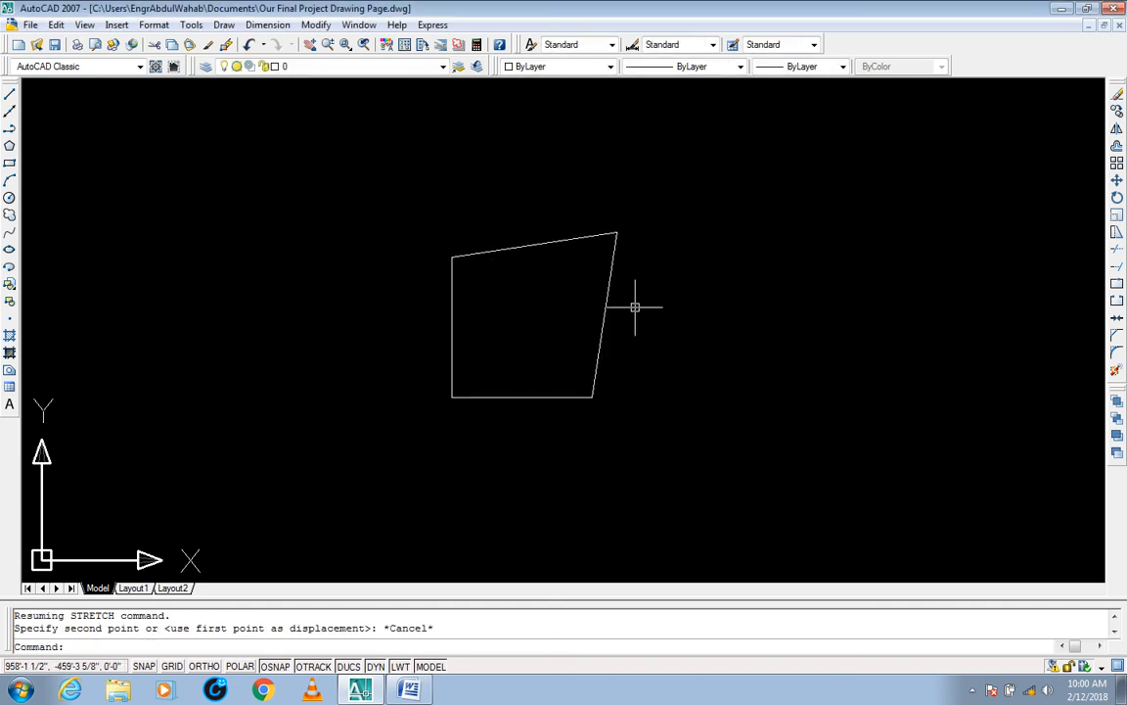
# Step: Stretch the shape's upper-right corner 6" inward, down and to the left, with a 45° angle override, using that corner as base point
pyautogui.write('s')
pyautogui.press('Return')
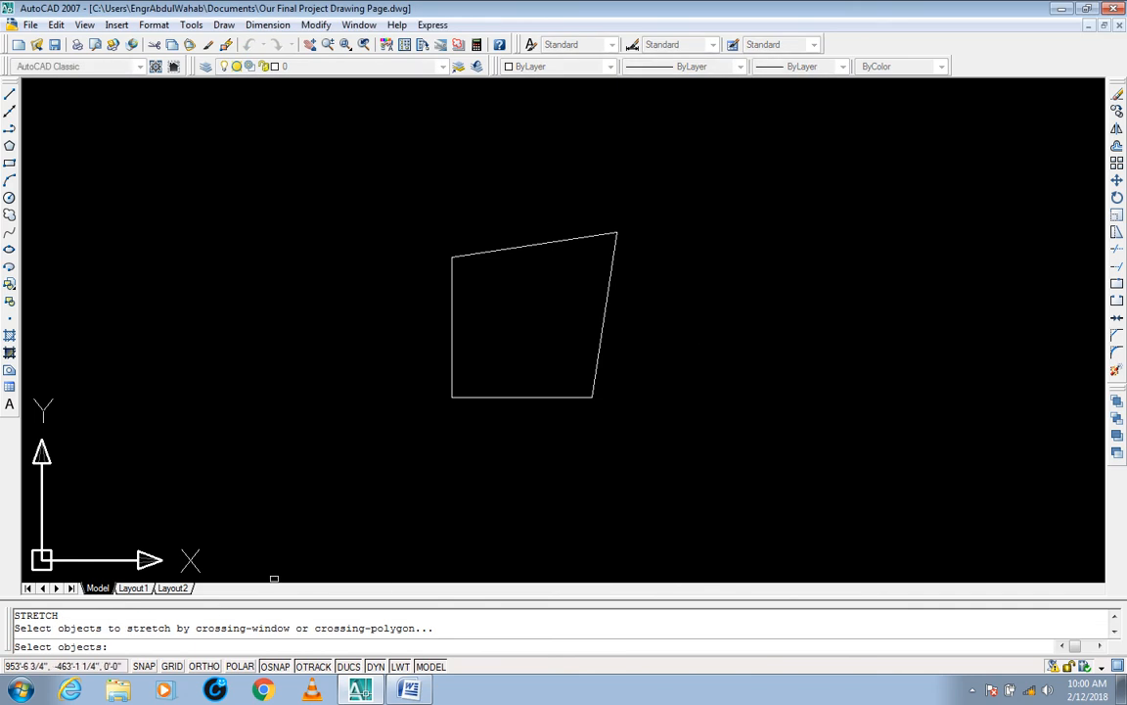
pyautogui.click(641, 212)
pyautogui.click(596, 295)
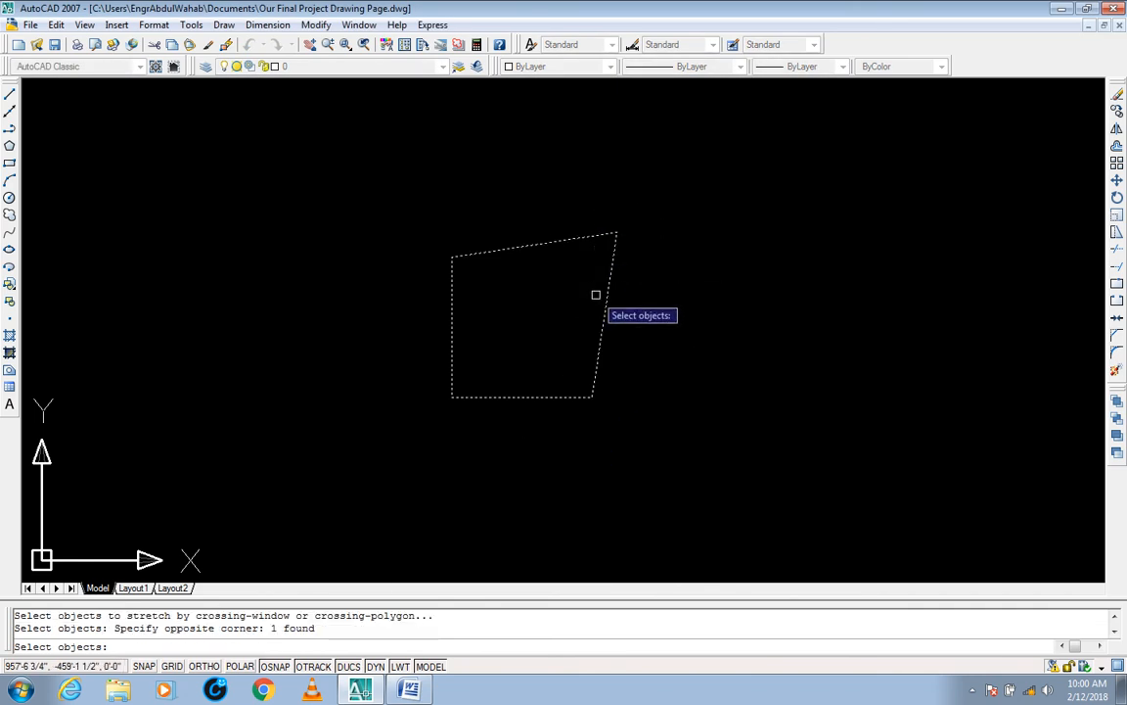
pyautogui.press('Return')
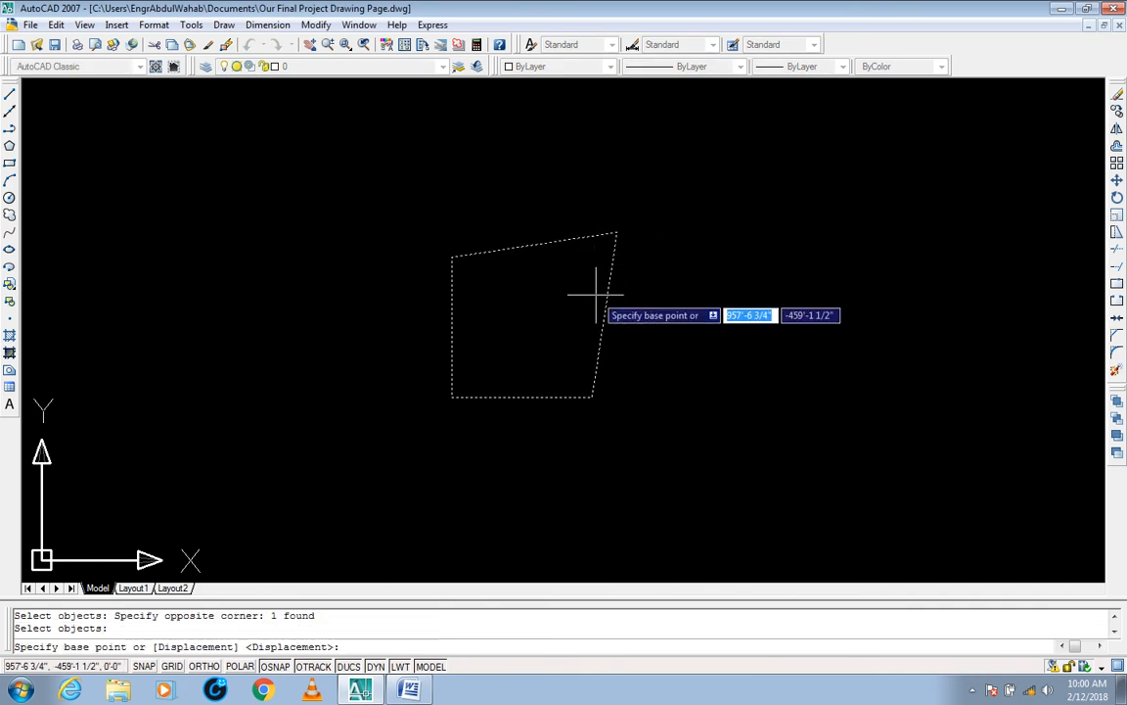
pyautogui.click(617, 232)
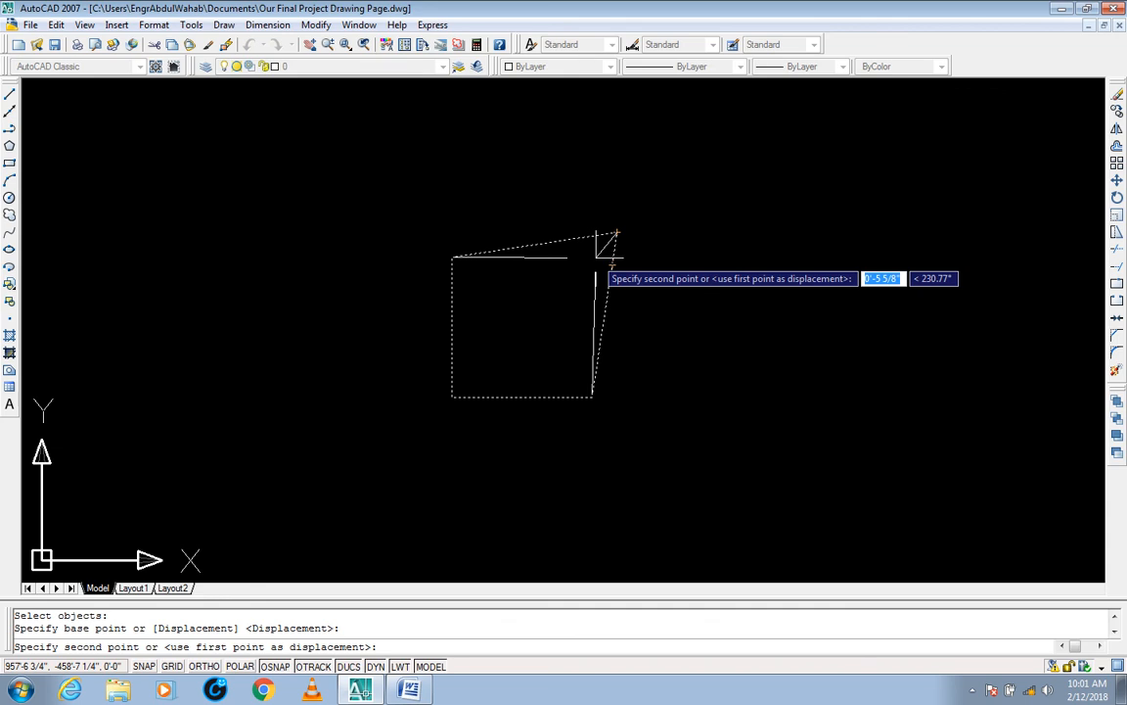
pyautogui.press('F8')
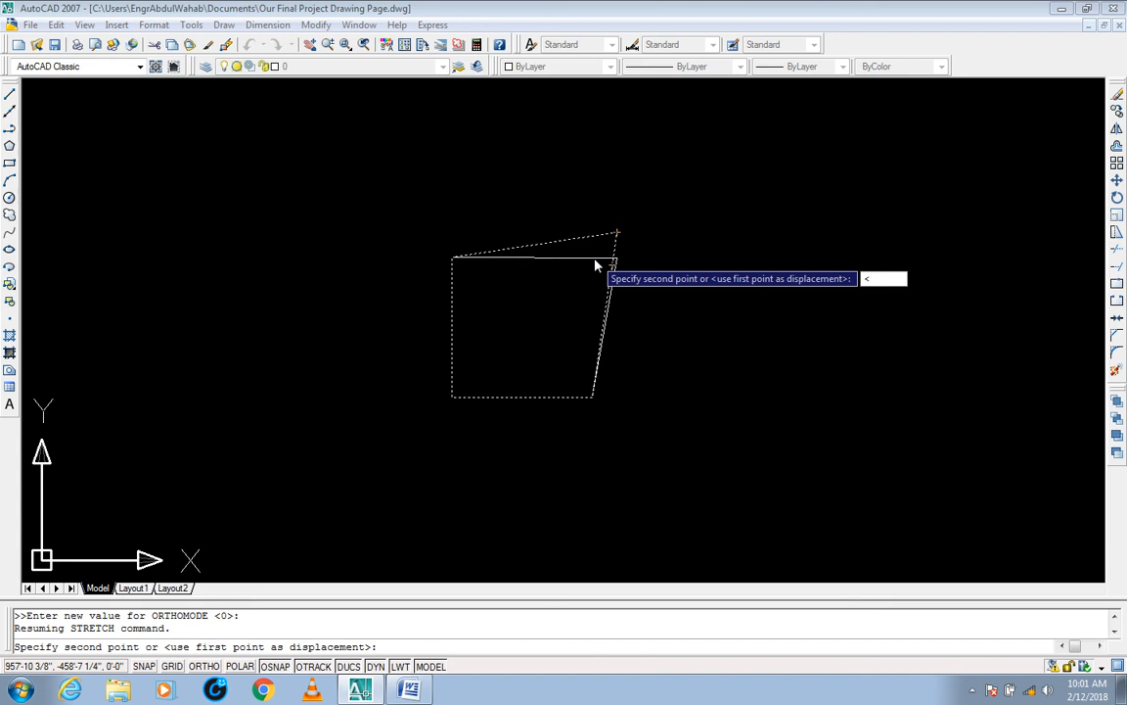
pyautogui.write('<45')
pyautogui.press('Return')
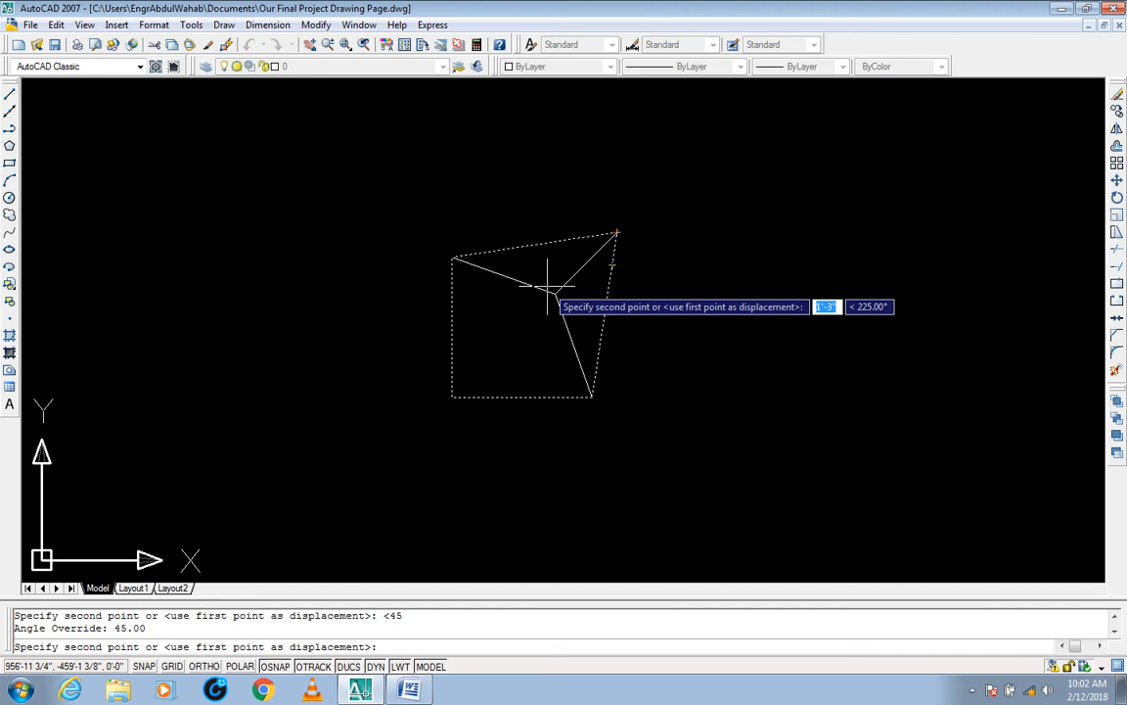
pyautogui.write('6"')
pyautogui.press('Return')
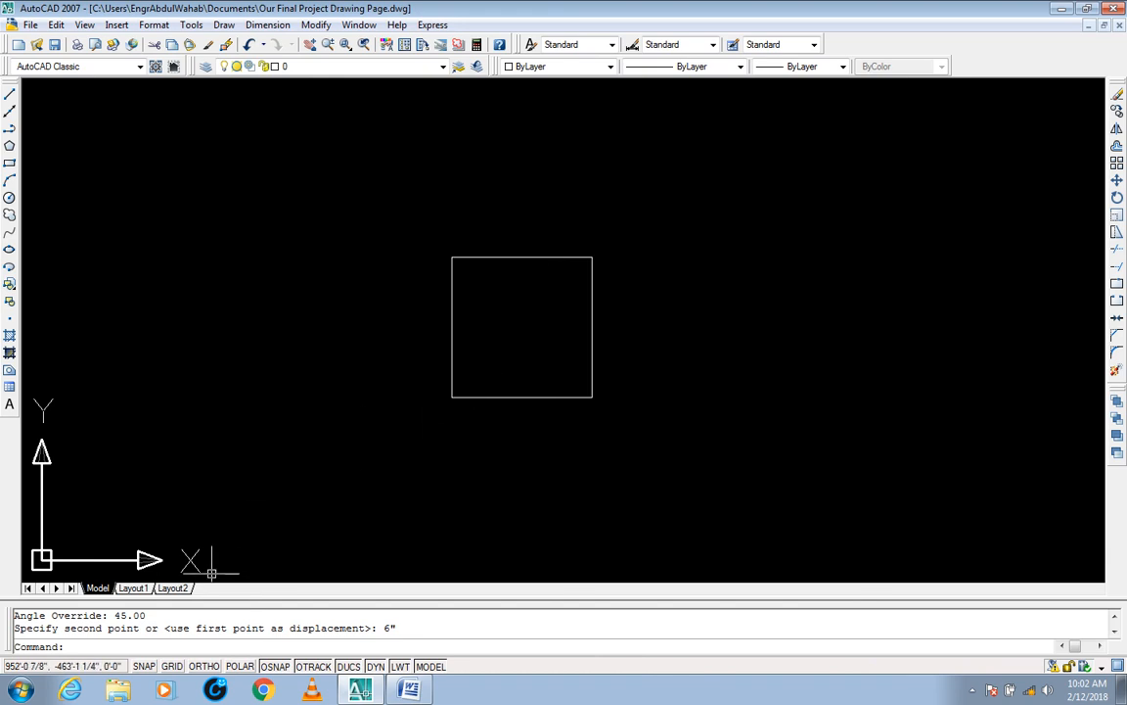
# Step: With Ortho on, stretch the square's top edge down by 1', using the edge's midpoint as base point
pyautogui.click(202, 665)
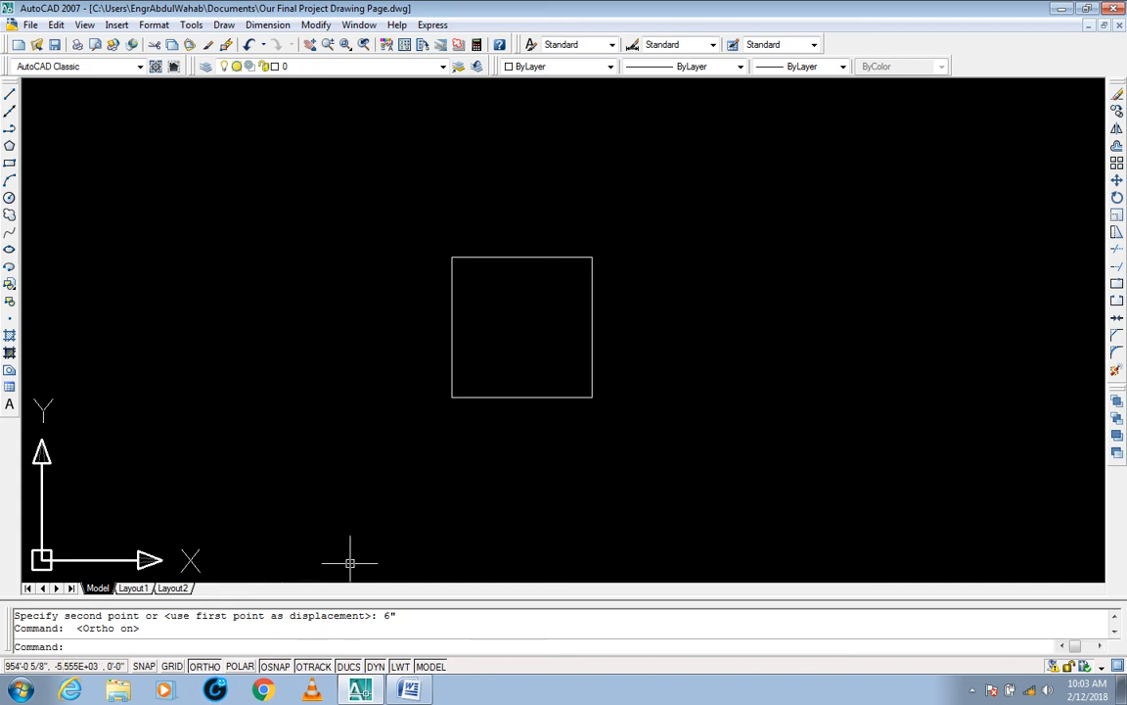
pyautogui.moveTo(520, 320)
pyautogui.mouseDown(button='middle')
pyautogui.moveTo(495, 320)
pyautogui.moveTo(488, 335)
pyautogui.moveTo(482, 320)
pyautogui.mouseUp(button='middle')
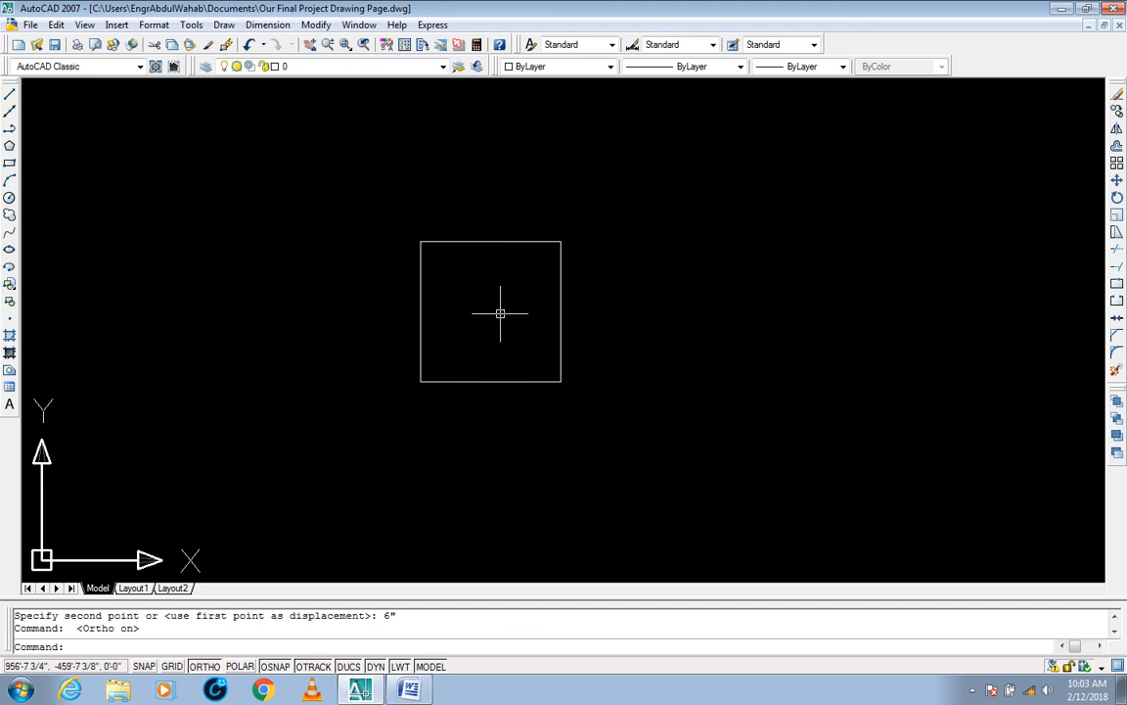
pyautogui.press('Escape')
pyautogui.press('Escape')
pyautogui.write('s')
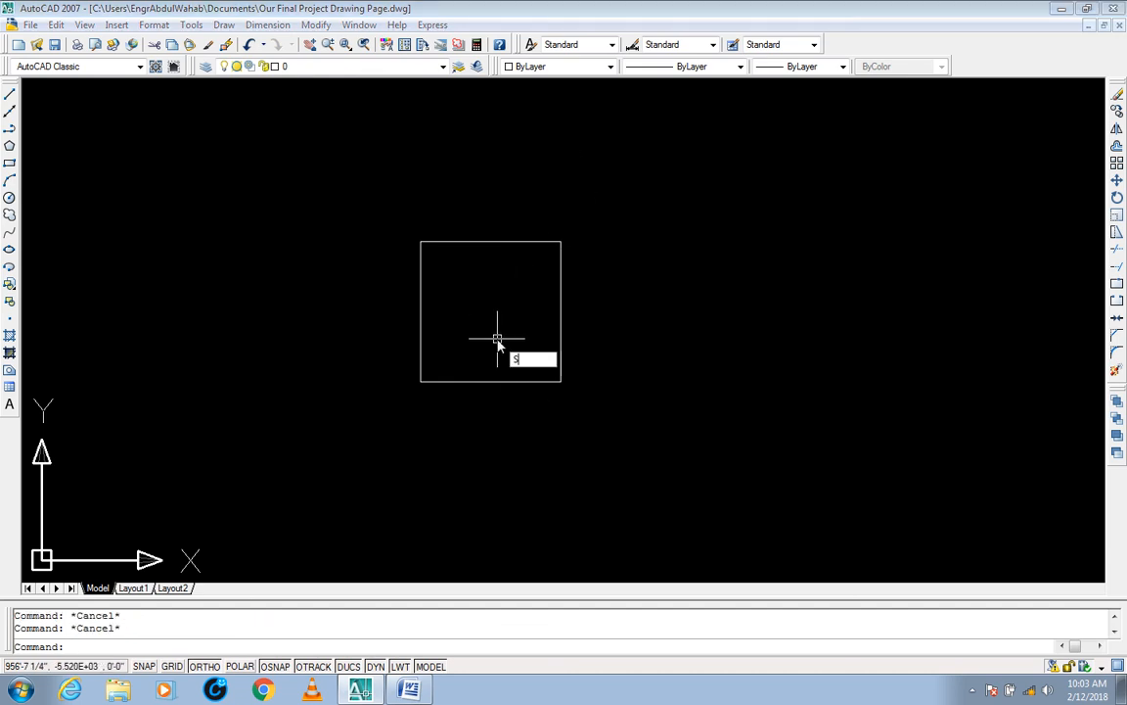
pyautogui.press('Return')
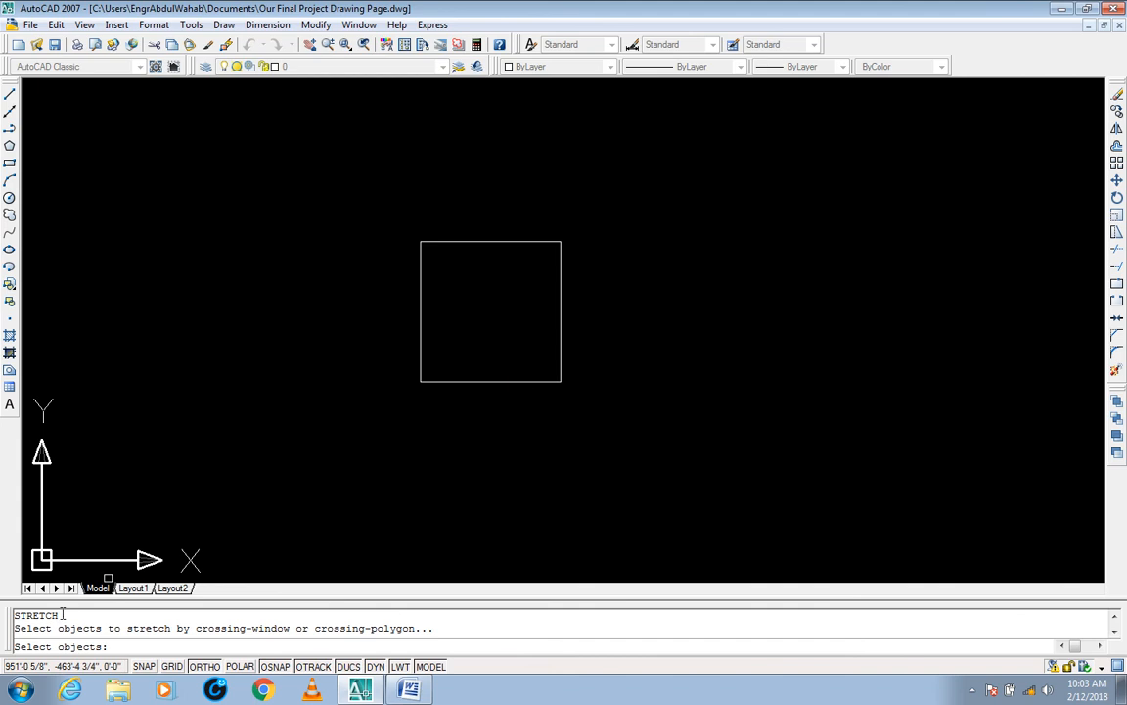
pyautogui.click(610, 201)
pyautogui.click(414, 248)
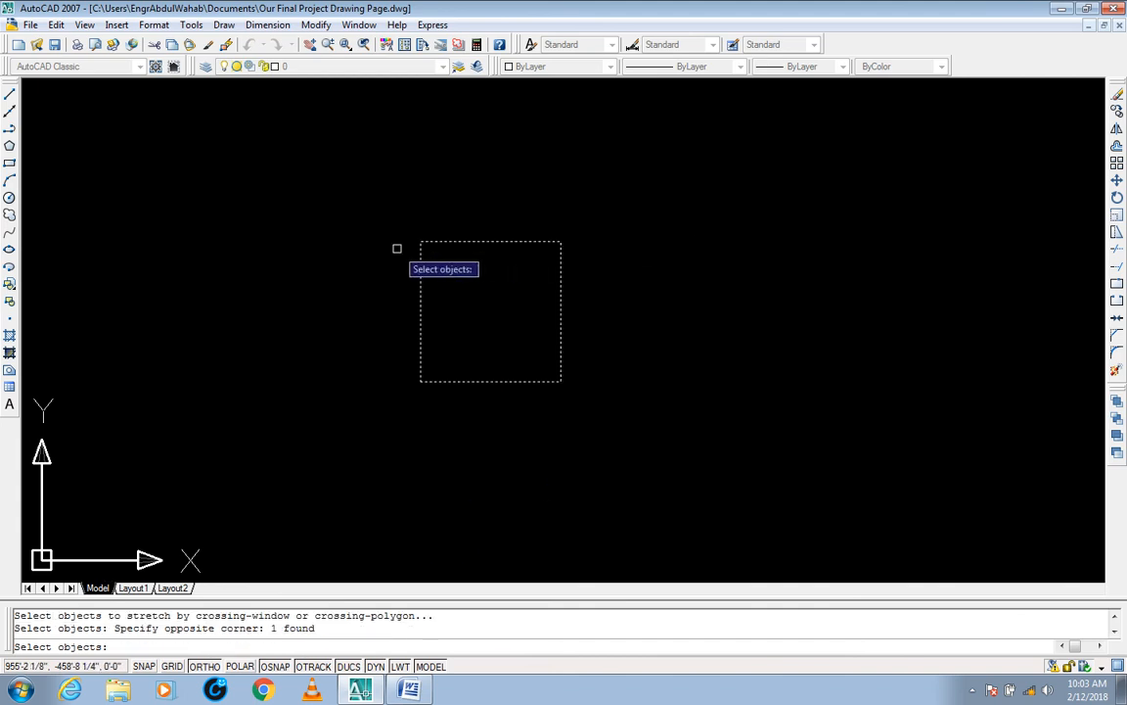
pyautogui.press('Return')
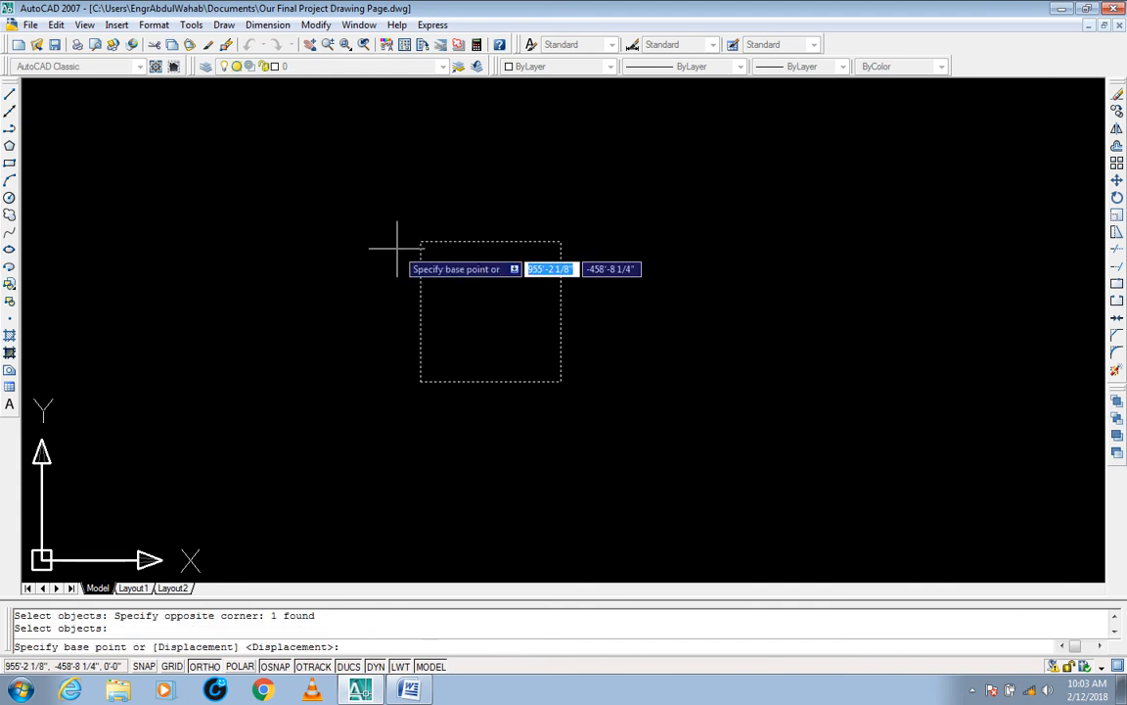
pyautogui.click(491, 242)
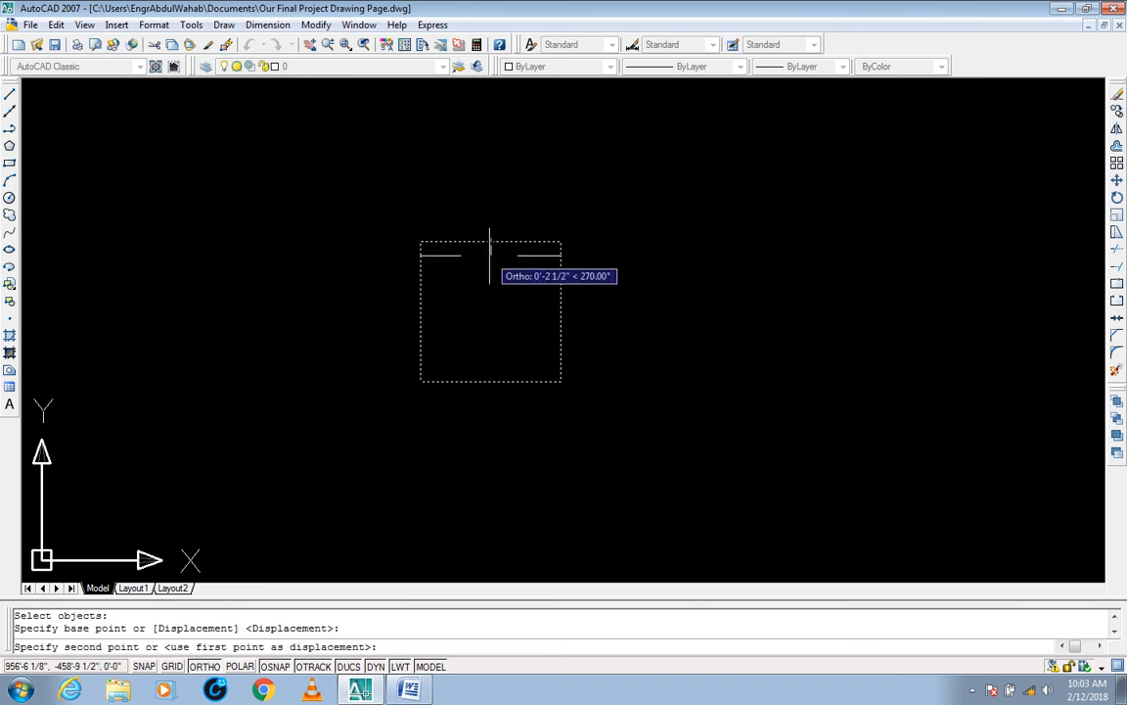
pyautogui.write("1'")
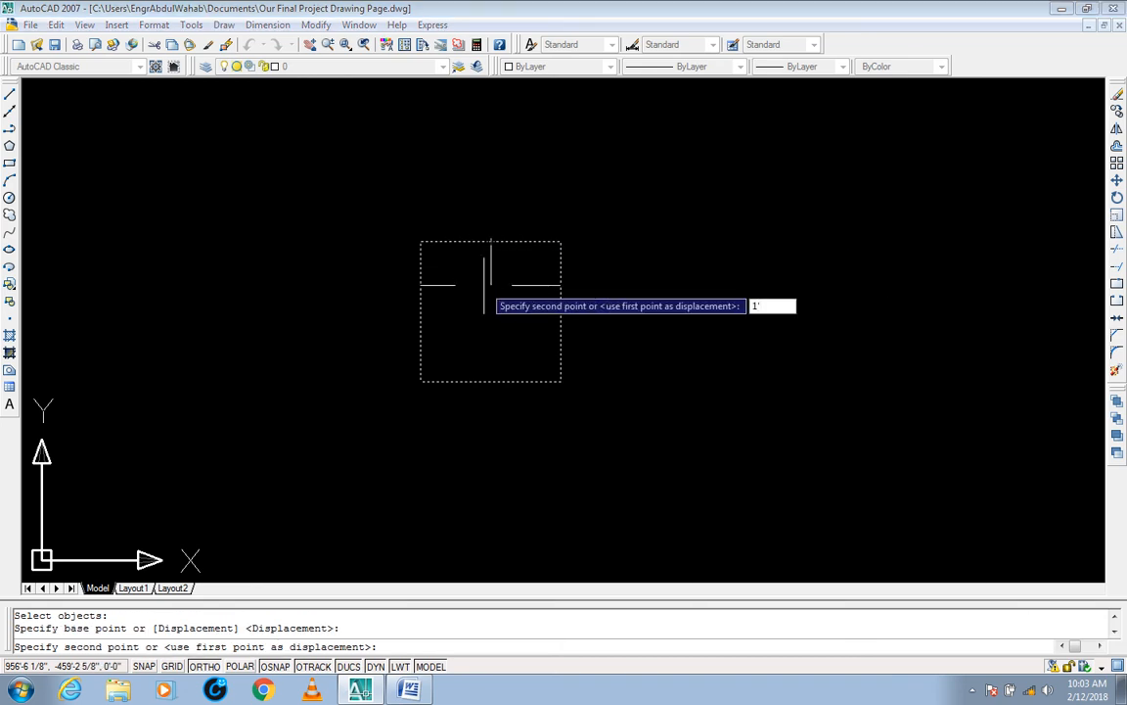
pyautogui.press('Return')
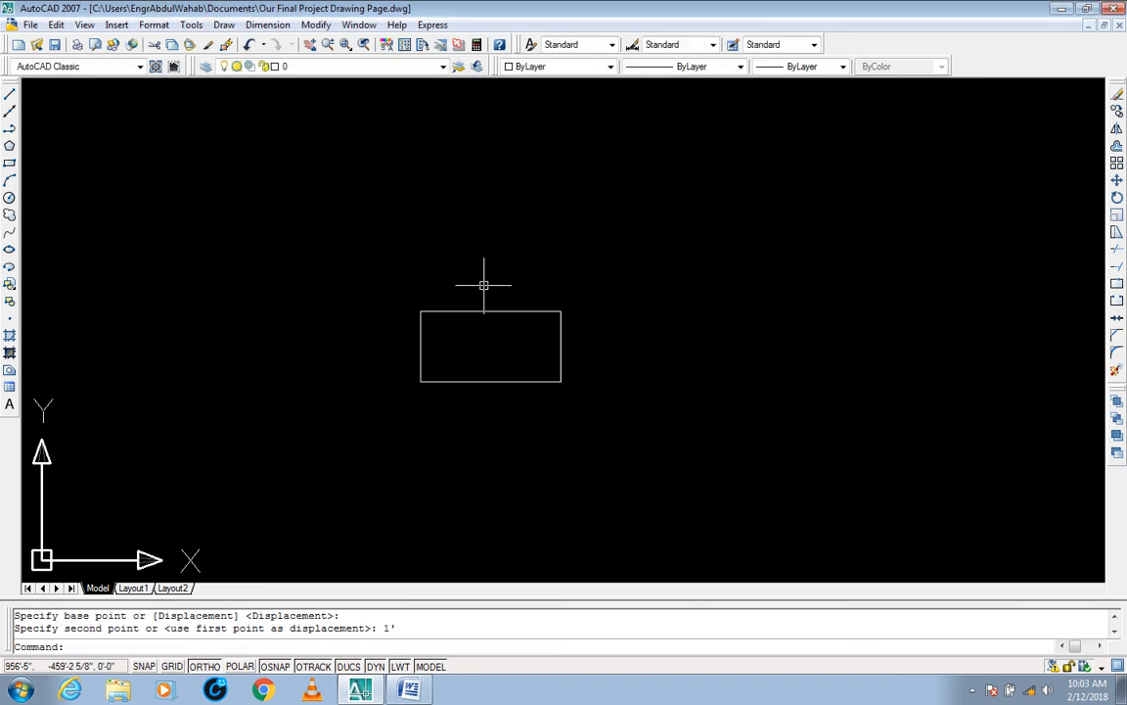
# Step: Stretch the rectangle's right edge 1' to the left, using its lower-right corner as base point
pyautogui.write('s')
pyautogui.press('Return')
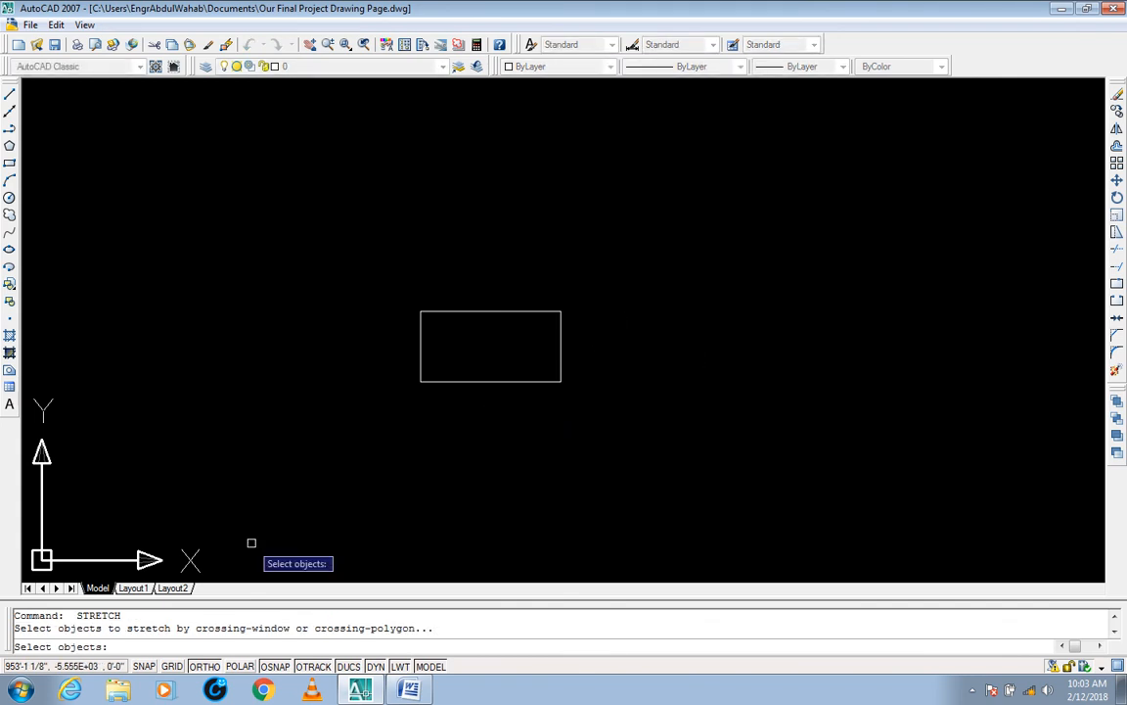
pyautogui.click(594, 291)
pyautogui.click(565, 362)
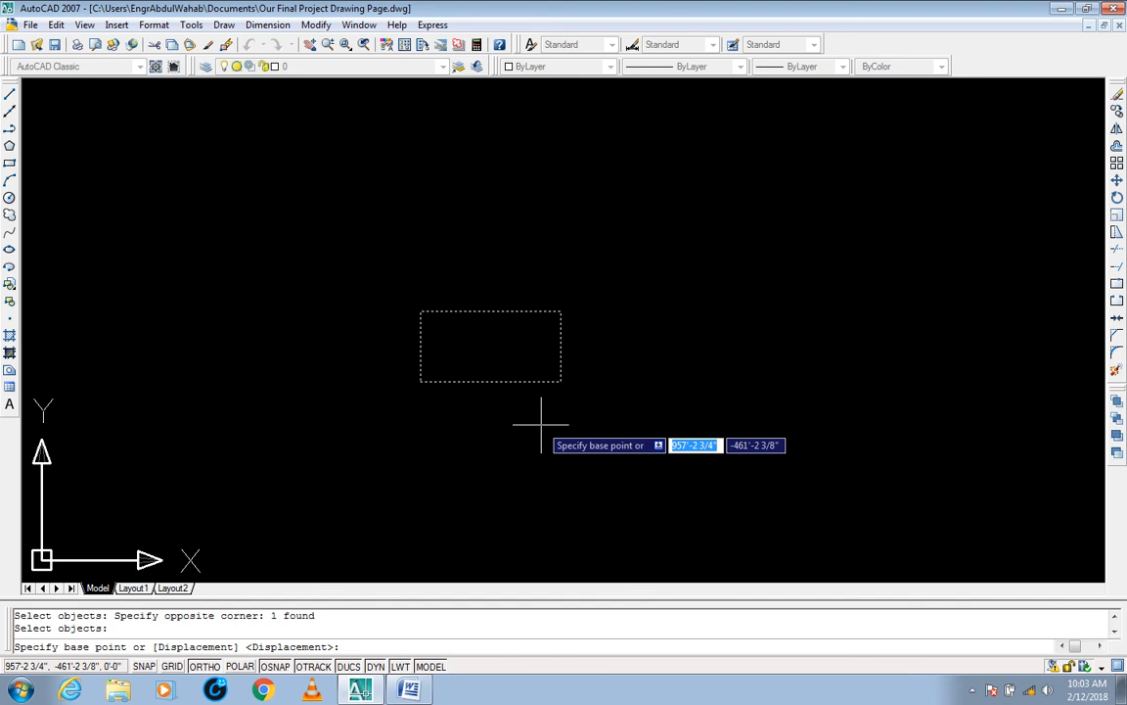
pyautogui.click(560, 381)
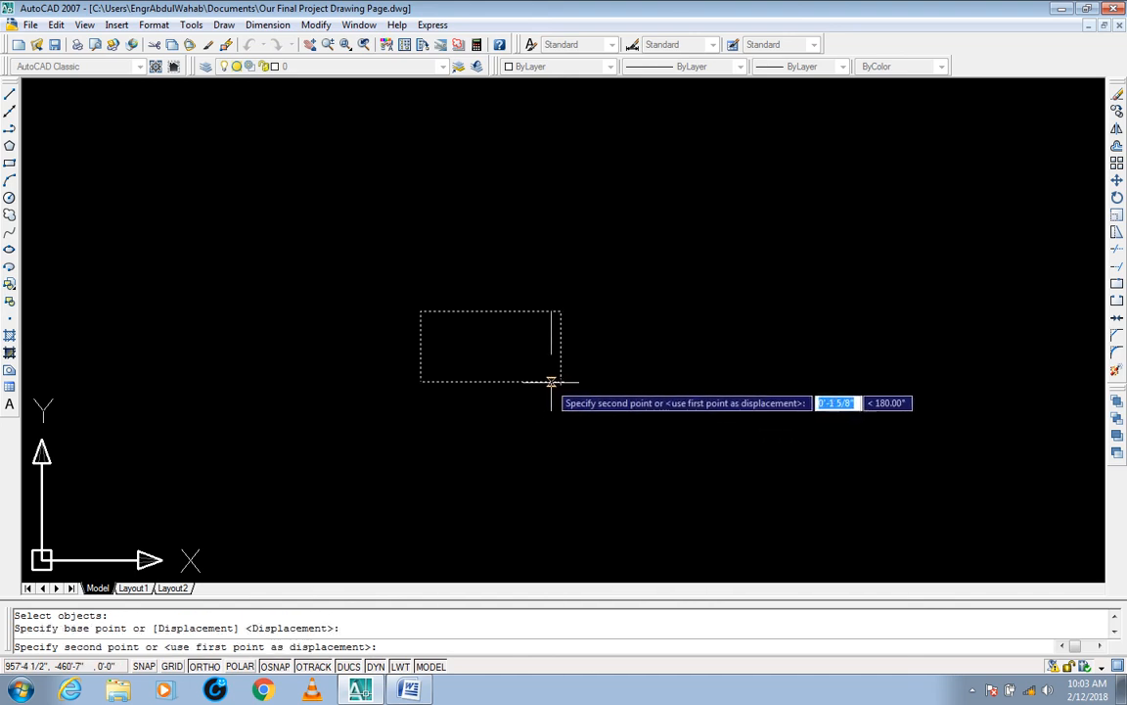
pyautogui.write("1'")
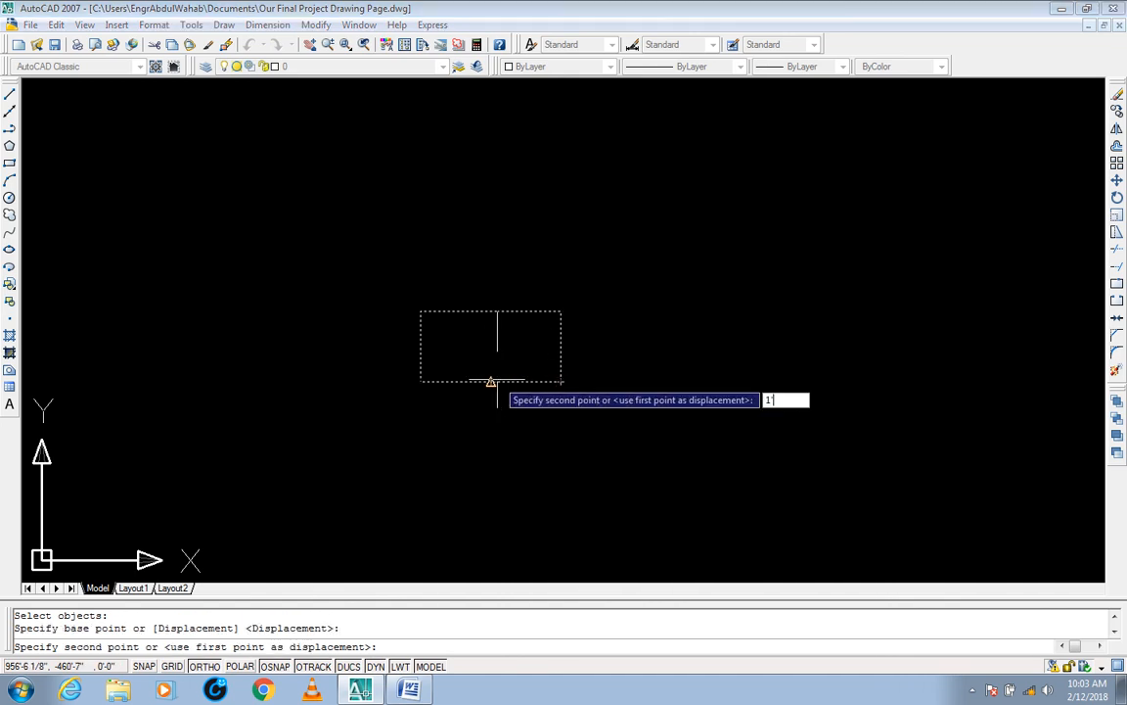
pyautogui.press('Return')
# Step: Select the reduced square to check its side lengths at the lower-right corner, and clear the selection
pyautogui.click(531, 367)
pyautogui.click(469, 411)
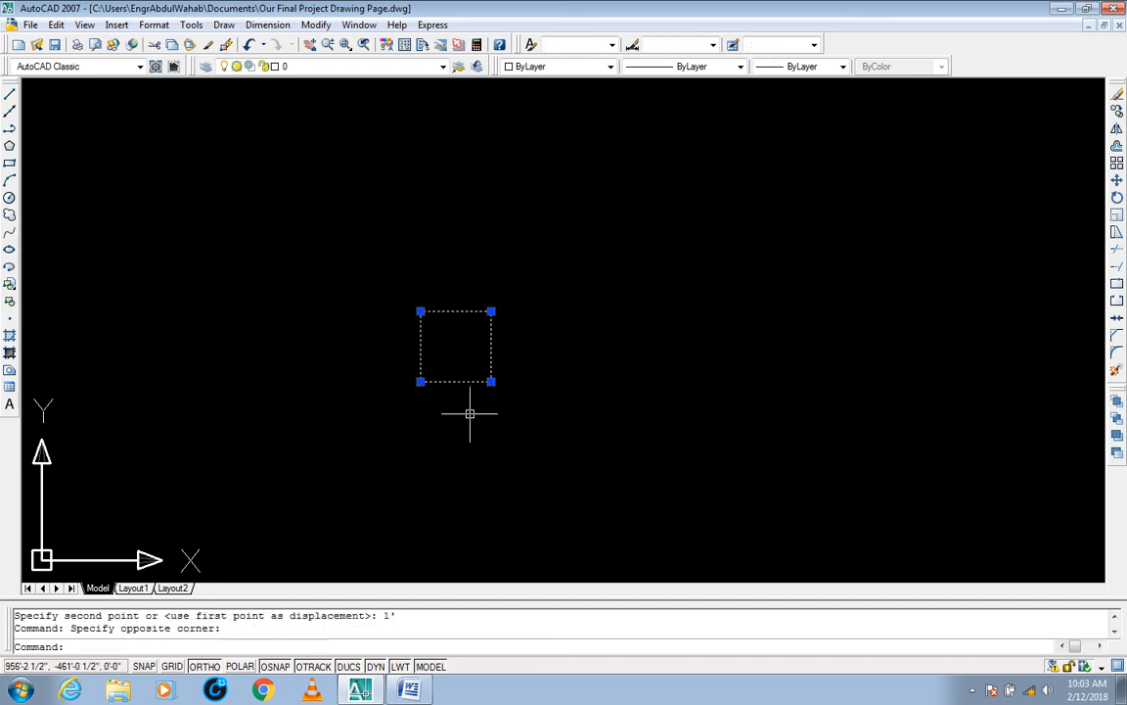
pyautogui.moveTo(491, 381)
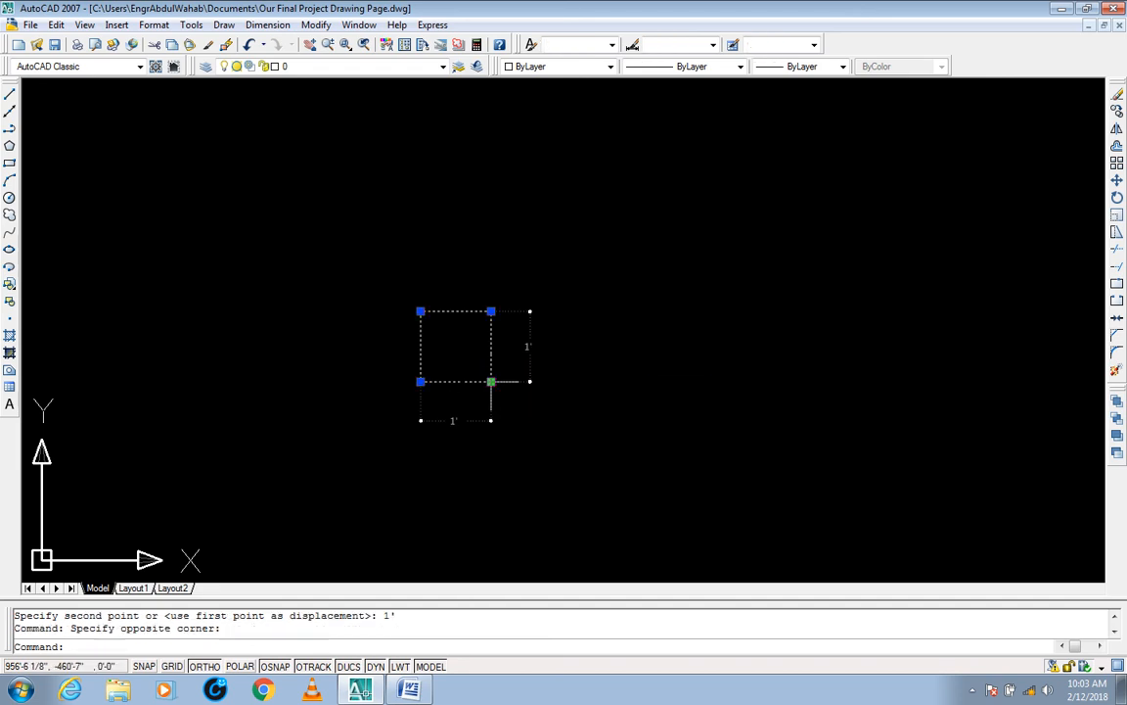
pyautogui.moveTo(435, 427); pyautogui.dragTo(483, 427, button='middle')
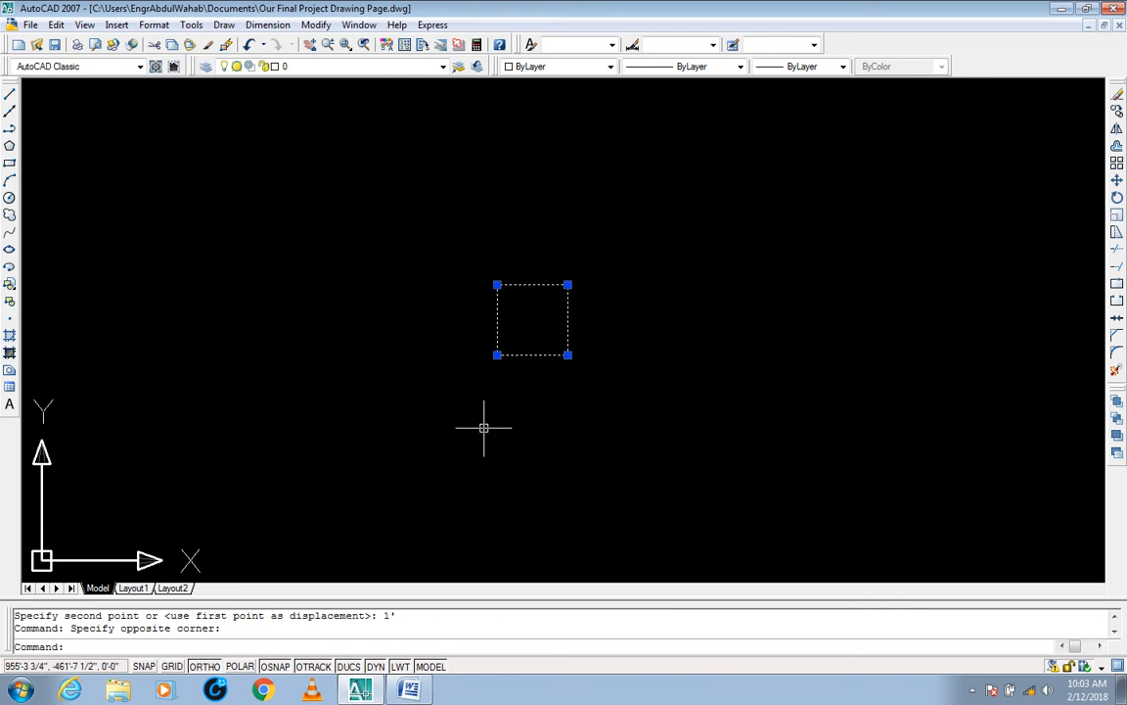
pyautogui.press('Escape')
pyautogui.press('Escape')
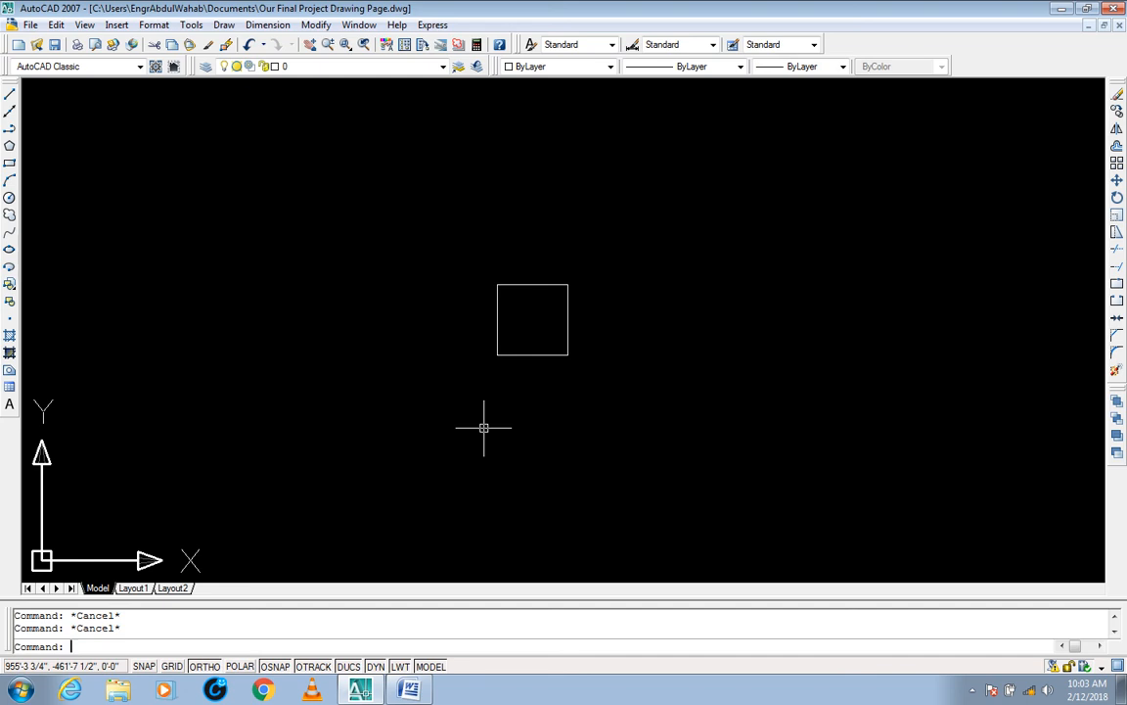
# Step: Stretch the fully enclosed square 56" up and to the right with Ortho off, using its lower-left corner as base point
pyautogui.write('s')
pyautogui.press('Return')
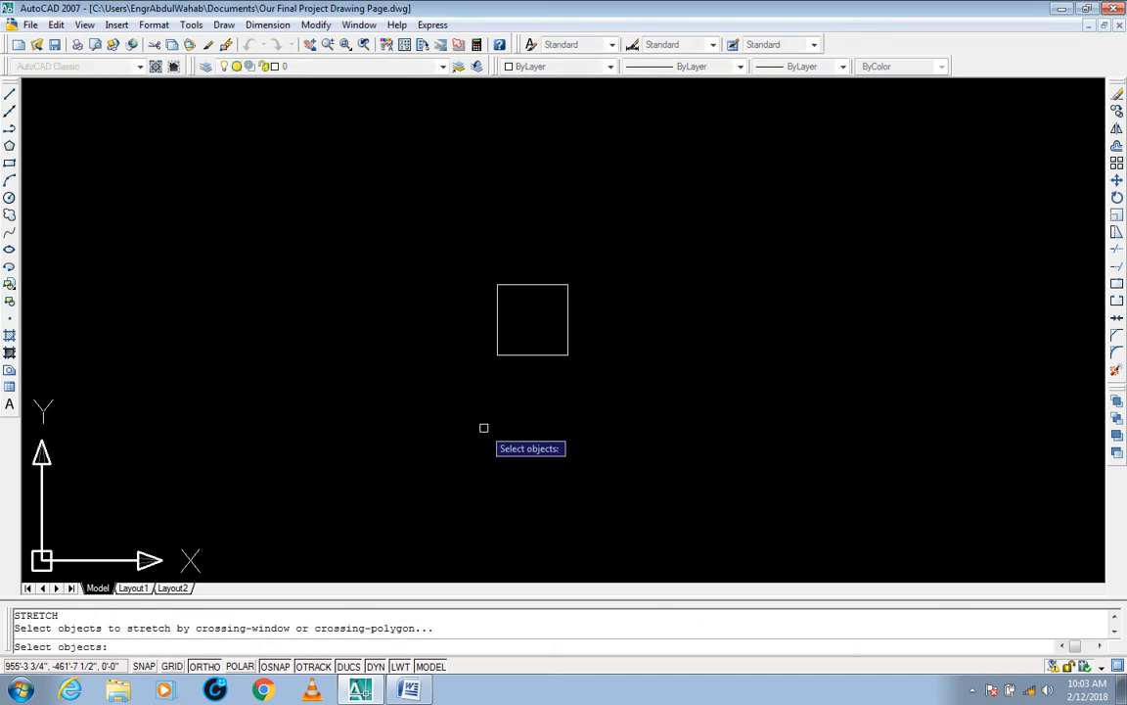
pyautogui.click(626, 265)
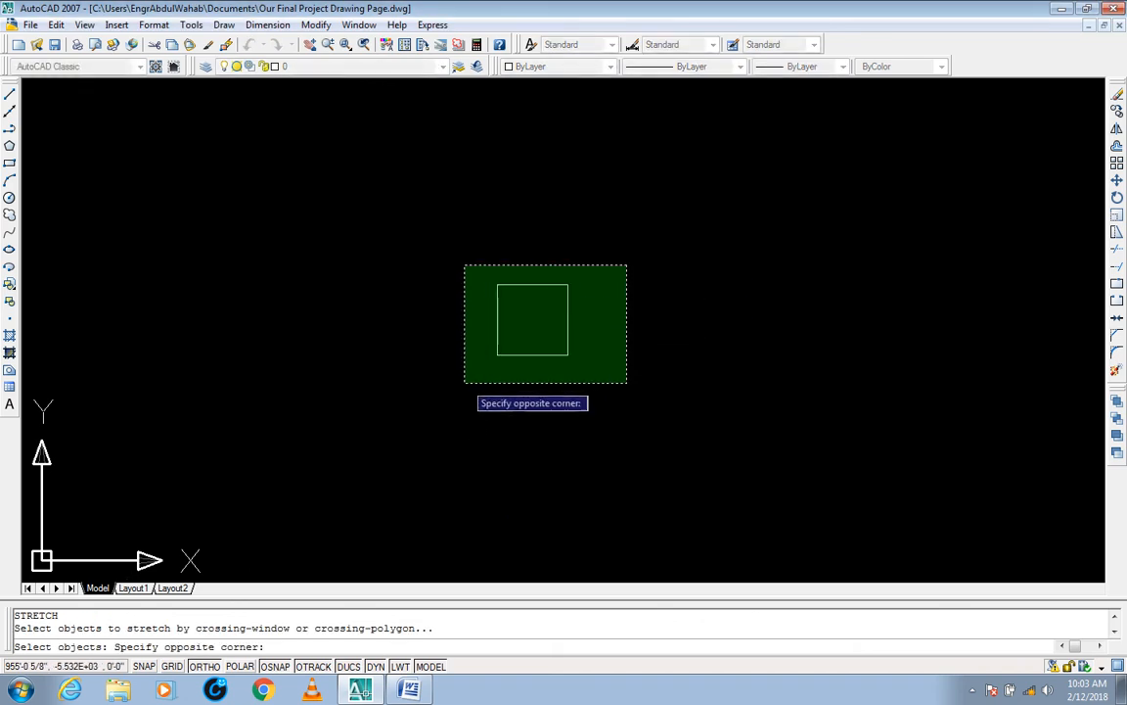
pyautogui.click(464, 382)
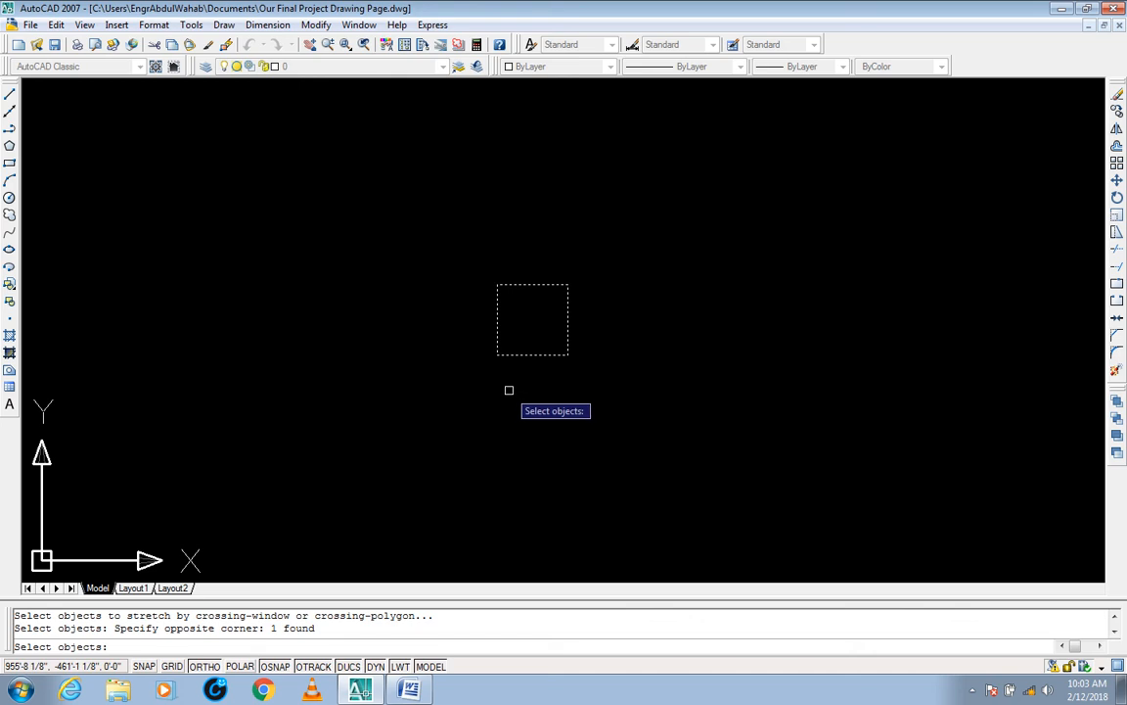
pyautogui.press('Return')
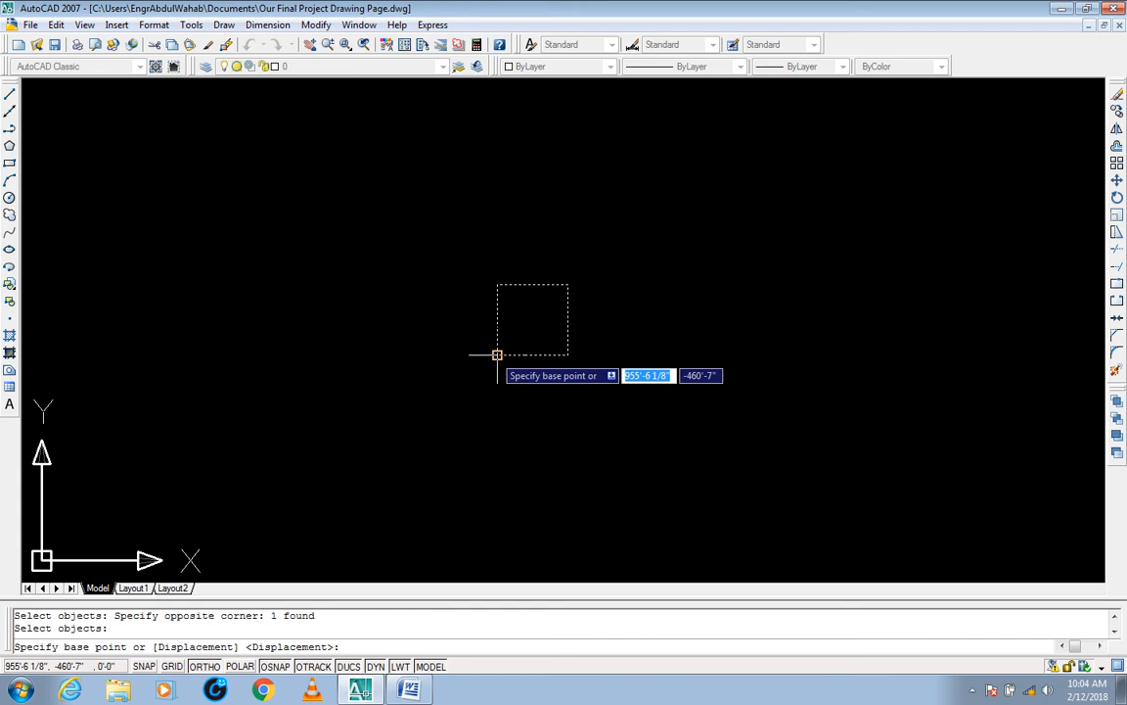
pyautogui.click(497, 354)
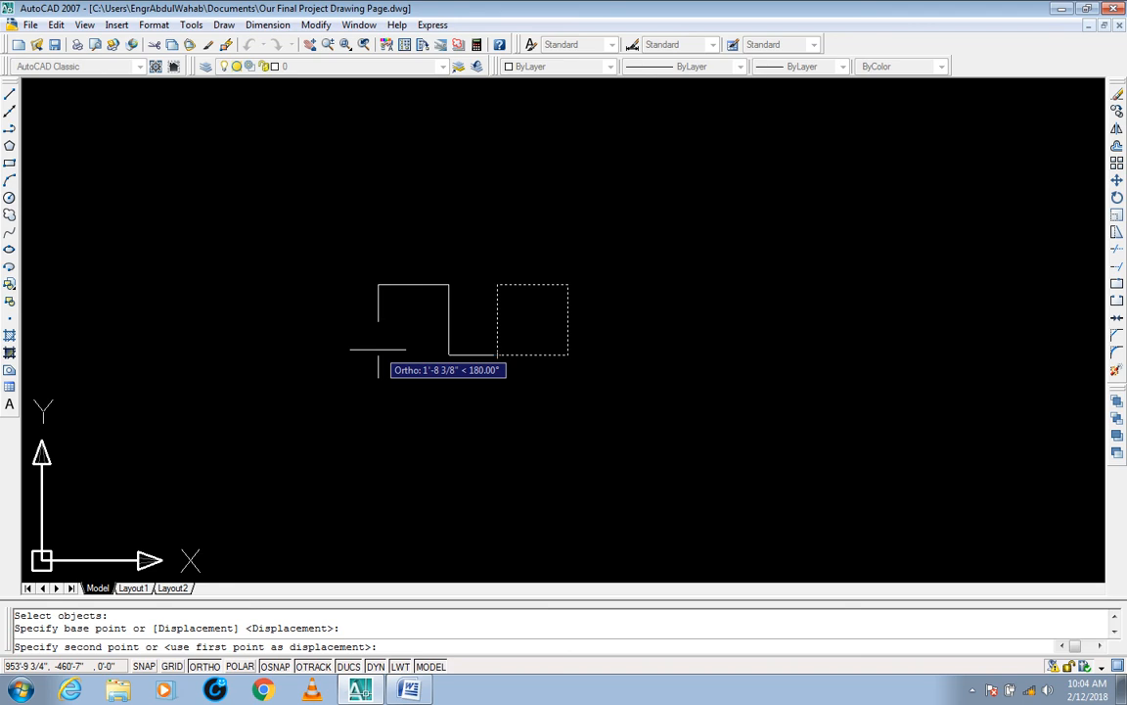
pyautogui.press('F8')
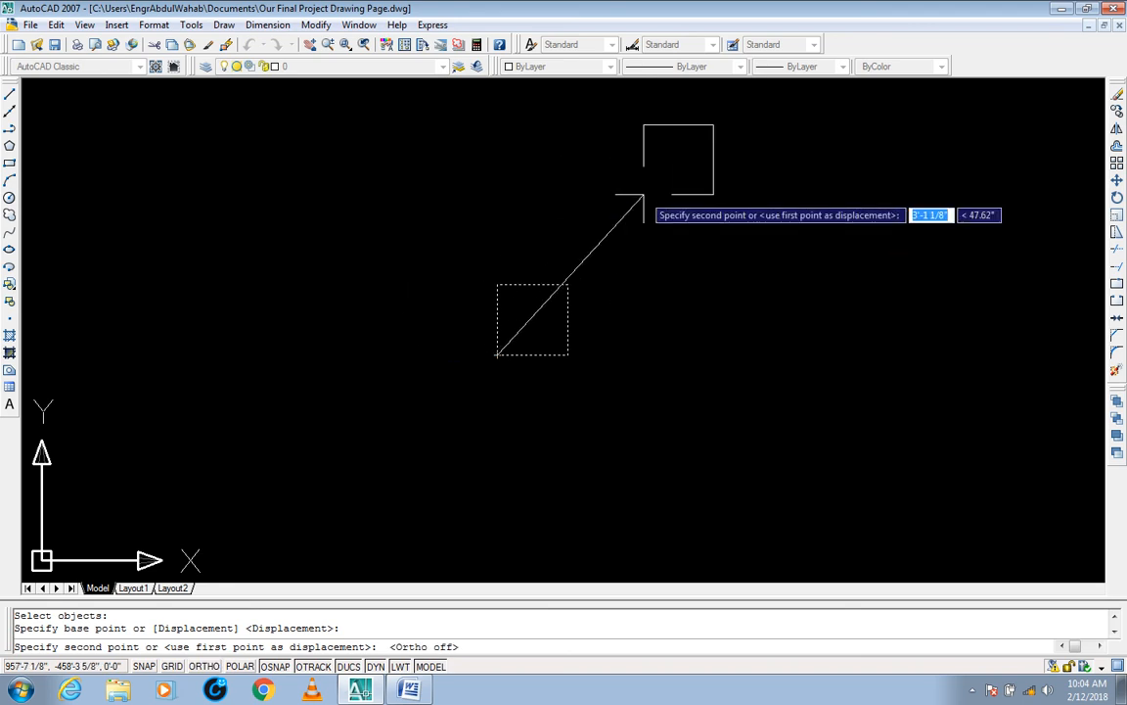
pyautogui.write('56')
pyautogui.press('Return')
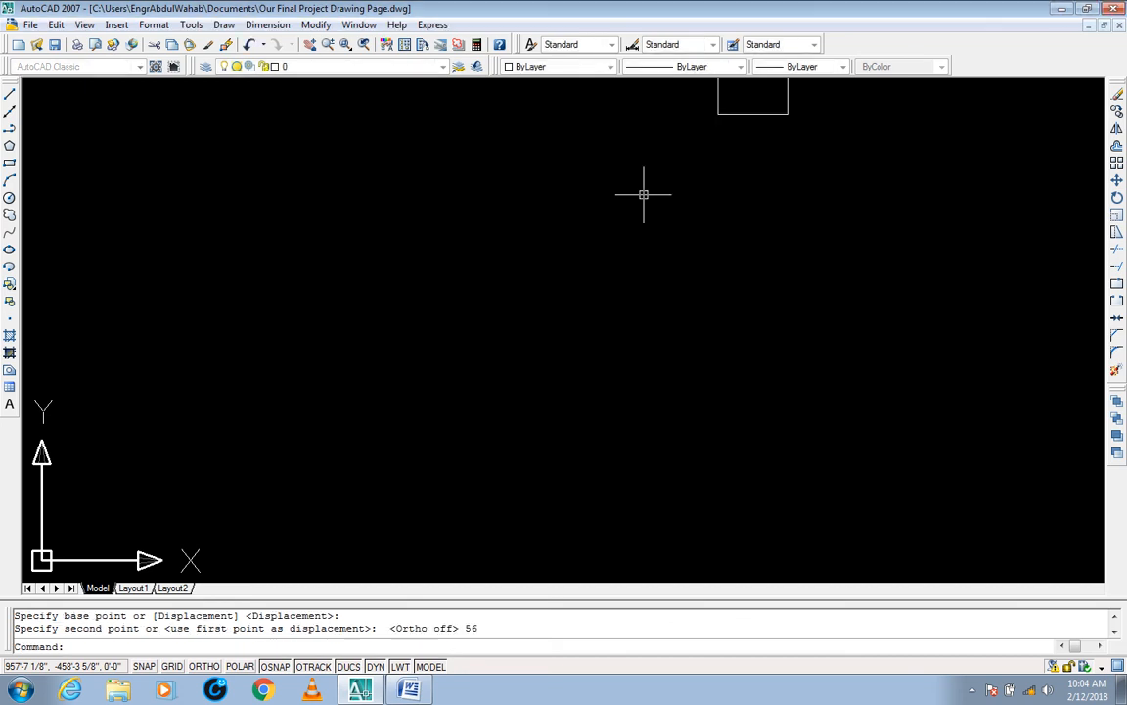
pyautogui.moveTo(653, 203)
pyautogui.mouseDown(button='middle')
pyautogui.moveTo(551, 322)
pyautogui.moveTo(360, 418)
pyautogui.mouseUp(button='middle')
pyautogui.moveTo(426, 363); pyautogui.dragTo(400, 377, button='middle')
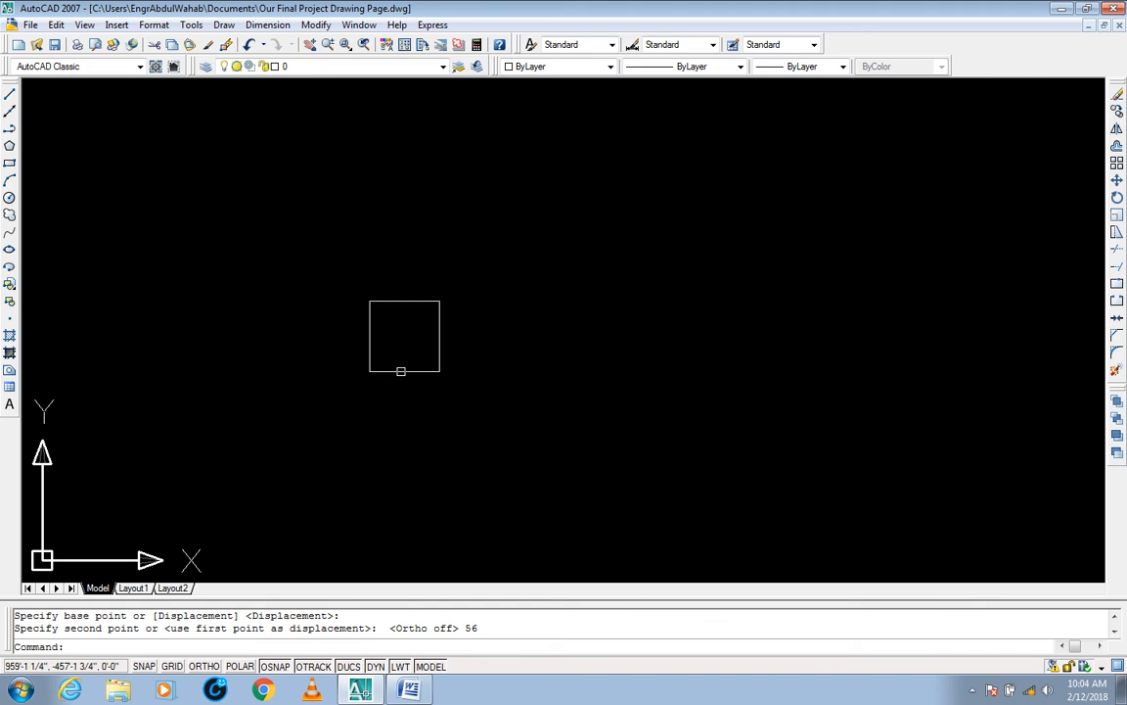
# Step: Undo the 56" stretch of the square
pyautogui.hotkey('ctrl', 'z')
pyautogui.hotkey('ctrl', 'z')
pyautogui.moveTo(424, 368); pyautogui.dragTo(442, 375, button='middle')
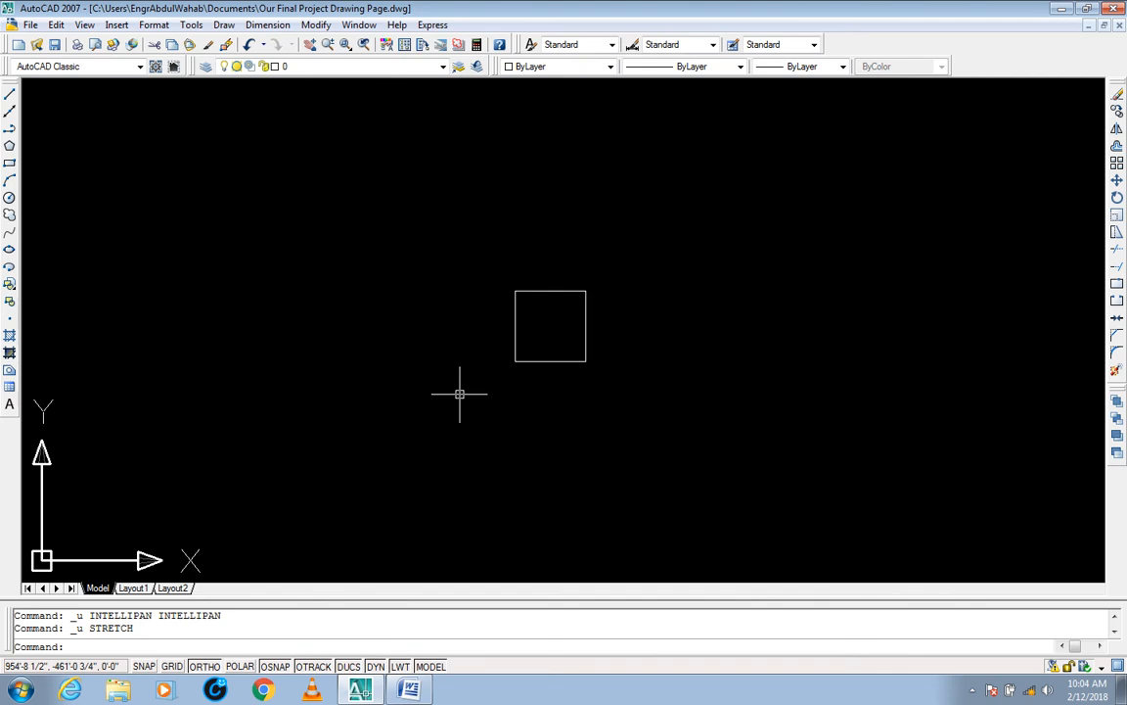
pyautogui.press('Escape')
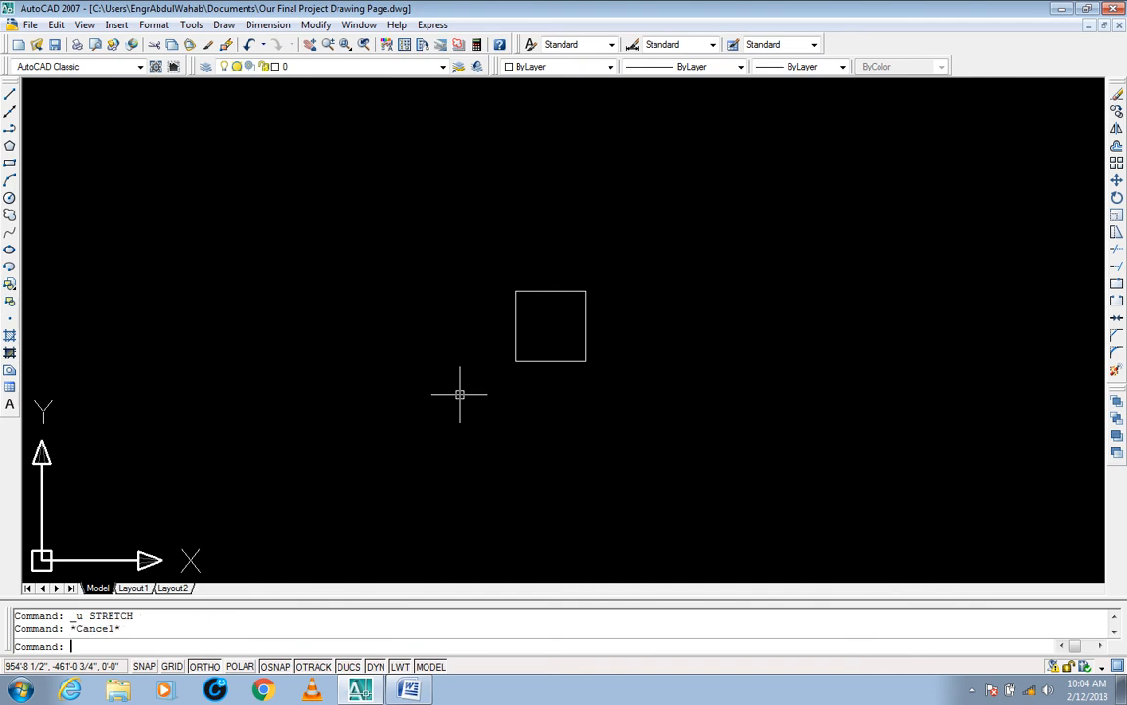
pyautogui.press('Escape')
# Step: Stretch the whole square 4' at a 56° angle override from its lower-left corner with Ortho off, and undo that stretch
pyautogui.write('s')
pyautogui.press('Return')
pyautogui.click(627, 345)
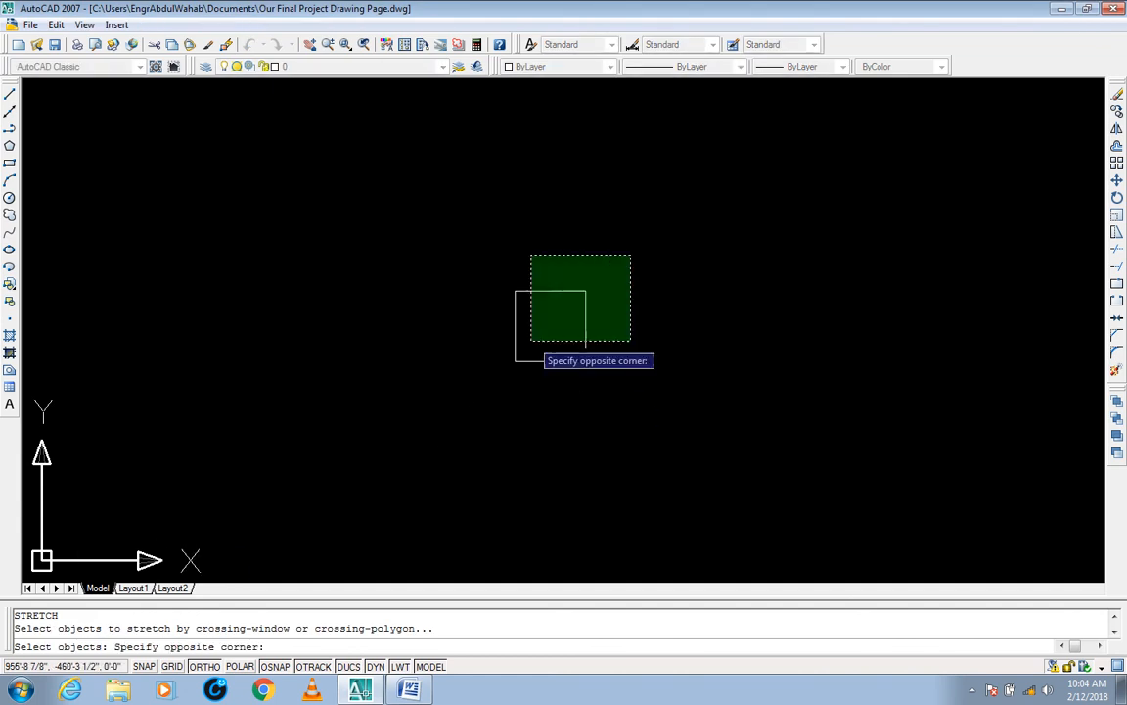
pyautogui.click(529, 256)
pyautogui.press('Return')
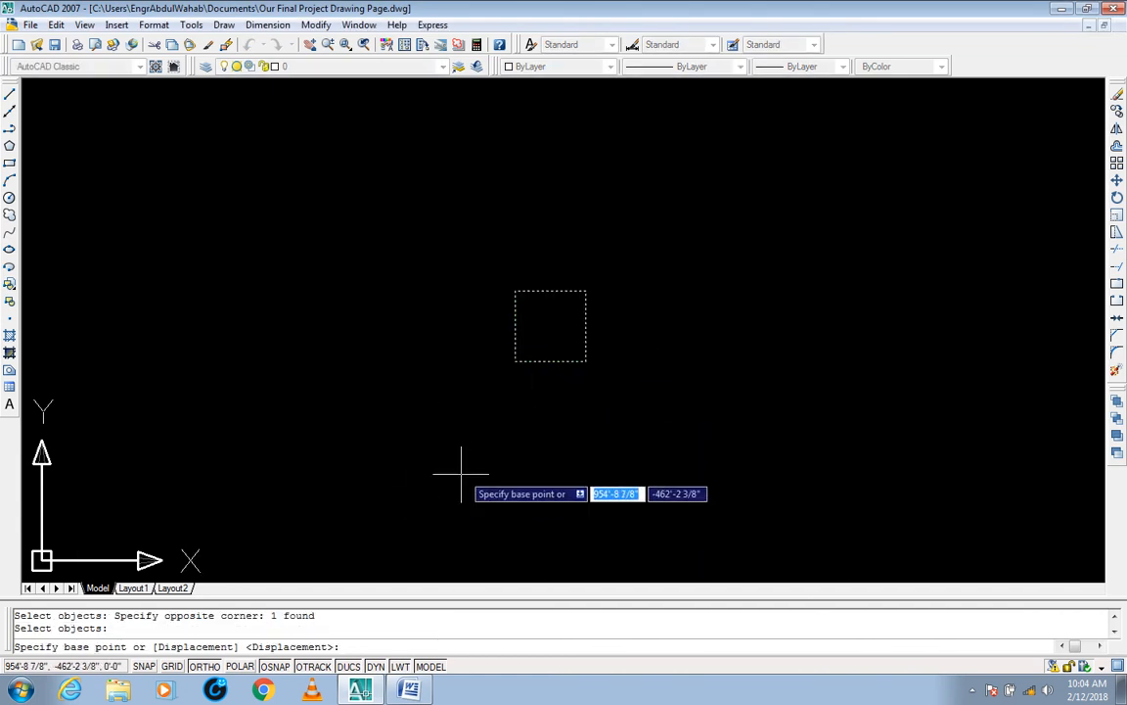
pyautogui.click(516, 291)
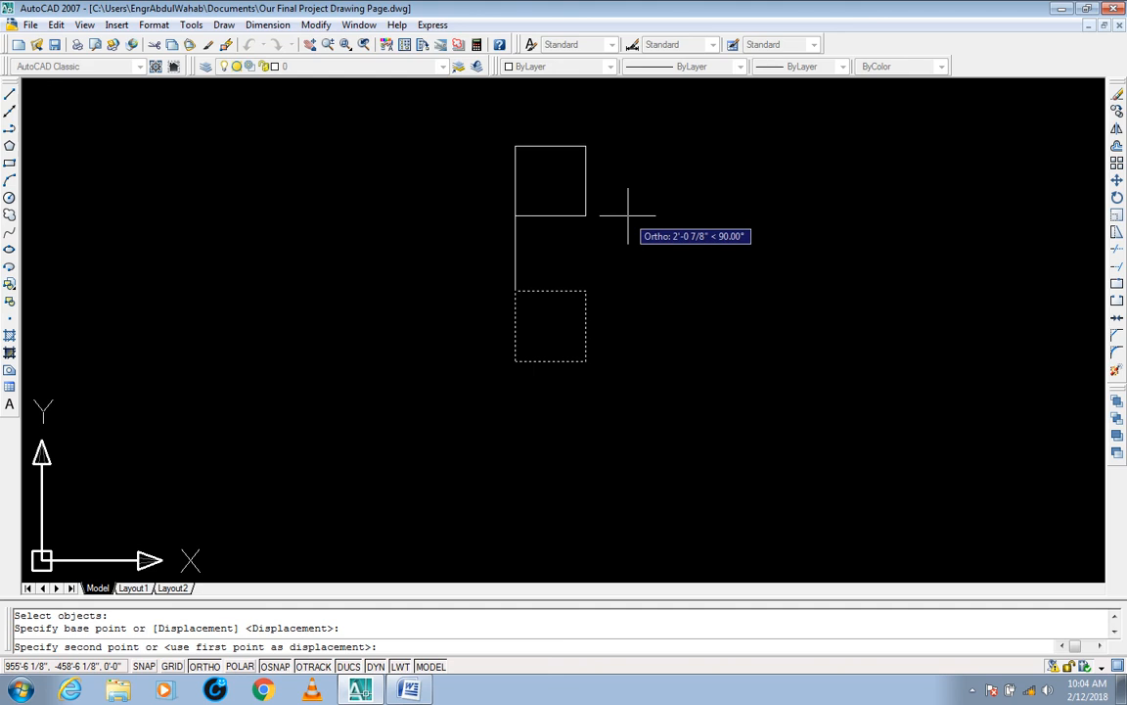
pyautogui.press('F8')
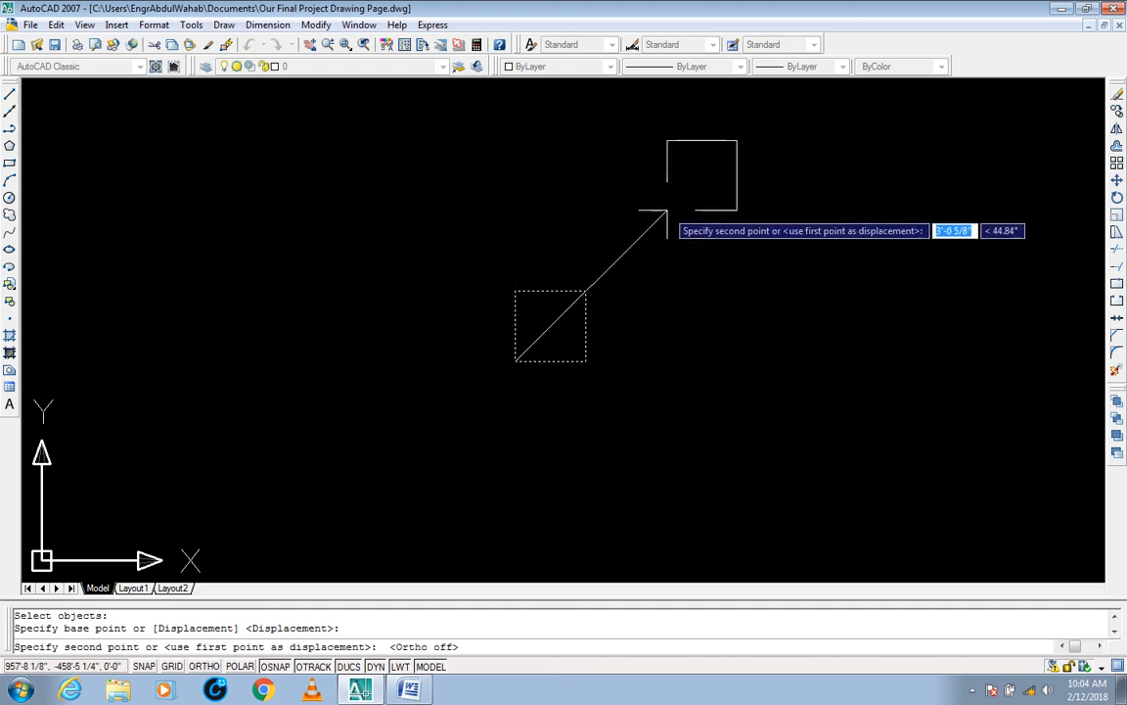
pyautogui.write('<')
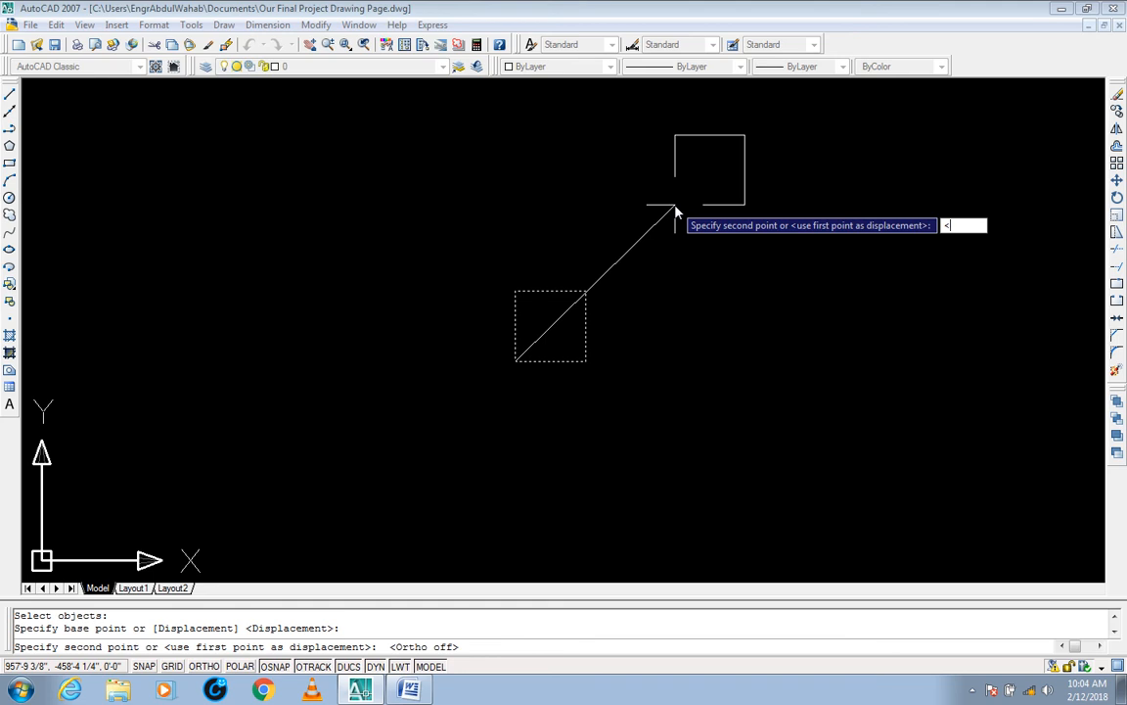
pyautogui.write('56')
pyautogui.press('Return')
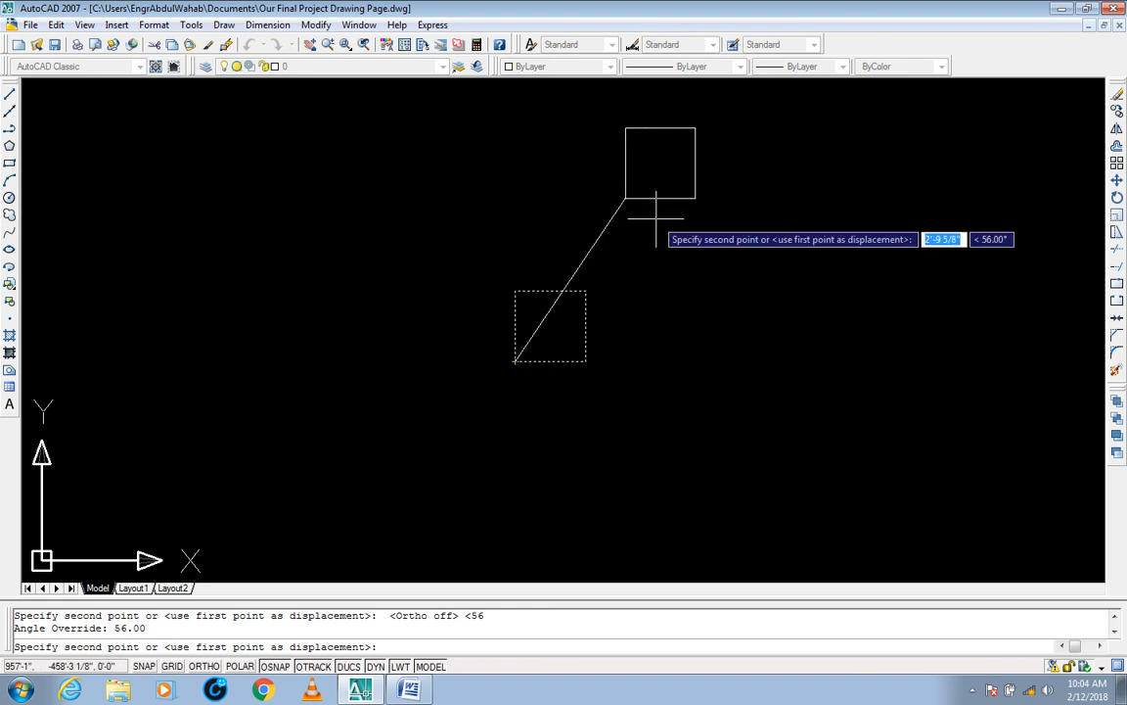
pyautogui.write("4'")
pyautogui.press('Return')
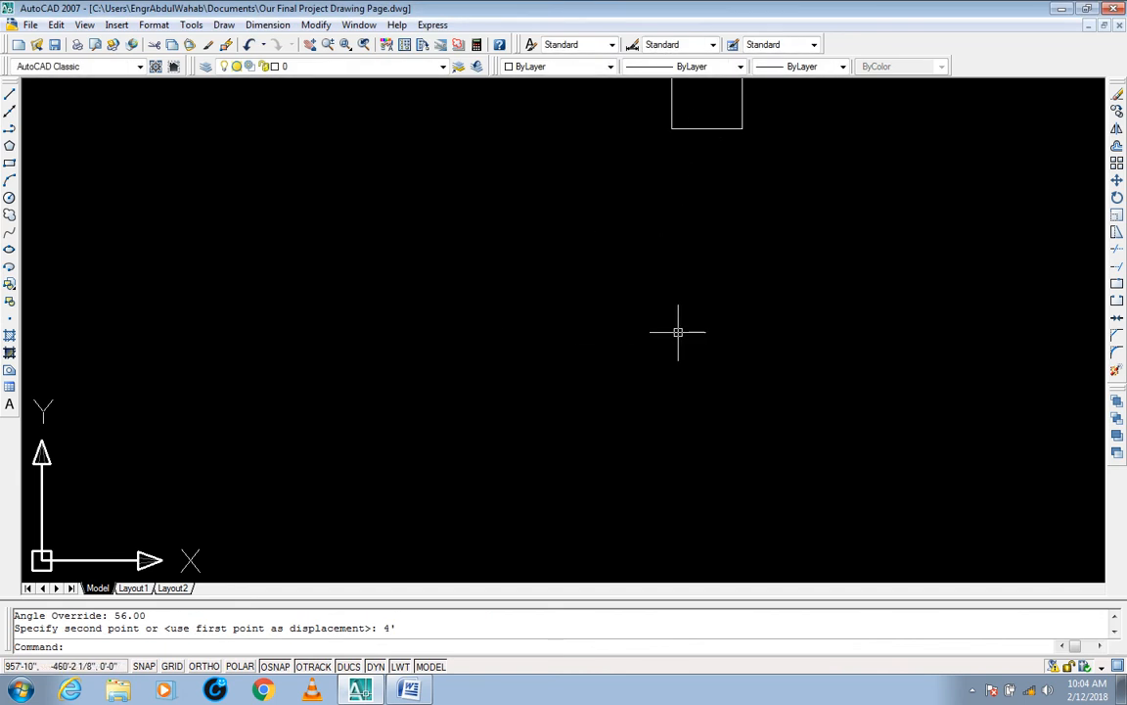
pyautogui.hotkey('ctrl', 'z')
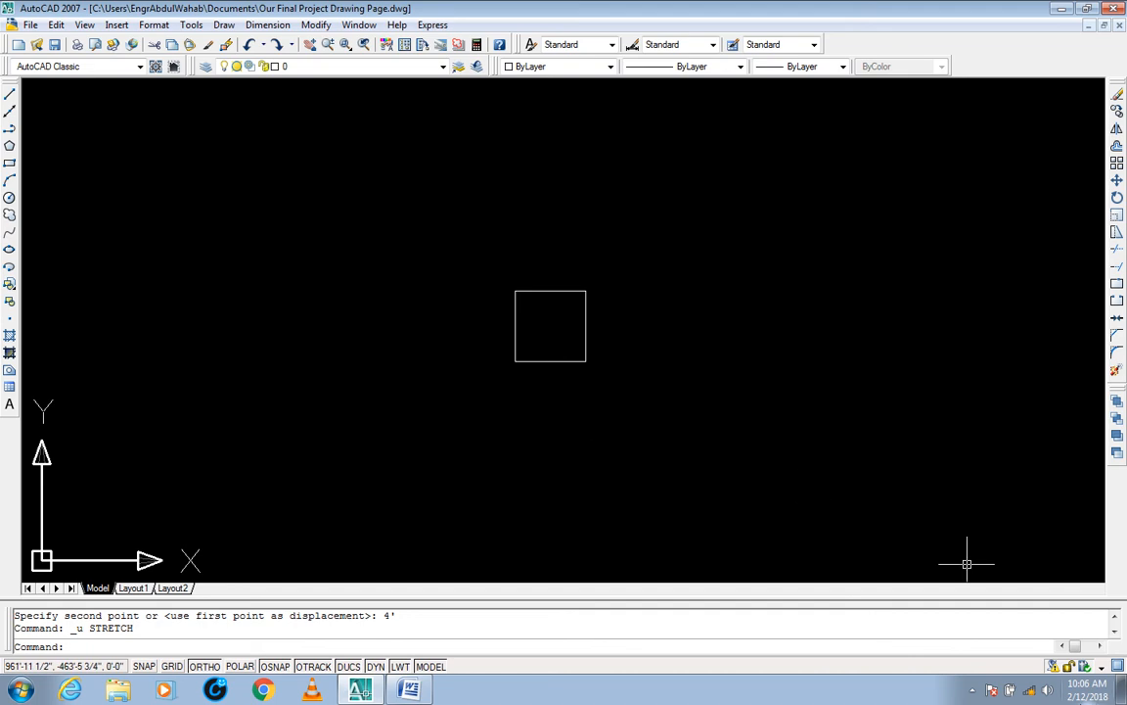
pyautogui.click(973, 689)
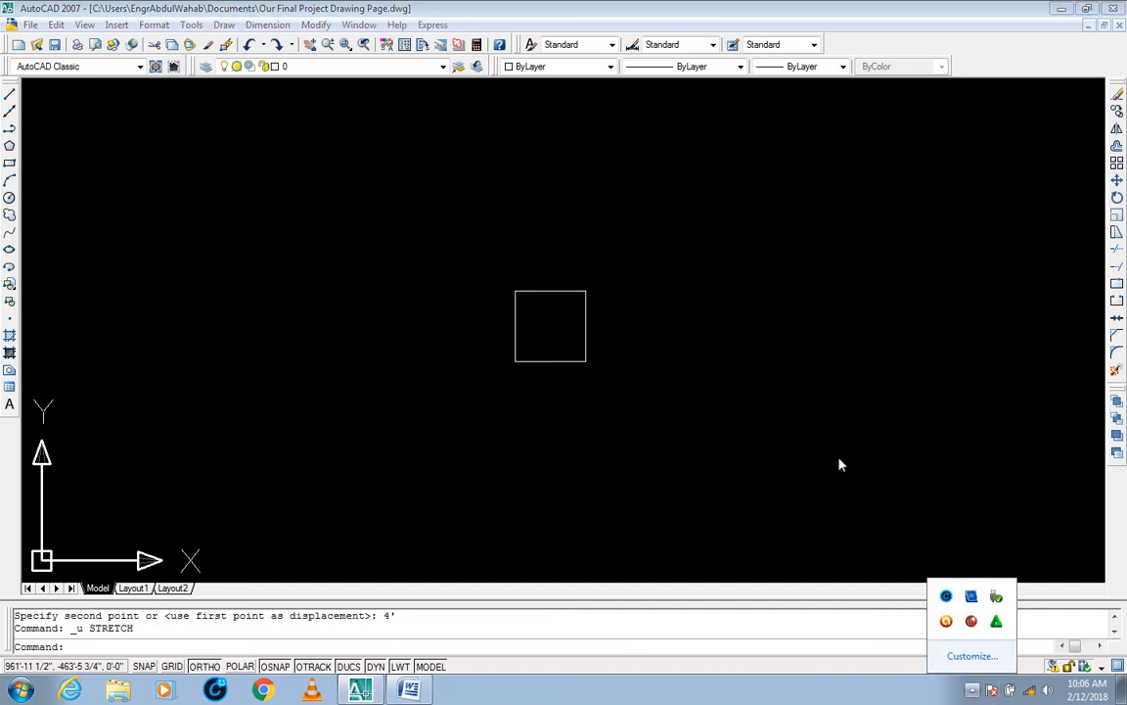
pyautogui.click(793, 410)
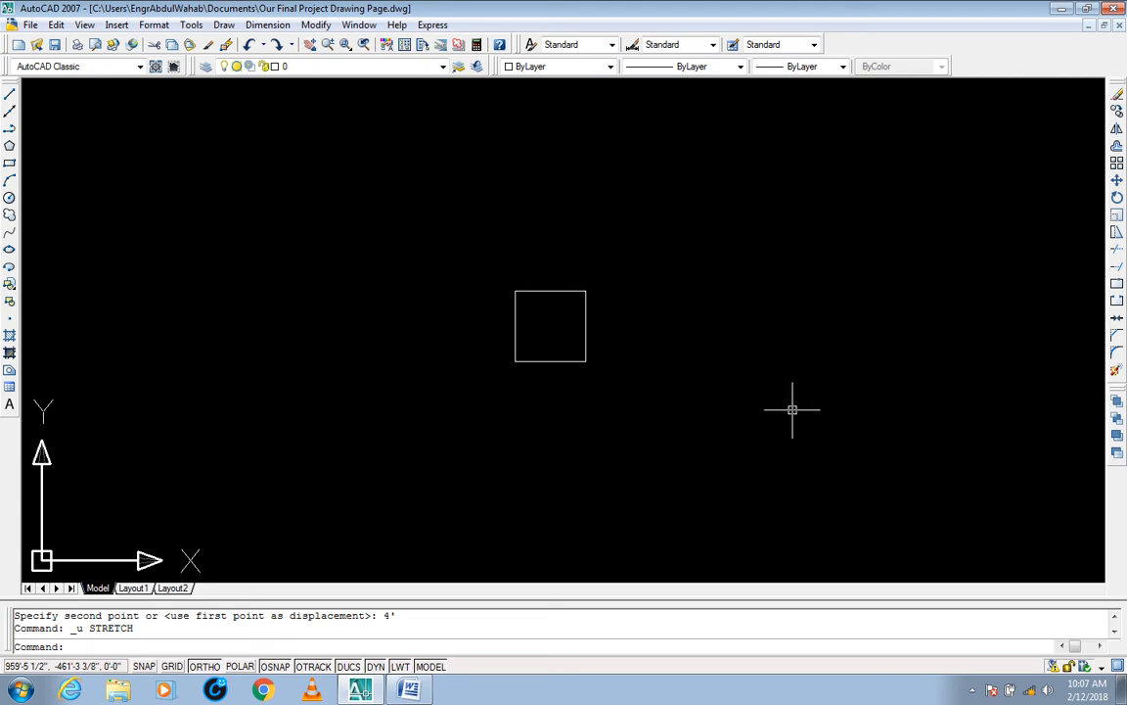
pyautogui.hotkey('ctrl', 'y')
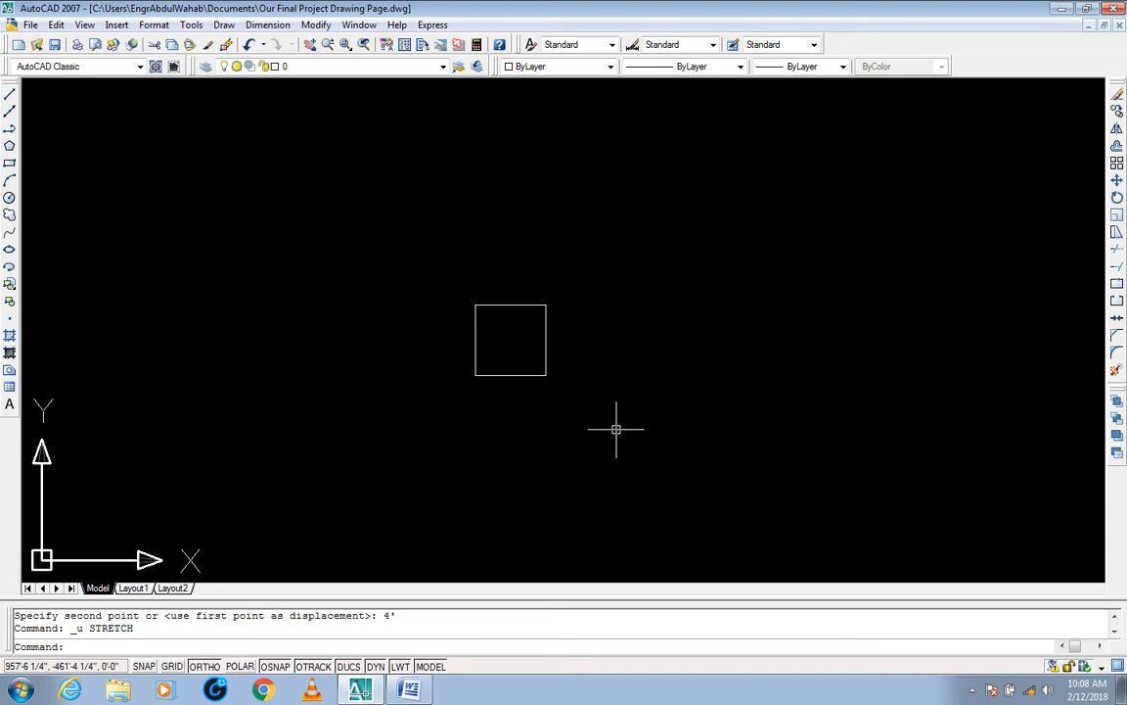
# Step: Switch to the command list in Word to view the Stretch, Scale and Lengthen rows, and return to the AutoCAD drawing
pyautogui.click(409, 690)
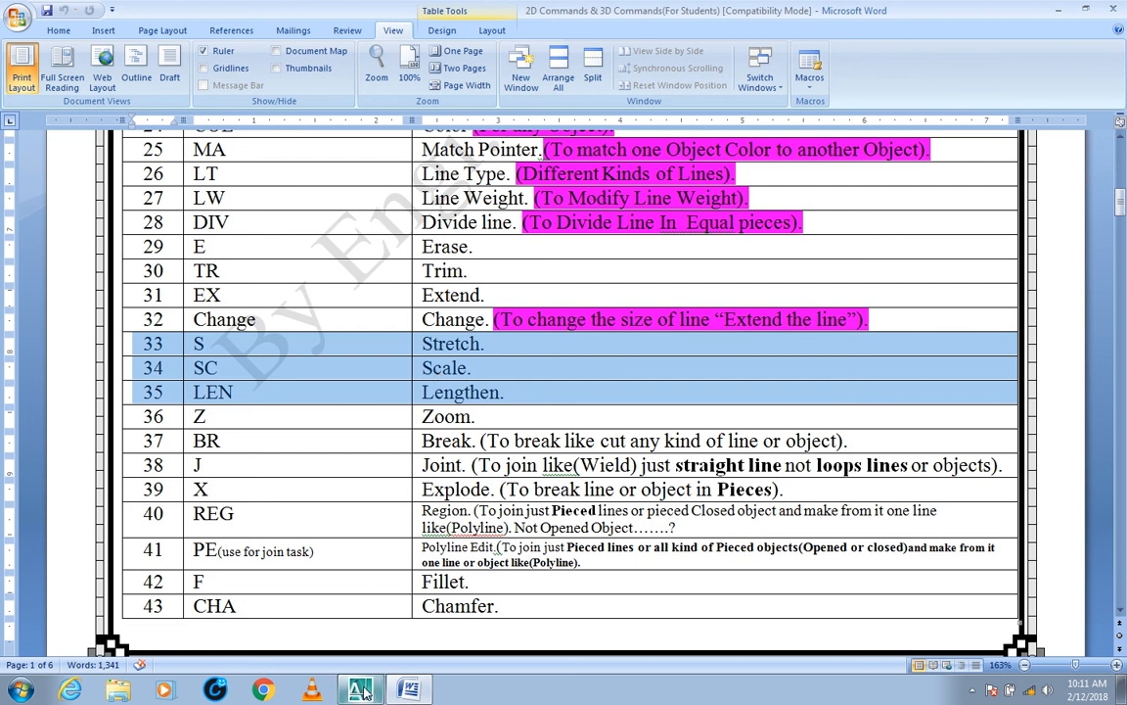
pyautogui.hotkey('alt', 'Tab')
pyautogui.press('Escape')
pyautogui.press('Escape')
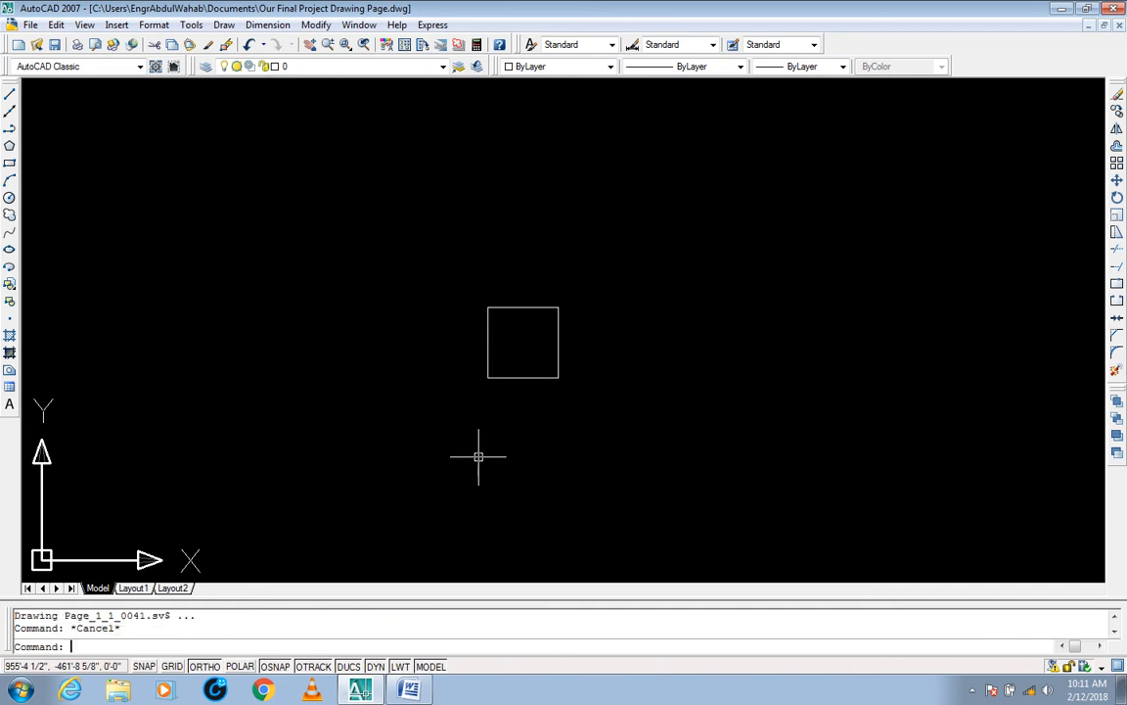
# Step: Scale the square by a factor of 2, using its lower-right corner as base point
pyautogui.write('SC')
pyautogui.press('Return')
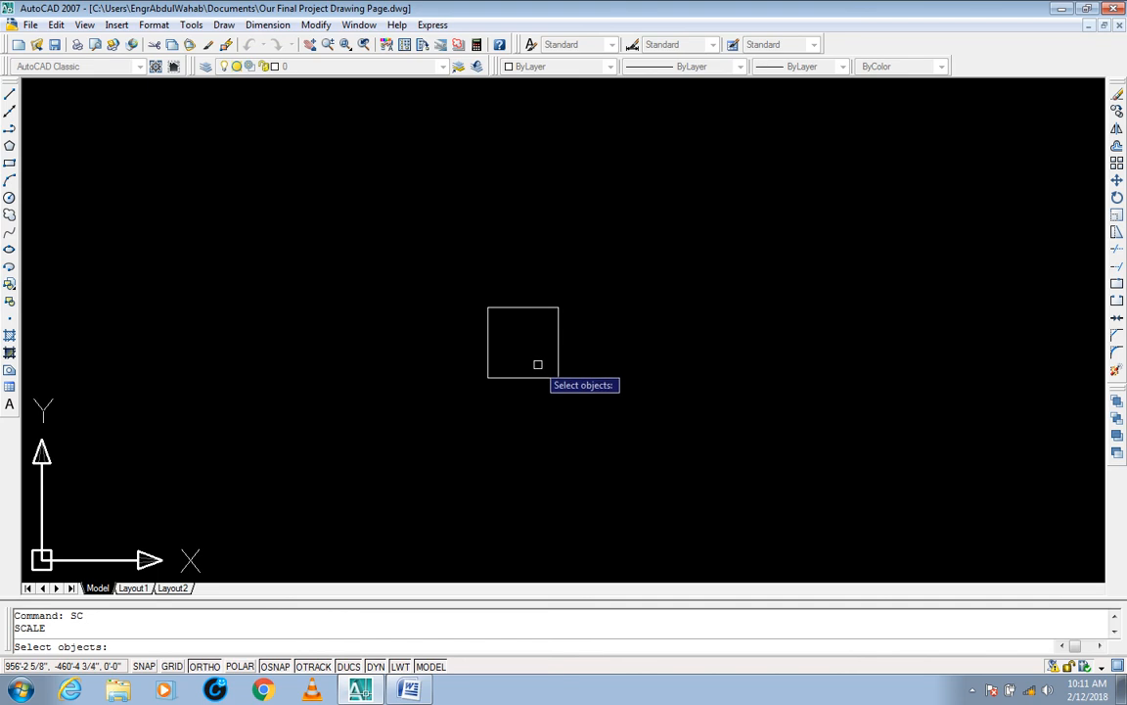
pyautogui.click(631, 248)
pyautogui.click(399, 459)
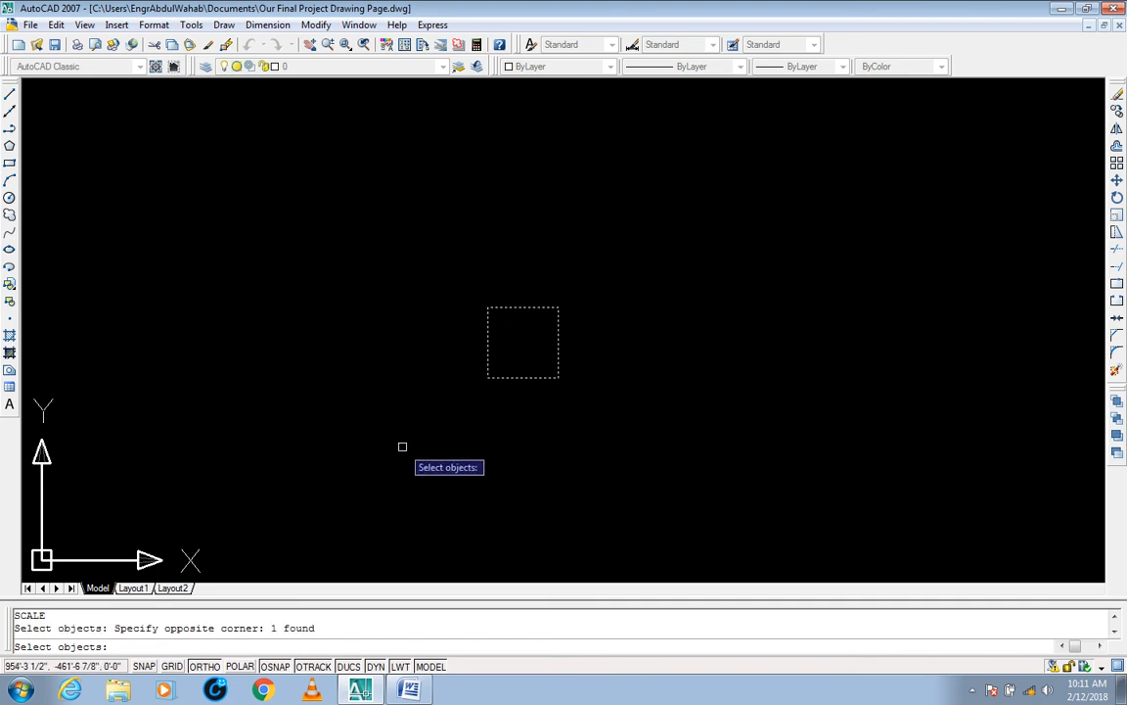
pyautogui.press('Return')
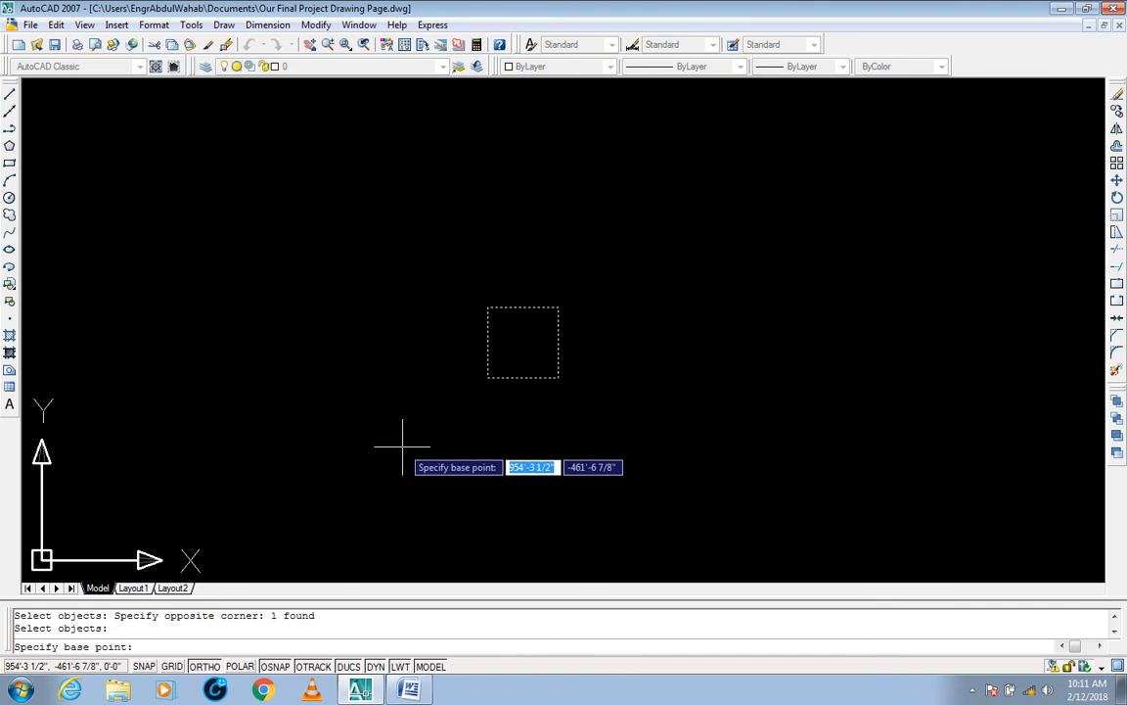
pyautogui.click(557, 377)
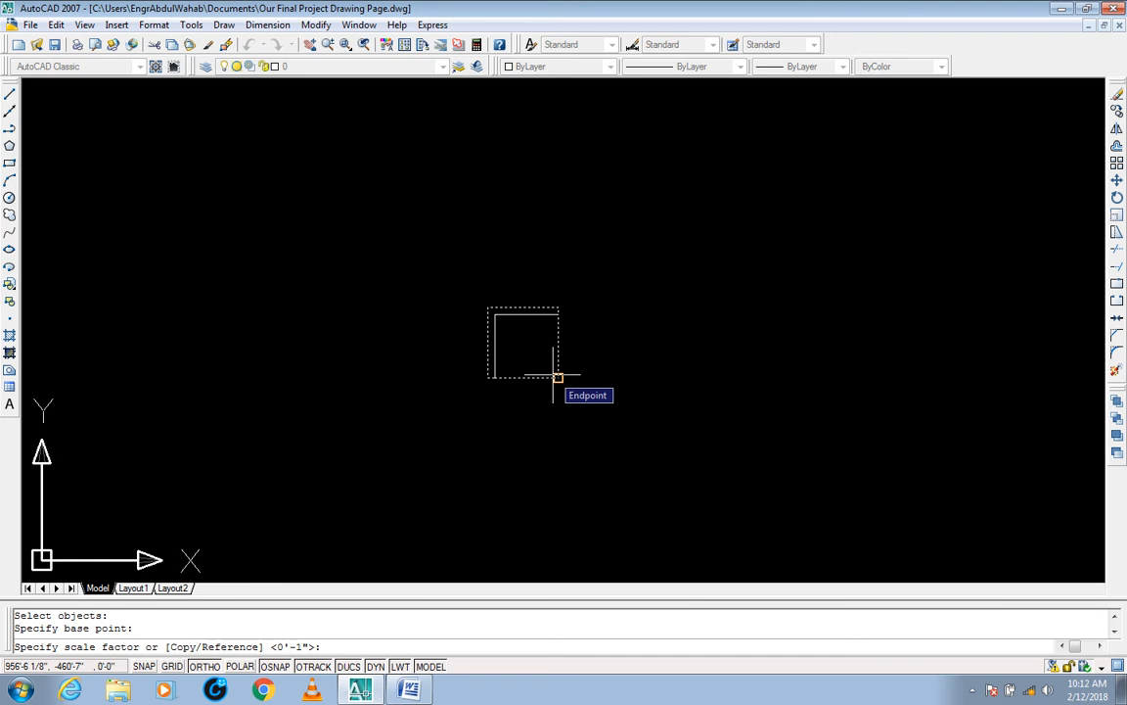
pyautogui.write('2')
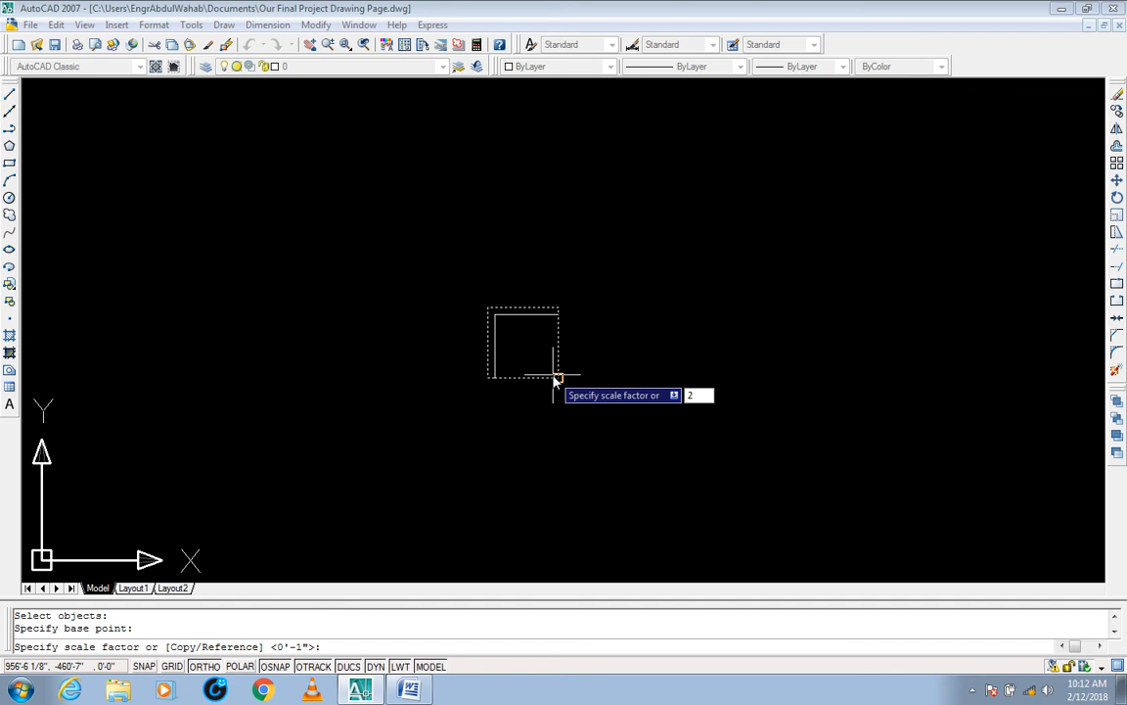
pyautogui.press('Return')
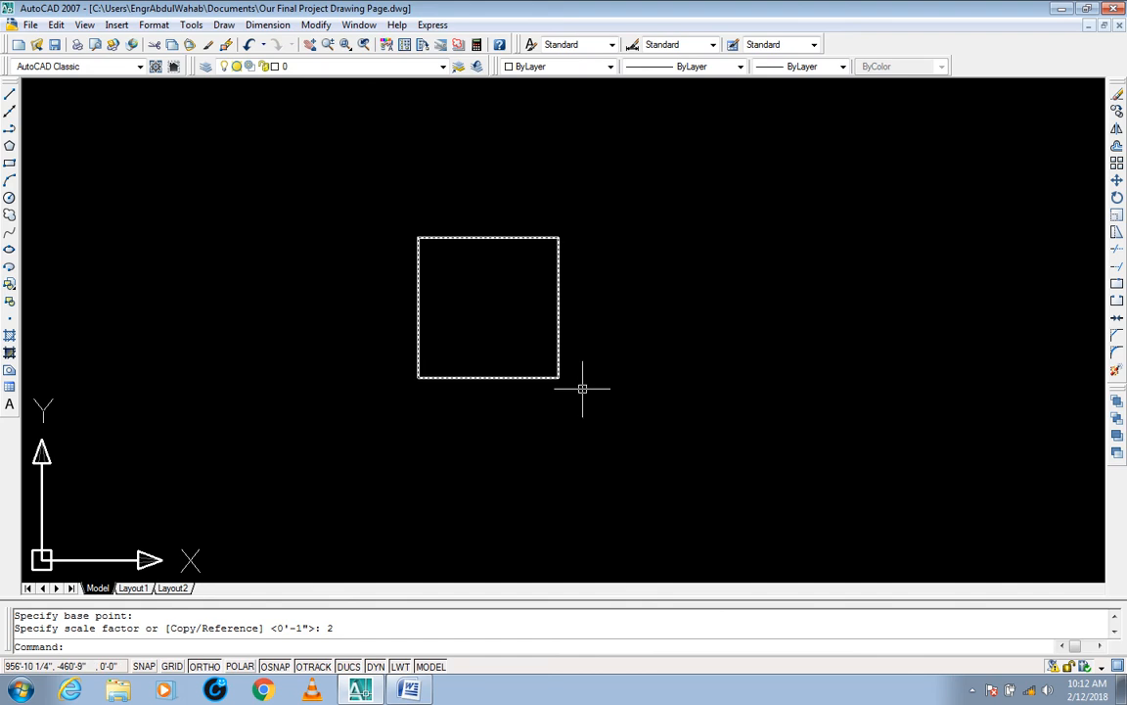
# Step: Select the scaled square to examine its new size, and clear the selection
pyautogui.click(599, 352)
pyautogui.click(556, 374)
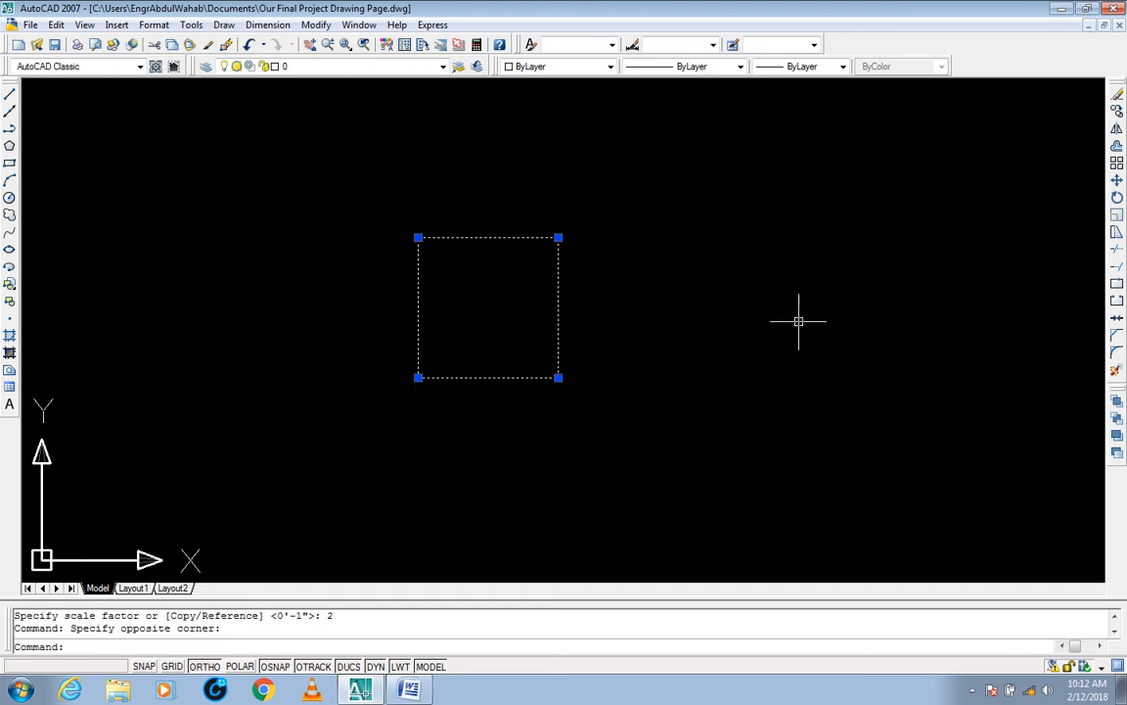
pyautogui.moveTo(800, 320); pyautogui.dragTo(812, 349, button='middle')
pyautogui.press('Escape')
pyautogui.press('Escape')
# Step: Scale the enlarged square again by a factor of 2 about its lower-right corner, and select the result
pyautogui.write('s')
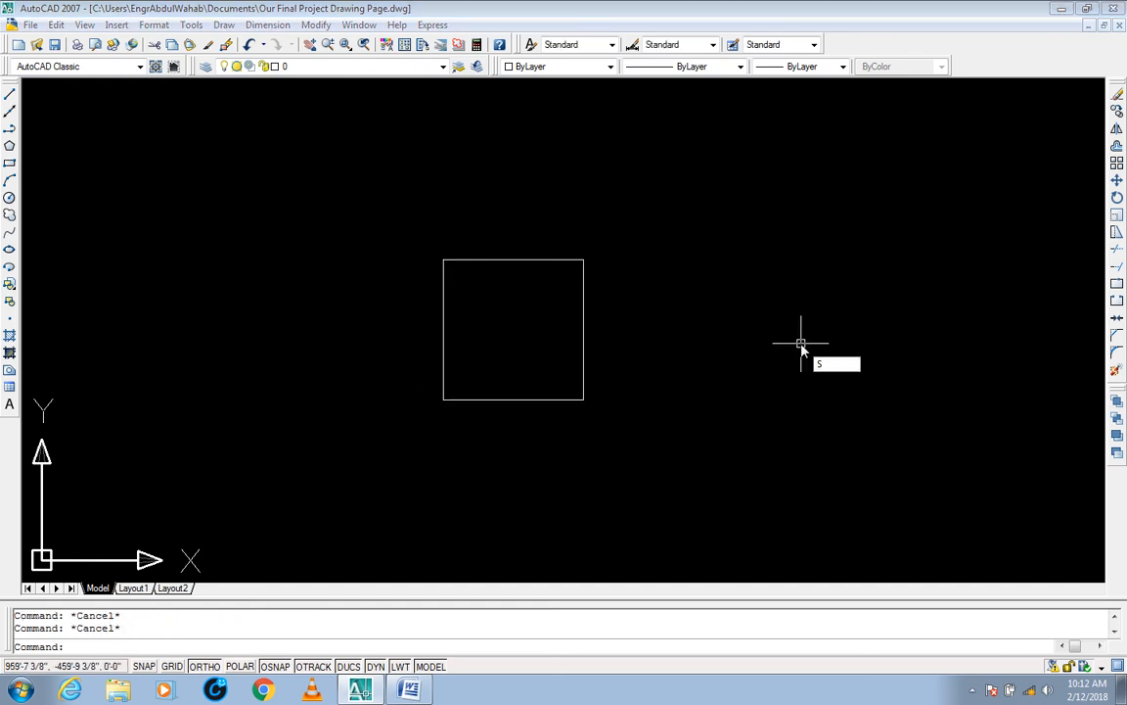
pyautogui.write('c')
pyautogui.press('Return')
pyautogui.click(616, 202)
pyautogui.click(403, 423)
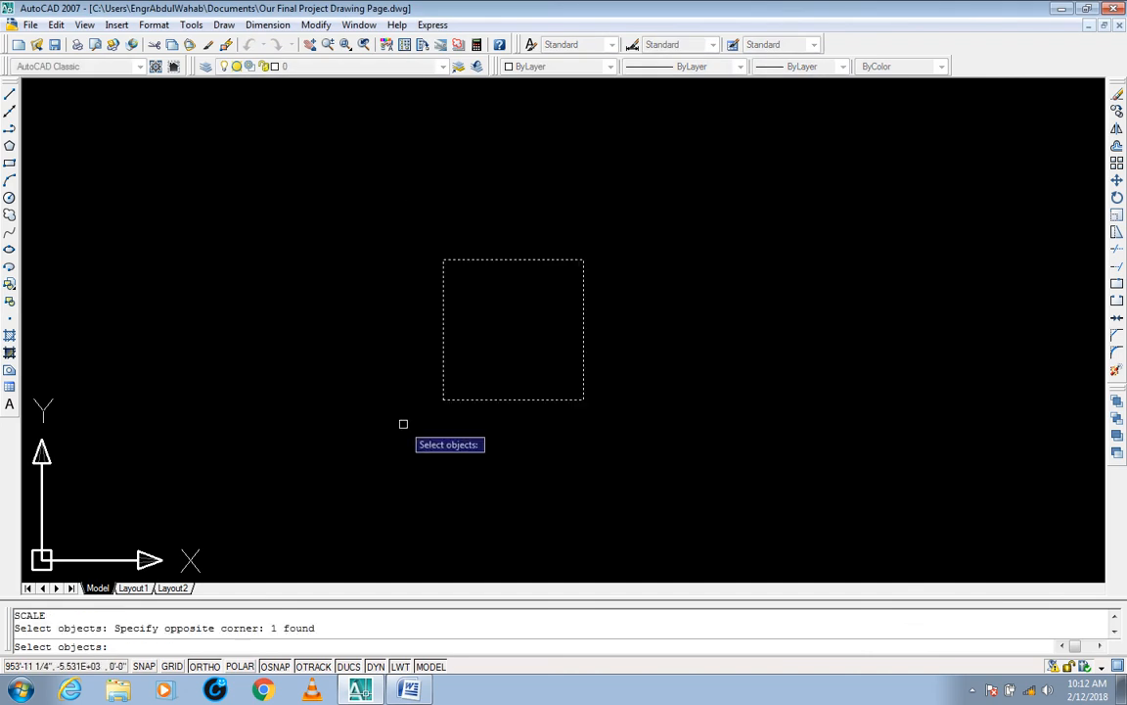
pyautogui.press('Return')
pyautogui.click(583, 400)
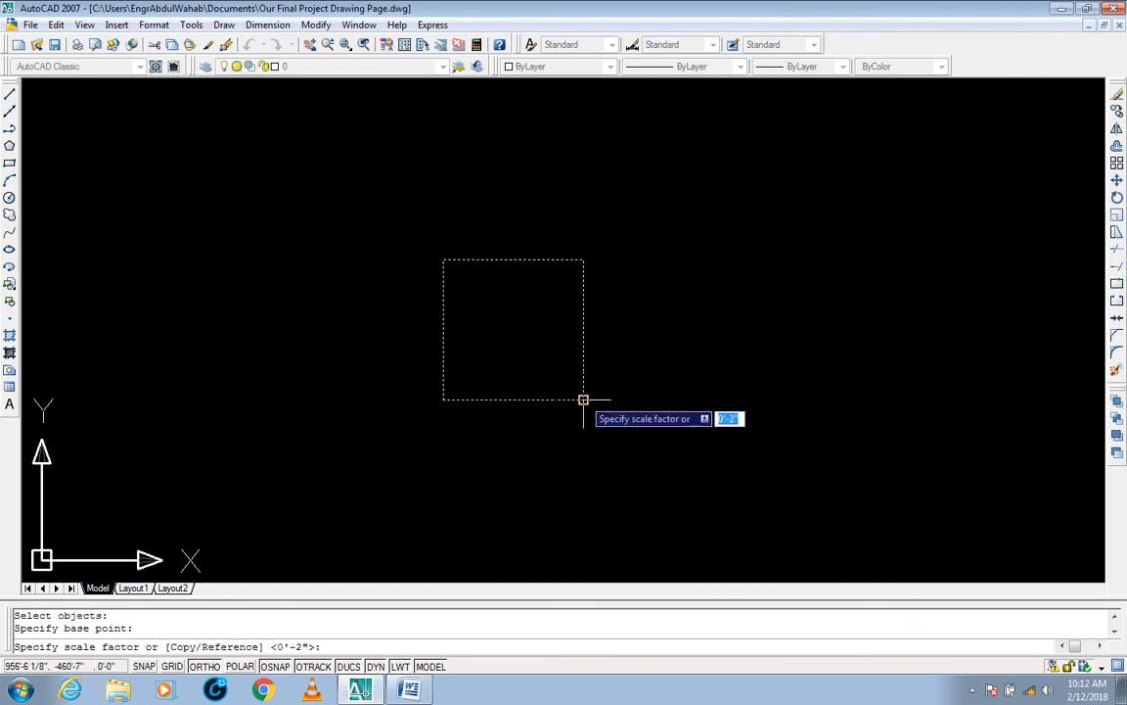
pyautogui.write('2')
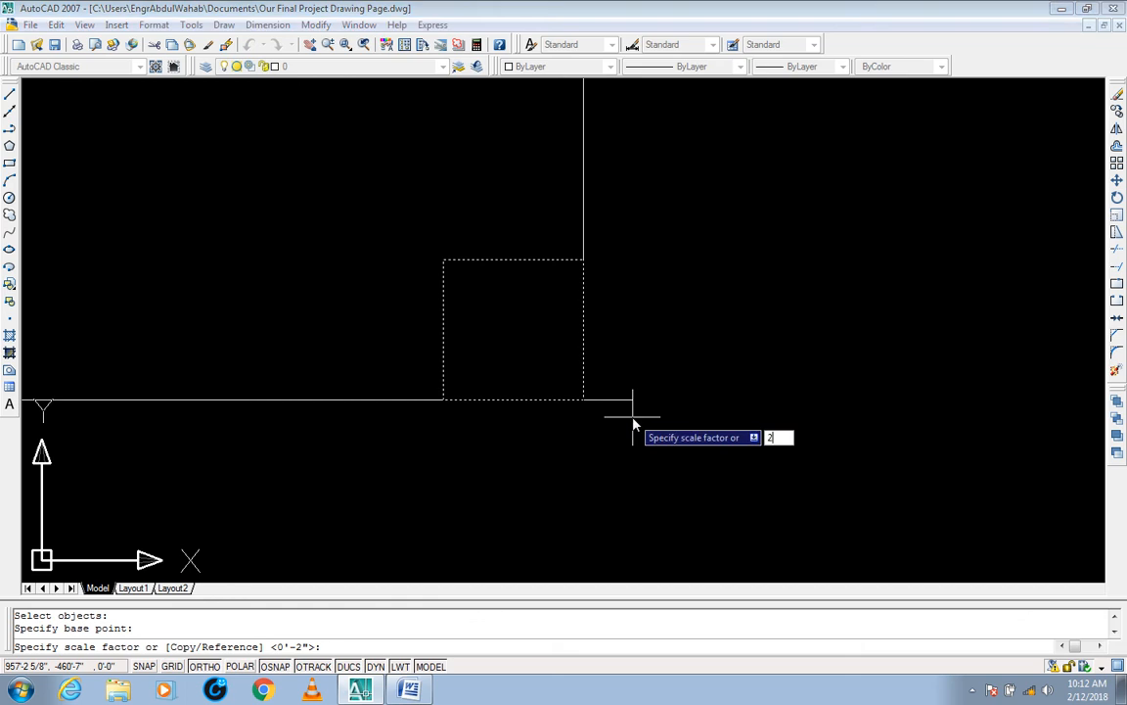
pyautogui.press('Return')
pyautogui.click(635, 338)
pyautogui.click(576, 429)
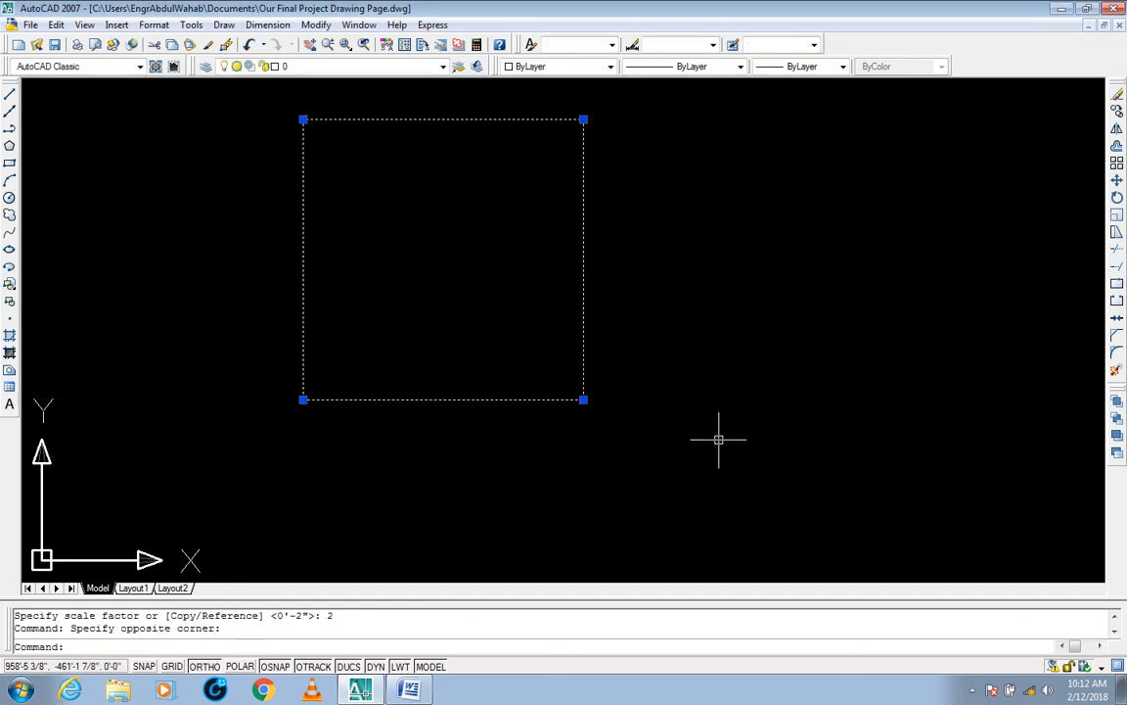
# Step: Scale the square once more by a factor of 2 from its lower-right corner, and select the result
pyautogui.press('Escape')
pyautogui.press('Escape')
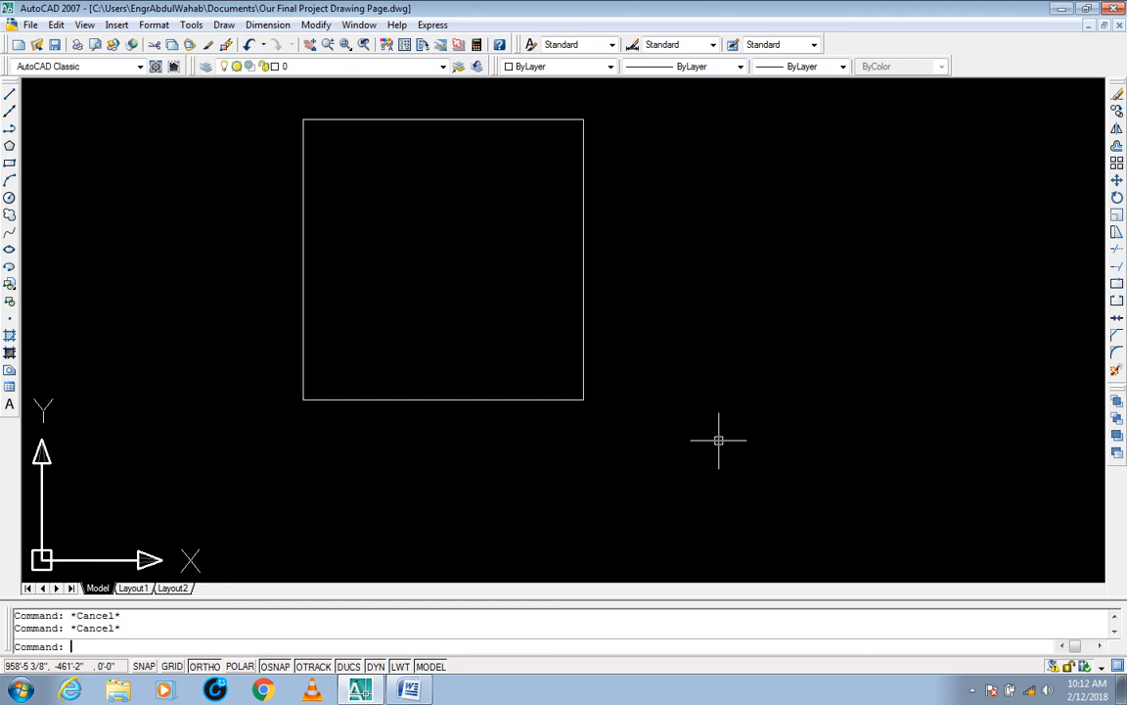
pyautogui.write('sc')
pyautogui.press('Return')
pyautogui.moveTo(690, 432); pyautogui.dragTo(721, 489, button='middle')
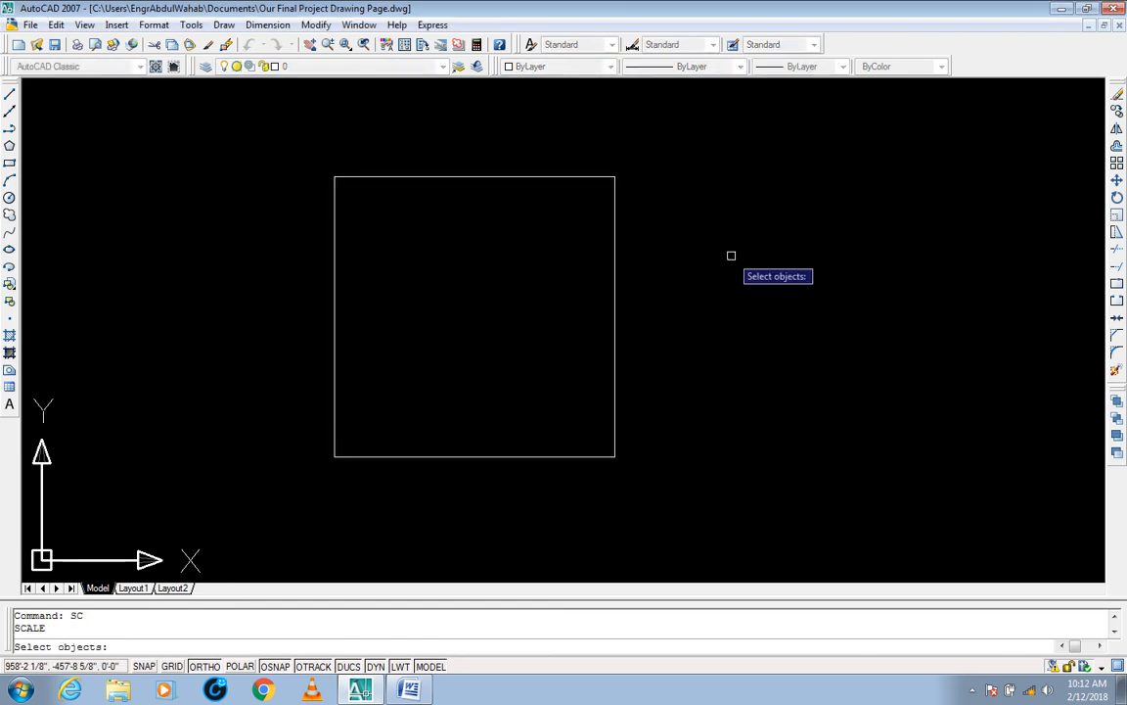
pyautogui.scroll(-2, 731, 255)
pyautogui.click(745, 190)
pyautogui.click(440, 427)
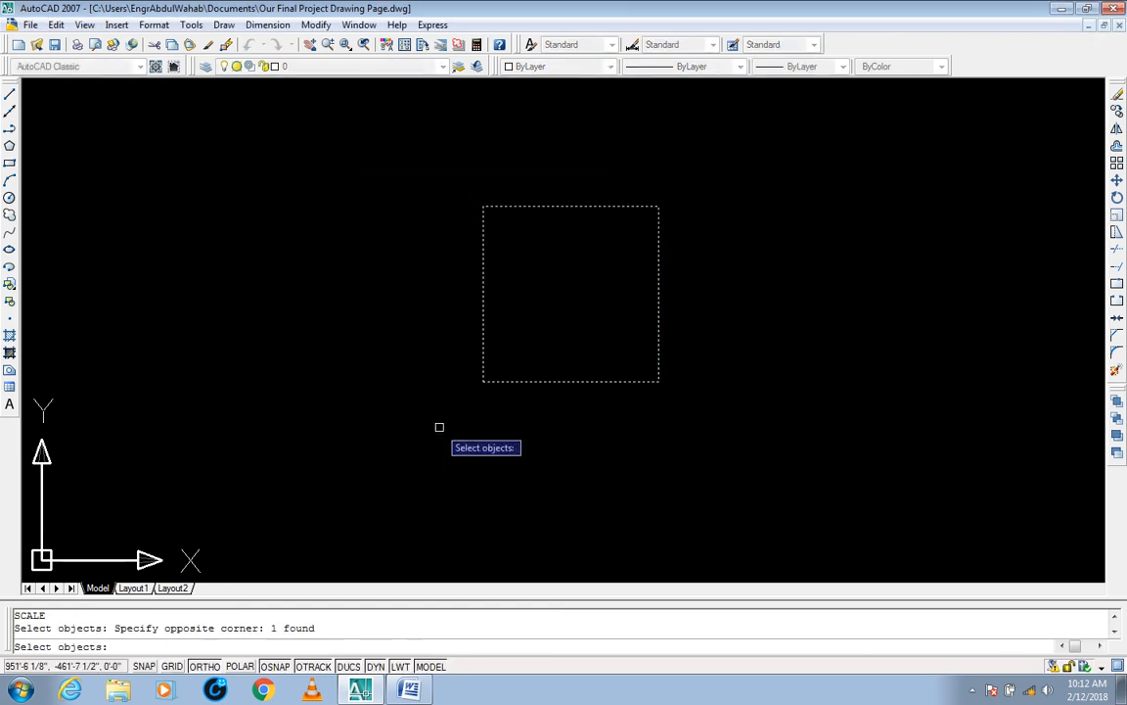
pyautogui.press('Return')
pyautogui.click(658, 382)
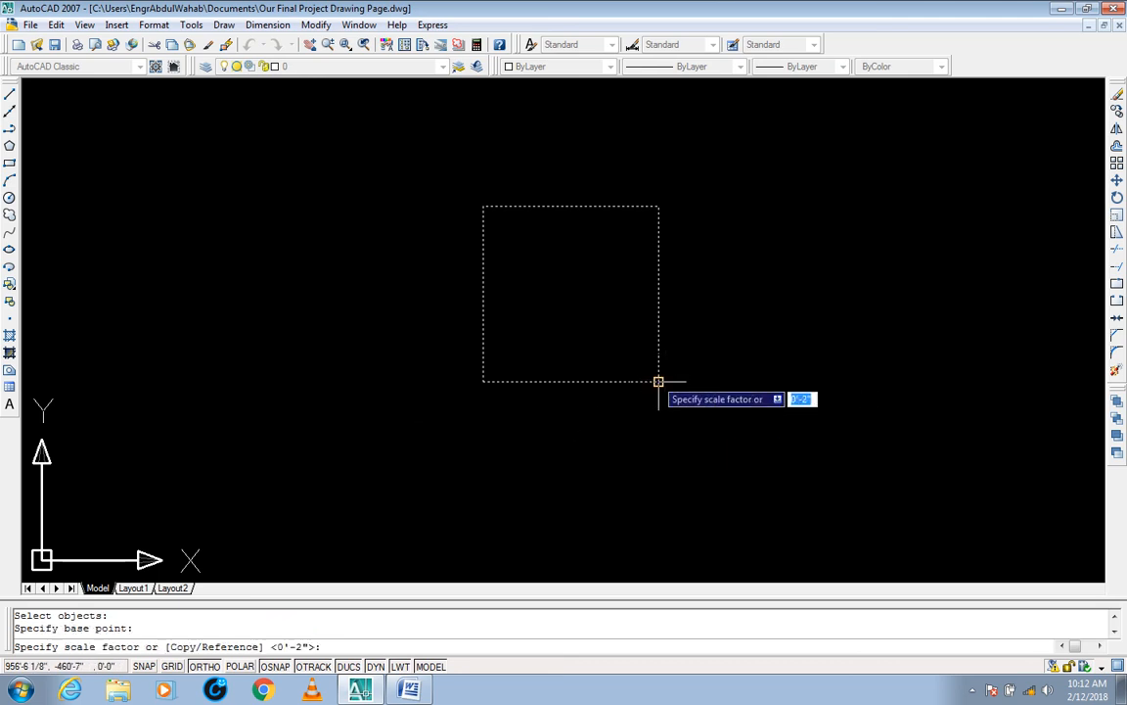
pyautogui.write('2')
pyautogui.press('Return')
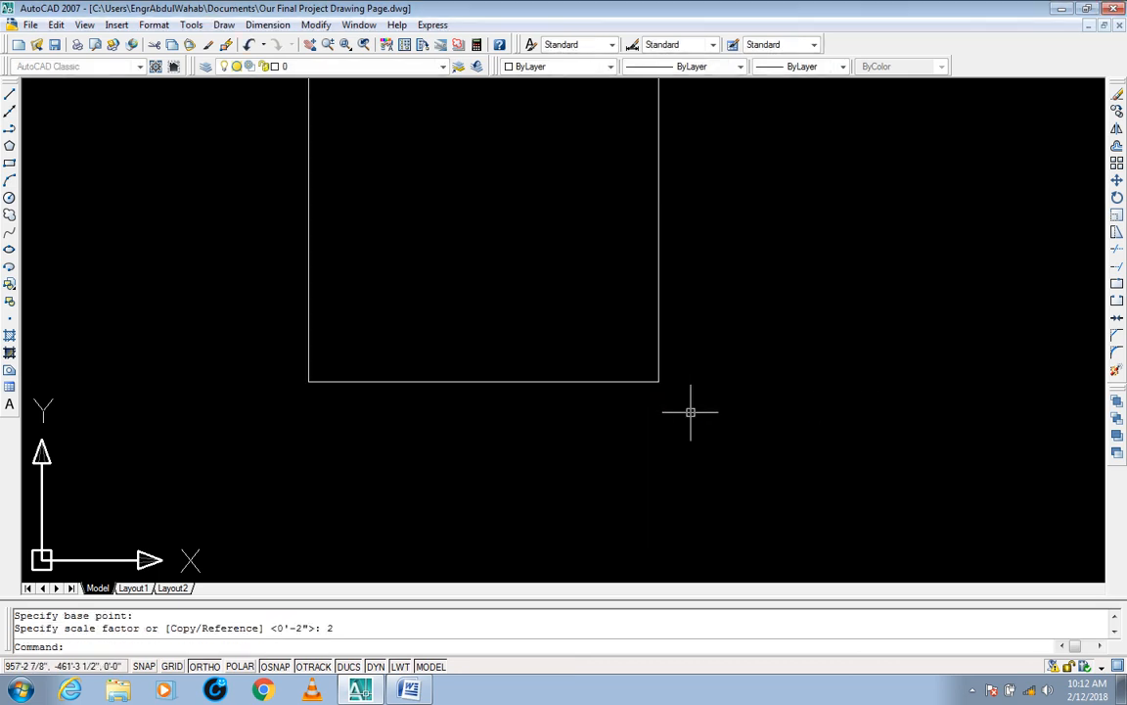
pyautogui.moveTo(584, 322); pyautogui.dragTo(615, 398, button='middle')
pyautogui.click(730, 410)
pyautogui.click(650, 488)
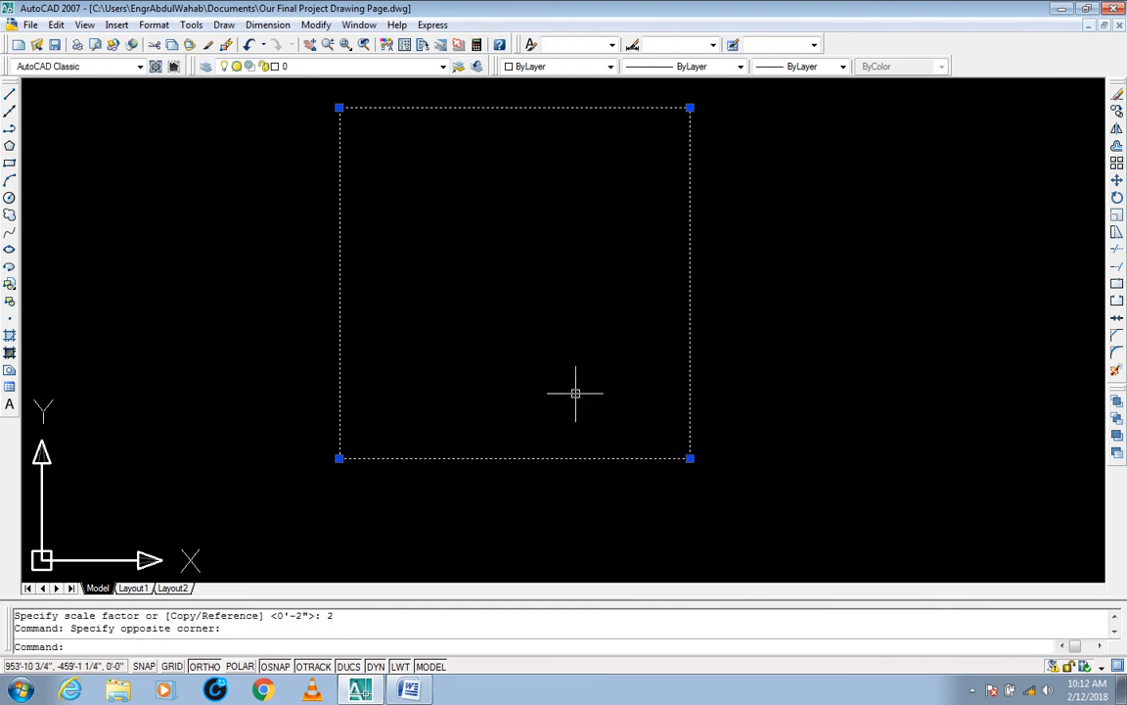
# Step: Scale the square by a factor of 3 about its lower-right corner, and select it
pyautogui.press('Escape')
pyautogui.press('Escape')
pyautogui.write('SC')
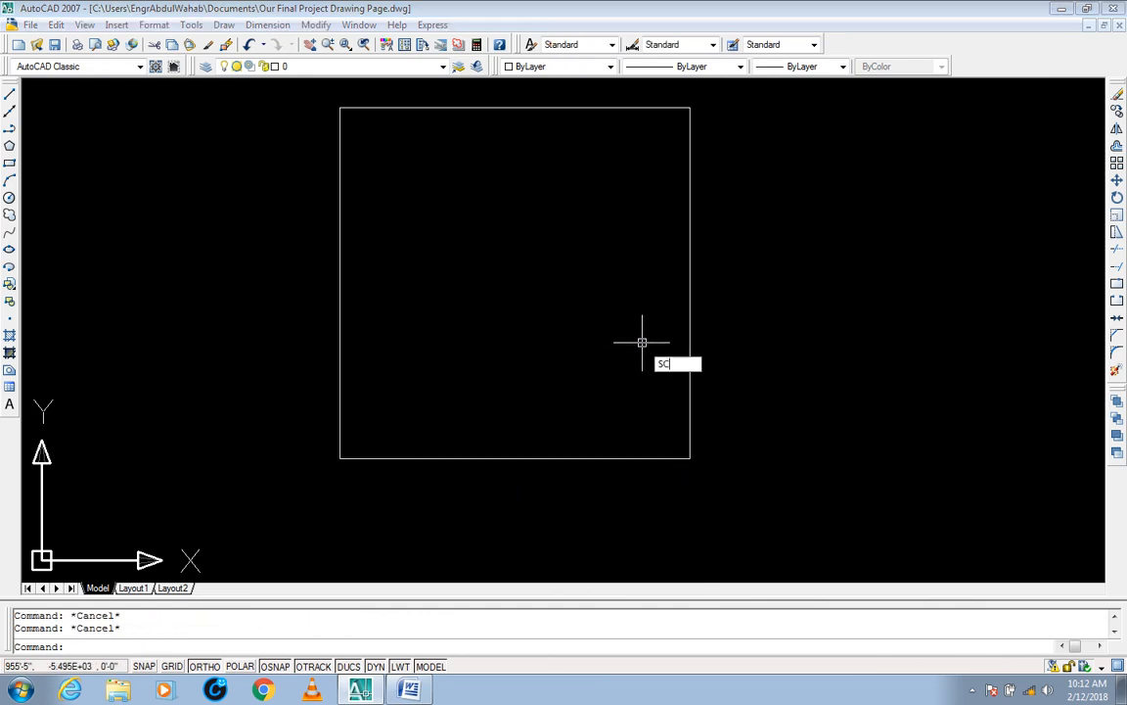
pyautogui.press('Return')
pyautogui.click(757, 101)
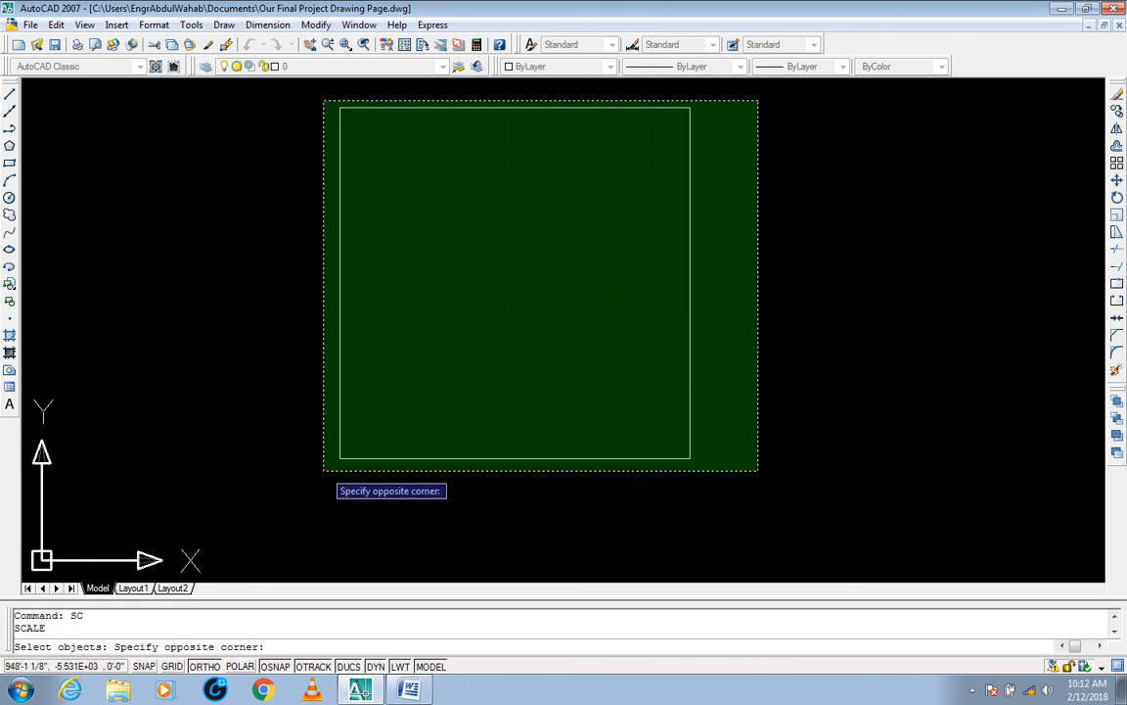
pyautogui.click(324, 471)
pyautogui.press('Return')
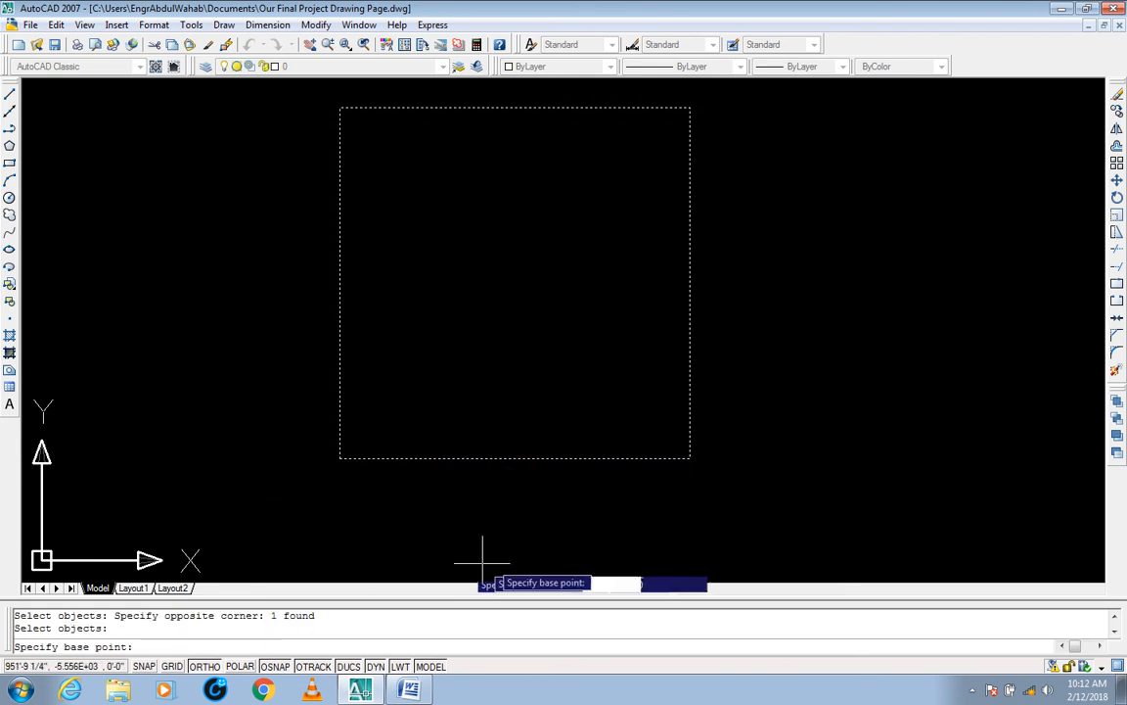
pyautogui.click(690, 457)
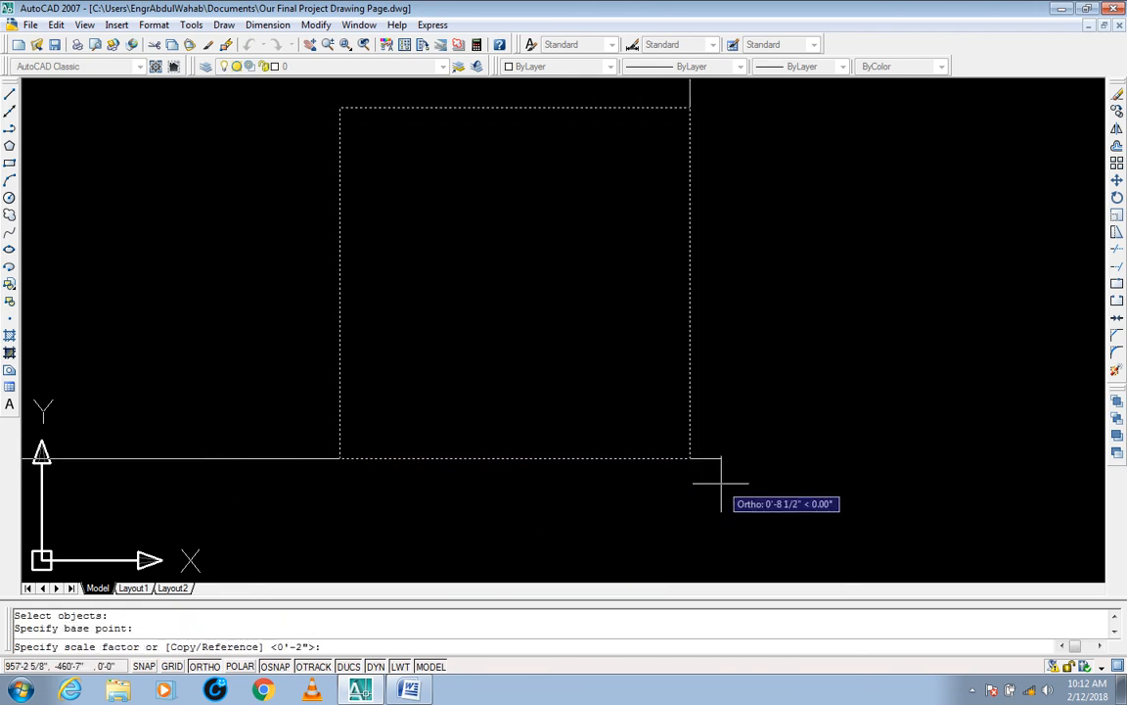
pyautogui.write('3')
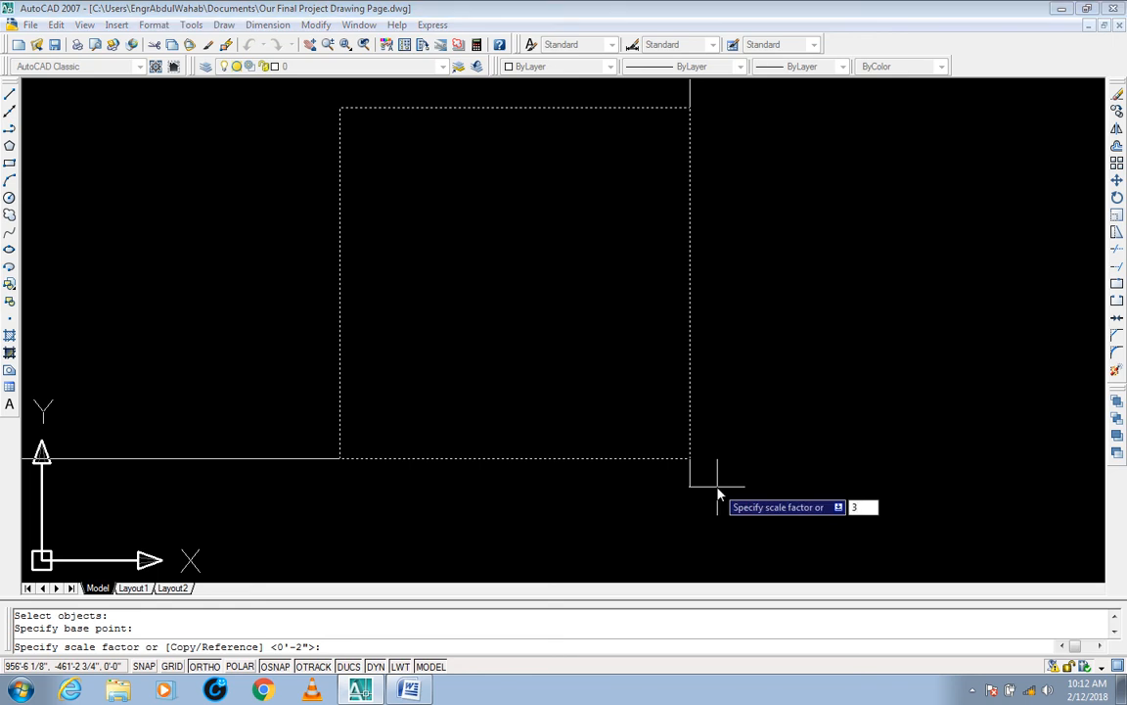
pyautogui.press('Return')
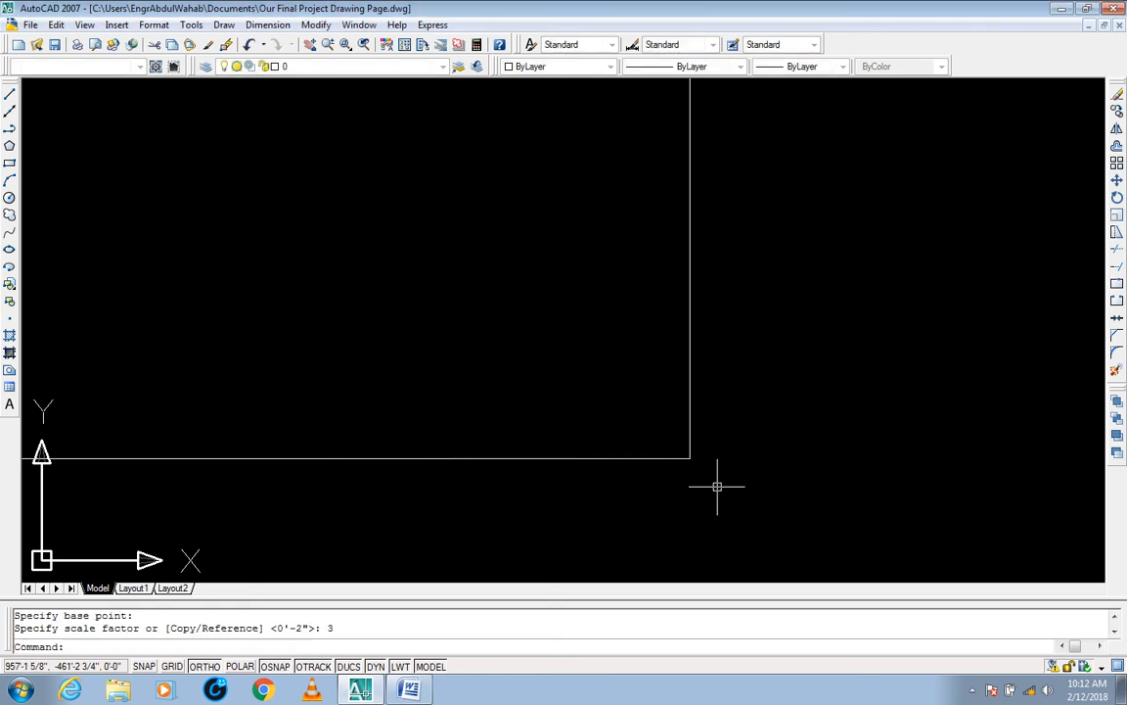
pyautogui.click(722, 436)
pyautogui.click(685, 465)
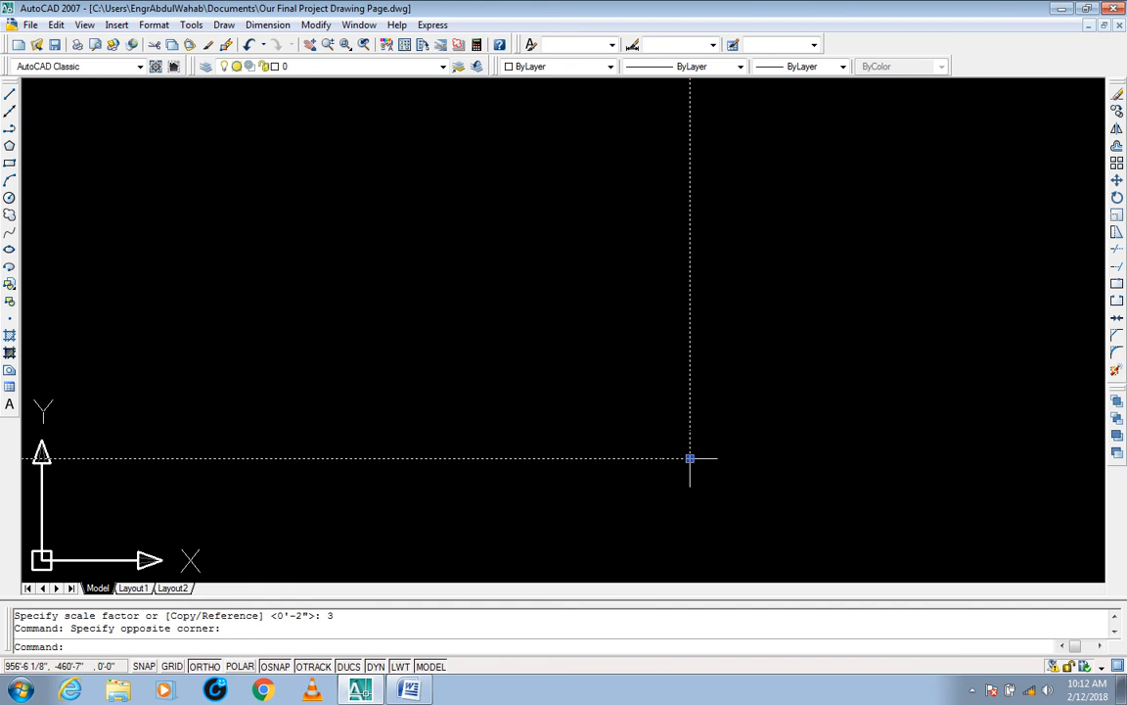
# Step: Clear the selection and undo the repeated Scale operations on the square
pyautogui.moveTo(690, 458)
pyautogui.press('Escape')
pyautogui.press('Escape')
pyautogui.hotkey('ctrl', 'z')
pyautogui.hotkey('ctrl', 'z')
pyautogui.hotkey('ctrl', 'z')
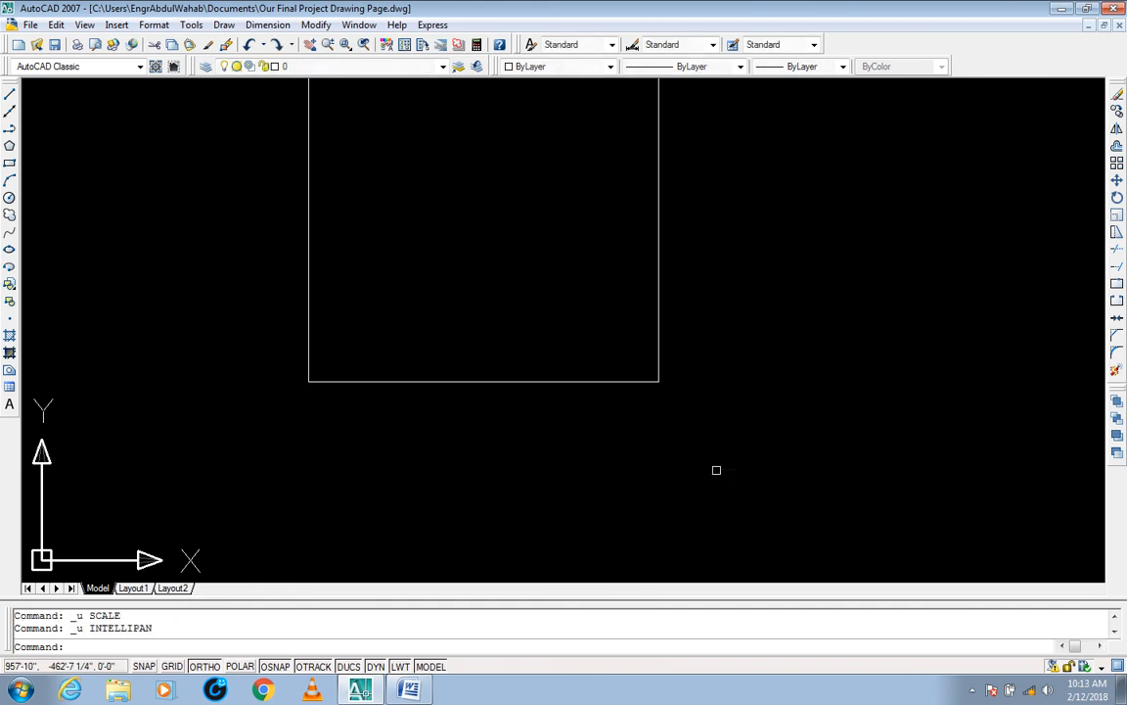
pyautogui.hotkey('ctrl', 'z')
pyautogui.moveTo(559, 391); pyautogui.dragTo(594, 401, button='middle')
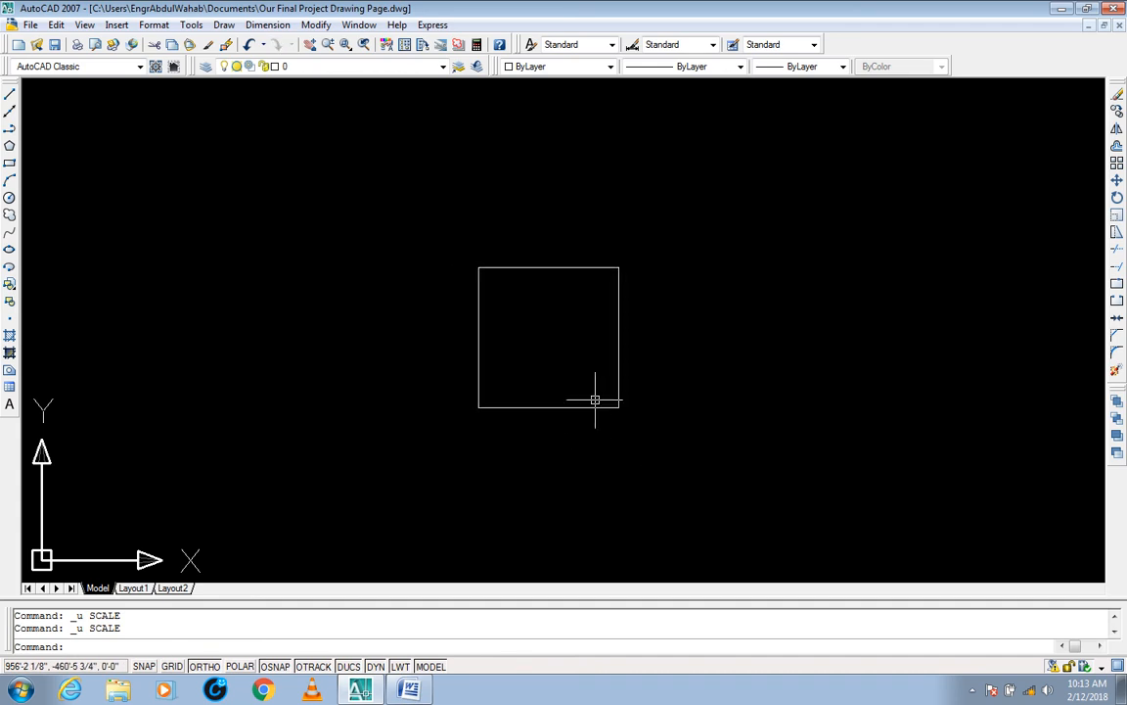
pyautogui.hotkey('ctrl', 'y')
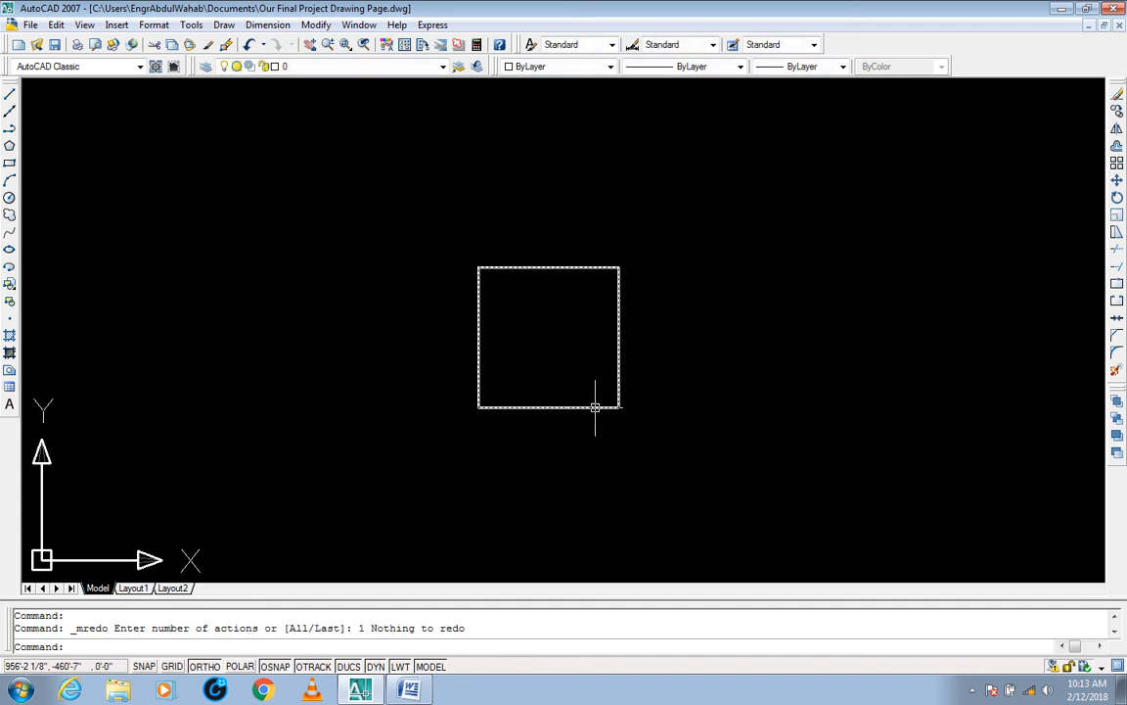
# Step: Select the small square to examine its side dimensions at the lower-right corner, and clear the selection
pyautogui.press('Escape')
pyautogui.press('Escape')
pyautogui.click(671, 367)
pyautogui.click(587, 419)
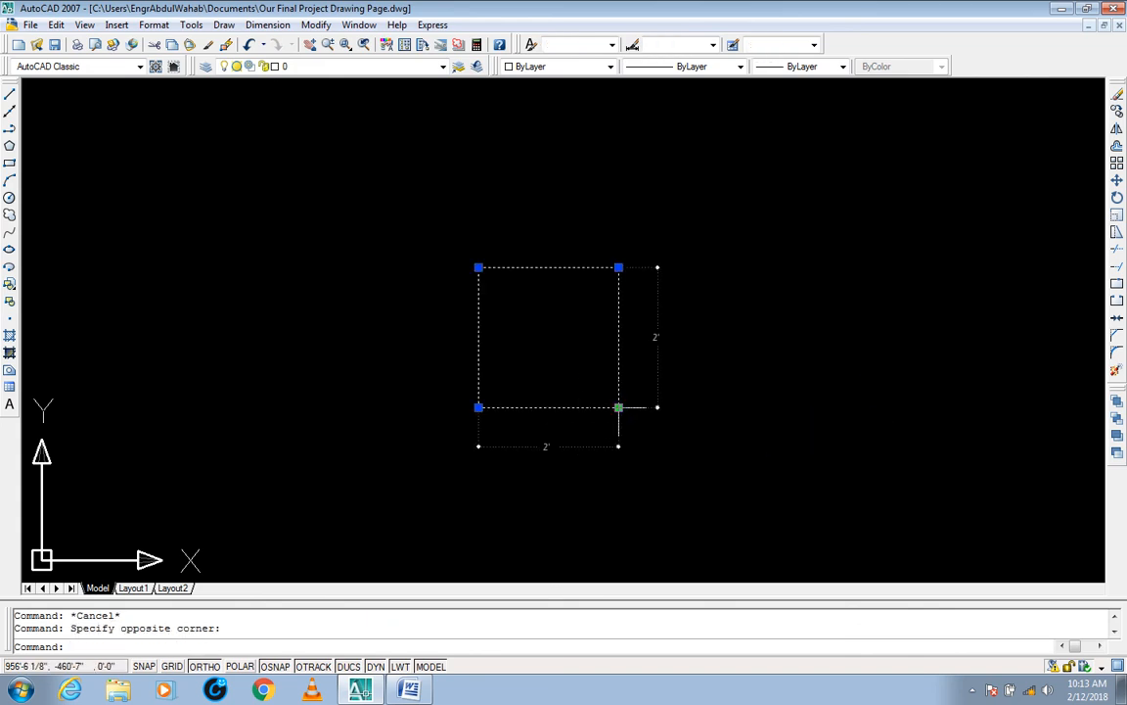
pyautogui.press('Escape')
pyautogui.press('Escape')
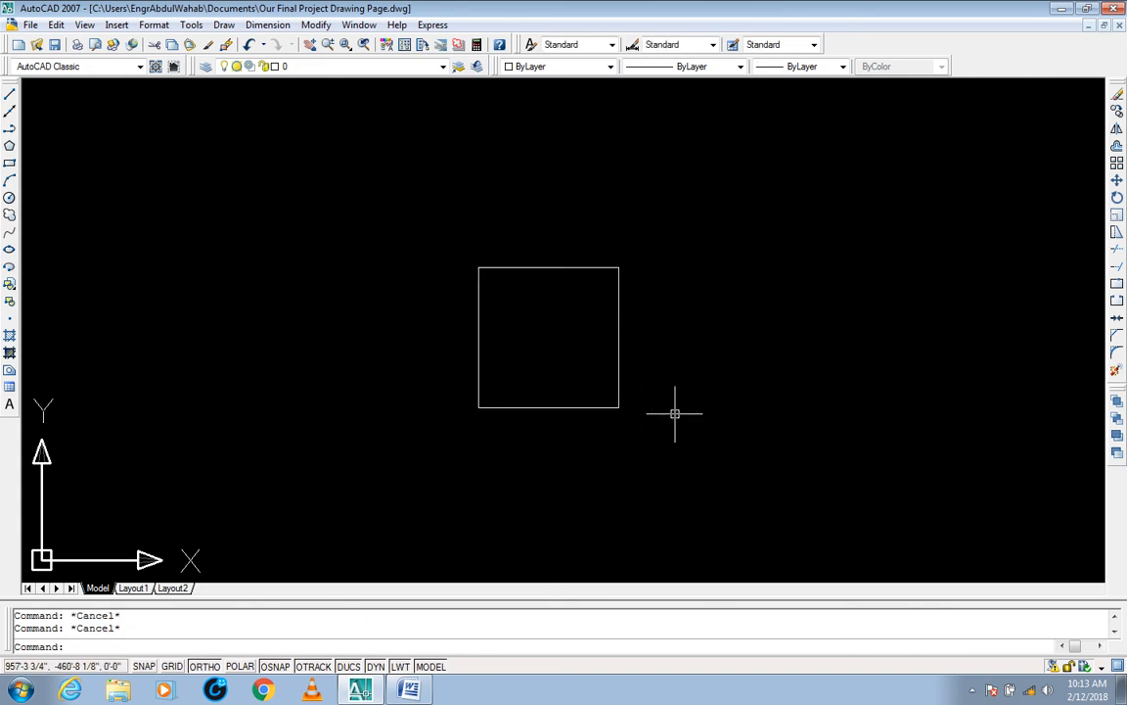
# Step: Scale the square by a factor of 2, using its lower-right corner as base point
pyautogui.write('sc')
pyautogui.press('Return')
pyautogui.click(682, 251)
pyautogui.click(617, 330)
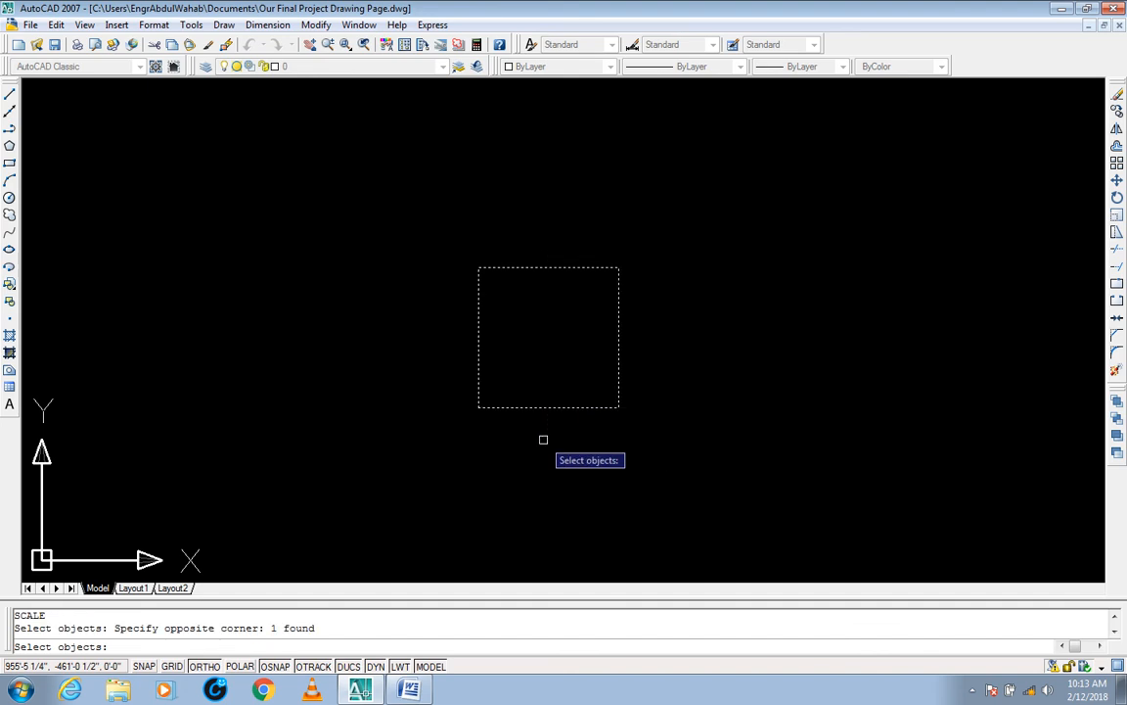
pyautogui.press('Return')
pyautogui.click(618, 407)
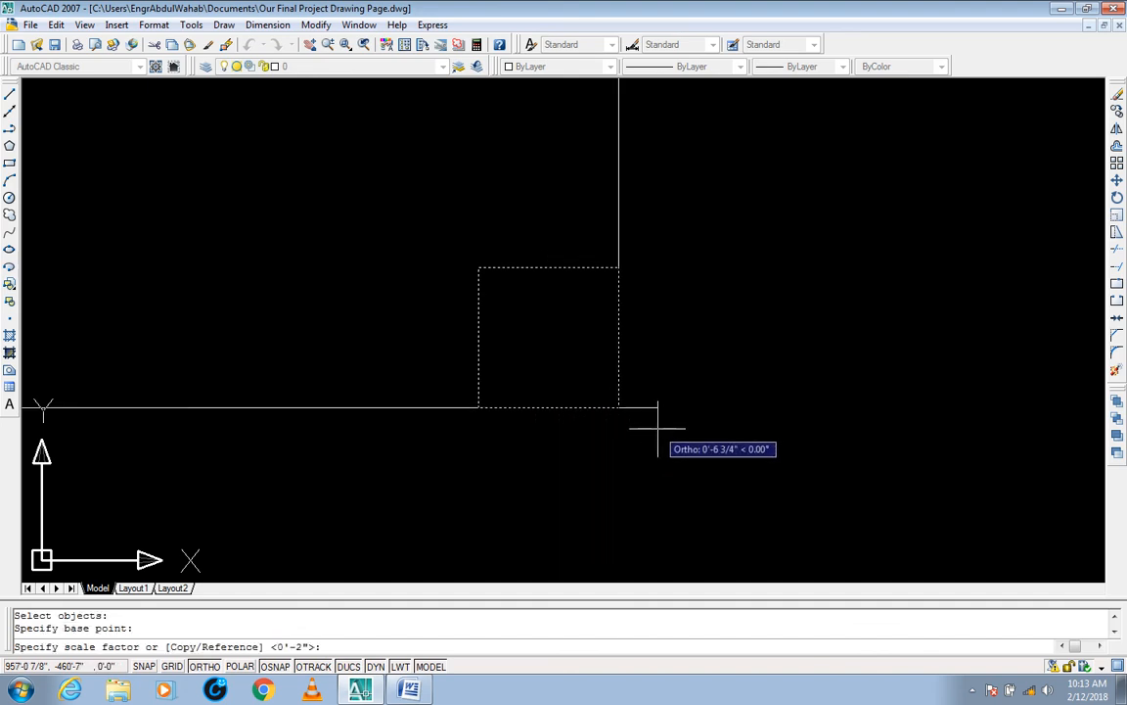
pyautogui.write('2')
pyautogui.press('Return')
# Step: Select the doubled square to examine its extents, and clear the selection
pyautogui.click(682, 355)
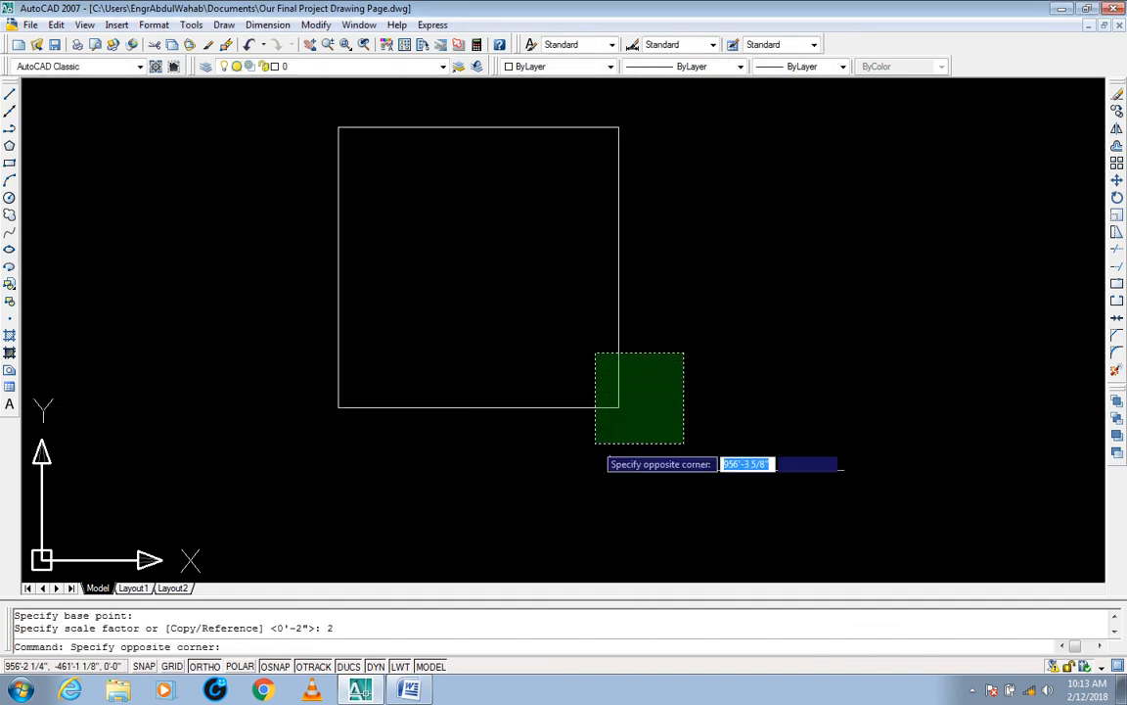
pyautogui.click(615, 415)
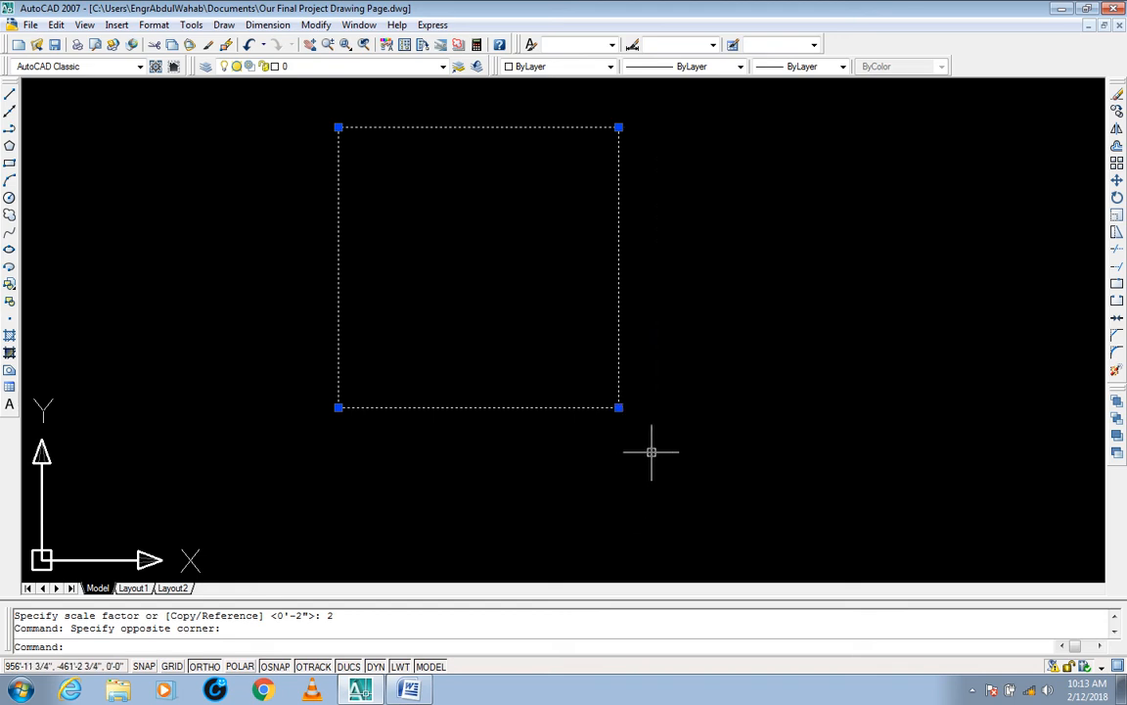
pyautogui.scroll(-2, 636, 456)
pyautogui.moveTo(636, 456); pyautogui.dragTo(618, 455, button='middle')
pyautogui.press('Escape')
pyautogui.press('Escape')
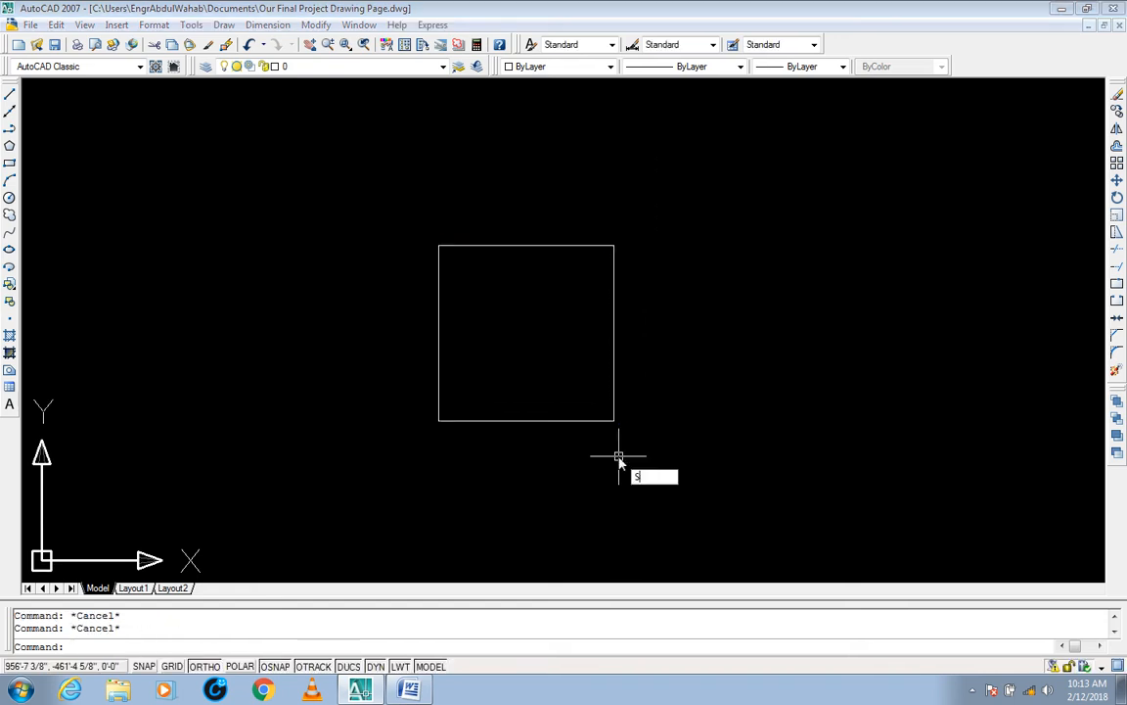
# Step: Scale the doubled square by a factor of 2 again about its lower-right corner
pyautogui.write('sc')
pyautogui.press('Return')
pyautogui.click(732, 232)
pyautogui.click(410, 470)
pyautogui.press('Return')
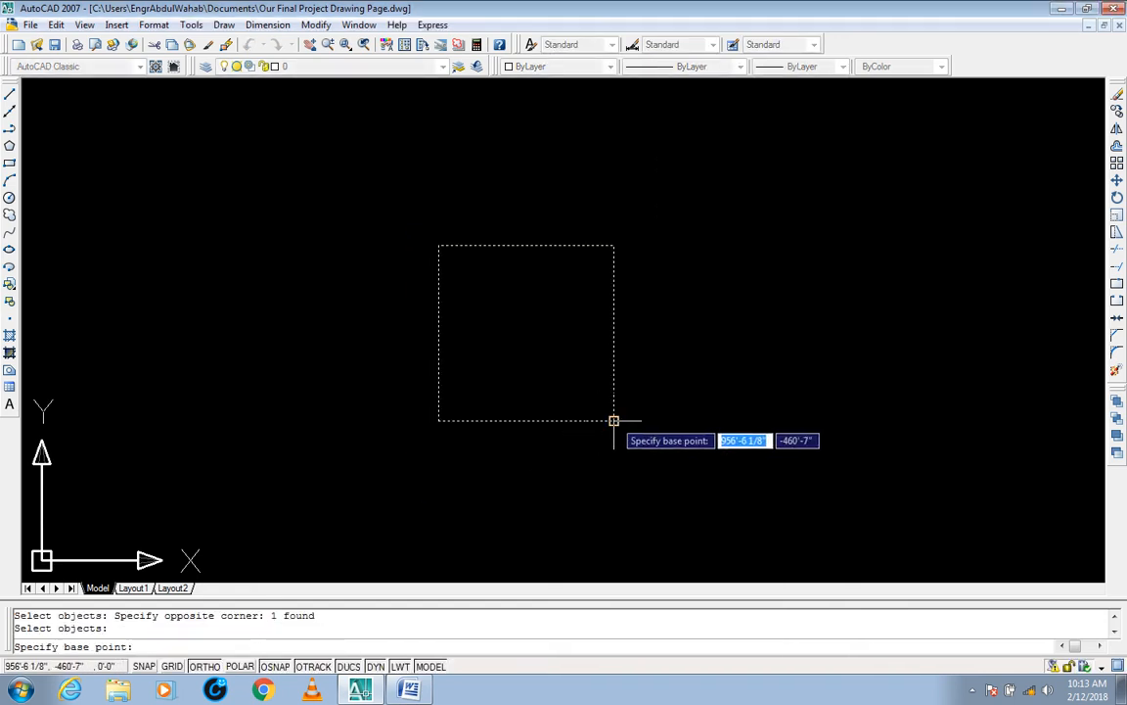
pyautogui.click(614, 420)
pyautogui.write('2')
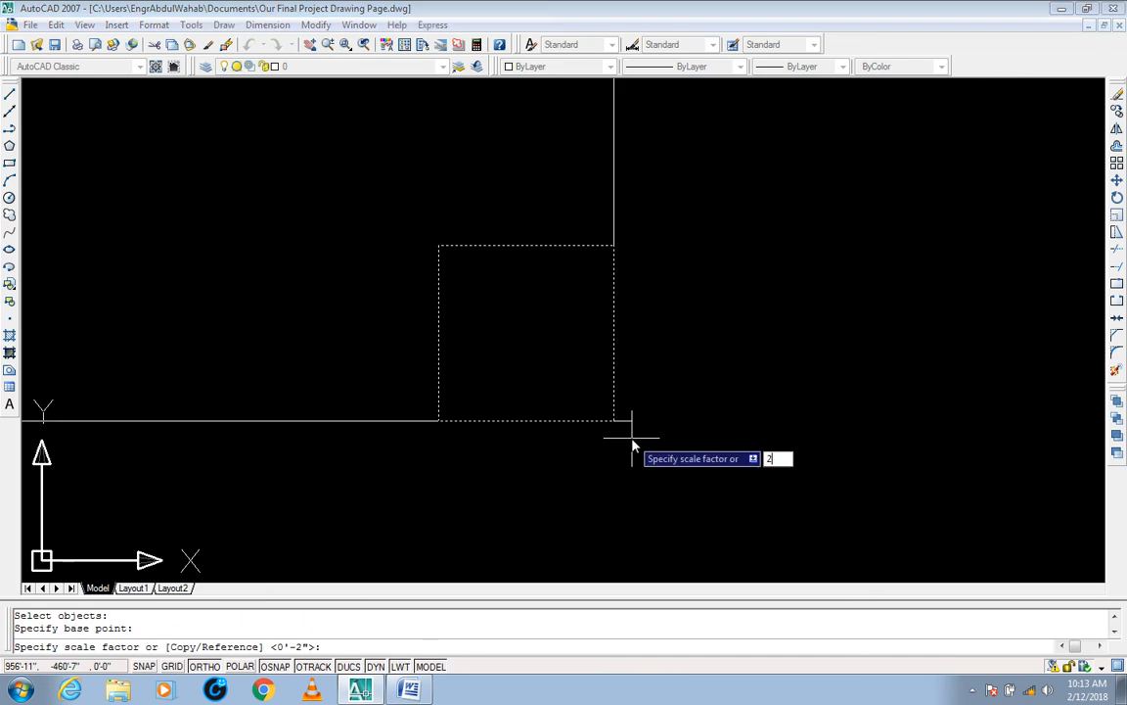
pyautogui.press('Return')
# Step: Zoom out until the whole enlarged square fits in the drawing area
pyautogui.scroll(-2, 448, 322)
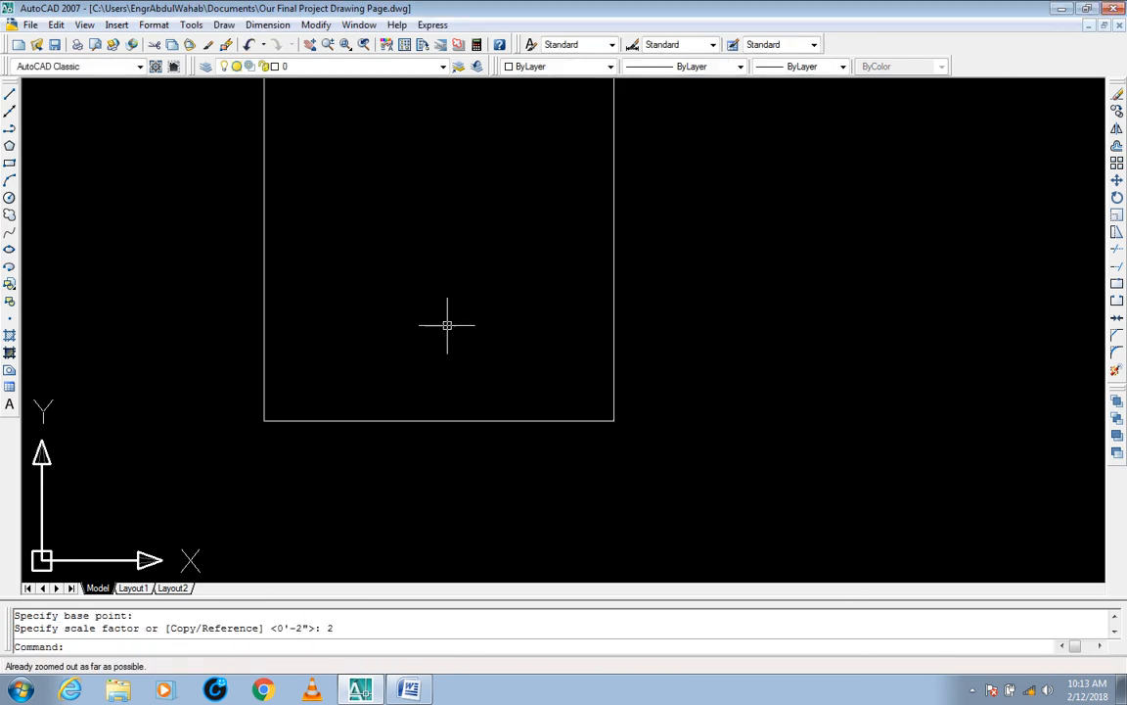
pyautogui.click(84, 24)
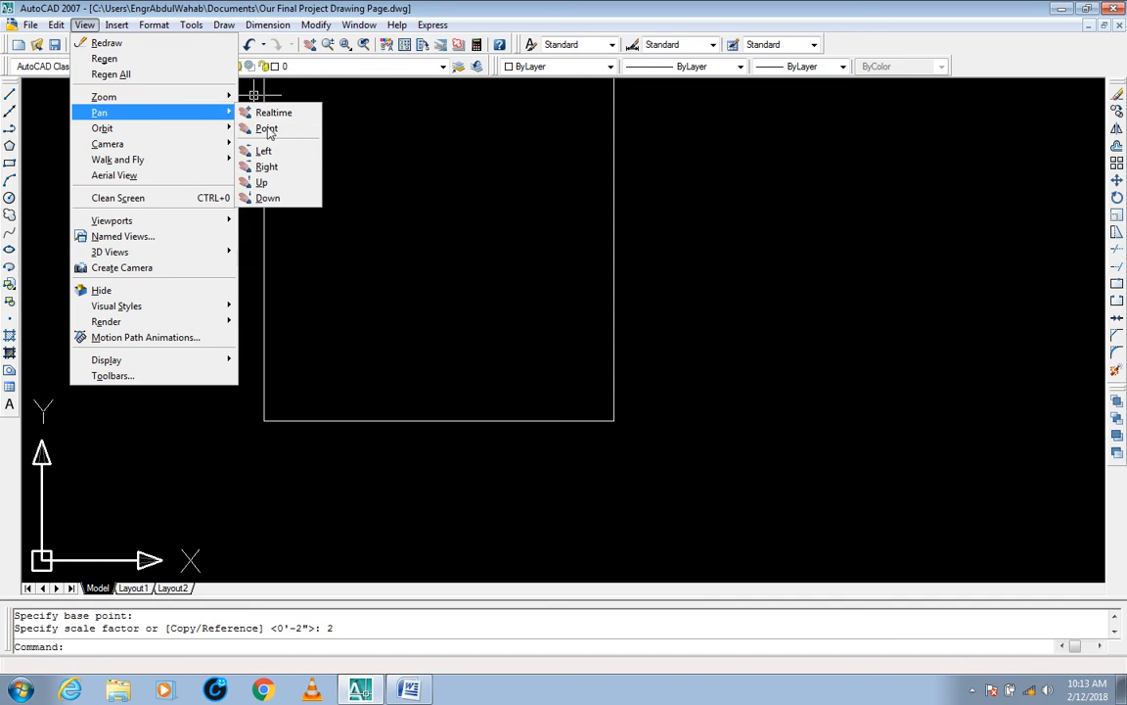
pyautogui.moveTo(205, 96)
pyautogui.click(291, 236)
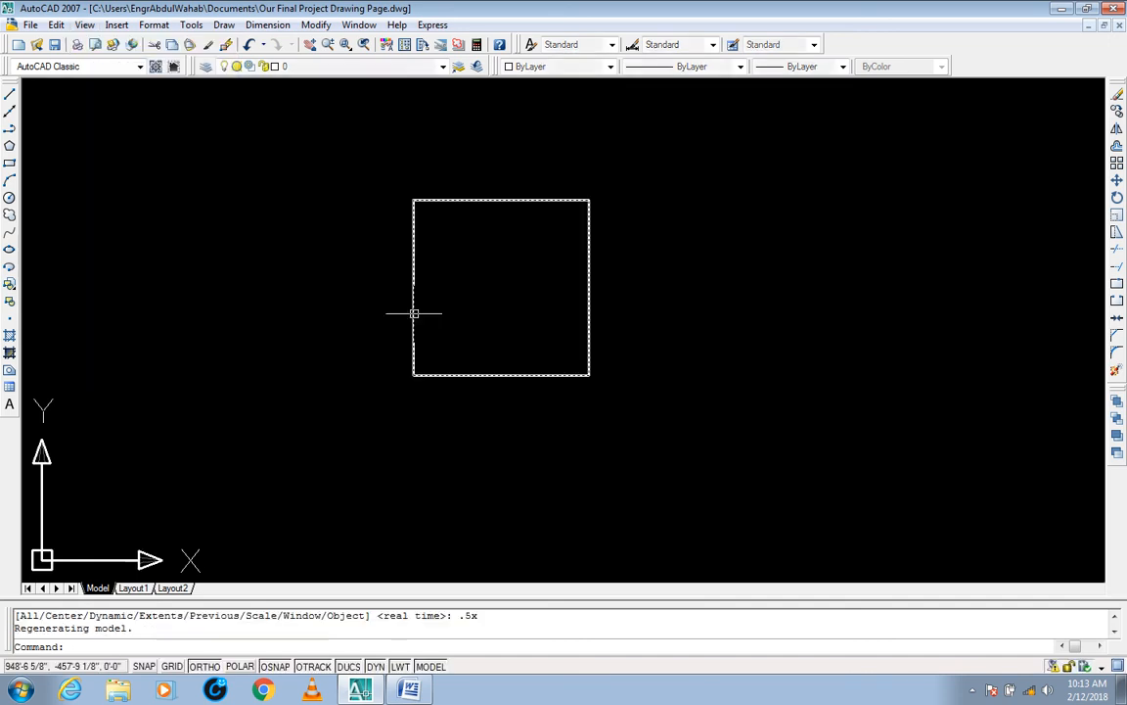
pyautogui.moveTo(413, 312); pyautogui.dragTo(503, 362, button='middle')
pyautogui.press('Escape')
pyautogui.press('Escape')
pyautogui.write('sc')
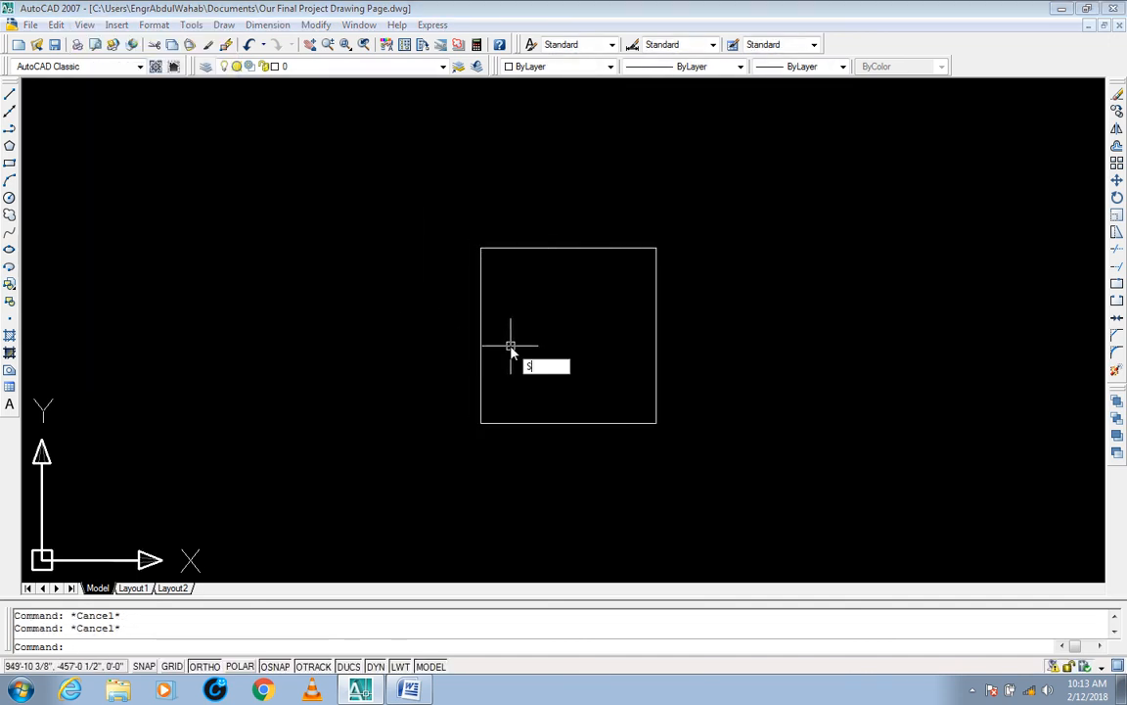
pyautogui.press('Return')
pyautogui.click(744, 198)
pyautogui.click(409, 479)
pyautogui.press('Return')
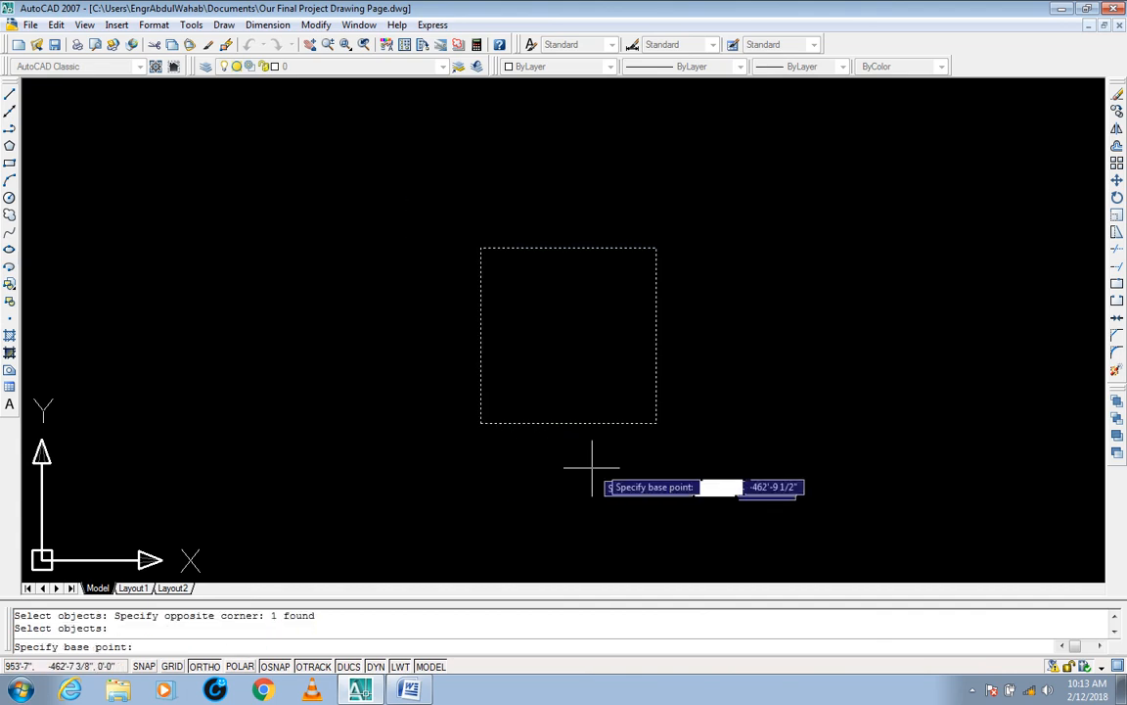
pyautogui.click(657, 423)
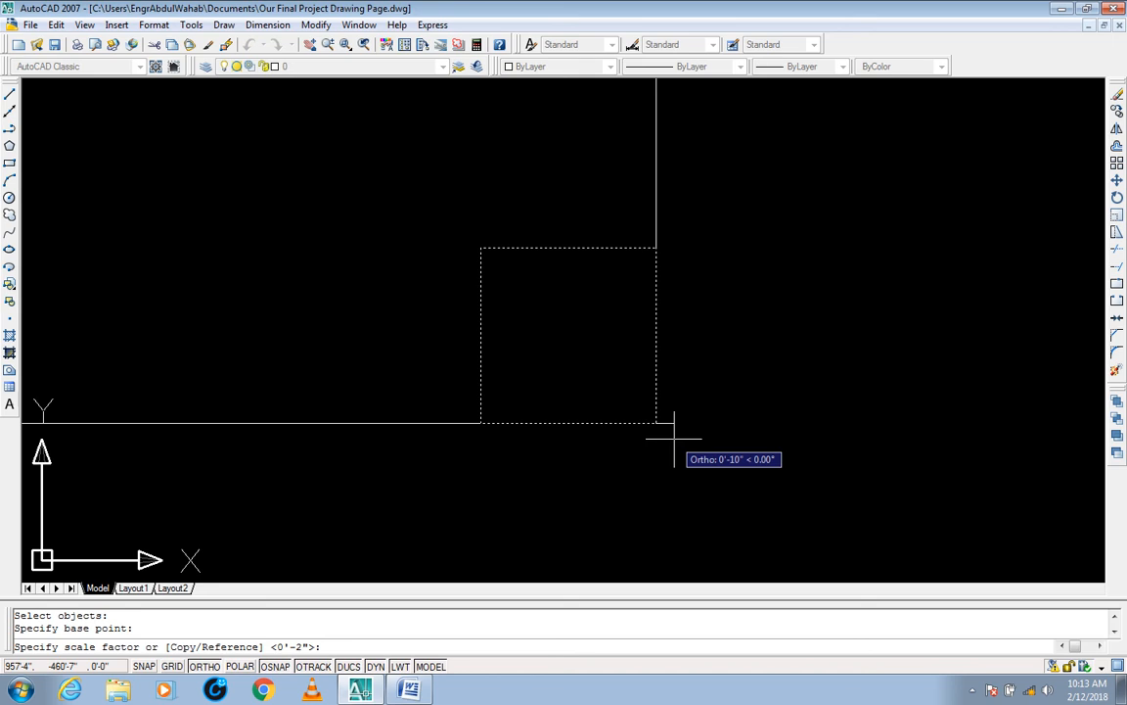
pyautogui.press('Escape')
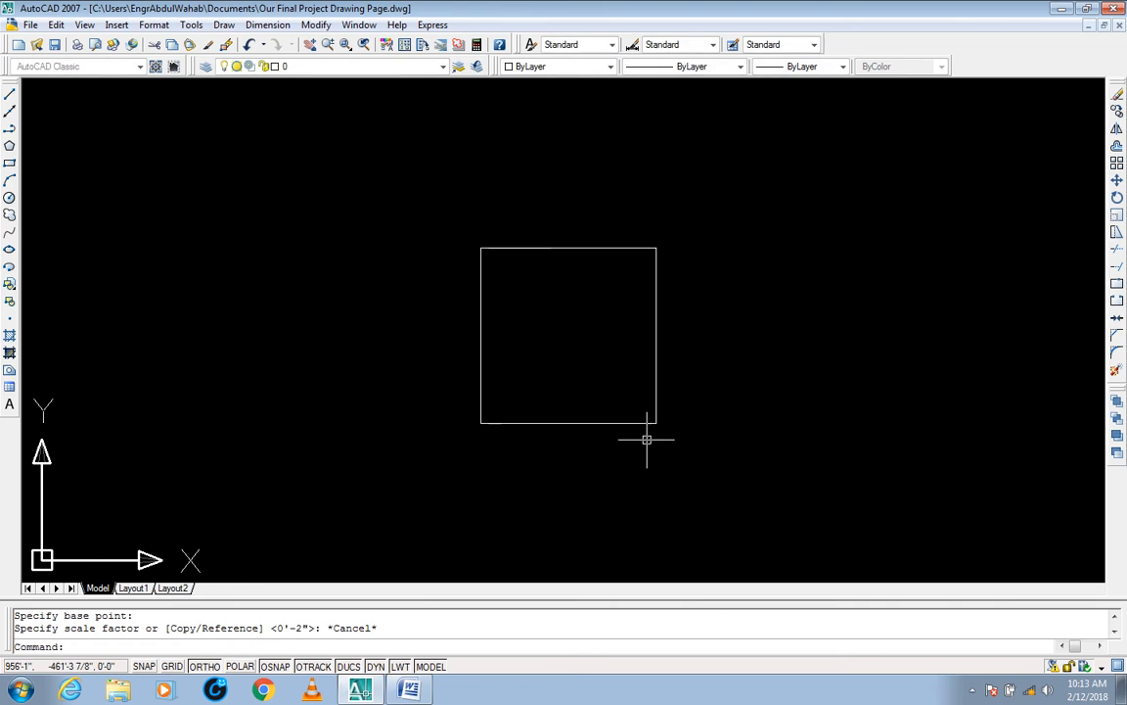
# Step: Select the enlarged square to examine its dimensions, and clear the selection
pyautogui.click(700, 367)
pyautogui.click(601, 458)
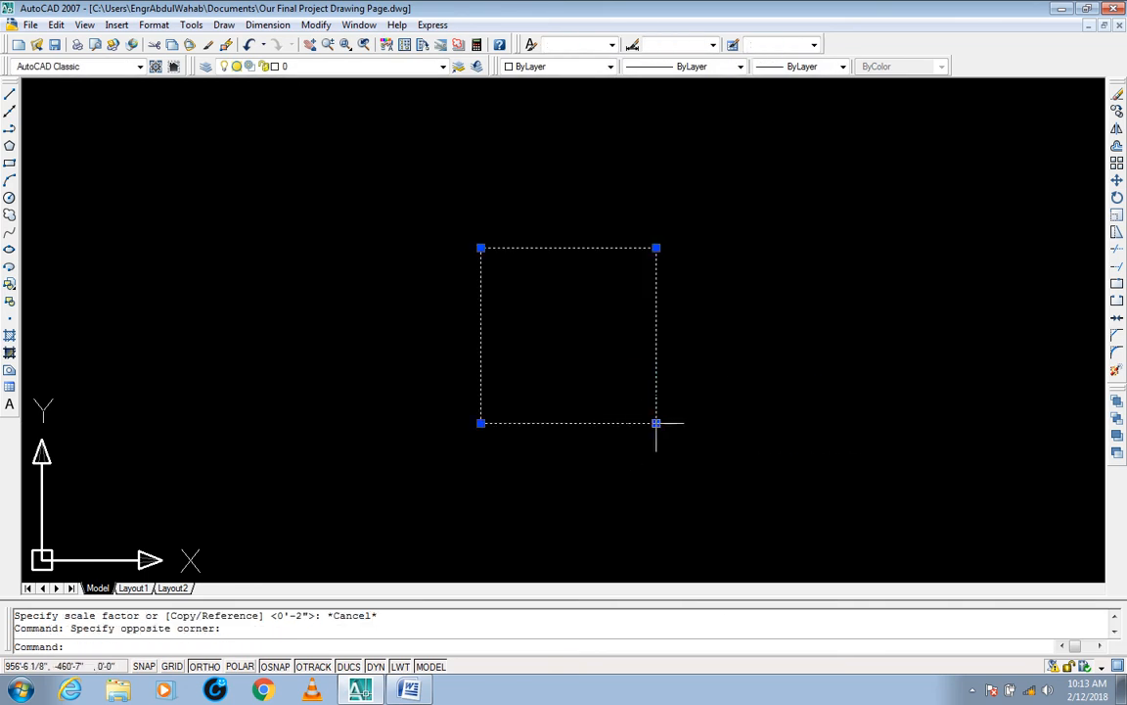
pyautogui.press('Escape')
pyautogui.press('Escape')
# Step: Scale the square by a factor of 3 about its lower-right corner
pyautogui.write('sc')
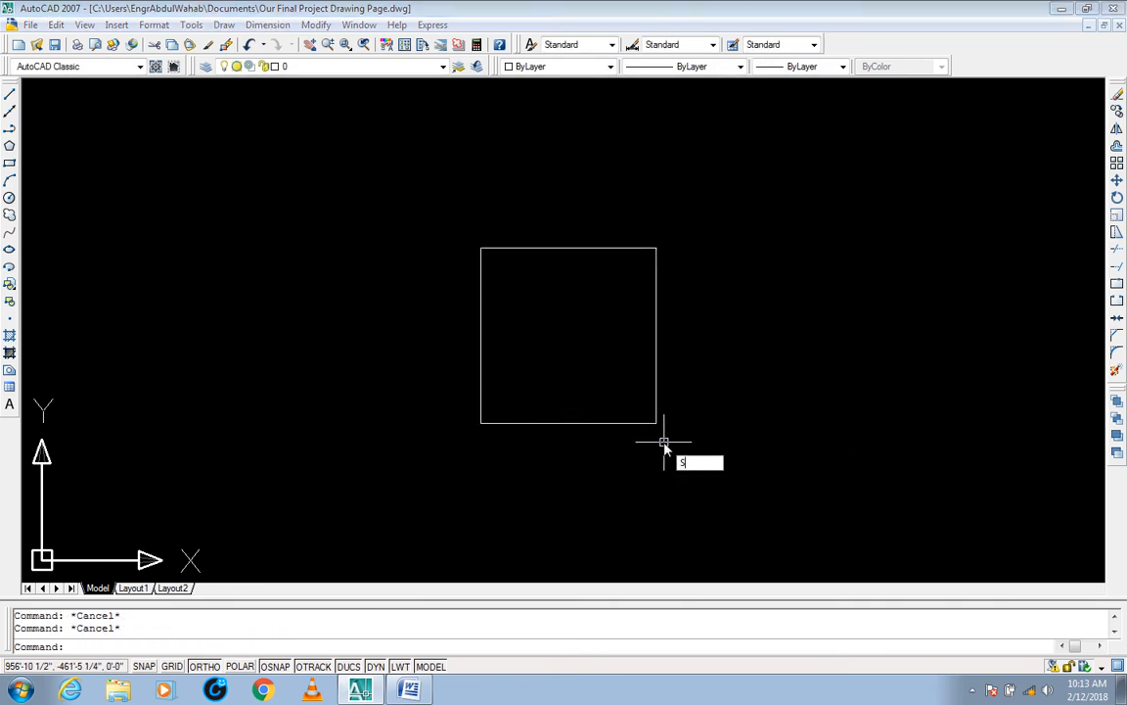
pyautogui.press('Return')
pyautogui.click(670, 234)
pyautogui.click(431, 456)
pyautogui.press('Return')
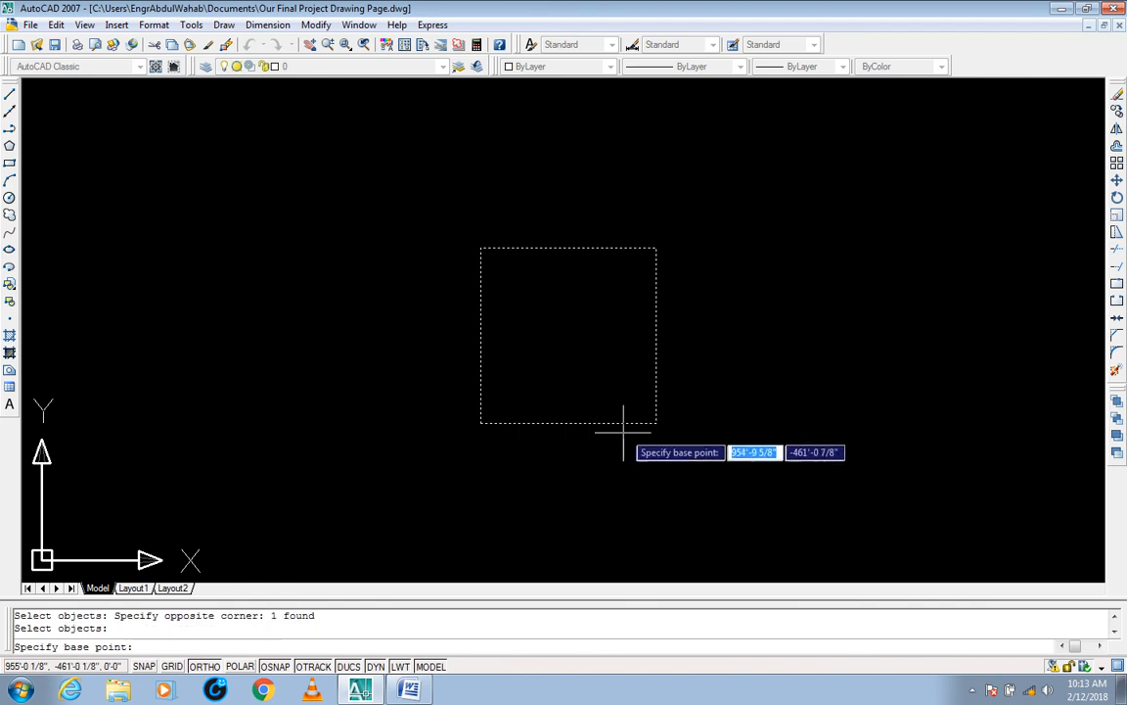
pyautogui.click(656, 423)
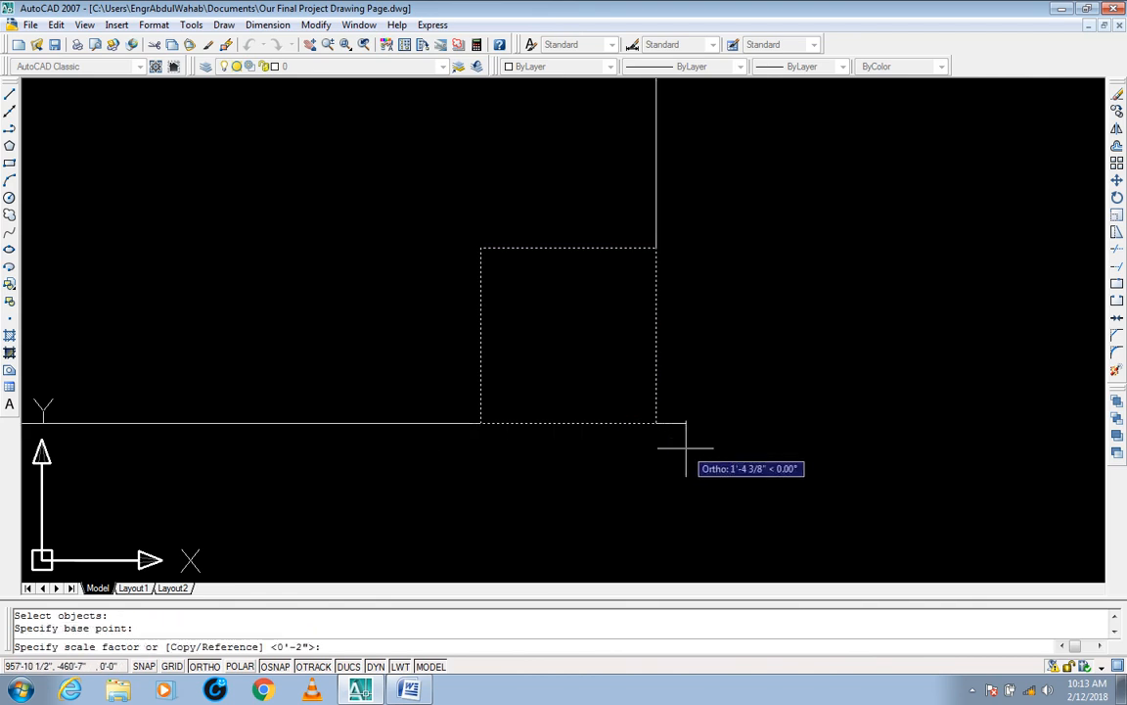
pyautogui.write('3')
pyautogui.press('Return')
# Step: Select the tripled square to examine its side dimensions, and clear the selection
pyautogui.scroll(-5, 585, 351)
pyautogui.moveTo(585, 351); pyautogui.dragTo(626, 385, button='middle')
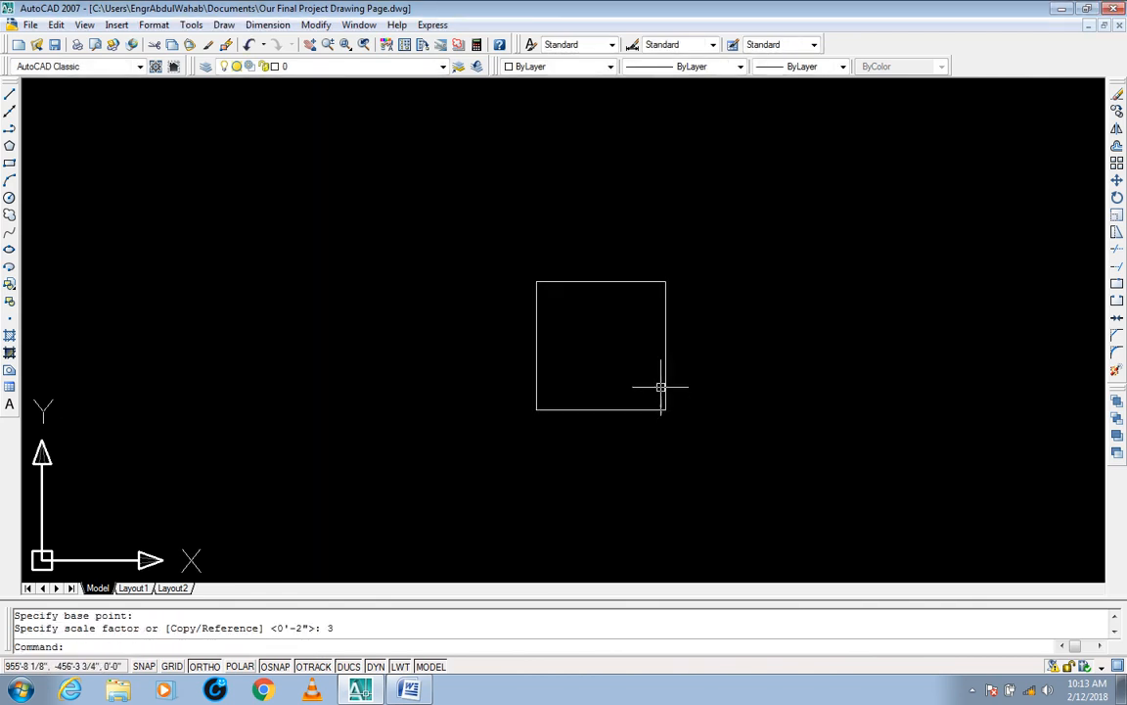
pyautogui.scroll(3, 661, 385)
pyautogui.click(706, 381)
pyautogui.click(648, 449)
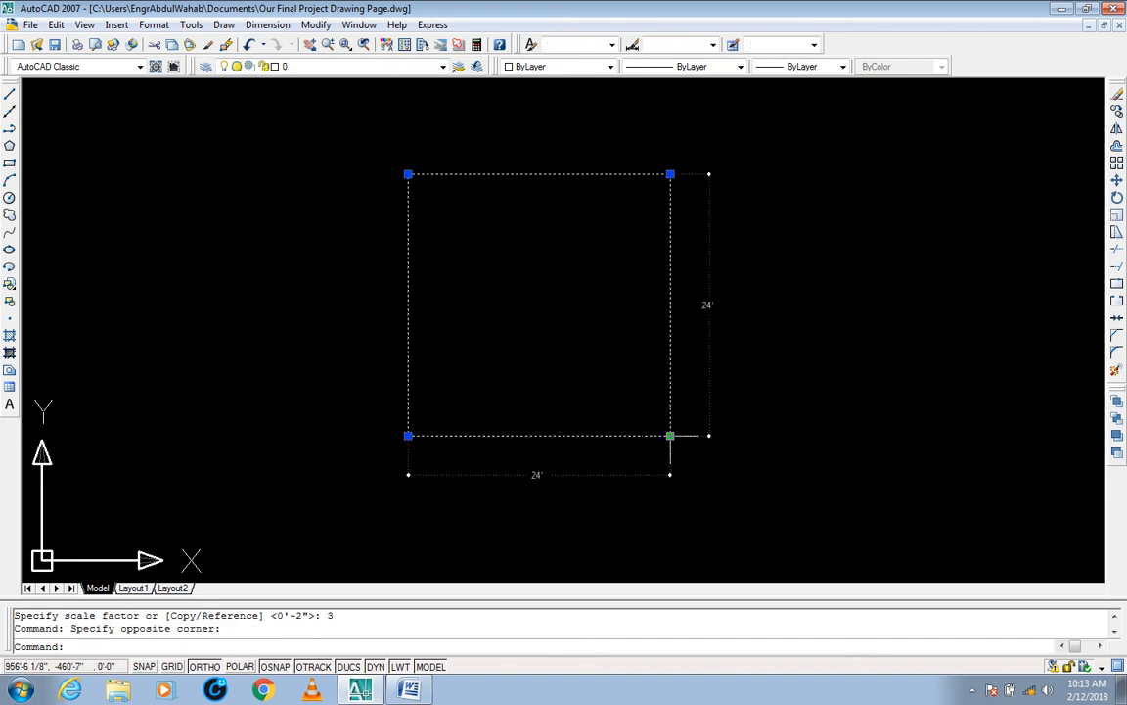
pyautogui.press('Escape')
pyautogui.press('Escape')
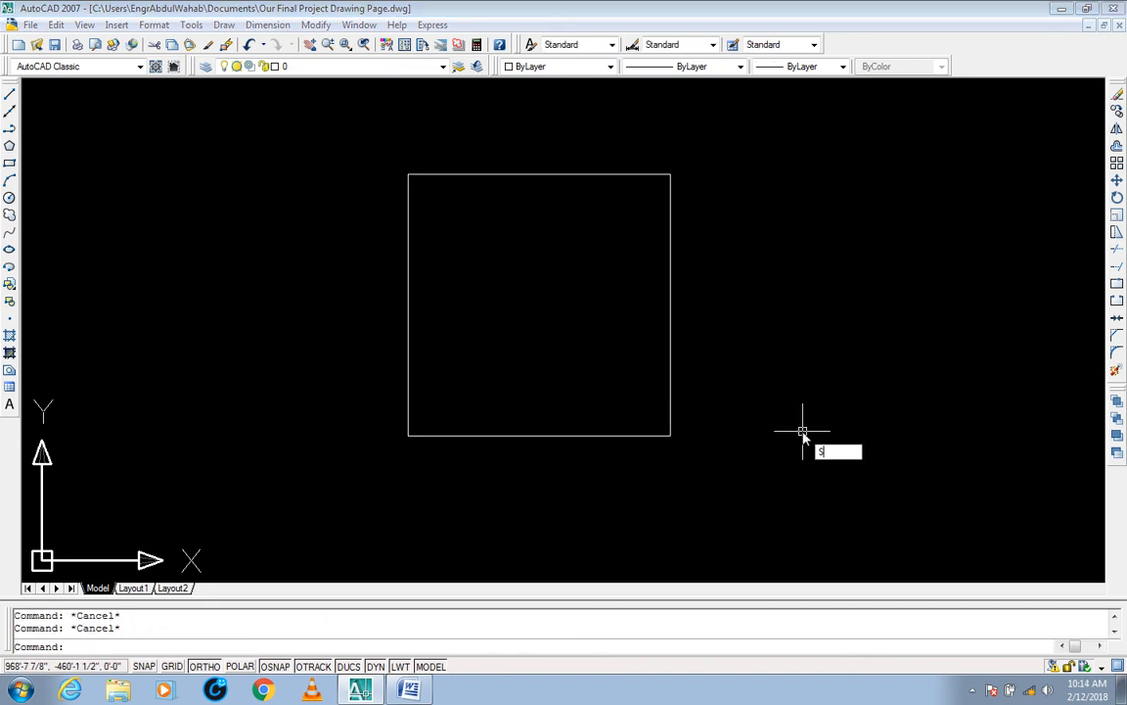
# Step: Scale the square down by a factor of .5 about its lower-right corner
pyautogui.write('SC')
pyautogui.press('Return')
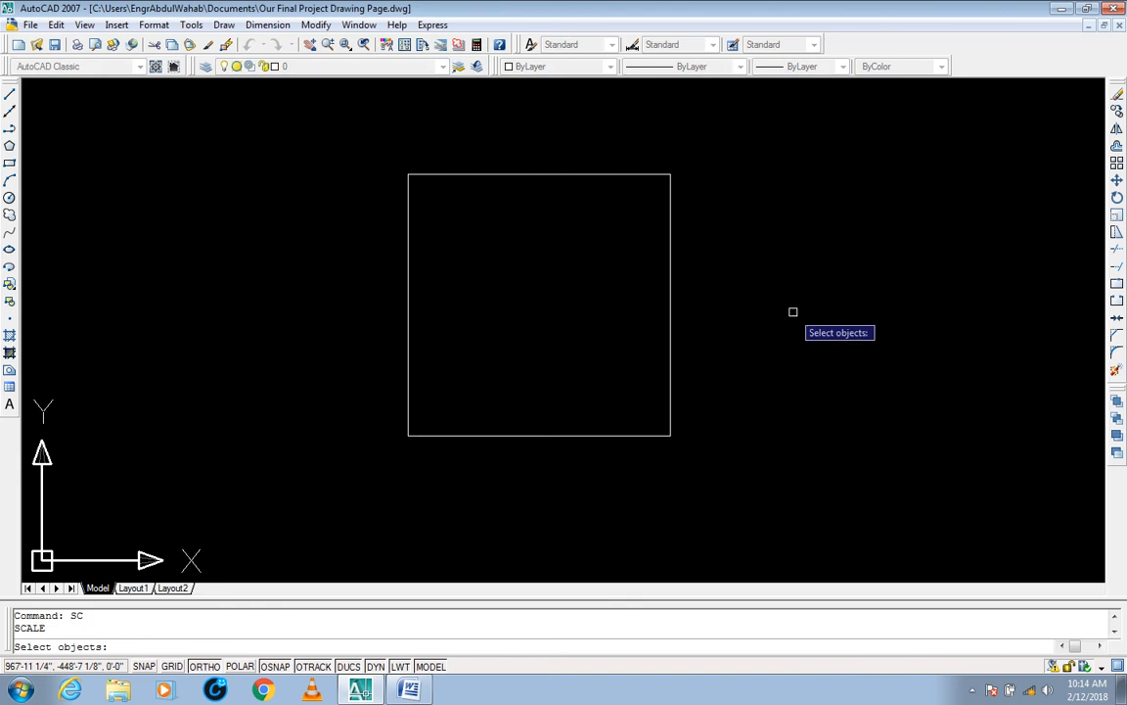
pyautogui.click(784, 201)
pyautogui.click(757, 251)
pyautogui.click(783, 144)
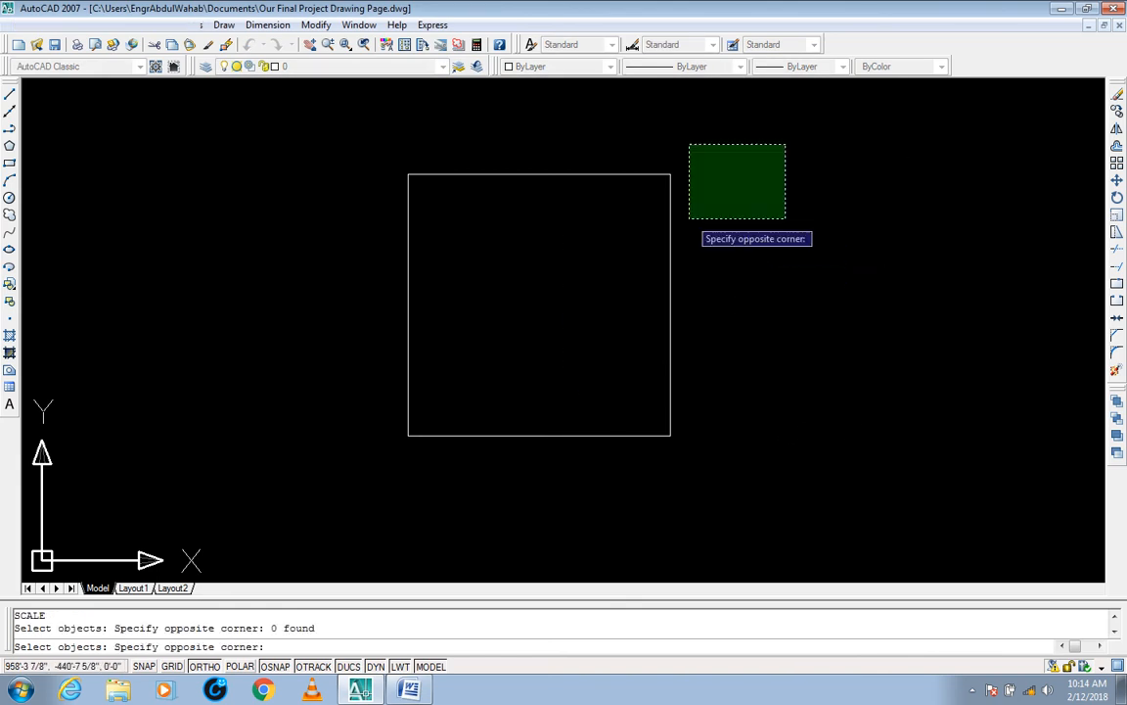
pyautogui.click(338, 427)
pyautogui.press('Return')
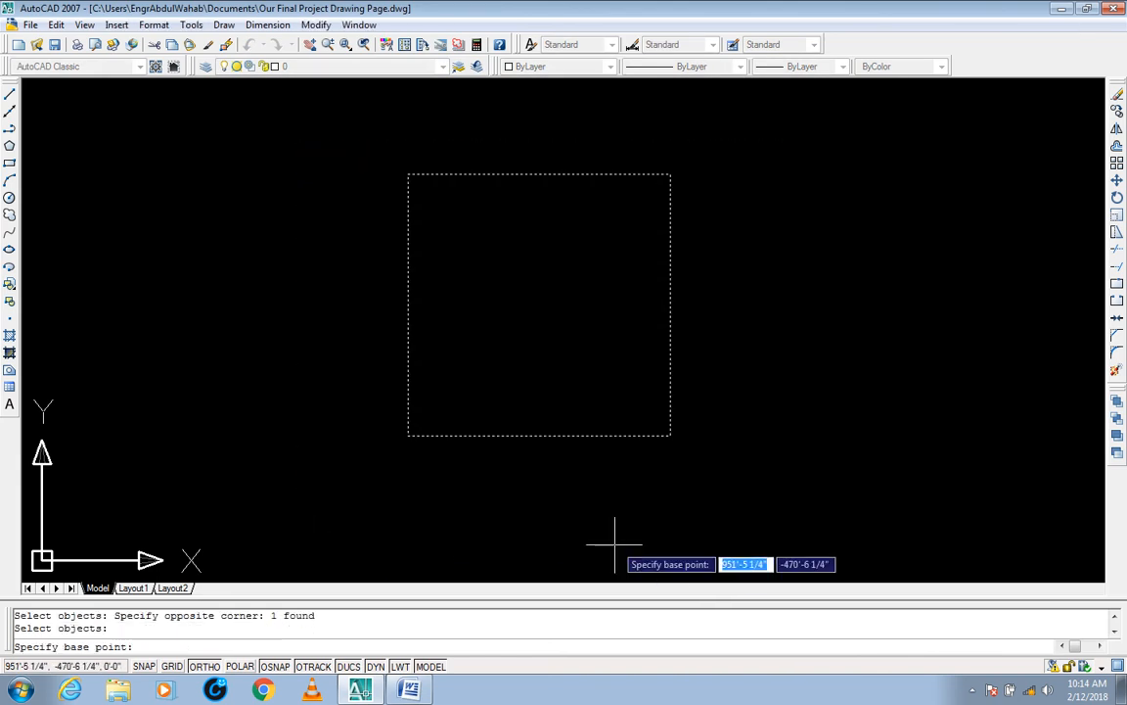
pyautogui.click(671, 434)
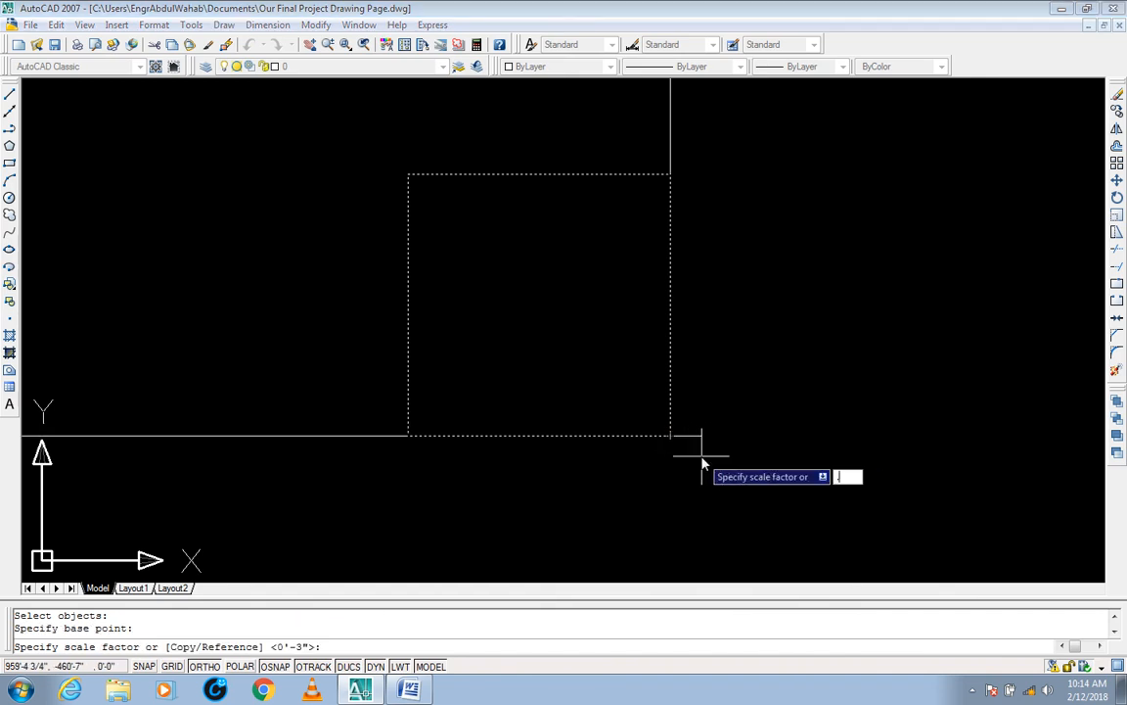
pyautogui.write('5')
pyautogui.press('BackSpace')
pyautogui.press('BackSpace')
pyautogui.write('5')
pyautogui.press('Return')
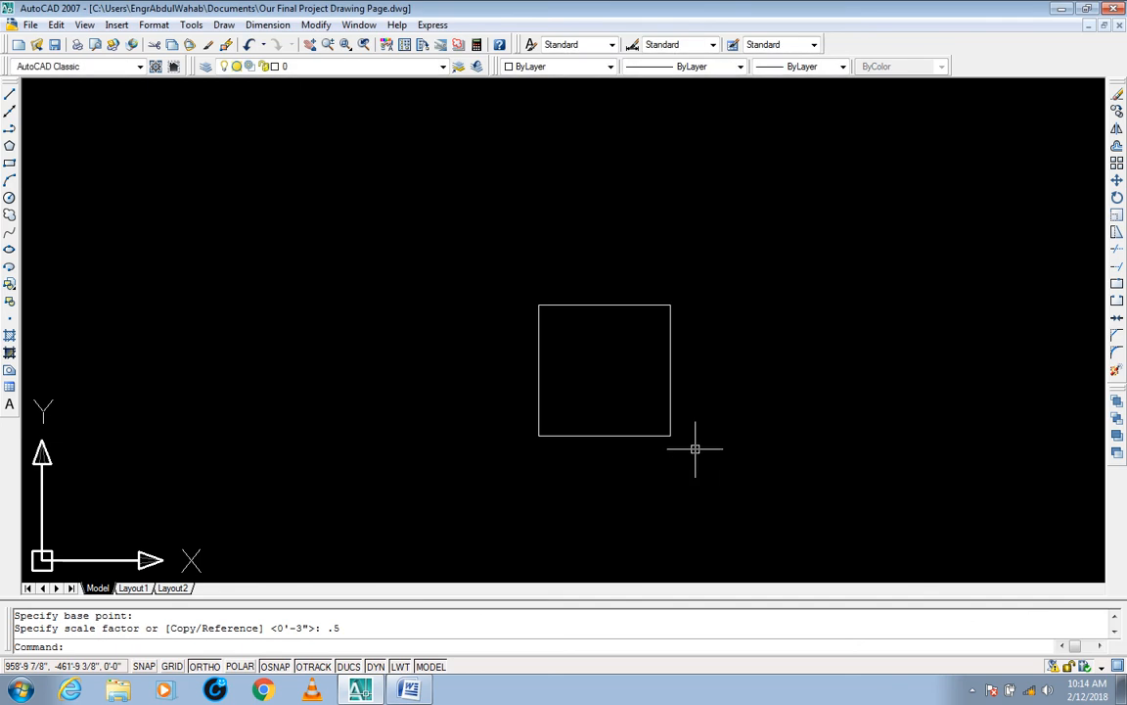
# Step: Select the halved square to examine its dimensions, and clear the selection
pyautogui.click(733, 395)
pyautogui.click(642, 478)
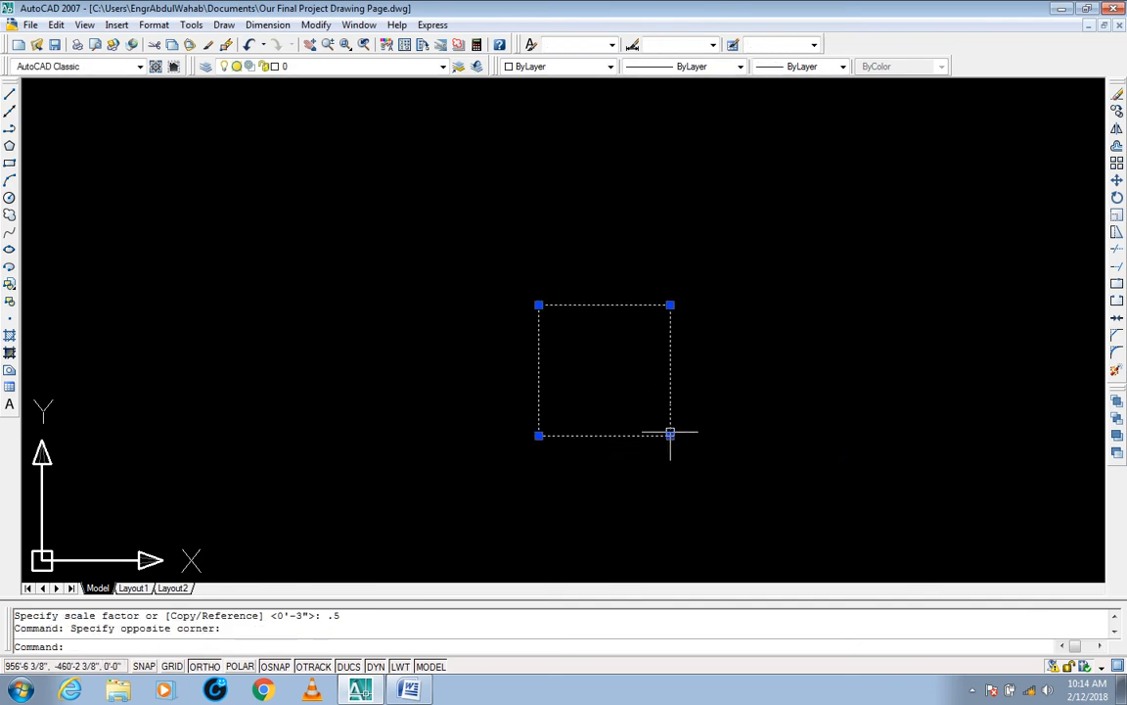
pyautogui.moveTo(768, 433); pyautogui.dragTo(724, 373, button='middle')
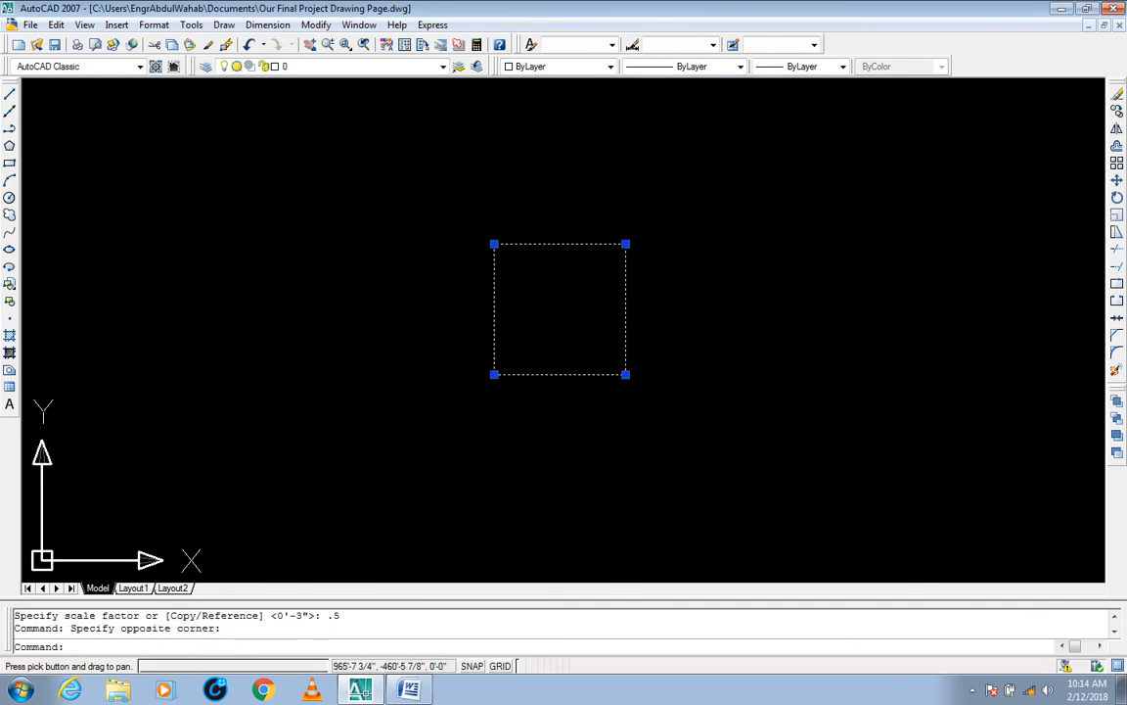
pyautogui.press('Escape')
pyautogui.press('Escape')
# Step: Scale the halved square by a factor of .25 about its lower-right corner
pyautogui.write('sc')
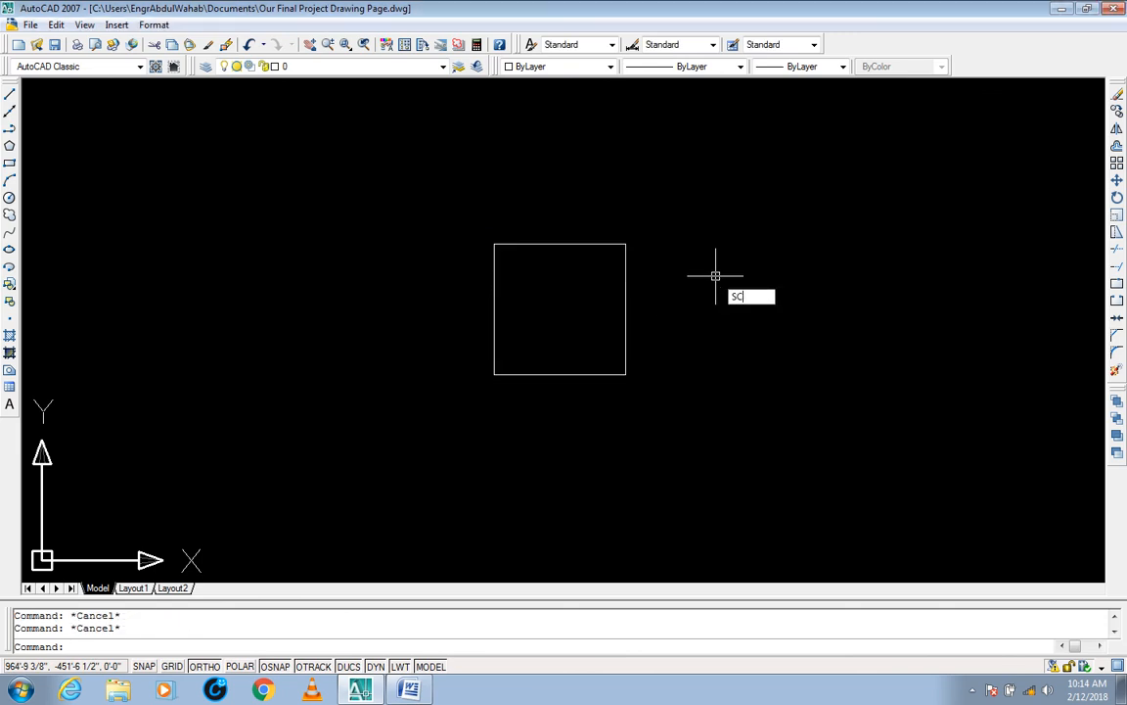
pyautogui.press('Return')
pyautogui.click(653, 179)
pyautogui.click(381, 386)
pyautogui.press('Return')
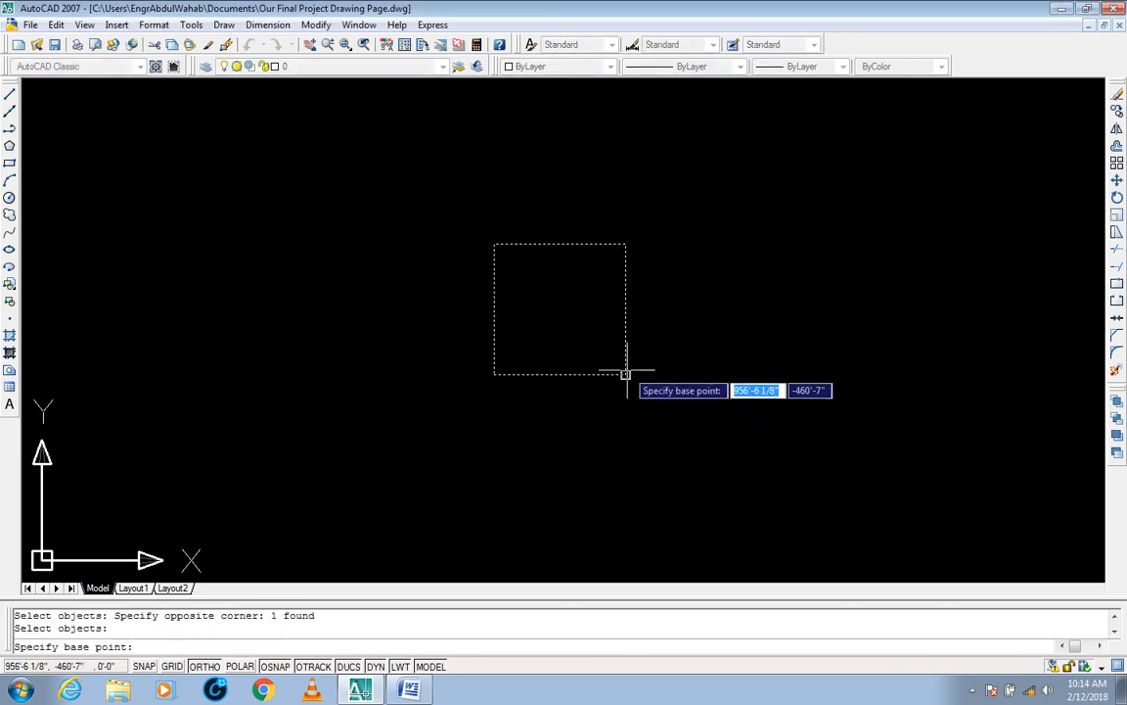
pyautogui.click(626, 373)
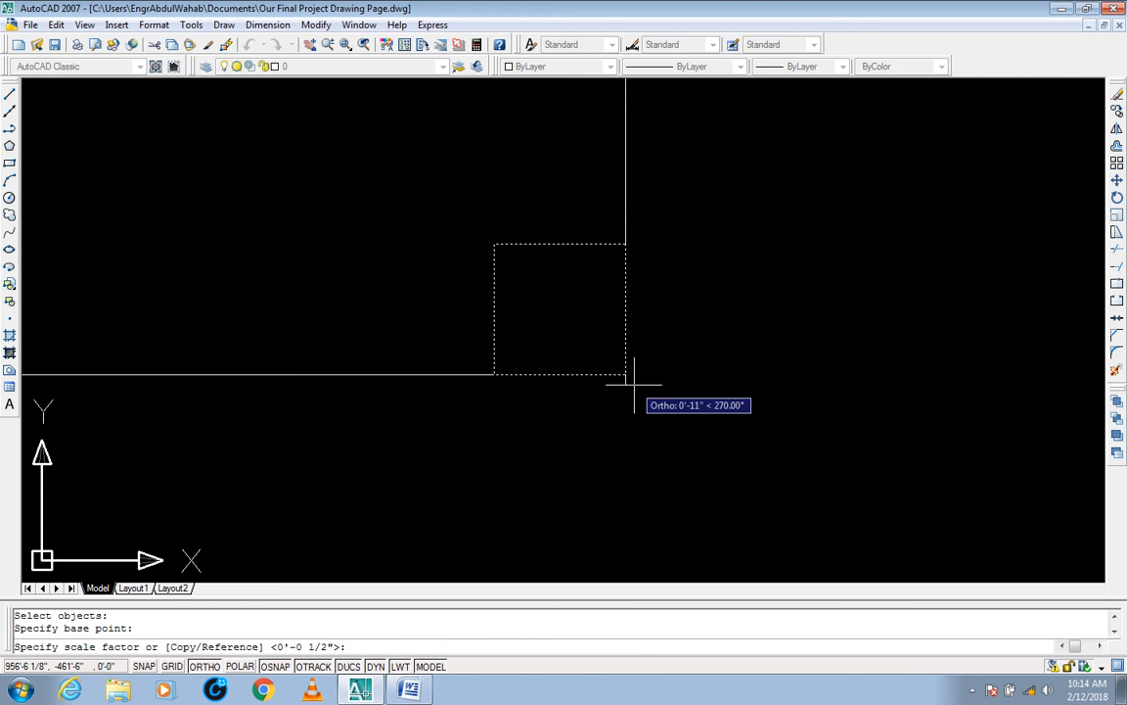
pyautogui.write('.5')
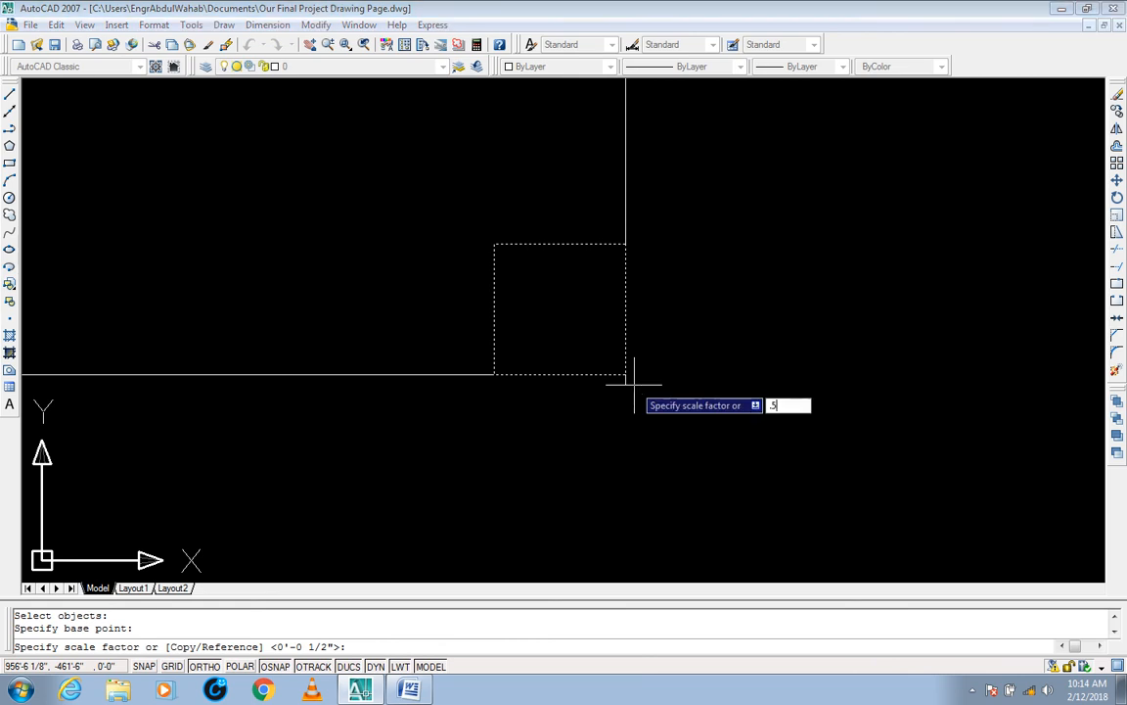
pyautogui.press('BackSpace')
pyautogui.press('BackSpace')
pyautogui.write('.3')
pyautogui.press('BackSpace')
pyautogui.write('25')
pyautogui.press('Return')
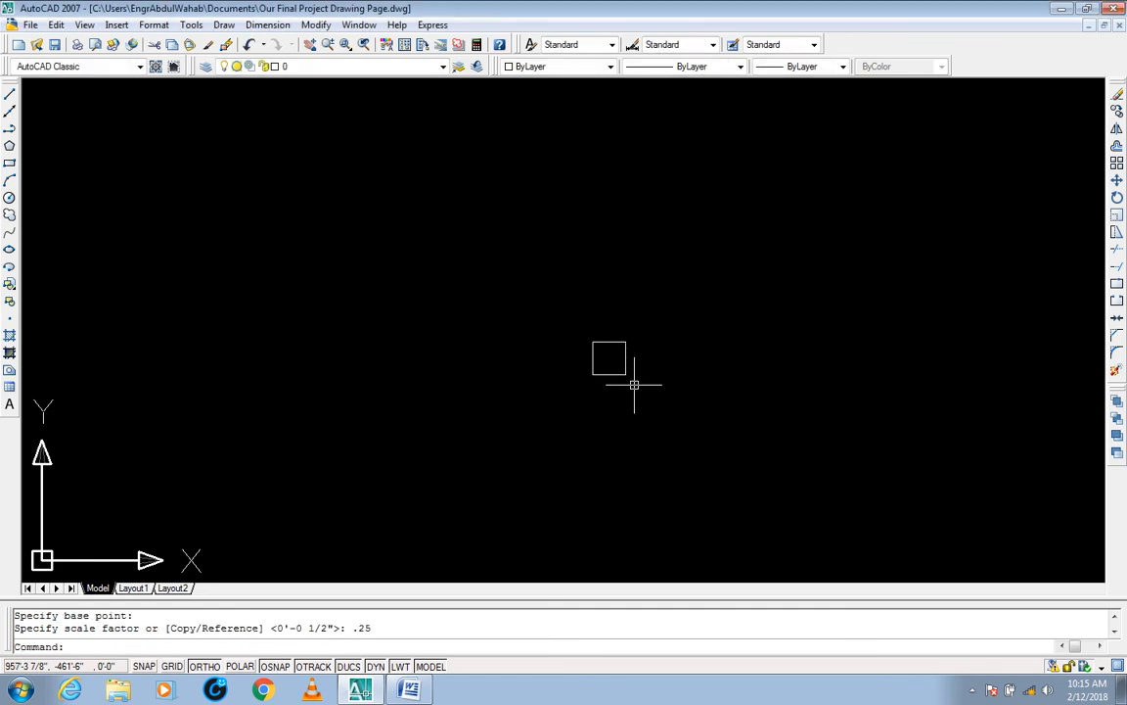
# Step: Select the quarter-scaled square to examine its dimensions
pyautogui.scroll(7, 634, 384)
pyautogui.click(667, 349)
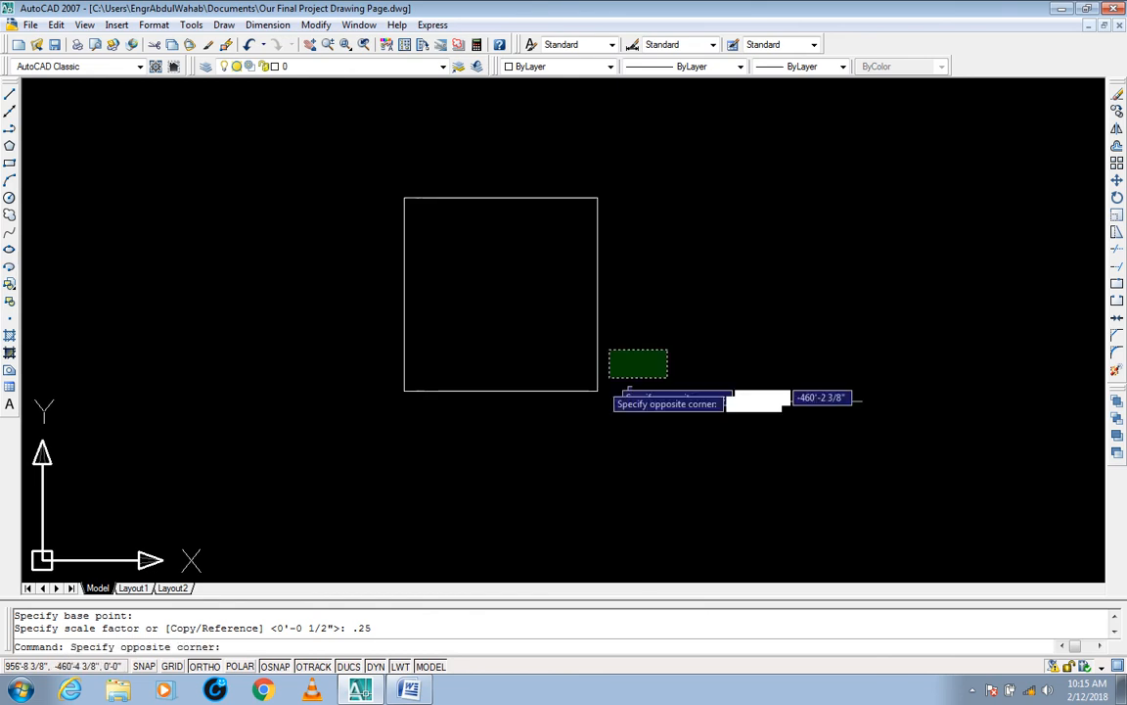
pyautogui.click(596, 410)
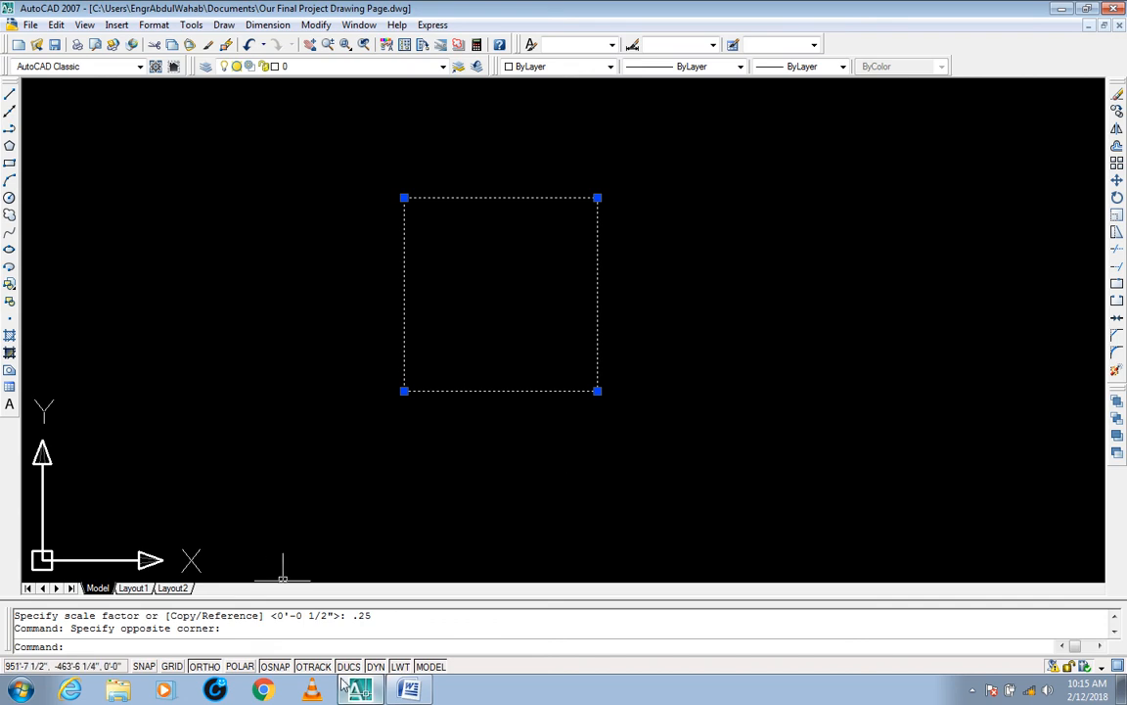
# Step: Switch to the Word command list to check the entry following Scale, and return to AutoCAD
pyautogui.click(419, 691)
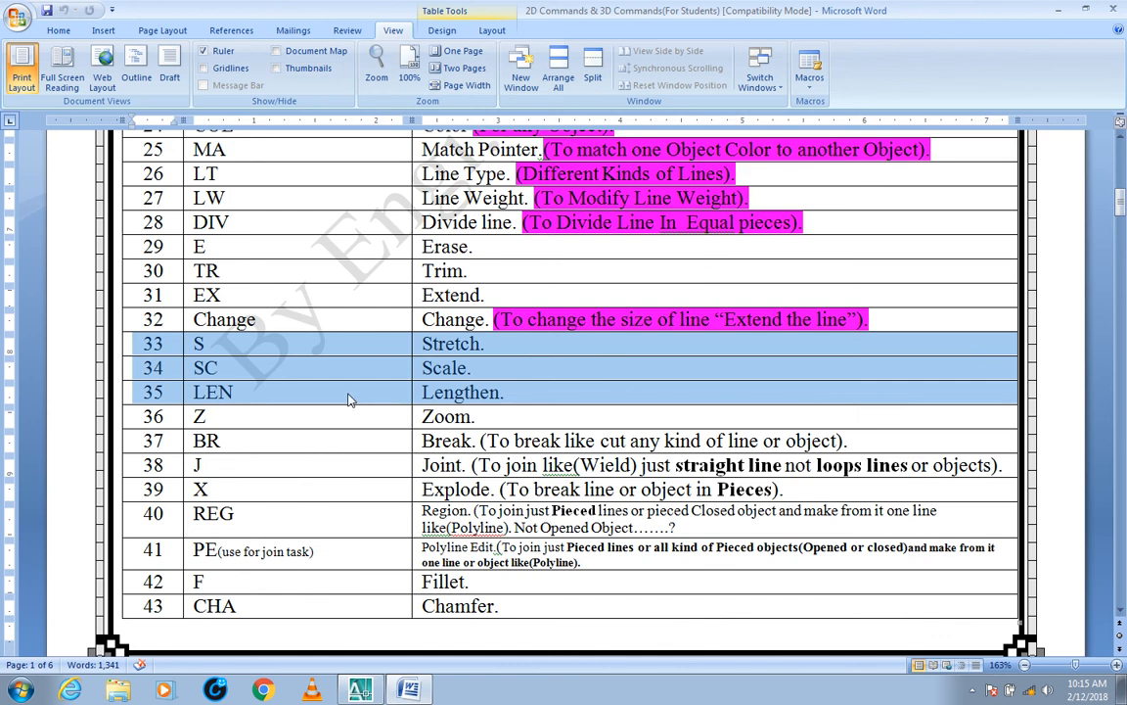
pyautogui.click(360, 691)
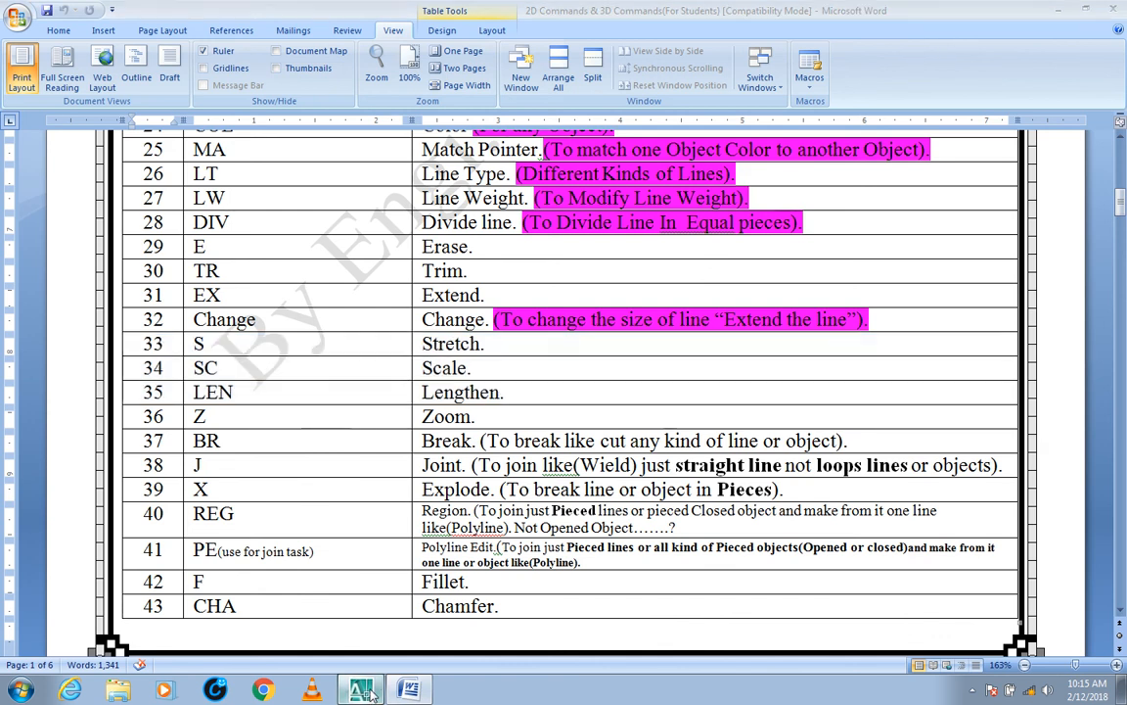
pyautogui.click(416, 688)
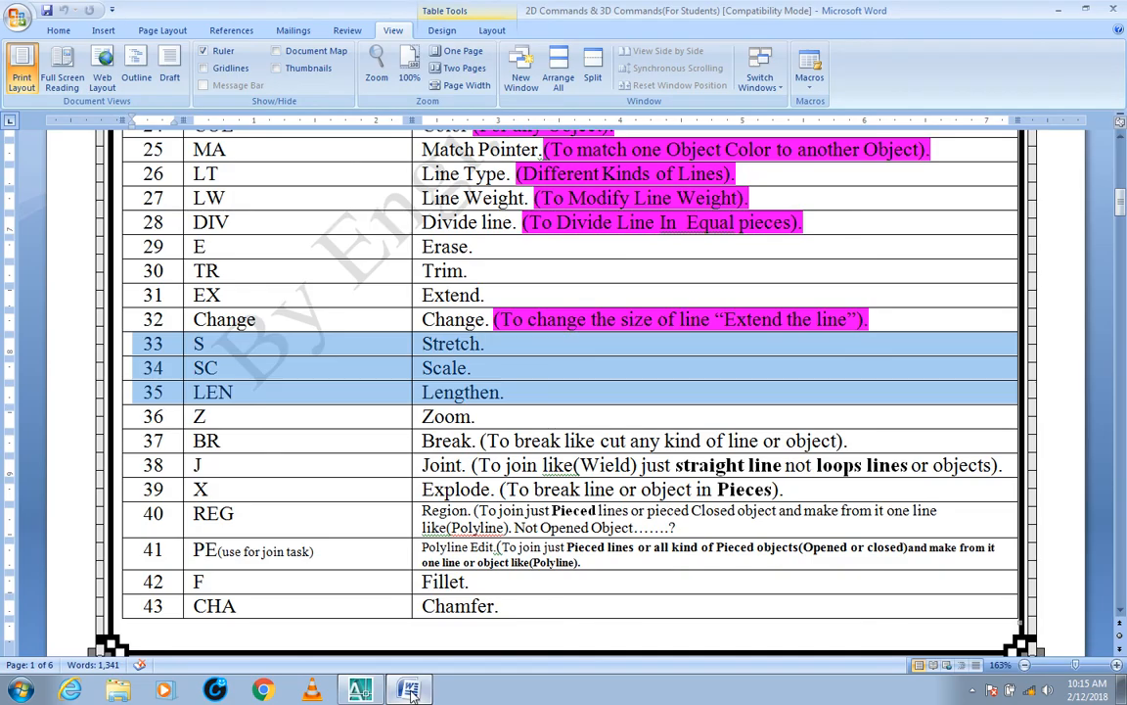
pyautogui.click(358, 690)
# Step: Erase the square from the drawing area
pyautogui.click(641, 172)
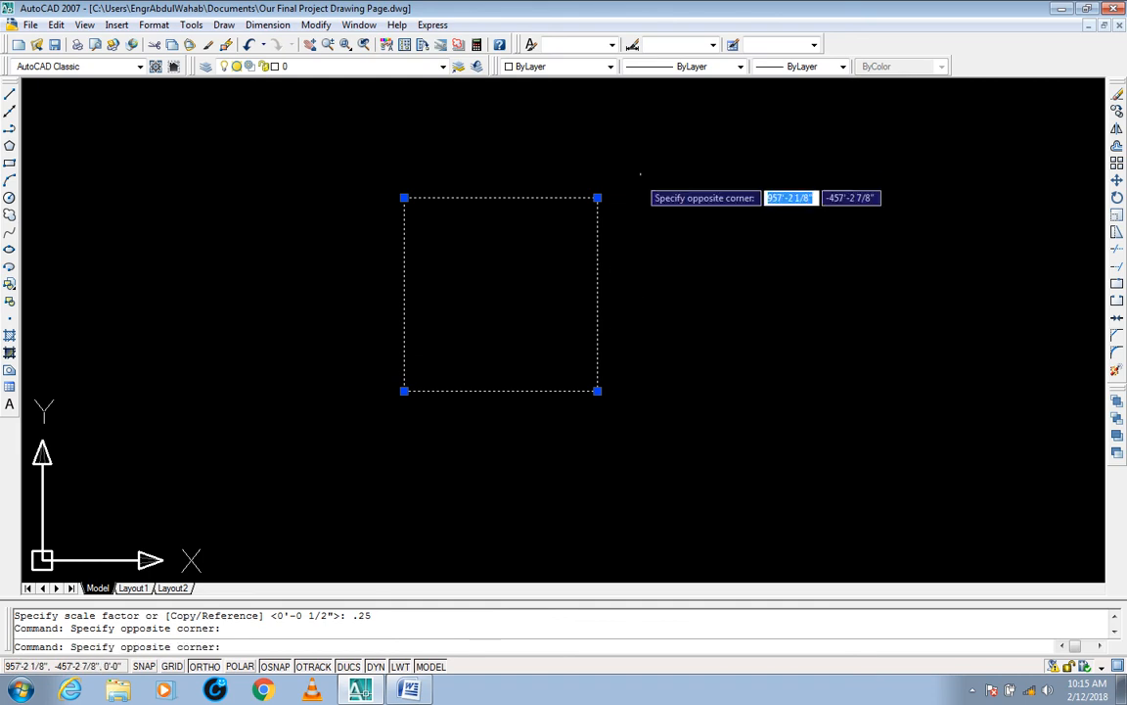
pyautogui.click(393, 431)
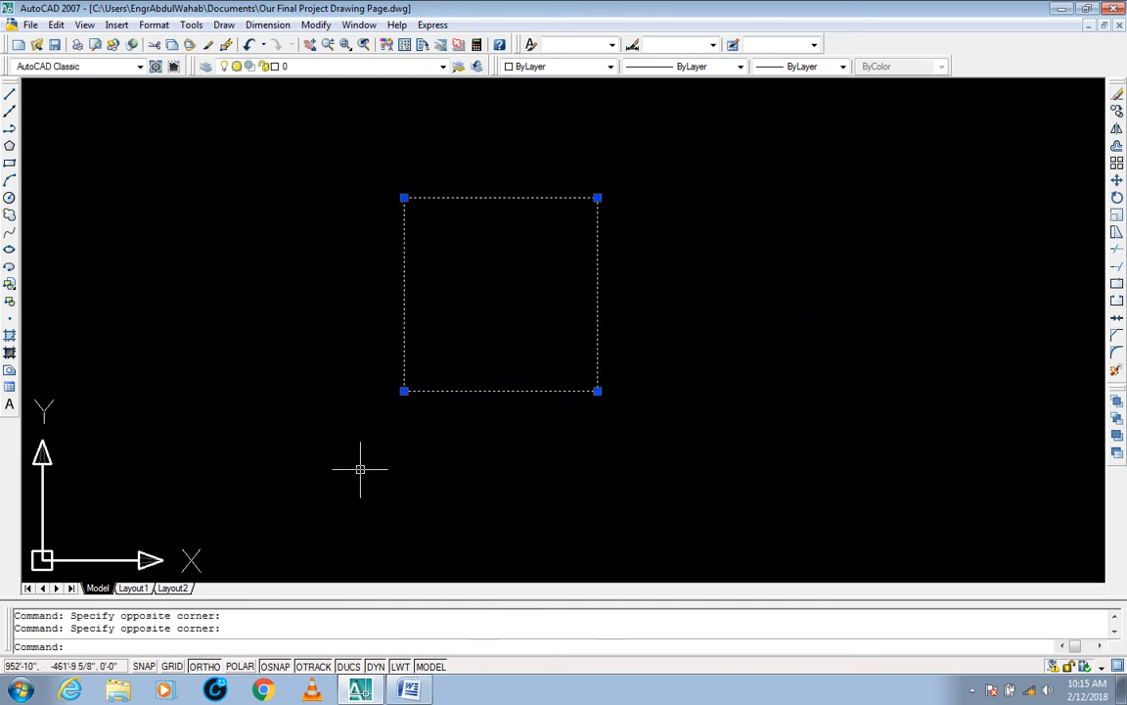
pyautogui.write('E')
pyautogui.press('Return')
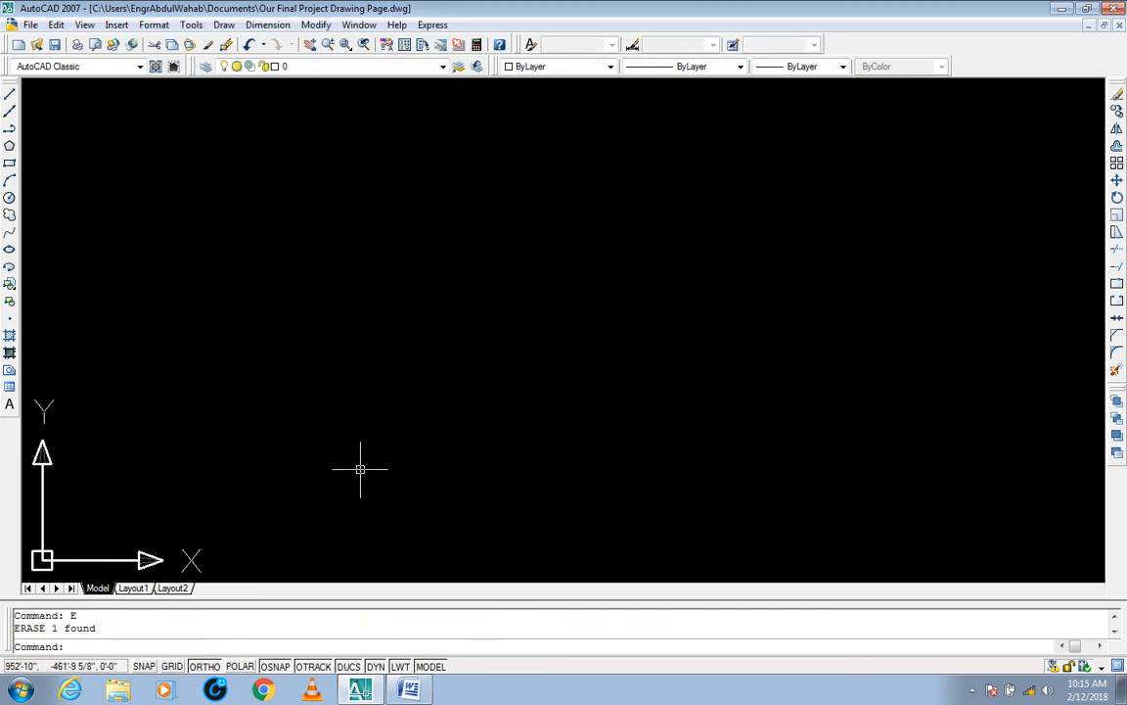
pyautogui.press('Escape')
pyautogui.press('Escape')
# Step: Draw a single horizontal line 1' long in the empty drawing area
pyautogui.write('L')
pyautogui.press('Return')
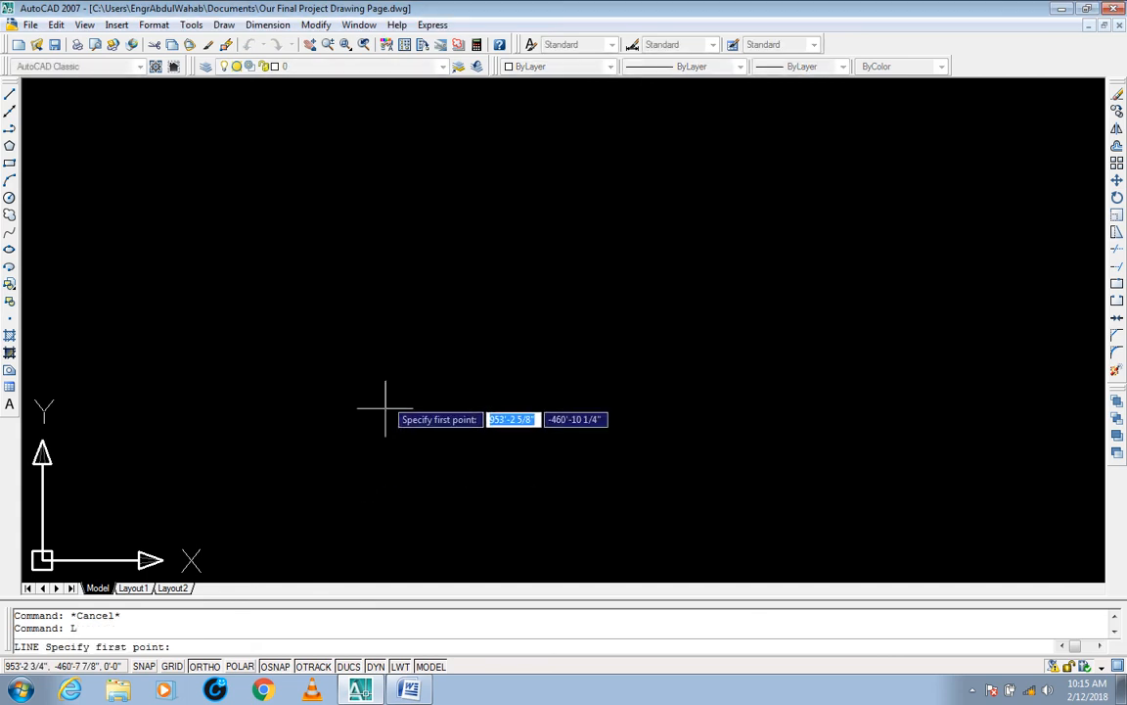
pyautogui.click(298, 310)
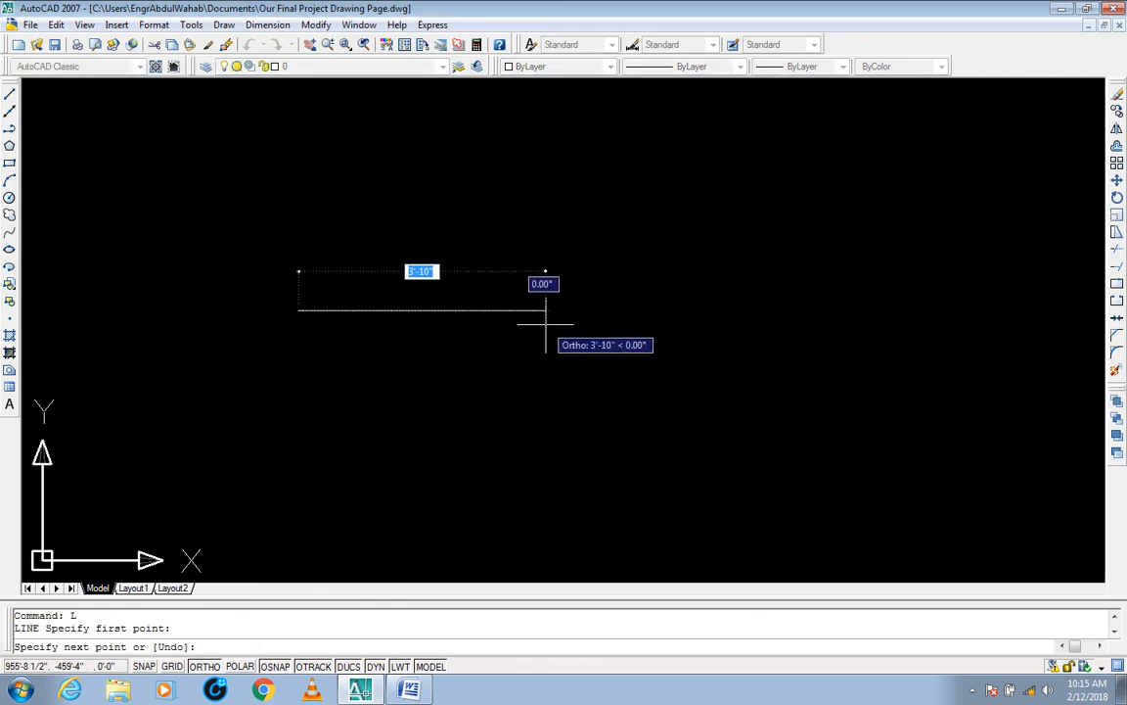
pyautogui.write("1'")
pyautogui.press('Return')
pyautogui.press('Return')
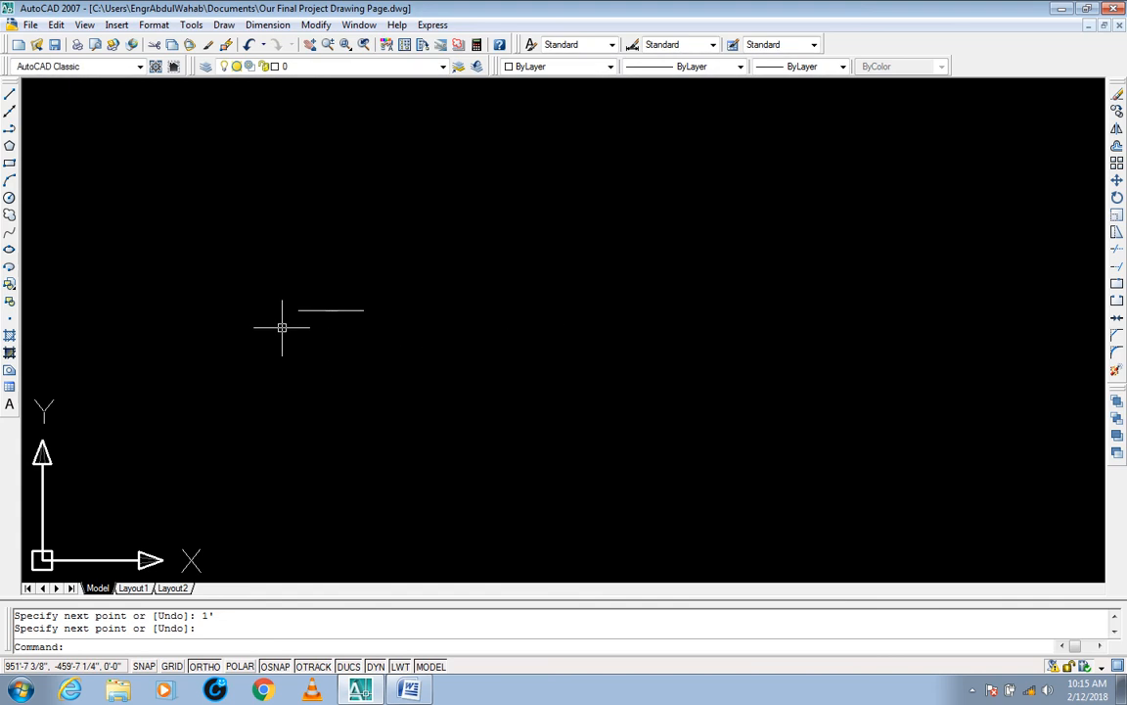
# Step: Select the short horizontal line to examine it, and clear the selection
pyautogui.scroll(3, 307, 309)
pyautogui.moveTo(324, 319); pyautogui.dragTo(289, 319, button='middle')
pyautogui.scroll(-2, 337, 330)
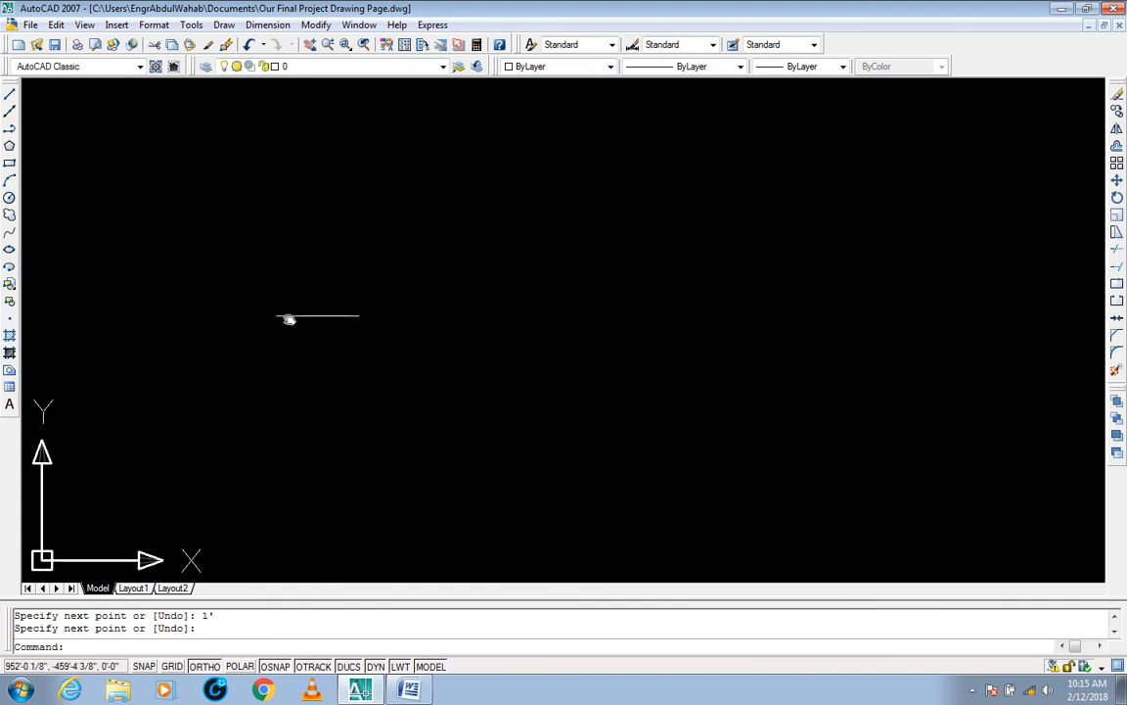
pyautogui.press('Escape')
pyautogui.press('Escape')
pyautogui.click(392, 262)
pyautogui.click(328, 340)
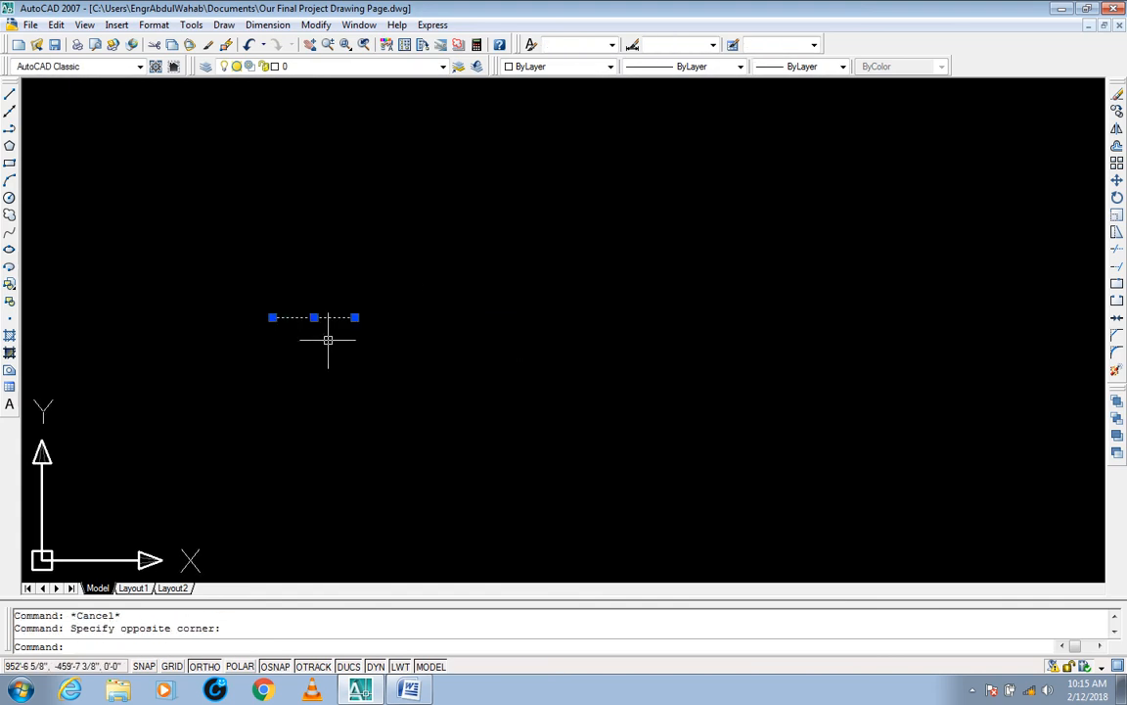
pyautogui.press('Escape')
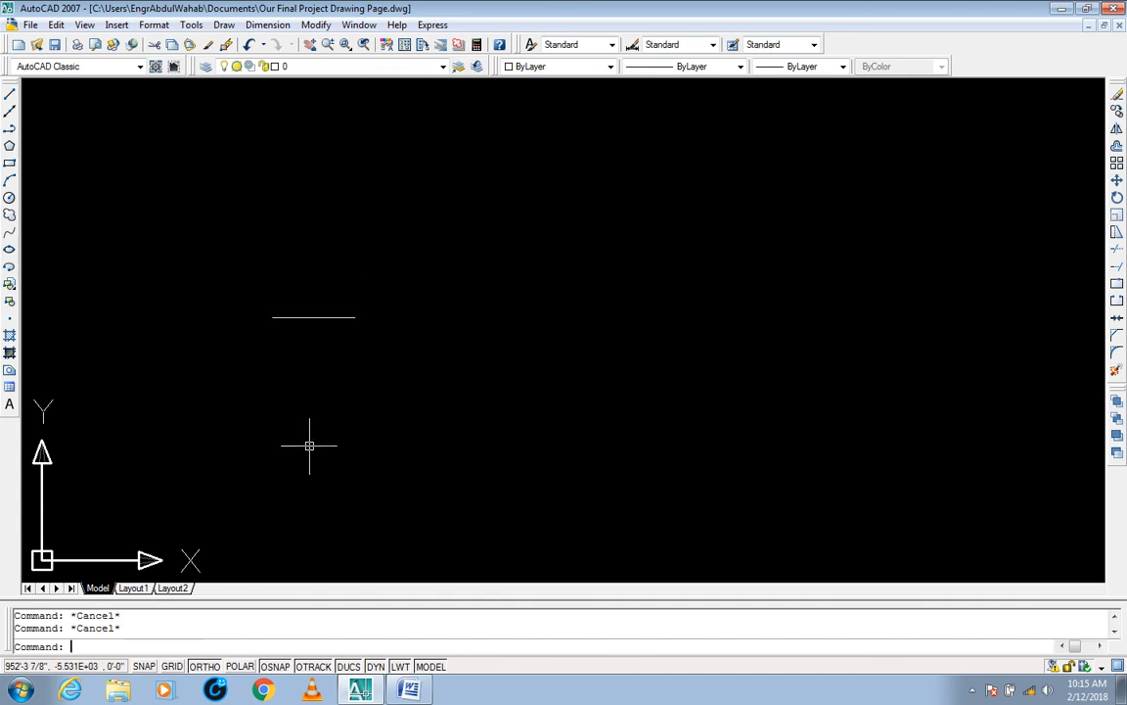
# Step: Lengthen the 1' horizontal line at its right end using the Percent option with a value of 200
pyautogui.write('dim')
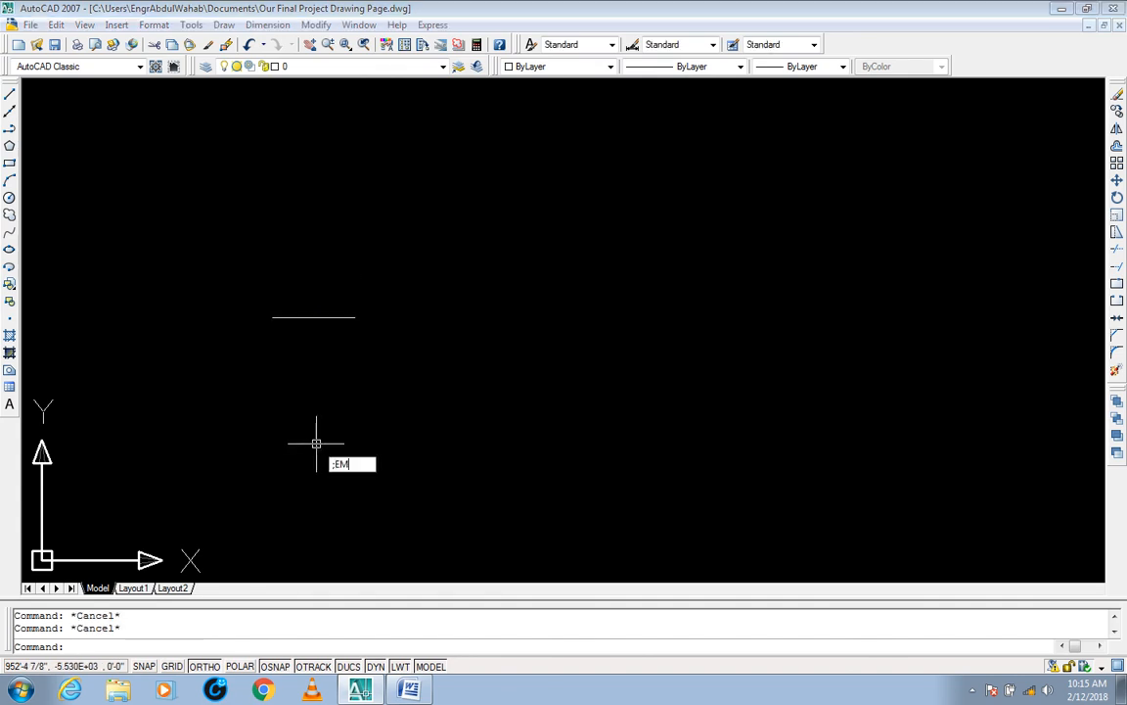
pyautogui.press('Return')
pyautogui.write('LEN')
pyautogui.press('Return')
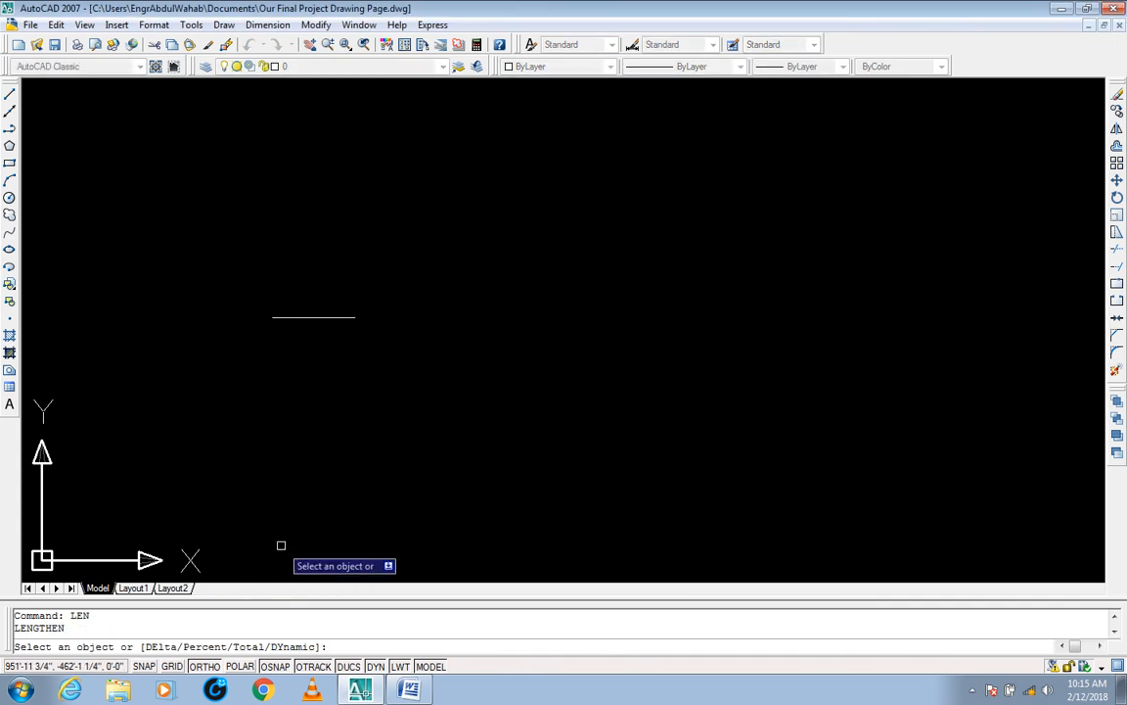
pyautogui.write('P')
pyautogui.press('Return')
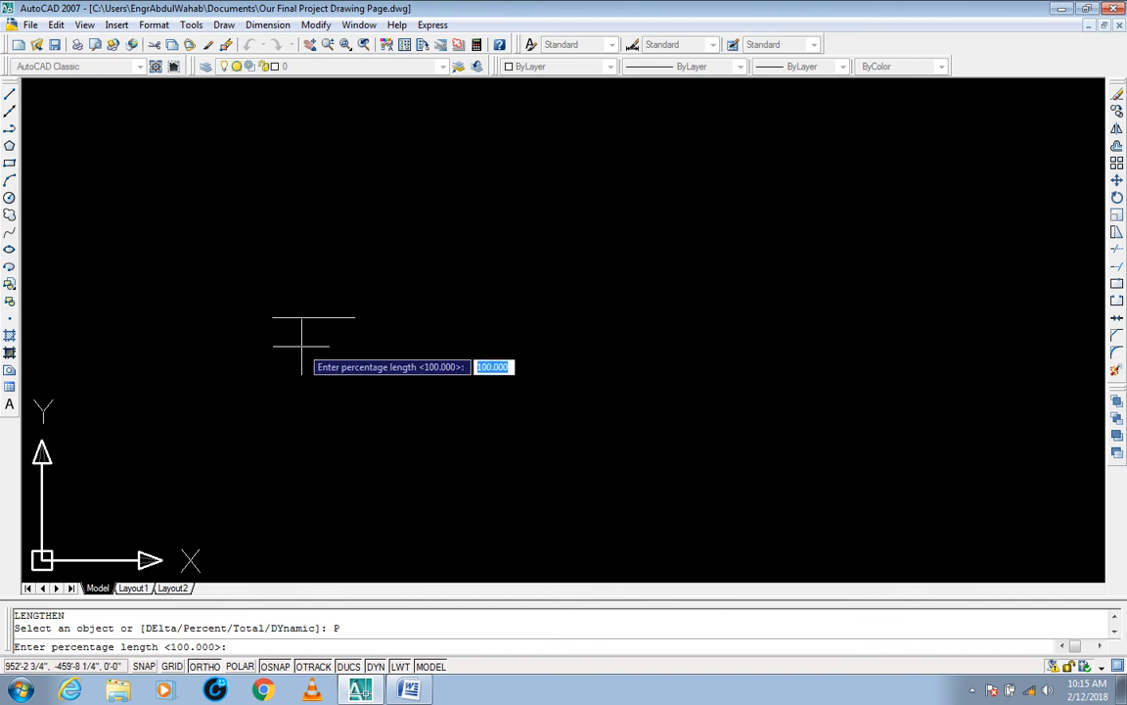
pyautogui.write('200')
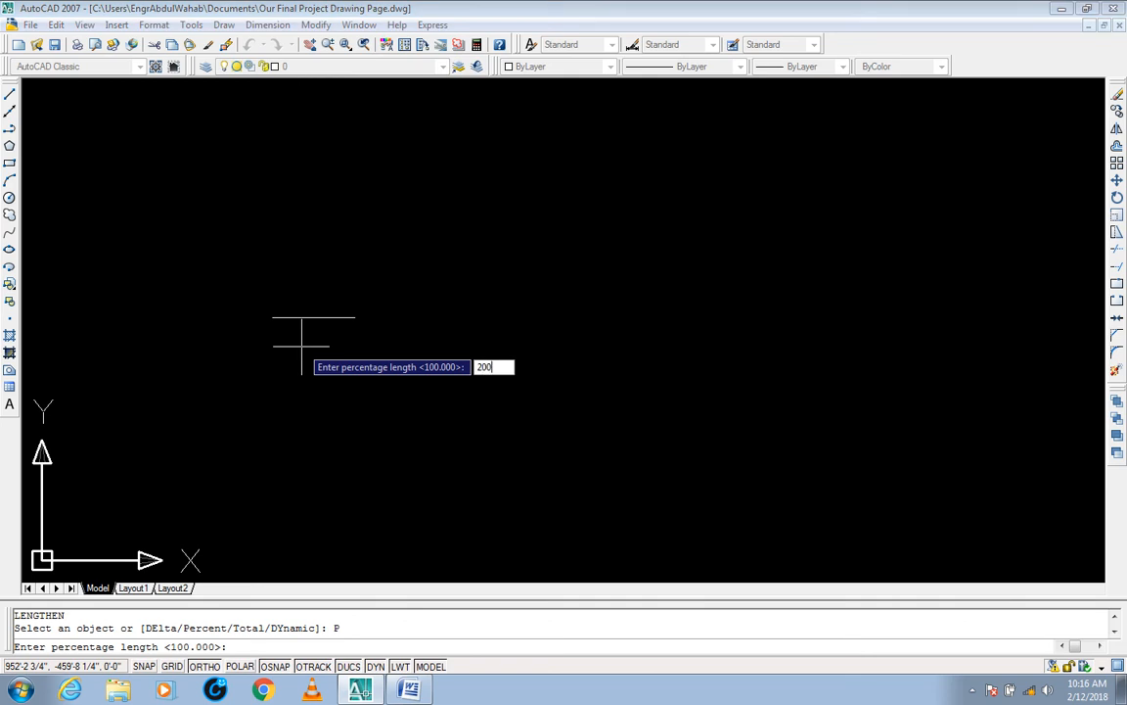
pyautogui.press('Return')
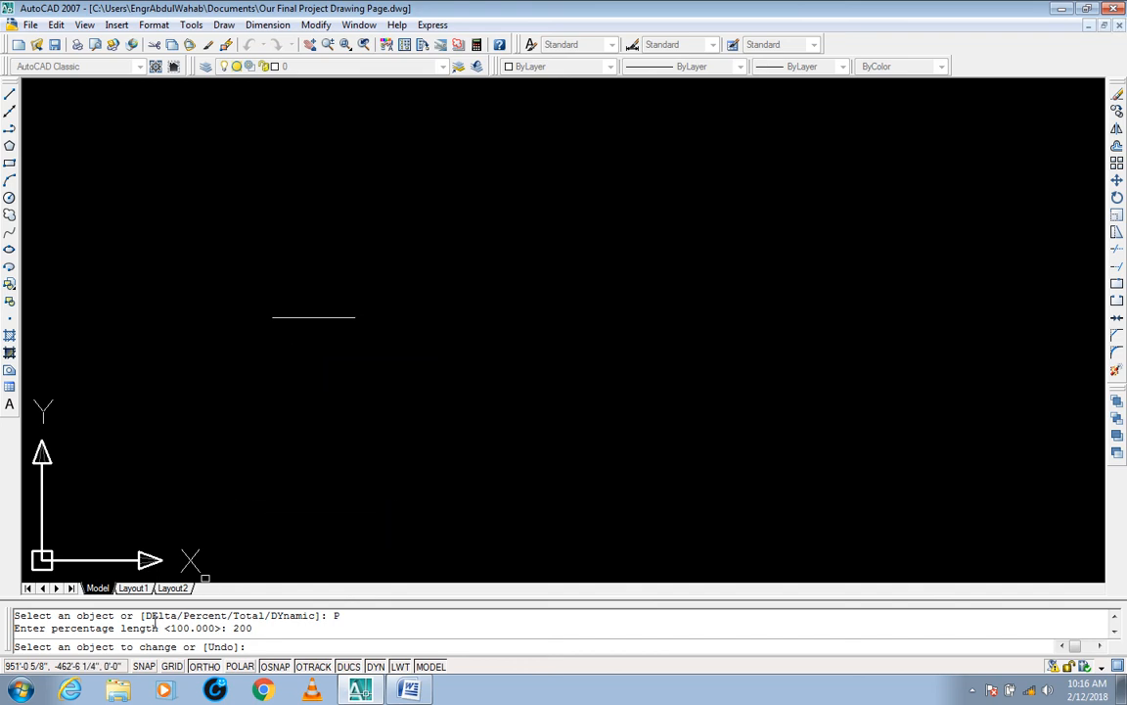
pyautogui.click(344, 316)
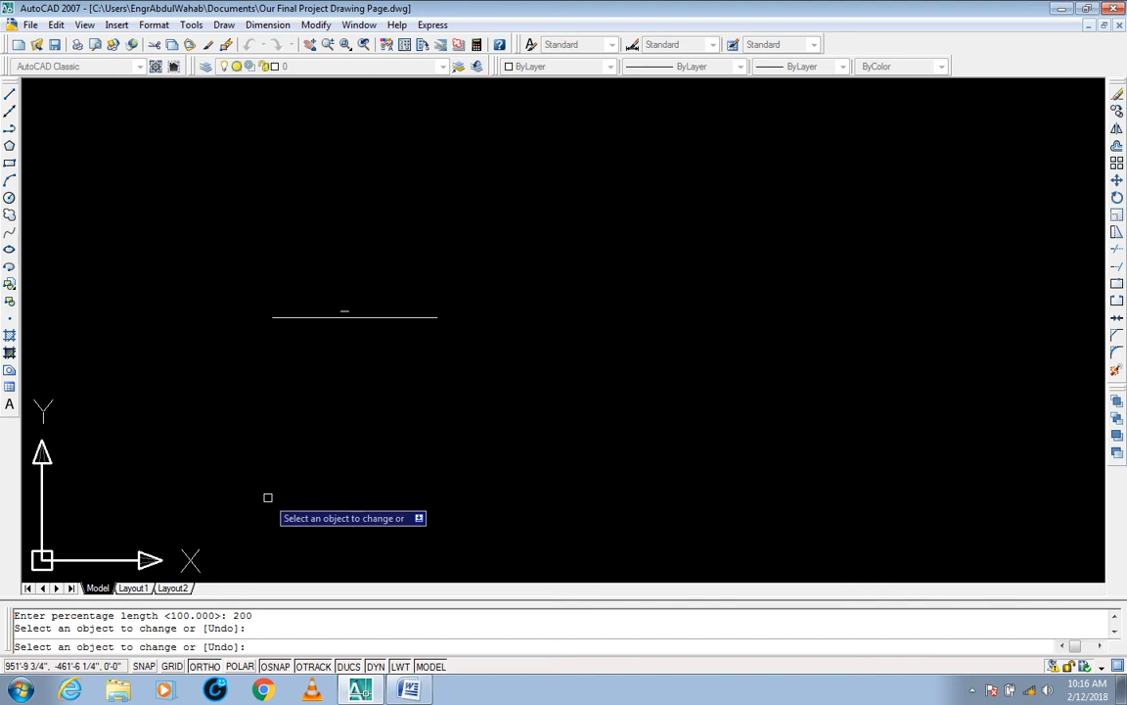
# Step: Apply the 200 percent lengthening twice more to the line's right end and finish the command
pyautogui.click(427, 317)
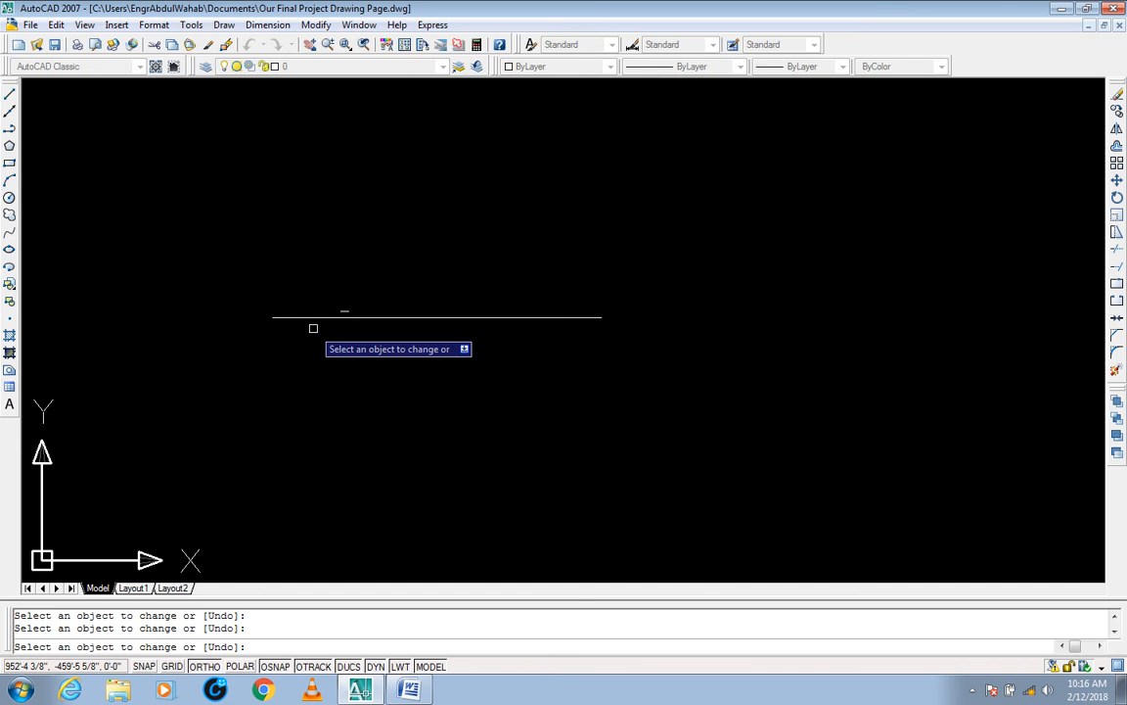
pyautogui.click(589, 317)
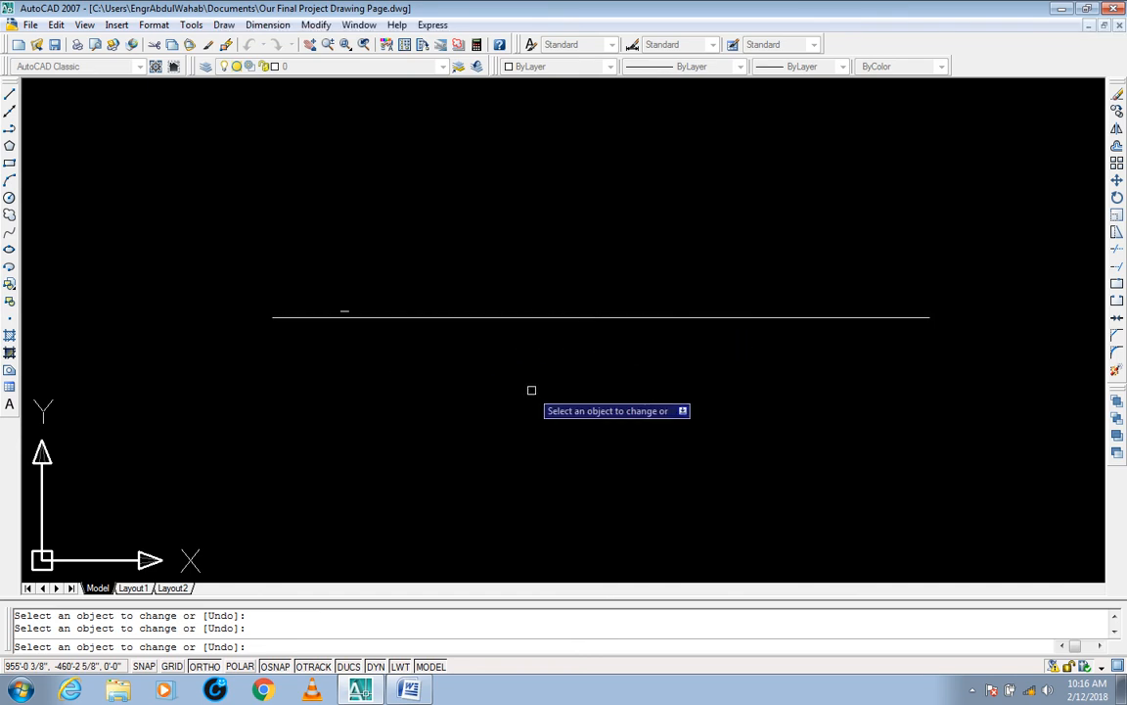
pyautogui.press('Escape')
# Step: Select the lengthened line to examine its extent, and clear the selection
pyautogui.click(780, 303)
pyautogui.click(719, 355)
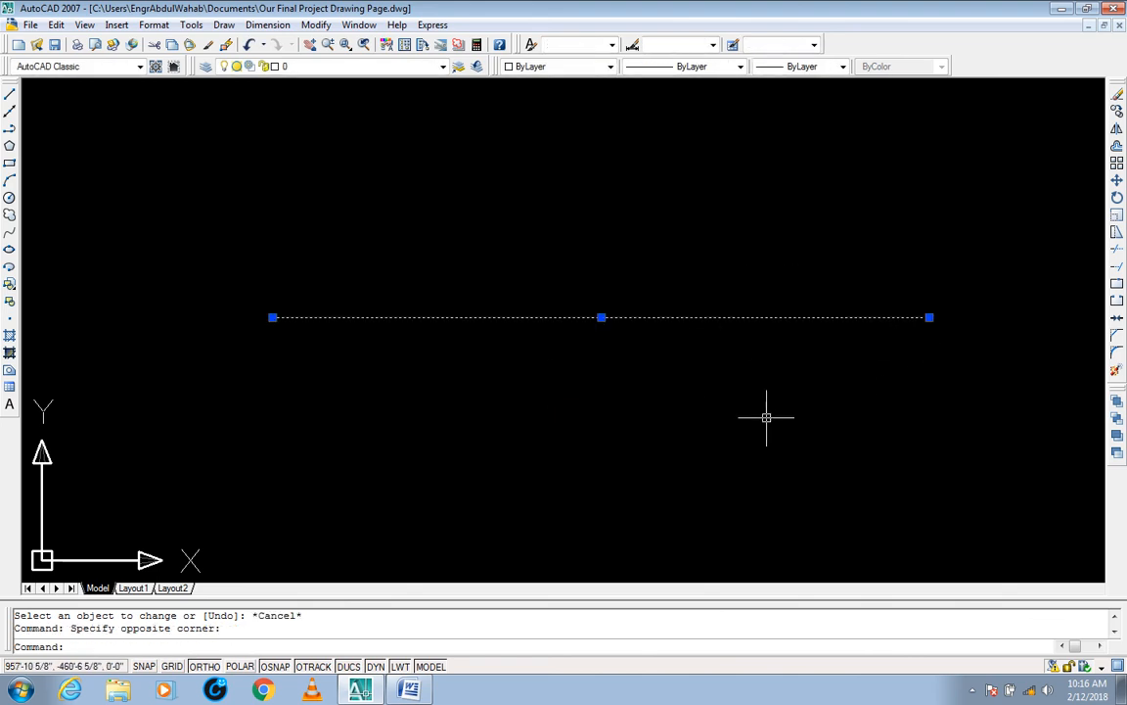
pyautogui.moveTo(767, 415); pyautogui.dragTo(689, 421, button='middle')
pyautogui.press('Escape')
pyautogui.press('Escape')
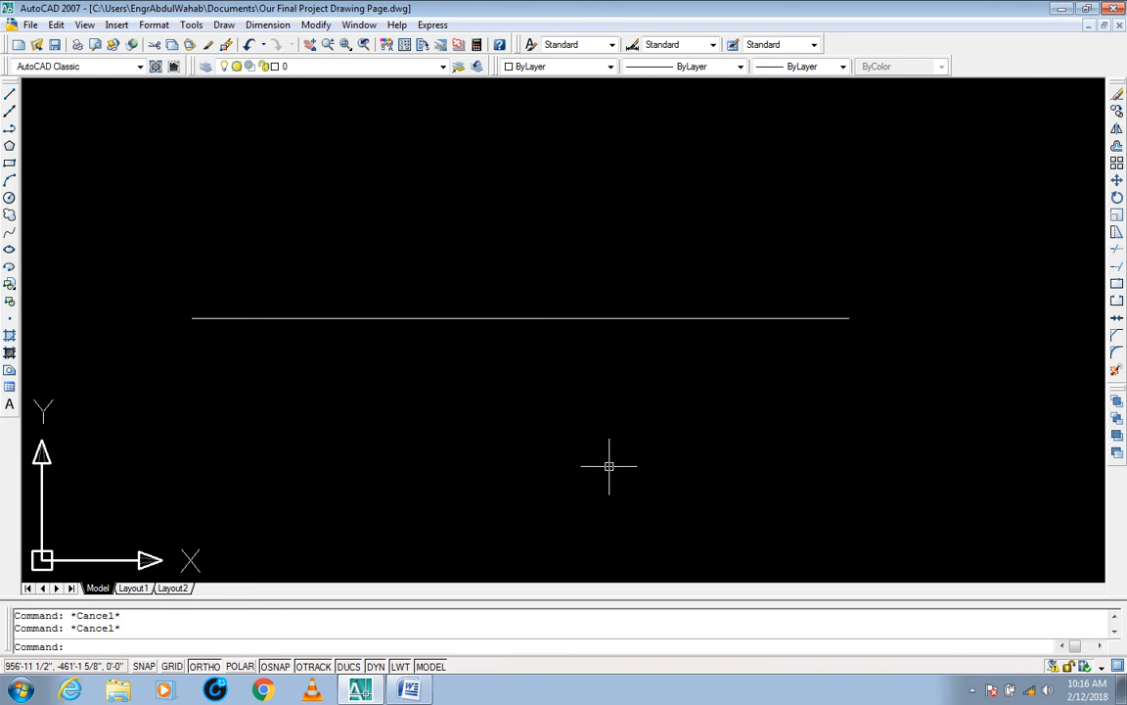
# Step: Lengthen the line once at its right end using the Percent option with a value of 300
pyautogui.write('LEN')
pyautogui.press('Return')
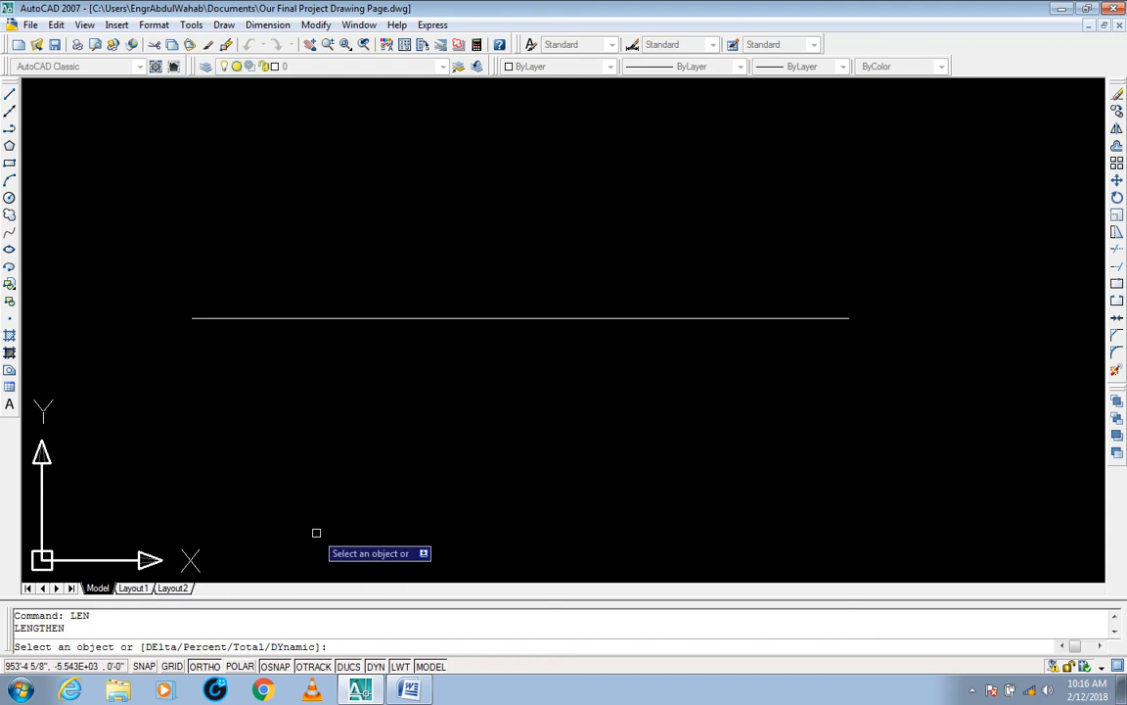
pyautogui.write('P')
pyautogui.press('Return')
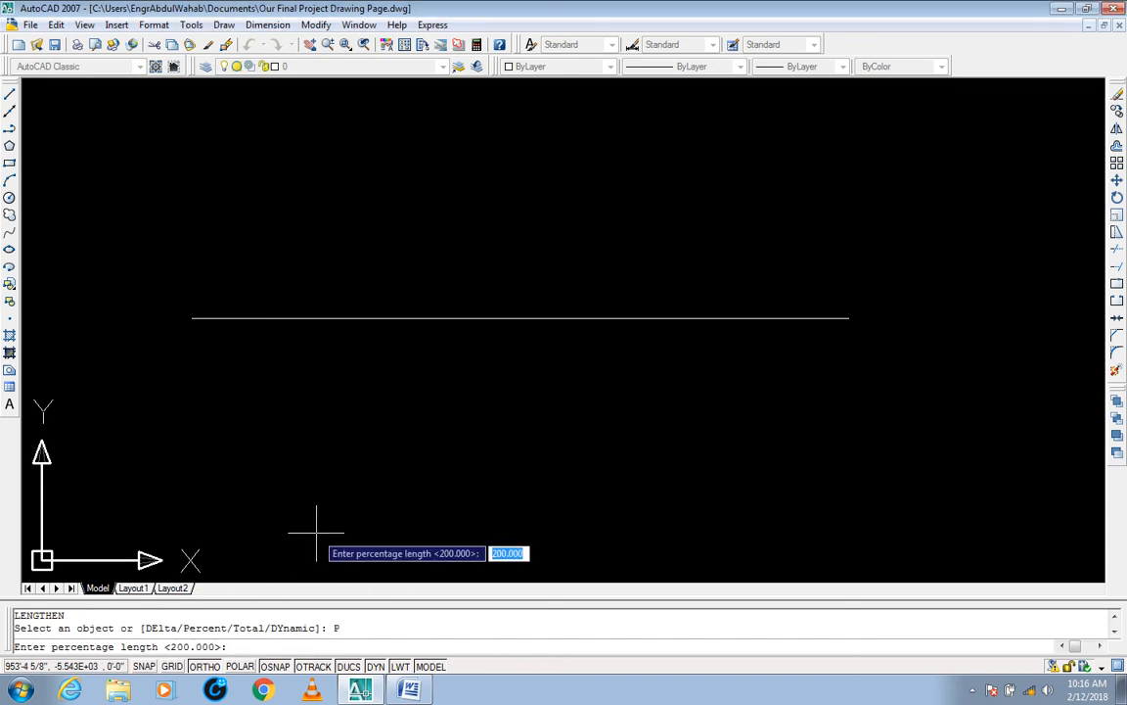
pyautogui.write('300')
pyautogui.moveTo(341, 628); pyautogui.dragTo(327, 629)
pyautogui.moveTo(227, 629); pyautogui.dragTo(183, 628)
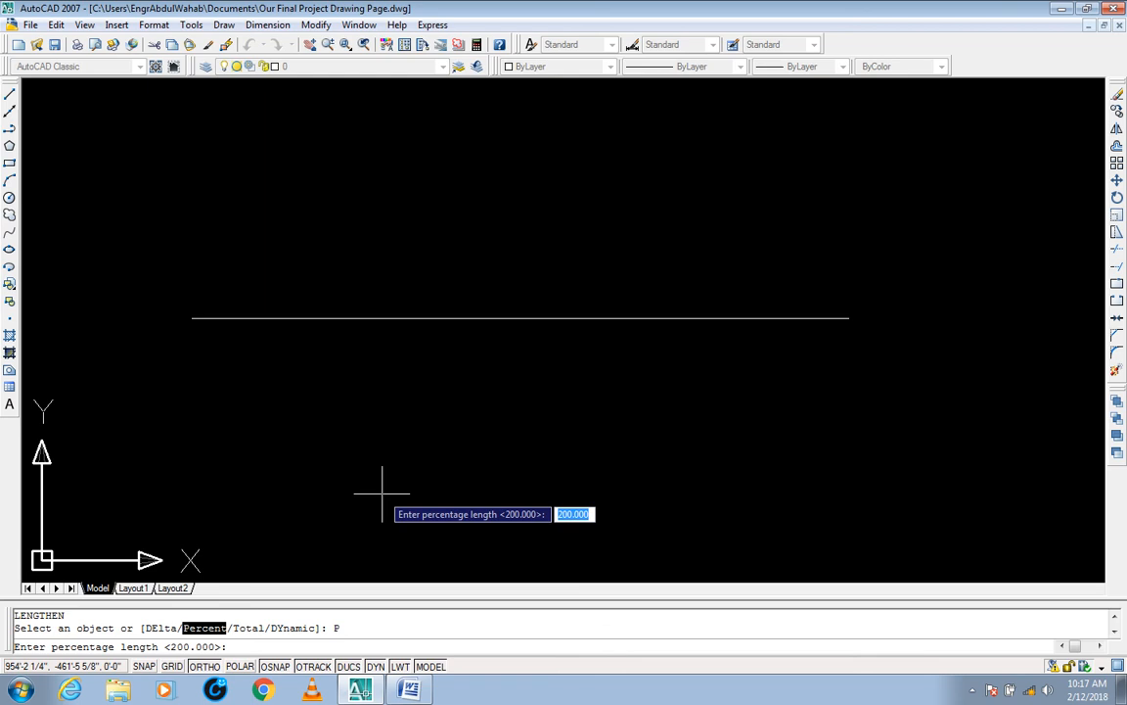
pyautogui.write('300')
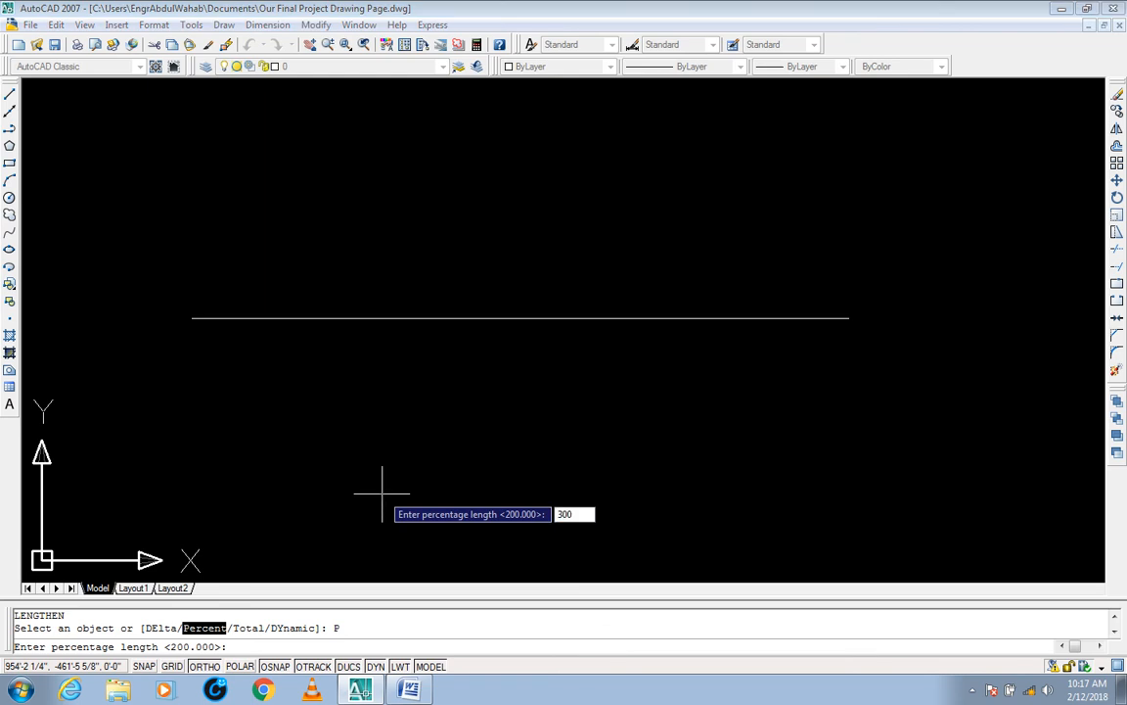
pyautogui.press('Return')
pyautogui.moveTo(587, 464); pyautogui.dragTo(464, 460, button='middle')
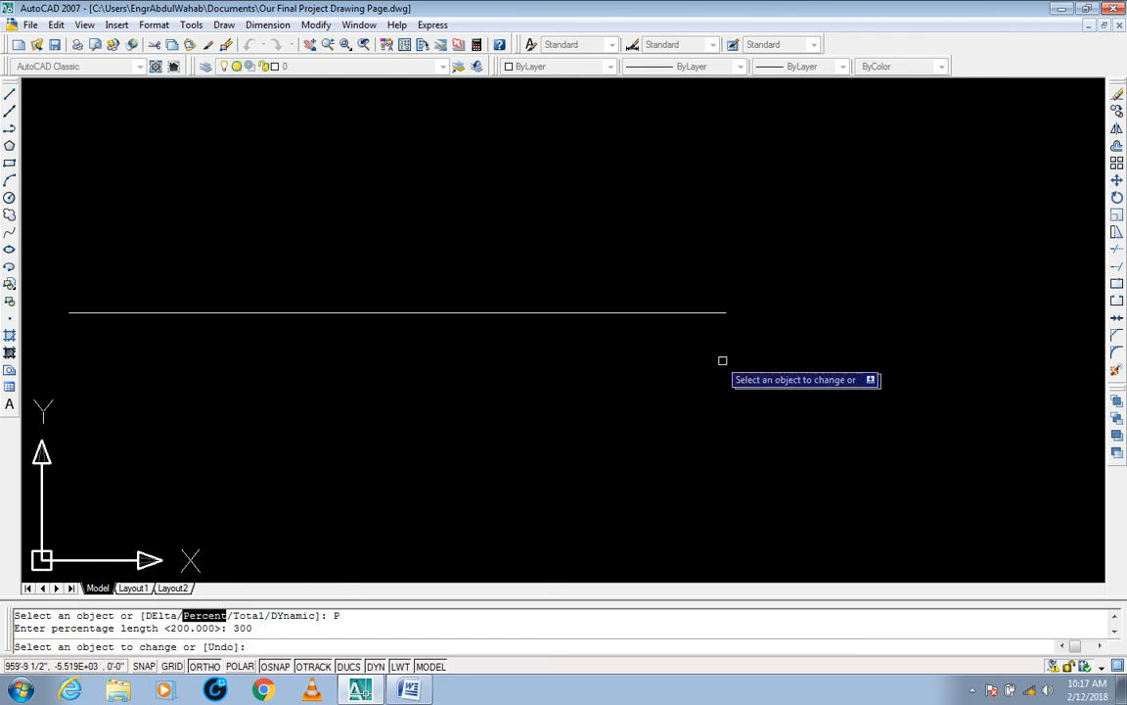
pyautogui.click(712, 313)
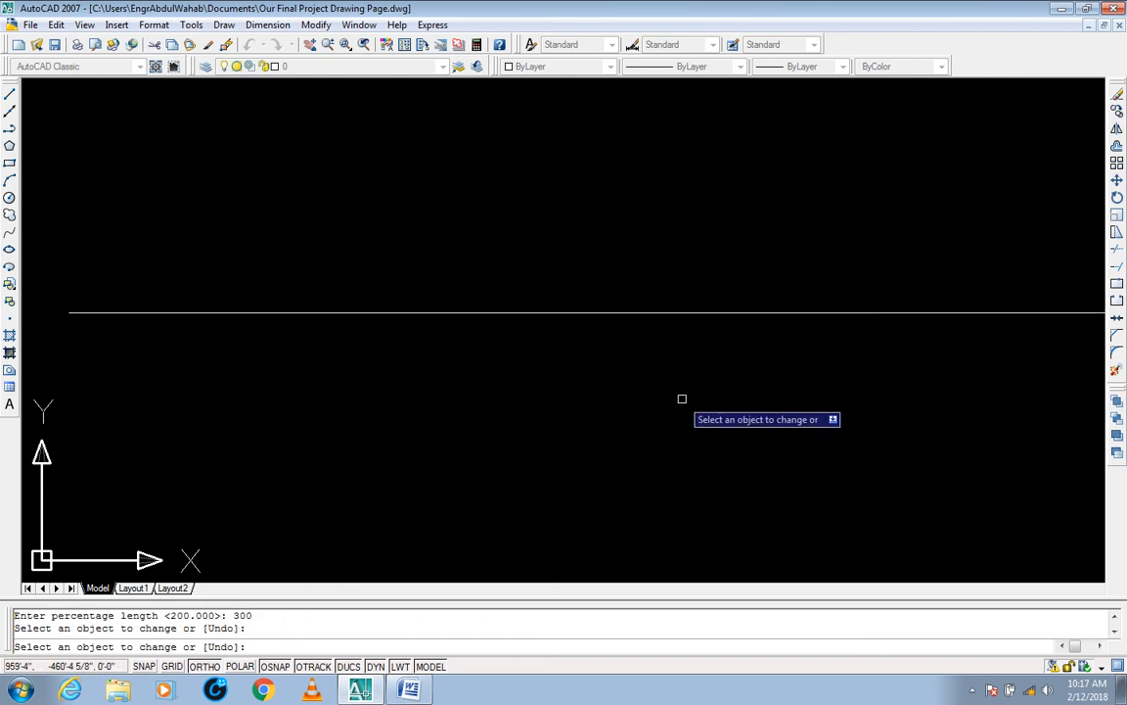
pyautogui.press('Escape')
# Step: Bring the whole line into view, select it to check its full extent, and deselect it
pyautogui.scroll(-3, 594, 408)
pyautogui.moveTo(594, 393); pyautogui.dragTo(499, 407, button='middle')
pyautogui.click(926, 309)
pyautogui.click(866, 367)
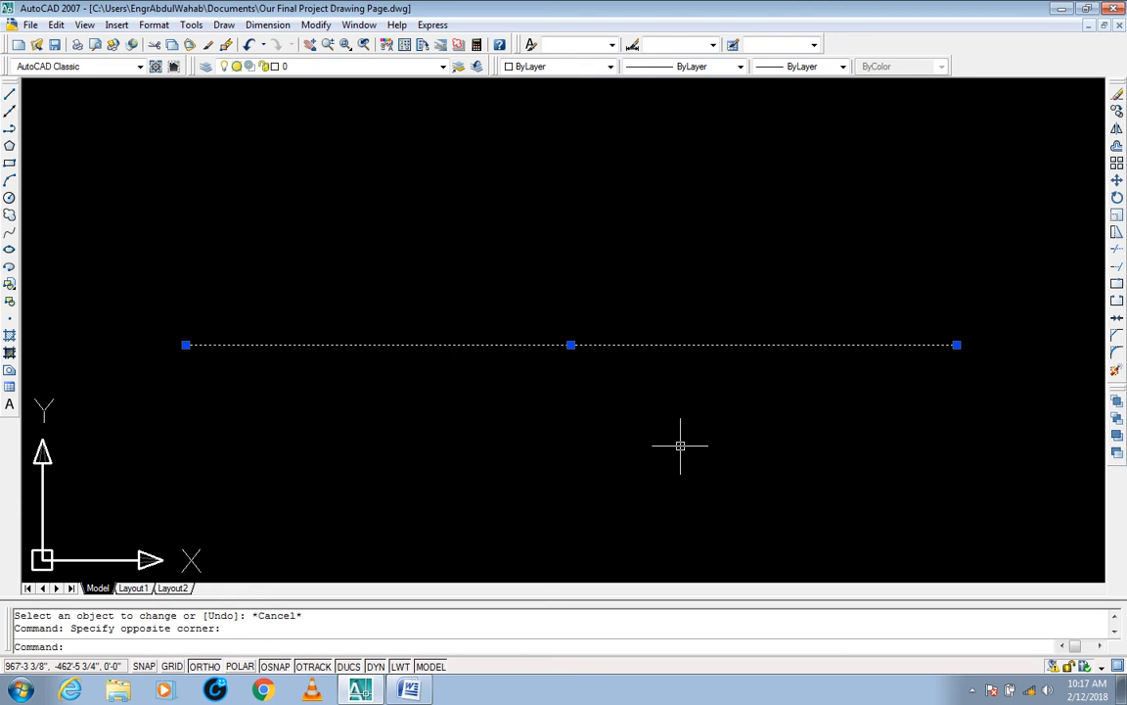
pyautogui.press('Escape')
# Step: Stretch the line's right end 23' toward its left end to shorten it
pyautogui.write('s')
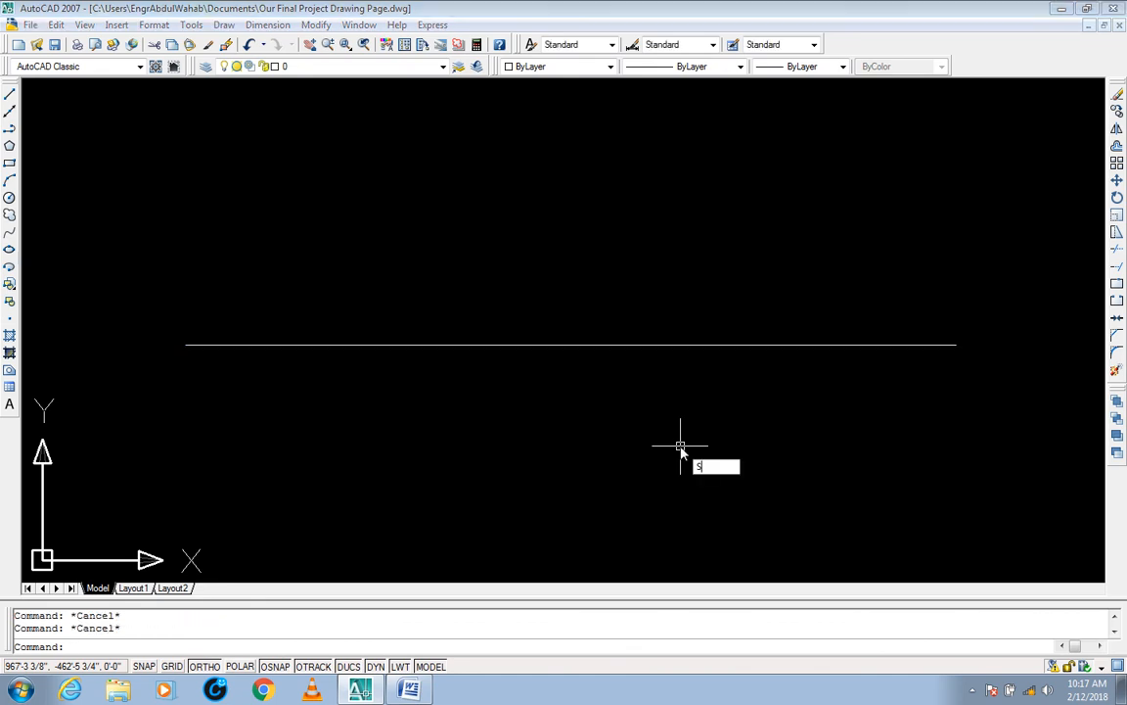
pyautogui.press('Return')
pyautogui.click(983, 325)
pyautogui.click(942, 381)
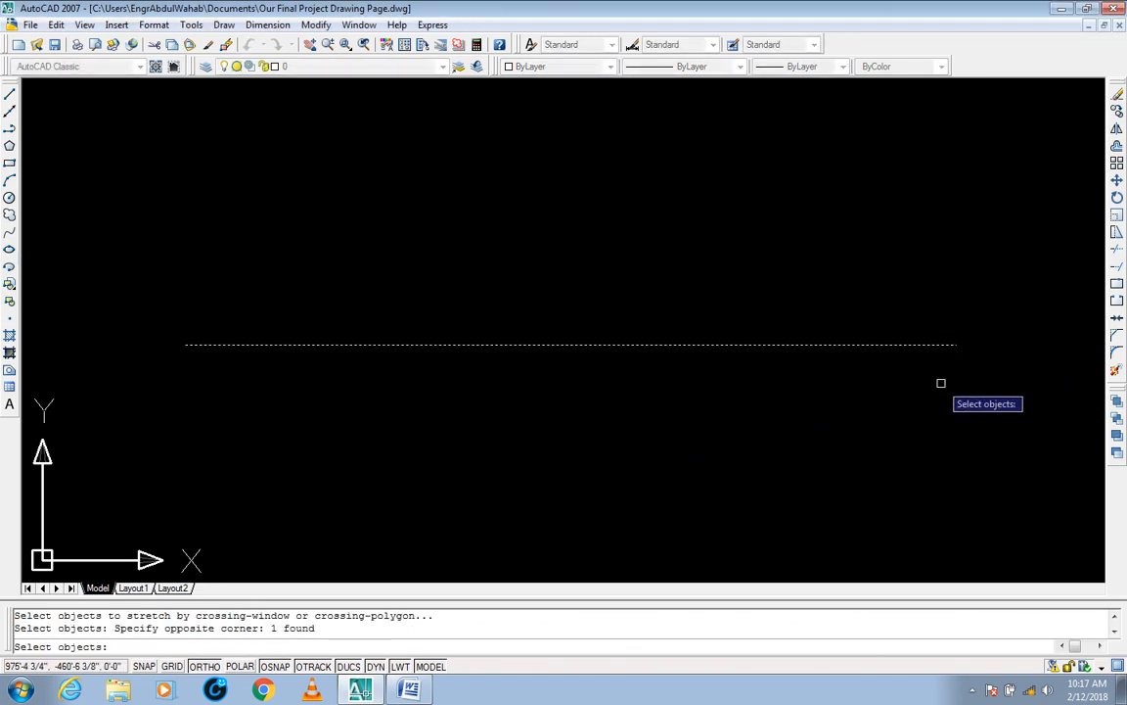
pyautogui.press('Return')
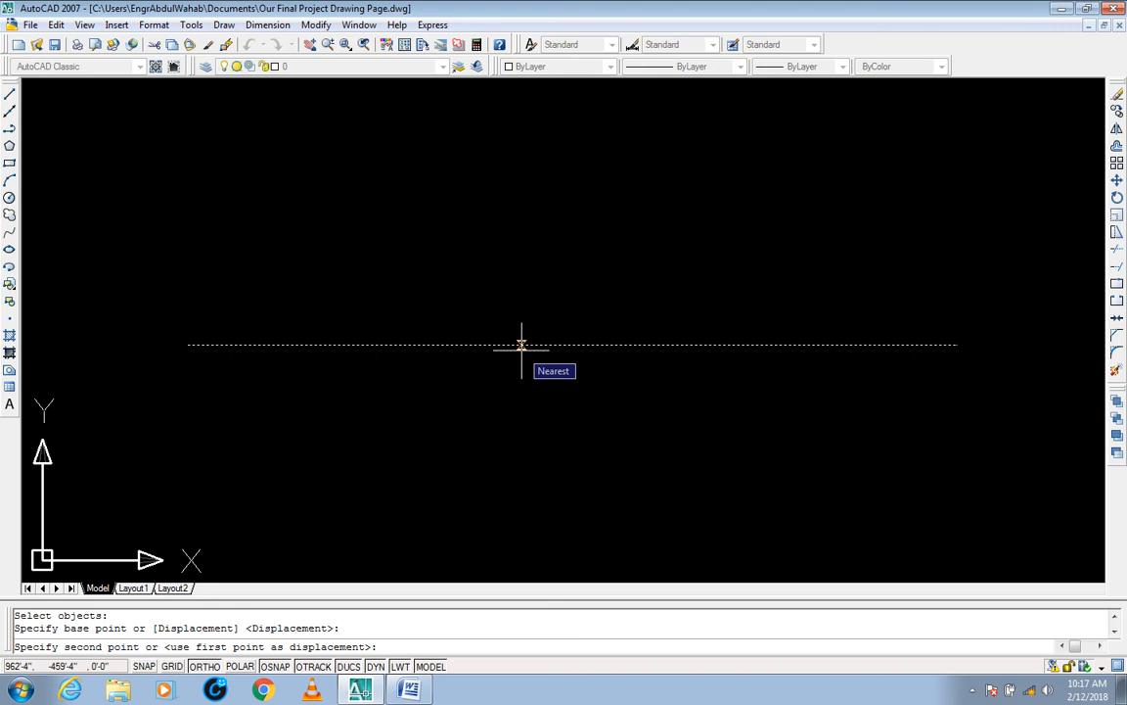
pyautogui.write("23'")
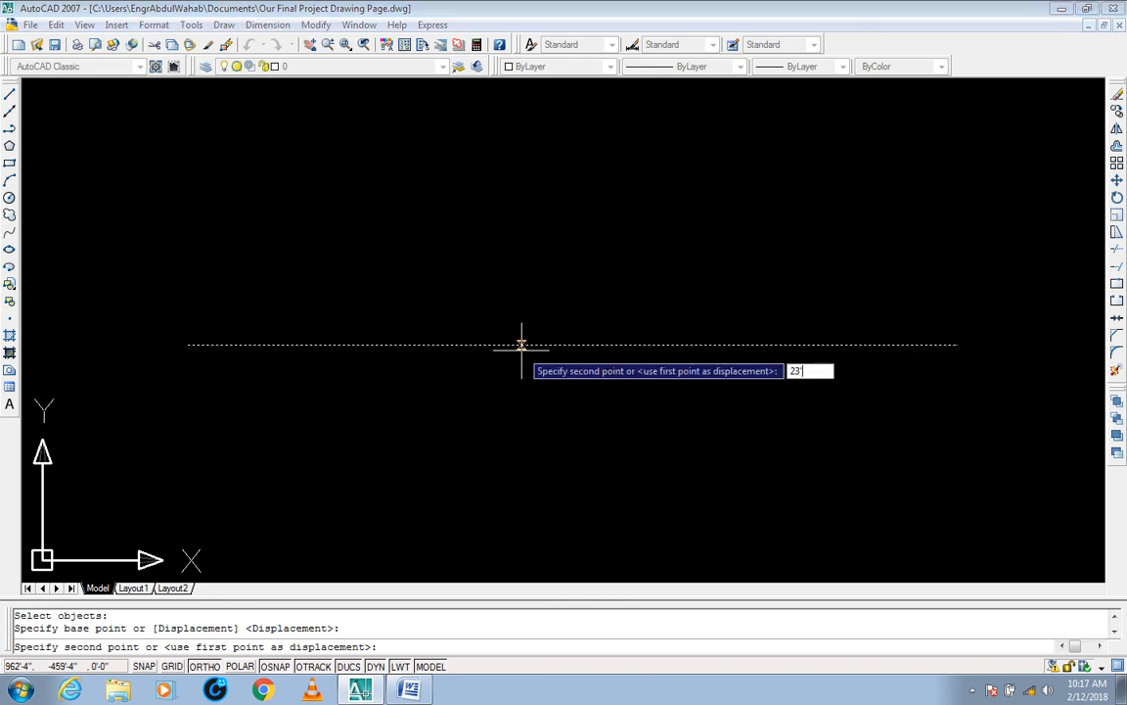
pyautogui.press('Return')
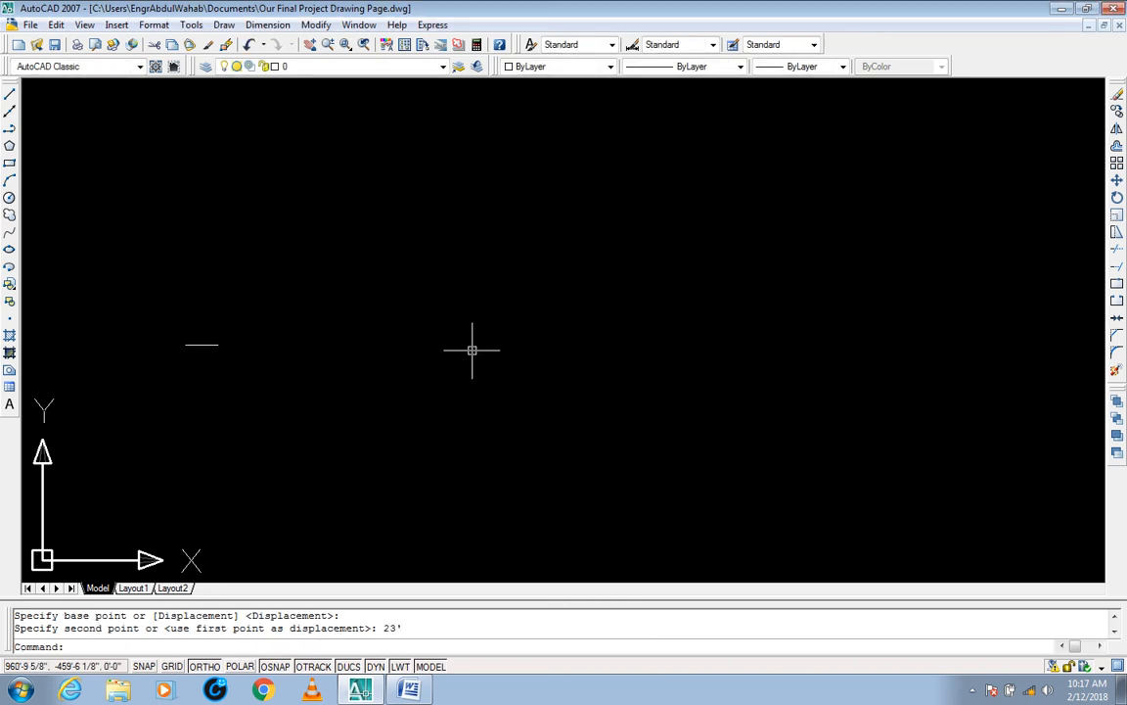
# Step: Select the shortened line to examine it
pyautogui.click(312, 312)
pyautogui.click(261, 354)
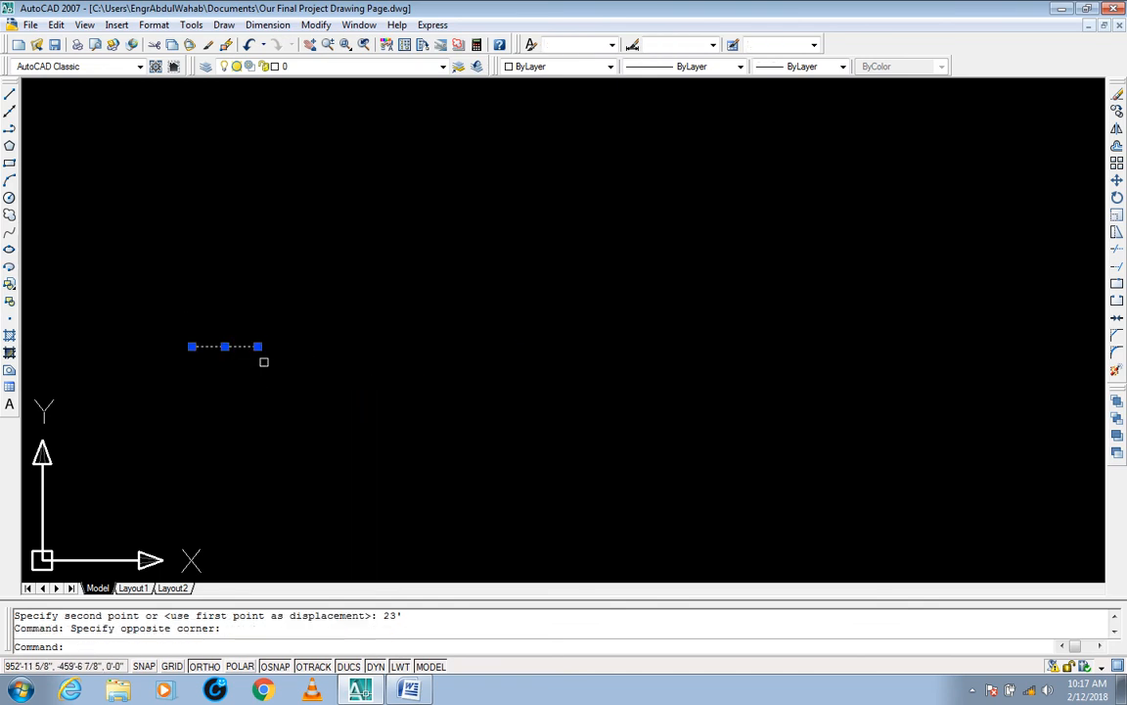